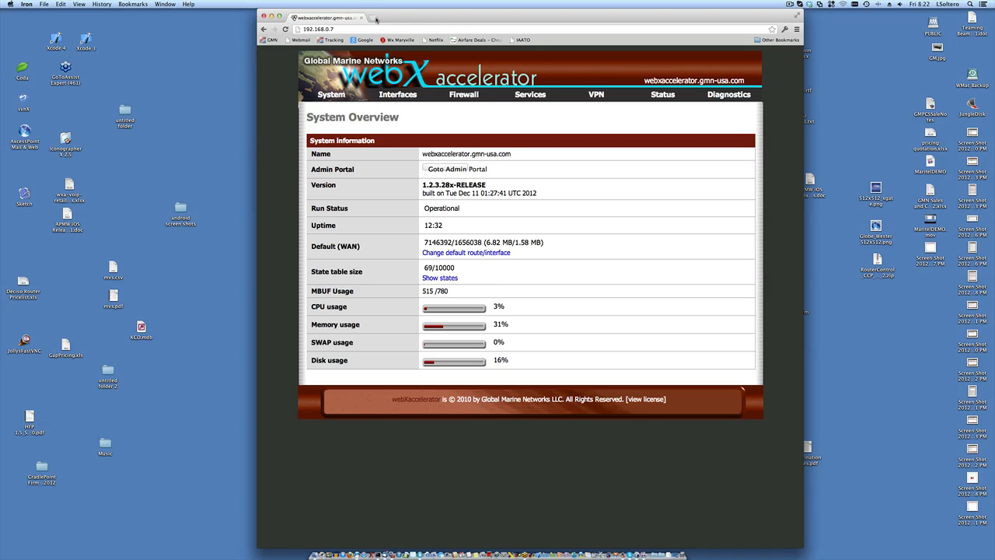
- Open a new blank browser tab next to the router's System Overview page
{"action": "left_click", "coordinate": [374, 18]}
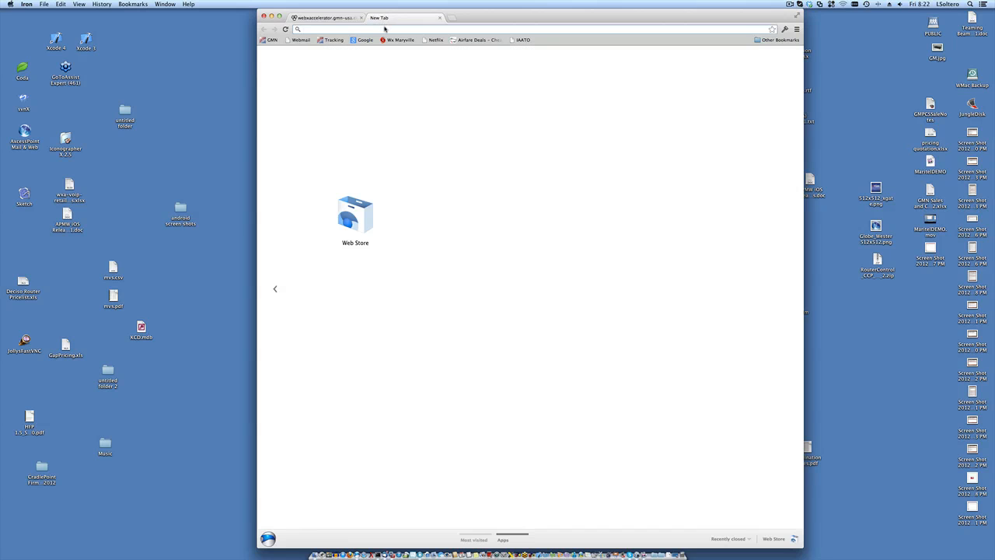
- Load amazon.com and search for 'disco pap2t'
{"action": "type", "text": "www.amazon.com"}
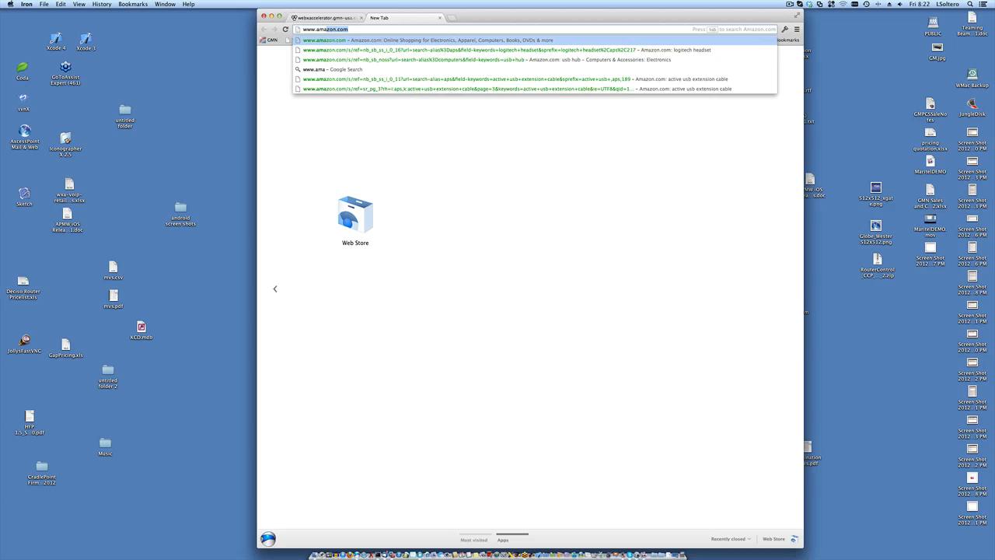
{"action": "key", "text": "Return"}
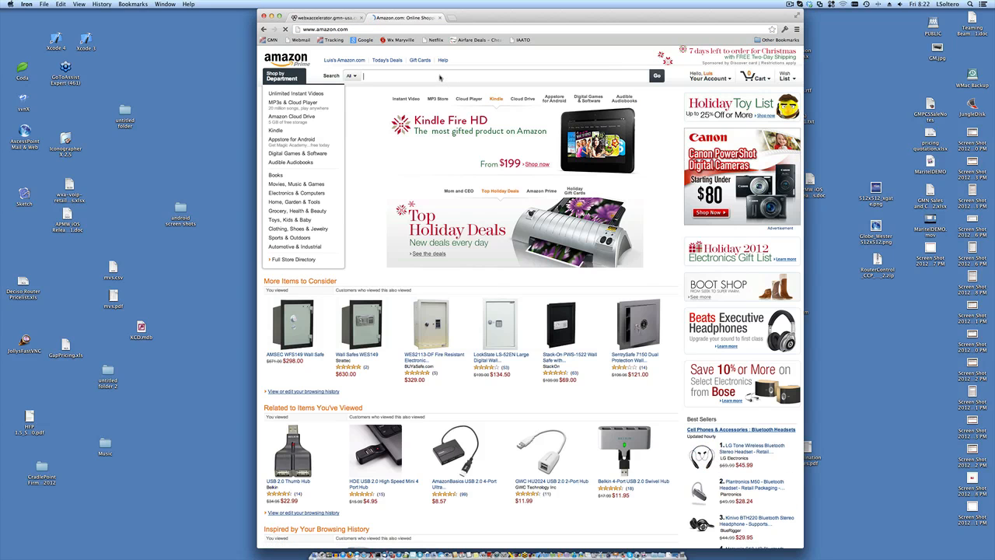
{"action": "type", "text": "disco pa"}
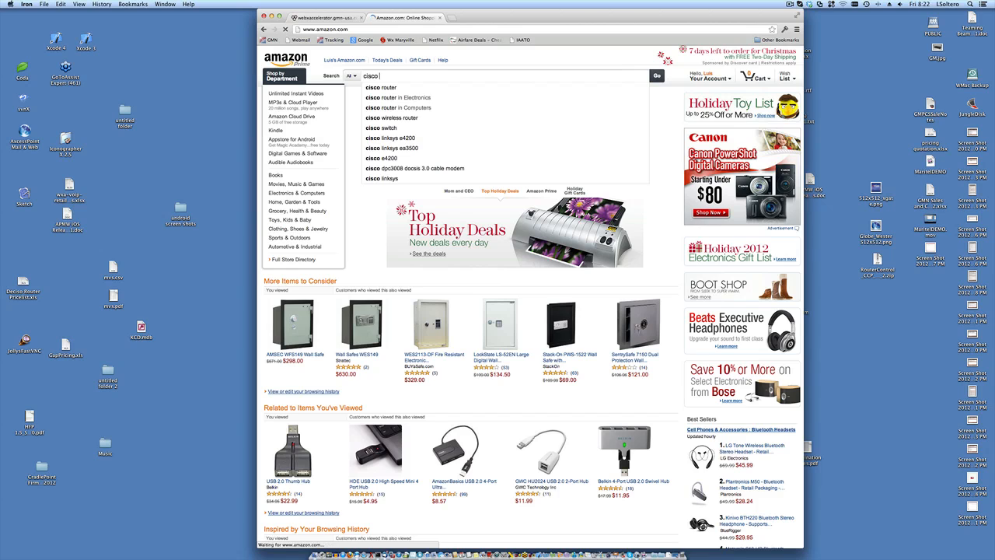
{"action": "type", "text": "p2t"}
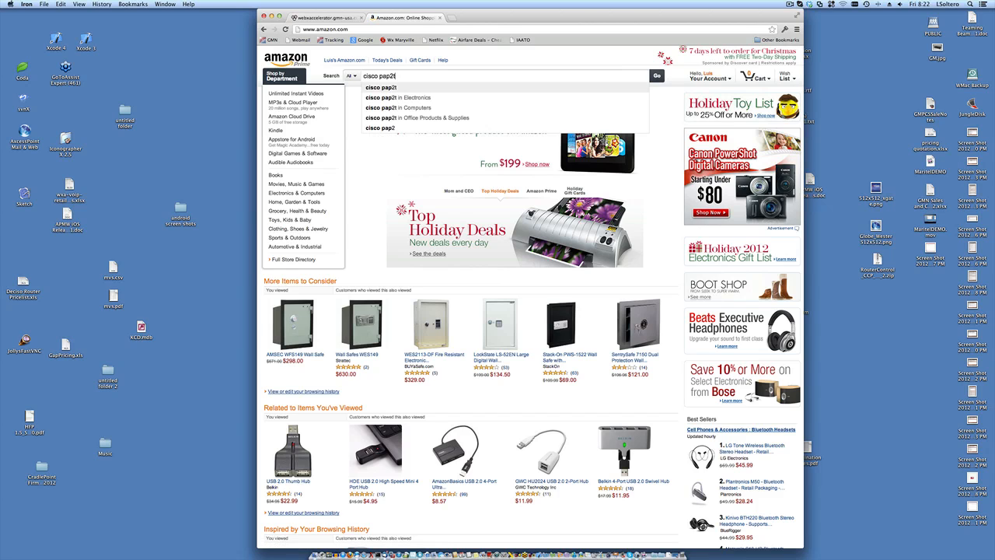
{"action": "key", "text": "Return"}
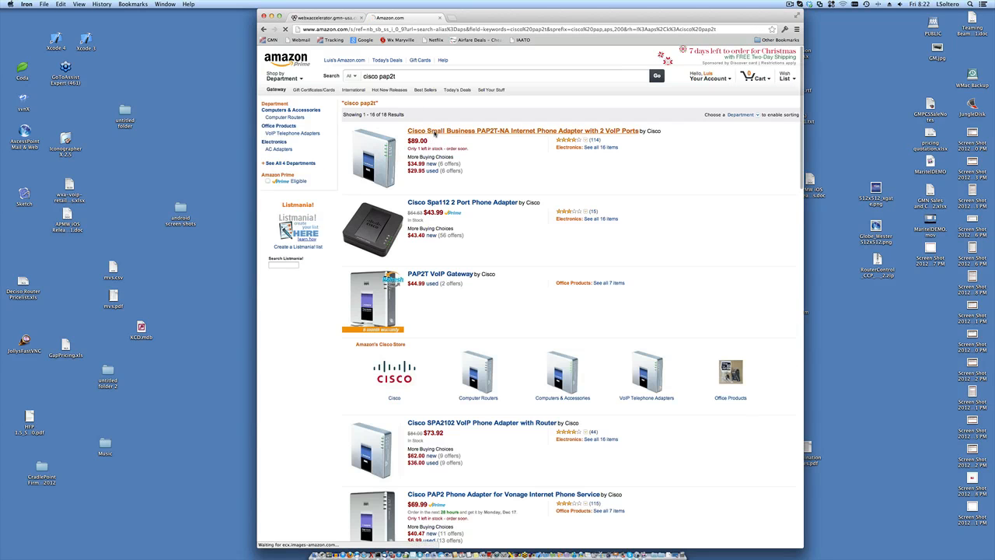
- View the Cisco PAP2T-NA adapter, then the Cisco SPA 504G 4-Line IP Phone ($119.99)
{"action": "left_click", "coordinate": [435, 133]}
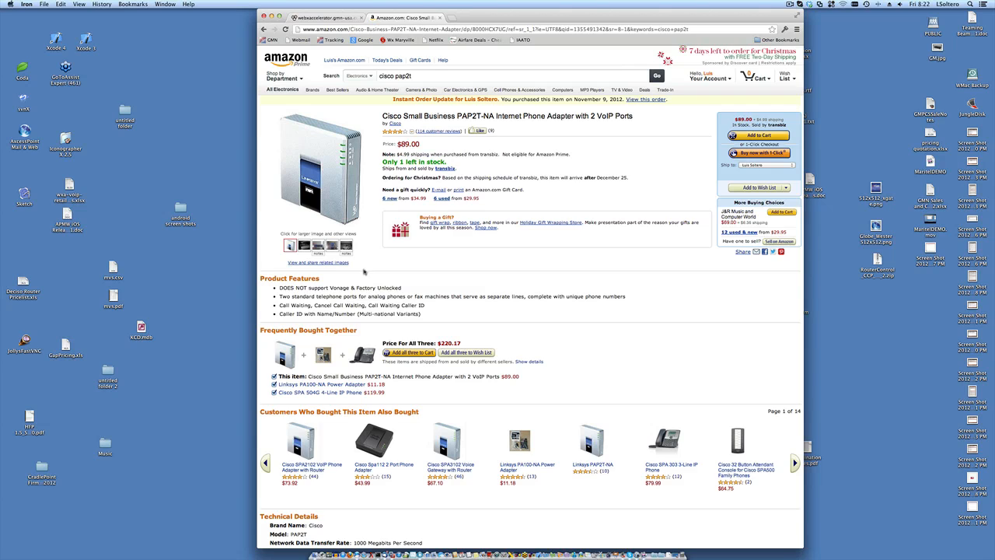
{"action": "left_click", "coordinate": [362, 354]}
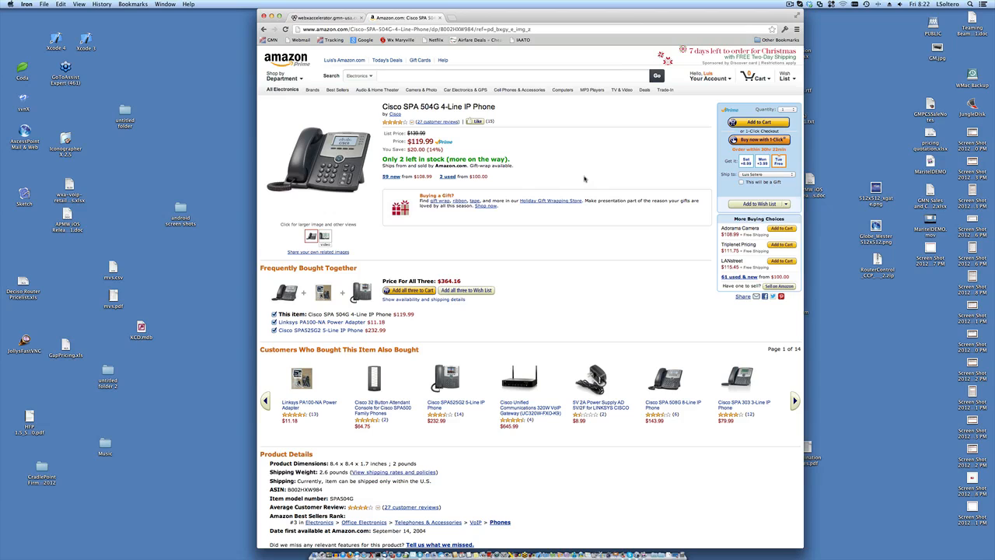
{"action": "left_click", "coordinate": [414, 80]}
- Search Amazon for 'grandstream ip phone', view the GrandStream GXP280 page, then return to the router tab
{"action": "type", "text": "grand"}
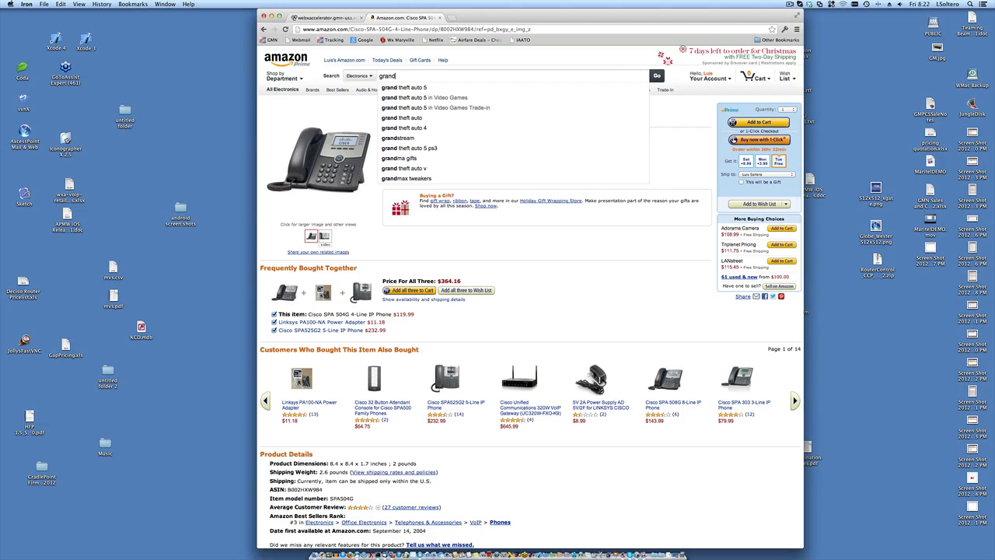
{"action": "type", "text": "stream"}
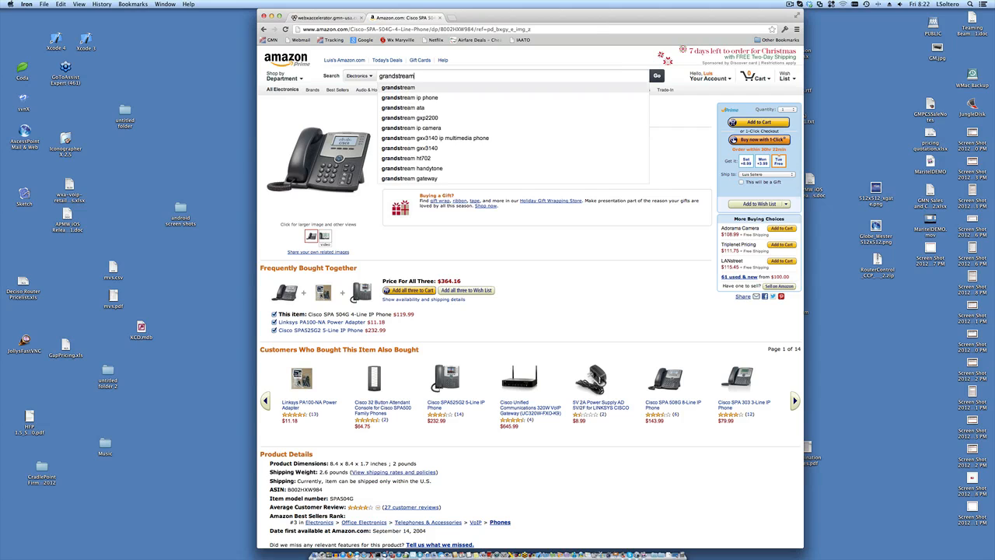
{"action": "key", "text": "Down"}
{"action": "key", "text": "Return"}
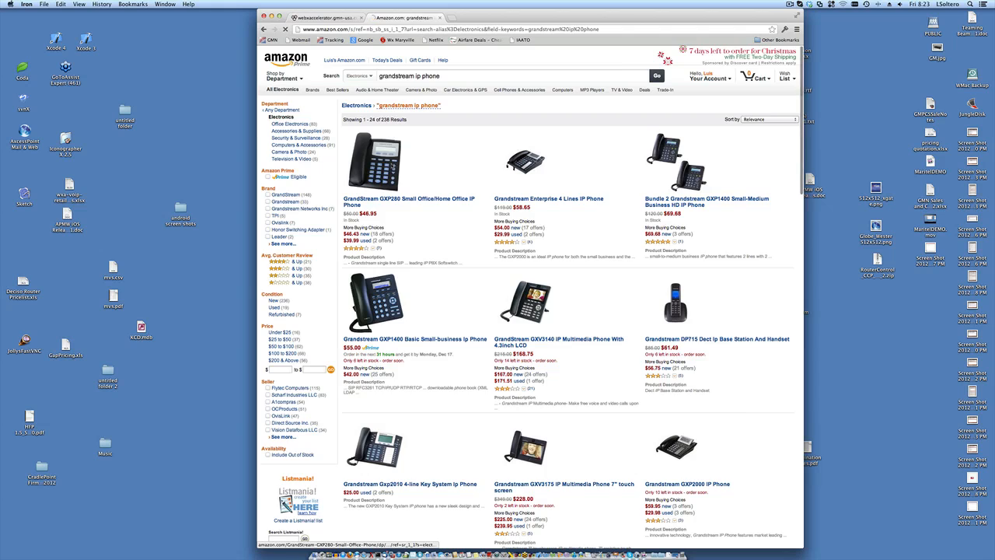
{"action": "left_click", "coordinate": [389, 165]}
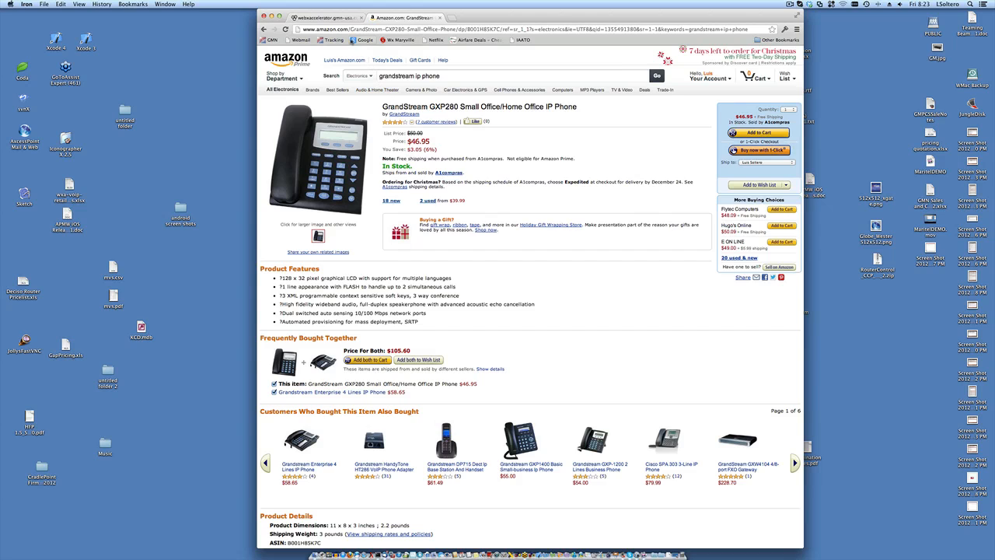
{"action": "left_click", "coordinate": [342, 19]}
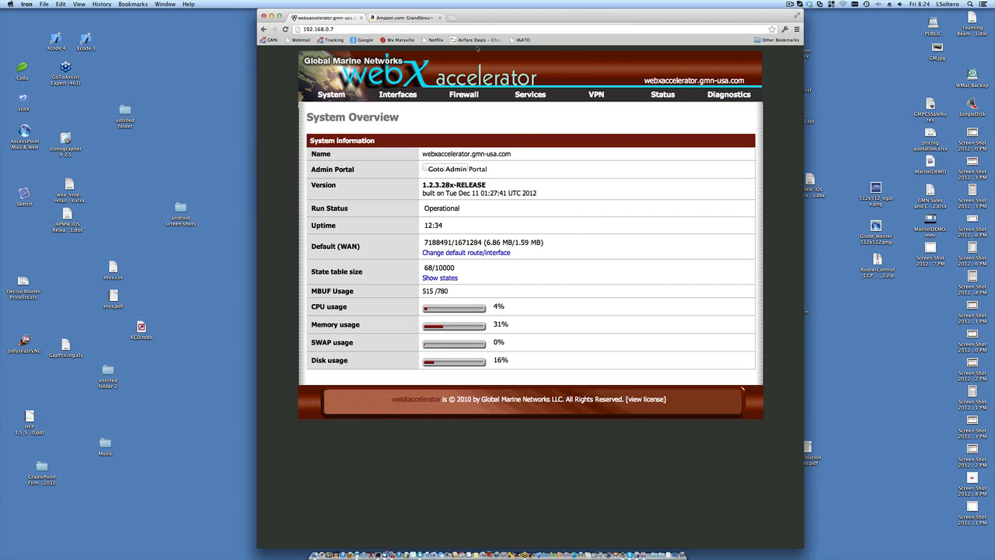
- In a new tab, load redportglobal.com and go to its SUPPORT documentation page
{"action": "left_click", "coordinate": [452, 17]}
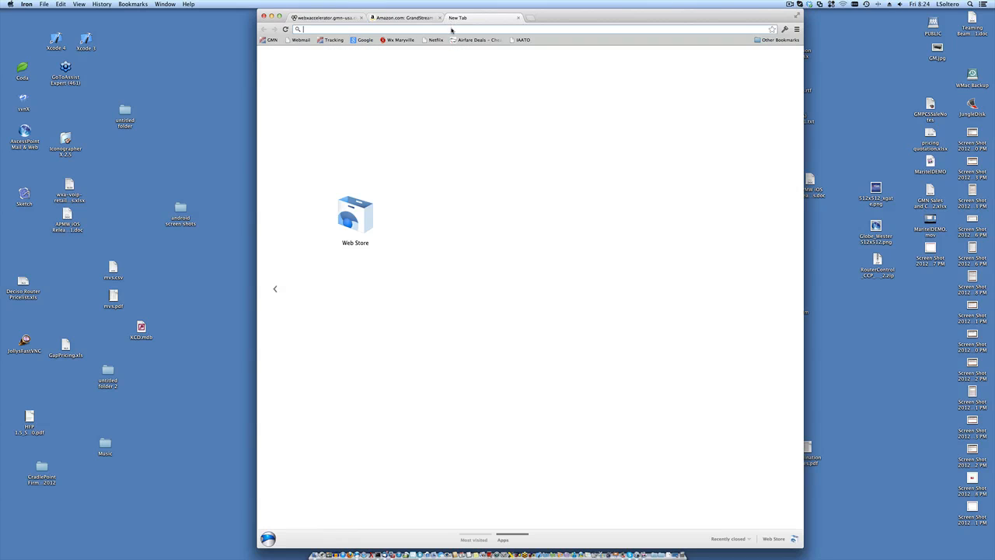
{"action": "type", "text": "redportglobal.com"}
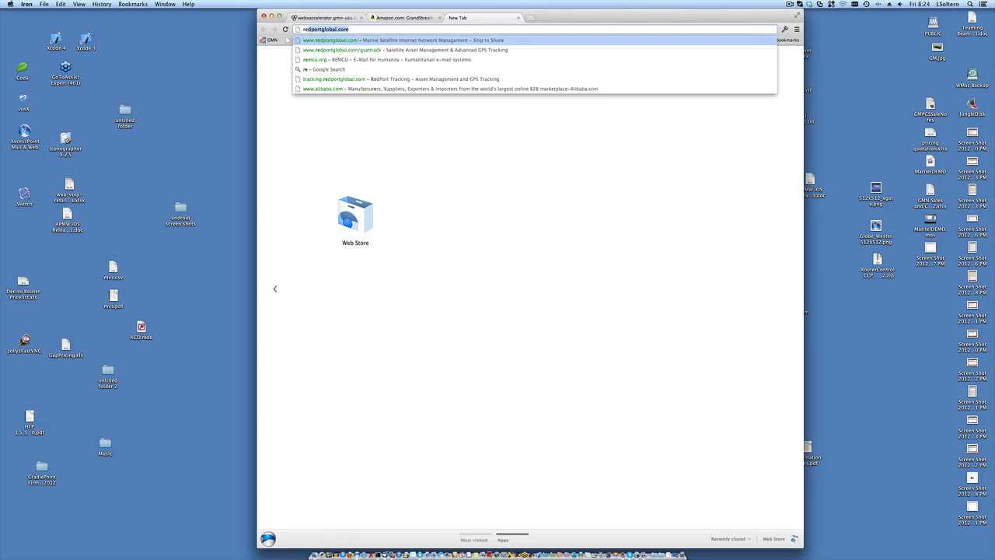
{"action": "key", "text": "Return"}
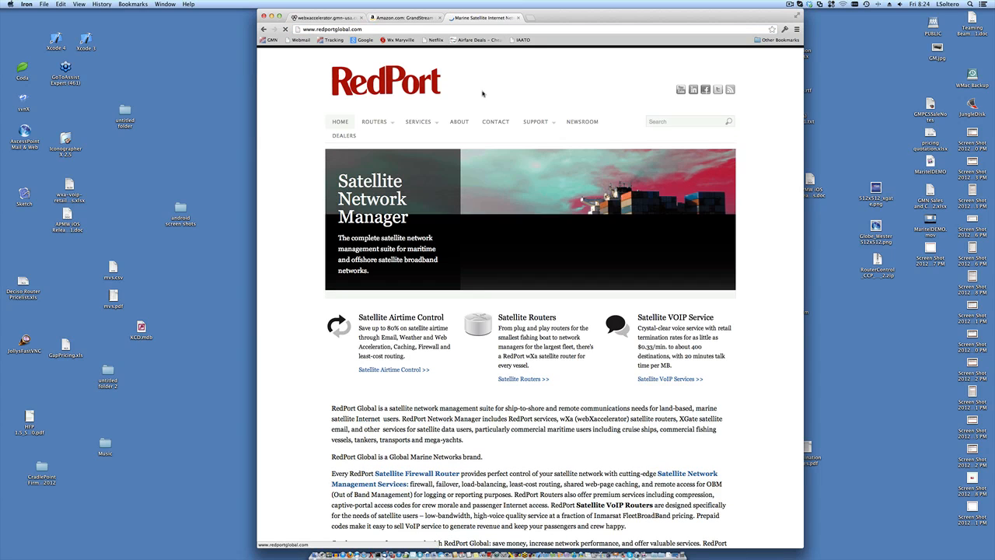
{"action": "left_click", "coordinate": [536, 123]}
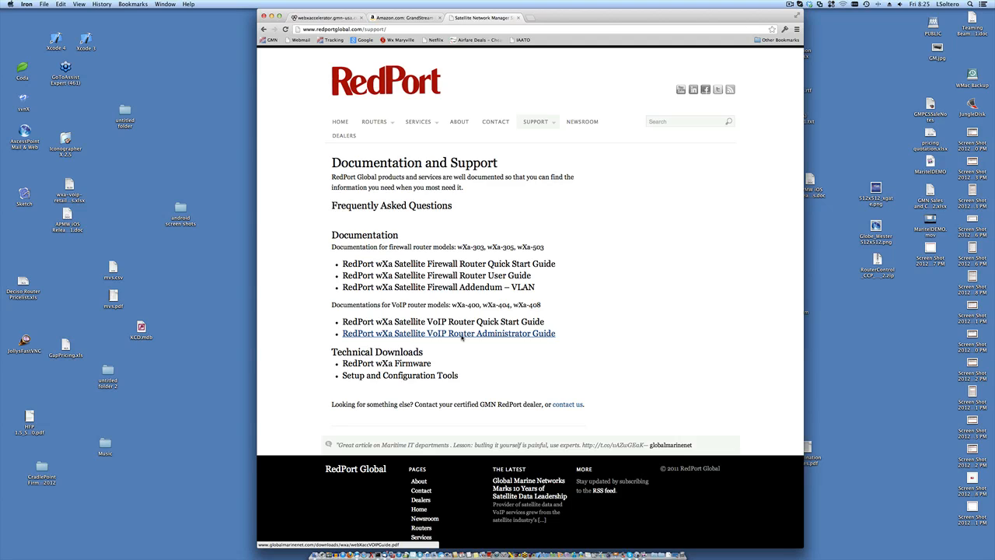
{"action": "left_click", "coordinate": [326, 17]}
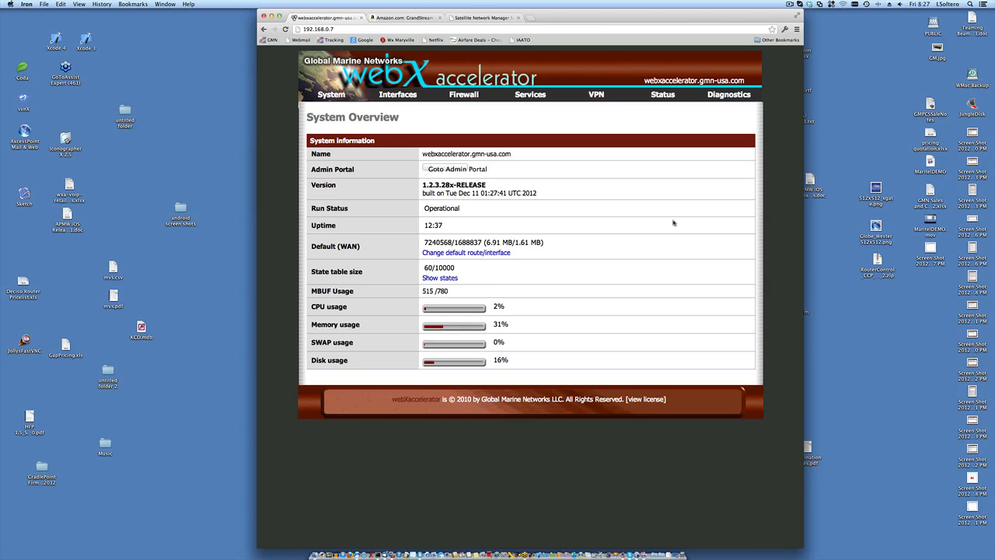
{"action": "key", "text": "XF86AudioLowerVolume"}
{"action": "key", "text": "XF86AudioRaiseVolume"}
- Pause the recording from the ScreenFlow menu-bar icon
{"action": "mouse_move", "coordinate": [671, 100]}
{"action": "left_click", "coordinate": [790, 4]}
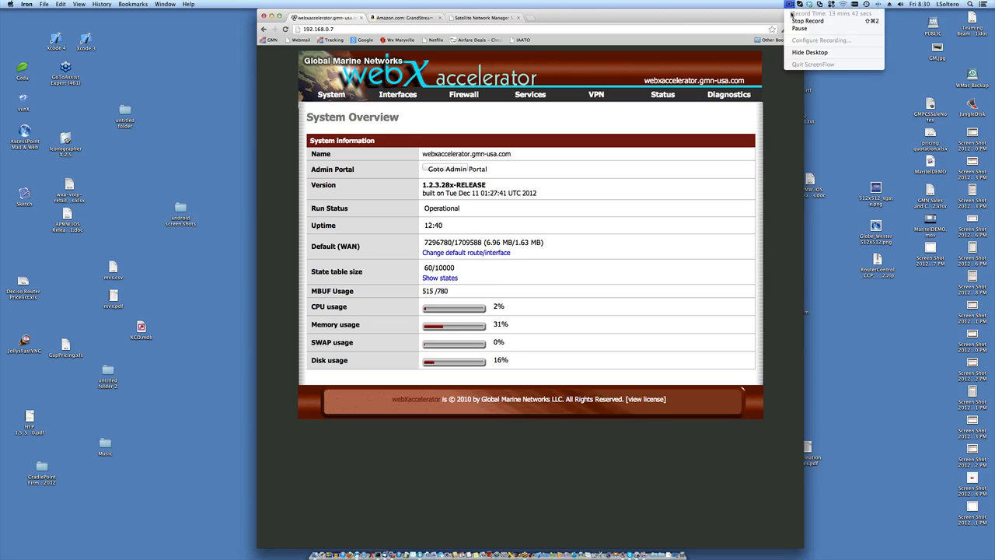
{"action": "left_click", "coordinate": [794, 28]}
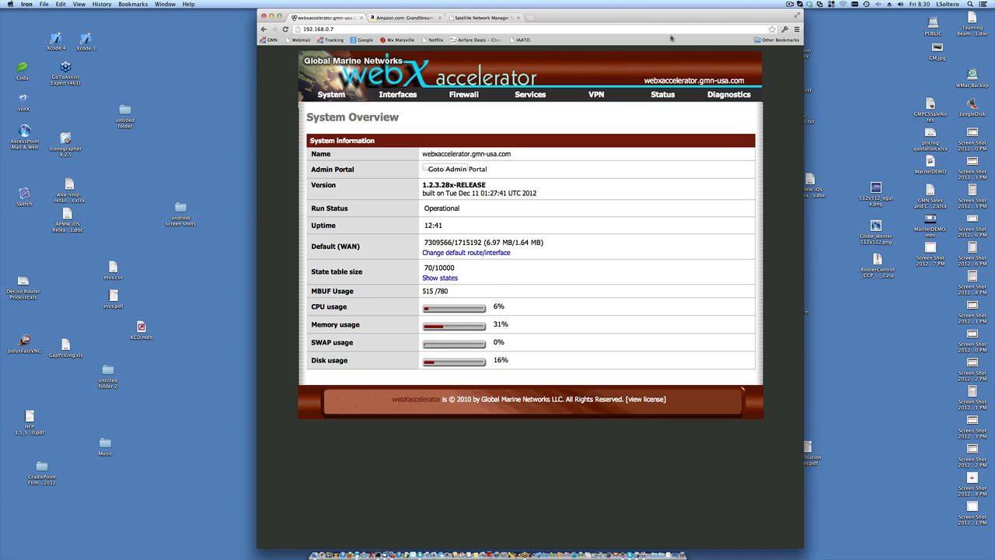
{"action": "left_click", "coordinate": [488, 18]}
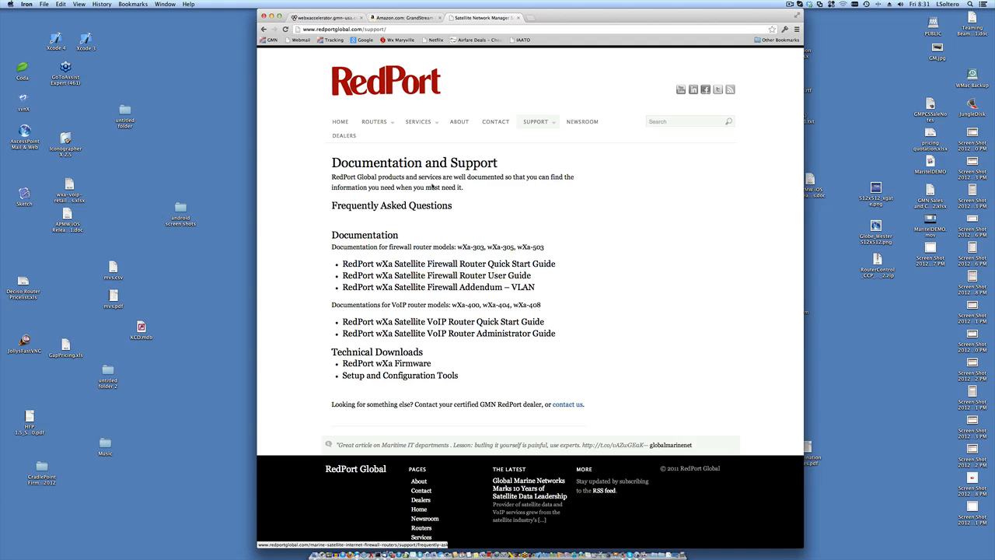
{"action": "left_click", "coordinate": [325, 17]}
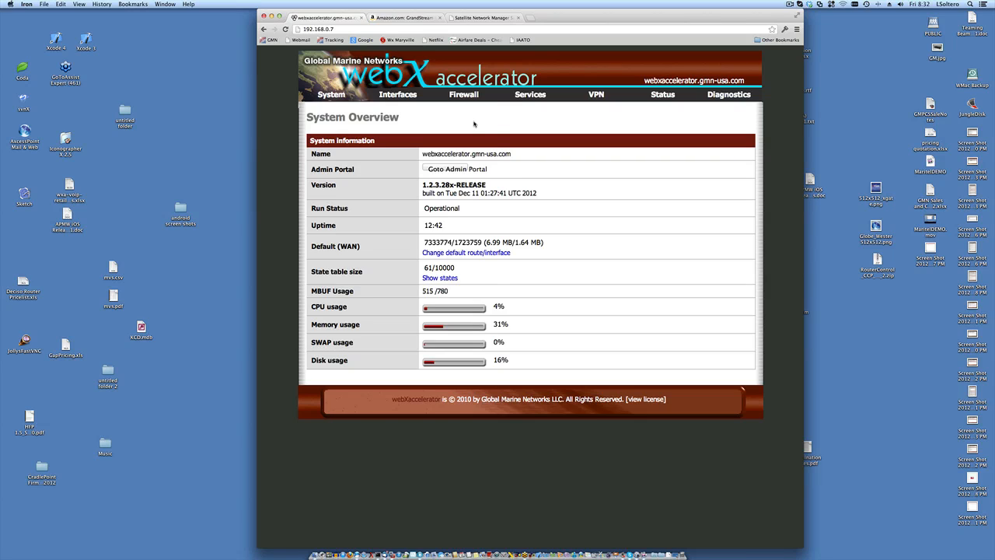
- Switch to the third tab showing RedPort's Documentation and Support page
{"action": "left_click", "coordinate": [482, 18]}
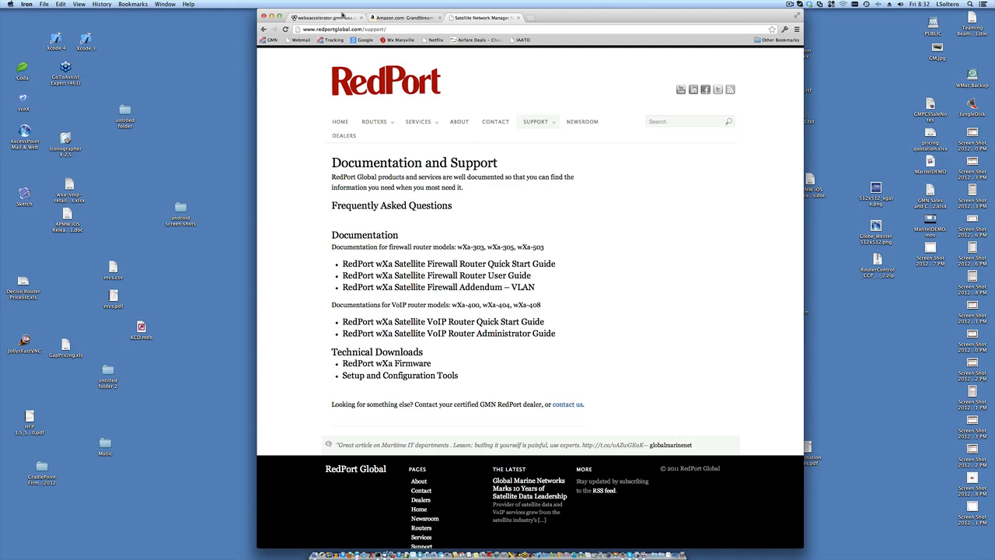
- Switch back to the first tab with the webXaccelerator System Overview
{"action": "left_click", "coordinate": [342, 17]}
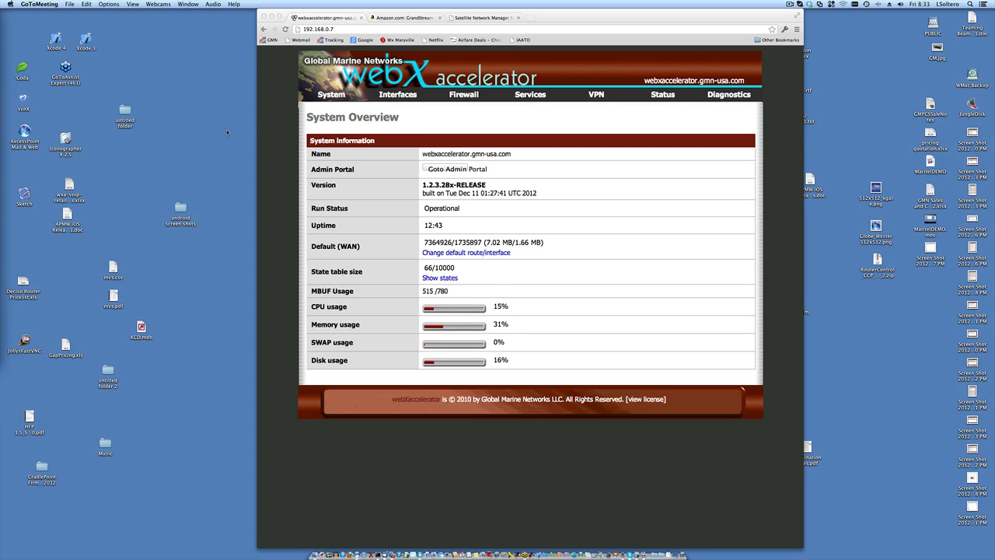
- Open the Interfaces menu to list WAN, LAN, WAN2 and VOIP
{"action": "left_click", "coordinate": [397, 95]}
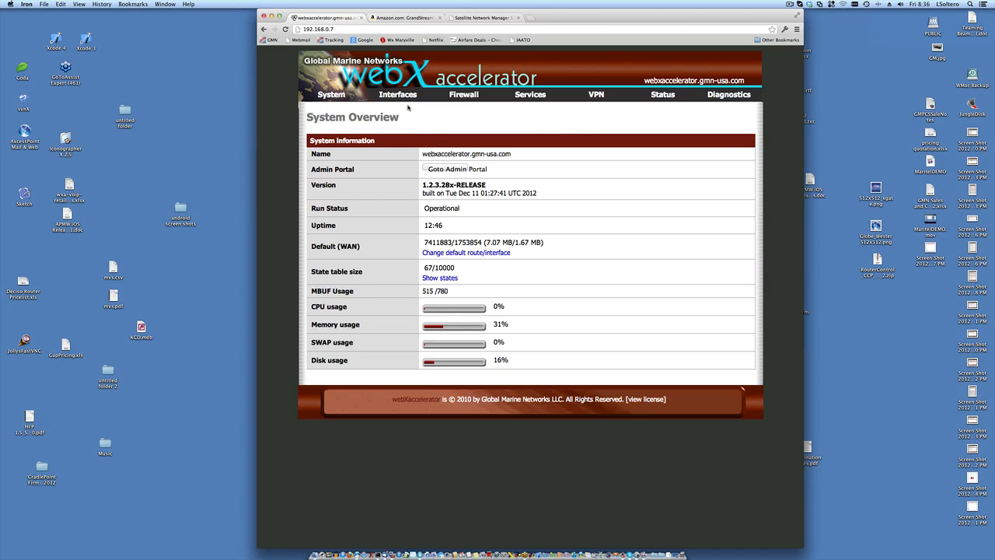
{"action": "mouse_move", "coordinate": [389, 94]}
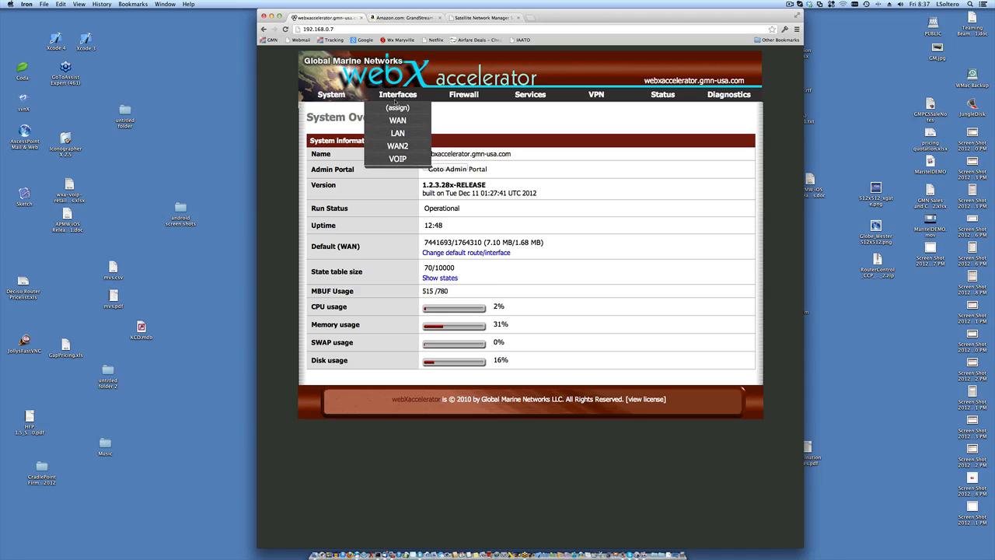
- Choose WAN from the Interfaces menu to open its configuration page
{"action": "left_click", "coordinate": [397, 121]}
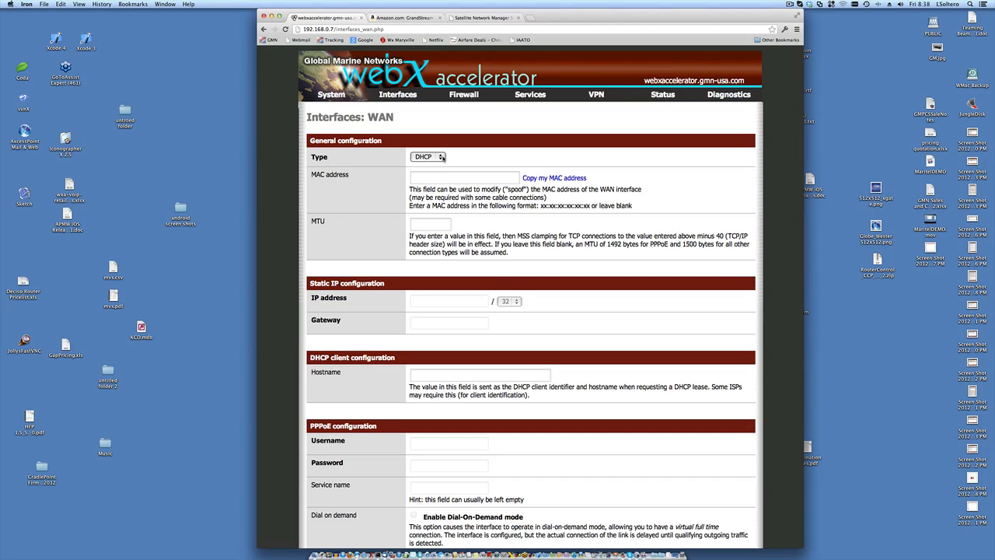
- Switch the WAN connection type to Static and enter IP address 192.168.0.12
{"action": "left_click", "coordinate": [442, 157]}
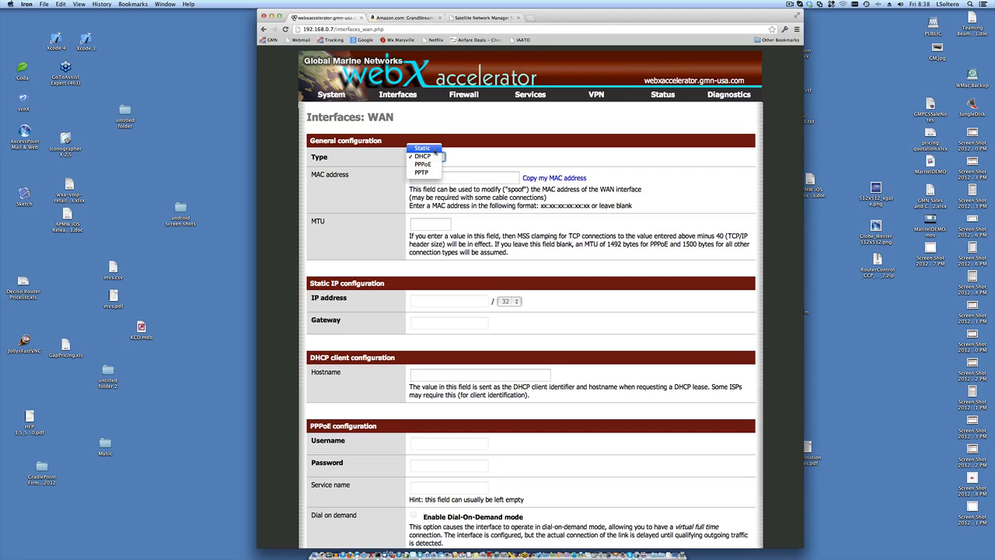
{"action": "left_click", "coordinate": [436, 149]}
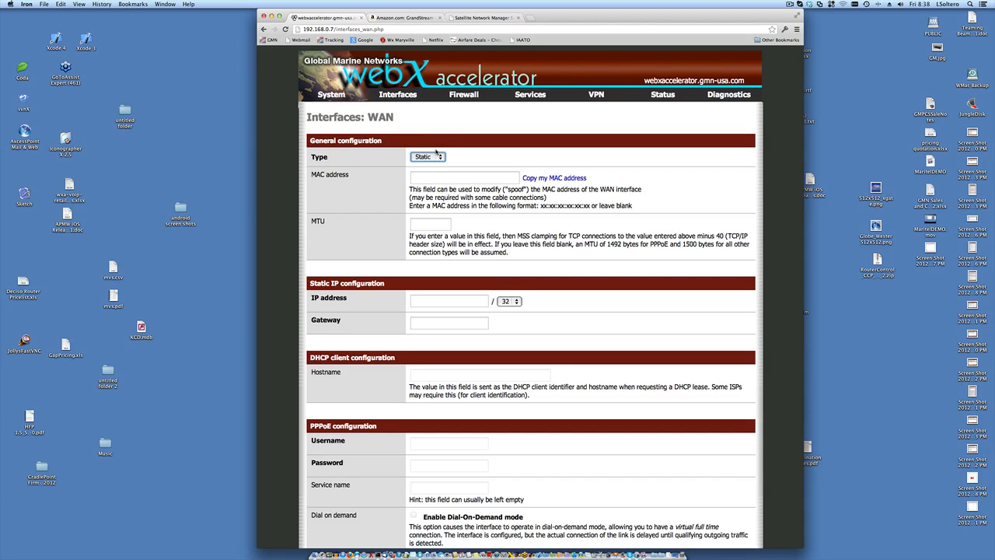
{"action": "scroll", "coordinate": [489, 157], "scroll_direction": "down", "scroll_amount": 3}
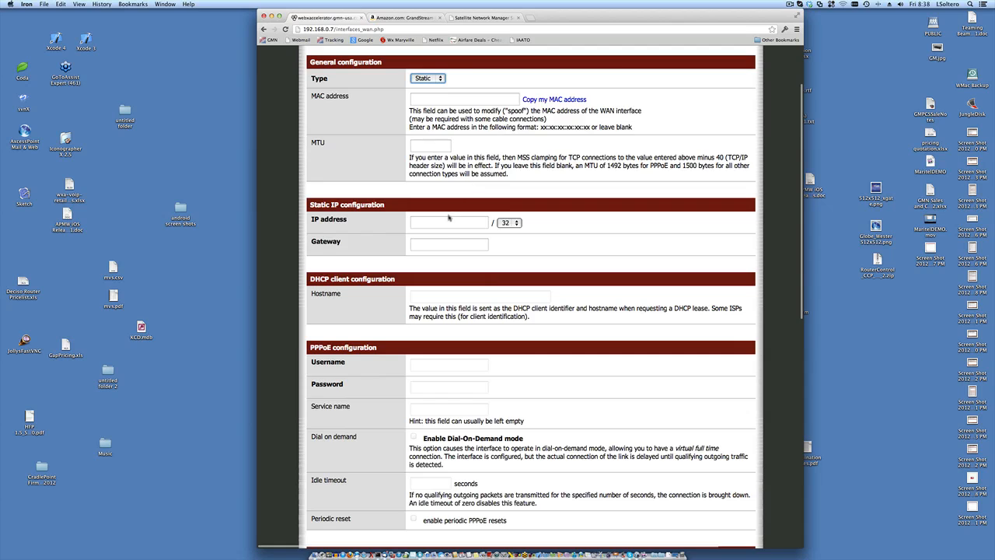
{"action": "left_click", "coordinate": [446, 223]}
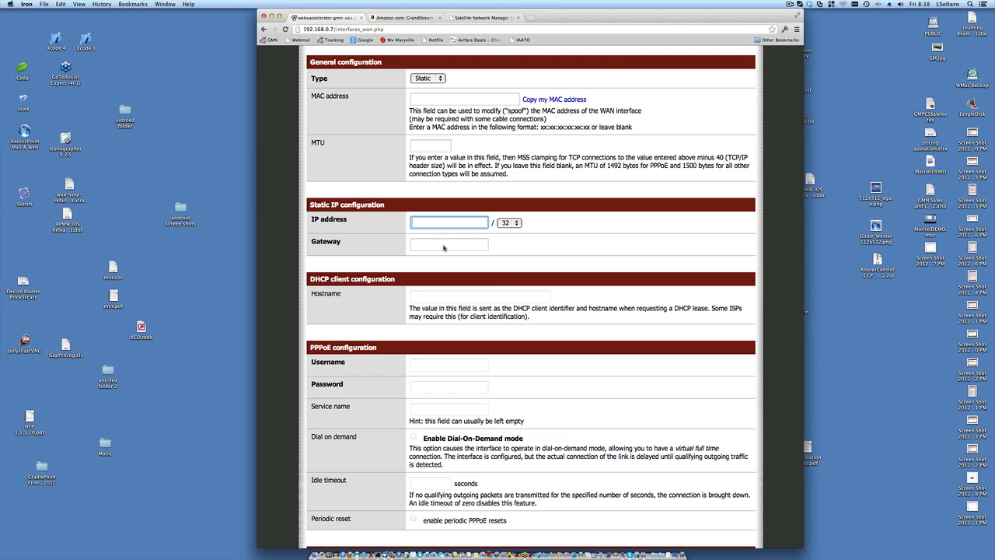
{"action": "left_click", "coordinate": [444, 247]}
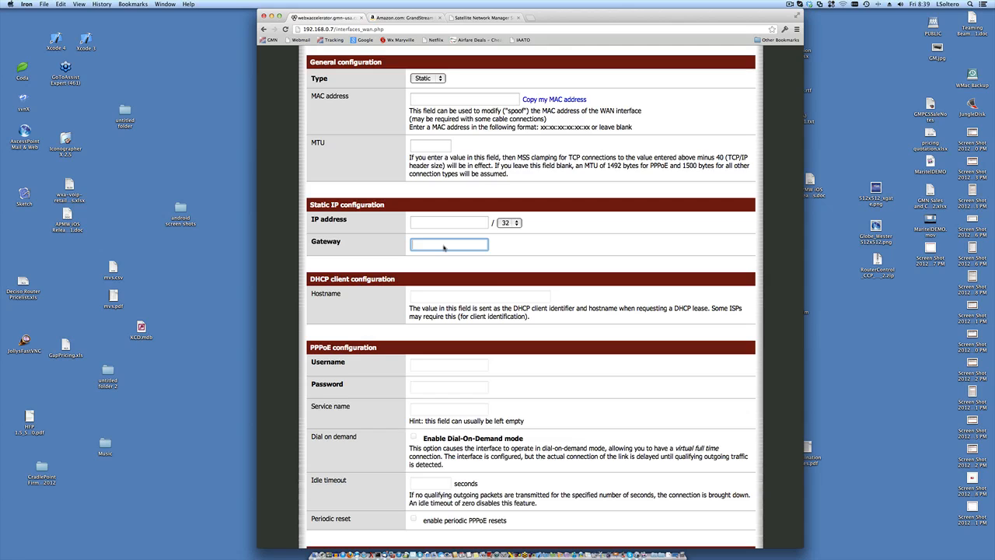
{"action": "scroll", "coordinate": [444, 247], "scroll_direction": "up", "scroll_amount": 1}
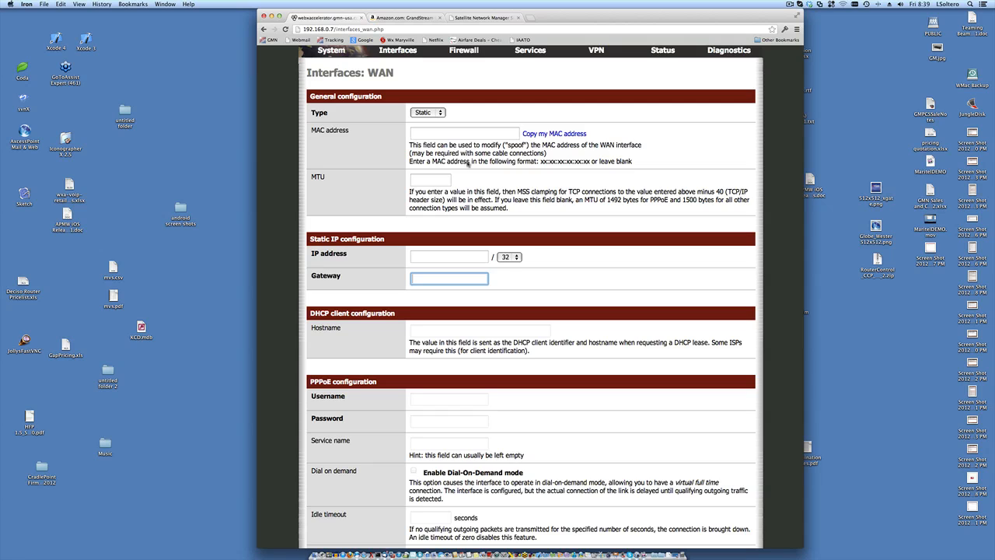
{"action": "scroll", "coordinate": [462, 166], "scroll_direction": "down", "scroll_amount": 1}
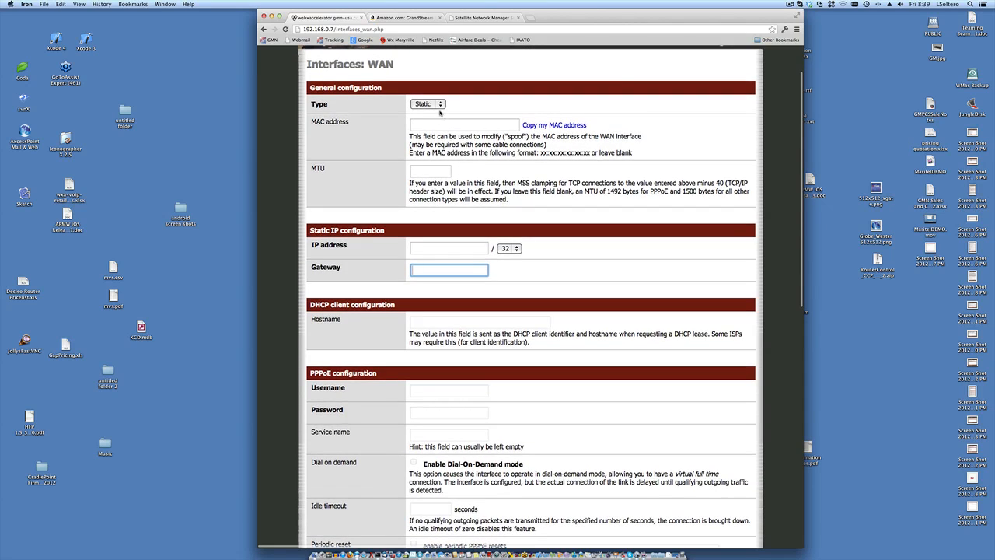
{"action": "left_click", "coordinate": [440, 249]}
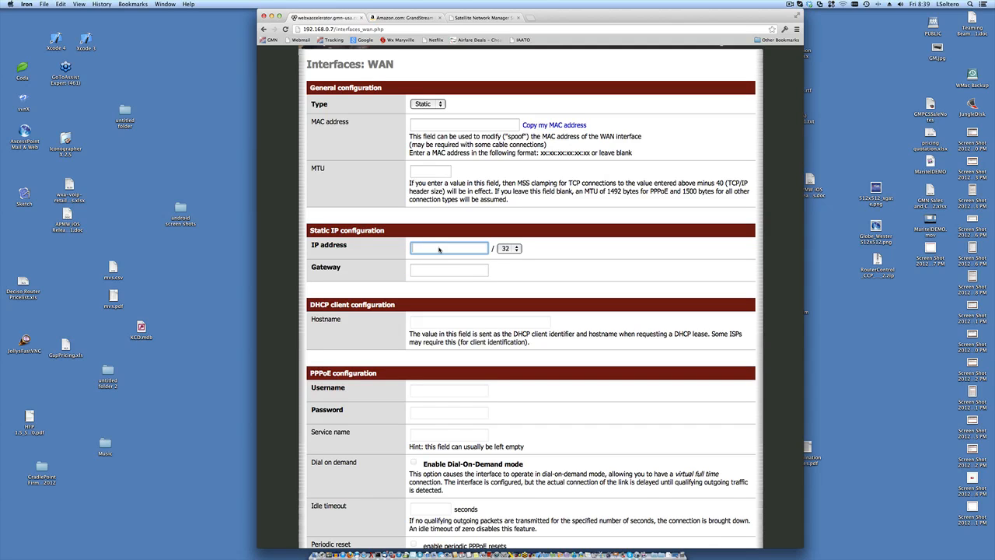
{"action": "type", "text": "192."}
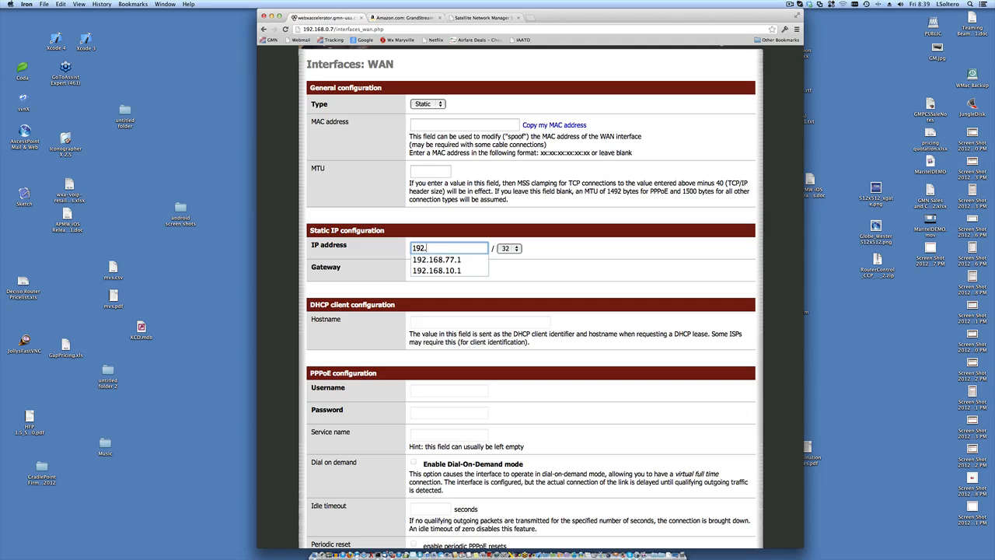
{"action": "type", "text": "168.0."}
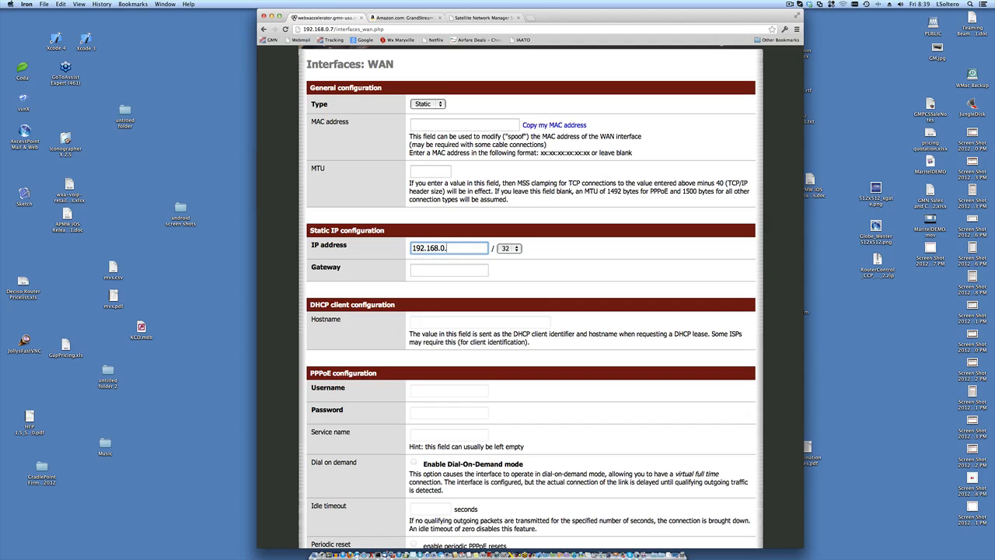
{"action": "type", "text": "12"}
- Set the WAN subnet to /24 and the gateway to 192.168.0.1
{"action": "left_click", "coordinate": [517, 248]}
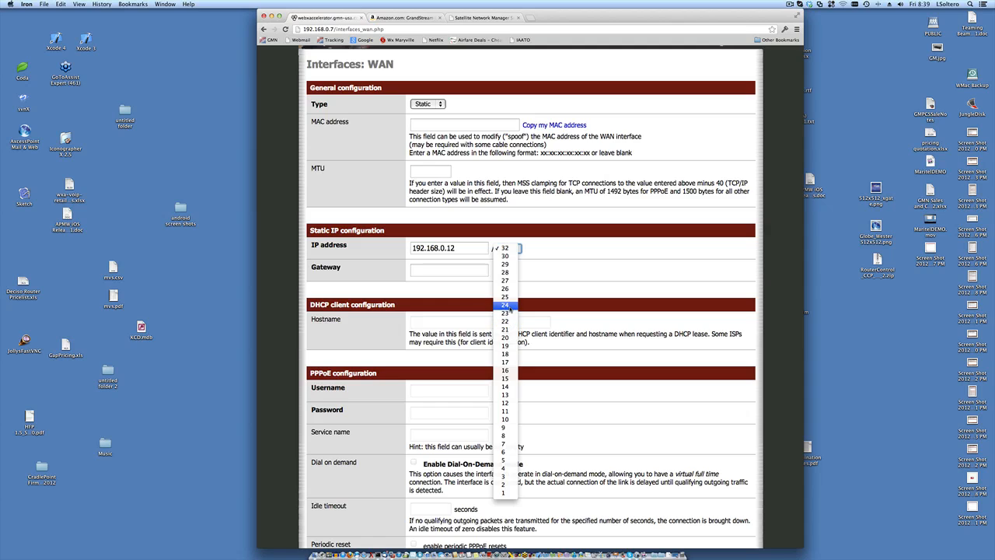
{"action": "left_click", "coordinate": [509, 306]}
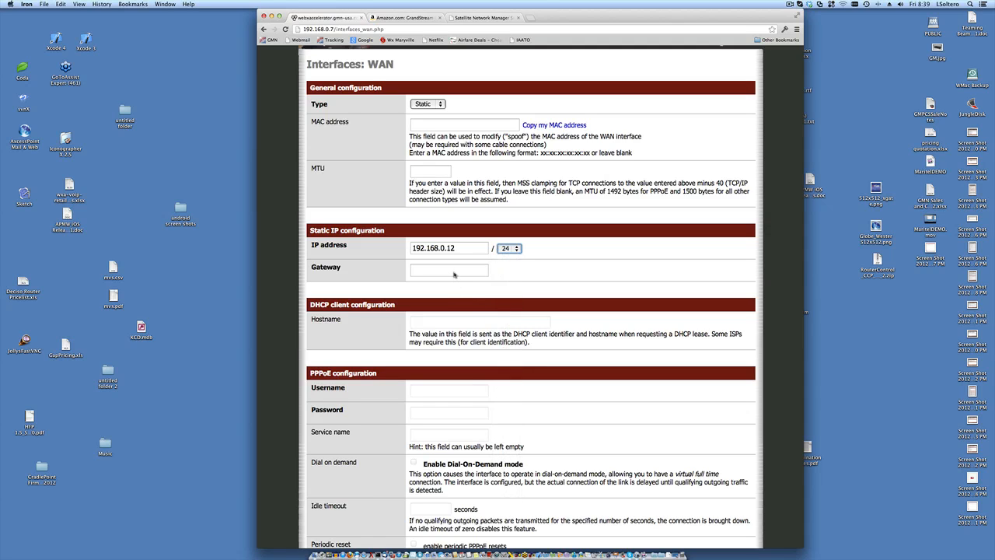
{"action": "left_click", "coordinate": [454, 274]}
{"action": "type", "text": "192.168.0.1"}
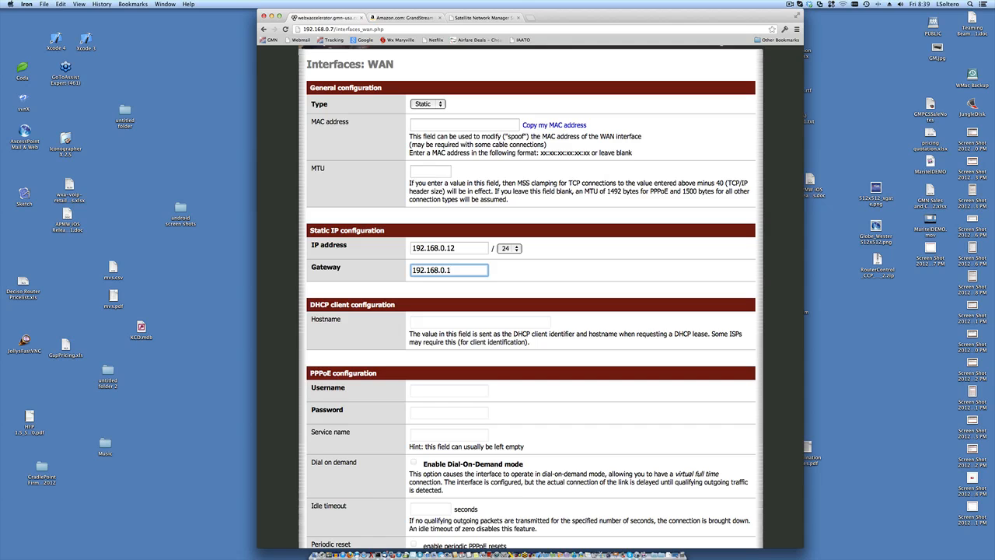
{"action": "scroll", "coordinate": [555, 333], "scroll_direction": "down", "scroll_amount": 3}
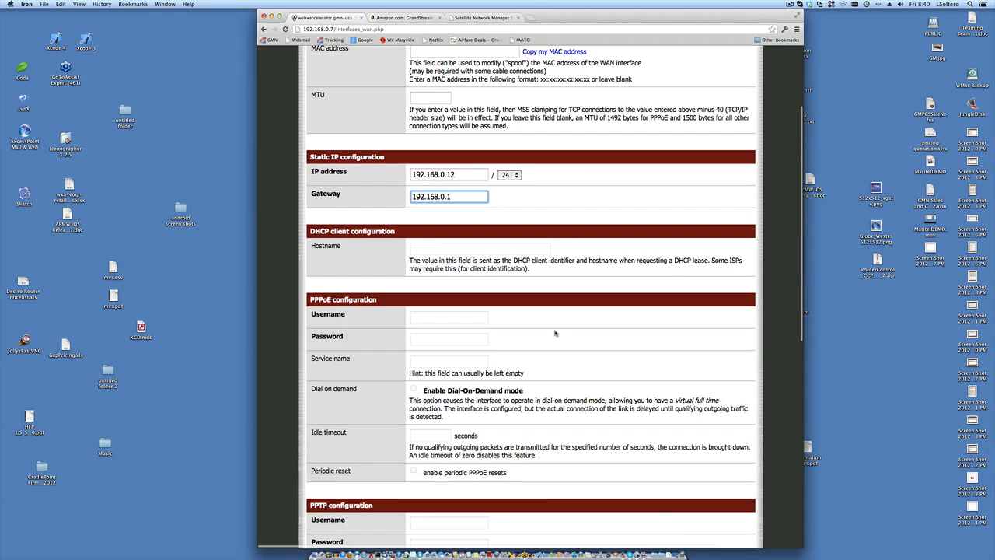
{"action": "scroll", "coordinate": [555, 333], "scroll_direction": "down", "scroll_amount": 15}
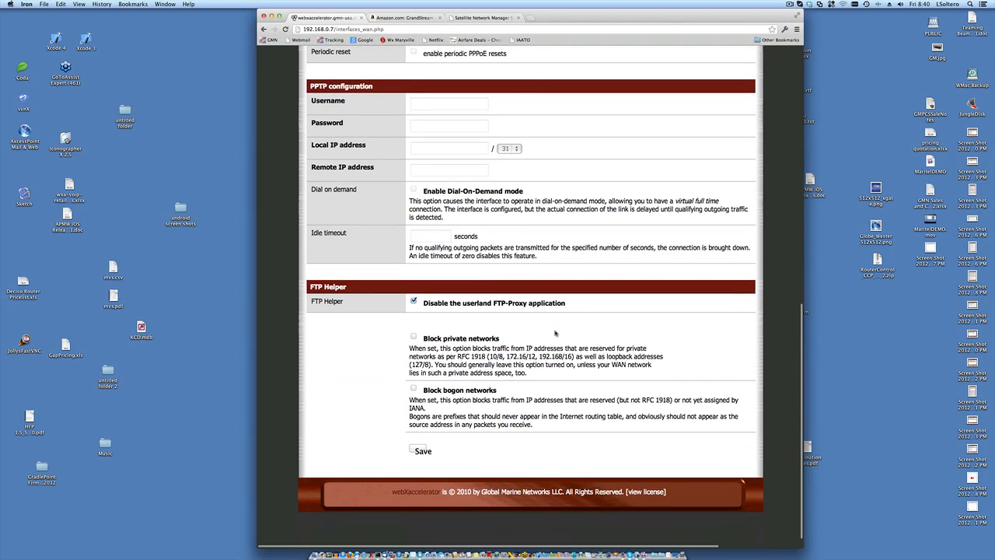
{"action": "scroll", "coordinate": [556, 333], "scroll_direction": "up", "scroll_amount": 5}
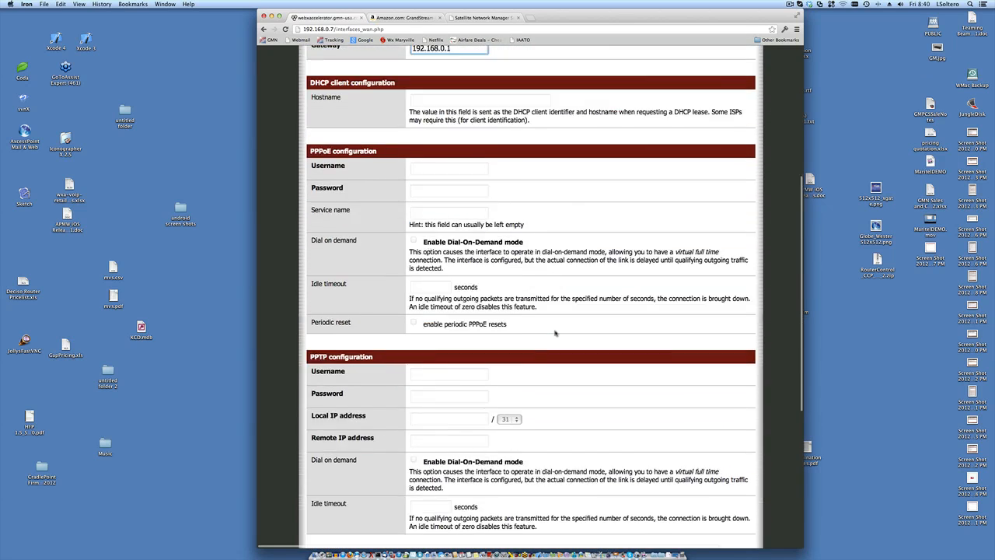
{"action": "scroll", "coordinate": [555, 333], "scroll_direction": "down", "scroll_amount": 5}
{"action": "scroll", "coordinate": [555, 333], "scroll_direction": "up", "scroll_amount": 15}
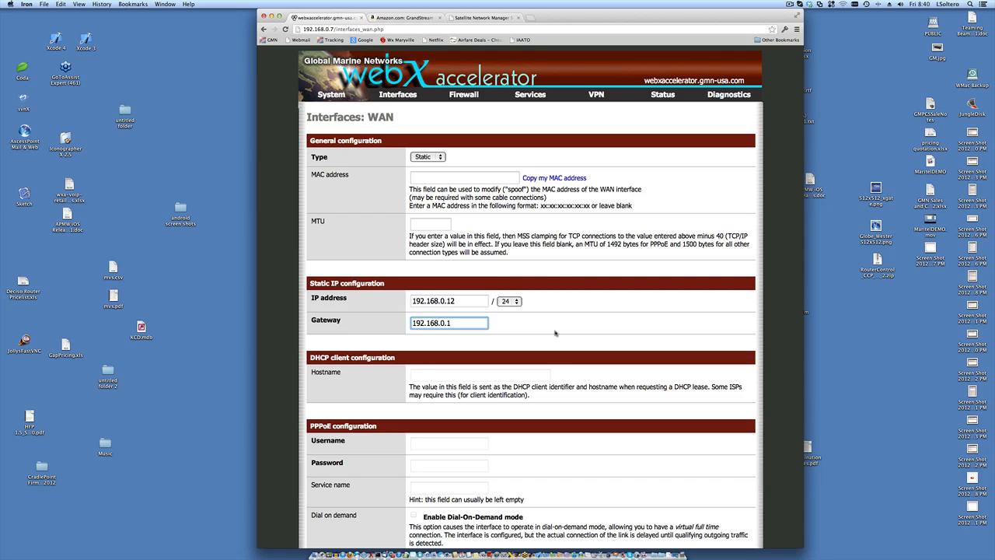
{"action": "scroll", "coordinate": [555, 333], "scroll_direction": "down", "scroll_amount": 2}
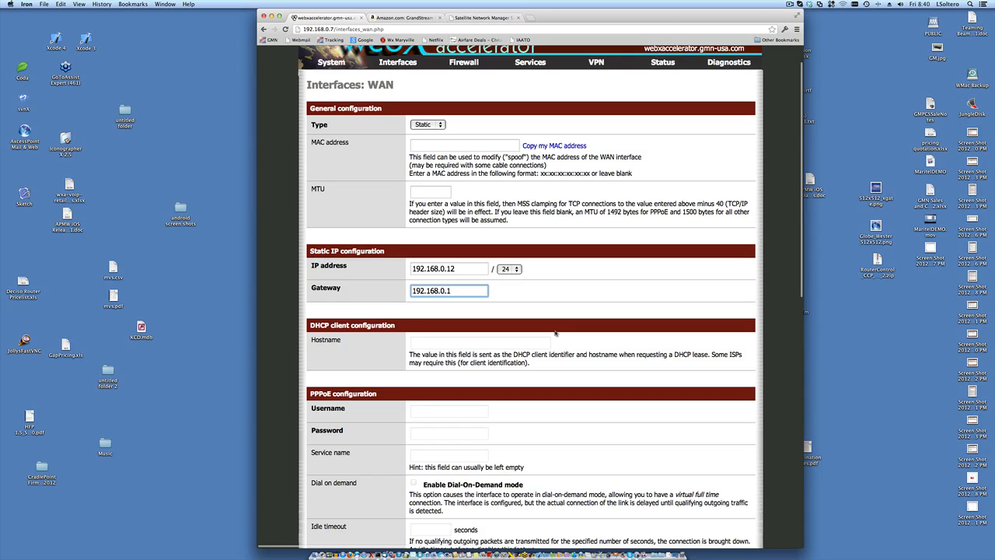
{"action": "scroll", "coordinate": [555, 333], "scroll_direction": "down", "scroll_amount": 5}
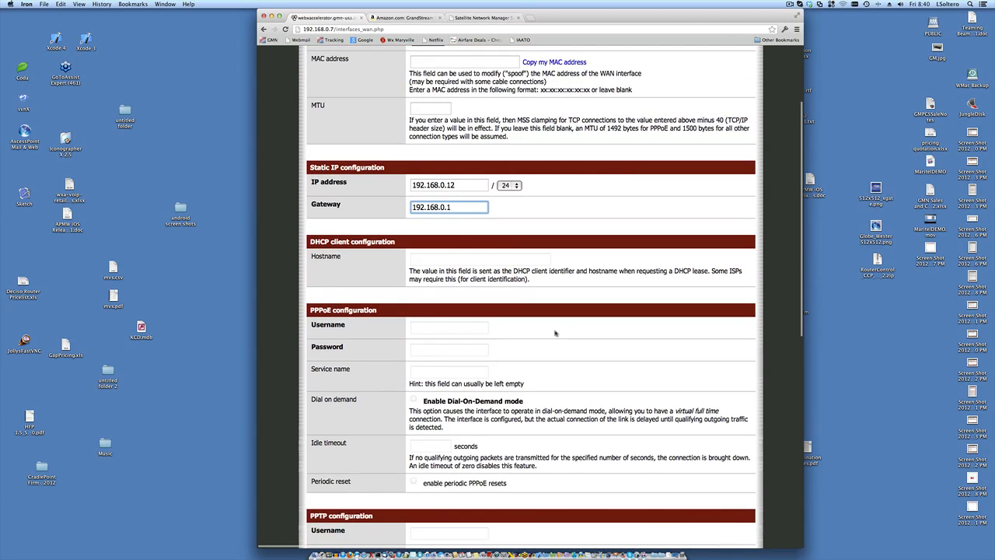
{"action": "scroll", "coordinate": [555, 333], "scroll_direction": "down", "scroll_amount": 5}
{"action": "scroll", "coordinate": [555, 332], "scroll_direction": "down", "scroll_amount": 8}
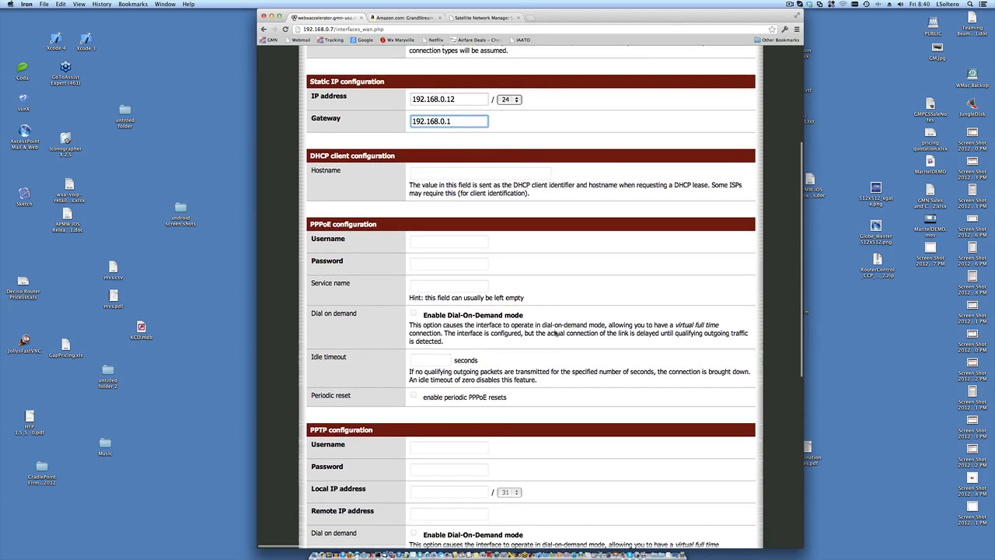
{"action": "scroll", "coordinate": [555, 332], "scroll_direction": "down", "scroll_amount": 12}
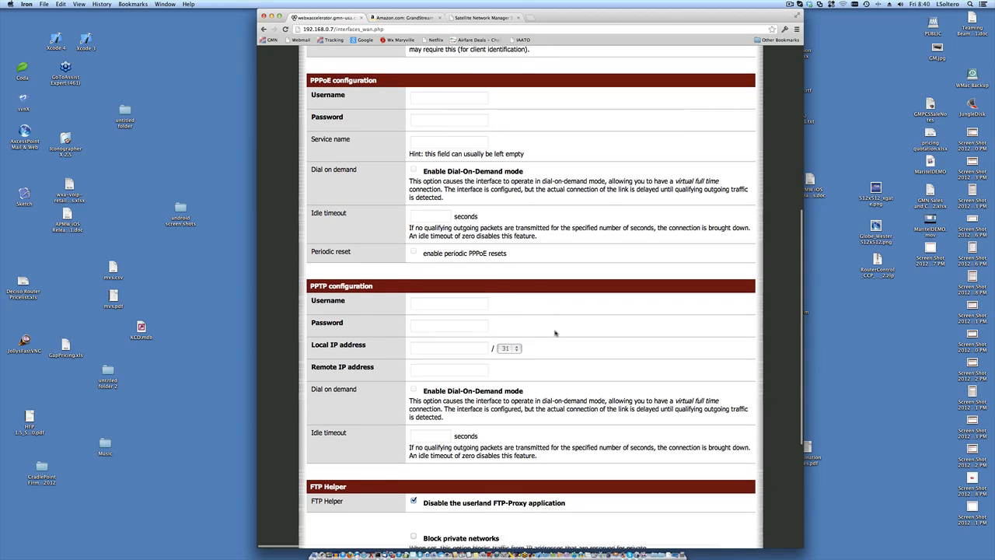
{"action": "scroll", "coordinate": [555, 333], "scroll_direction": "up", "scroll_amount": 6}
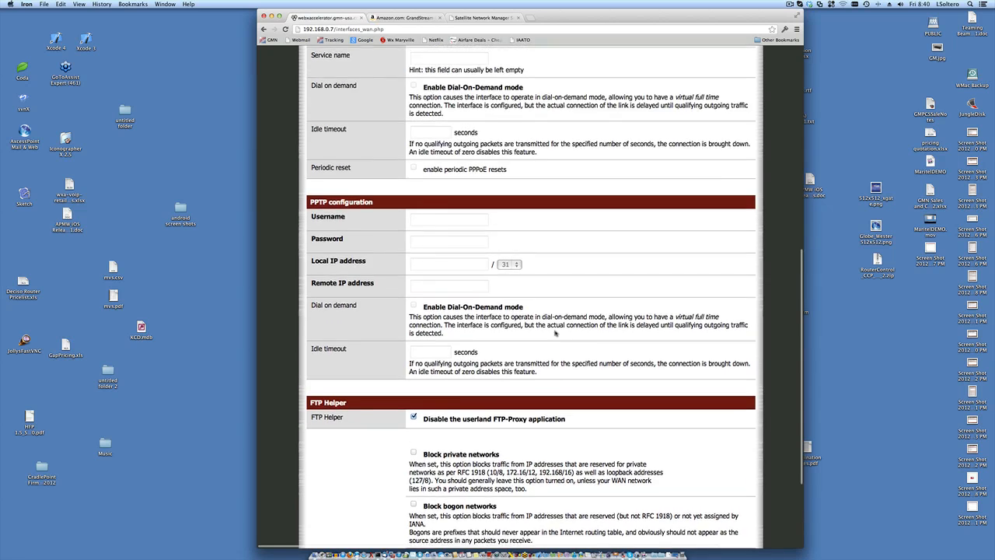
{"action": "scroll", "coordinate": [555, 333], "scroll_direction": "up", "scroll_amount": 20}
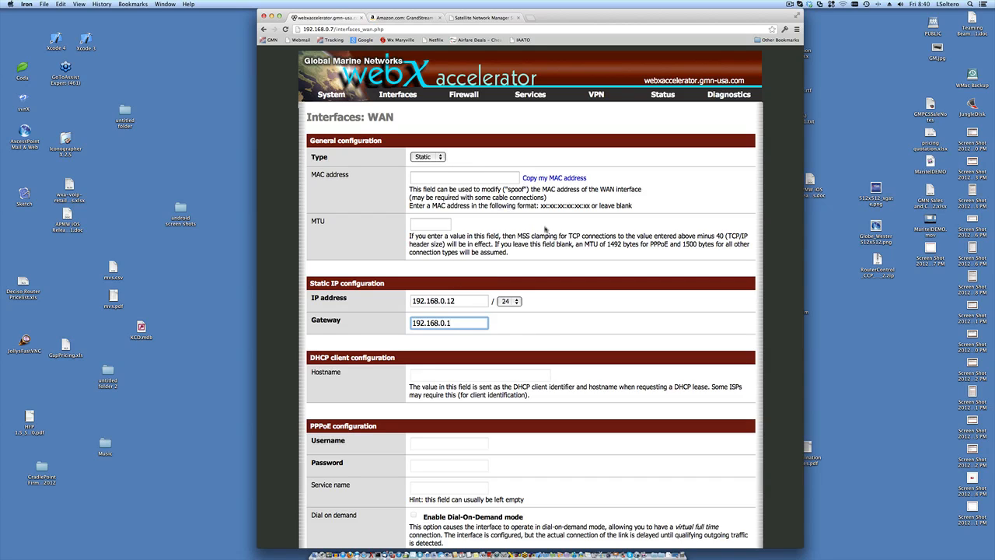
{"action": "scroll", "coordinate": [545, 229], "scroll_direction": "down", "scroll_amount": 1}
{"action": "scroll", "coordinate": [545, 229], "scroll_direction": "down", "scroll_amount": 15}
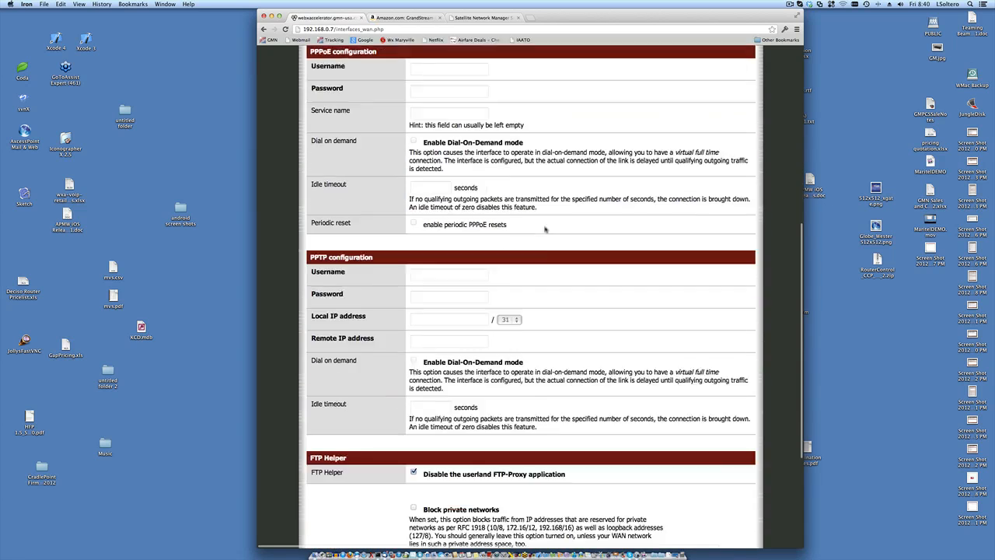
{"action": "scroll", "coordinate": [545, 229], "scroll_direction": "up", "scroll_amount": 15}
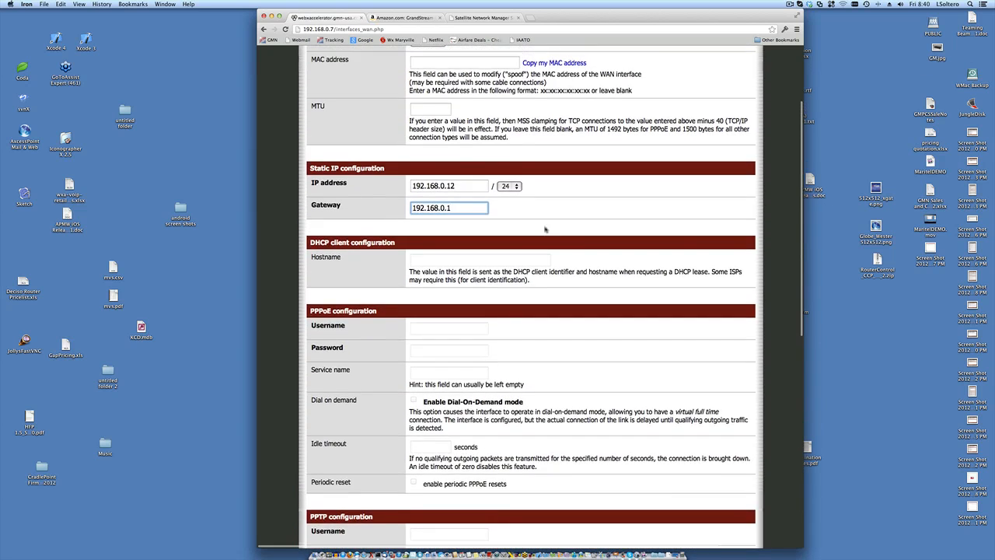
- Open the Interfaces: LAN page showing 192.168.10.1/24 with no bridge set
{"action": "mouse_move", "coordinate": [398, 94]}
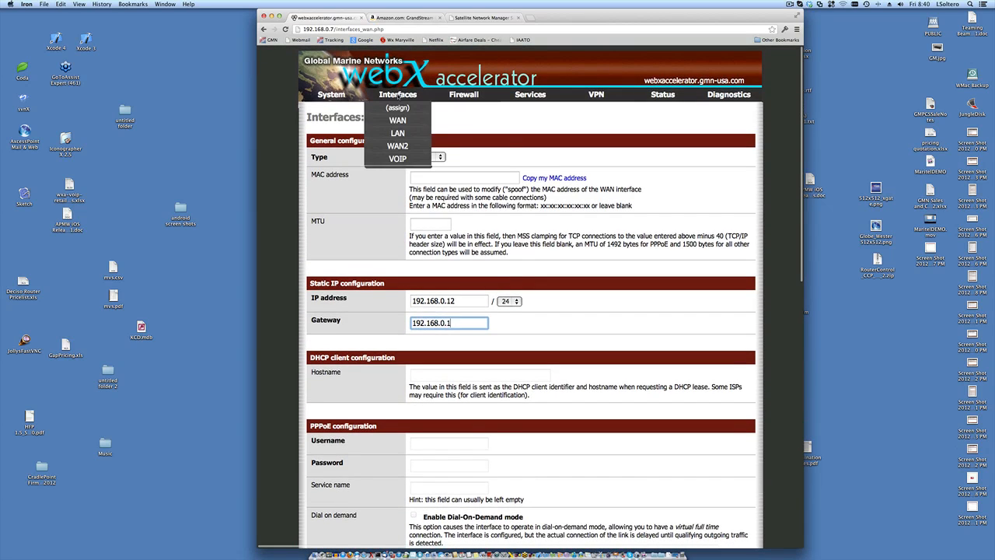
{"action": "left_click", "coordinate": [379, 132]}
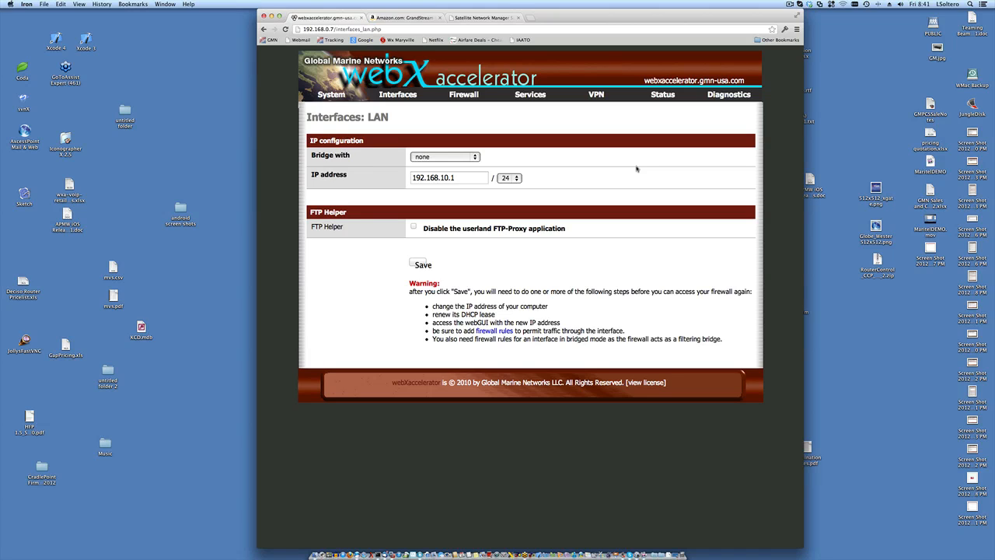
- Expand LAN's 'Bridge with' list: WAN, Optional 1 (WAN2) and Optional 2 (VOIP)
{"action": "left_click", "coordinate": [478, 157]}
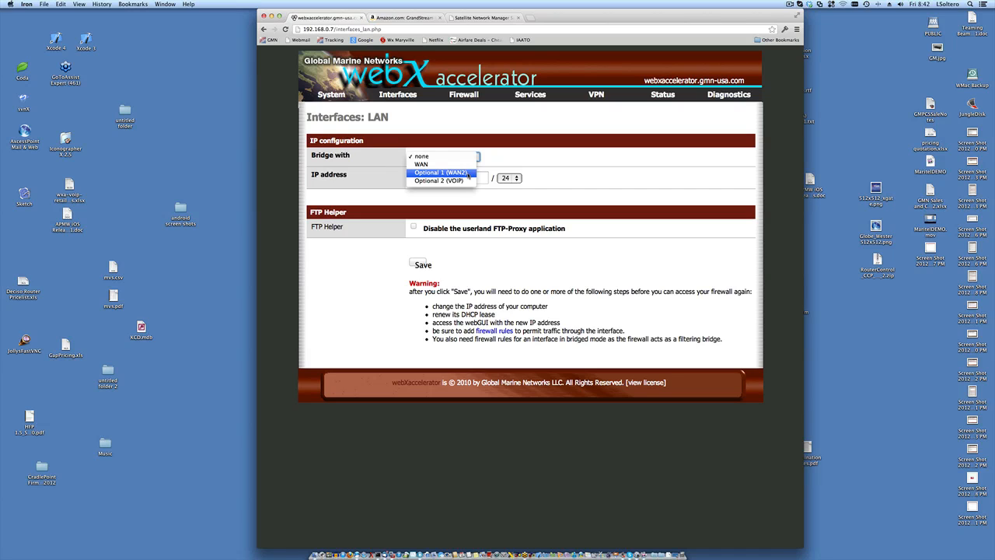
- Review the 'Bridge with' options again and leave LAN bridging set to none
{"action": "left_click", "coordinate": [519, 156]}
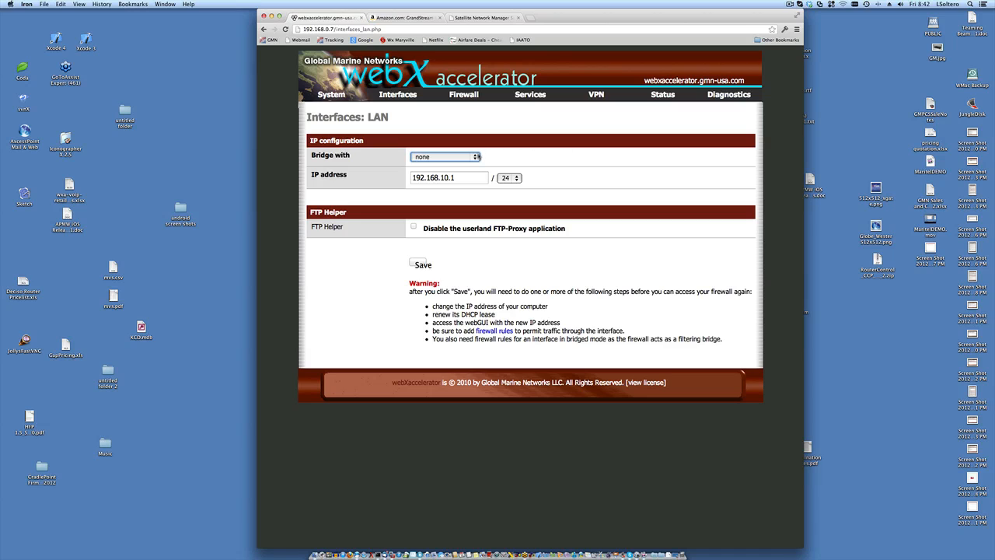
{"action": "left_click", "coordinate": [478, 156]}
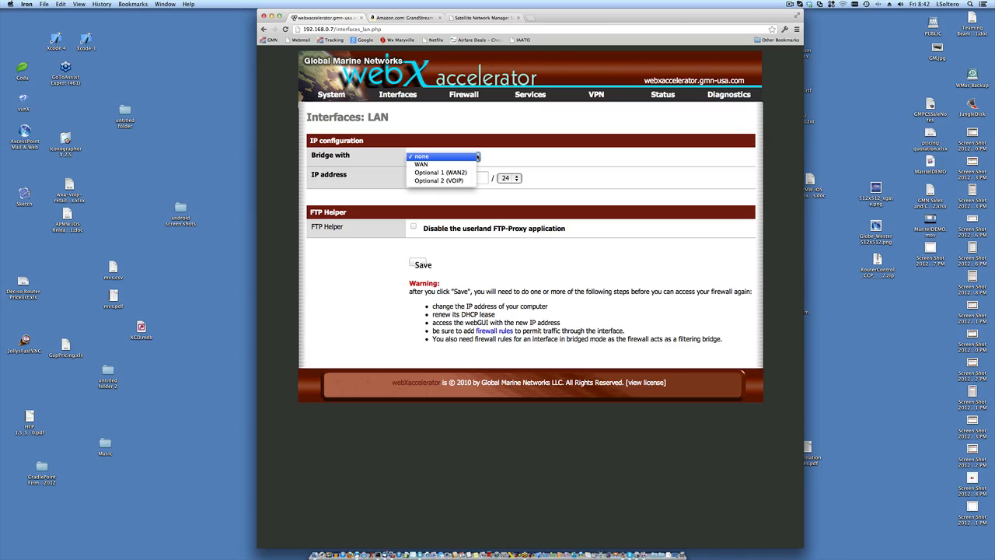
{"action": "left_click", "coordinate": [505, 159]}
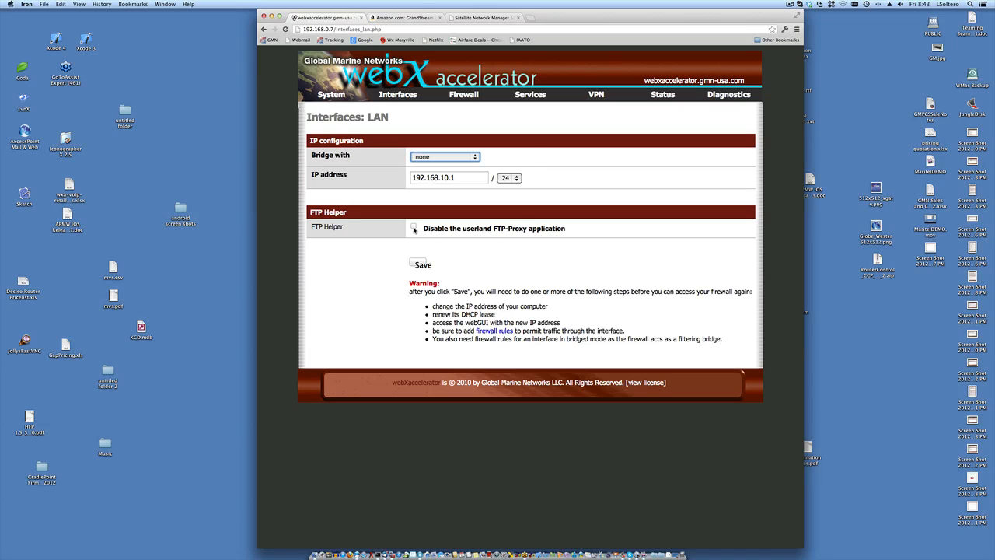
{"action": "left_click", "coordinate": [414, 227]}
{"action": "left_click", "coordinate": [415, 227]}
{"action": "left_click_drag", "start_coordinate": [422, 229], "coordinate": [563, 234]}
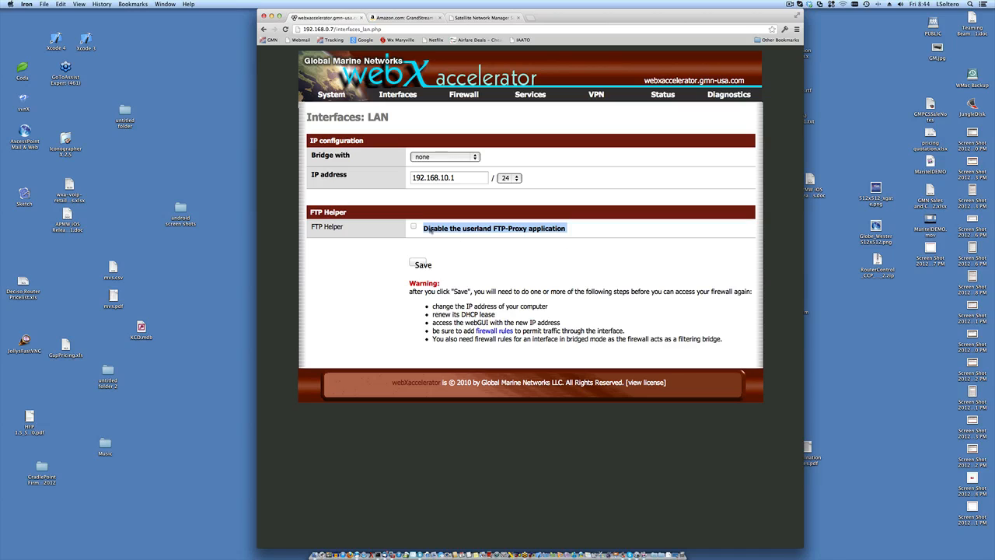
- Leave the FTP-Proxy disable option unchecked so LAN keeps the userland FTP-Proxy enabled
{"action": "left_click", "coordinate": [415, 226]}
{"action": "left_click", "coordinate": [414, 226]}
{"action": "mouse_move", "coordinate": [416, 99]}
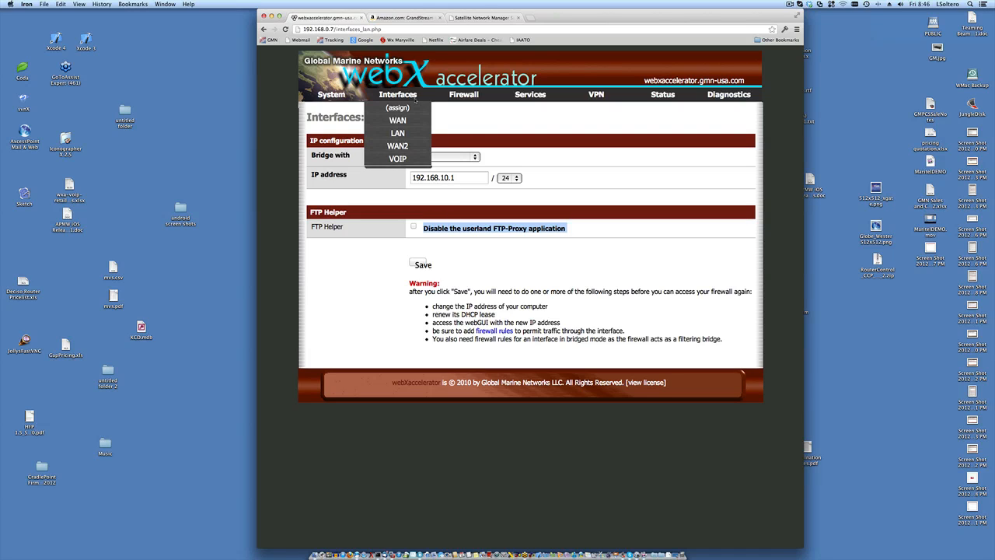
{"action": "left_click", "coordinate": [434, 242]}
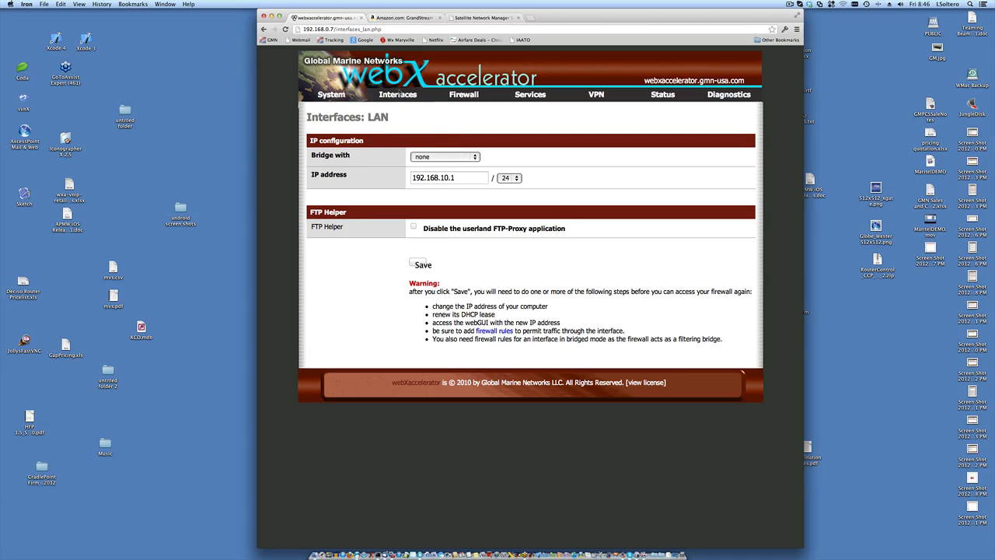
{"action": "mouse_move", "coordinate": [400, 94]}
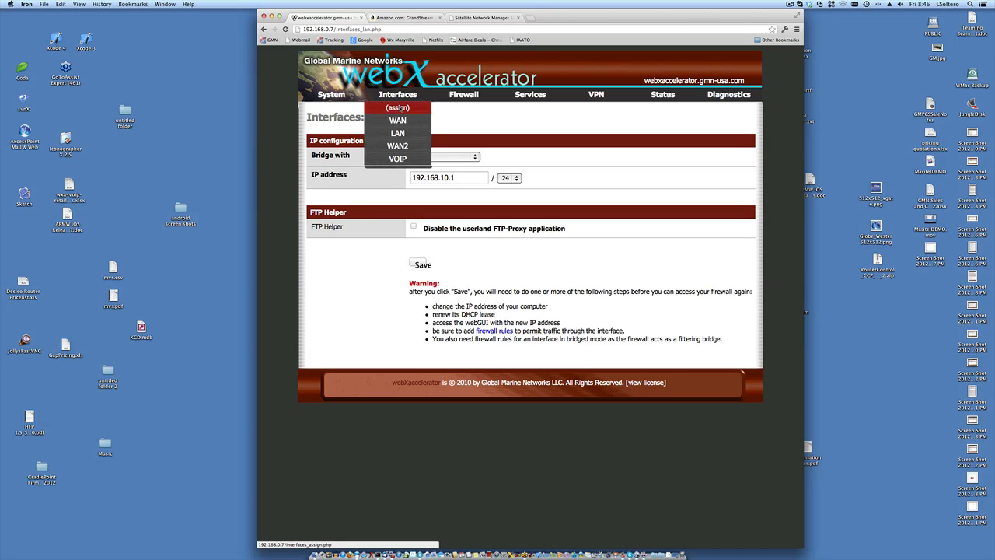
- Open Interfaces (assign) and inspect the LAN port list, keeping LAN on vr0
{"action": "left_click", "coordinate": [398, 108]}
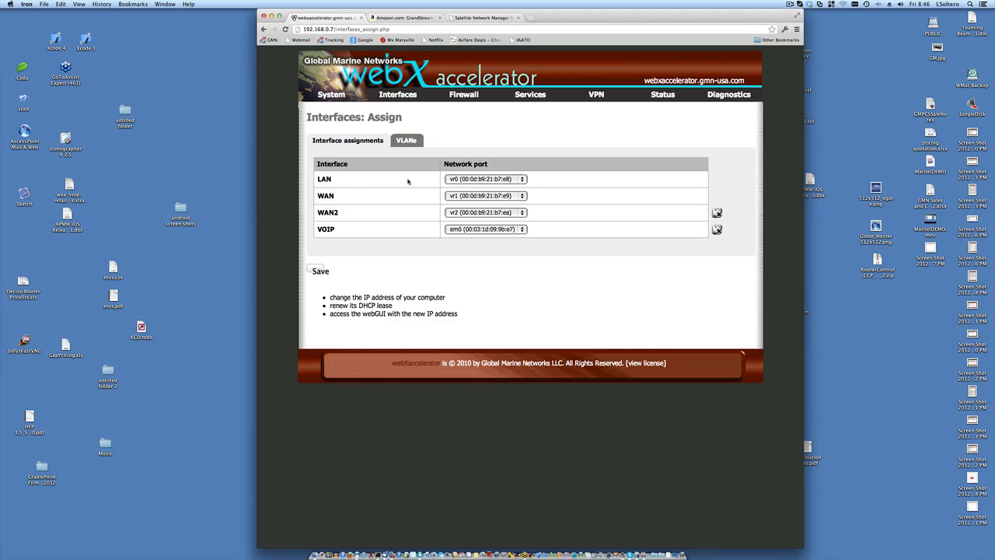
{"action": "left_click", "coordinate": [523, 182]}
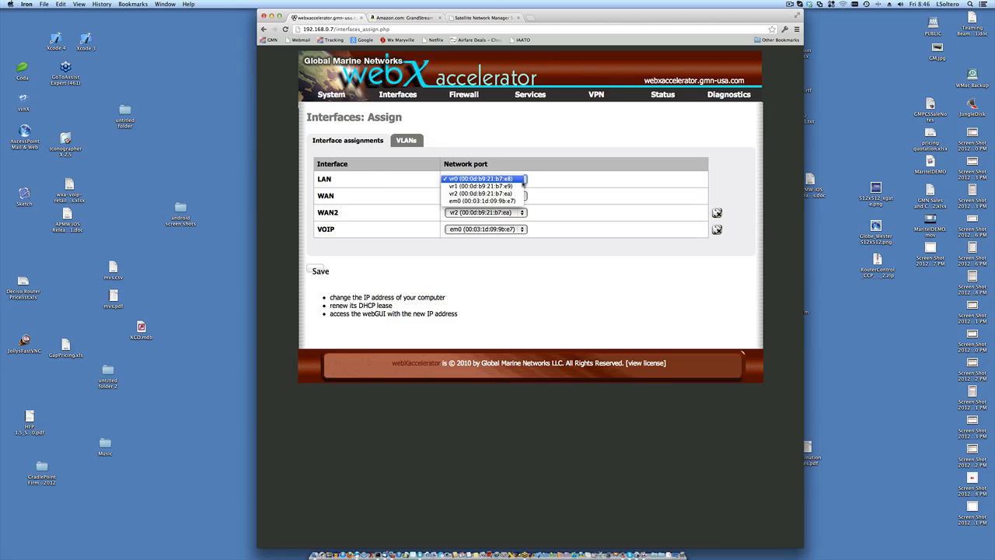
{"action": "left_click", "coordinate": [546, 185]}
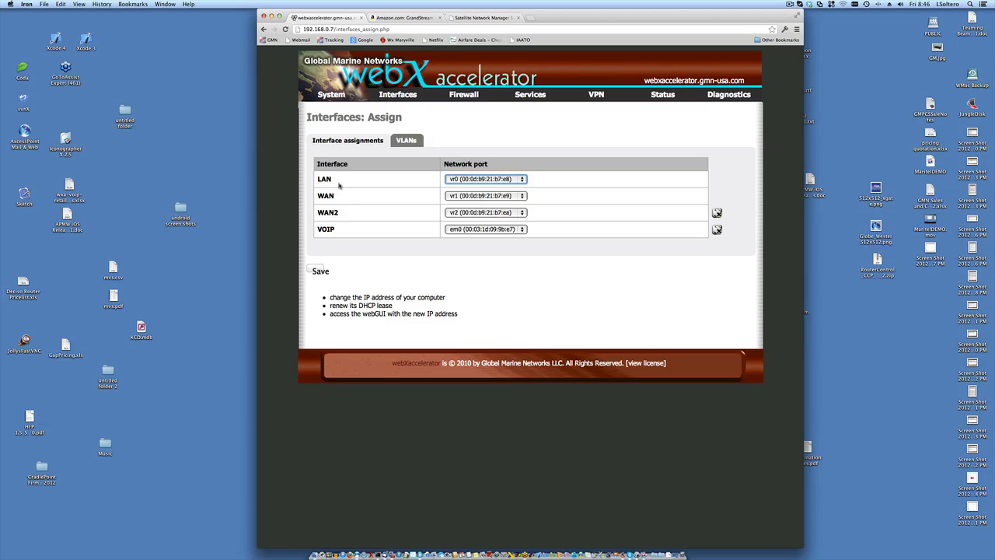
{"action": "mouse_move", "coordinate": [405, 98]}
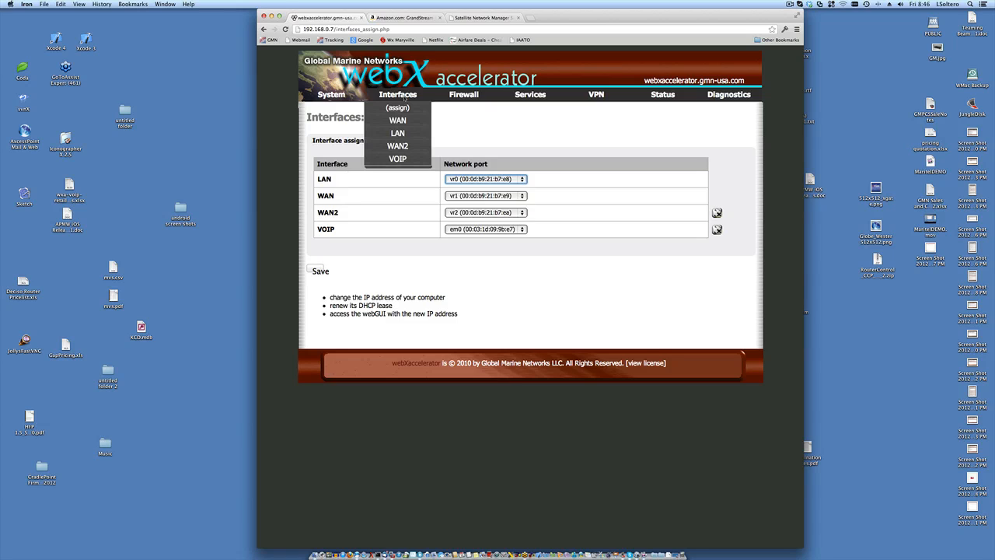
- On the Optional 1 (WAN2) page, replace the description WAN2 with FBB
{"action": "left_click", "coordinate": [398, 147]}
{"action": "double_click", "coordinate": [436, 179]}
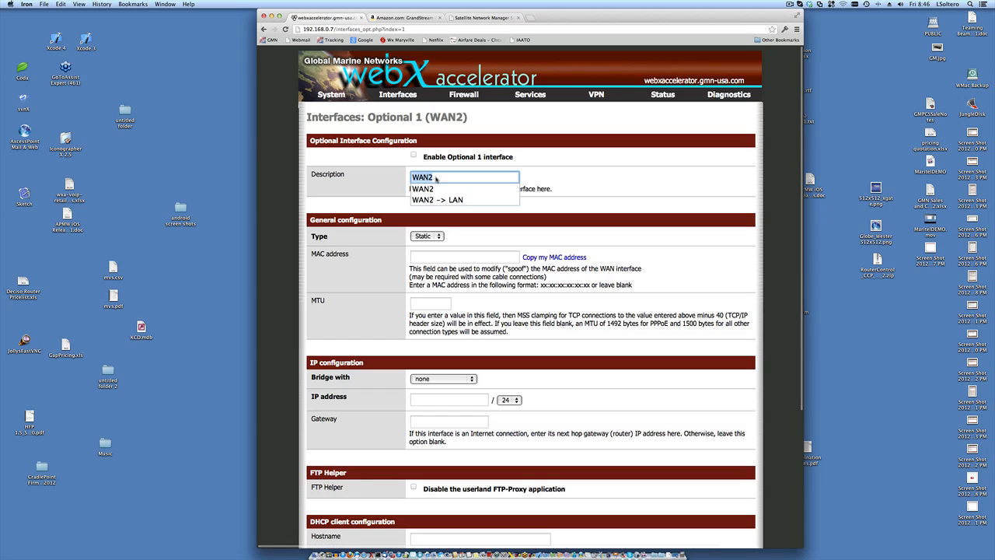
{"action": "type", "text": "FBB"}
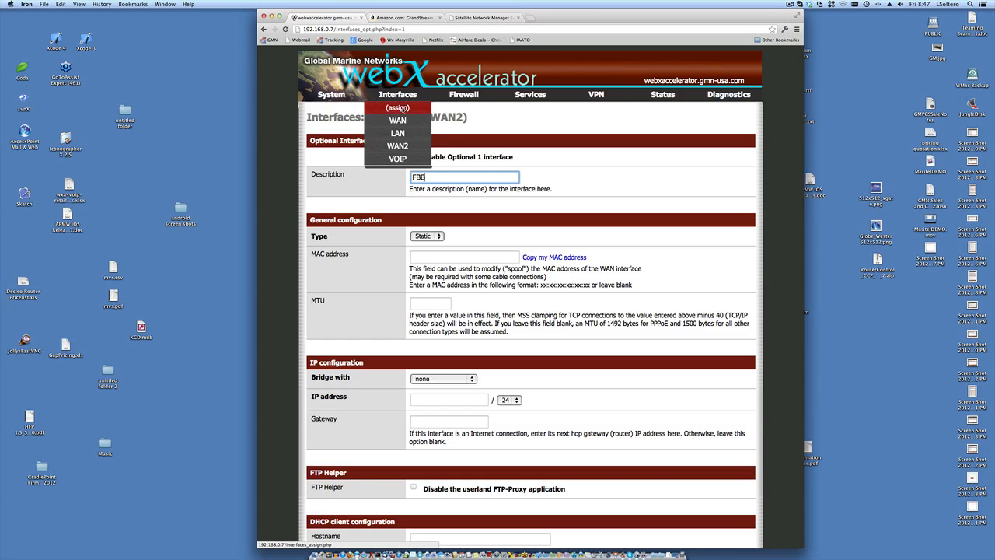
{"action": "left_click", "coordinate": [398, 108]}
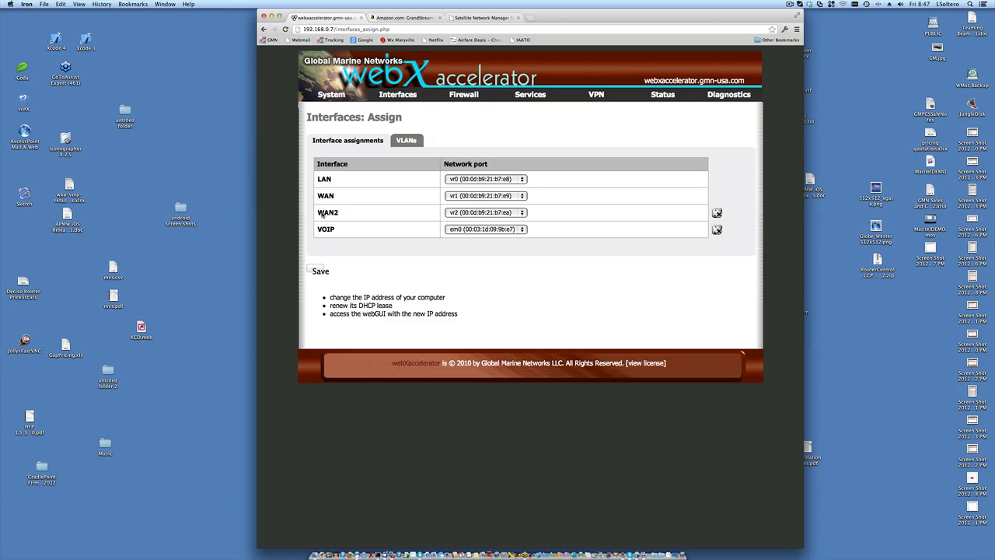
{"action": "left_click_drag", "start_coordinate": [318, 214], "coordinate": [343, 215]}
{"action": "left_click_drag", "start_coordinate": [318, 230], "coordinate": [358, 231]}
{"action": "double_click", "coordinate": [325, 179]}
{"action": "double_click", "coordinate": [326, 196]}
- View the empty VLANs tab, then switch to the RedPort documentation and support page
{"action": "left_click", "coordinate": [406, 141]}
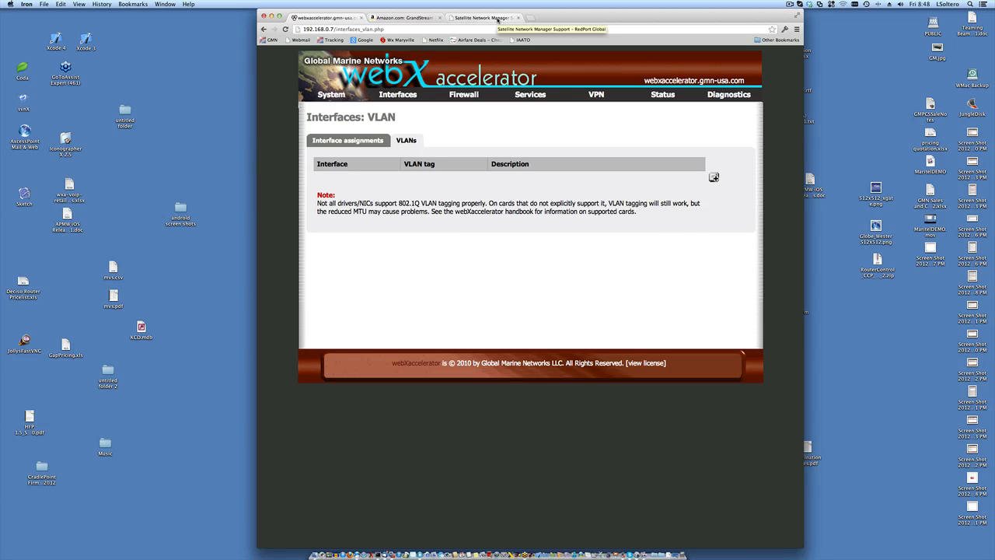
{"action": "left_click", "coordinate": [497, 20]}
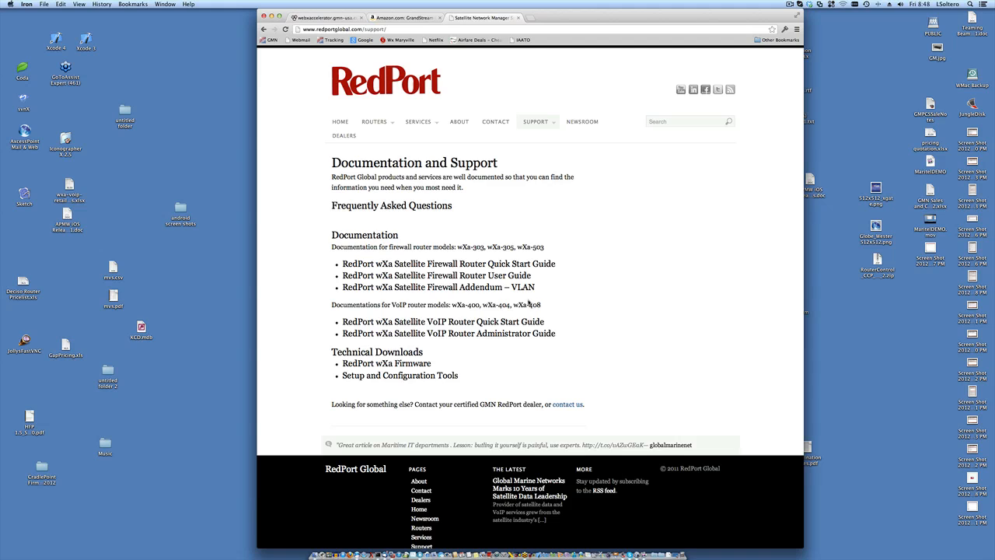
- Switch back to the webXaccelerator tab with its empty Interfaces: VLAN page
{"action": "left_click", "coordinate": [342, 17]}
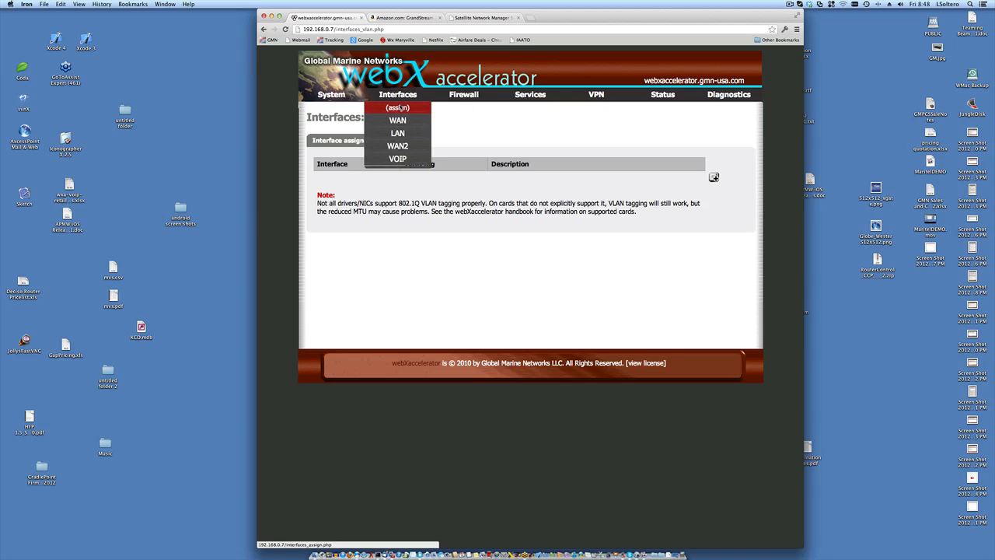
- Go through Interfaces (assign) to the VLANs tab, which lists no VLANs
{"action": "left_click", "coordinate": [399, 108]}
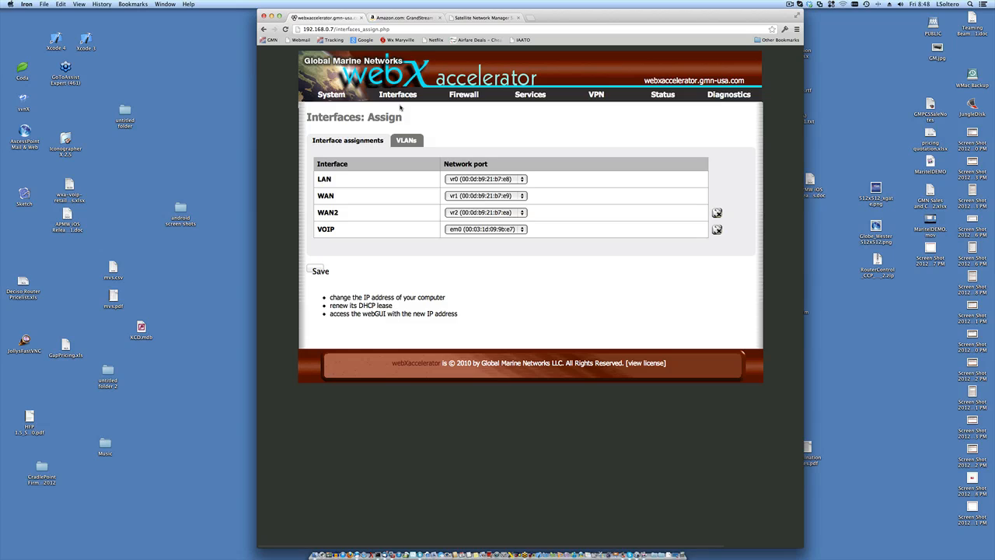
{"action": "left_click", "coordinate": [403, 144]}
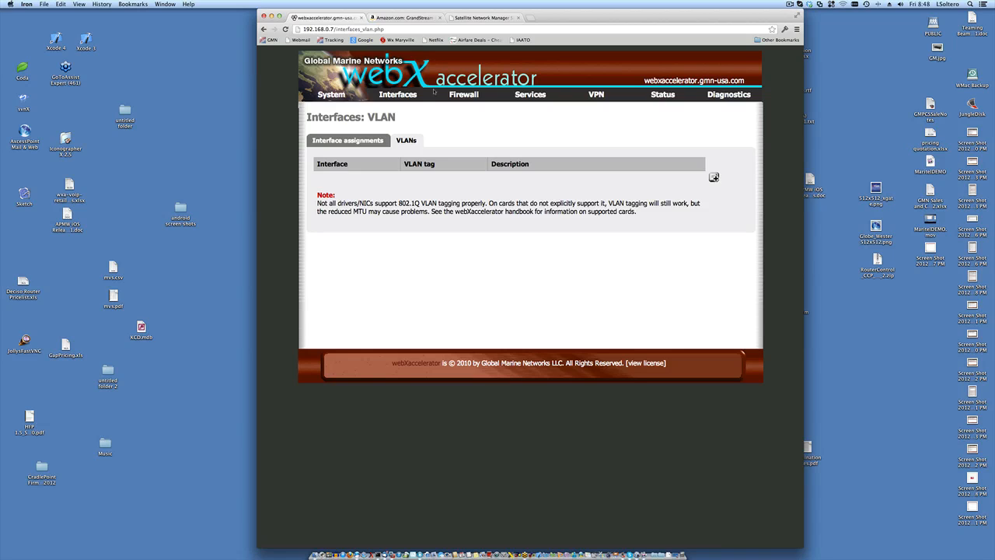
{"action": "left_click", "coordinate": [479, 17]}
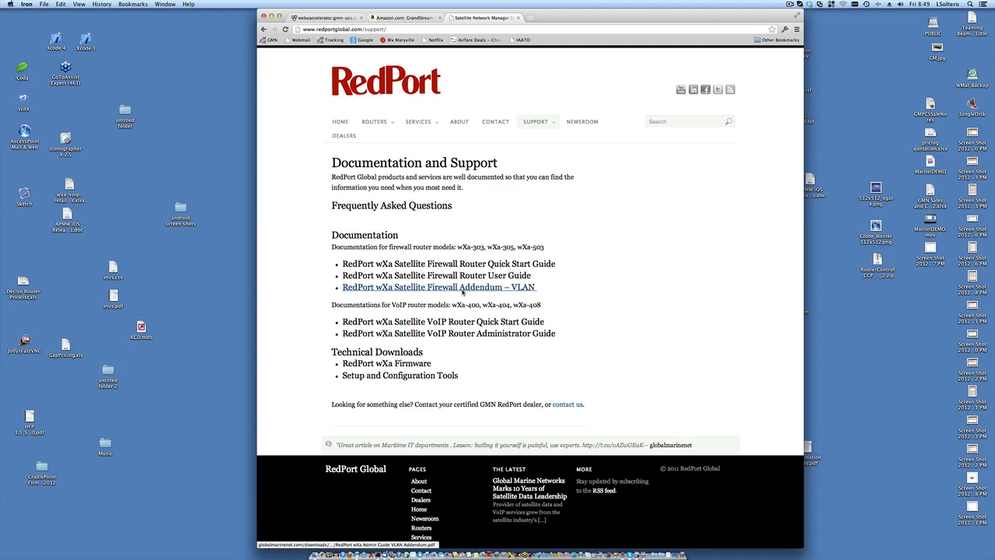
{"action": "left_click", "coordinate": [346, 19]}
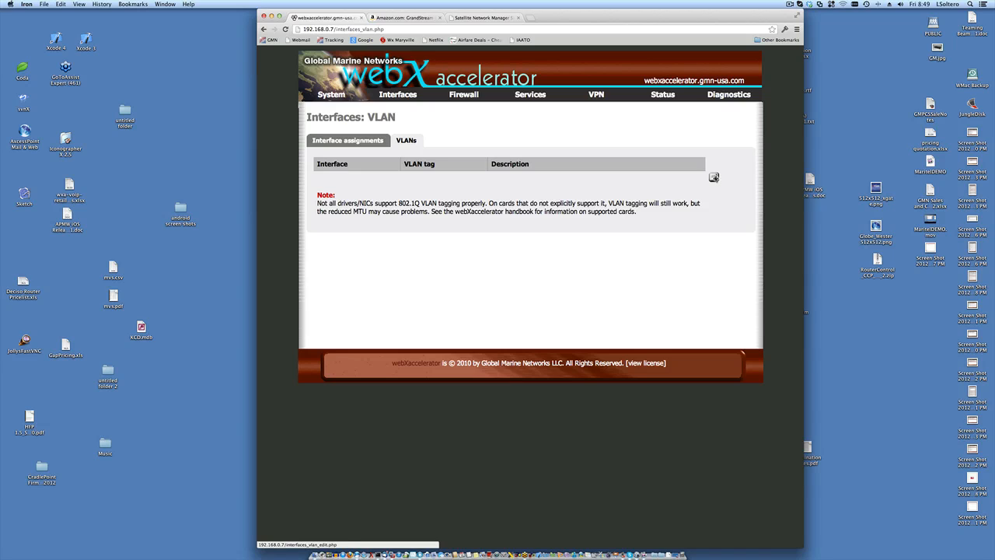
- Open the VLAN: Edit form with parent interface vr0 and blank tag and description
{"action": "left_click", "coordinate": [714, 178]}
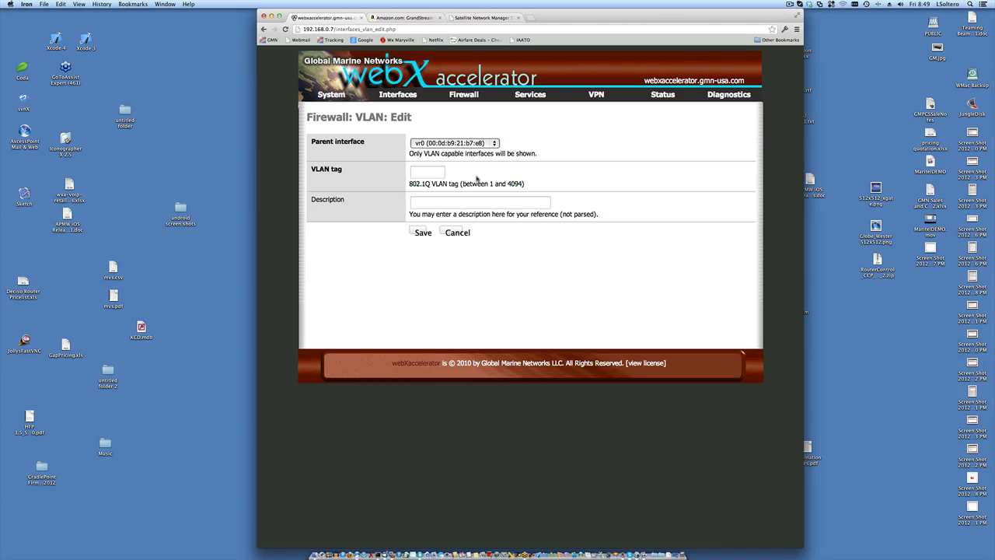
{"action": "mouse_move", "coordinate": [401, 94]}
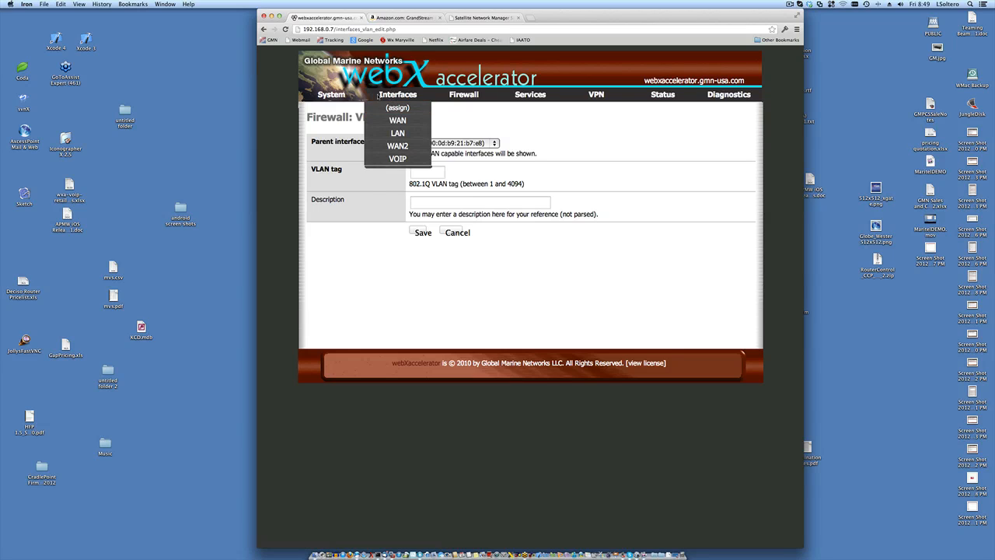
{"action": "mouse_move", "coordinate": [334, 95]}
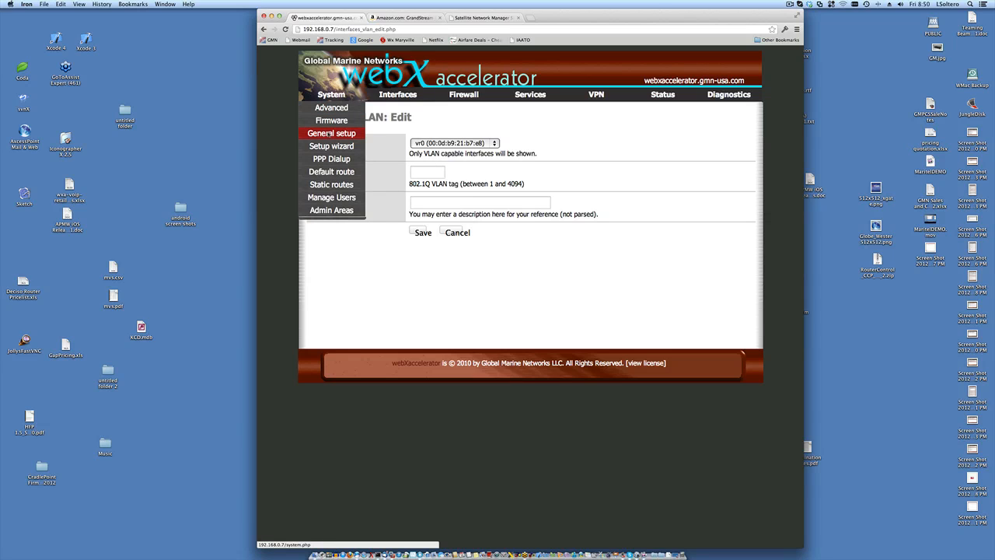
- Open System General Setup, allowing the browser's stored keychain credentials
{"action": "left_click", "coordinate": [330, 133]}
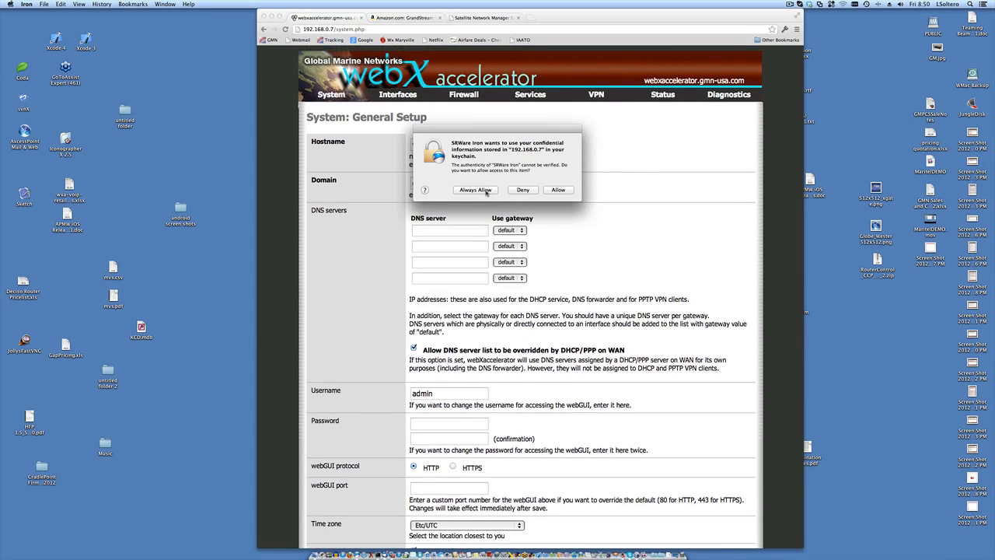
{"action": "left_click", "coordinate": [476, 189]}
{"action": "scroll", "coordinate": [655, 187], "scroll_direction": "down", "scroll_amount": 1}
{"action": "scroll", "coordinate": [655, 187], "scroll_direction": "down", "scroll_amount": 1}
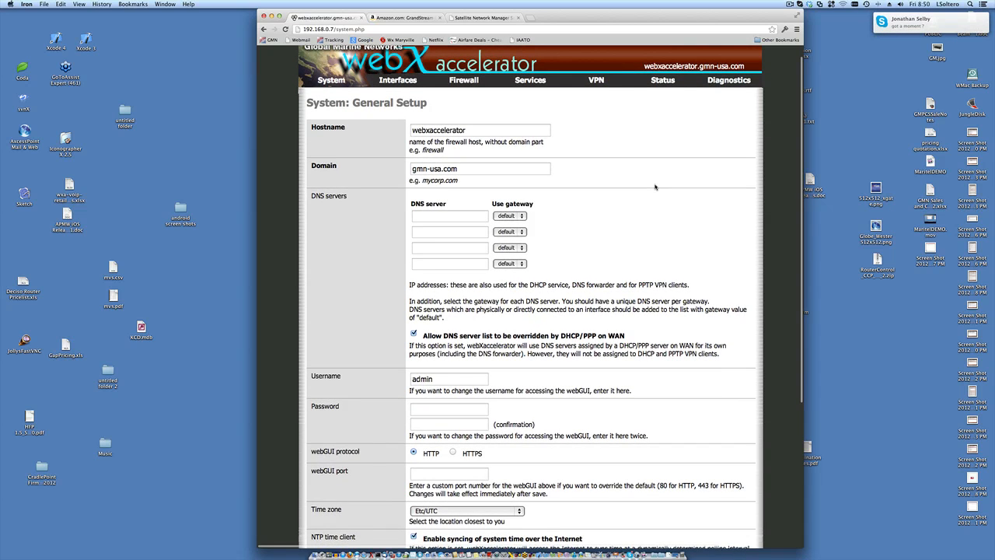
{"action": "scroll", "coordinate": [655, 186], "scroll_direction": "down", "scroll_amount": 1}
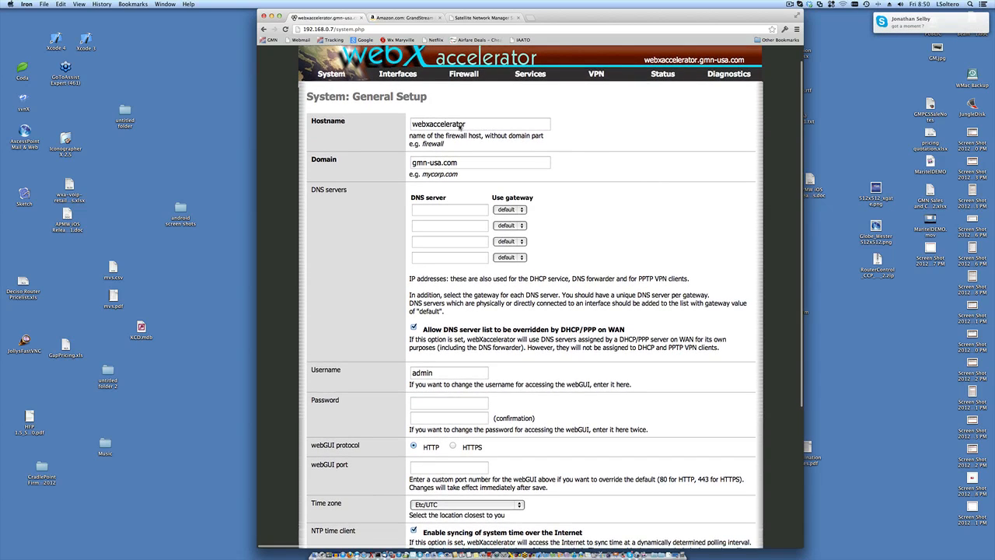
- Highlight hostname webxaccelerator and domain gmn-usa.com, then select the first DNS server field
{"action": "double_click", "coordinate": [460, 126]}
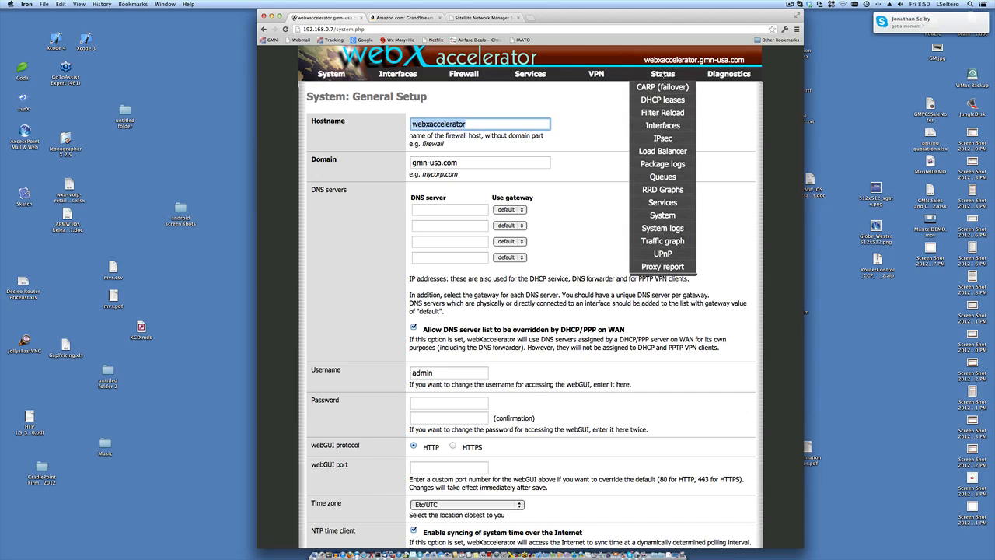
{"action": "double_click", "coordinate": [661, 60]}
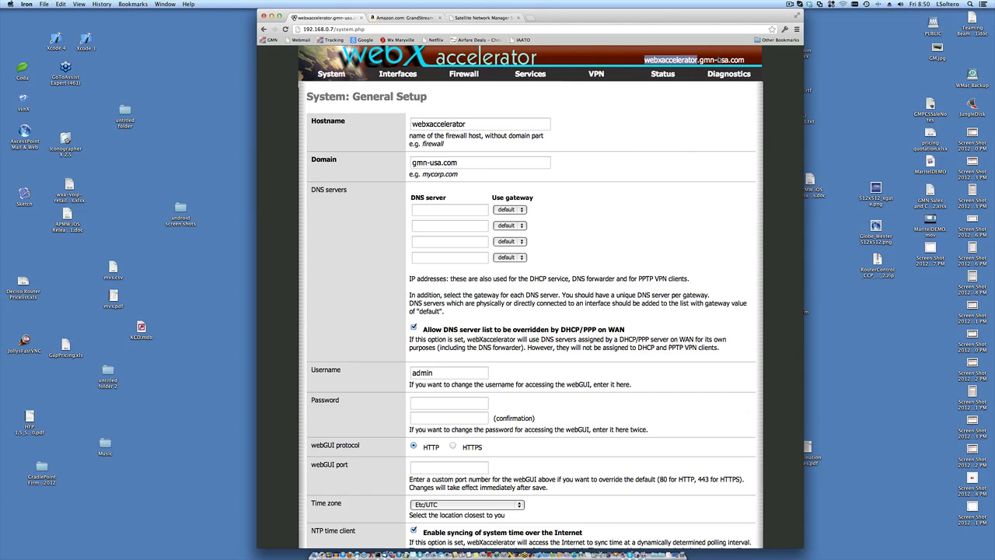
{"action": "double_click", "coordinate": [721, 60]}
{"action": "scroll", "coordinate": [622, 148], "scroll_direction": "down", "scroll_amount": 2}
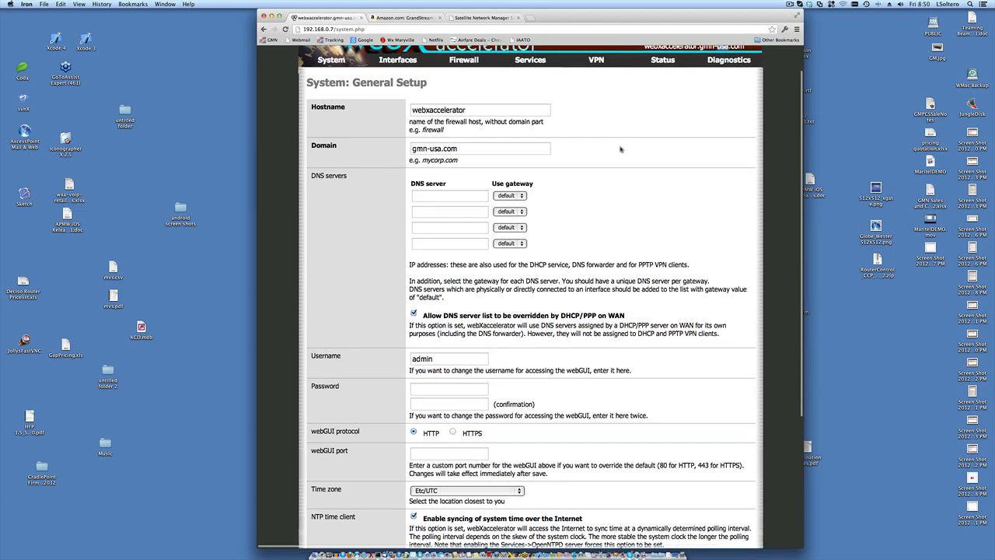
{"action": "left_click", "coordinate": [443, 191]}
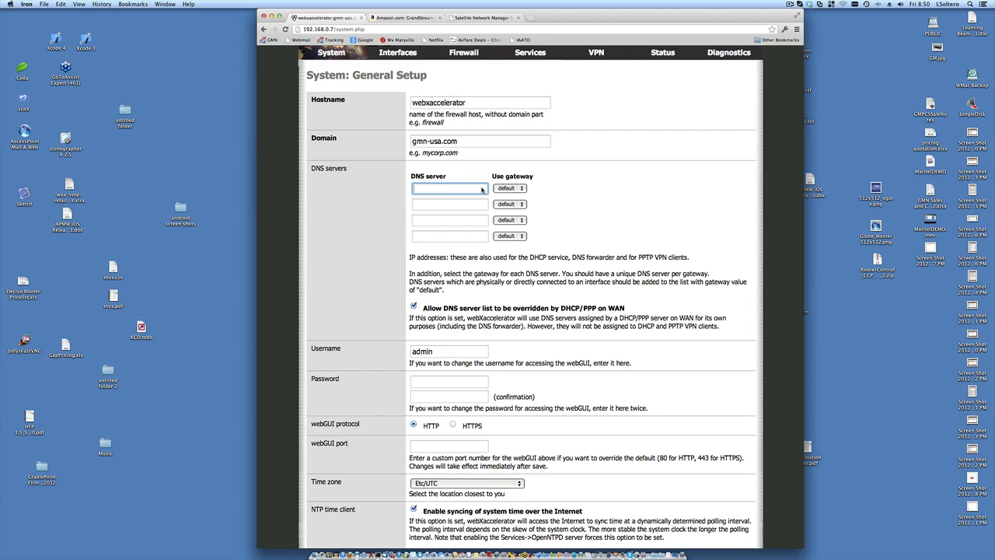
- Enter 8.8.8.8 as the first DNS server address
{"action": "type", "text": "8.8.8.8."}
{"action": "left_click", "coordinate": [530, 17]}
{"action": "type", "text": "w"}
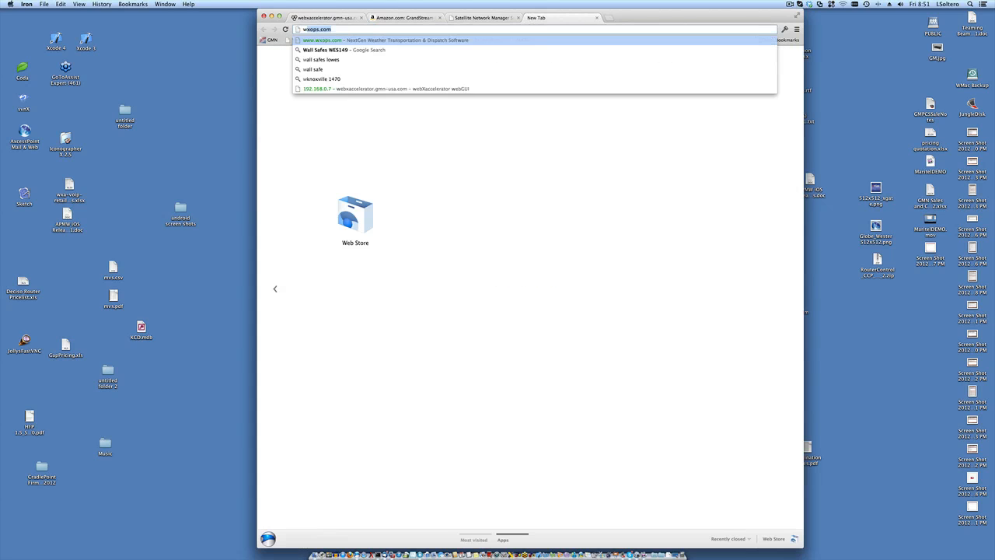
{"action": "type", "text": "ww.opendns"}
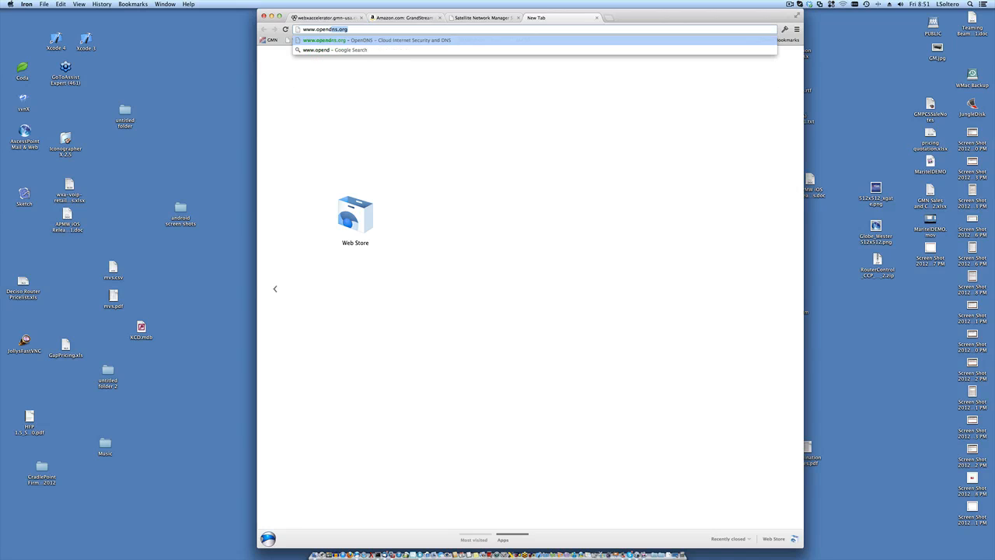
{"action": "type", "text": ".com"}
{"action": "key", "text": "Return"}
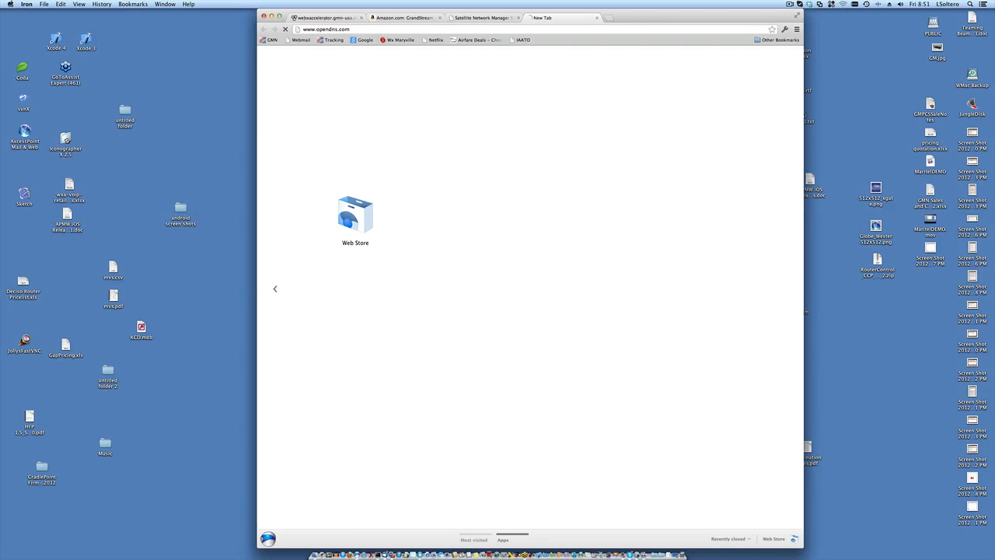
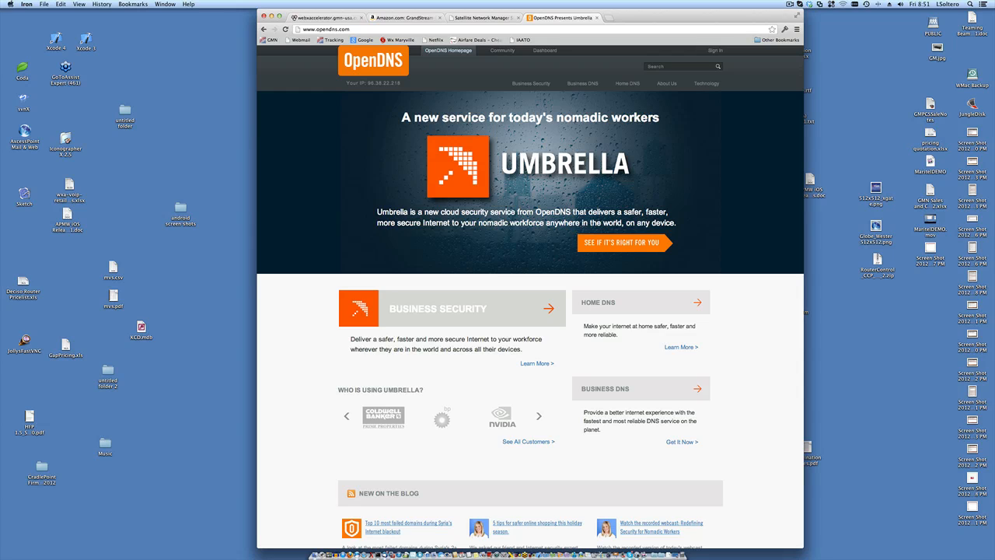
- Sign in to the OpenDNS dashboard using the saved keychain login
{"action": "left_click", "coordinate": [716, 51]}
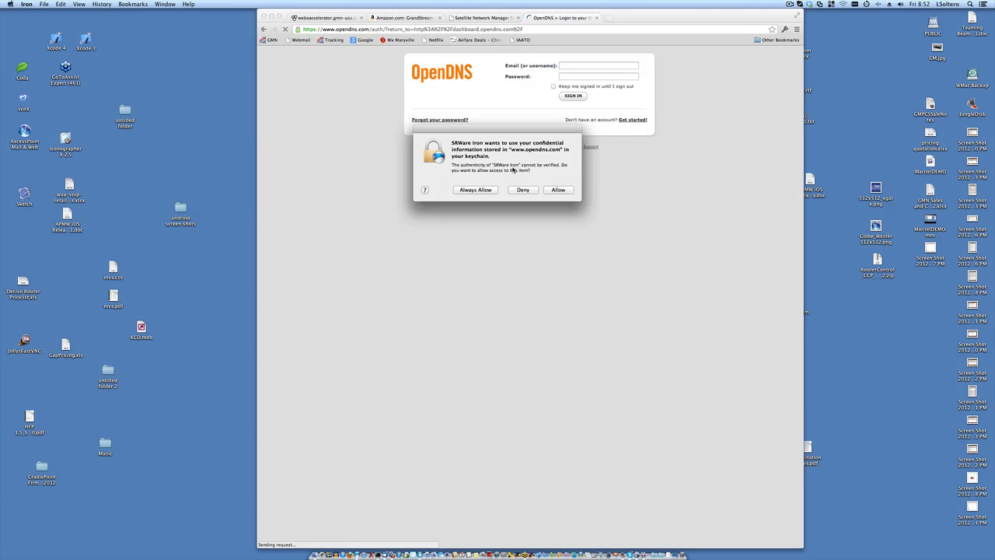
{"action": "left_click", "coordinate": [475, 190]}
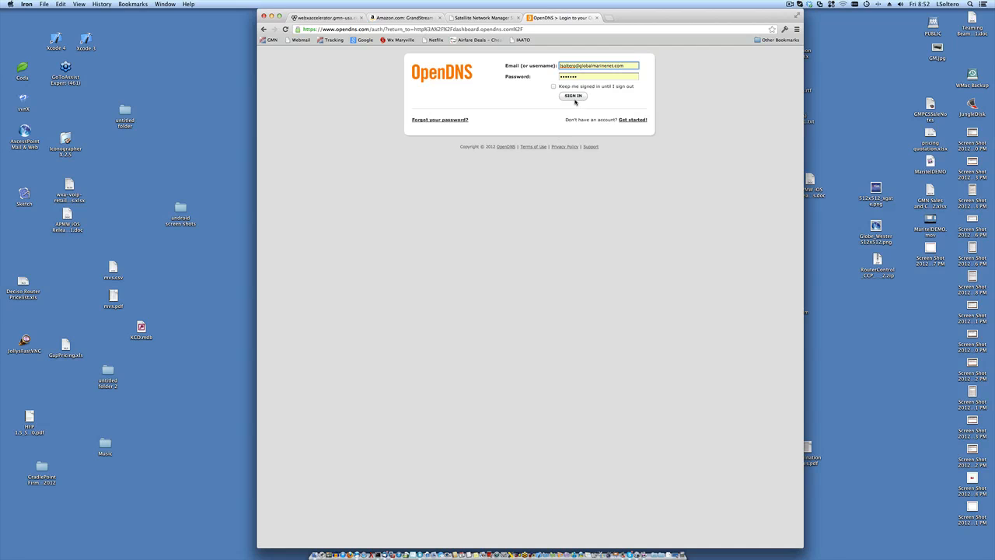
{"action": "left_click", "coordinate": [574, 95]}
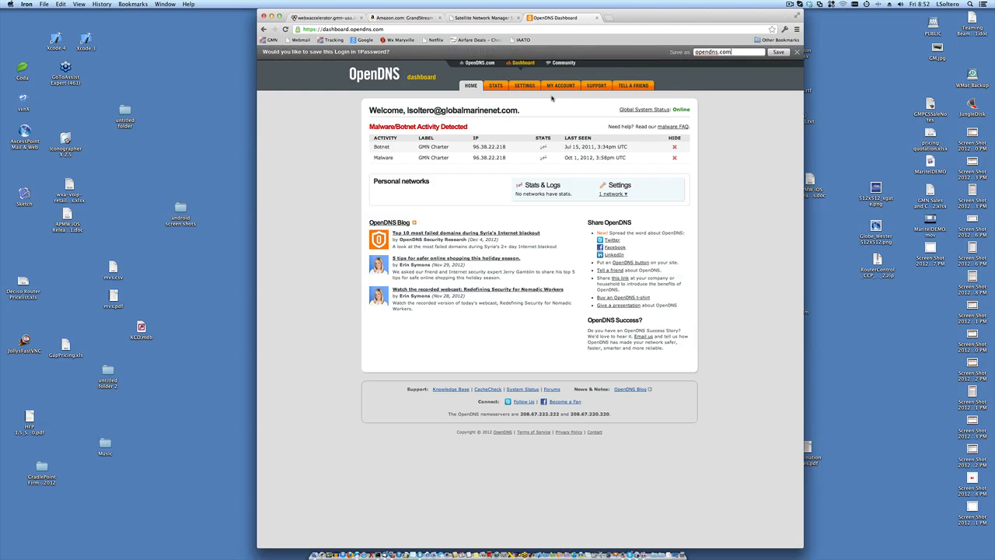
- Open OpenDNS Settings and choose the GMN Charter network from 'Settings for'
{"action": "left_click", "coordinate": [526, 87]}
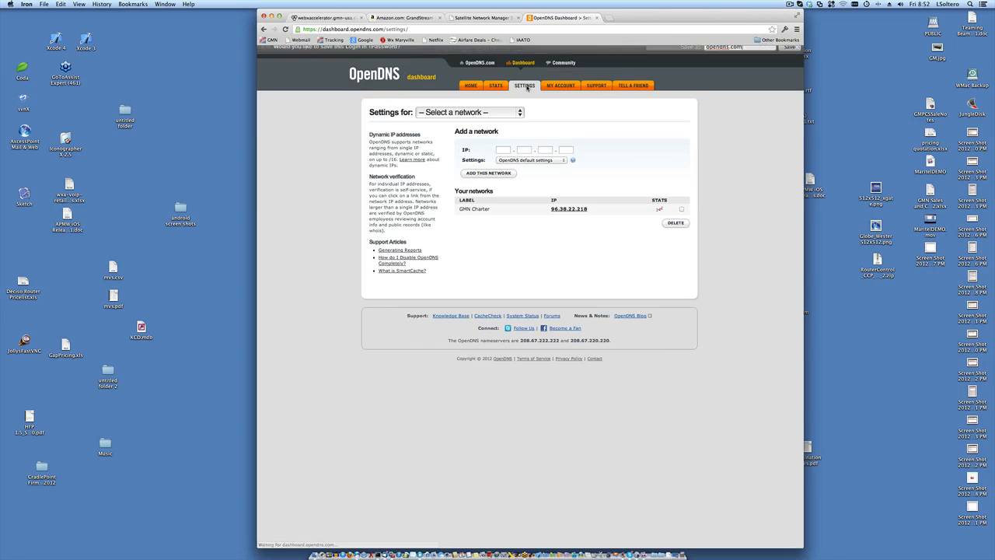
{"action": "left_click", "coordinate": [489, 119]}
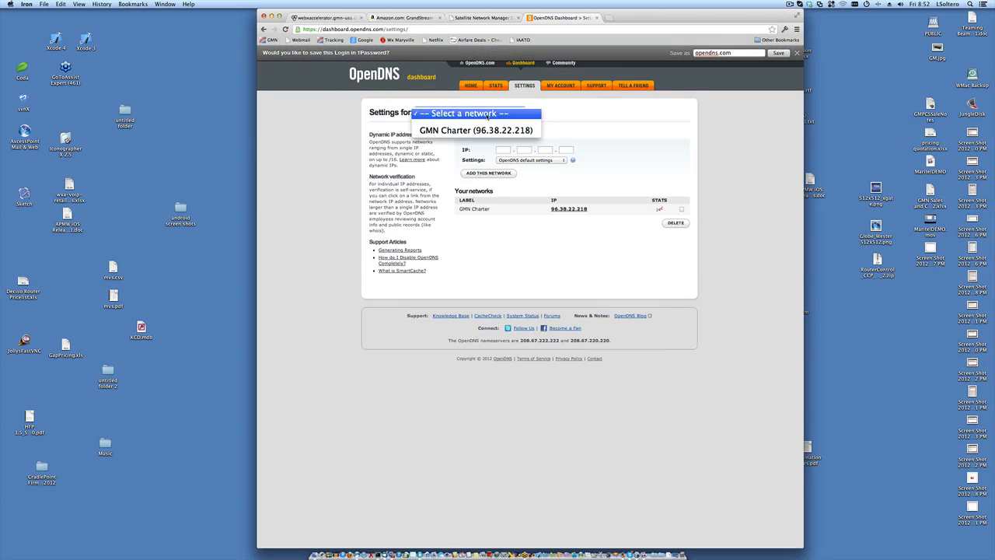
{"action": "left_click", "coordinate": [486, 130]}
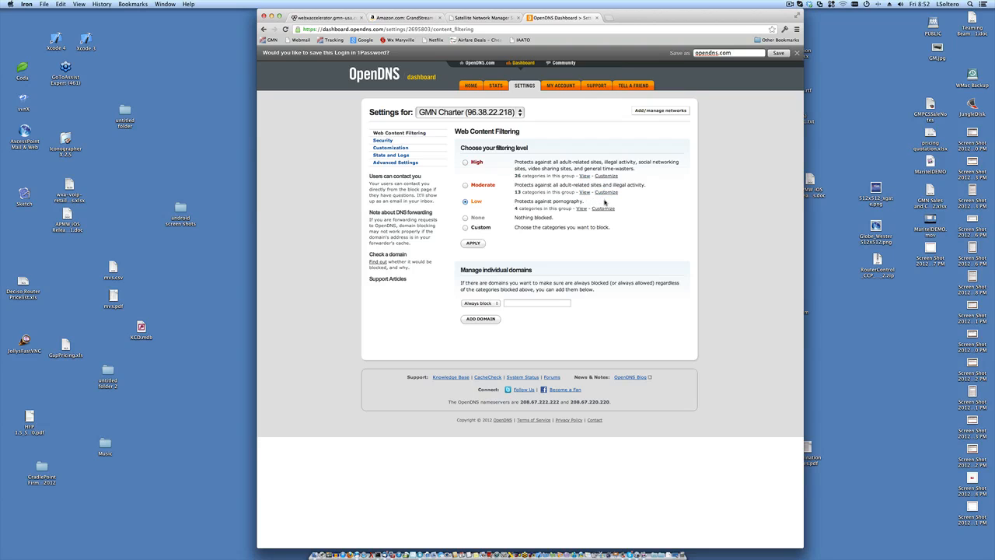
- Reveal custom filtering categories, copy nameserver 208.67.222.222, and return to the webxaccelerator tab
{"action": "left_click", "coordinate": [604, 208]}
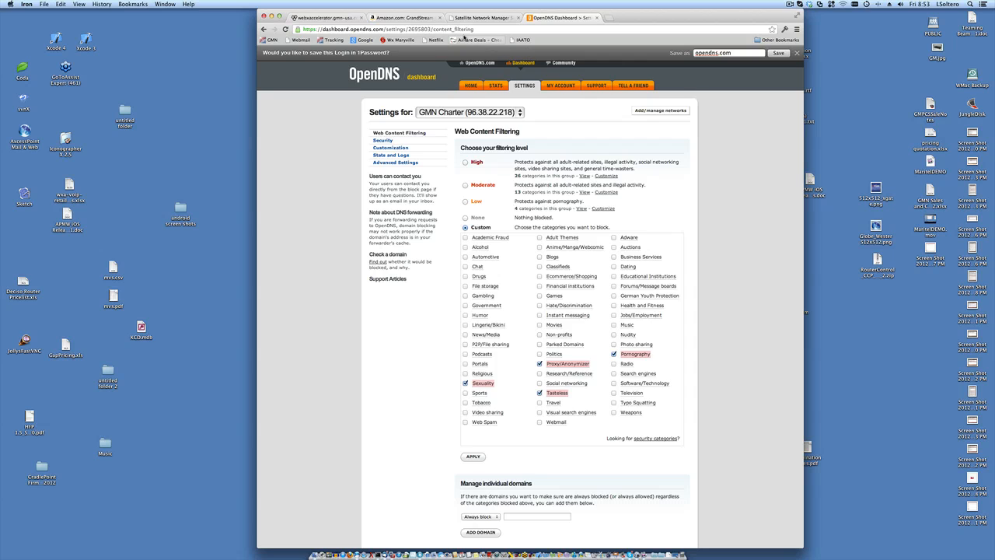
{"action": "scroll", "coordinate": [729, 235], "scroll_direction": "down", "scroll_amount": 5}
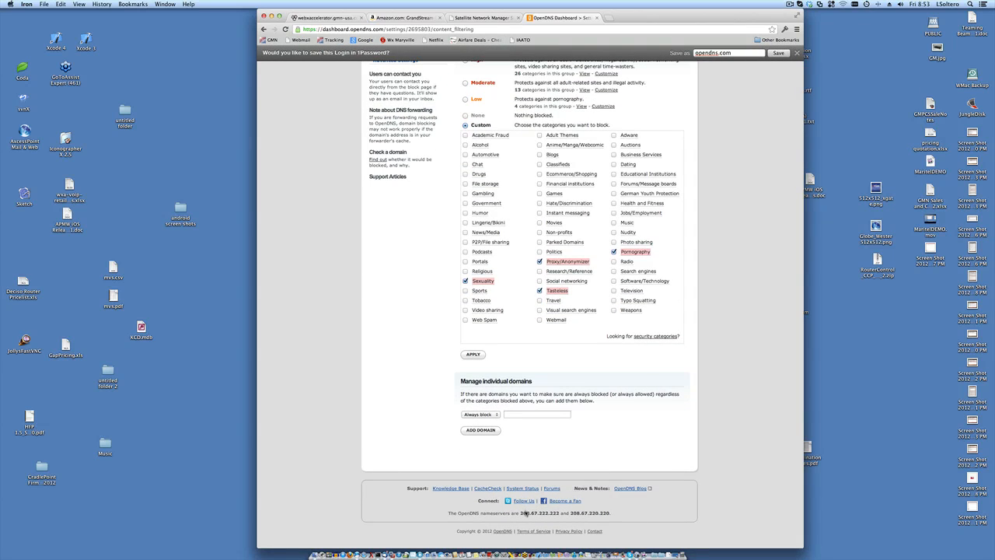
{"action": "left_click_drag", "start_coordinate": [520, 515], "coordinate": [611, 515]}
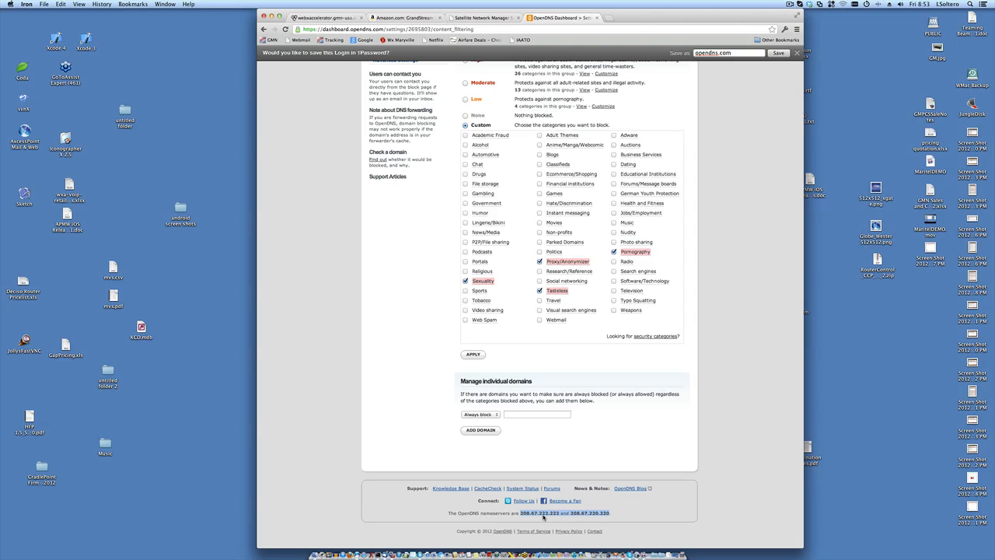
{"action": "double_click", "coordinate": [544, 518]}
{"action": "key", "text": "super+c"}
{"action": "left_click", "coordinate": [329, 21]}
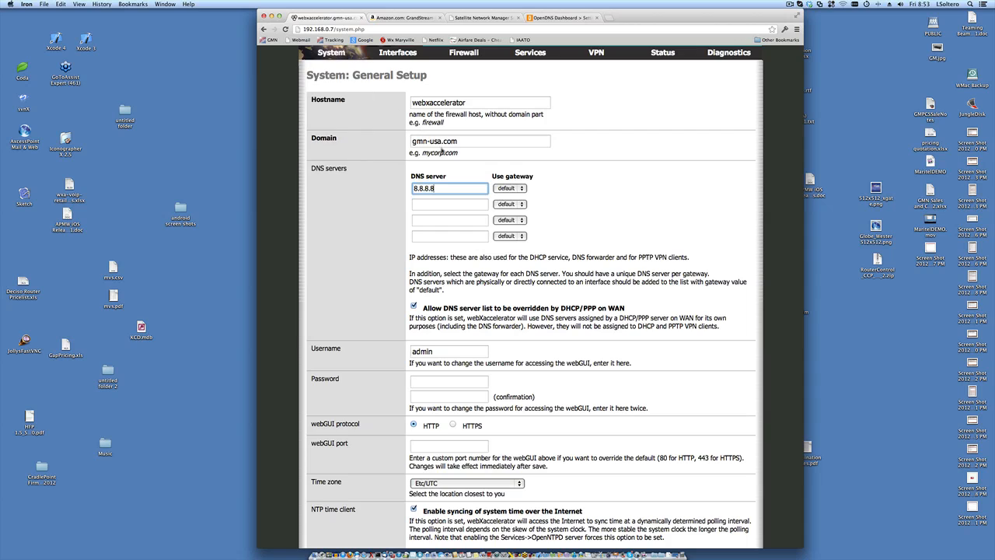
- Paste 208.67.222.222 over 8.8.8.8 in the first DNS server field
{"action": "double_click", "coordinate": [442, 189]}
{"action": "key", "text": "super+v"}
{"action": "left_click", "coordinate": [523, 189]}
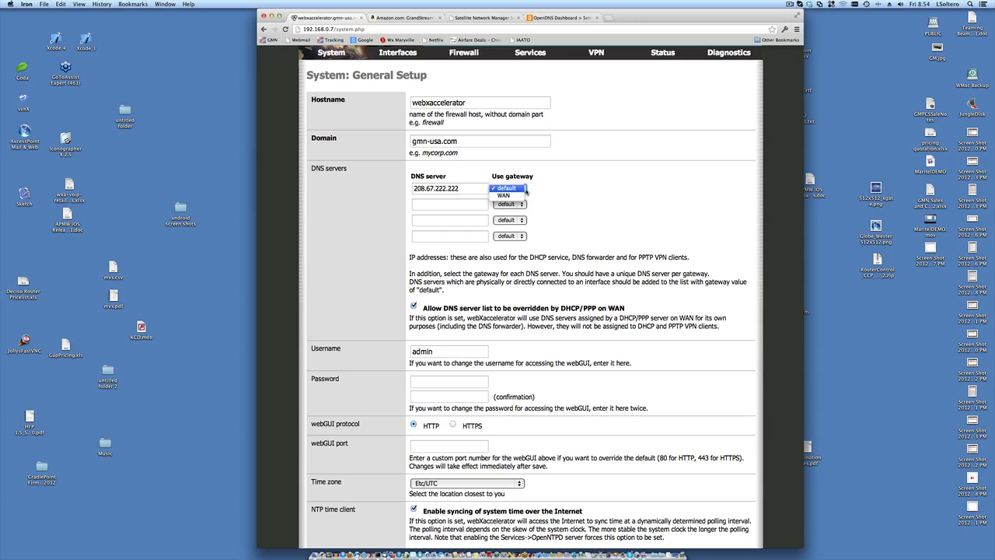
{"action": "left_click", "coordinate": [553, 190]}
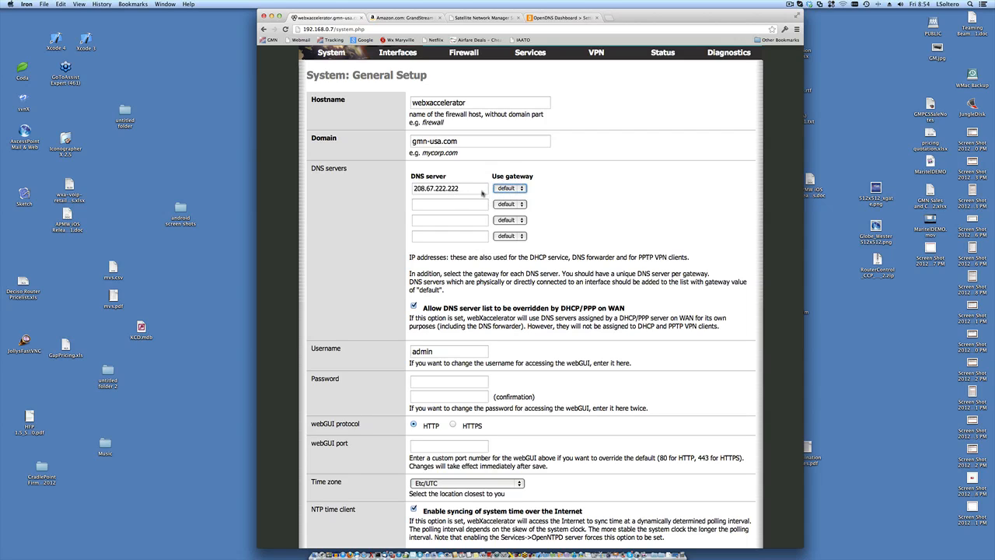
{"action": "left_click", "coordinate": [525, 189]}
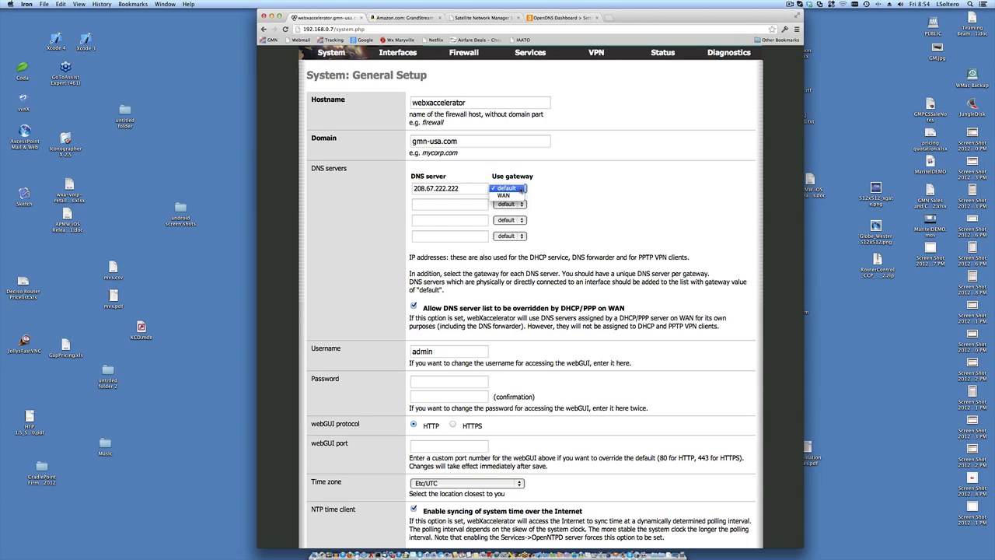
{"action": "left_click", "coordinate": [571, 184]}
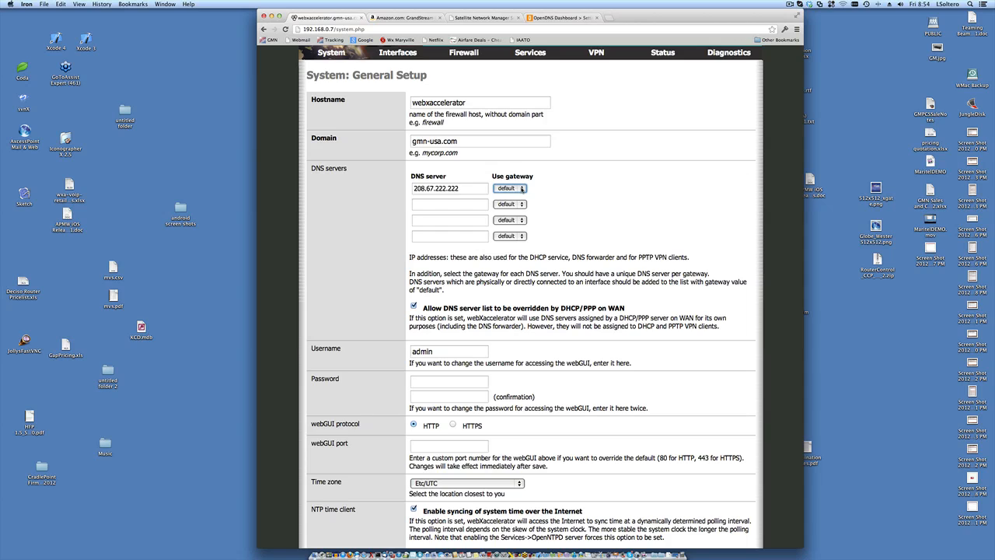
{"action": "left_click", "coordinate": [517, 189]}
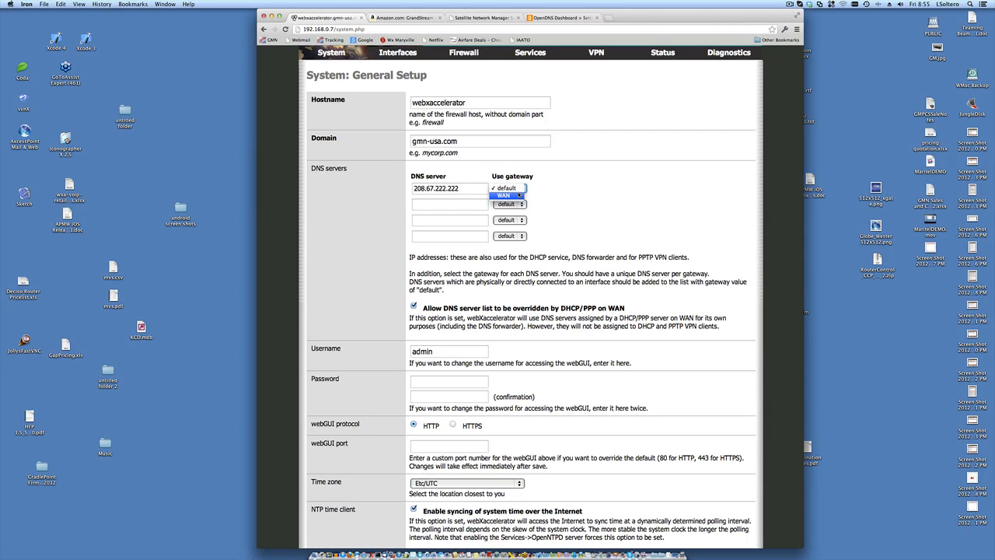
{"action": "left_click", "coordinate": [558, 193]}
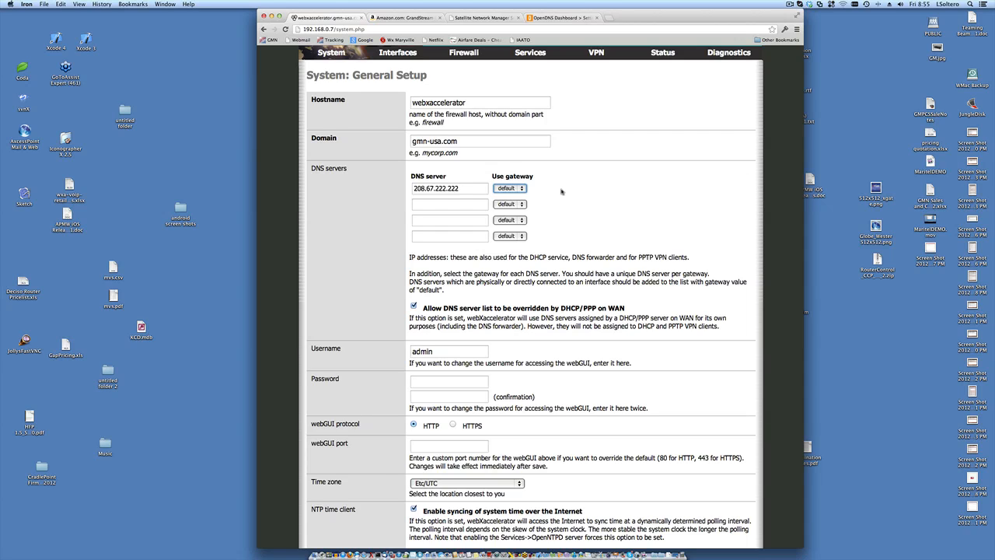
{"action": "left_click", "coordinate": [524, 189]}
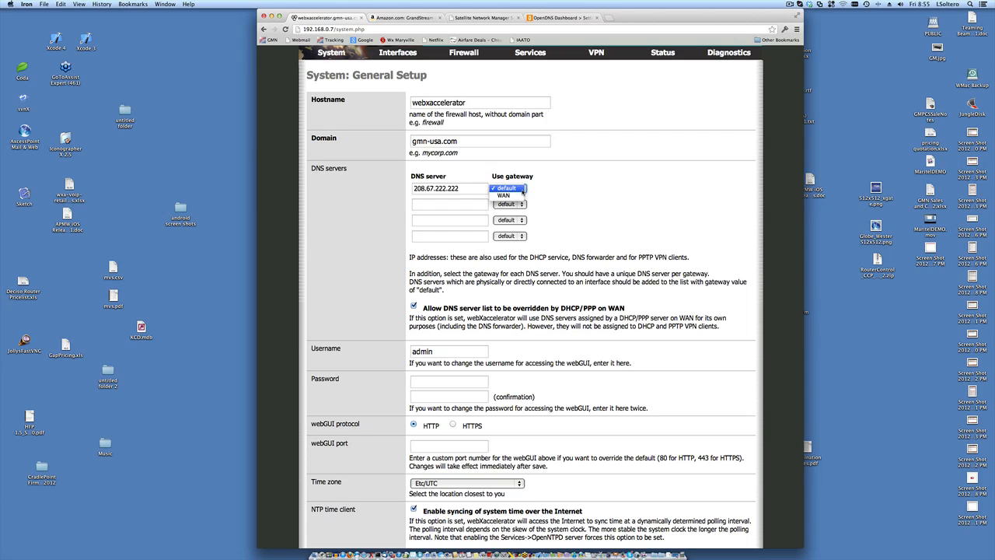
{"action": "left_click", "coordinate": [565, 187]}
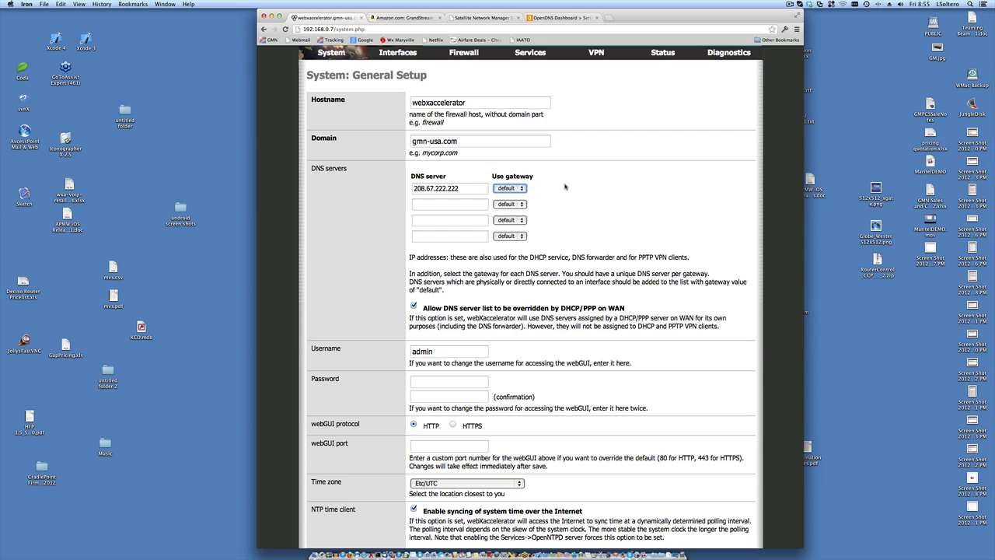
- Turn off 'Allow DNS server list to be overridden by DHCP/PPP on WAN'
{"action": "scroll", "coordinate": [565, 187], "scroll_direction": "down", "scroll_amount": 2}
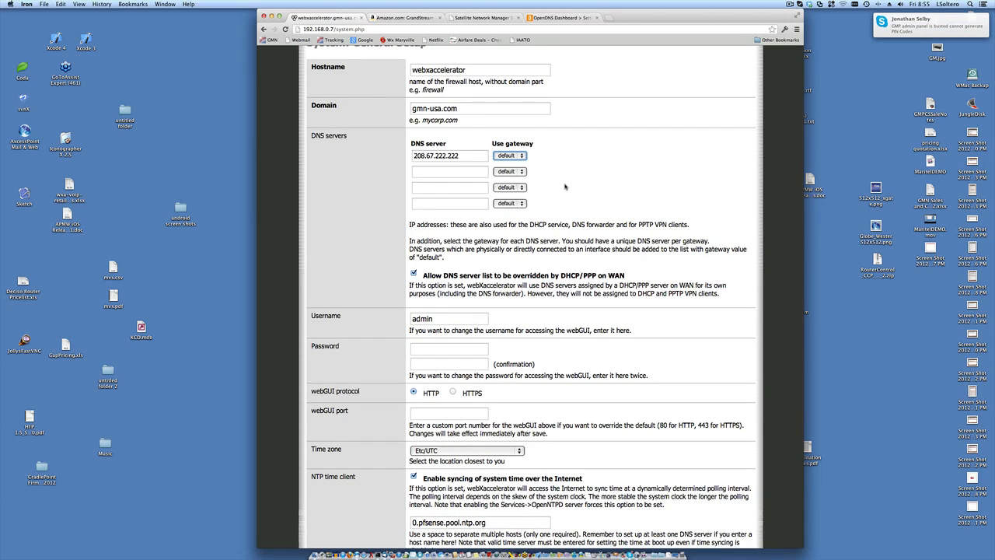
{"action": "scroll", "coordinate": [565, 186], "scroll_direction": "down", "scroll_amount": 1}
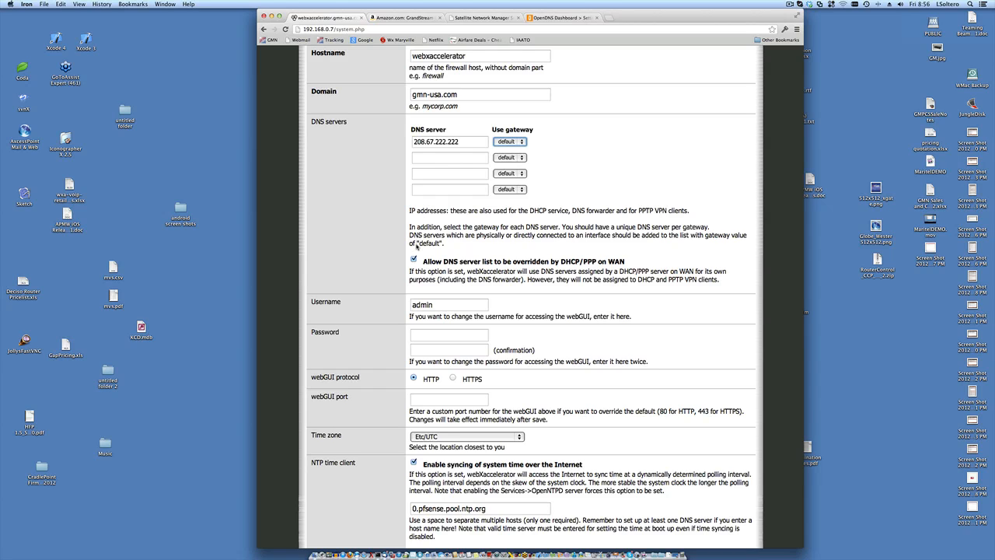
{"action": "left_click", "coordinate": [414, 259]}
- Review General Setup down to the Save button, then go to System > Advanced functions
{"action": "scroll", "coordinate": [450, 189], "scroll_direction": "down", "scroll_amount": 1}
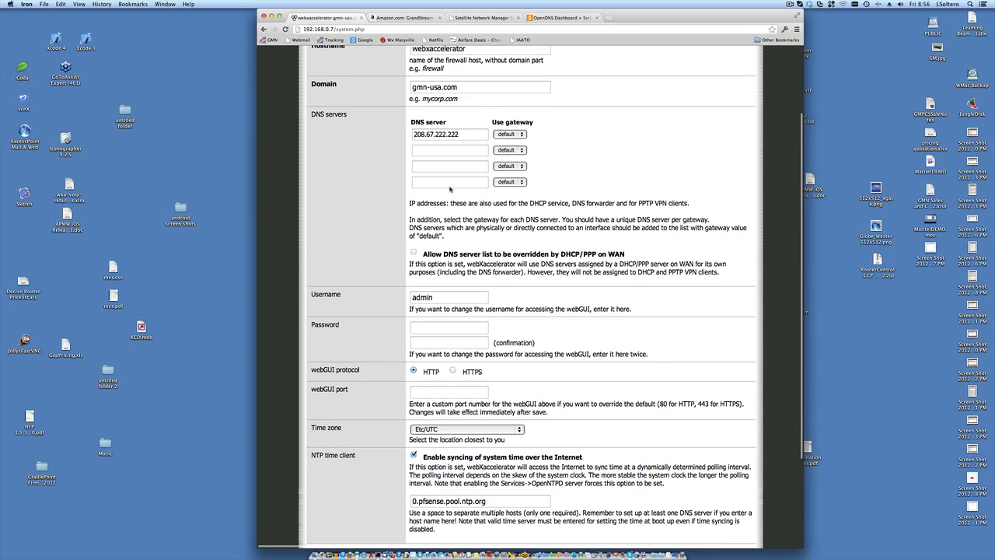
{"action": "scroll", "coordinate": [449, 189], "scroll_direction": "down", "scroll_amount": 3}
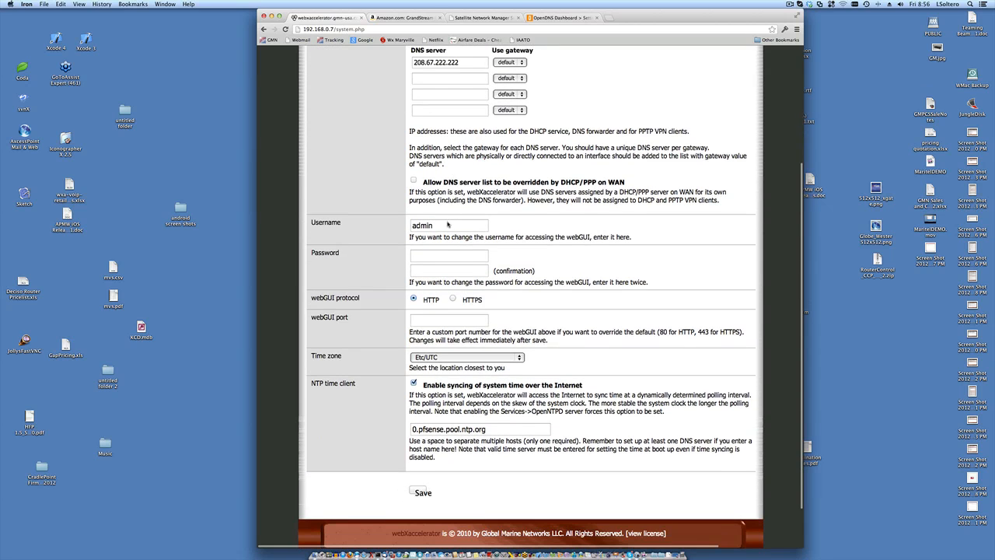
{"action": "scroll", "coordinate": [498, 234], "scroll_direction": "down", "scroll_amount": 1}
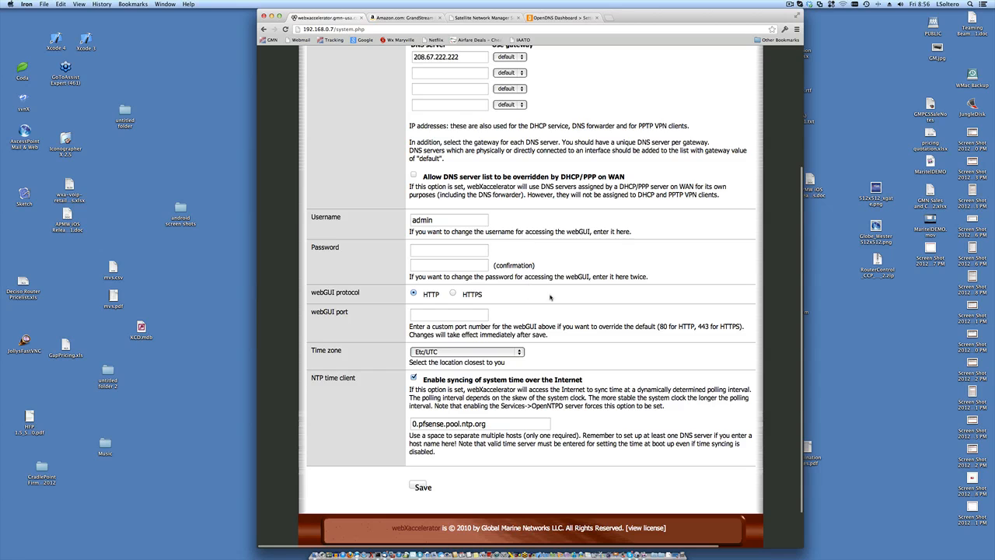
{"action": "scroll", "coordinate": [601, 314], "scroll_direction": "down", "scroll_amount": 2}
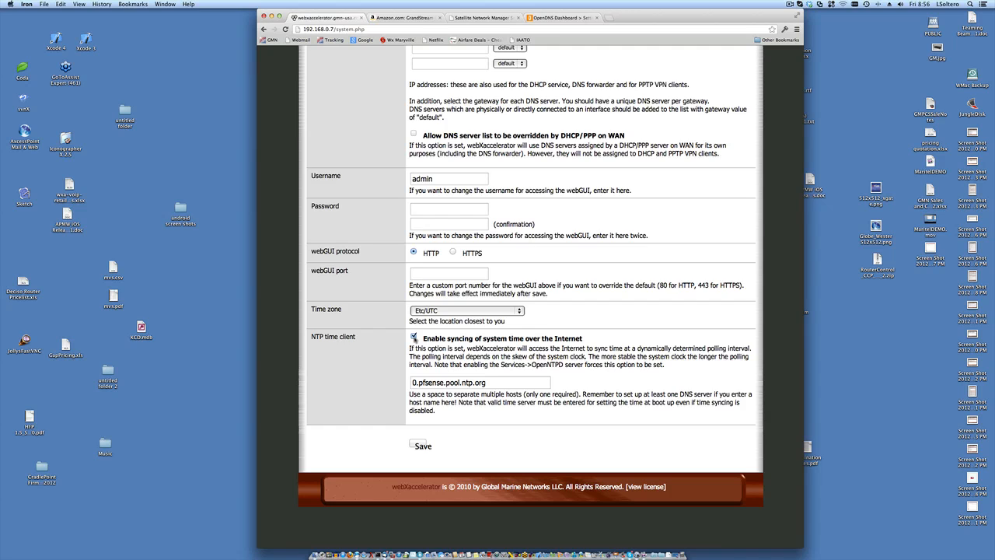
{"action": "scroll", "coordinate": [413, 337], "scroll_direction": "up", "scroll_amount": 1}
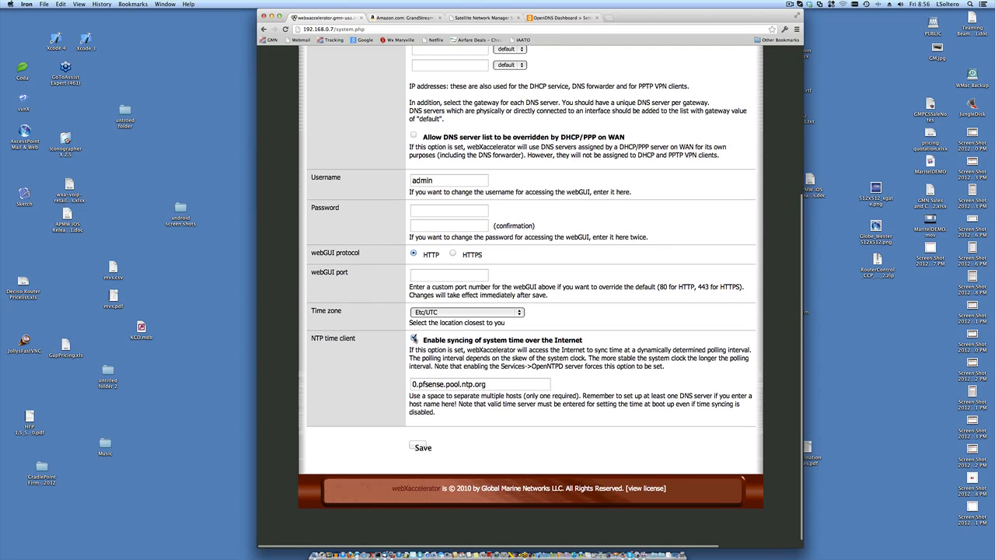
{"action": "scroll", "coordinate": [414, 338], "scroll_direction": "up", "scroll_amount": 1}
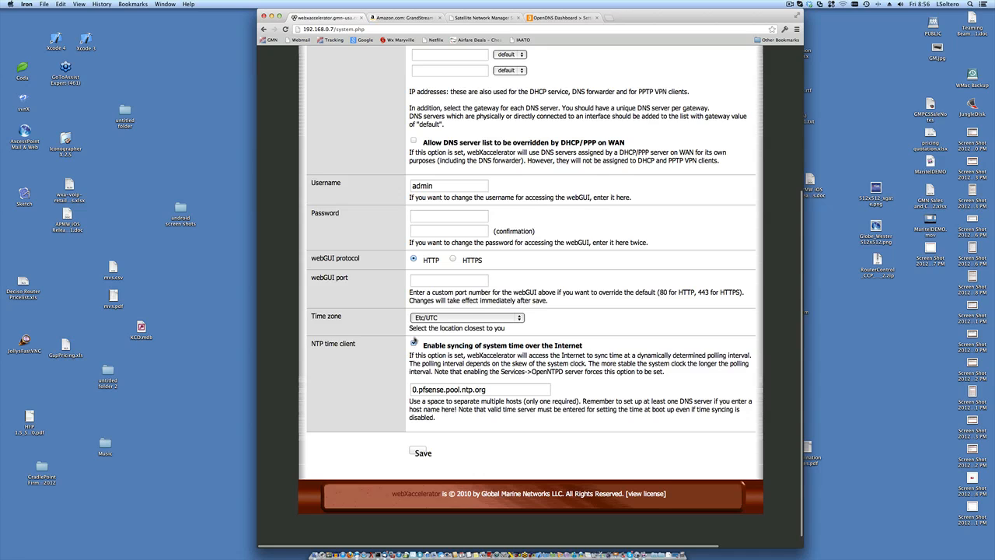
{"action": "scroll", "coordinate": [414, 341], "scroll_direction": "up", "scroll_amount": 1}
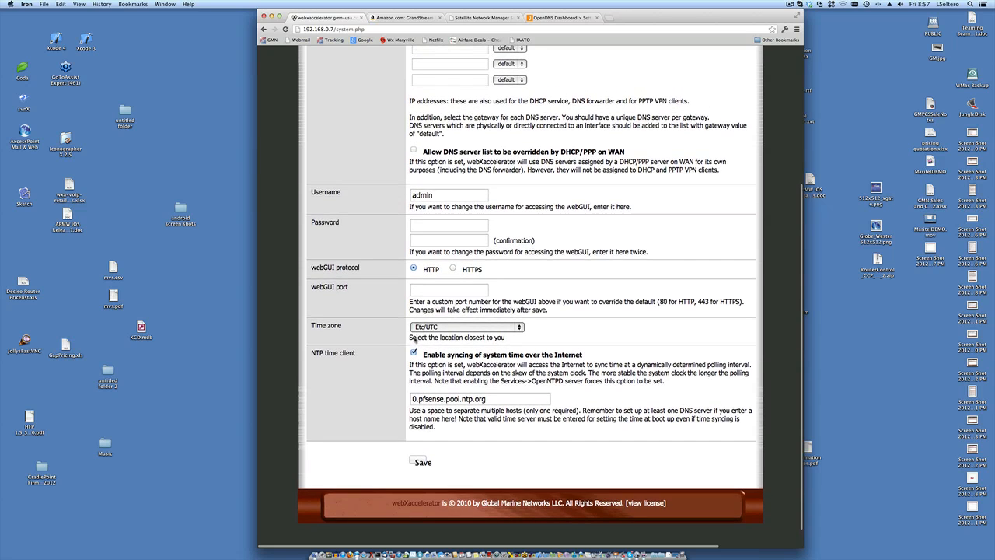
{"action": "scroll", "coordinate": [413, 340], "scroll_direction": "up", "scroll_amount": 5}
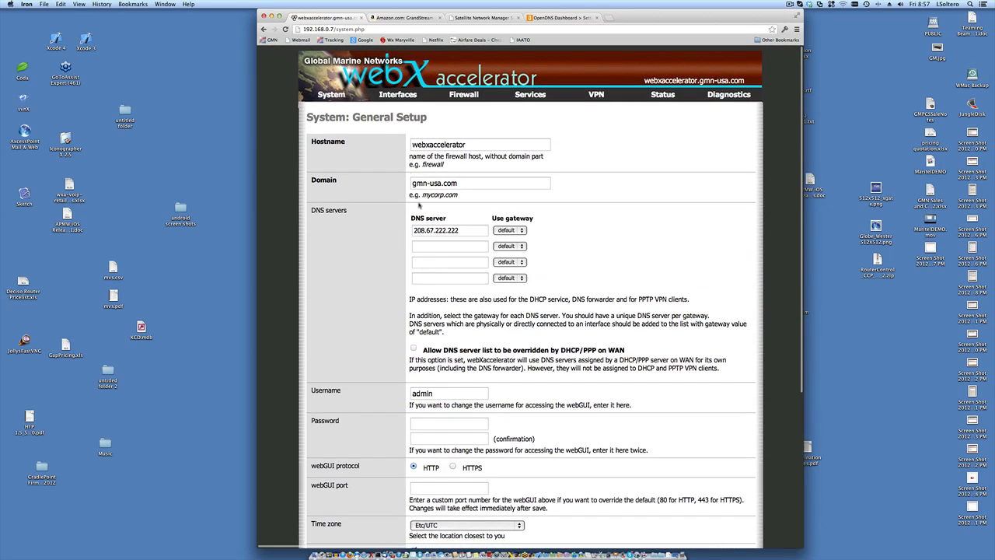
{"action": "mouse_move", "coordinate": [344, 95]}
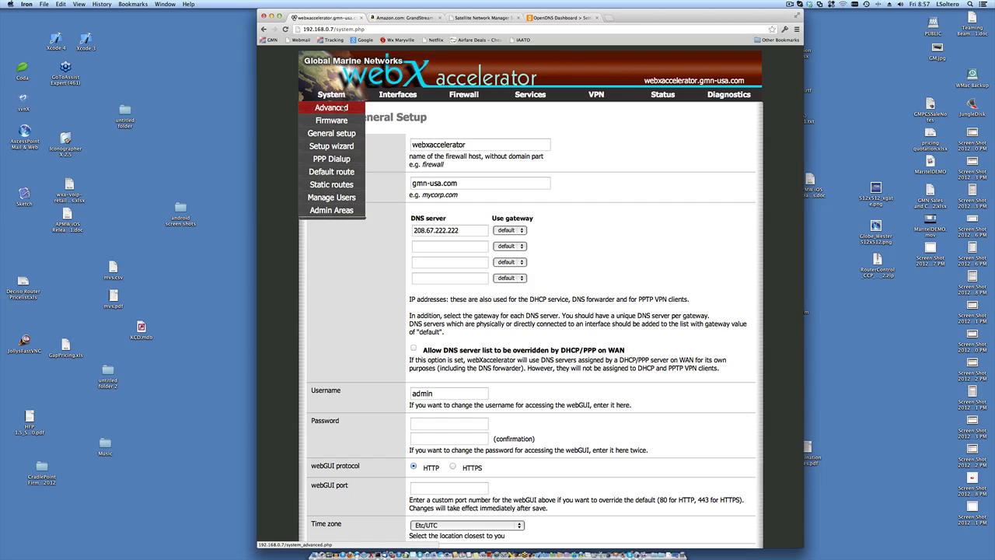
{"action": "left_click", "coordinate": [345, 107]}
{"action": "scroll", "coordinate": [554, 231], "scroll_direction": "down", "scroll_amount": 2}
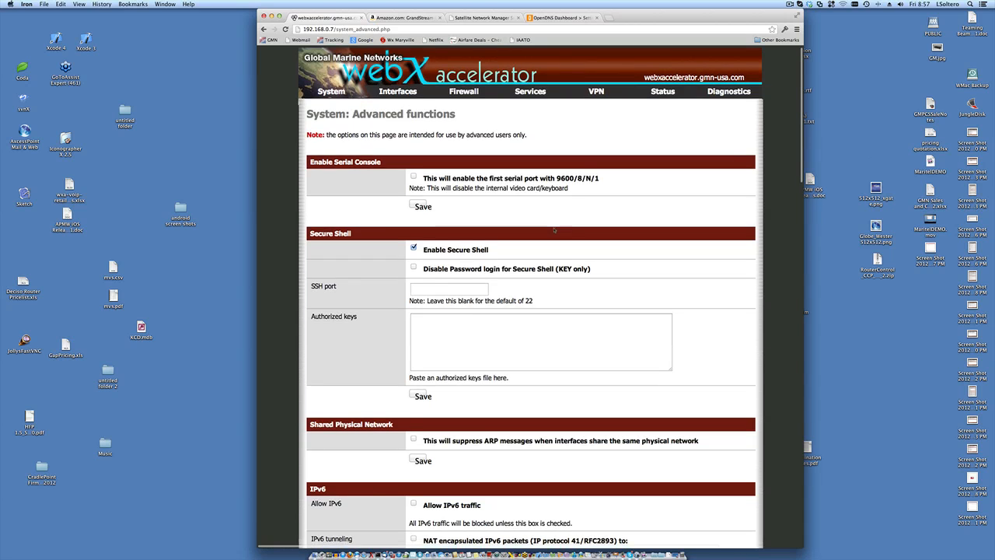
{"action": "scroll", "coordinate": [553, 231], "scroll_direction": "down", "scroll_amount": 20}
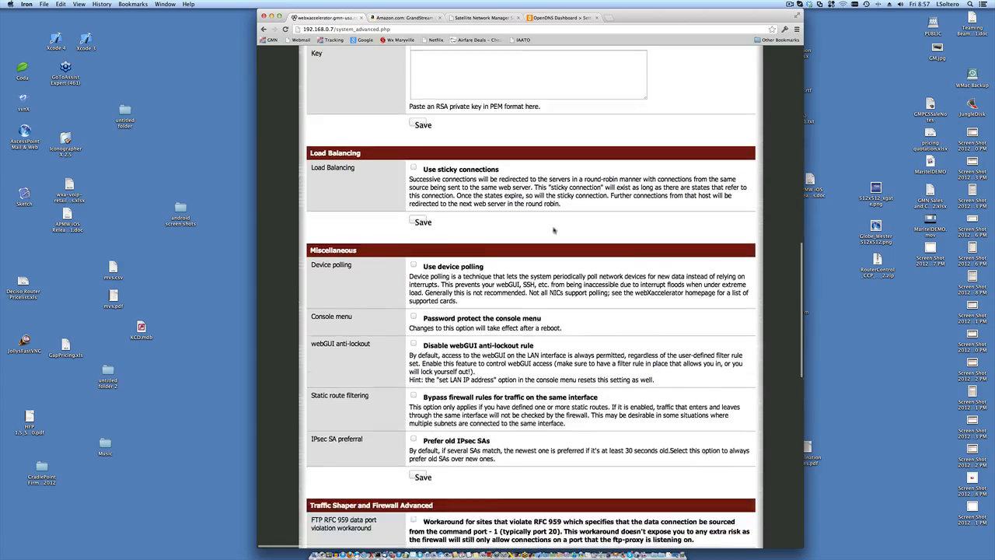
{"action": "scroll", "coordinate": [554, 230], "scroll_direction": "down", "scroll_amount": 15}
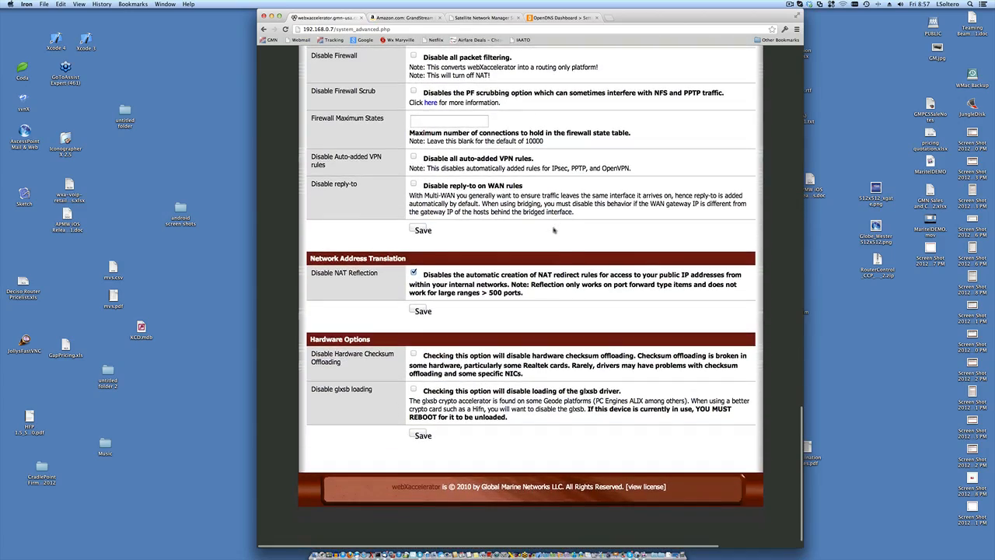
{"action": "scroll", "coordinate": [553, 230], "scroll_direction": "up", "scroll_amount": 15}
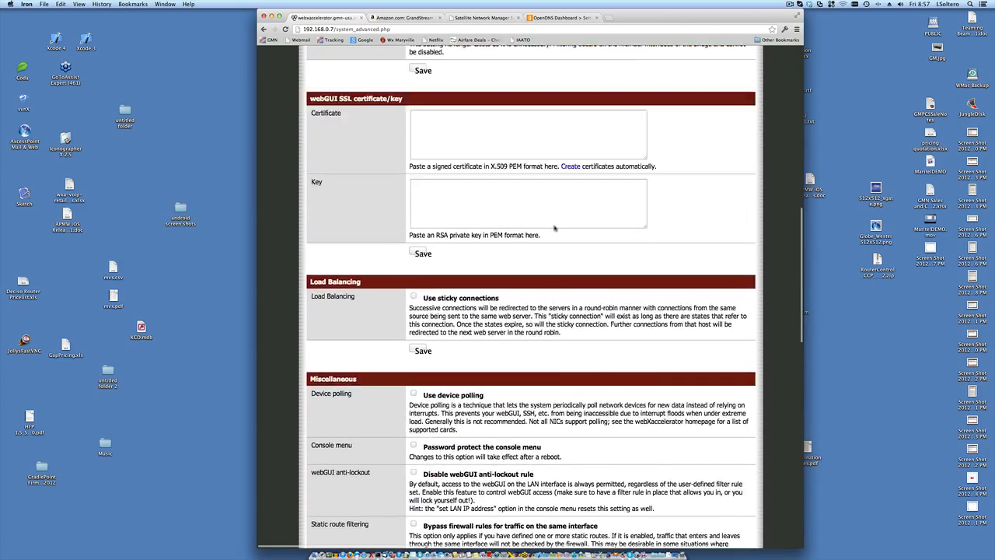
{"action": "scroll", "coordinate": [554, 230], "scroll_direction": "up", "scroll_amount": 15}
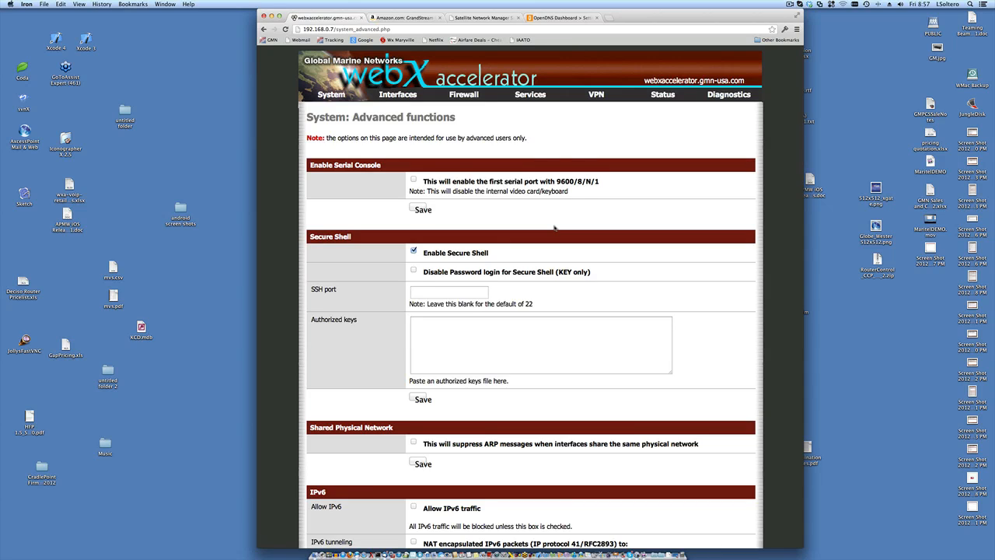
{"action": "mouse_move", "coordinate": [343, 94]}
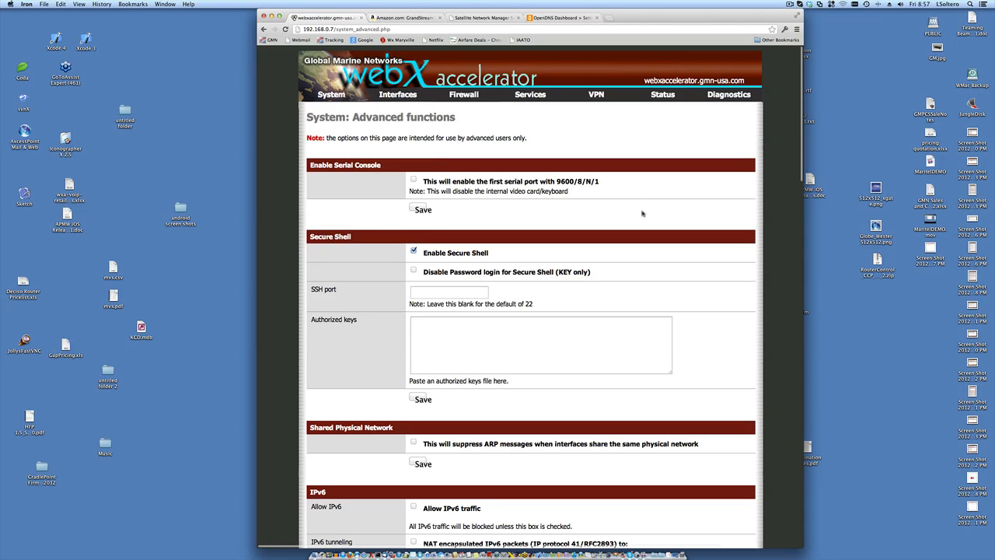
{"action": "scroll", "coordinate": [642, 213], "scroll_direction": "down", "scroll_amount": 2}
{"action": "scroll", "coordinate": [643, 213], "scroll_direction": "down", "scroll_amount": 1}
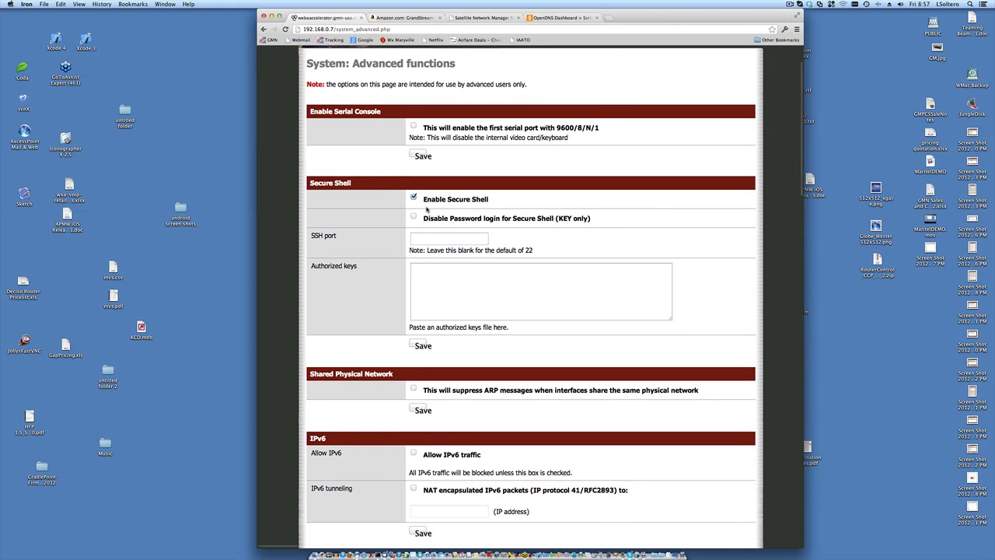
{"action": "right_click", "coordinate": [420, 200]}
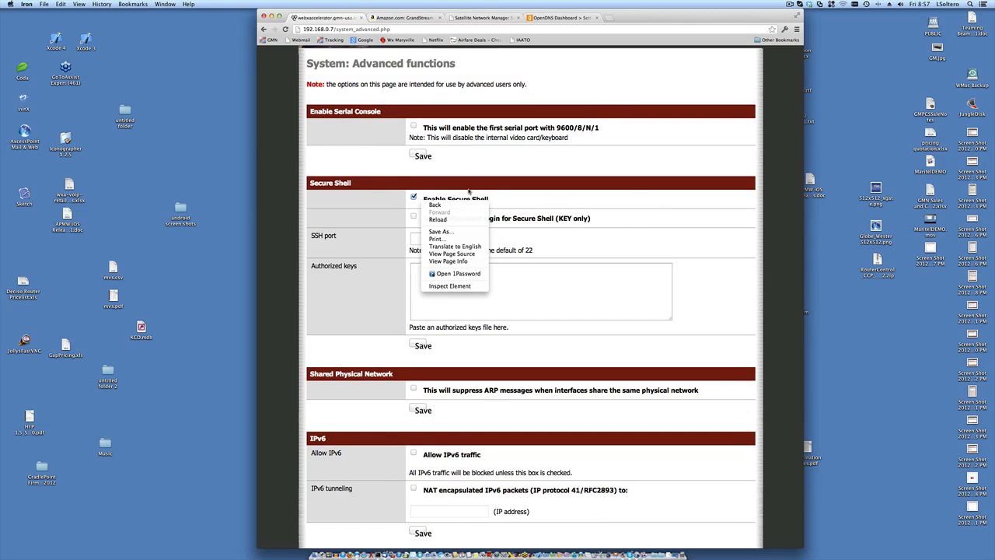
{"action": "left_click", "coordinate": [468, 190]}
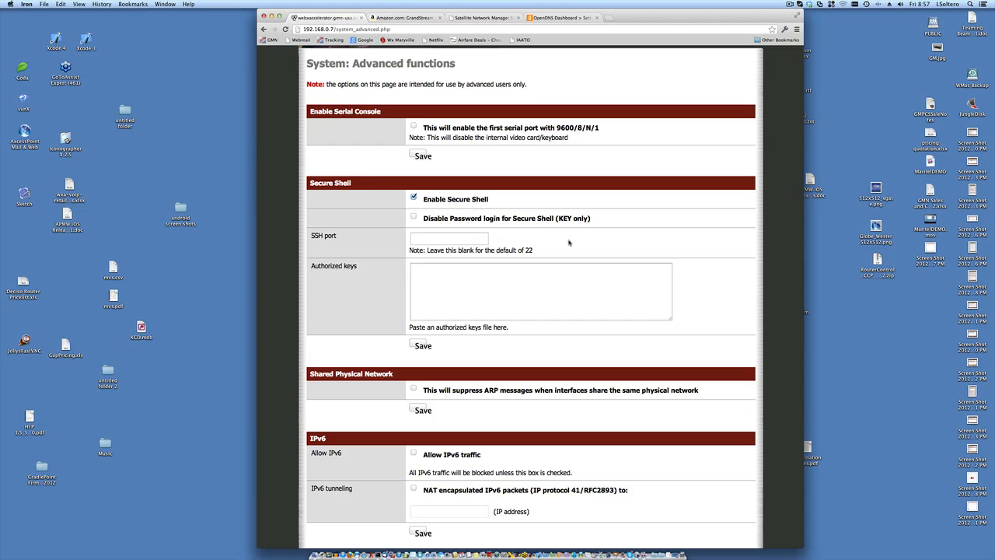
{"action": "scroll", "coordinate": [569, 244], "scroll_direction": "up", "scroll_amount": 2}
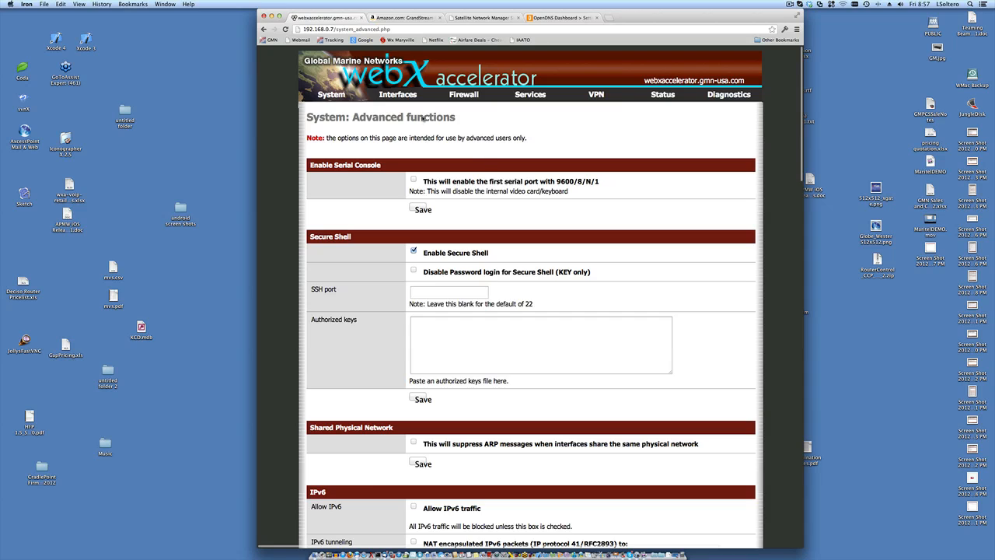
- Show the Firewall menu with Aliases, NAT, Rules, Schedules, Traffic Shaper and Virtual IPs
{"action": "mouse_move", "coordinate": [464, 94]}
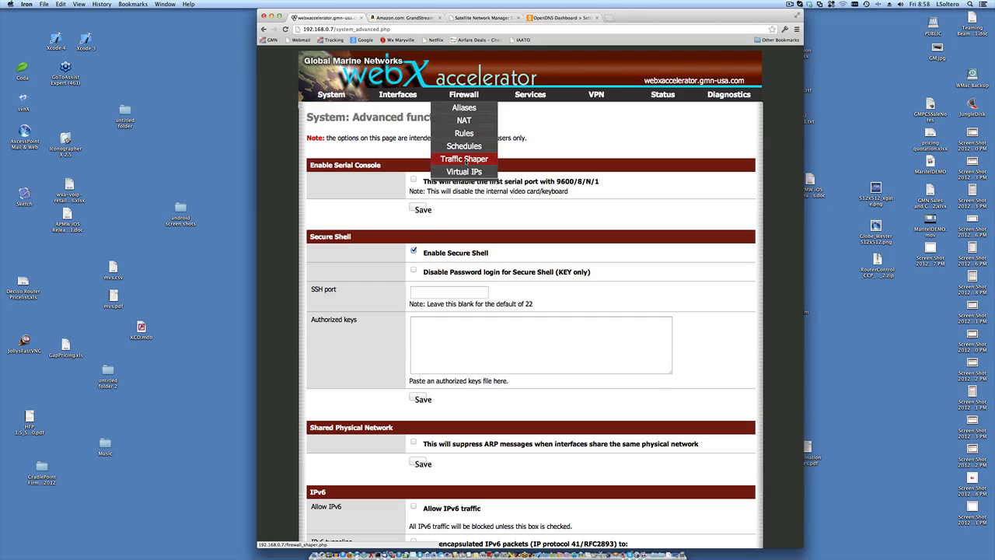
- Open Firewall > Rules, showing the WAN pass-all rule described WAN -> LAN
{"action": "left_click", "coordinate": [464, 134]}
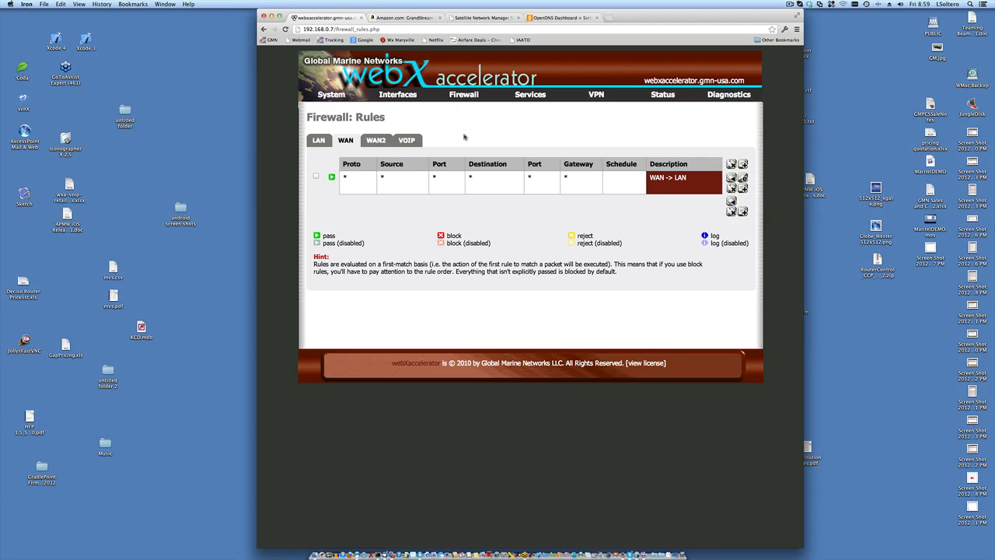
- View the LAN, WAN, WAN2 and VOIP rule tabs, finishing on LAN's Default LAN -> any rule
{"action": "left_click", "coordinate": [319, 140]}
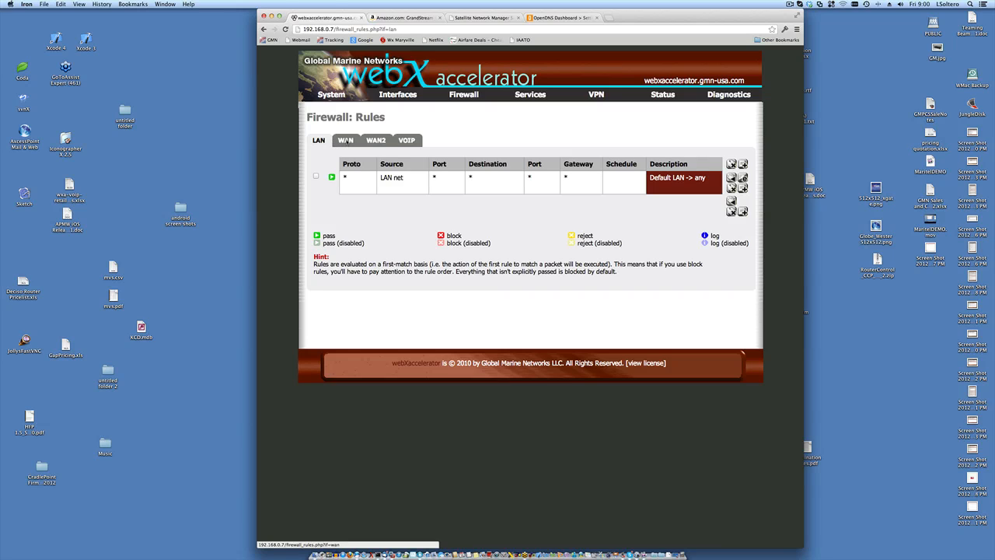
{"action": "left_click", "coordinate": [346, 140]}
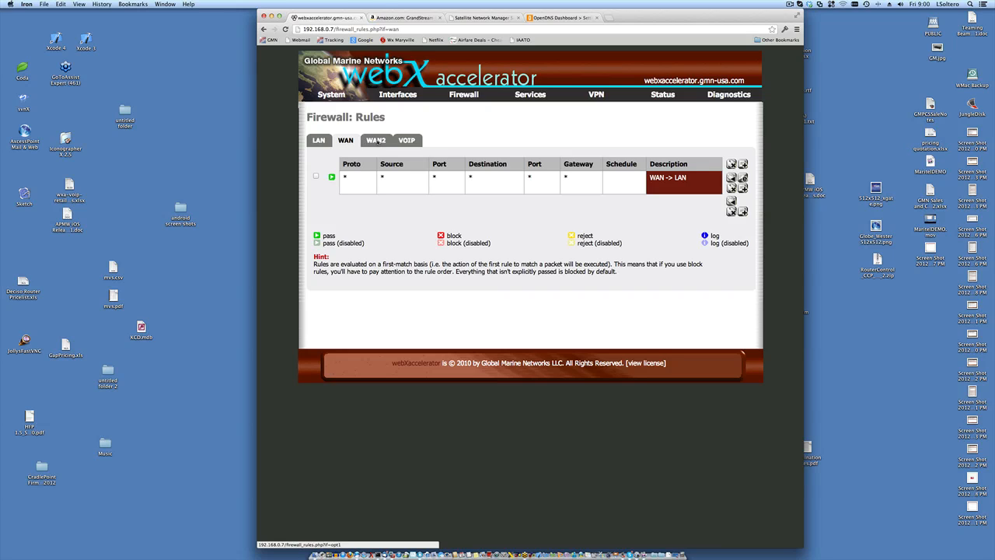
{"action": "left_click", "coordinate": [377, 140]}
{"action": "left_click", "coordinate": [404, 143]}
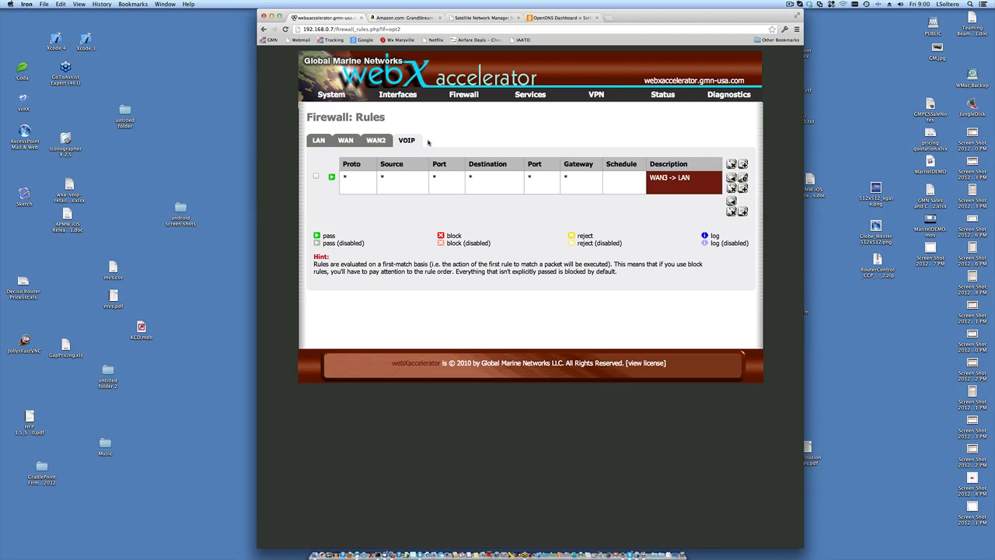
{"action": "left_click", "coordinate": [374, 143]}
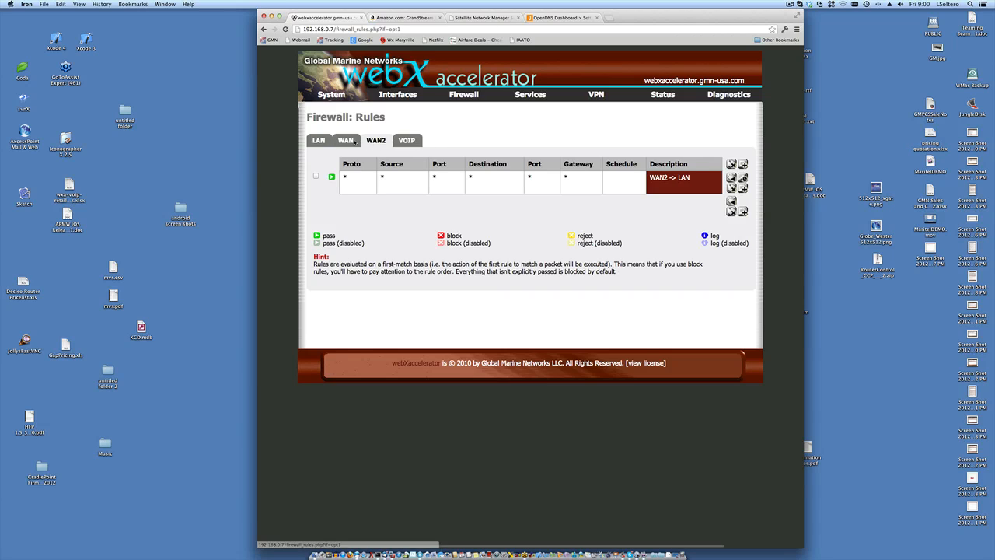
{"action": "left_click", "coordinate": [319, 141]}
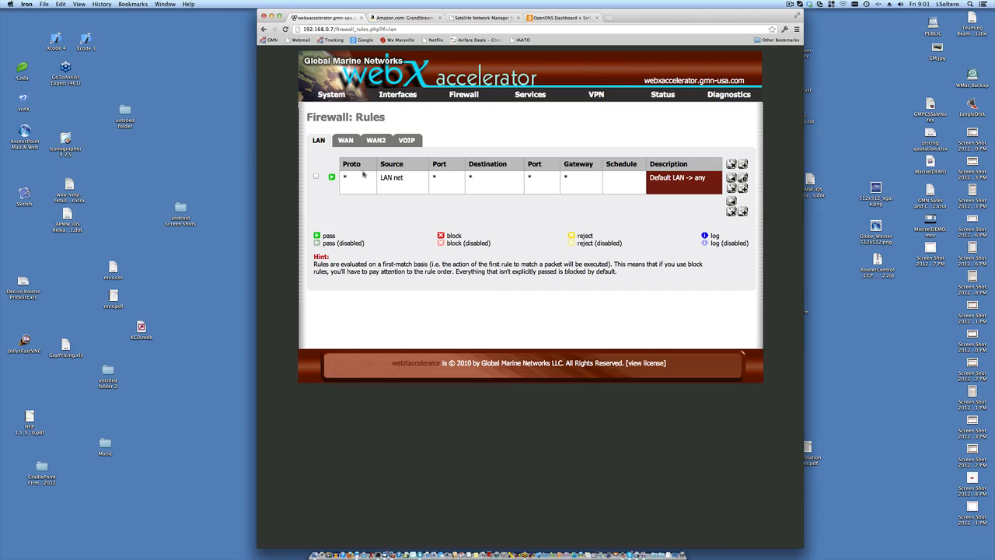
{"action": "left_click", "coordinate": [345, 140]}
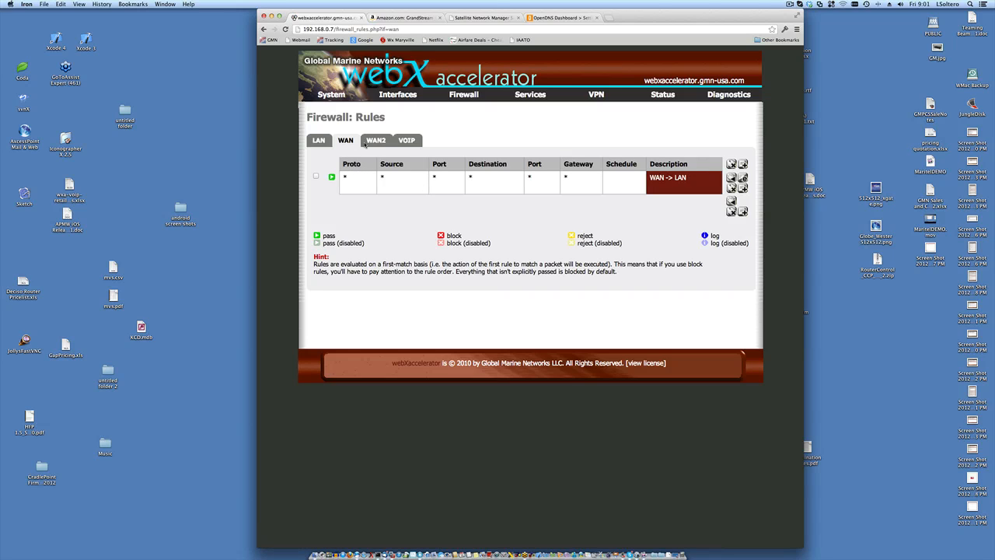
{"action": "left_click", "coordinate": [407, 140]}
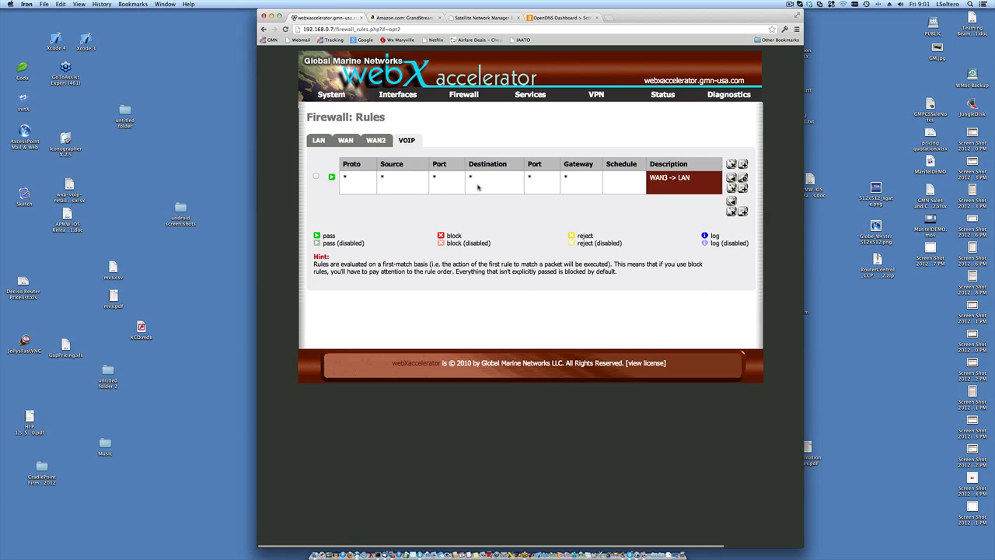
{"action": "left_click", "coordinate": [319, 140]}
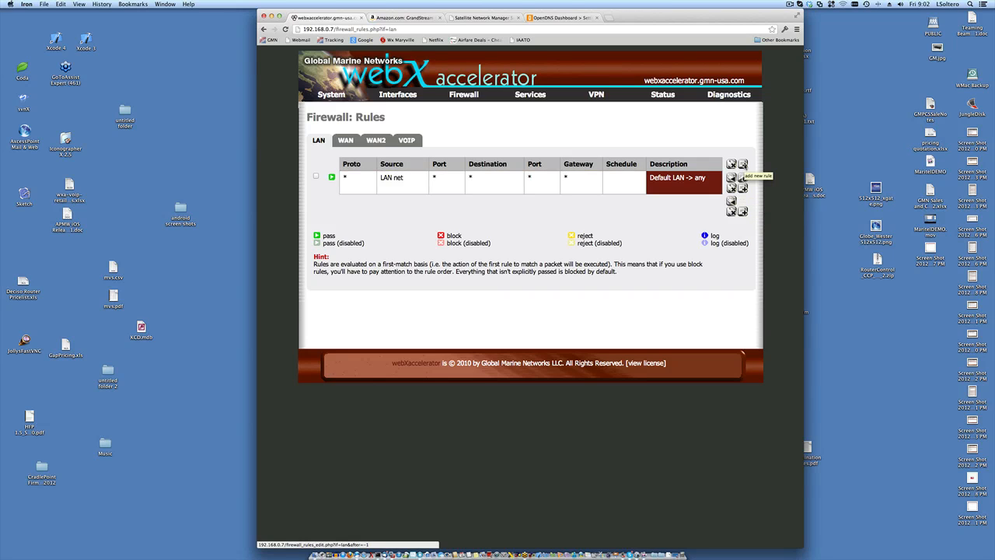
{"action": "left_click", "coordinate": [742, 177]}
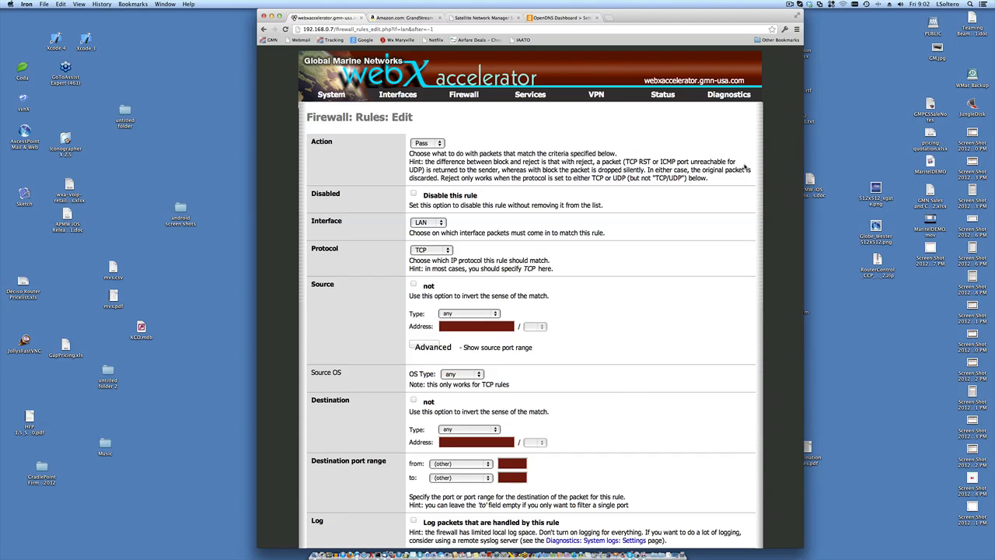
{"action": "scroll", "coordinate": [686, 279], "scroll_direction": "down", "scroll_amount": 10}
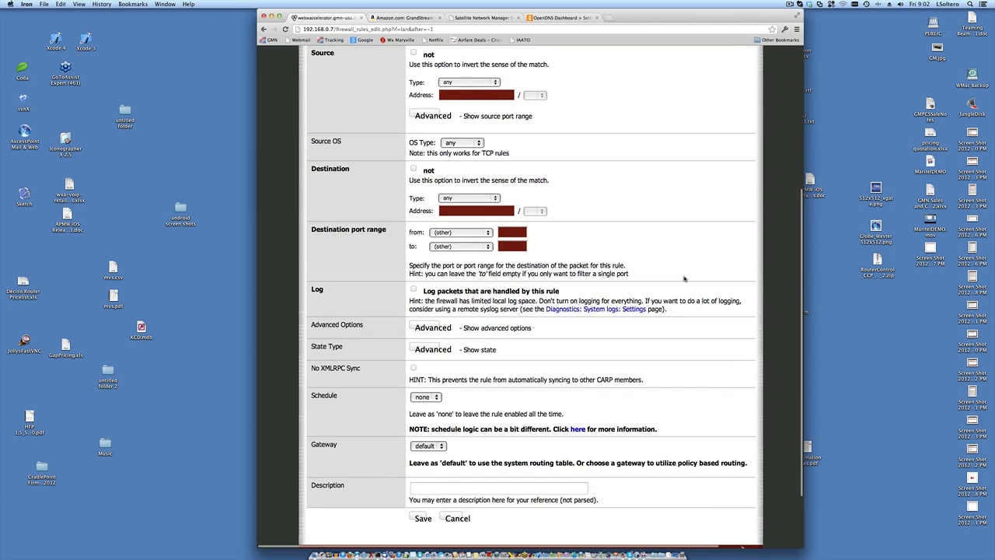
{"action": "scroll", "coordinate": [684, 278], "scroll_direction": "up", "scroll_amount": 5}
{"action": "scroll", "coordinate": [684, 278], "scroll_direction": "up", "scroll_amount": 3}
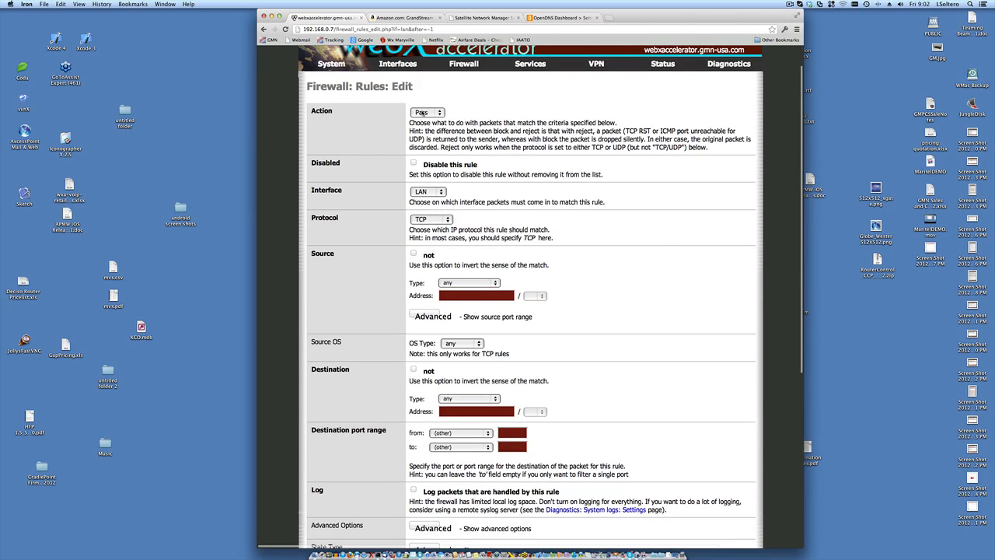
{"action": "left_click", "coordinate": [423, 112]}
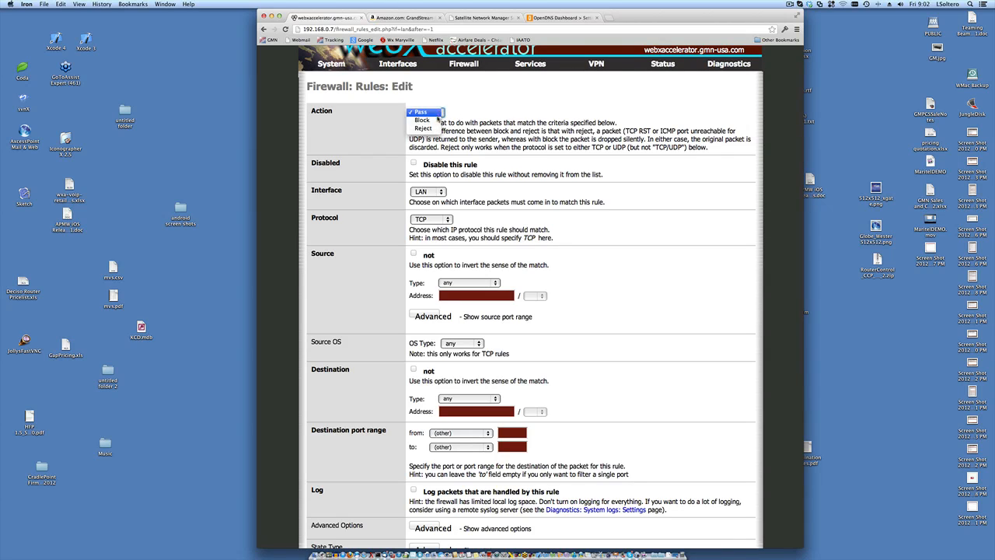
{"action": "left_click", "coordinate": [472, 110]}
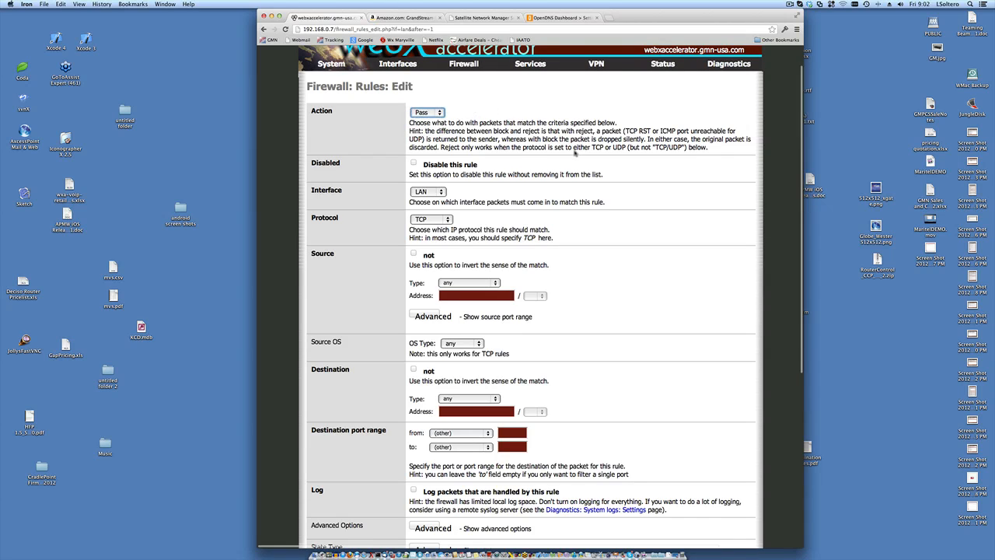
{"action": "scroll", "coordinate": [576, 151], "scroll_direction": "down", "scroll_amount": 1}
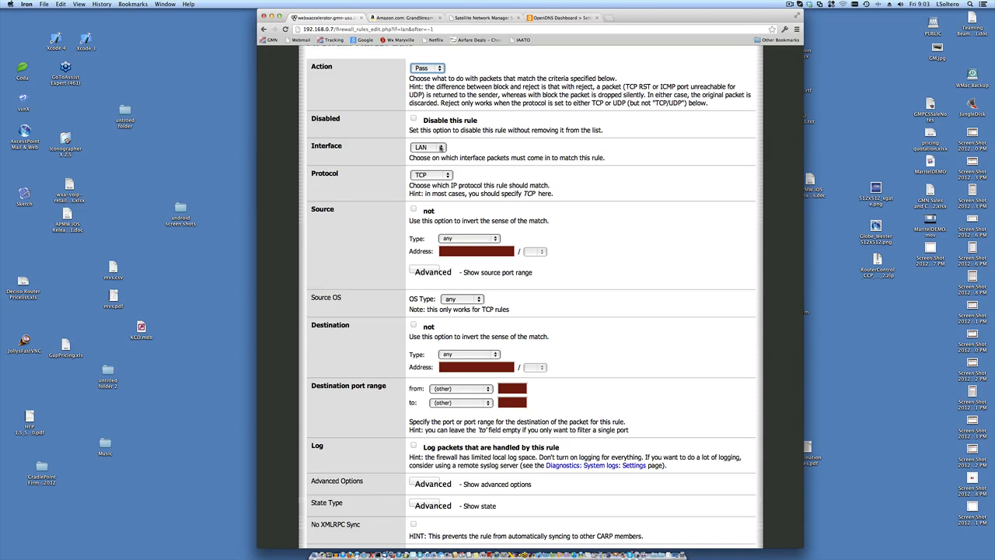
{"action": "scroll", "coordinate": [658, 171], "scroll_direction": "down", "scroll_amount": 2}
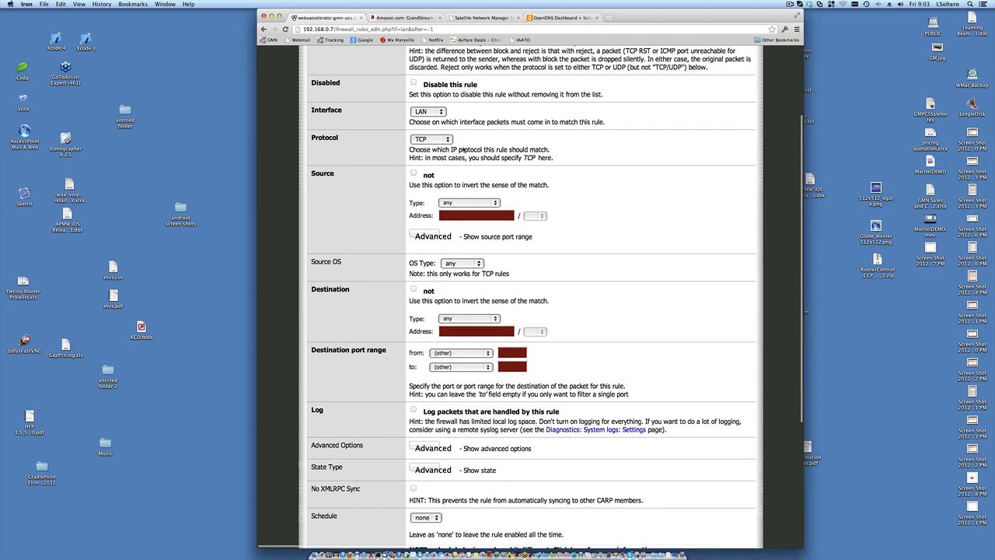
{"action": "left_click", "coordinate": [447, 140]}
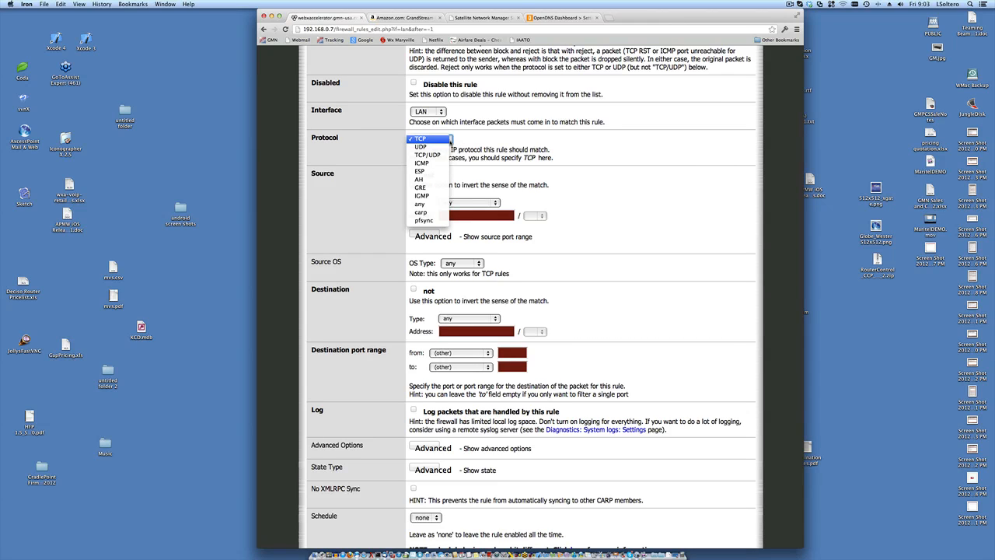
{"action": "left_click", "coordinate": [548, 138]}
{"action": "scroll", "coordinate": [616, 205], "scroll_direction": "down", "scroll_amount": 1}
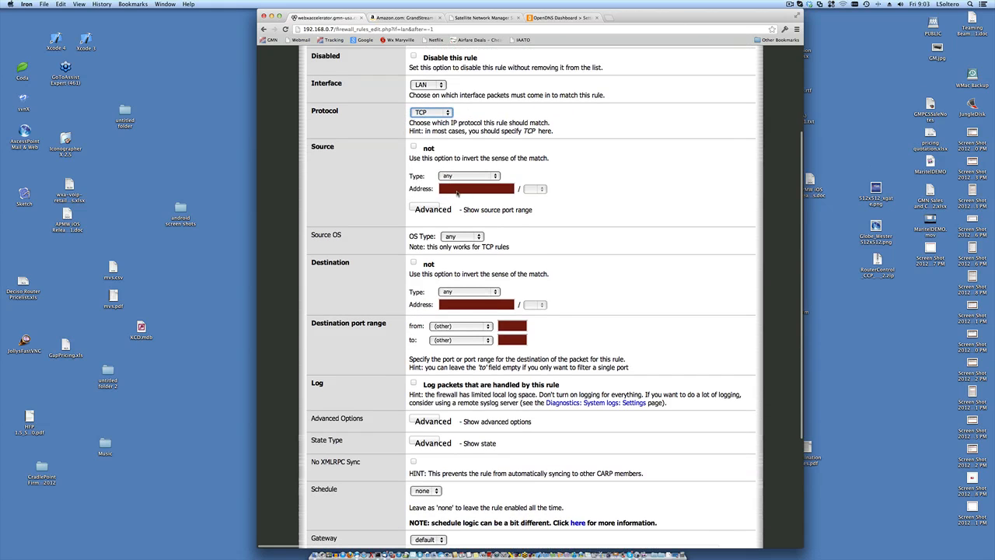
{"action": "scroll", "coordinate": [588, 212], "scroll_direction": "down", "scroll_amount": 2}
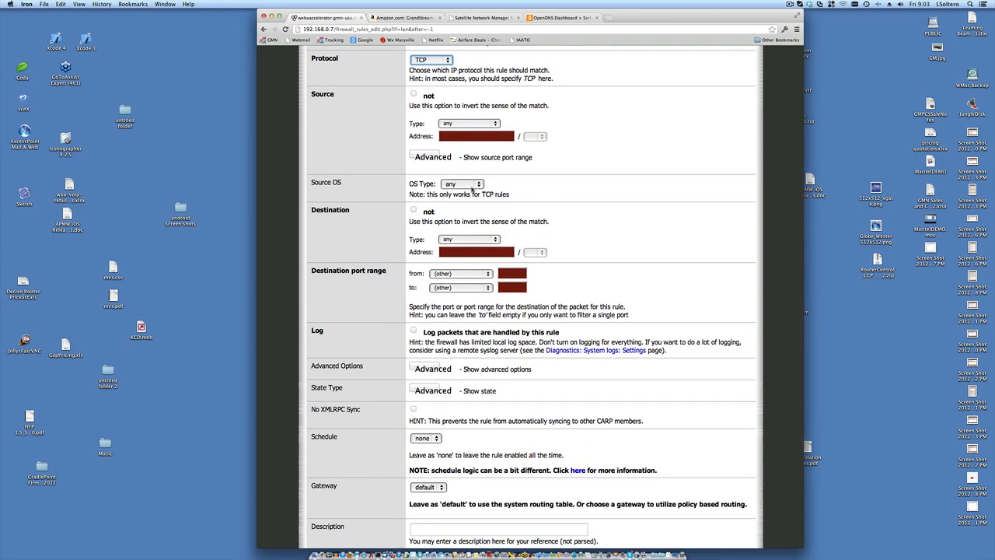
{"action": "scroll", "coordinate": [611, 212], "scroll_direction": "down", "scroll_amount": 1}
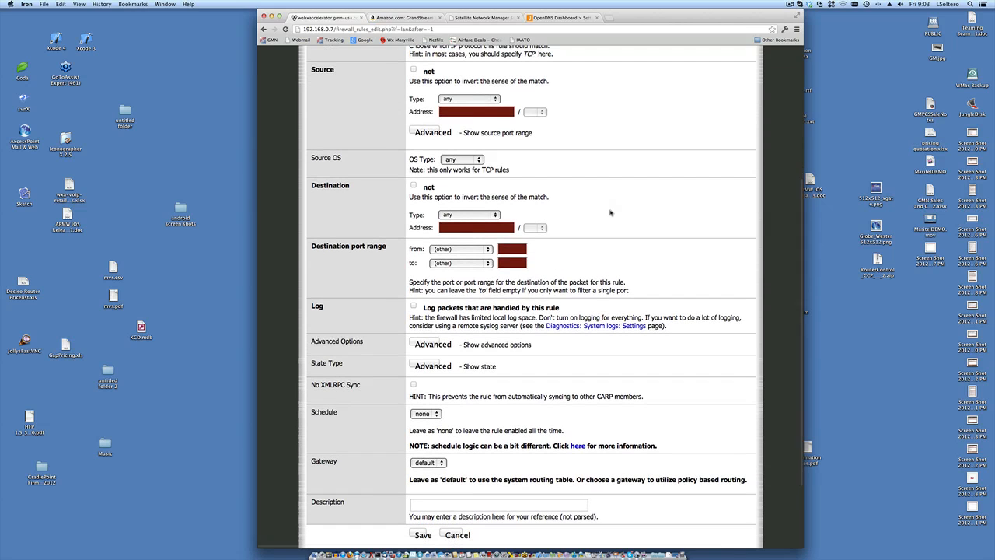
{"action": "scroll", "coordinate": [605, 206], "scroll_direction": "up", "scroll_amount": 5}
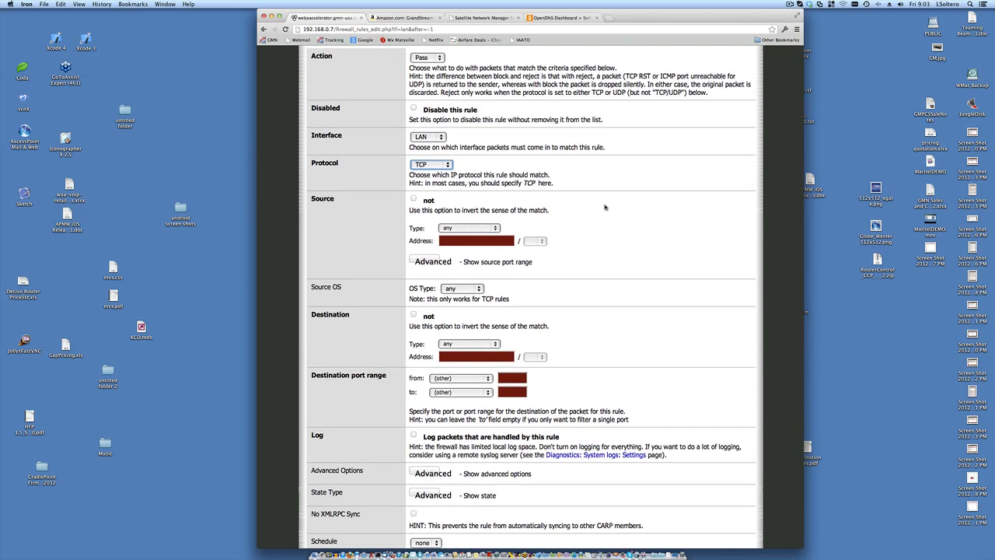
{"action": "scroll", "coordinate": [605, 207], "scroll_direction": "up", "scroll_amount": 3}
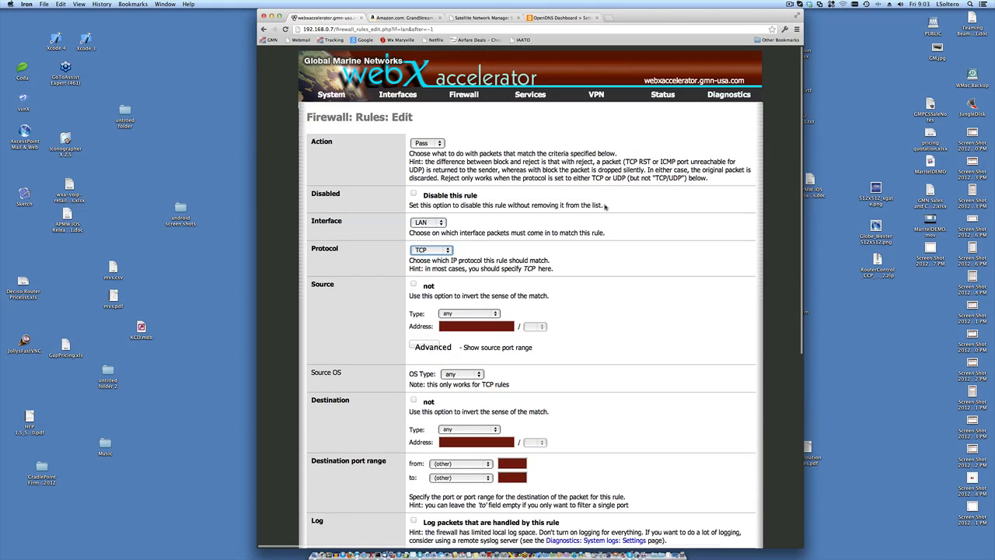
{"action": "mouse_move", "coordinate": [415, 98]}
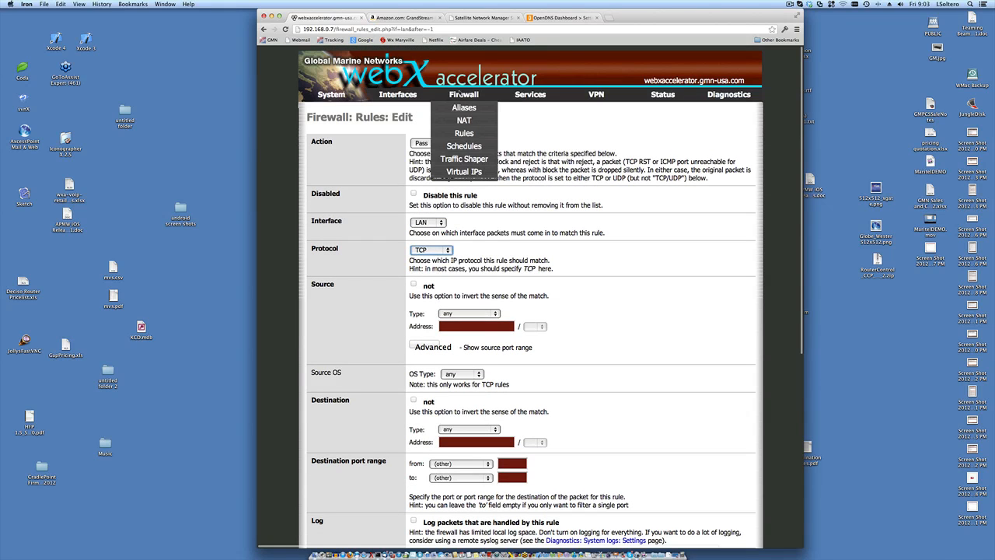
- Return to Firewall > Rules on the LAN tab and start a new rule
{"action": "left_click", "coordinate": [464, 133]}
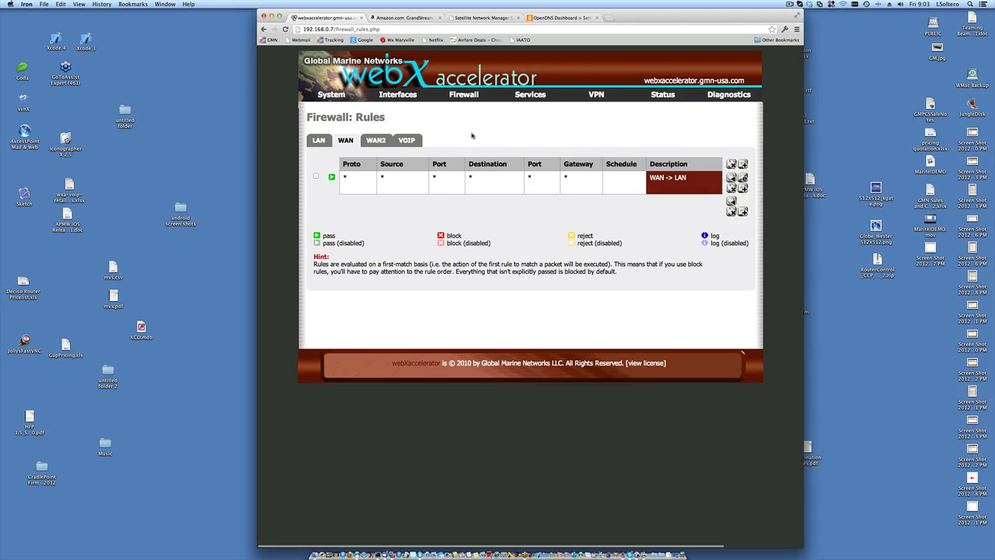
{"action": "left_click", "coordinate": [320, 141]}
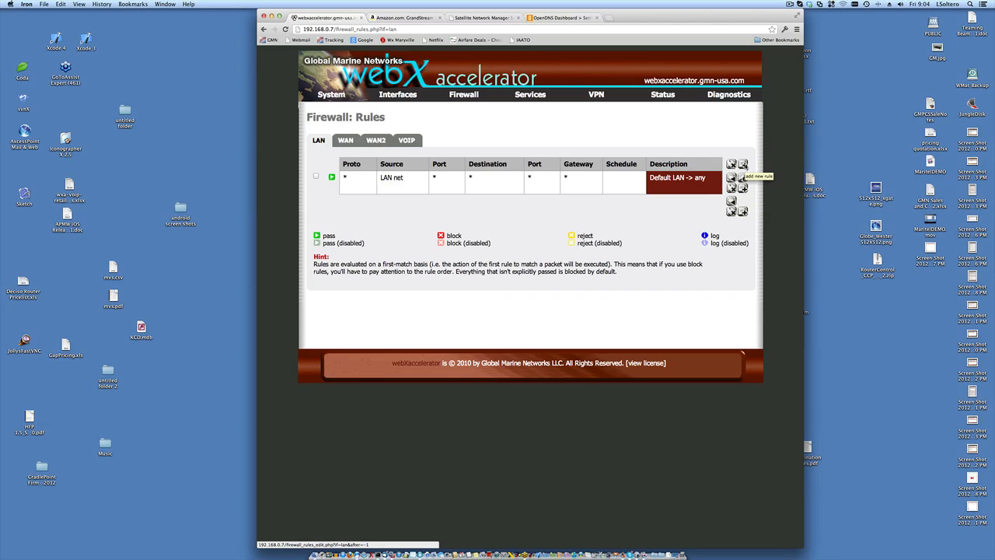
{"action": "left_click", "coordinate": [742, 177]}
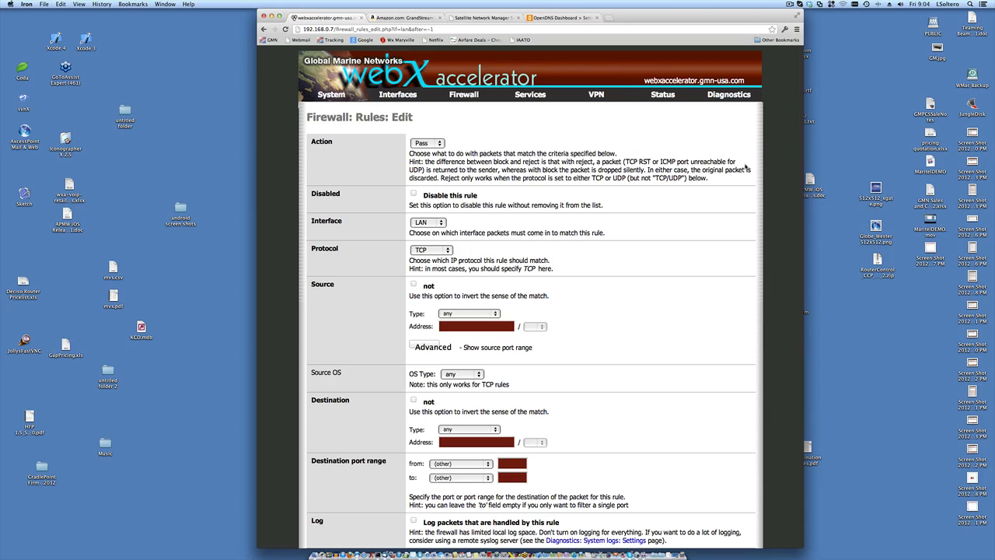
- Change the new LAN rule's Action from Pass to Block
{"action": "scroll", "coordinate": [745, 167], "scroll_direction": "down", "scroll_amount": 1}
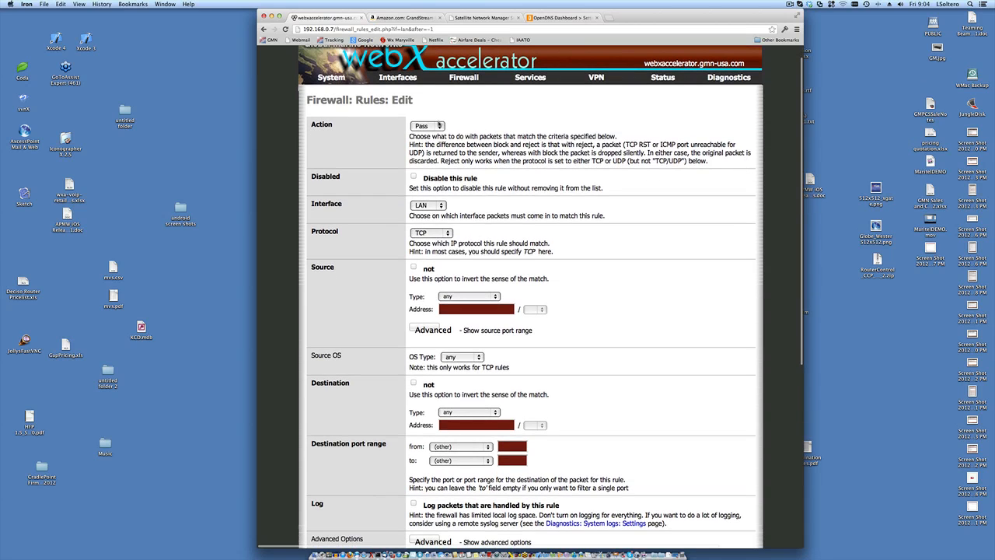
{"action": "left_click", "coordinate": [438, 126]}
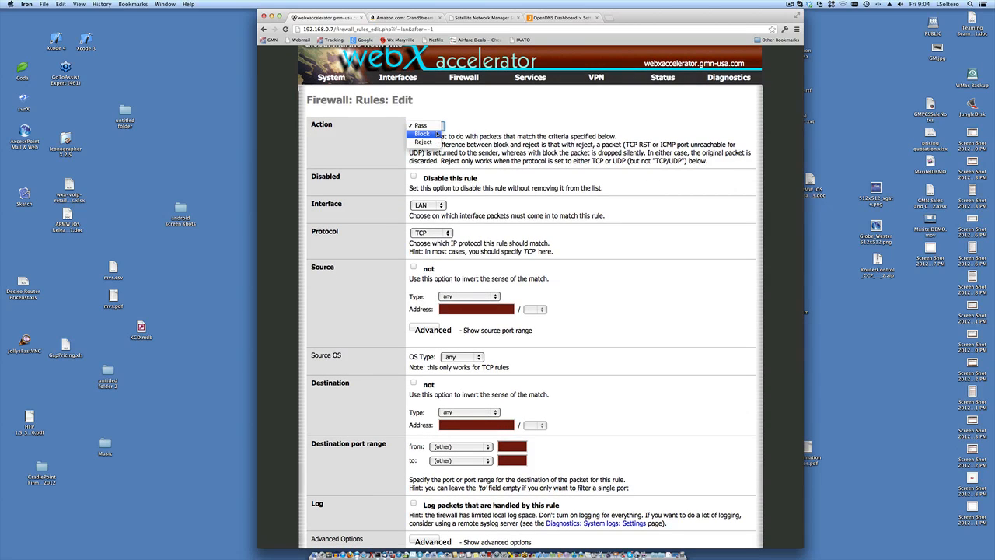
{"action": "left_click", "coordinate": [437, 134]}
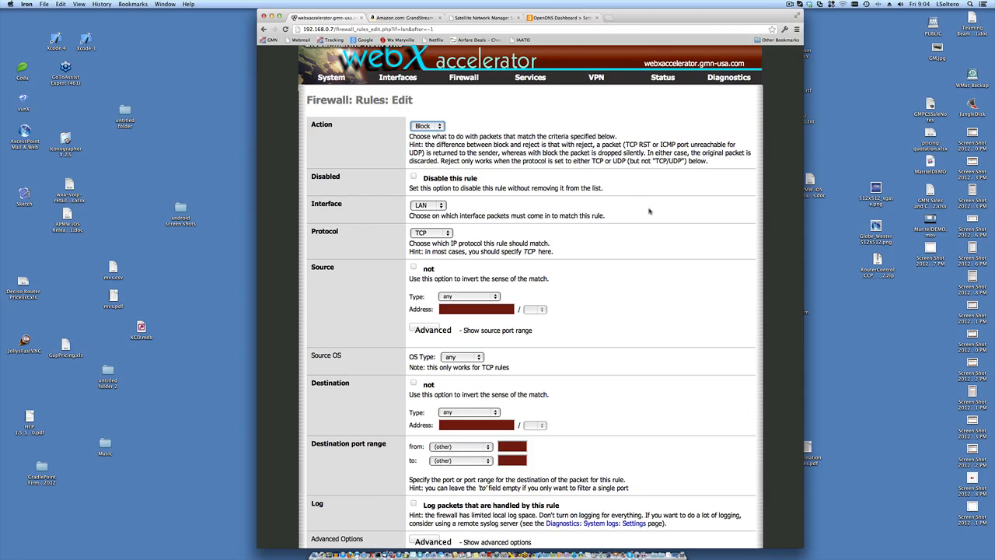
- Inspect the Source Type options, leaving the source set to any
{"action": "scroll", "coordinate": [649, 211], "scroll_direction": "down", "scroll_amount": 2}
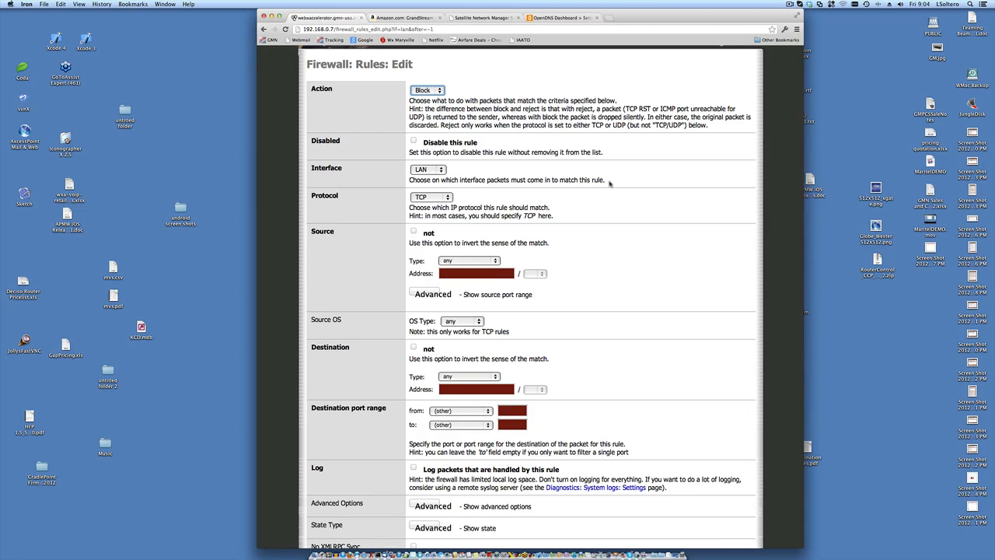
{"action": "scroll", "coordinate": [428, 167], "scroll_direction": "down", "scroll_amount": 3}
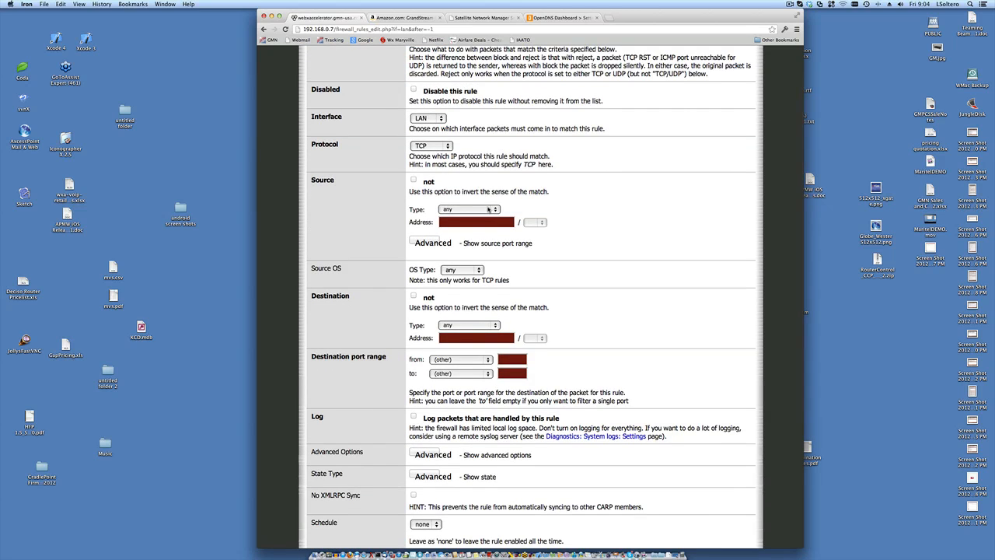
{"action": "left_click", "coordinate": [488, 210]}
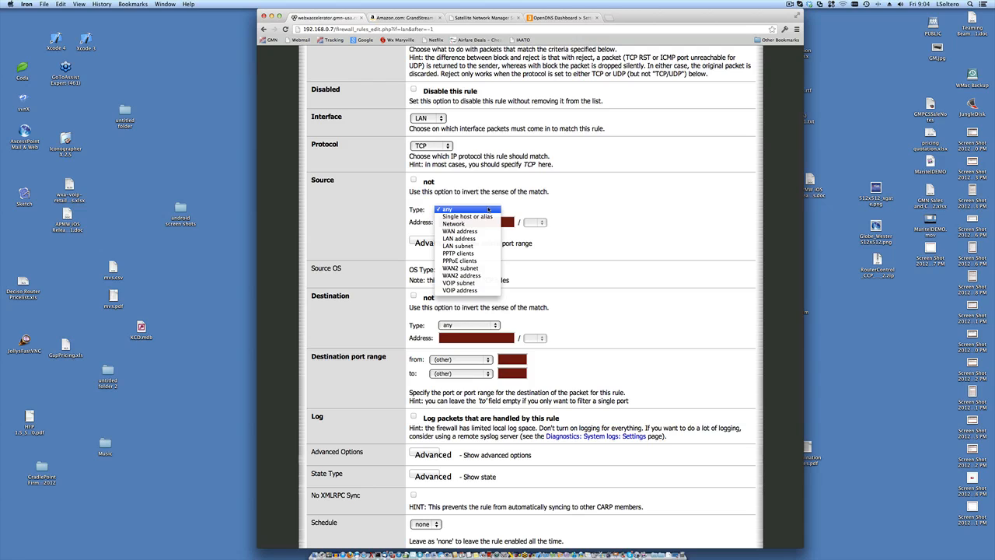
{"action": "left_click", "coordinate": [511, 199]}
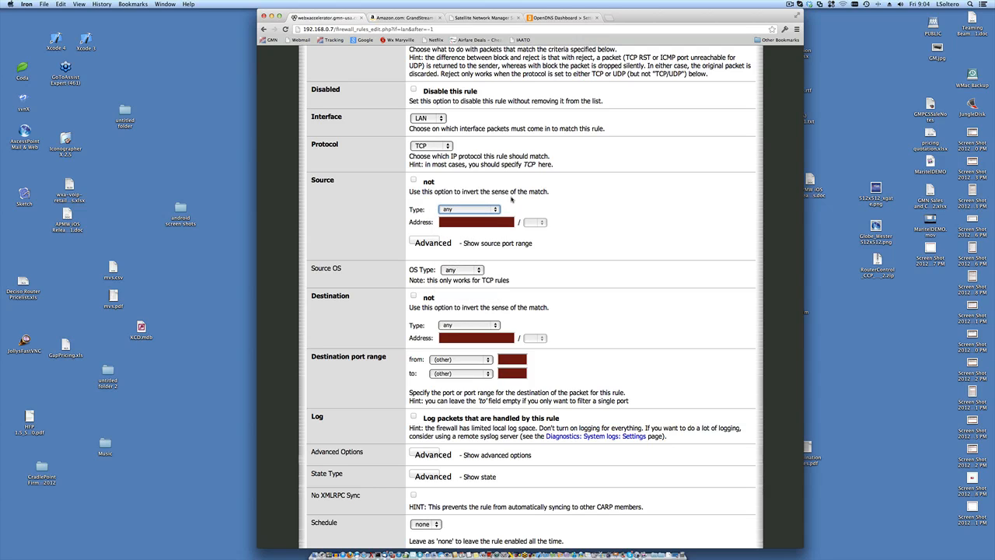
{"action": "scroll", "coordinate": [506, 201], "scroll_direction": "down", "scroll_amount": 1}
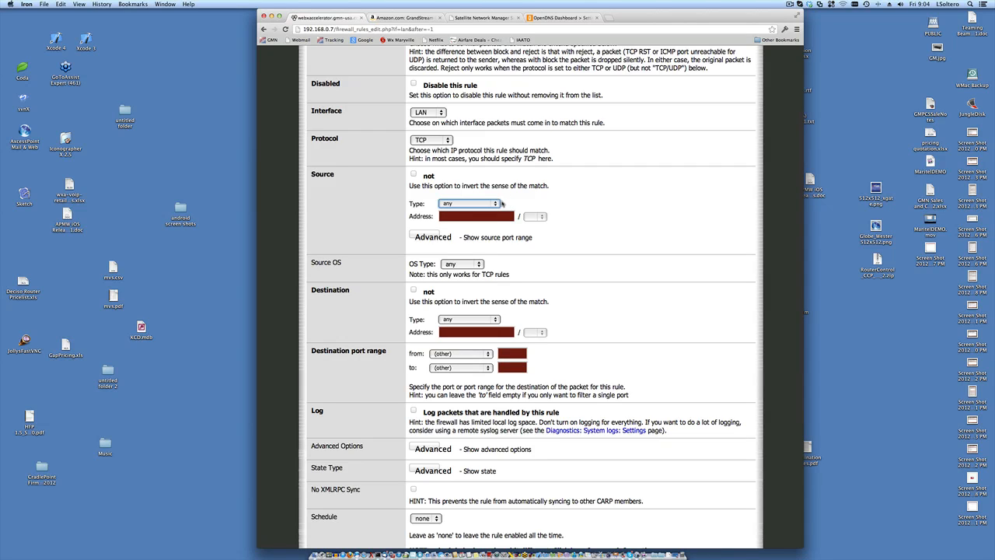
{"action": "left_click", "coordinate": [497, 204]}
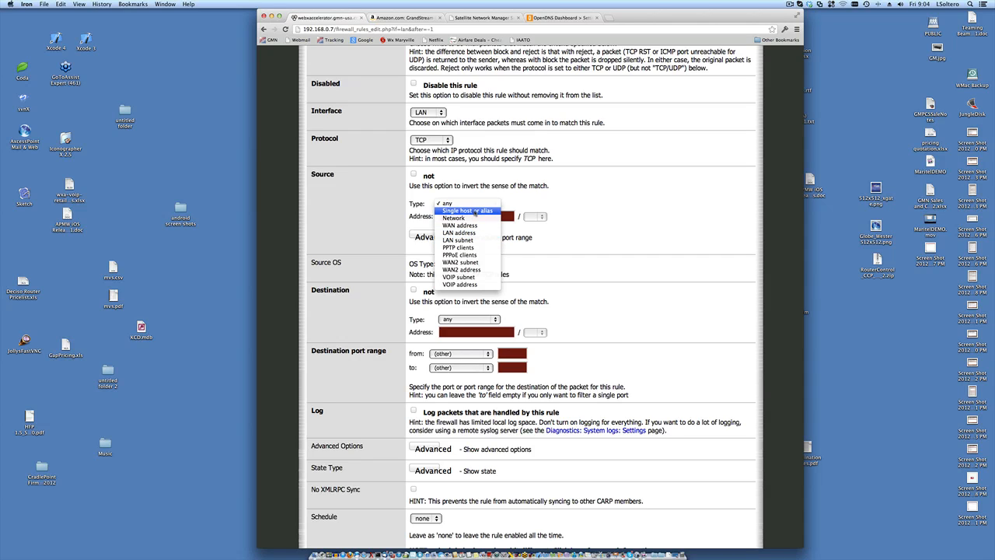
- Limit the rule's source to the single host 192.168.10.112
{"action": "left_click", "coordinate": [476, 211]}
{"action": "left_click", "coordinate": [472, 220]}
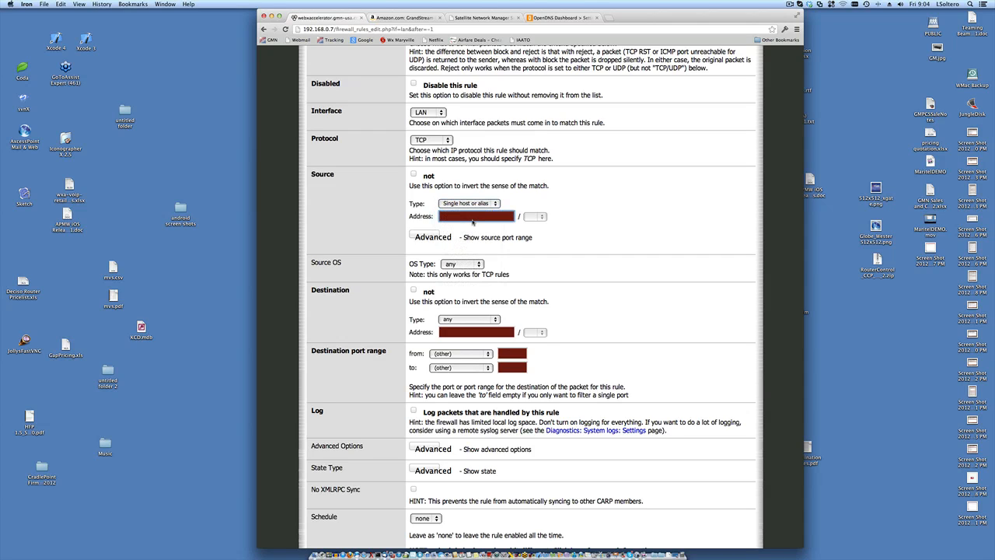
{"action": "type", "text": "192.168.10.112"}
- Check the source OS and destination type choices, leaving both set to any
{"action": "scroll", "coordinate": [577, 252], "scroll_direction": "down", "scroll_amount": 2}
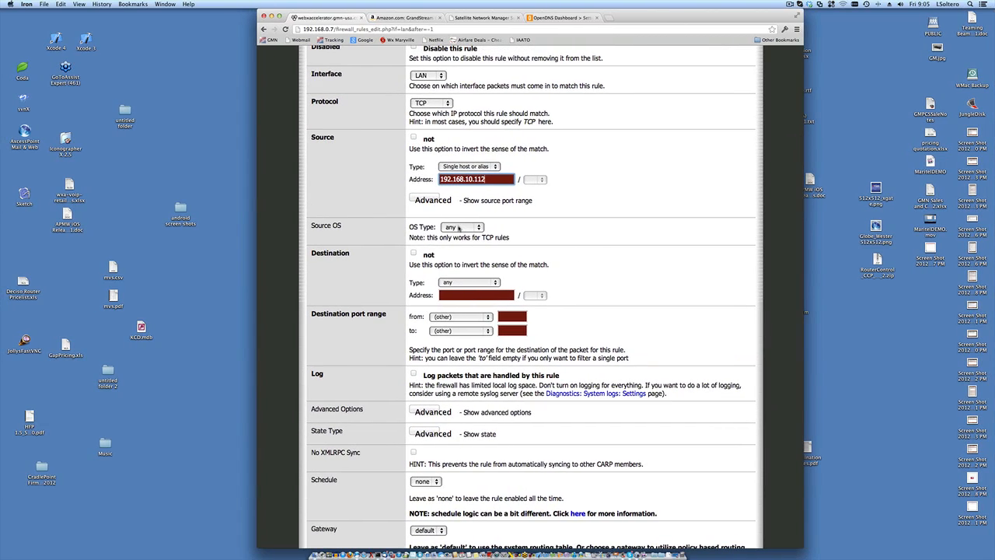
{"action": "left_click_drag", "start_coordinate": [473, 234], "coordinate": [476, 229]}
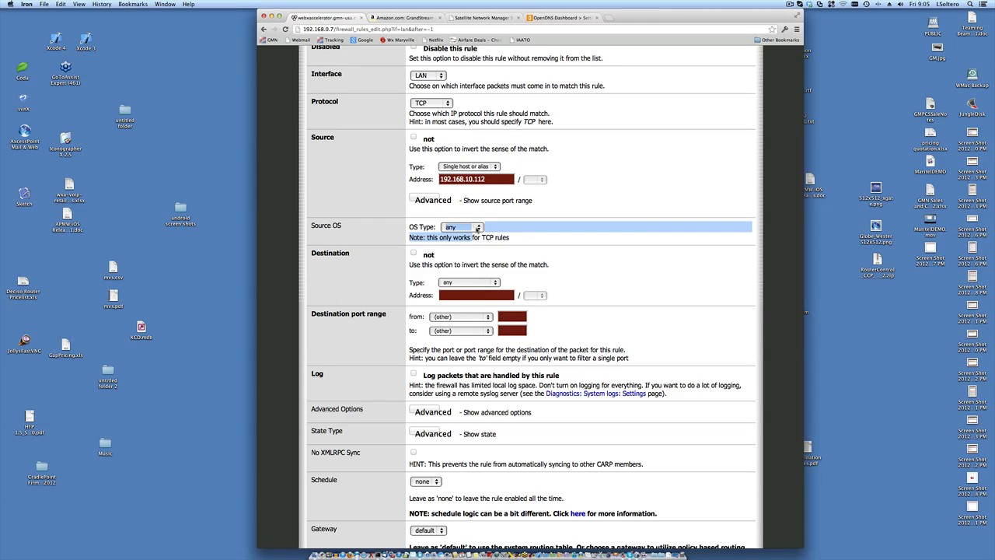
{"action": "left_click", "coordinate": [478, 228]}
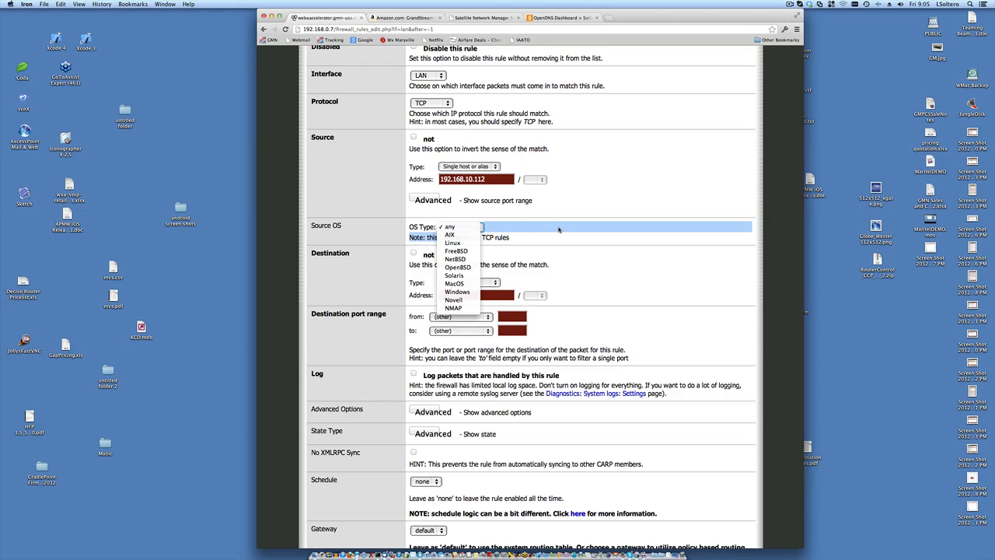
{"action": "left_click", "coordinate": [556, 228]}
{"action": "scroll", "coordinate": [558, 230], "scroll_direction": "down", "scroll_amount": 2}
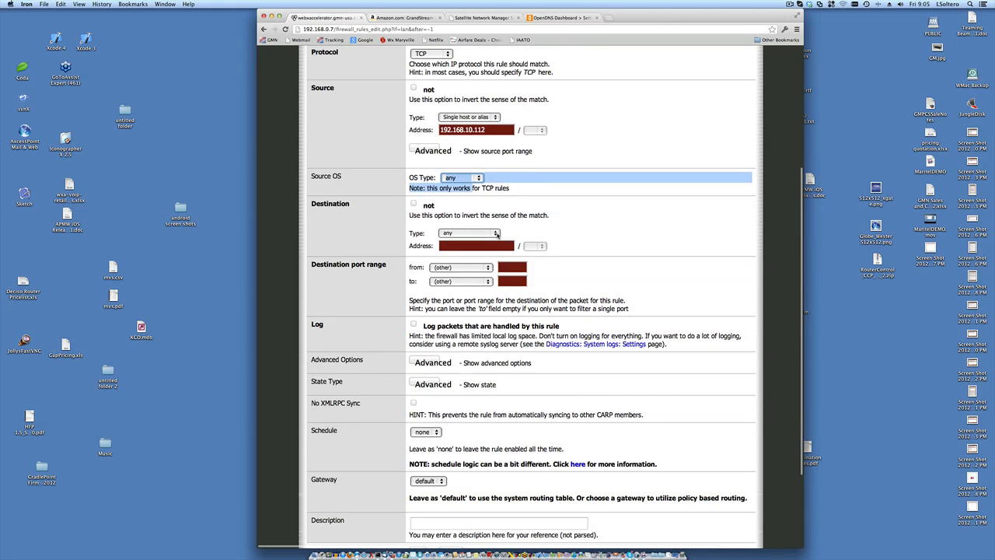
{"action": "left_click", "coordinate": [496, 235]}
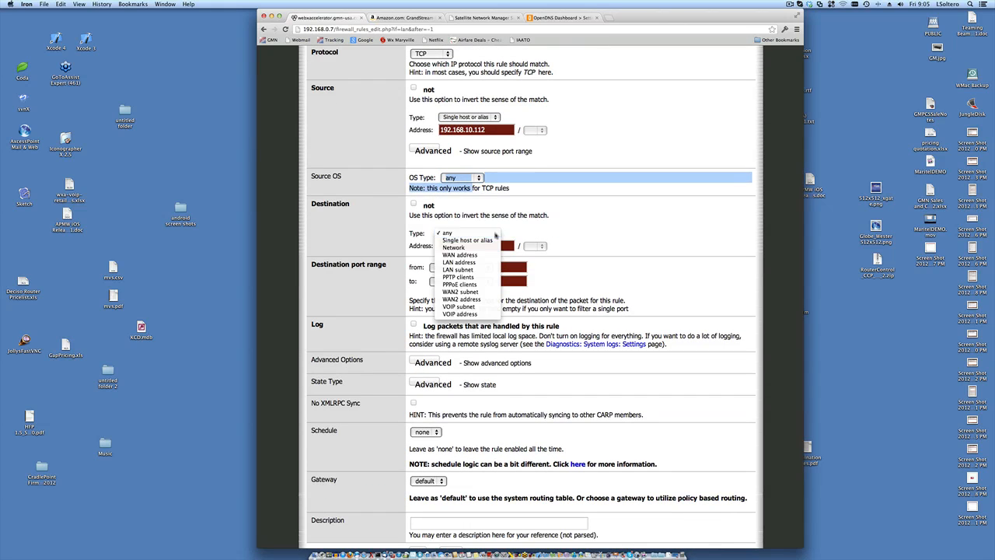
{"action": "left_click", "coordinate": [662, 220]}
{"action": "scroll", "coordinate": [639, 222], "scroll_direction": "down", "scroll_amount": 1}
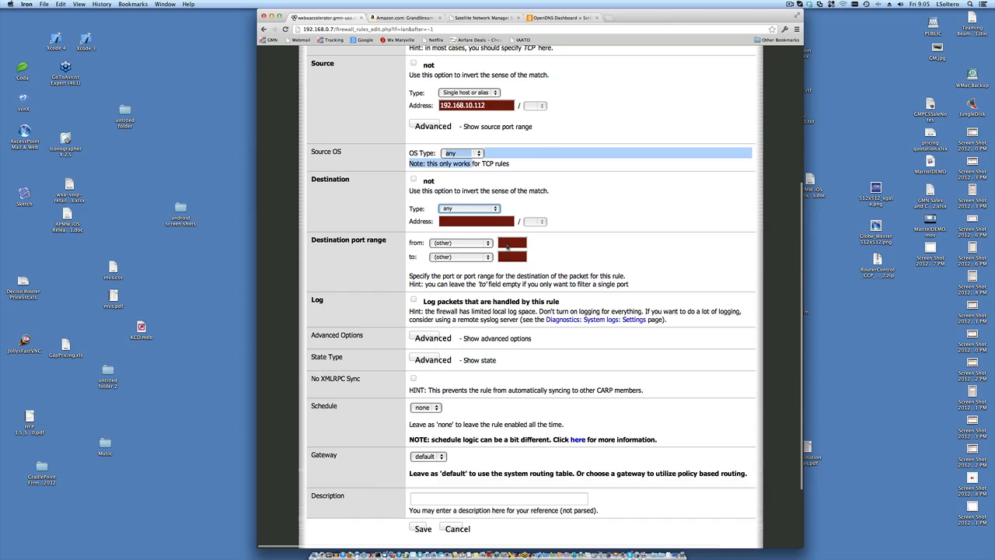
- Set the destination port range from 80 to 80
{"action": "left_click", "coordinate": [505, 243]}
{"action": "type", "text": "80"}
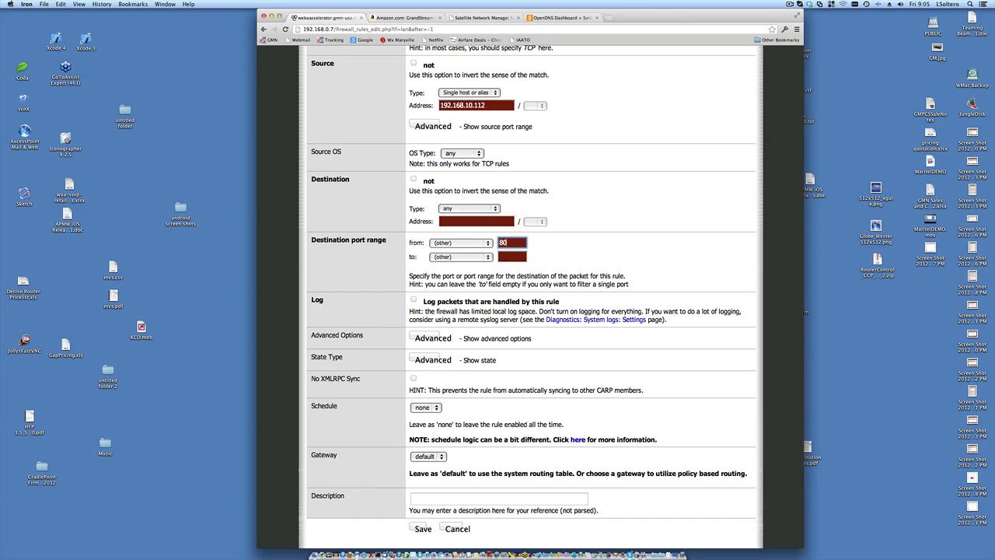
{"action": "left_click", "coordinate": [511, 258]}
{"action": "type", "text": "9"}
{"action": "key", "text": "BackSpace"}
{"action": "key", "text": "BackSpace"}
{"action": "type", "text": "80"}
- Give the rule the description 'test rule'
{"action": "scroll", "coordinate": [518, 268], "scroll_direction": "down", "scroll_amount": 2}
{"action": "scroll", "coordinate": [515, 268], "scroll_direction": "down", "scroll_amount": 2}
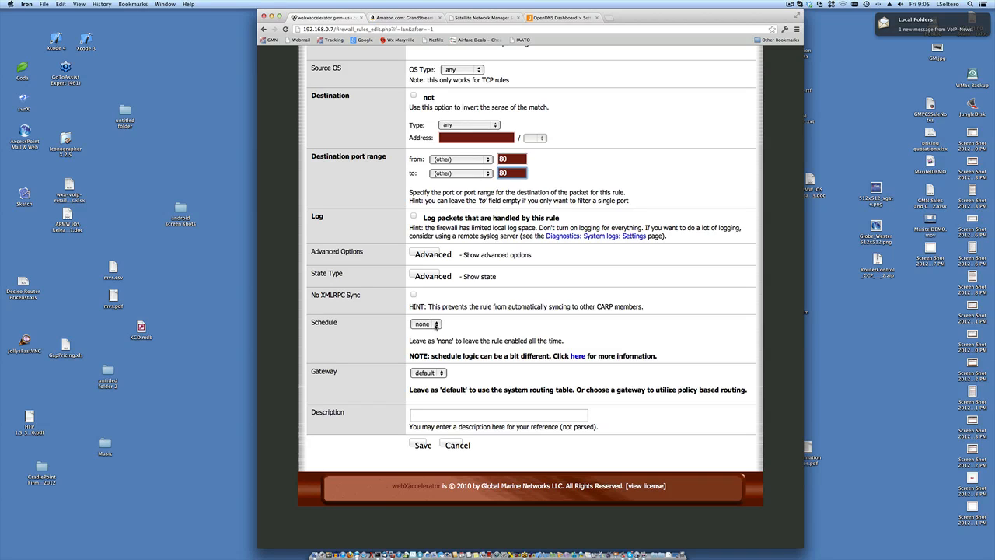
{"action": "left_click", "coordinate": [440, 414]}
{"action": "type", "text": "test rule"}
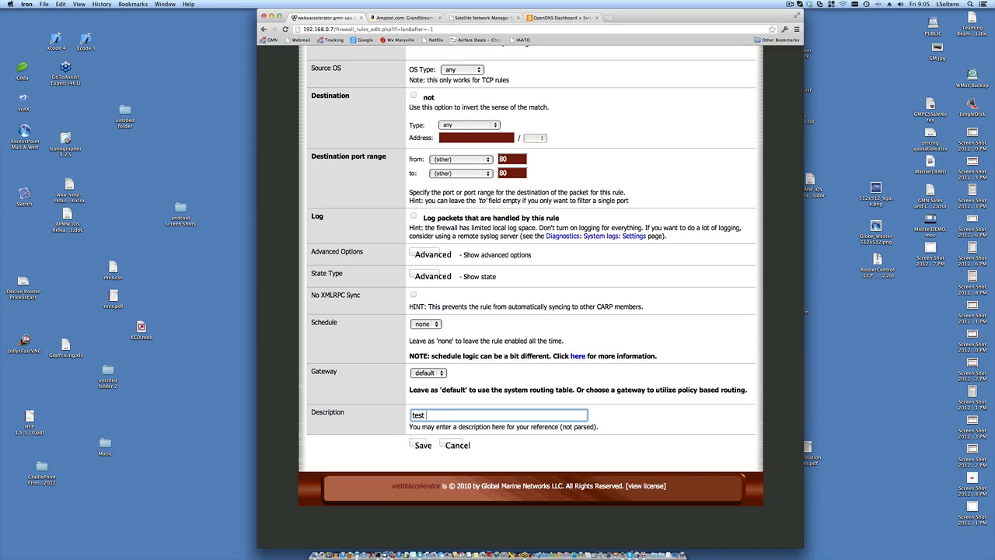
- Save the rule and check the new 'test rule' entry for 192.168.10.112 at the top of the LAN list
{"action": "left_click", "coordinate": [418, 445]}
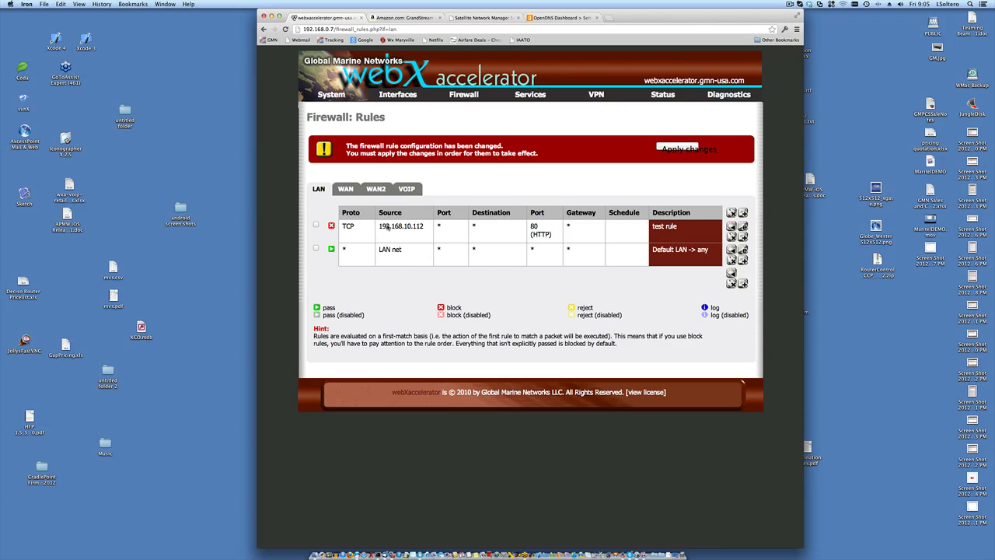
{"action": "left_click_drag", "start_coordinate": [380, 226], "coordinate": [424, 225]}
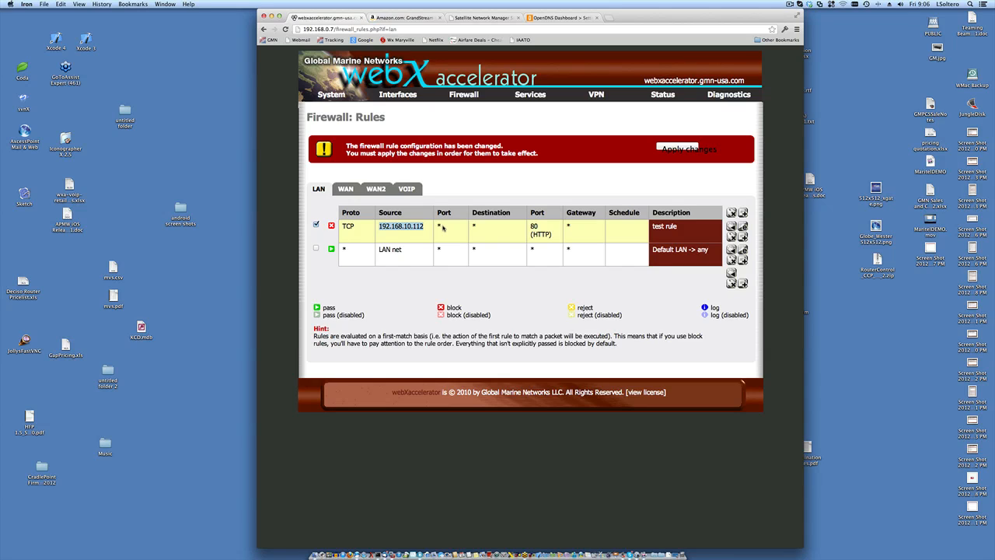
{"action": "left_click", "coordinate": [442, 226]}
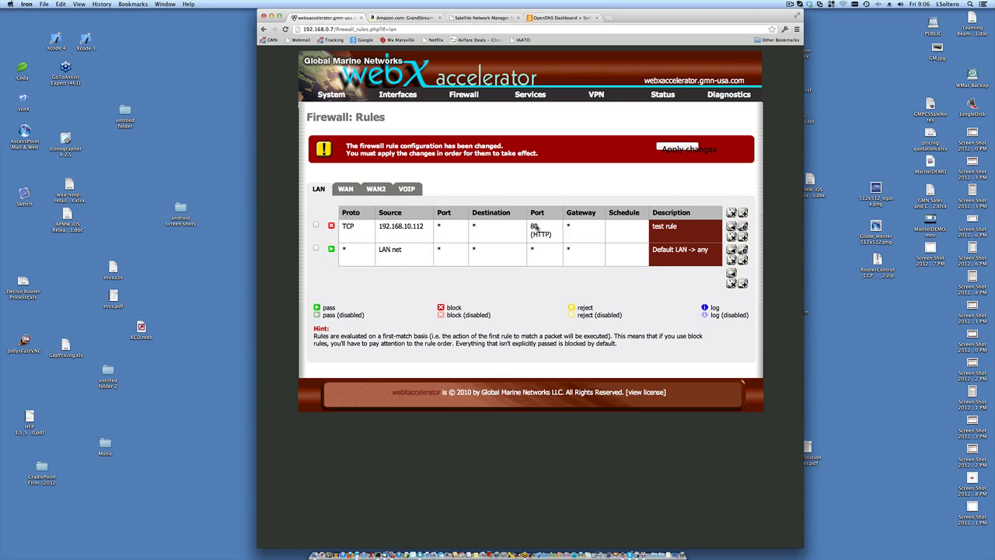
- Open 'test rule' in the edit form and review its Block, TCP, 192.168.10.112, HTTP settings
{"action": "double_click", "coordinate": [569, 226]}
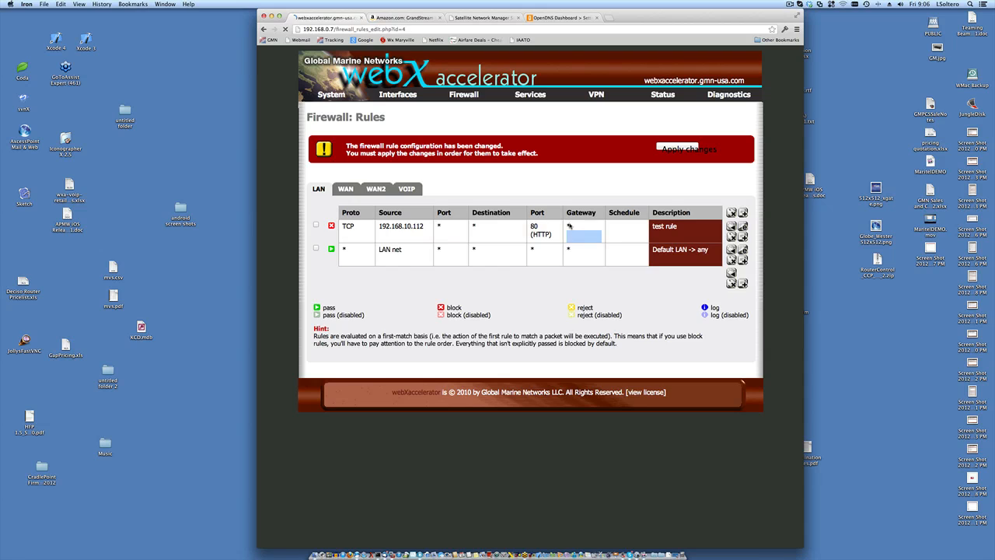
{"action": "left_click", "coordinate": [264, 29]}
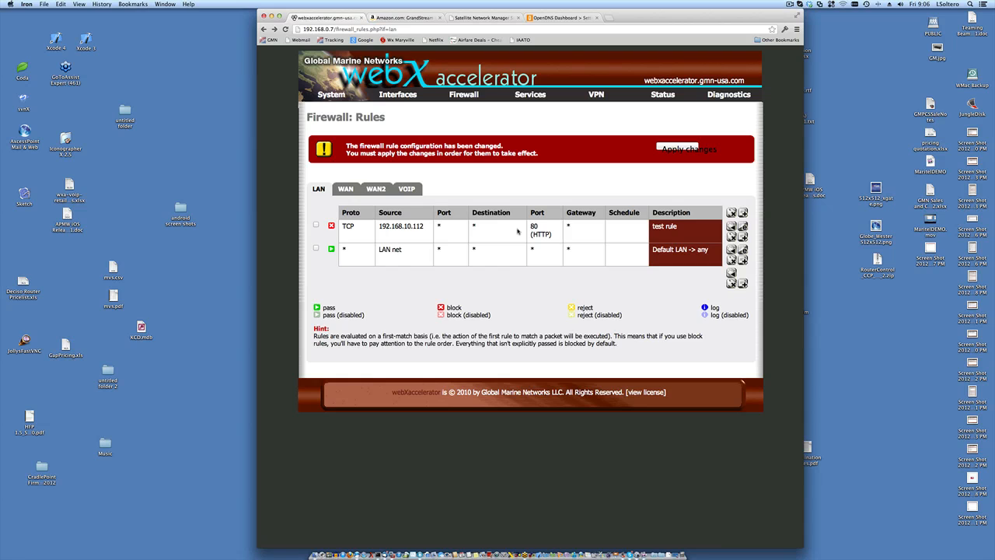
{"action": "double_click", "coordinate": [402, 228]}
{"action": "scroll", "coordinate": [567, 298], "scroll_direction": "down", "scroll_amount": 4}
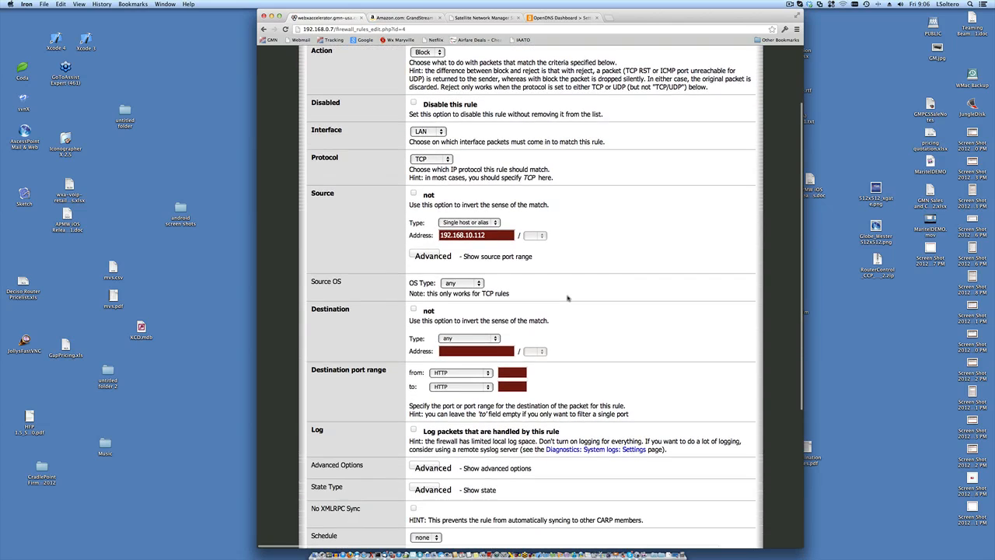
{"action": "scroll", "coordinate": [567, 298], "scroll_direction": "down", "scroll_amount": 2}
{"action": "scroll", "coordinate": [549, 328], "scroll_direction": "down", "scroll_amount": 2}
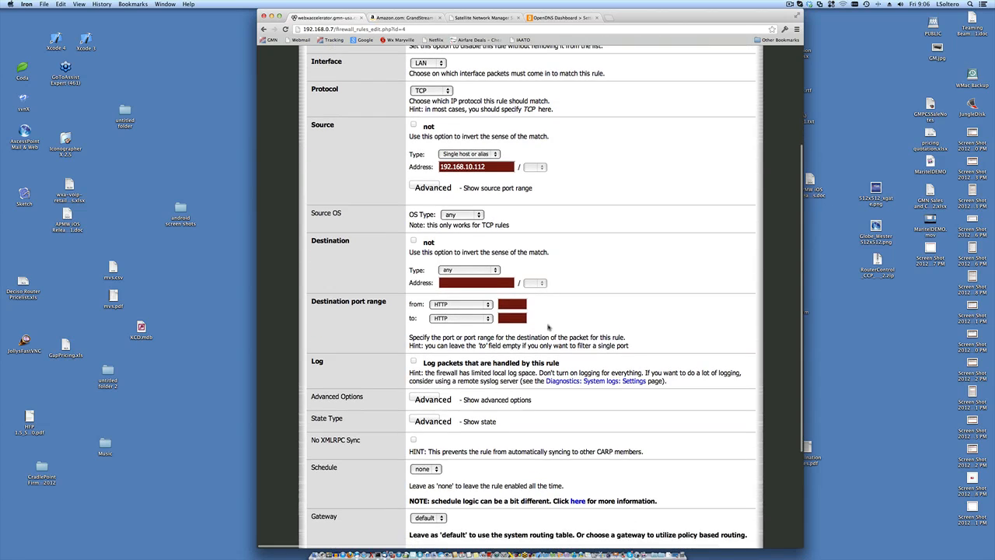
{"action": "scroll", "coordinate": [549, 327], "scroll_direction": "down", "scroll_amount": 3}
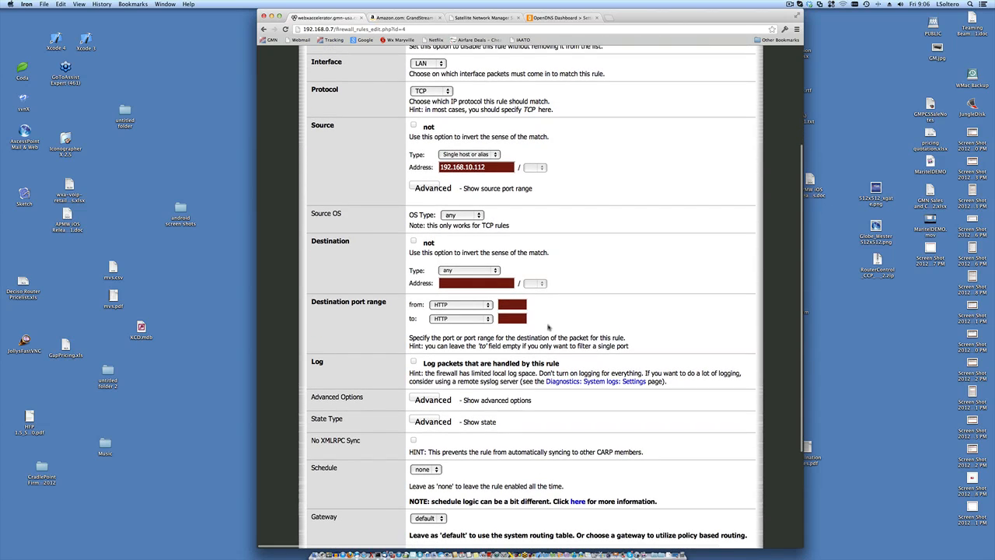
{"action": "scroll", "coordinate": [549, 328], "scroll_direction": "up", "scroll_amount": 10}
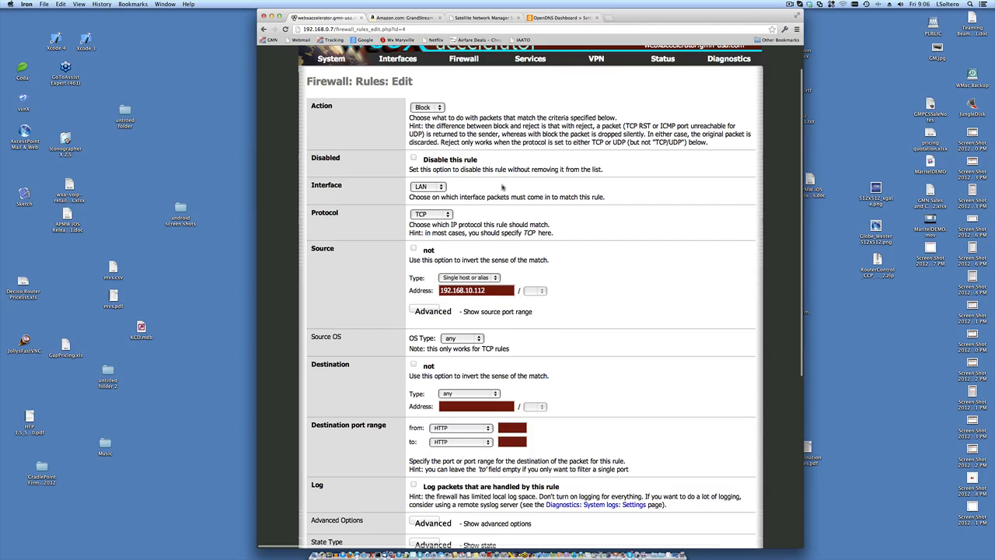
- Show the test rule's Action choices: Pass, Block and Reject
{"action": "left_click", "coordinate": [440, 109]}
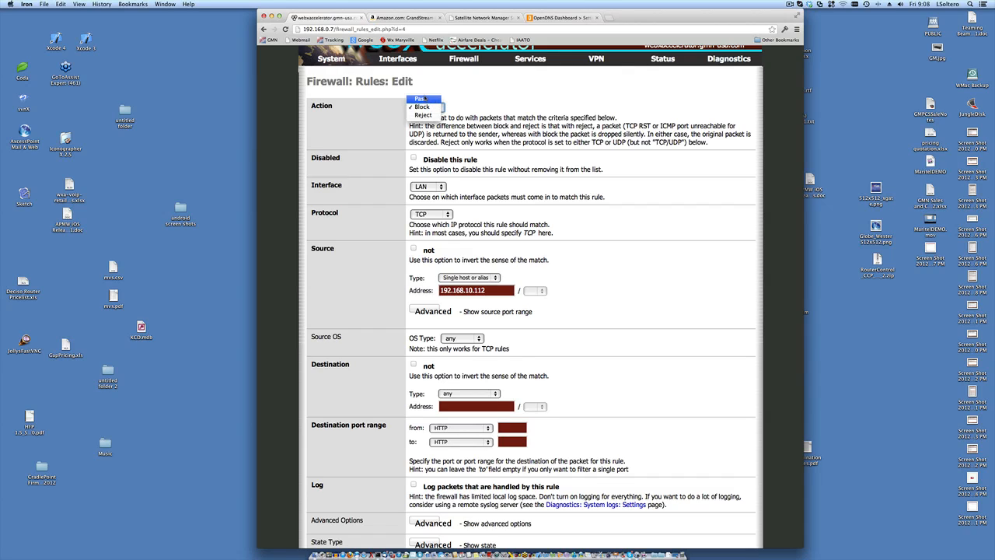
{"action": "left_click", "coordinate": [537, 116]}
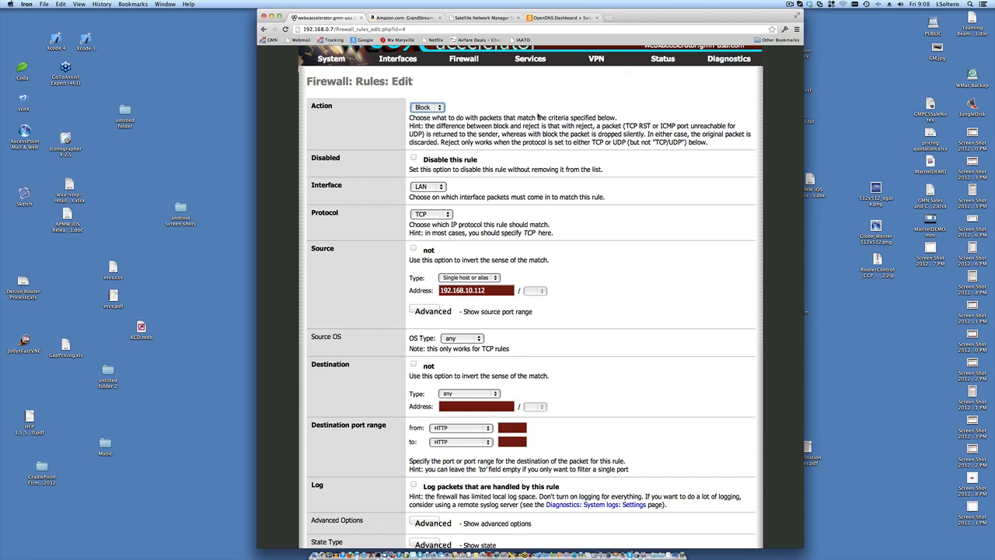
{"action": "scroll", "coordinate": [537, 116], "scroll_direction": "down", "scroll_amount": 2}
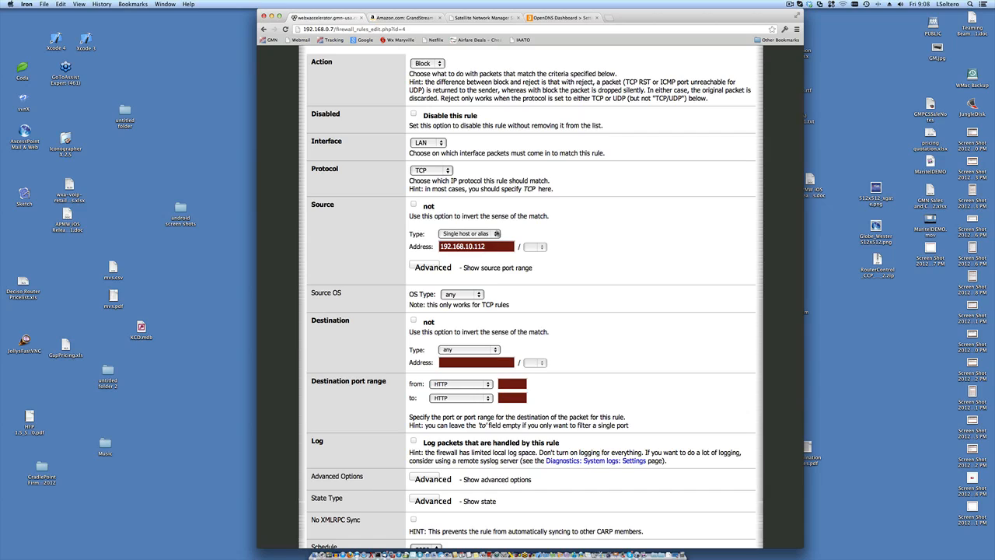
{"action": "left_click", "coordinate": [497, 234]}
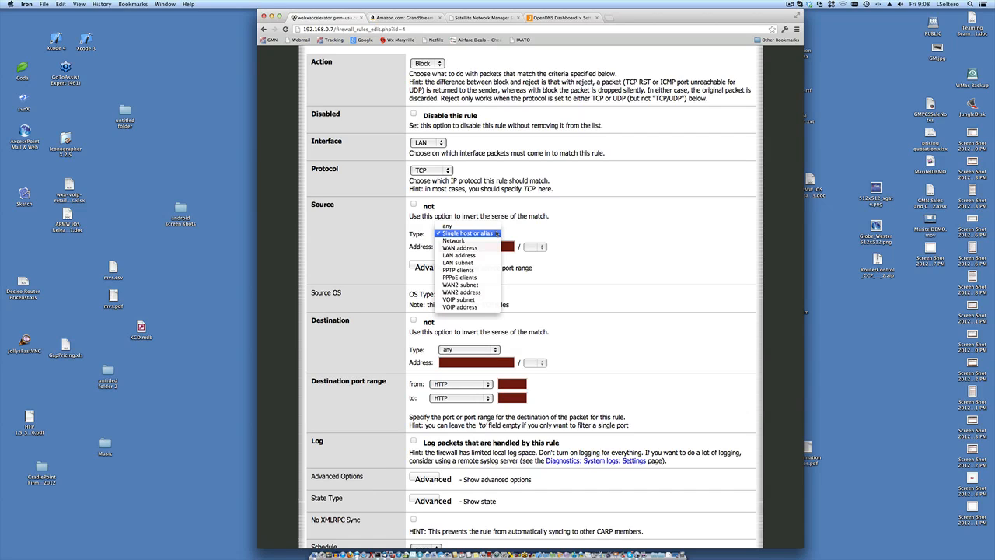
{"action": "left_click", "coordinate": [595, 270]}
{"action": "scroll", "coordinate": [595, 270], "scroll_direction": "down", "scroll_amount": 3}
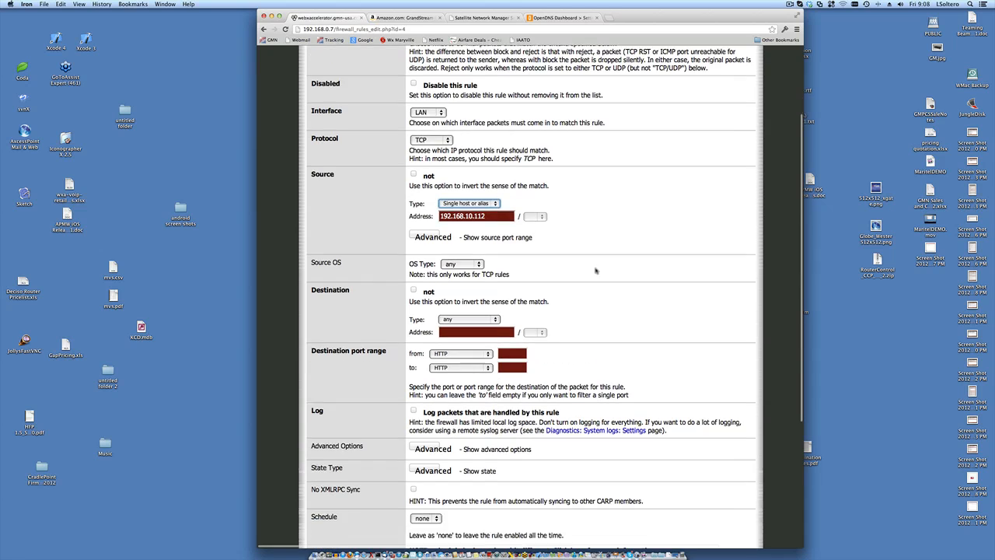
{"action": "left_click", "coordinate": [493, 304]}
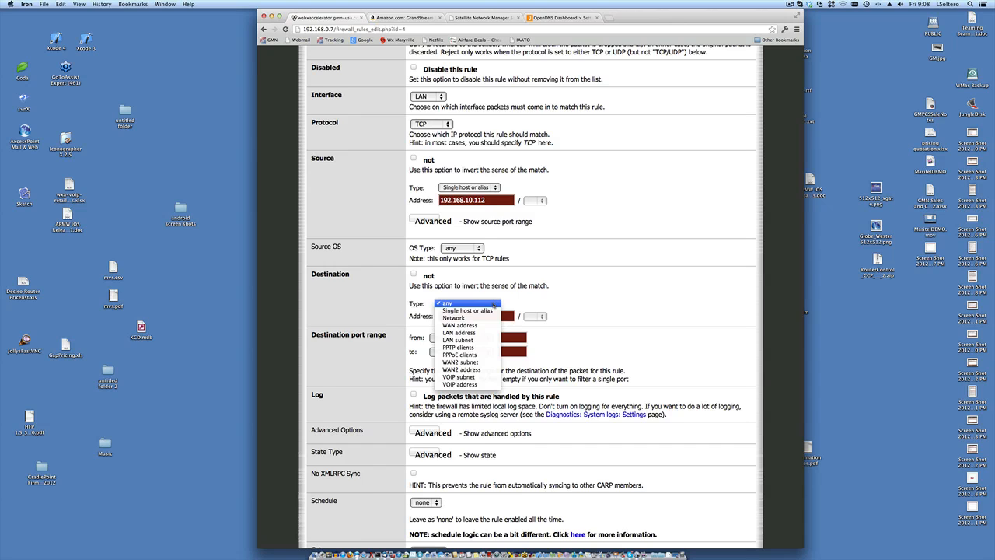
{"action": "left_click", "coordinate": [632, 272]}
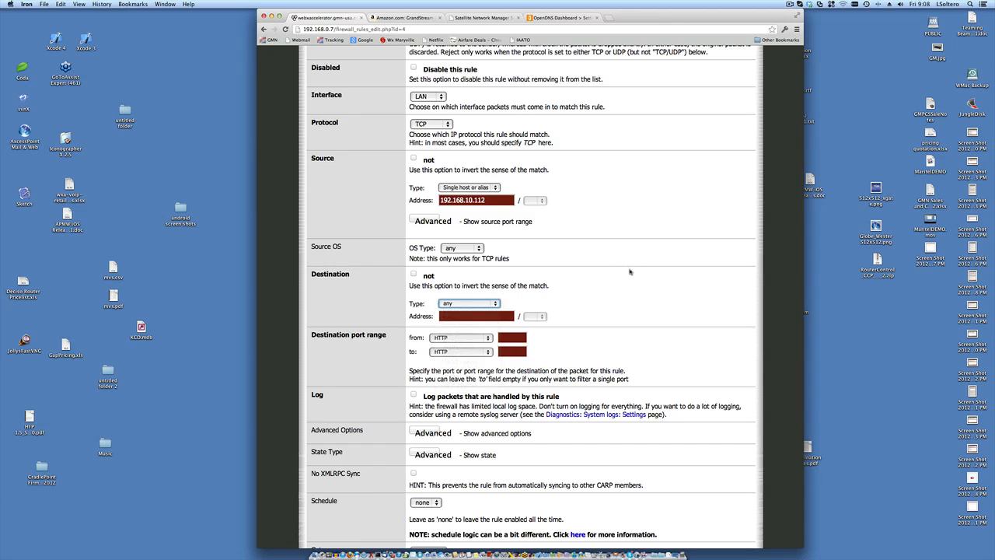
{"action": "scroll", "coordinate": [642, 301], "scroll_direction": "down", "scroll_amount": 2}
{"action": "scroll", "coordinate": [642, 305], "scroll_direction": "down", "scroll_amount": 1}
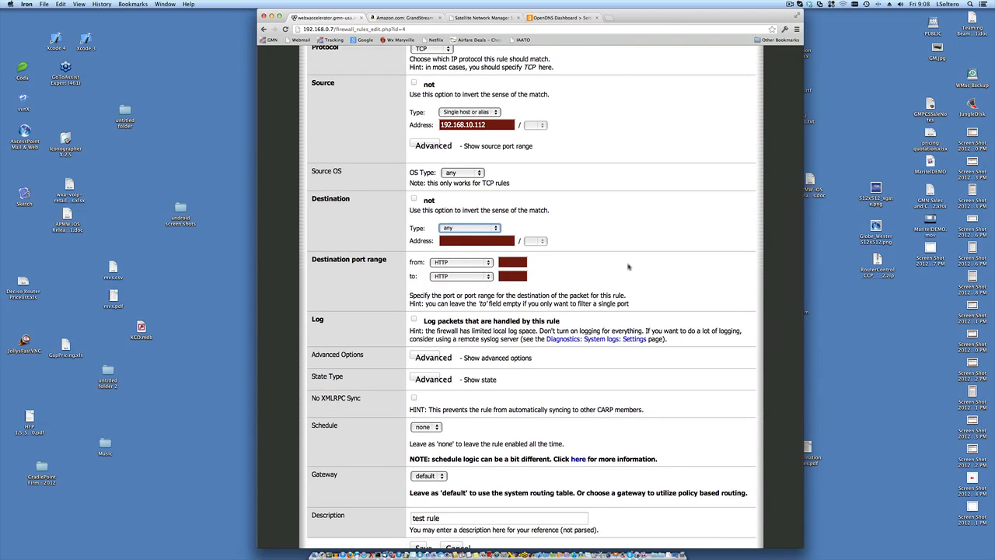
{"action": "scroll", "coordinate": [626, 267], "scroll_direction": "up", "scroll_amount": 2}
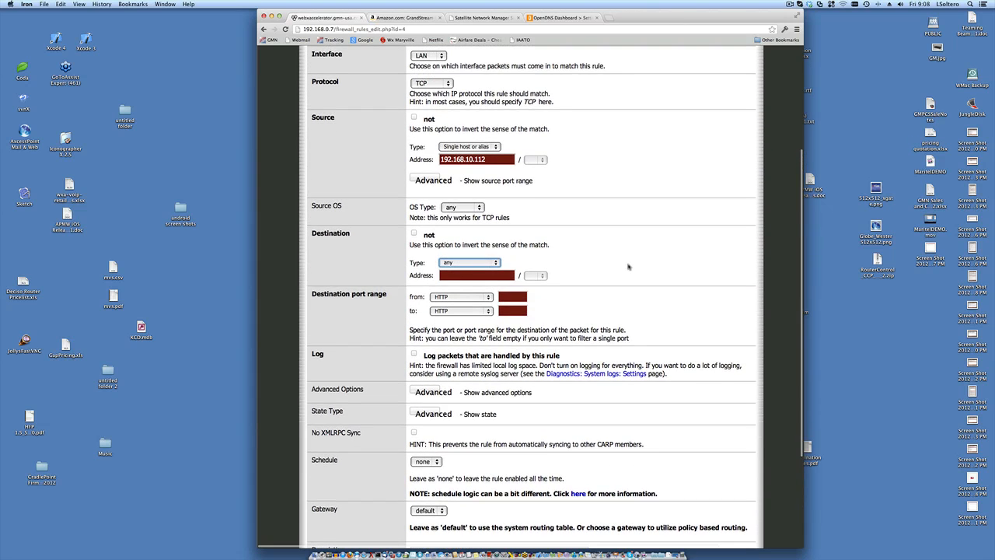
{"action": "scroll", "coordinate": [628, 267], "scroll_direction": "down", "scroll_amount": 3}
{"action": "scroll", "coordinate": [544, 218], "scroll_direction": "up", "scroll_amount": 8}
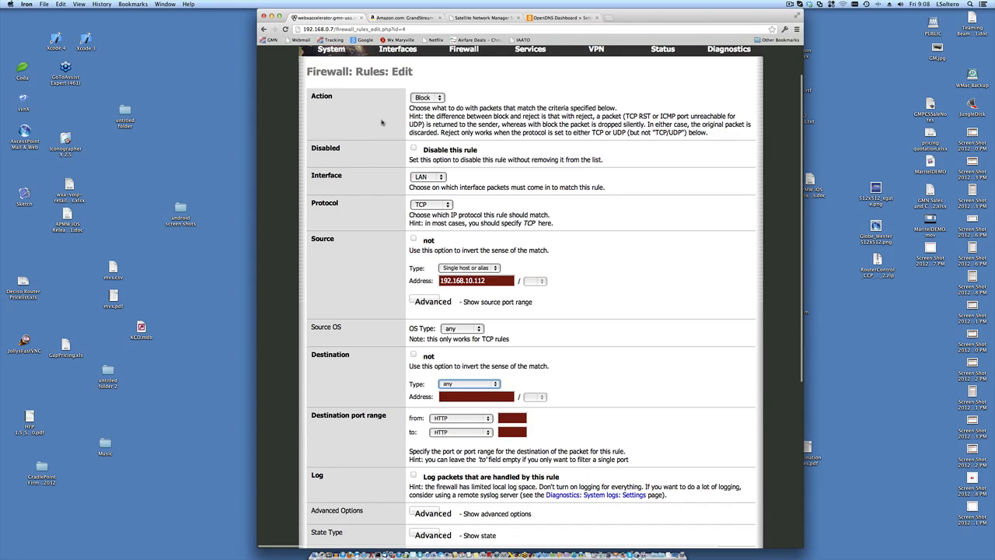
{"action": "scroll", "coordinate": [382, 122], "scroll_direction": "up", "scroll_amount": 2}
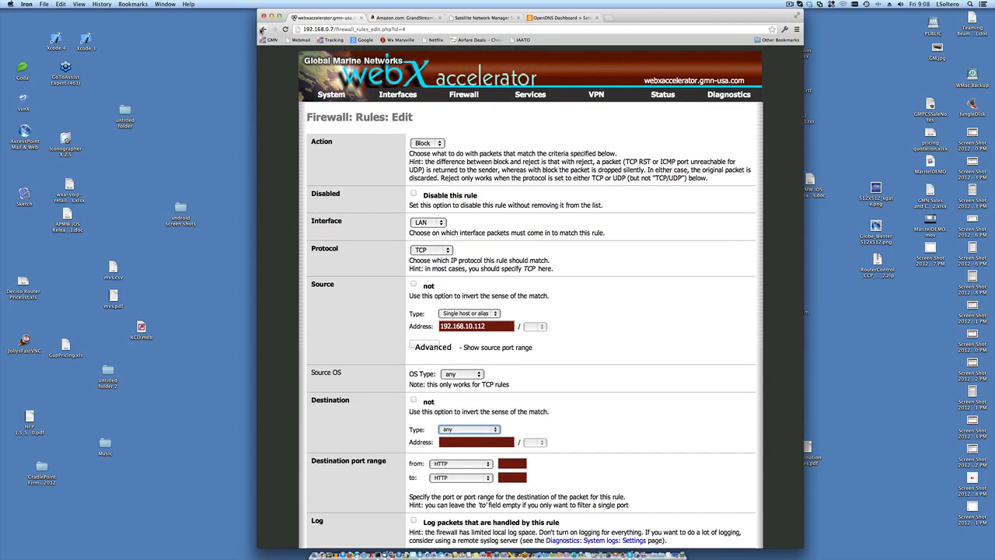
- Reopen the test rule briefly, then return unchanged to the LAN Firewall: Rules list
{"action": "left_click", "coordinate": [262, 30]}
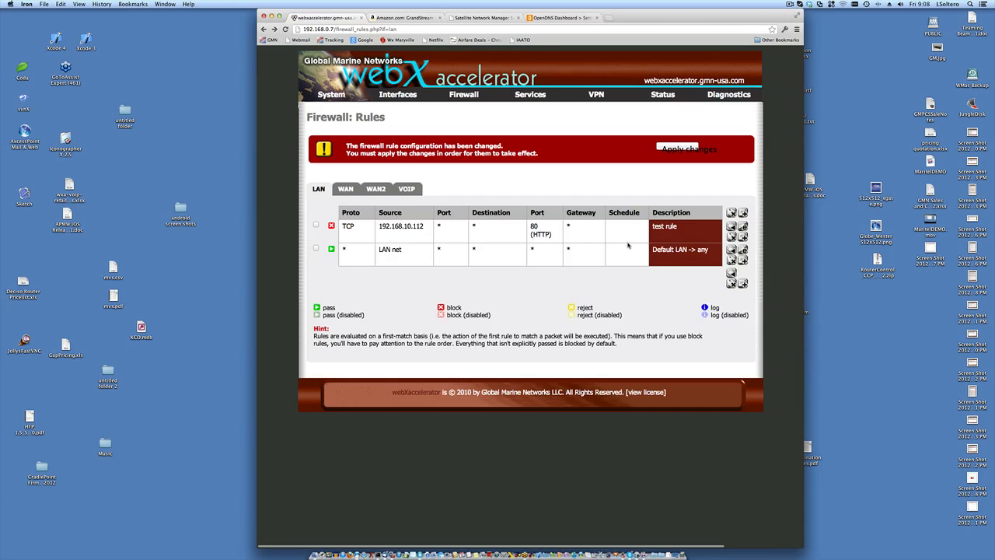
{"action": "double_click", "coordinate": [347, 228]}
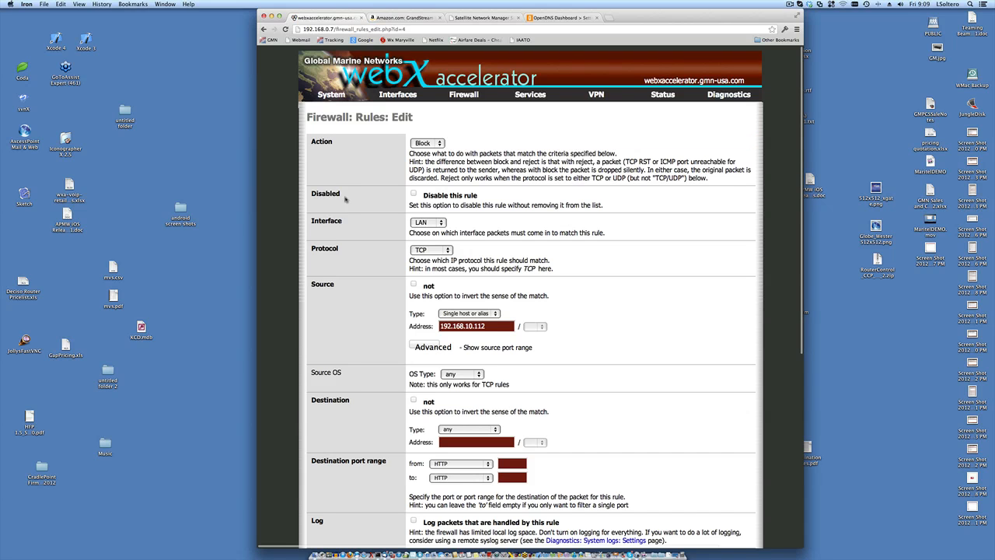
{"action": "left_click", "coordinate": [263, 30]}
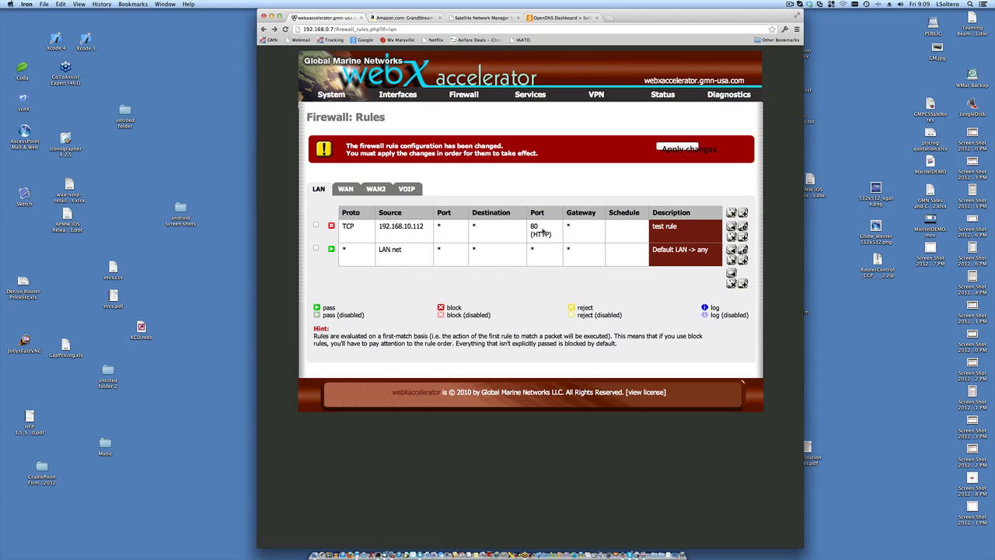
{"action": "left_click", "coordinate": [348, 189]}
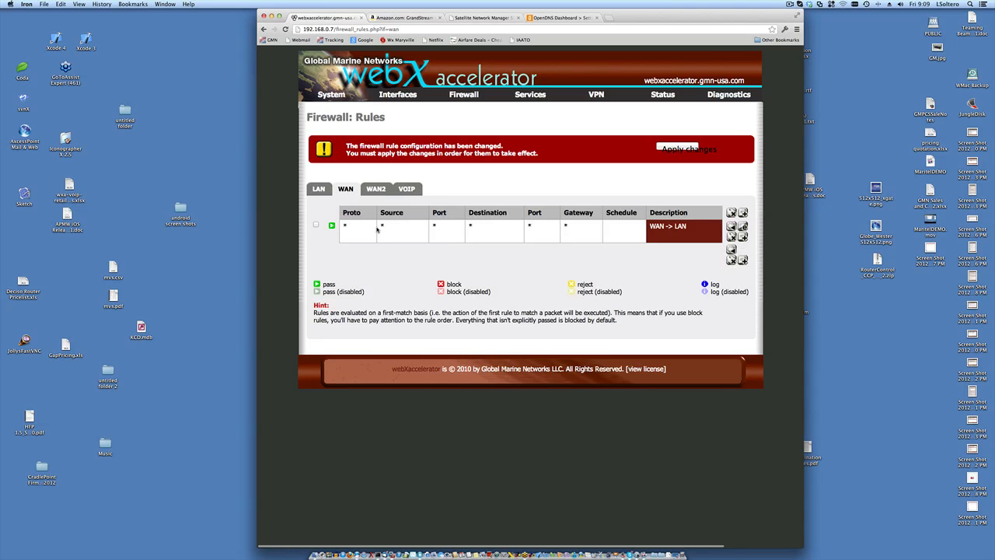
{"action": "left_click", "coordinate": [331, 226]}
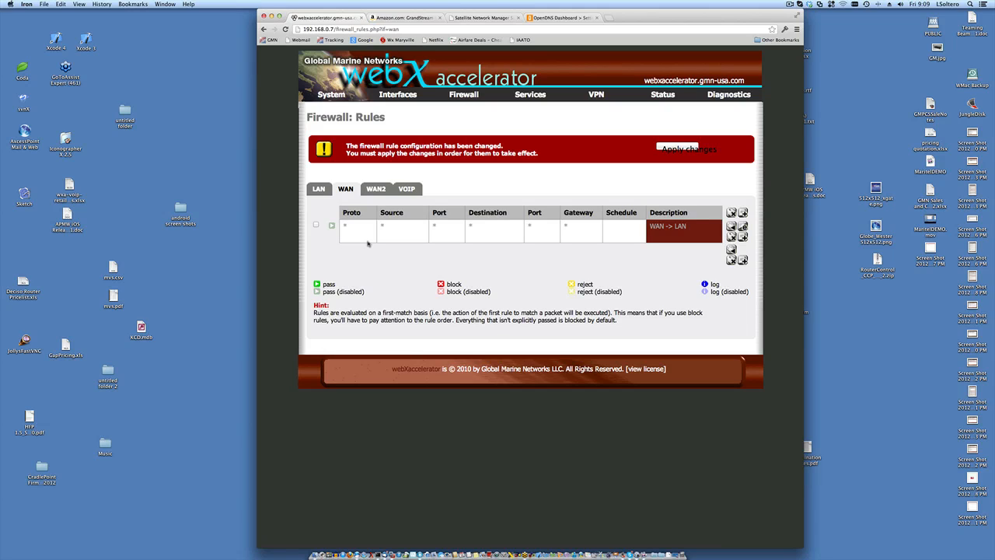
{"action": "left_click", "coordinate": [332, 225]}
{"action": "left_click", "coordinate": [319, 189]}
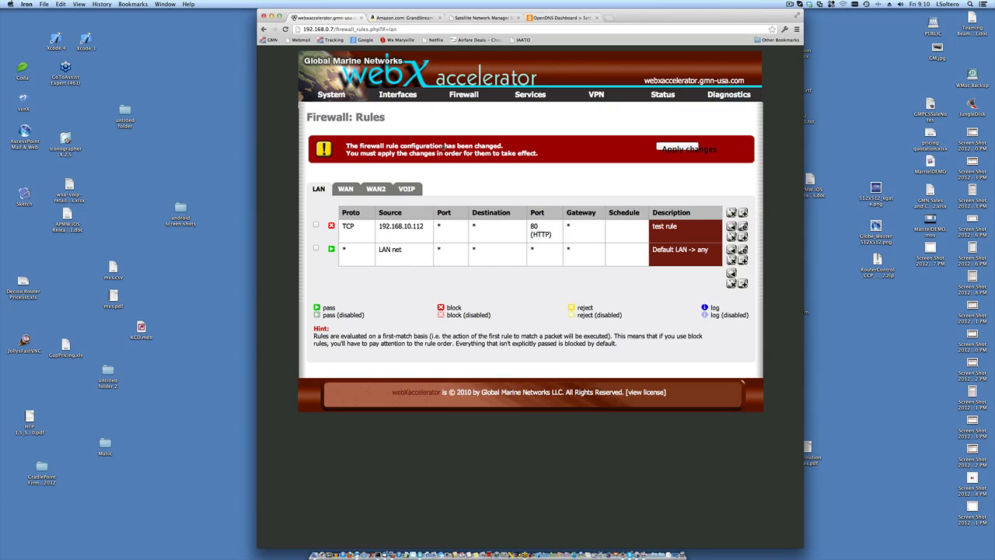
- Go to Firewall > Schedules and start a new blank schedule with its December 2012 calendar
{"action": "mouse_move", "coordinate": [462, 96]}
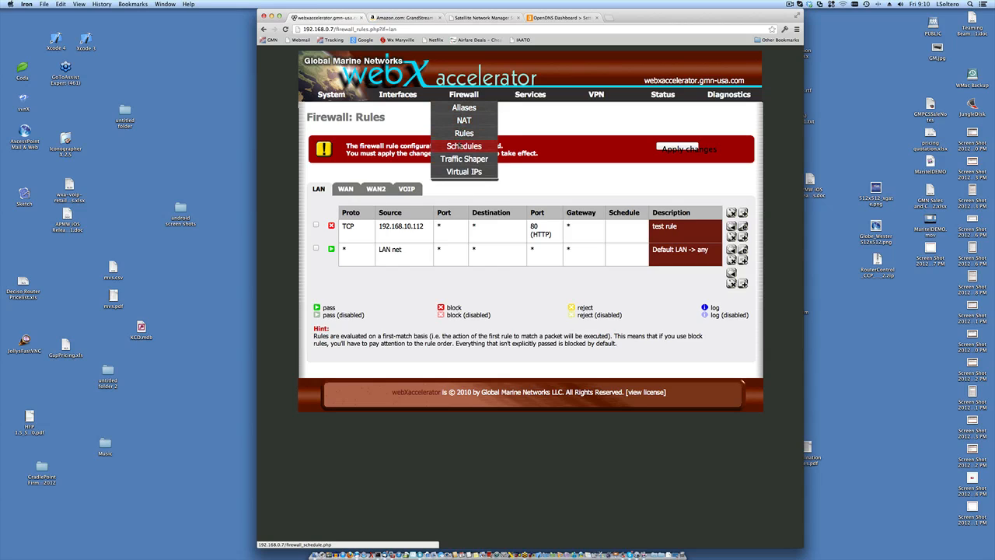
{"action": "left_click", "coordinate": [460, 146]}
{"action": "left_click", "coordinate": [749, 155]}
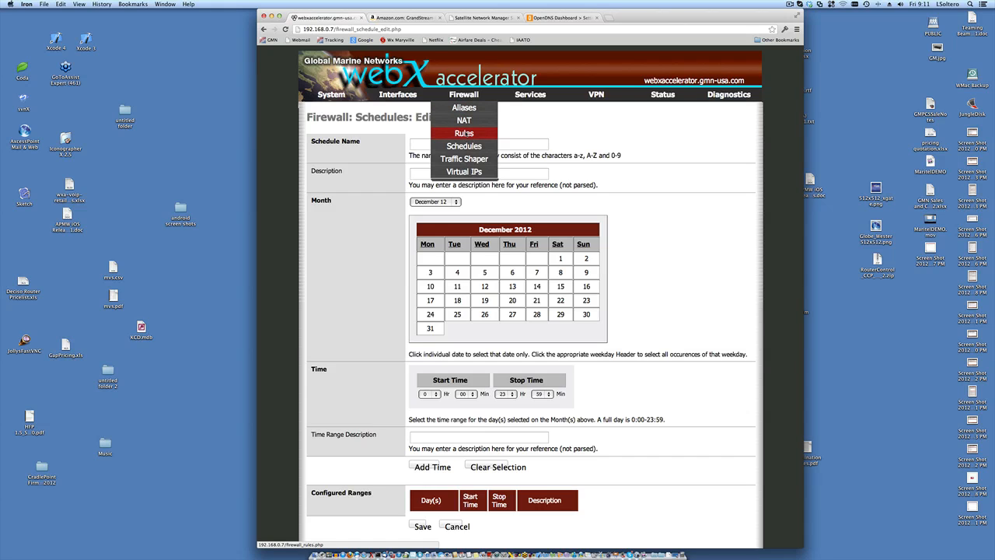
{"action": "left_click", "coordinate": [465, 134]}
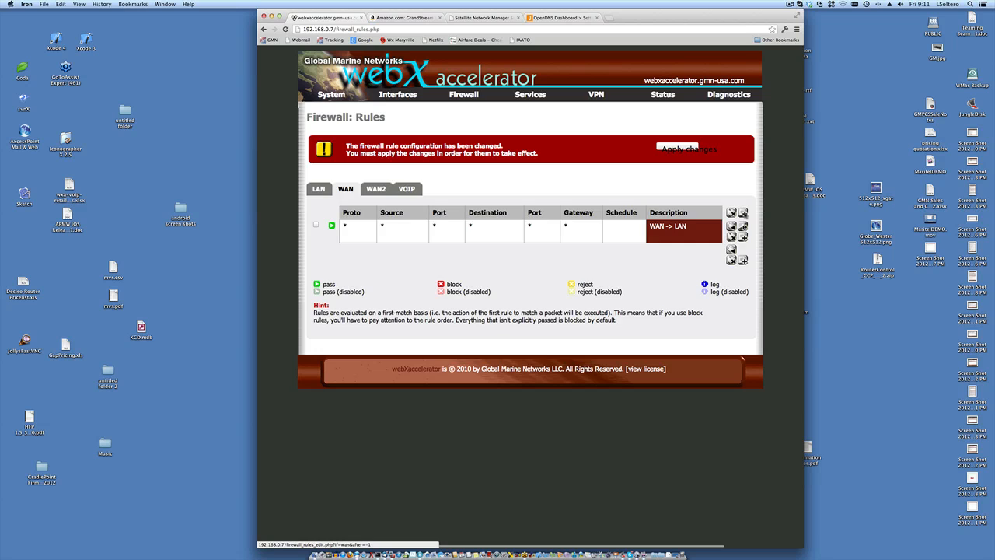
{"action": "left_click", "coordinate": [744, 214]}
{"action": "scroll", "coordinate": [673, 238], "scroll_direction": "down", "scroll_amount": 3}
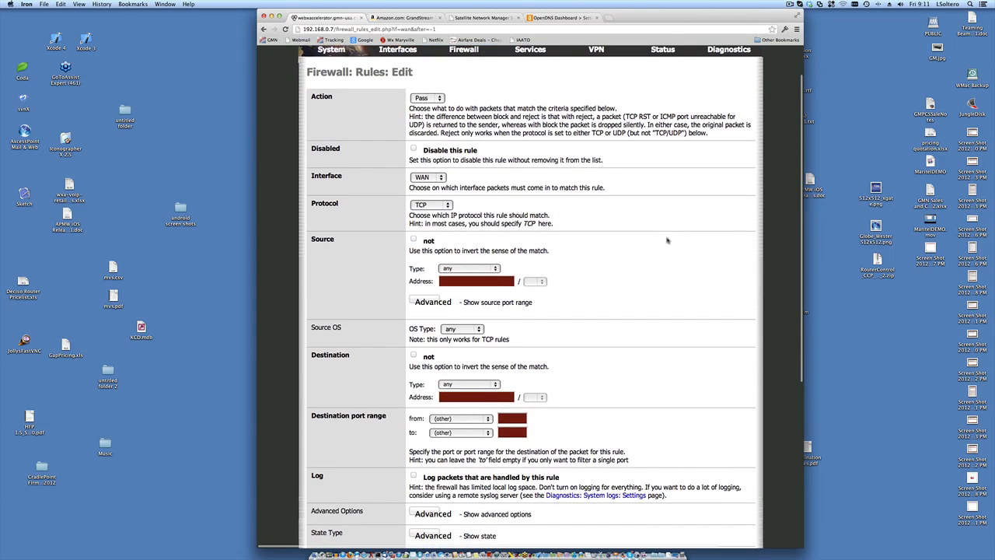
{"action": "scroll", "coordinate": [666, 241], "scroll_direction": "down", "scroll_amount": 5}
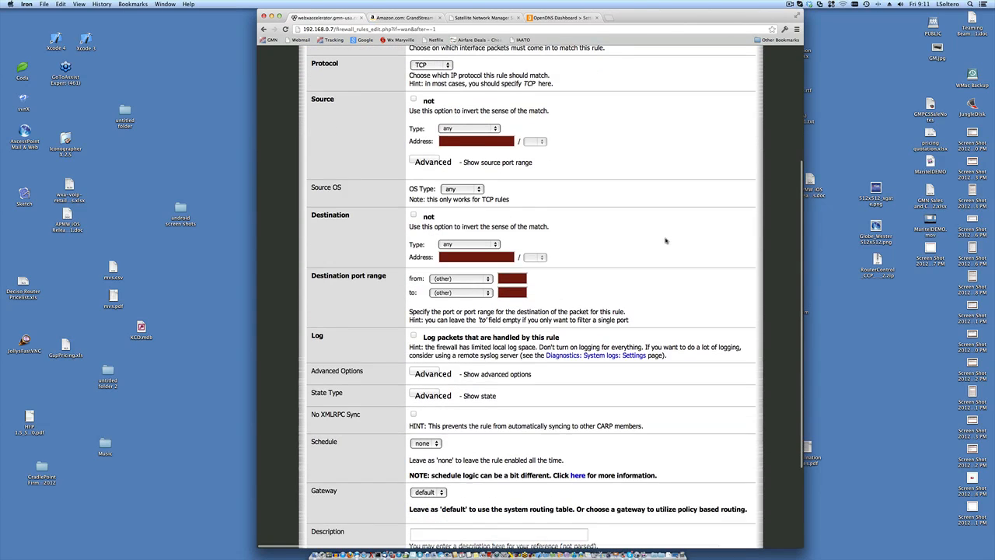
{"action": "scroll", "coordinate": [666, 241], "scroll_direction": "up", "scroll_amount": 5}
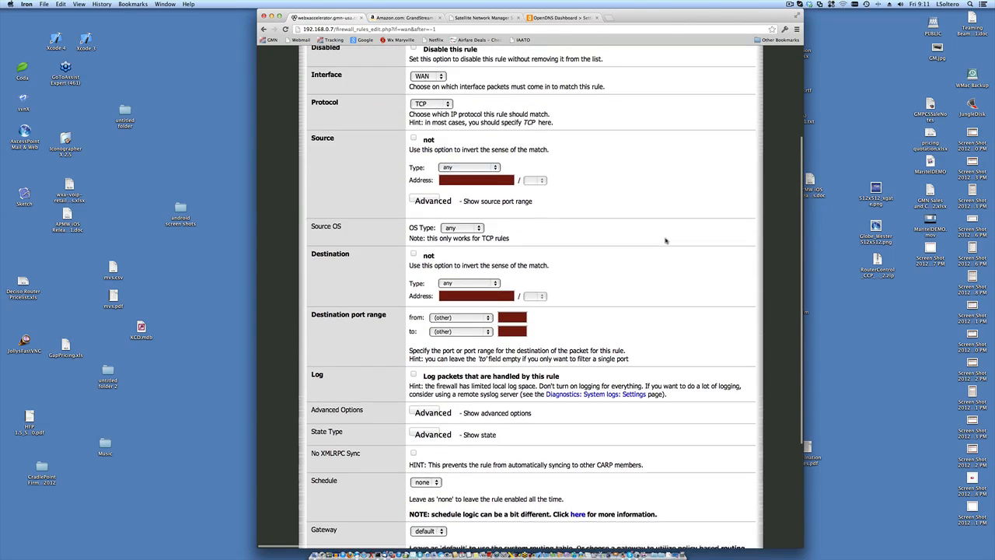
{"action": "scroll", "coordinate": [666, 241], "scroll_direction": "up", "scroll_amount": 1}
{"action": "scroll", "coordinate": [666, 241], "scroll_direction": "down", "scroll_amount": 1}
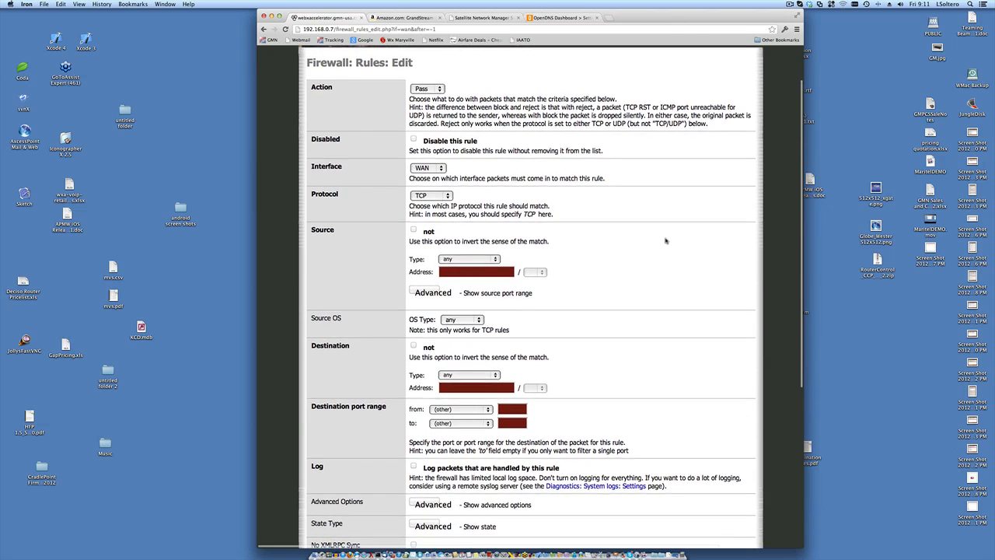
{"action": "scroll", "coordinate": [666, 241], "scroll_direction": "down", "scroll_amount": 2}
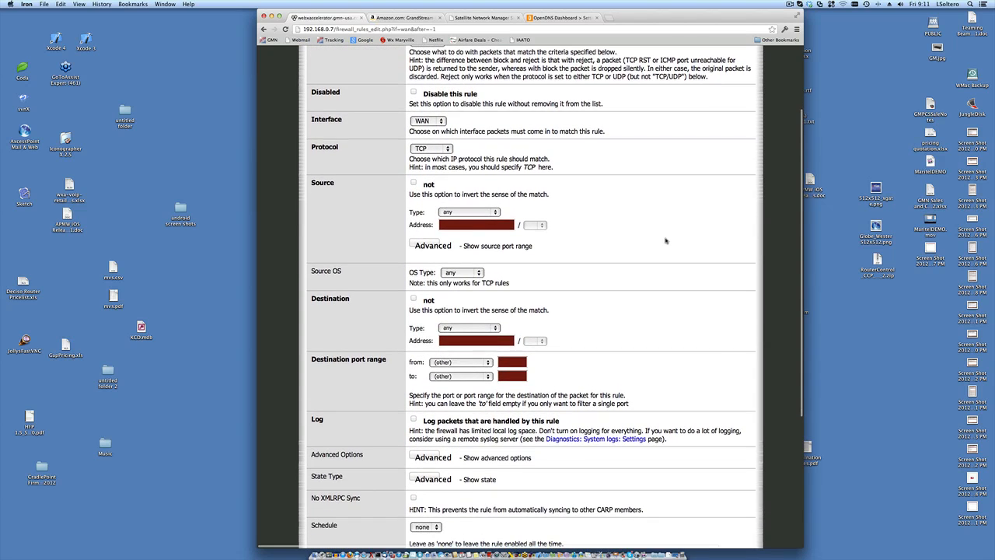
{"action": "scroll", "coordinate": [666, 241], "scroll_direction": "down", "scroll_amount": 5}
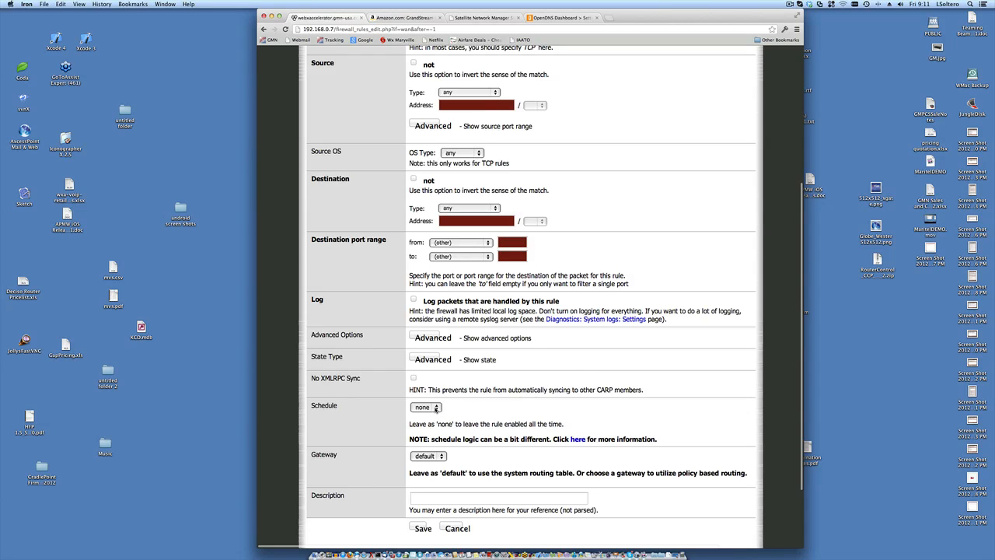
{"action": "left_click", "coordinate": [435, 409]}
{"action": "left_click", "coordinate": [476, 408]}
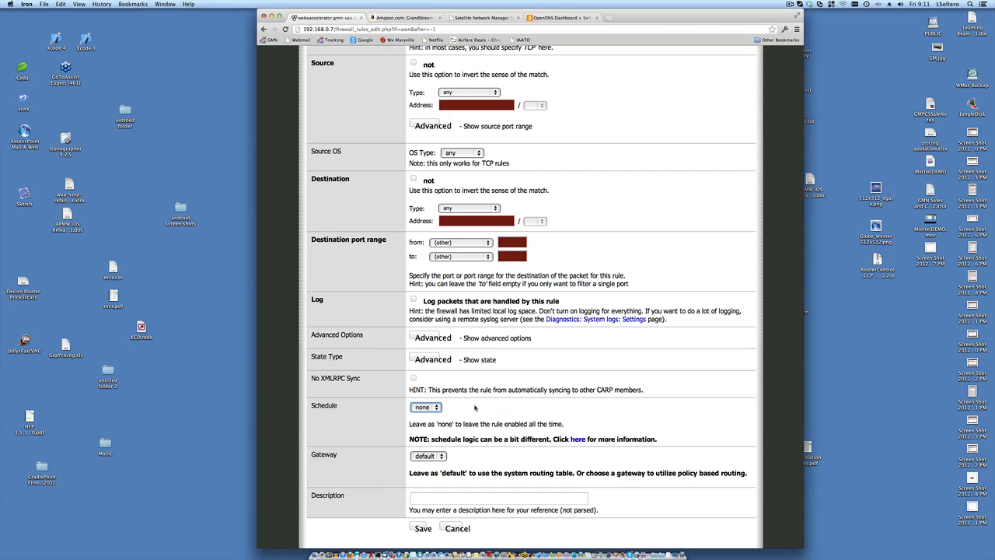
{"action": "scroll", "coordinate": [475, 407], "scroll_direction": "down", "scroll_amount": 2}
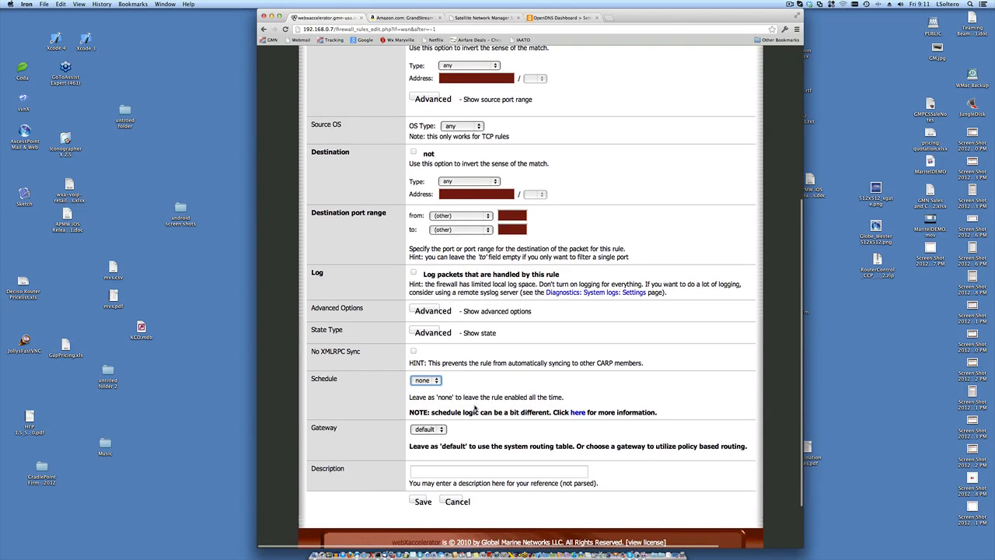
{"action": "left_click", "coordinate": [442, 429]}
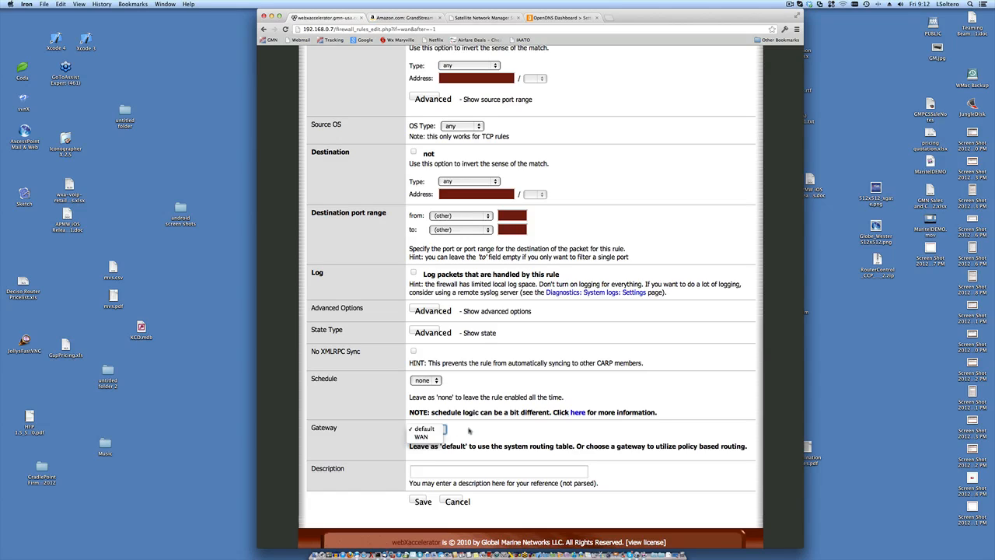
{"action": "left_click", "coordinate": [469, 430]}
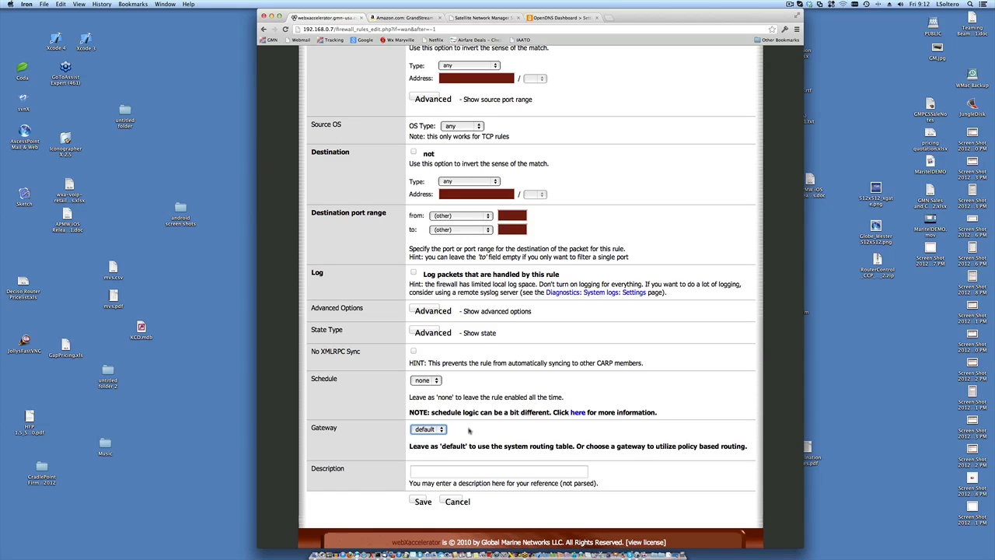
{"action": "left_click", "coordinate": [440, 429]}
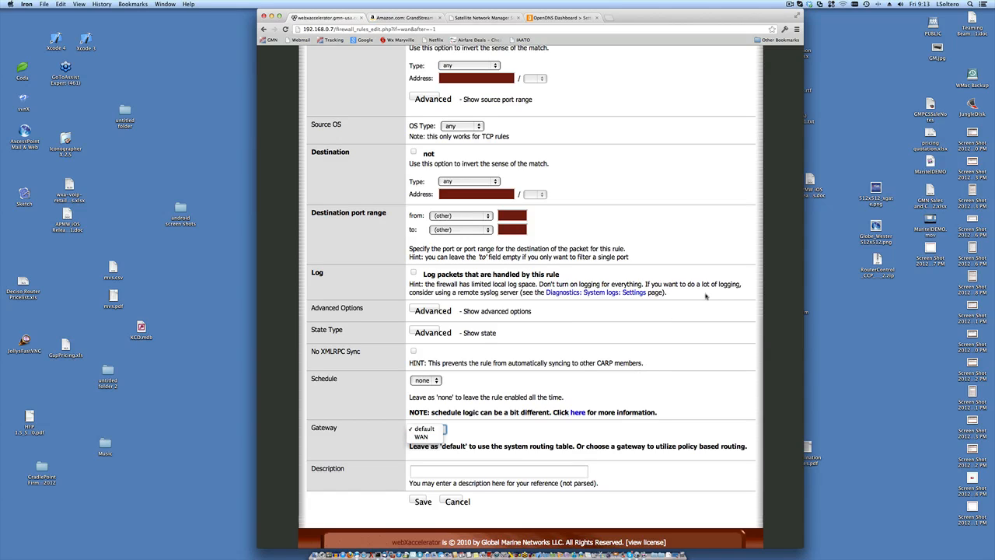
{"action": "left_click", "coordinate": [644, 457]}
{"action": "scroll", "coordinate": [649, 459], "scroll_direction": "up", "scroll_amount": 6}
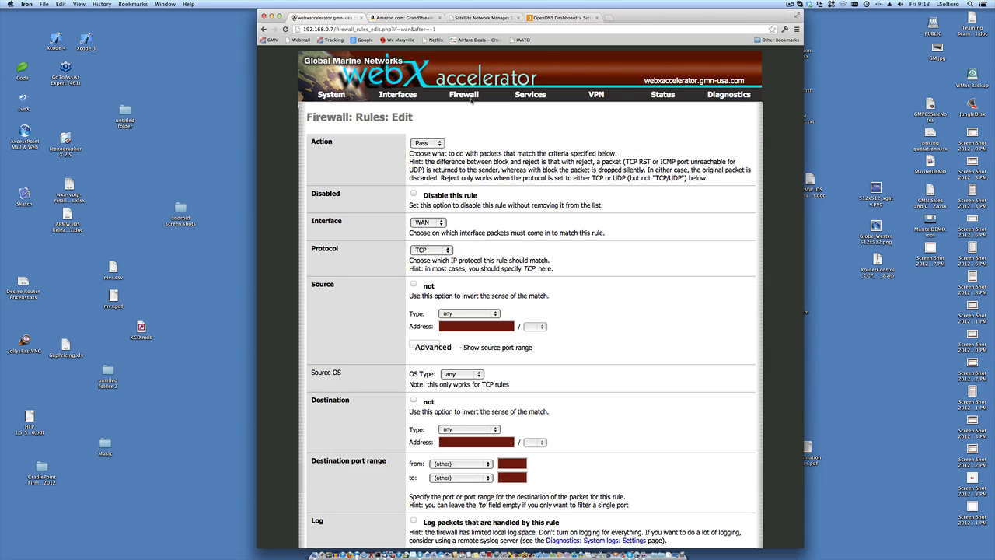
- Scroll through the unsaved WAN Pass rule and bring up the Services menu
{"action": "mouse_move", "coordinate": [471, 101]}
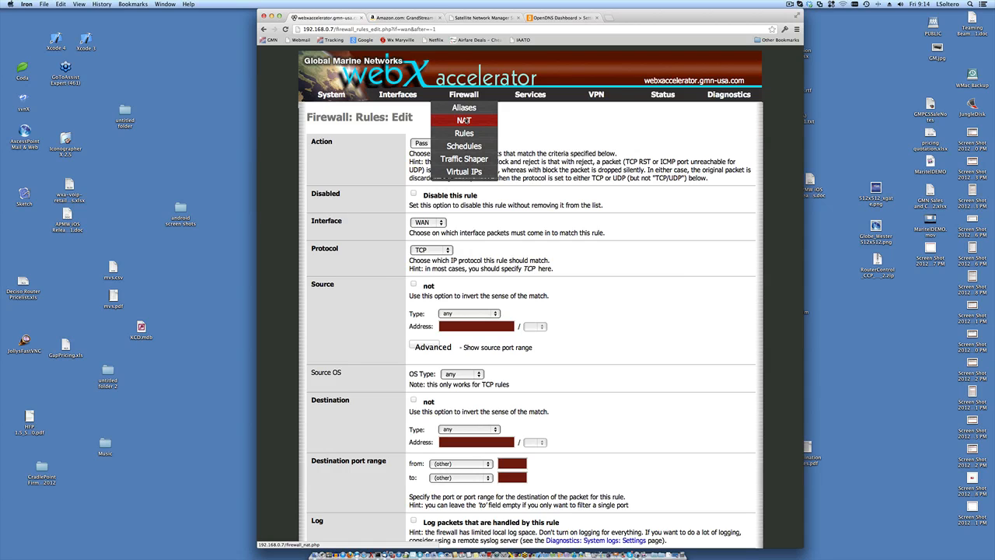
{"action": "scroll", "coordinate": [687, 282], "scroll_direction": "down", "scroll_amount": 5}
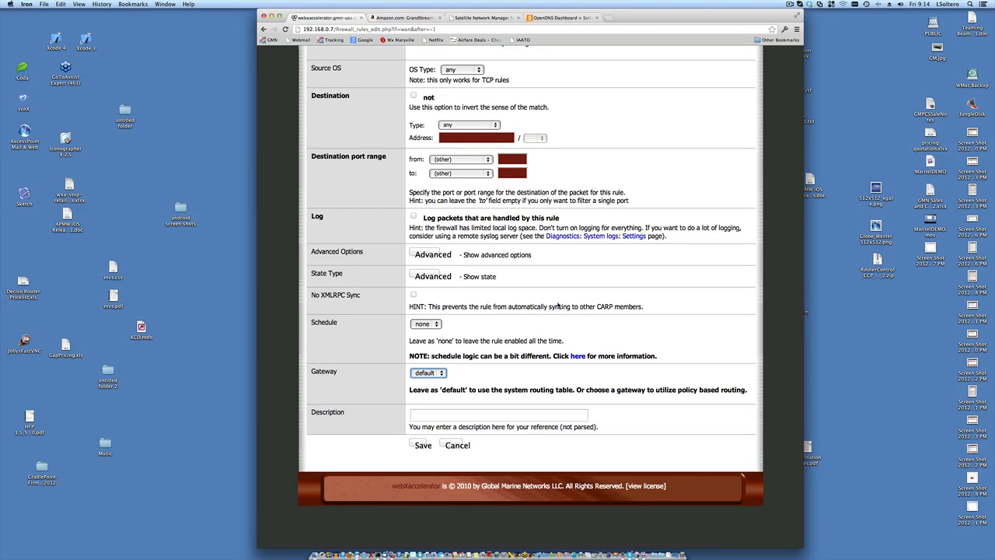
{"action": "scroll", "coordinate": [558, 305], "scroll_direction": "up", "scroll_amount": 2}
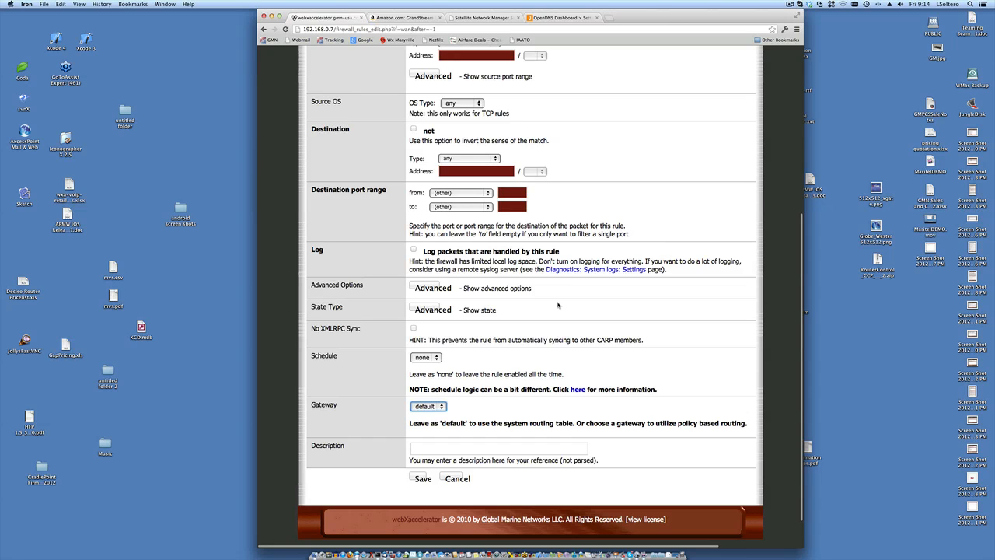
{"action": "scroll", "coordinate": [557, 305], "scroll_direction": "up", "scroll_amount": 8}
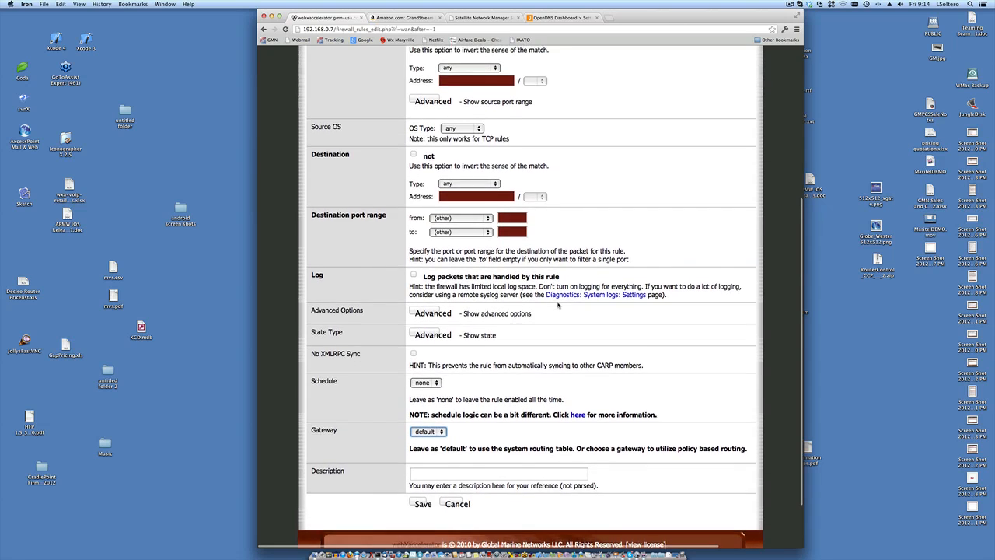
{"action": "scroll", "coordinate": [557, 306], "scroll_direction": "up", "scroll_amount": 1}
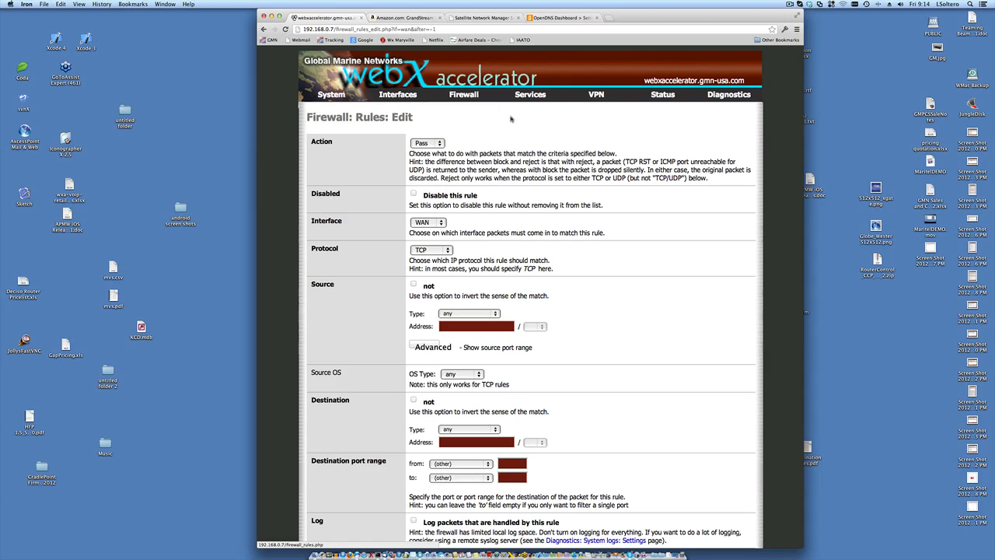
{"action": "mouse_move", "coordinate": [525, 95]}
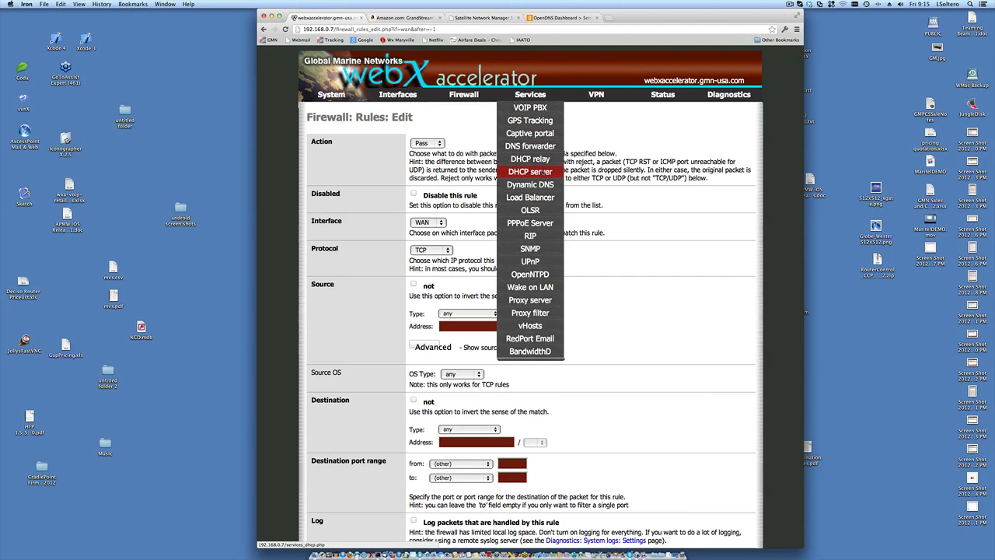
- Open Services > DHCP server, review the 192.168.10.10–192.168.10.199 range, and focus the first DNS field
{"action": "left_click", "coordinate": [542, 172]}
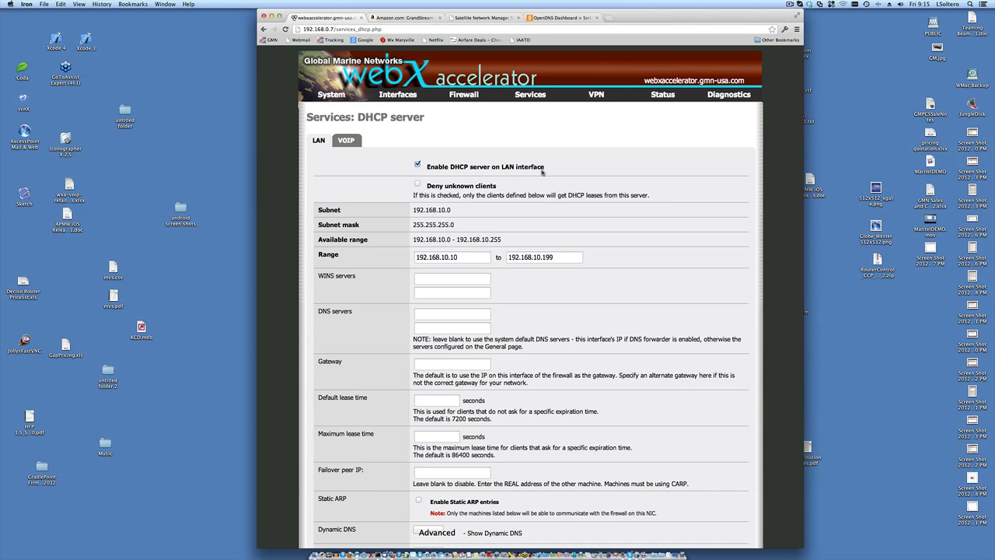
{"action": "scroll", "coordinate": [542, 172], "scroll_direction": "down", "scroll_amount": 2}
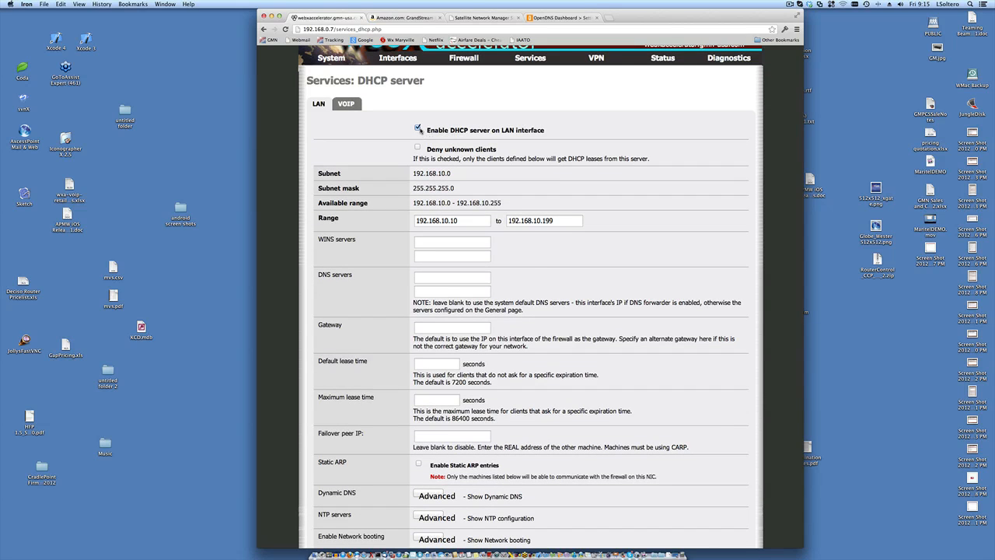
{"action": "scroll", "coordinate": [635, 171], "scroll_direction": "down", "scroll_amount": 1}
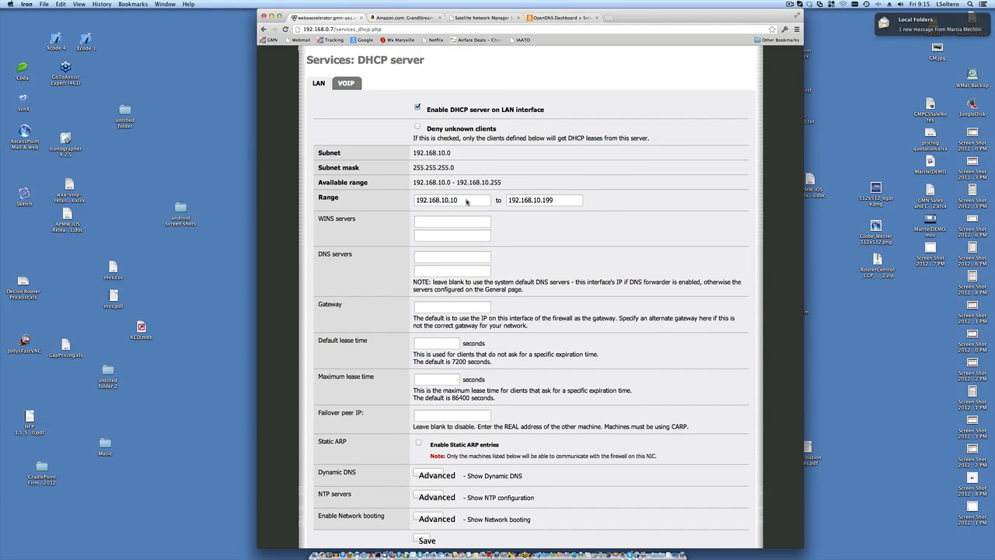
{"action": "scroll", "coordinate": [588, 217], "scroll_direction": "down", "scroll_amount": 2}
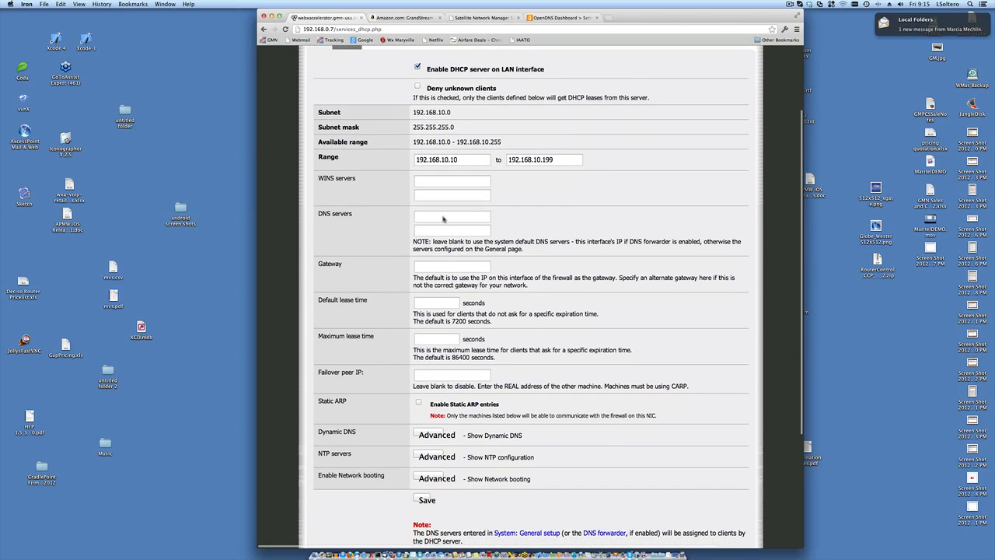
{"action": "left_click", "coordinate": [443, 219]}
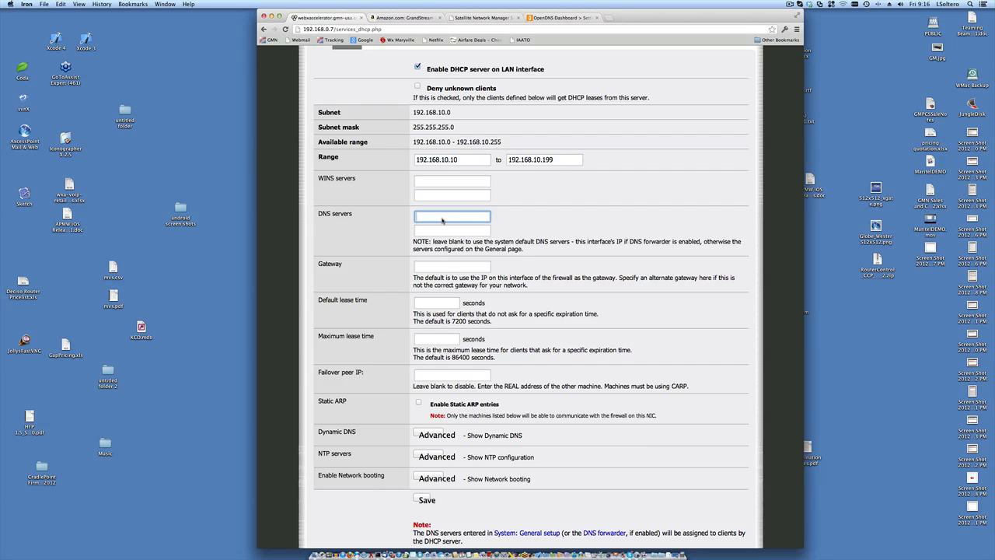
- Review the empty DHCP gateway, lease time and static mapping settings, then show the Services menu
{"action": "left_click", "coordinate": [444, 269]}
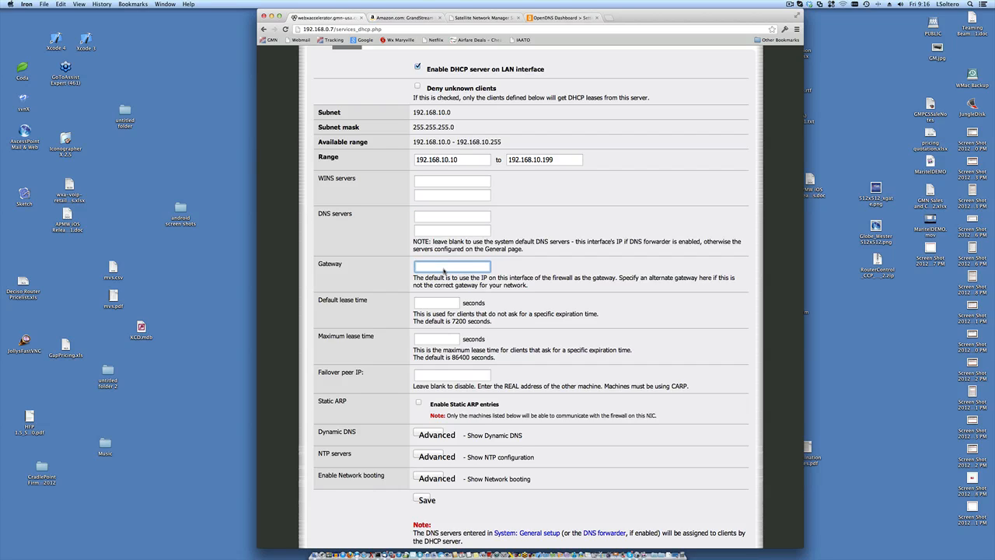
{"action": "scroll", "coordinate": [444, 271], "scroll_direction": "down", "scroll_amount": 3}
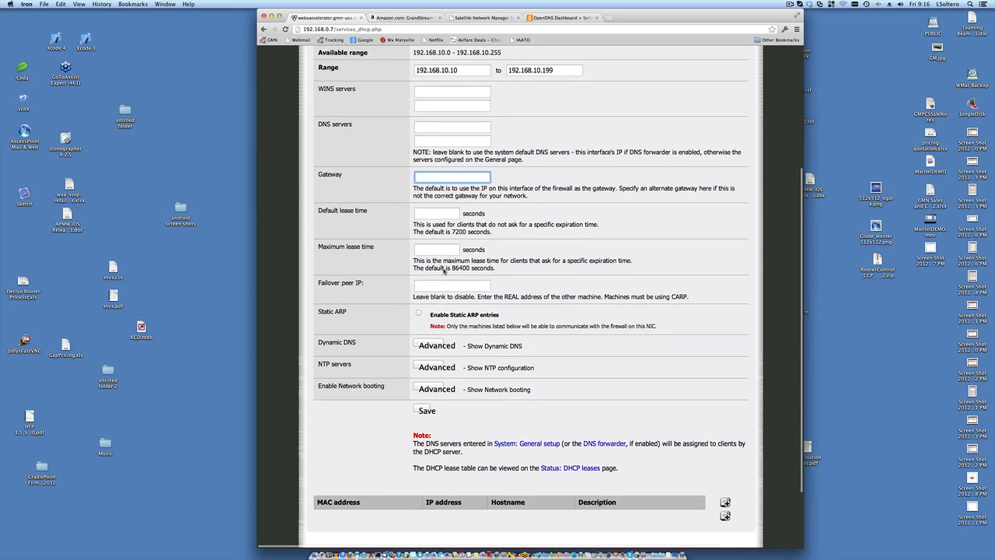
{"action": "scroll", "coordinate": [444, 271], "scroll_direction": "up", "scroll_amount": 5}
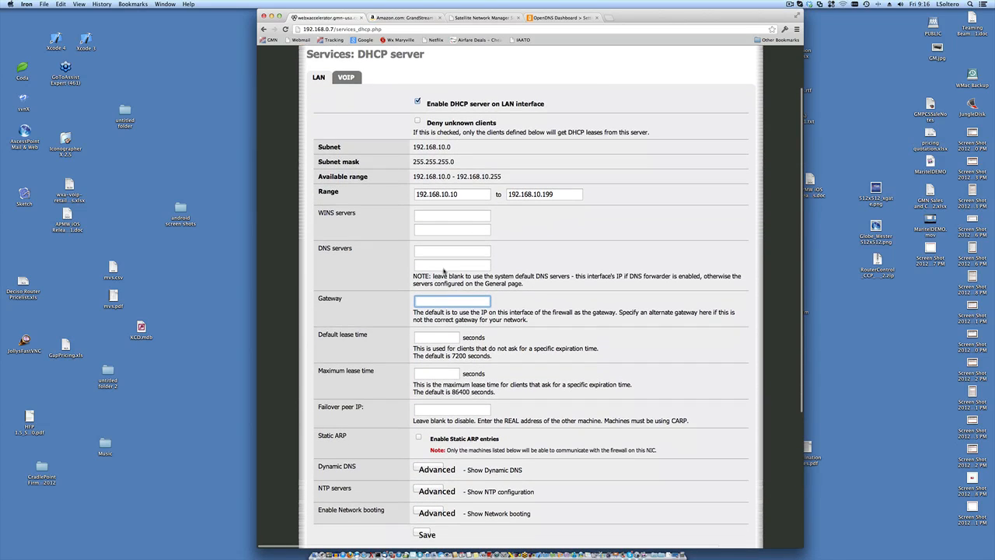
{"action": "scroll", "coordinate": [460, 191], "scroll_direction": "down", "scroll_amount": 10}
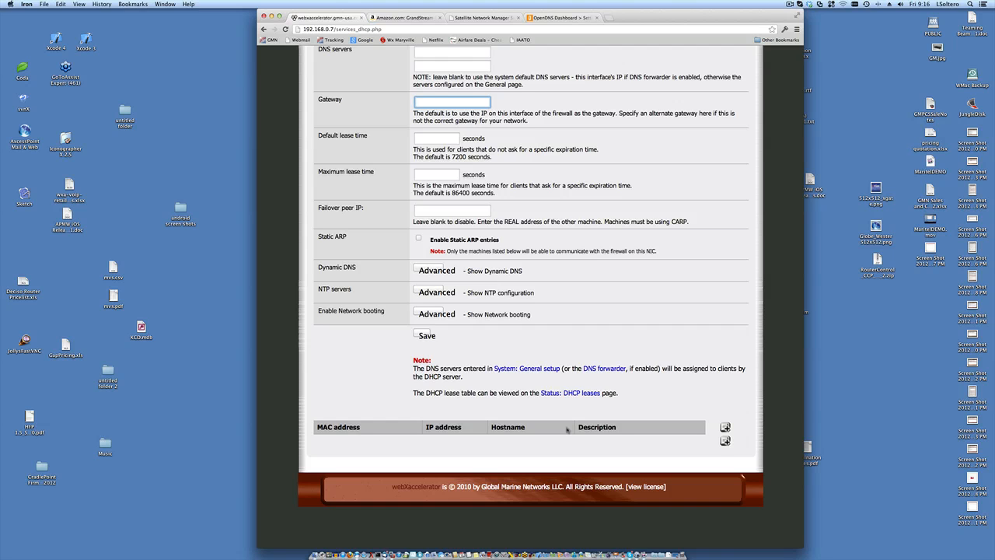
{"action": "scroll", "coordinate": [567, 427], "scroll_direction": "up", "scroll_amount": 8}
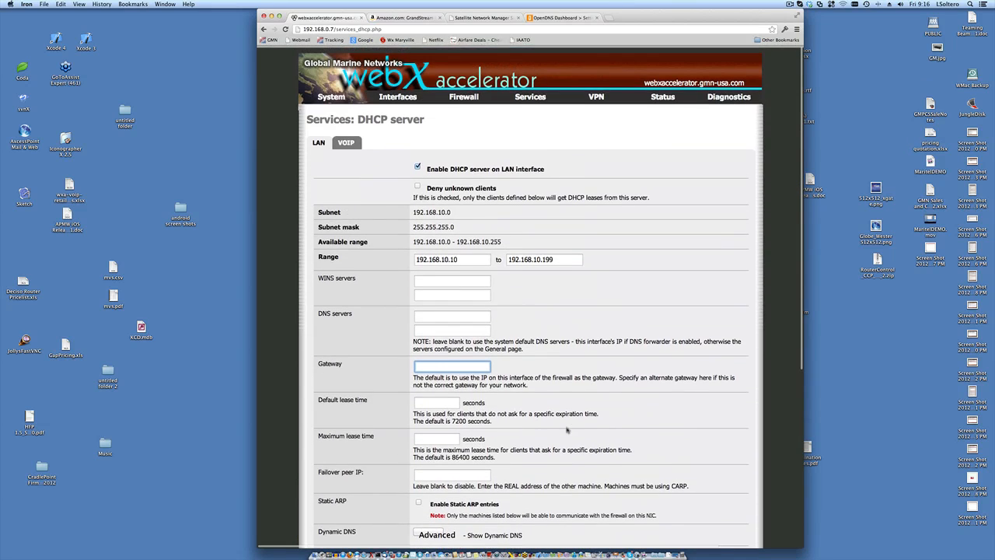
{"action": "scroll", "coordinate": [567, 429], "scroll_direction": "down", "scroll_amount": 8}
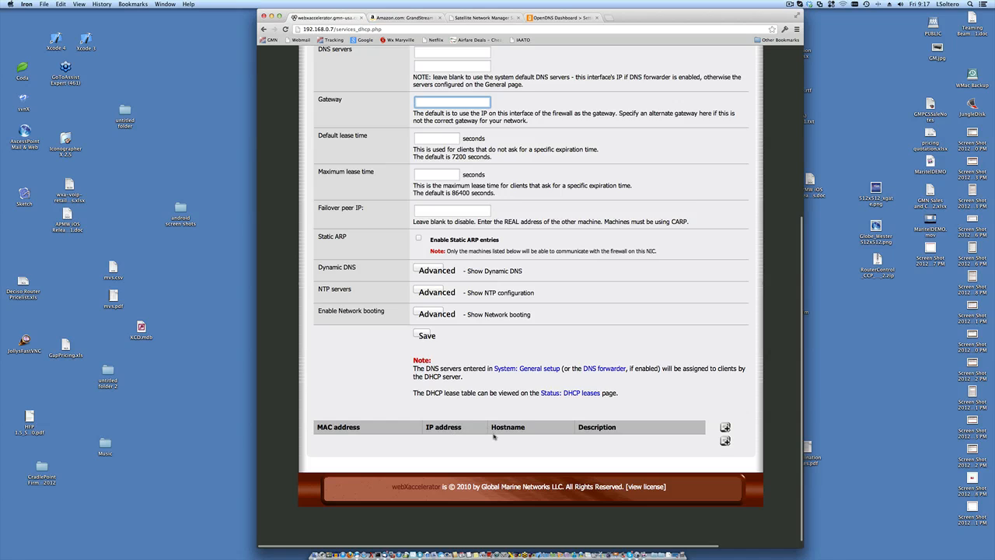
{"action": "scroll", "coordinate": [493, 437], "scroll_direction": "up", "scroll_amount": 8}
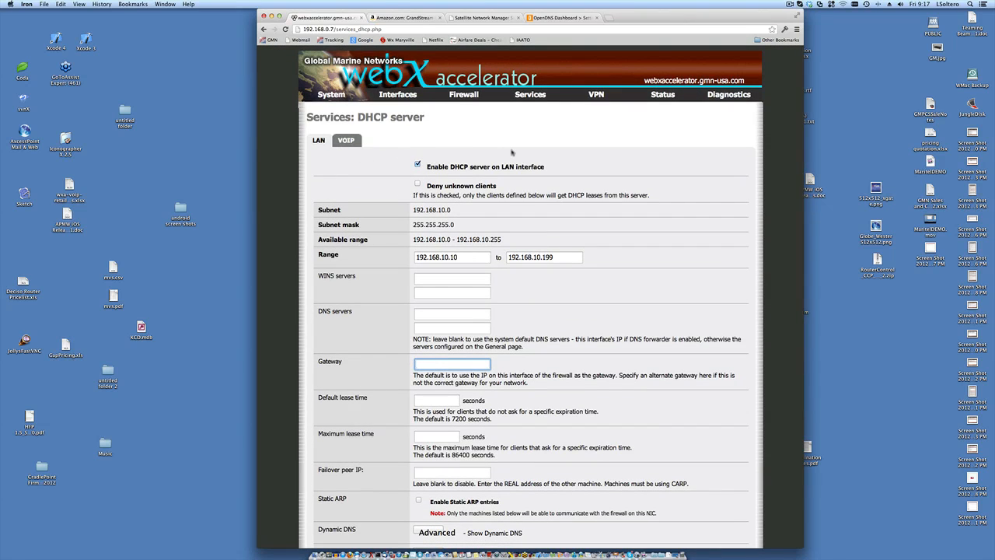
{"action": "mouse_move", "coordinate": [520, 96]}
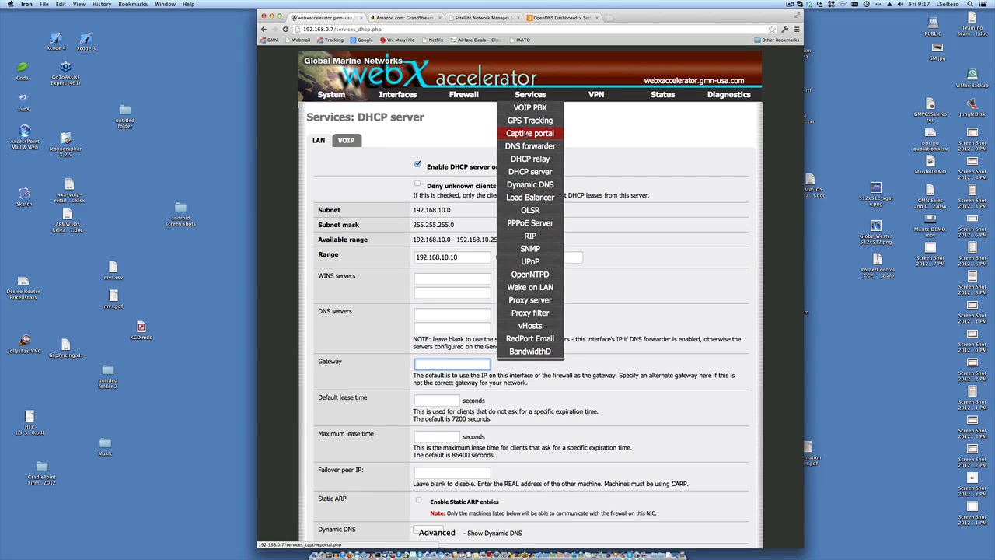
- Enable the captive portal on the LAN interface, leaving bandwidth limits at 512 Kbit/s
{"action": "left_click", "coordinate": [526, 133]}
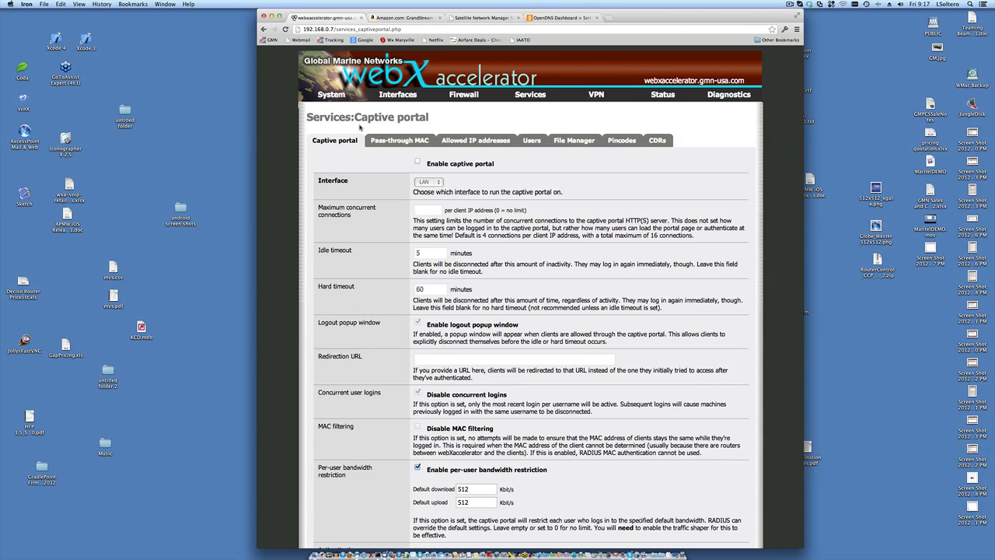
{"action": "left_click", "coordinate": [419, 162]}
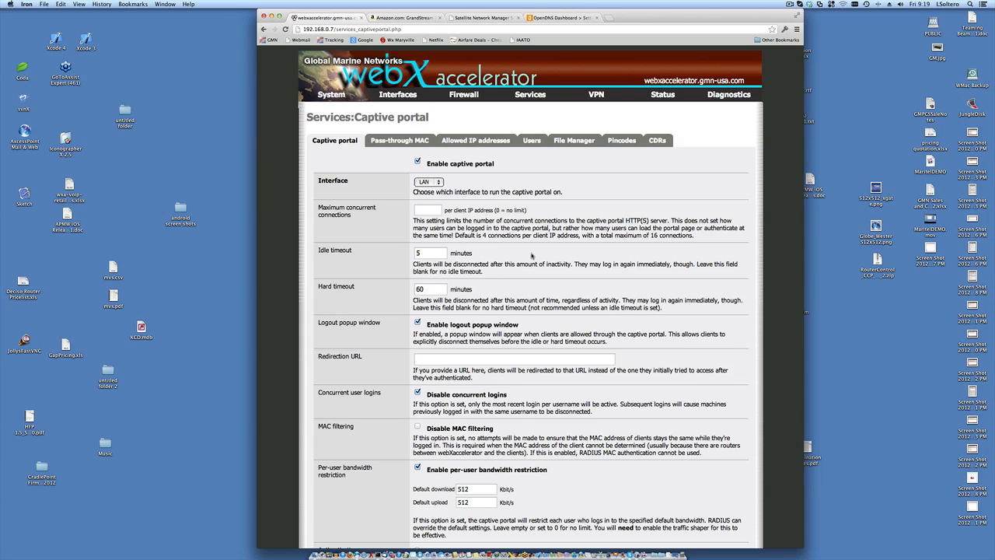
- Load gmn.gmn-usa.com in the OpenDNS tab and go to Purchase webXccelerator Pincodes
{"action": "scroll", "coordinate": [531, 255], "scroll_direction": "down", "scroll_amount": 2}
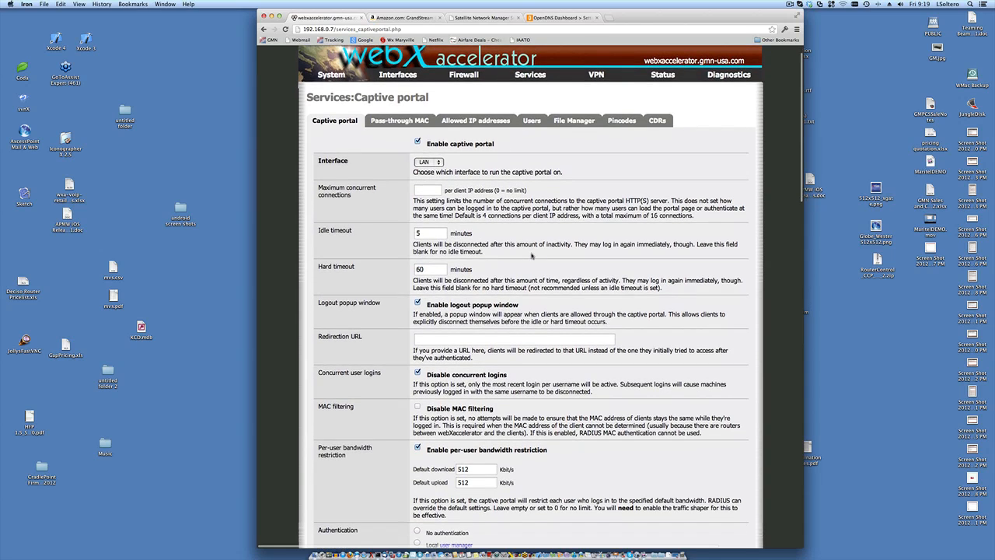
{"action": "scroll", "coordinate": [532, 255], "scroll_direction": "up", "scroll_amount": 2}
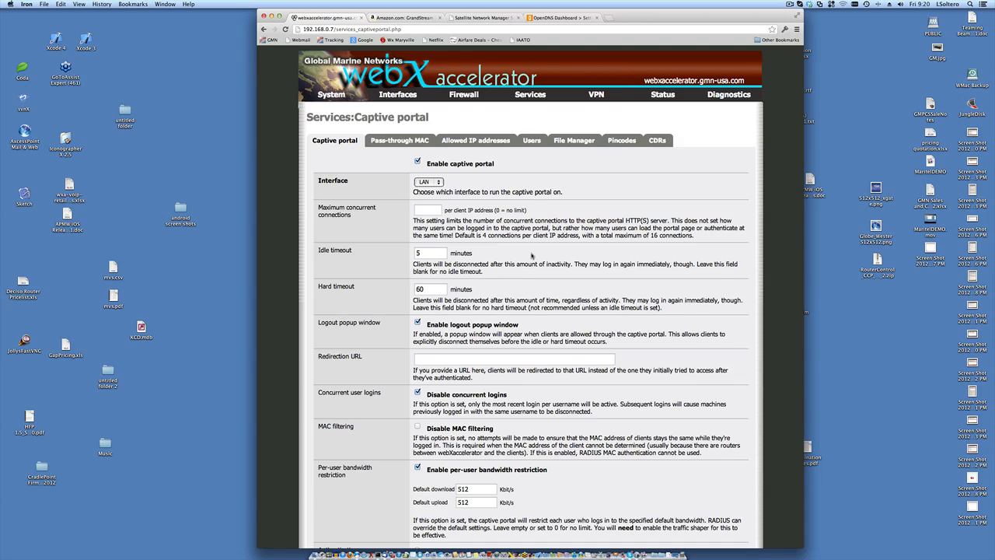
{"action": "scroll", "coordinate": [533, 255], "scroll_direction": "down", "scroll_amount": 1}
{"action": "scroll", "coordinate": [533, 256], "scroll_direction": "up", "scroll_amount": 1}
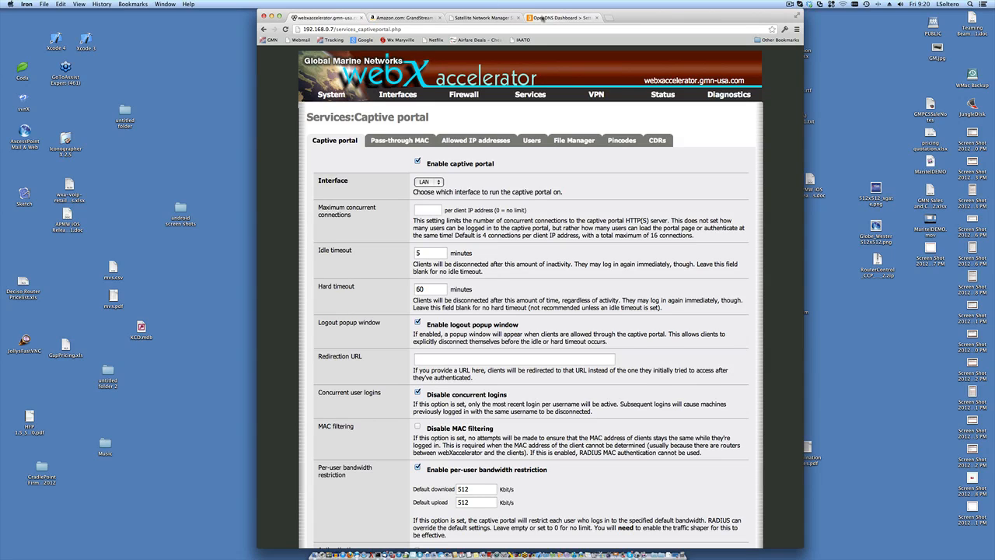
{"action": "left_click", "coordinate": [542, 17]}
{"action": "left_click", "coordinate": [511, 29]}
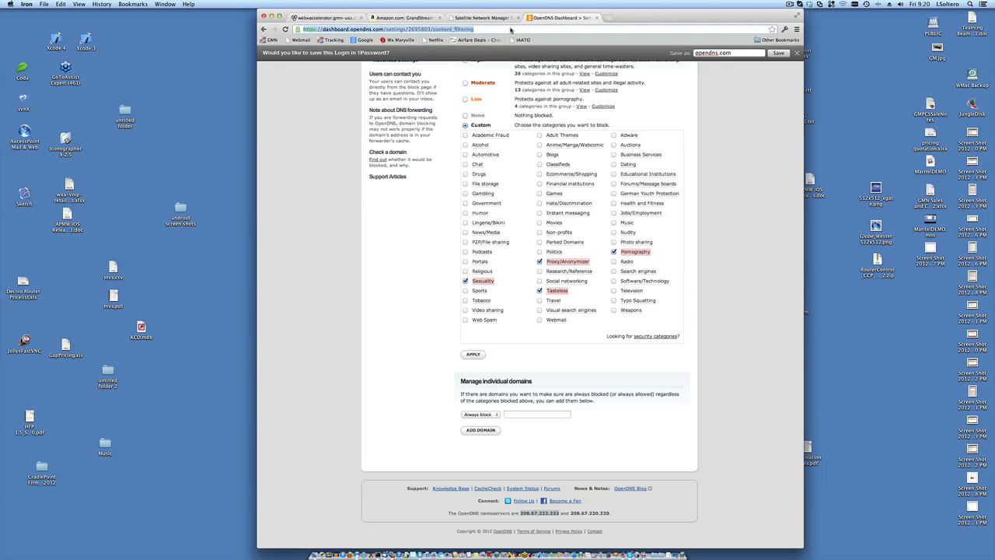
{"action": "type", "text": "http://g"}
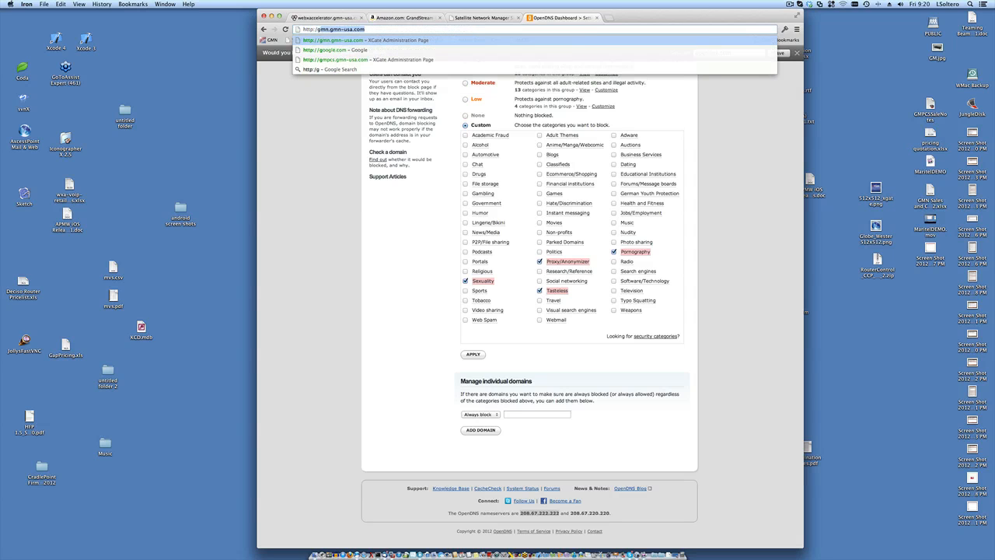
{"action": "key", "text": "BackSpace"}
{"action": "key", "text": "BackSpace"}
{"action": "type", "text": "/gmn.gmn-usa.com"}
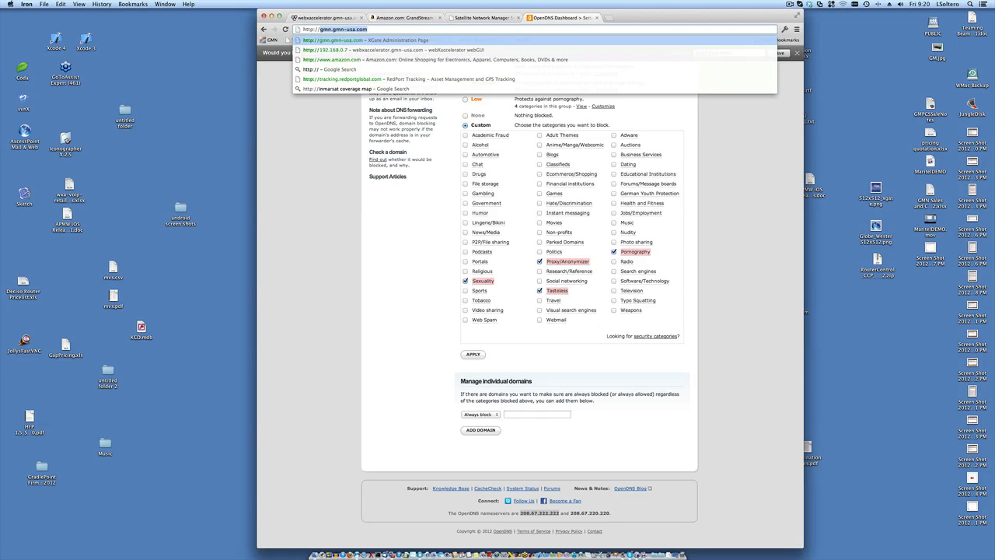
{"action": "key", "text": "Return"}
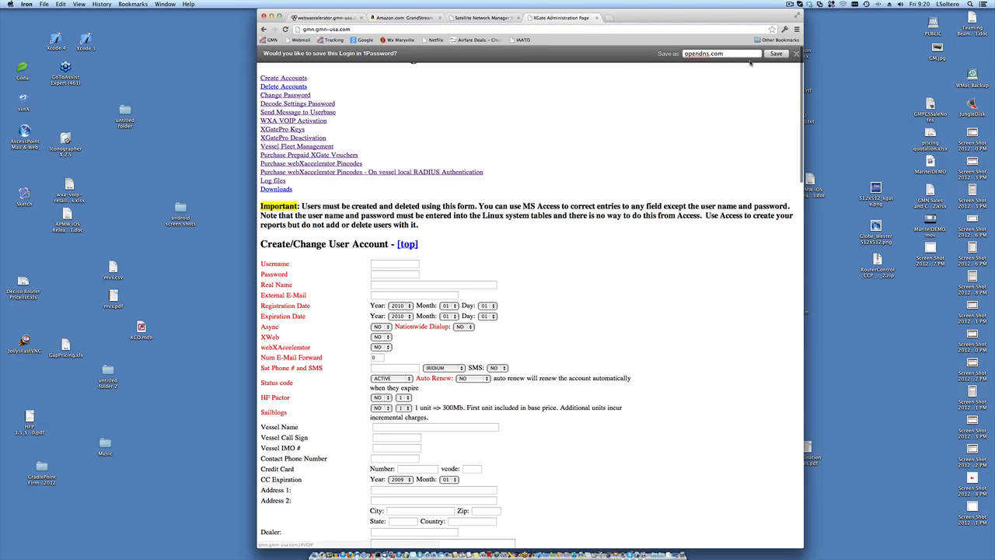
{"action": "left_click", "coordinate": [783, 53]}
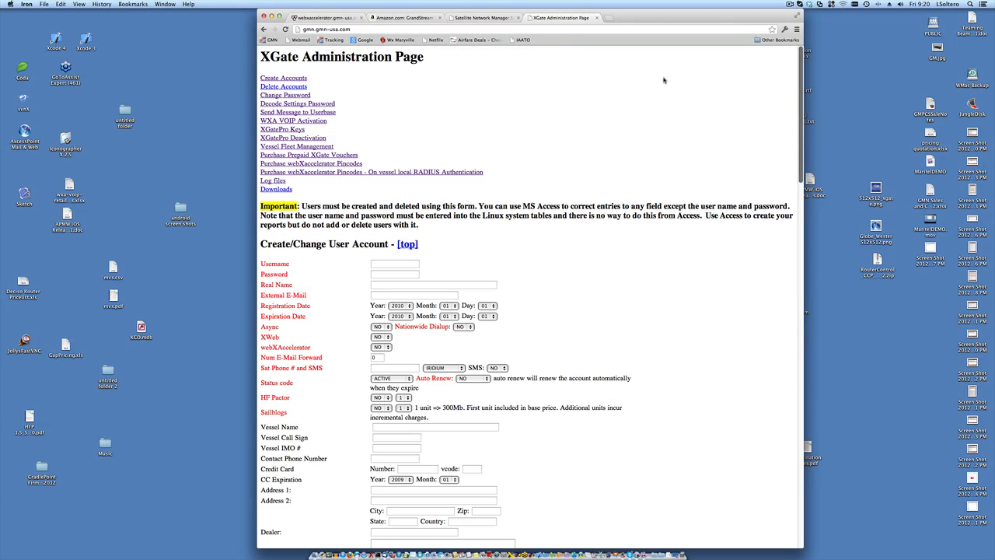
{"action": "left_click", "coordinate": [311, 163]}
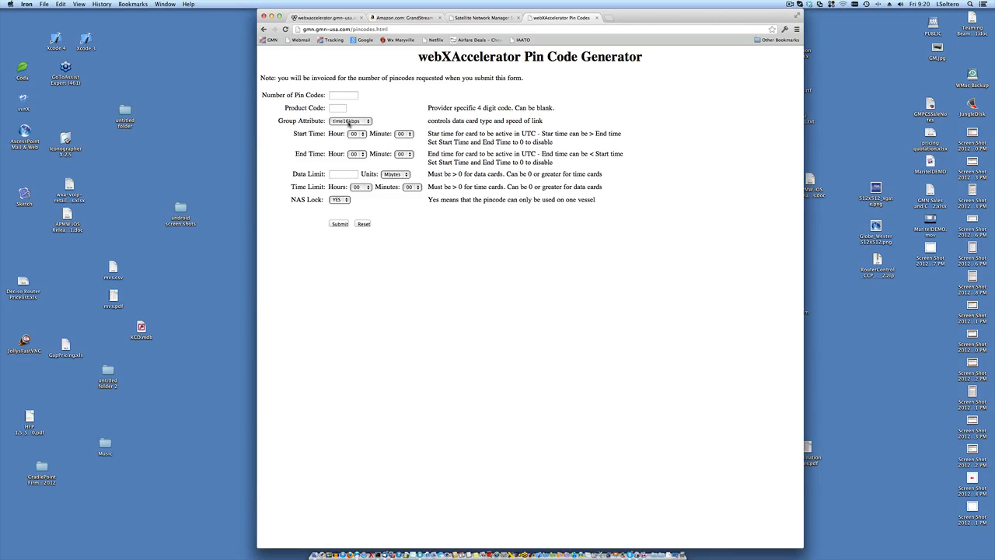
- Change the Group Attribute dropdown from time16kbps to data64kbps
{"action": "left_click", "coordinate": [349, 121]}
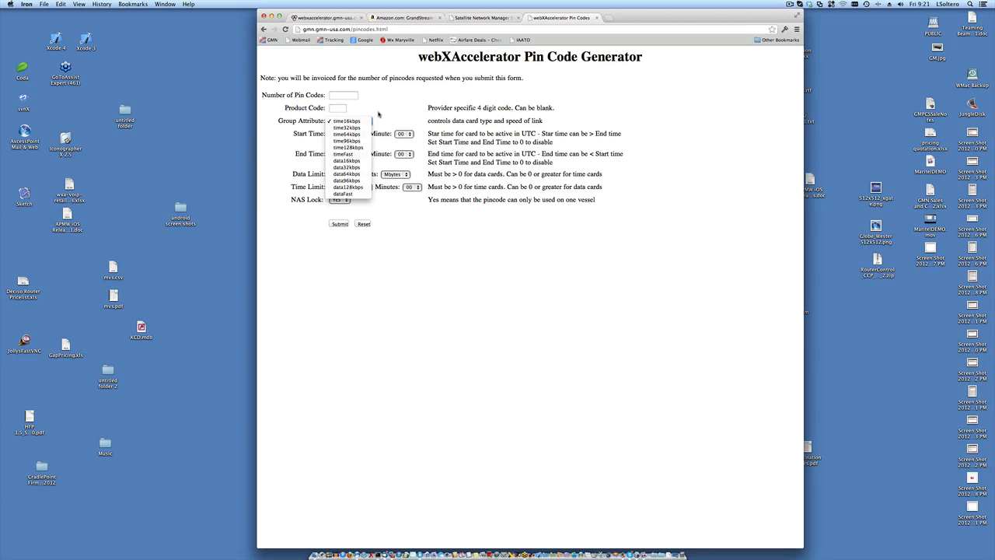
{"action": "left_click", "coordinate": [382, 110]}
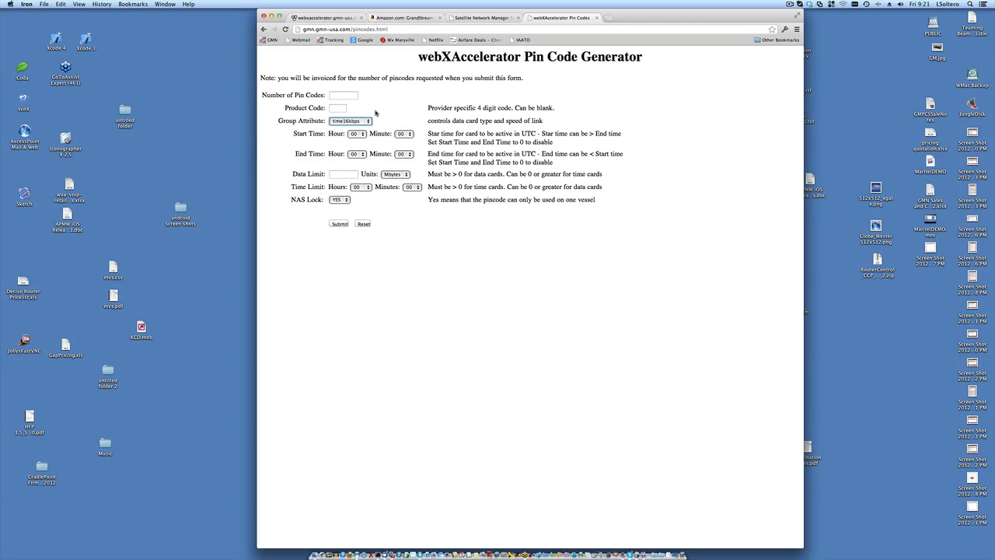
{"action": "left_click", "coordinate": [366, 122]}
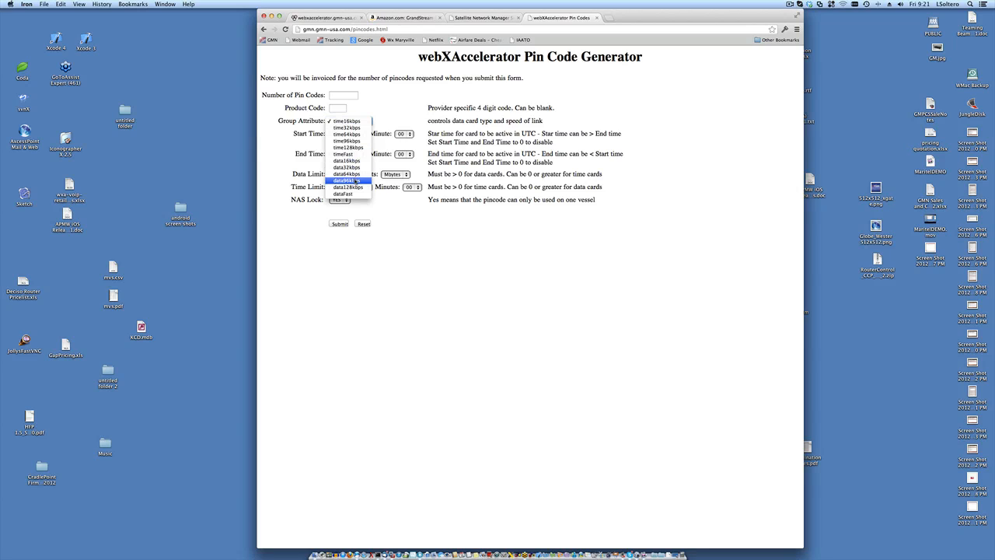
{"action": "left_click", "coordinate": [356, 173]}
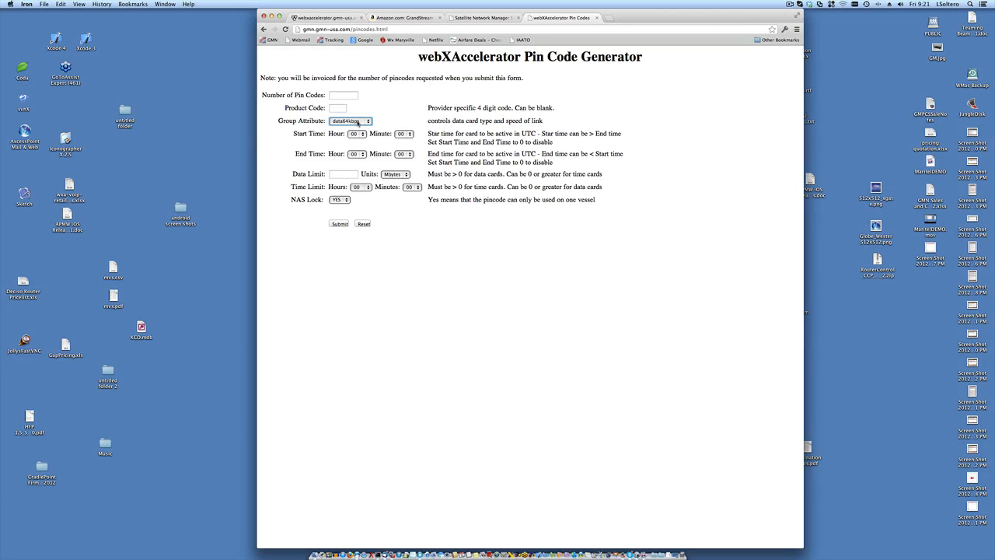
- Enter a 100 Mbytes data limit, keeping data64kbps as the group attribute
{"action": "left_click", "coordinate": [345, 176]}
{"action": "type", "text": "100"}
{"action": "left_click", "coordinate": [429, 217]}
{"action": "double_click", "coordinate": [345, 178]}
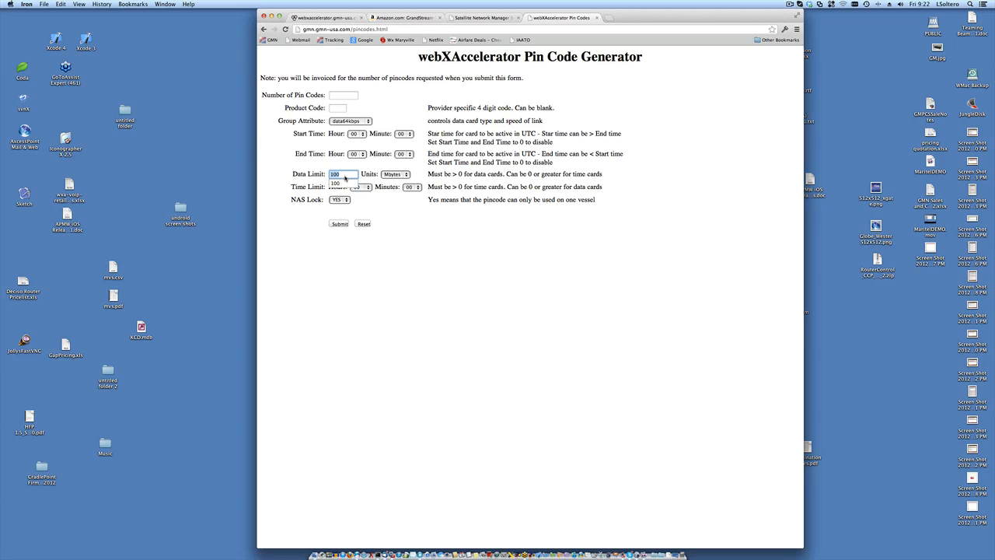
{"action": "left_click", "coordinate": [357, 145]}
{"action": "left_click", "coordinate": [362, 123]}
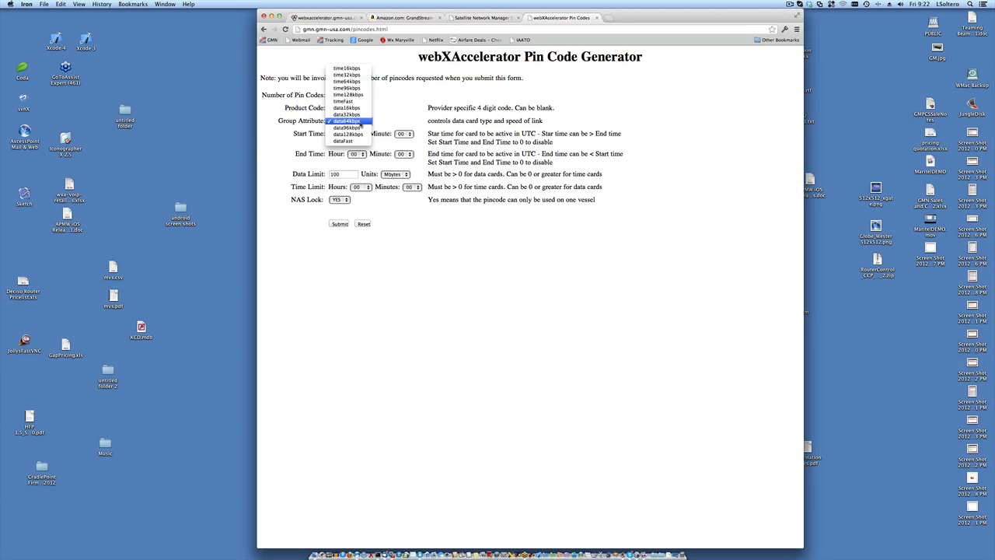
{"action": "left_click", "coordinate": [381, 122]}
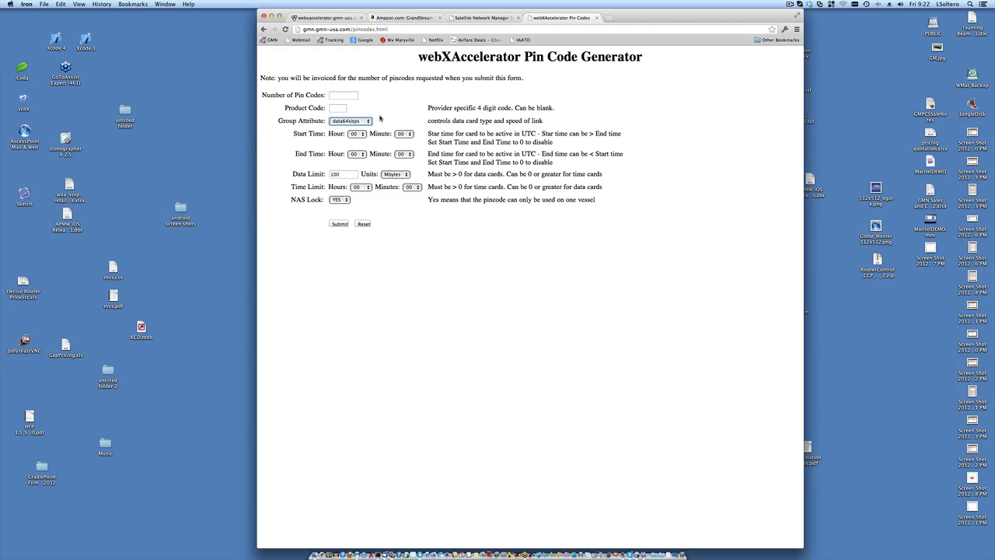
{"action": "left_click", "coordinate": [465, 19]}
- Back in the router's captive portal settings, scroll through them and go to the Pincodes tab
{"action": "left_click", "coordinate": [325, 17]}
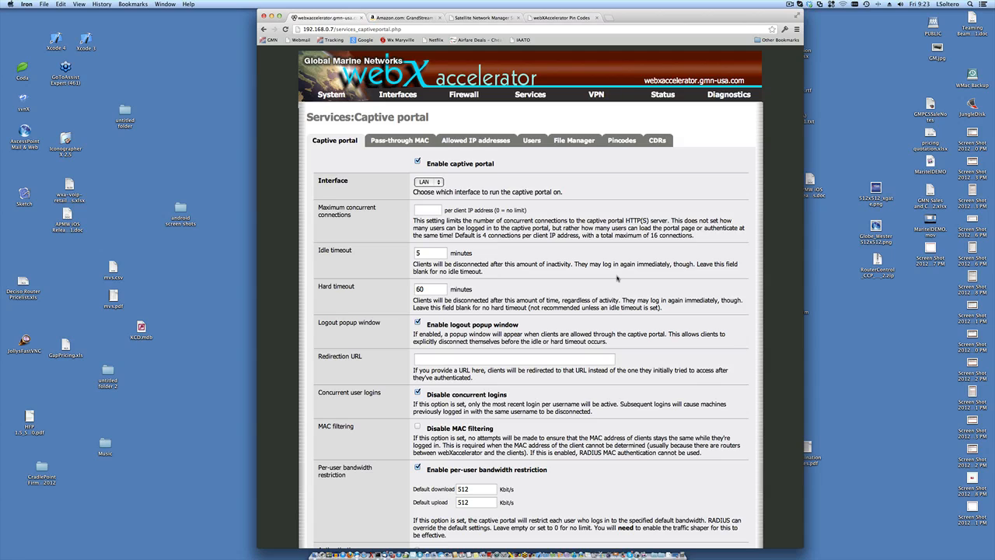
{"action": "scroll", "coordinate": [661, 270], "scroll_direction": "down", "scroll_amount": 2}
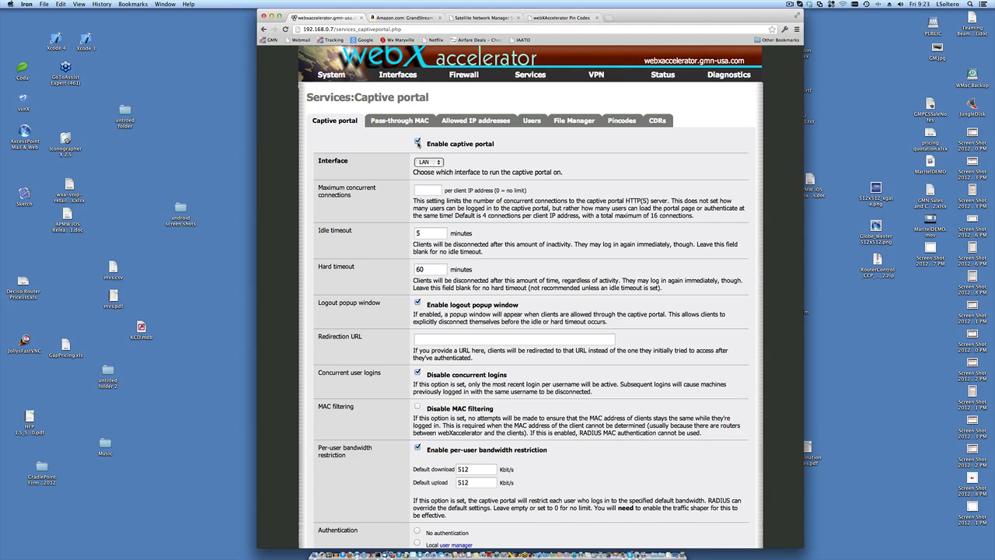
{"action": "scroll", "coordinate": [518, 173], "scroll_direction": "down", "scroll_amount": 5}
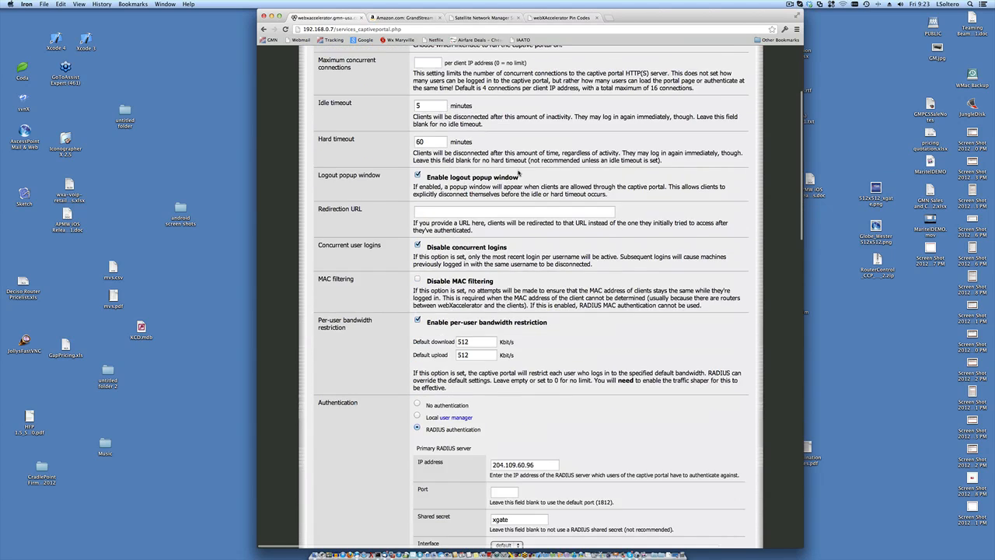
{"action": "scroll", "coordinate": [519, 173], "scroll_direction": "down", "scroll_amount": 20}
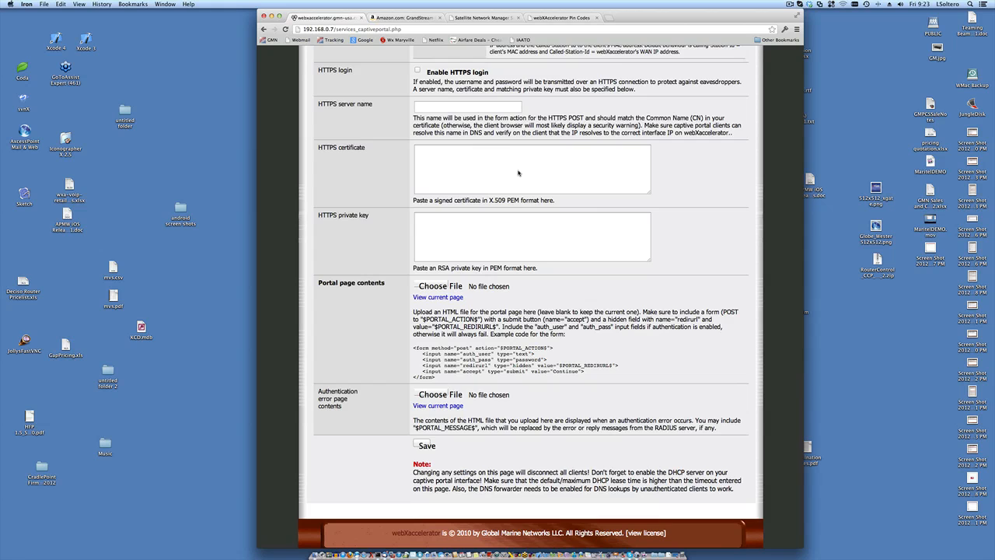
{"action": "scroll", "coordinate": [518, 174], "scroll_direction": "up", "scroll_amount": 20}
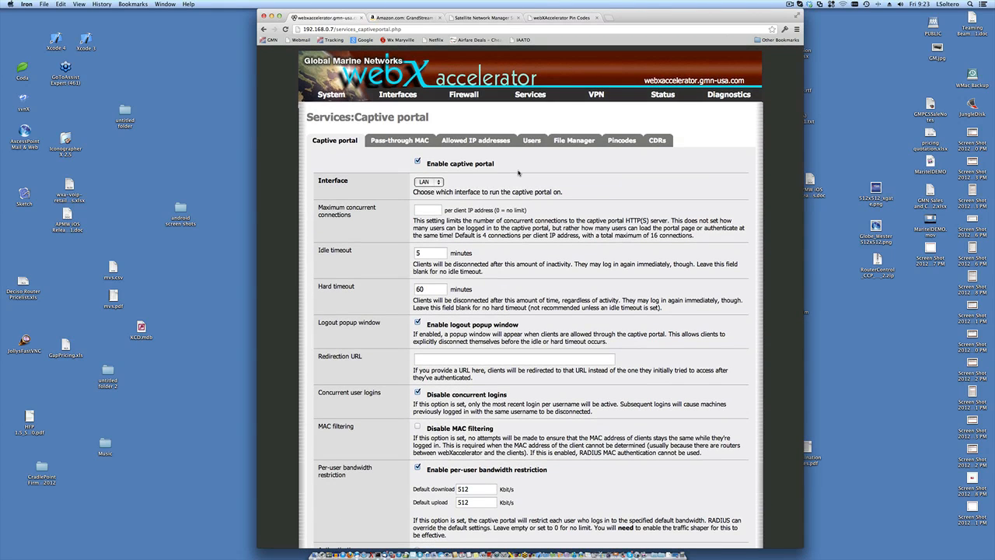
{"action": "left_click", "coordinate": [616, 145]}
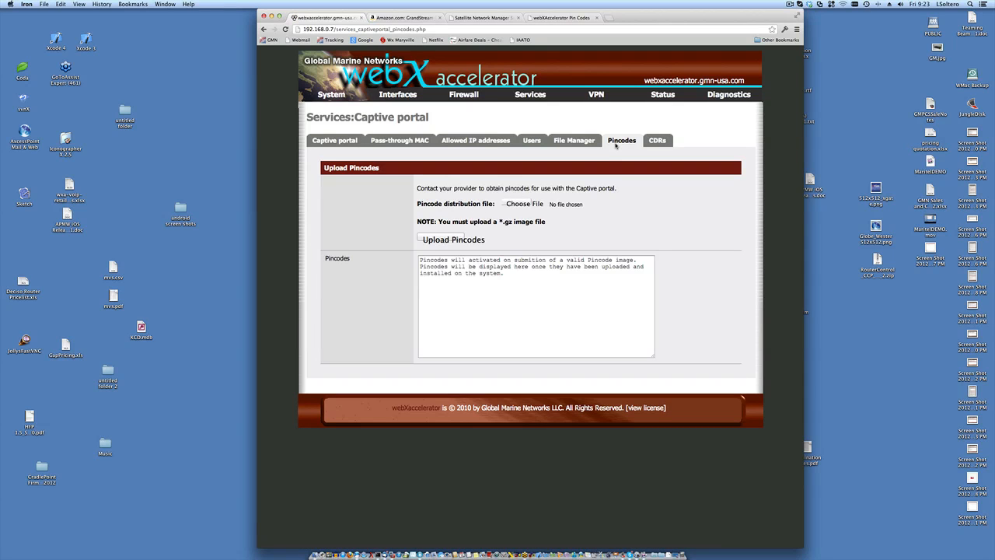
{"action": "left_click", "coordinate": [340, 140]}
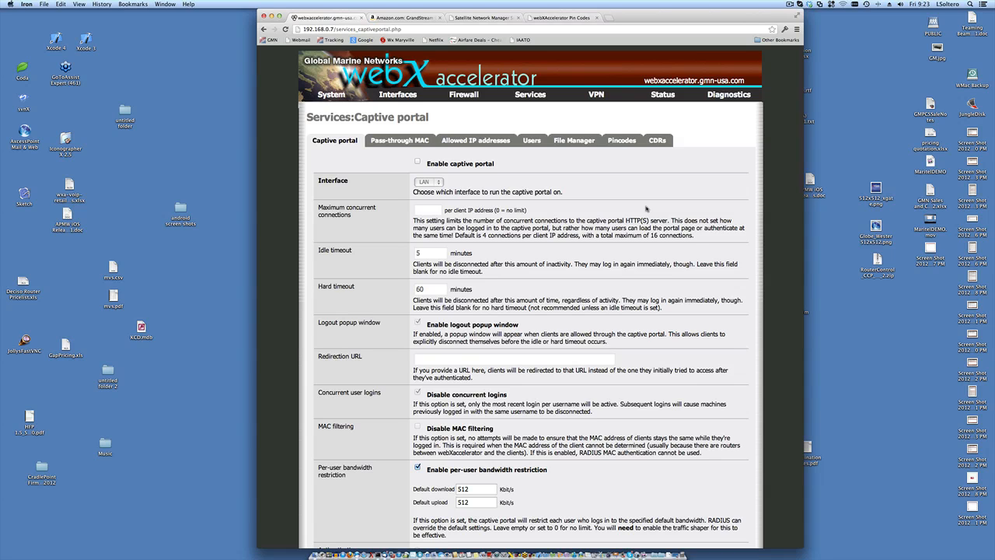
{"action": "scroll", "coordinate": [645, 208], "scroll_direction": "down", "scroll_amount": 5}
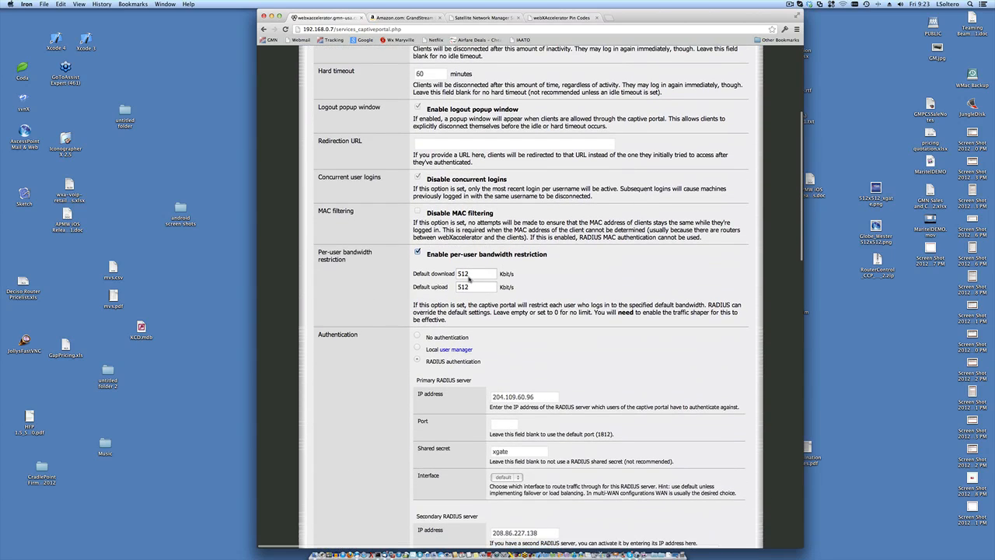
{"action": "scroll", "coordinate": [533, 263], "scroll_direction": "up", "scroll_amount": 2}
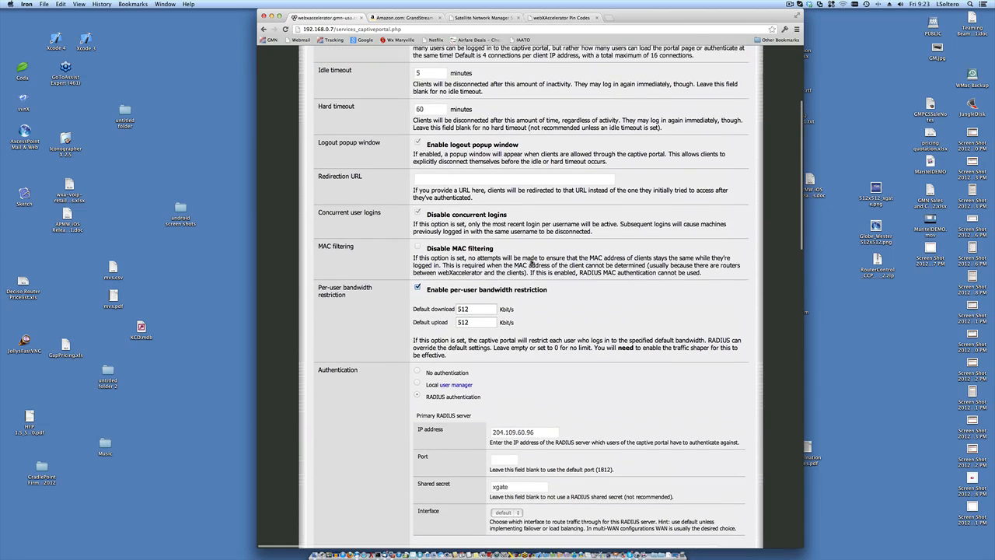
{"action": "scroll", "coordinate": [533, 262], "scroll_direction": "up", "scroll_amount": 4}
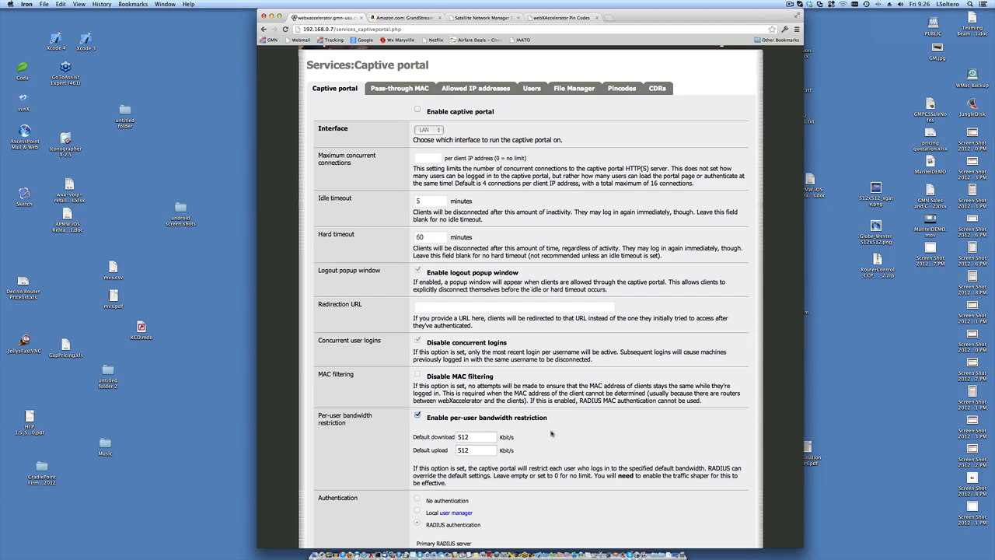
{"action": "scroll", "coordinate": [552, 433], "scroll_direction": "up", "scroll_amount": 1}
{"action": "scroll", "coordinate": [552, 433], "scroll_direction": "down", "scroll_amount": 1}
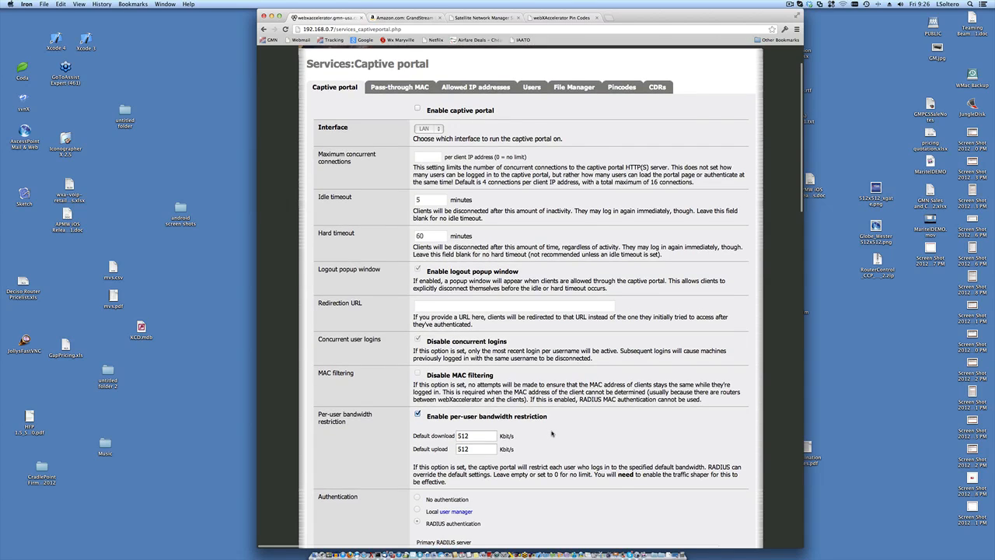
{"action": "scroll", "coordinate": [552, 434], "scroll_direction": "up", "scroll_amount": 1}
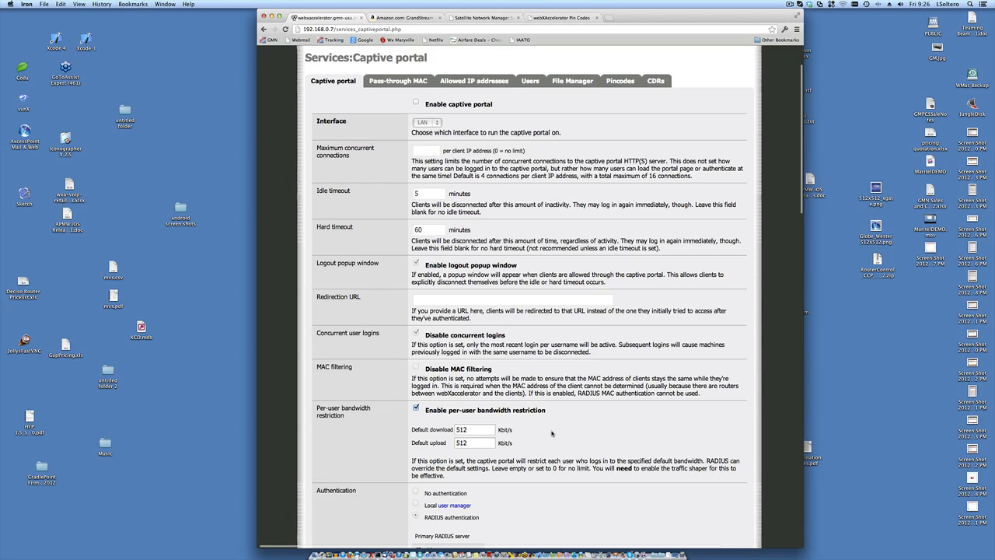
{"action": "scroll", "coordinate": [552, 433], "scroll_direction": "down", "scroll_amount": 1}
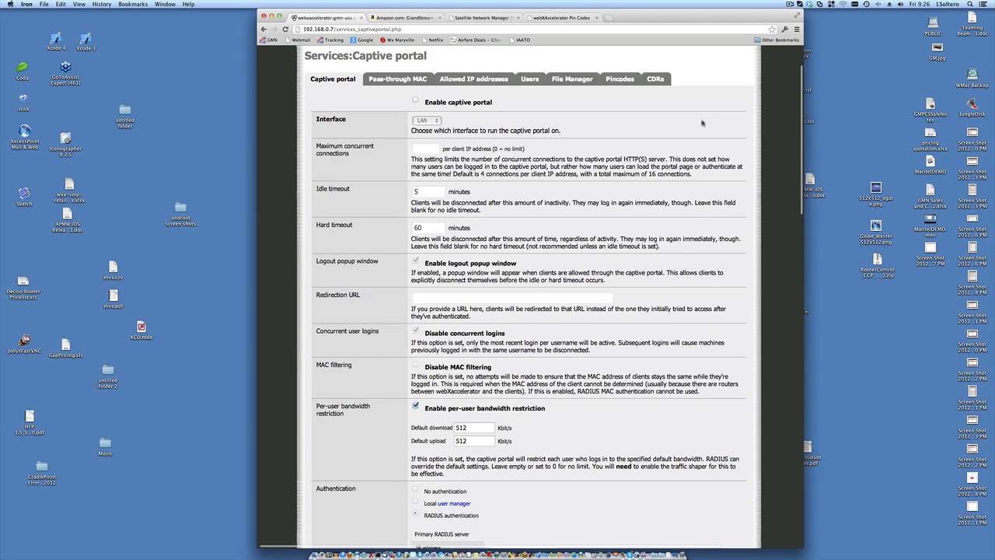
- Open the captive portal CDRs tab, then switch to the Terminal desktop via Mission Control
{"action": "left_click", "coordinate": [659, 80]}
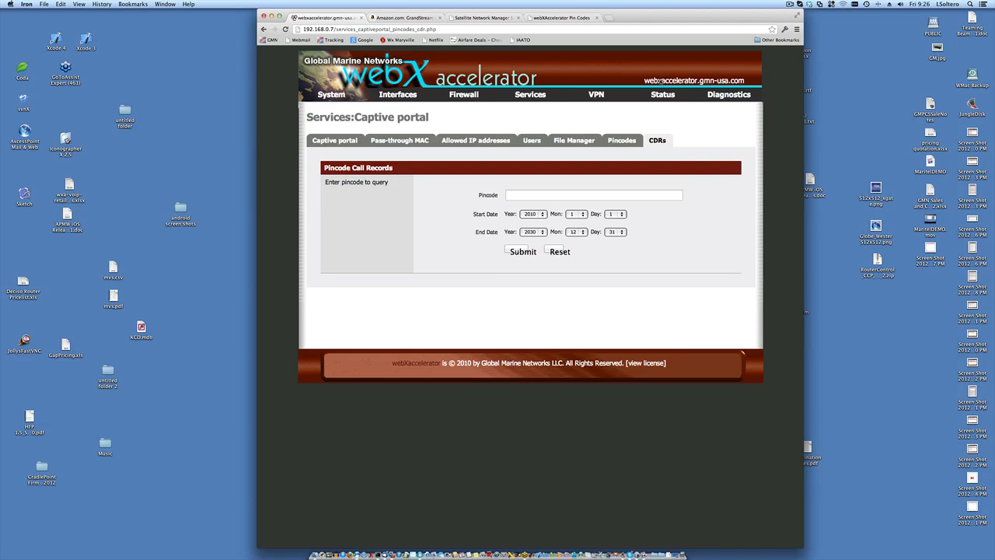
{"action": "key", "text": "ctrl+Up"}
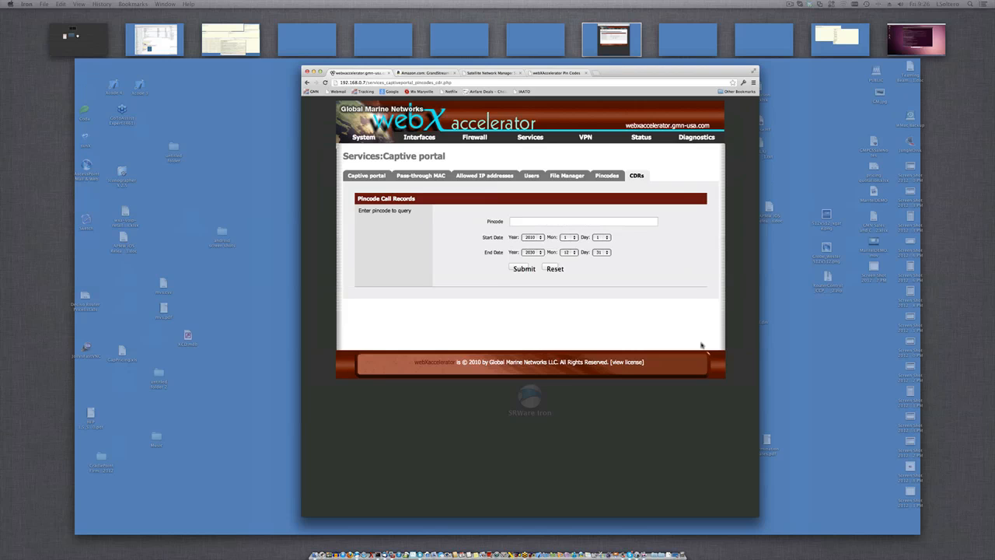
{"action": "left_click", "coordinate": [151, 31]}
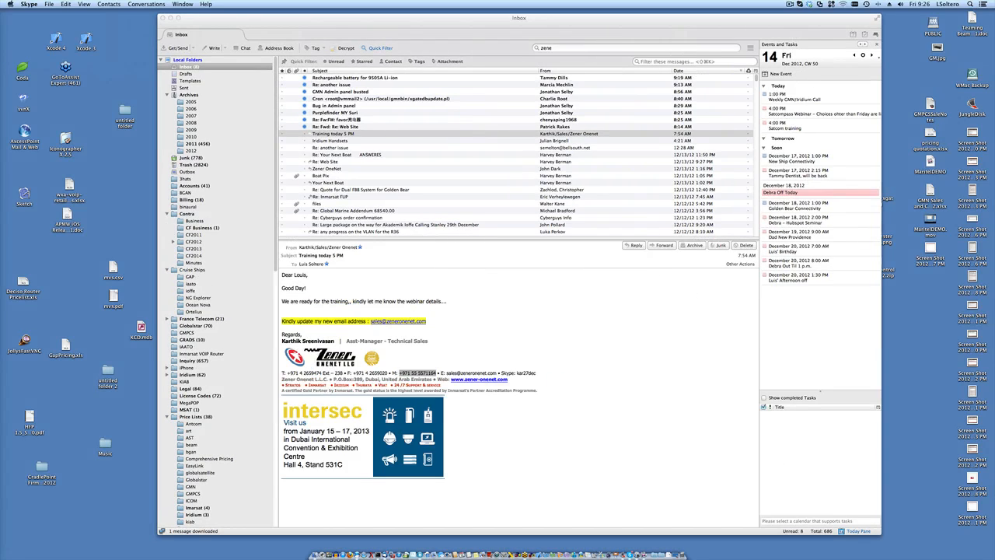
{"action": "key", "text": "ctrl+Up"}
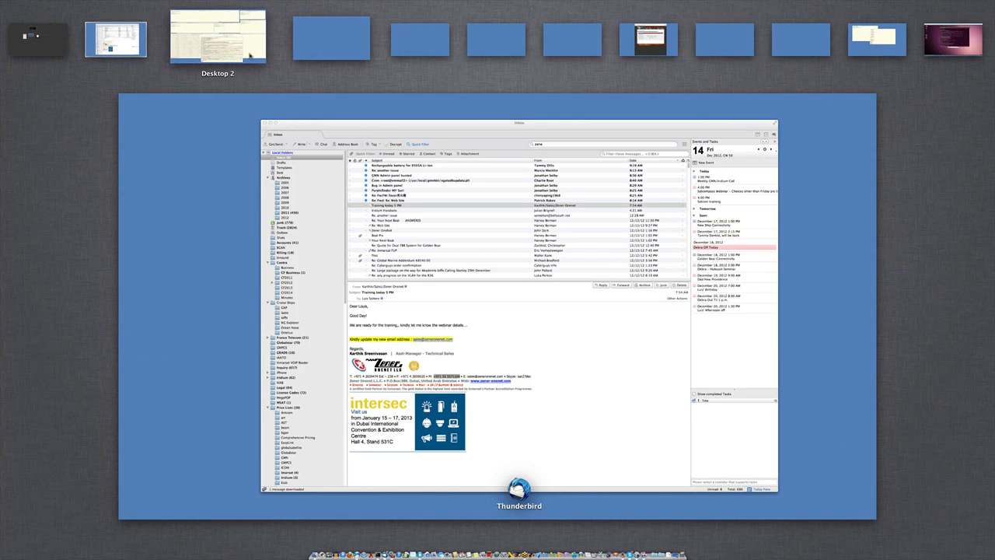
{"action": "left_click", "coordinate": [201, 35]}
- In a bash window, ssh to vmail2 with the bsd command and become root with su
{"action": "left_click", "coordinate": [96, 402]}
{"action": "left_click", "coordinate": [211, 207]}
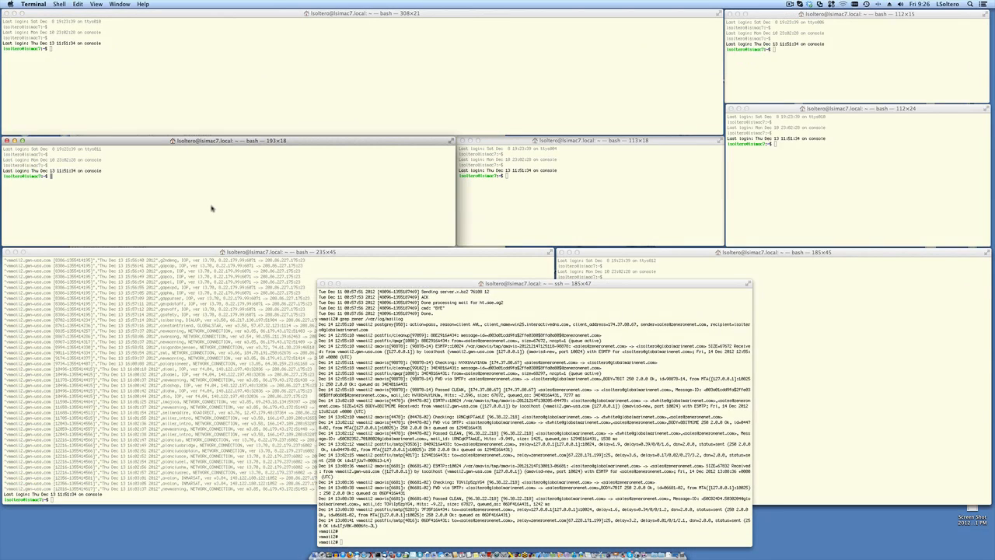
{"action": "key", "text": "Return"}
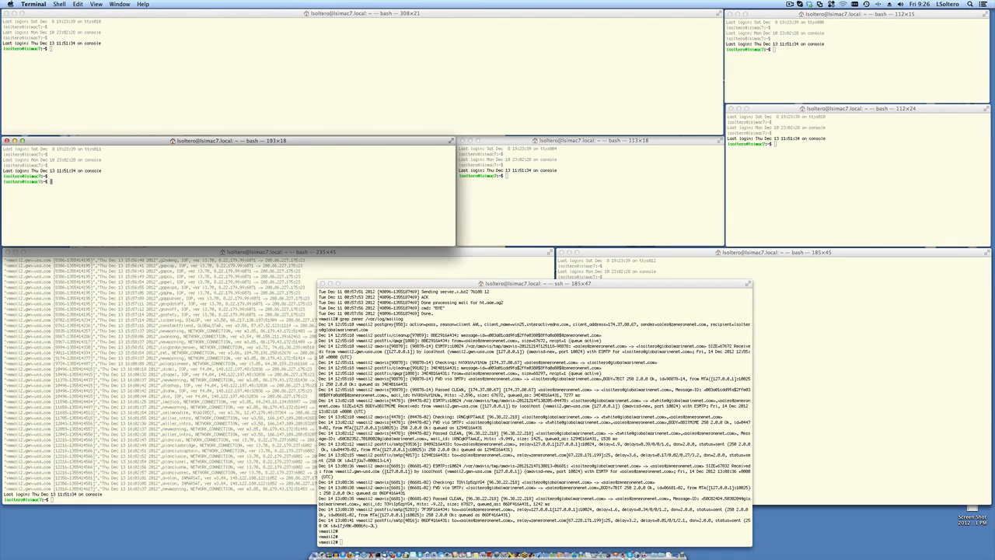
{"action": "type", "text": "bsd"}
{"action": "key", "text": "Return"}
{"action": "key", "text": "Return"}
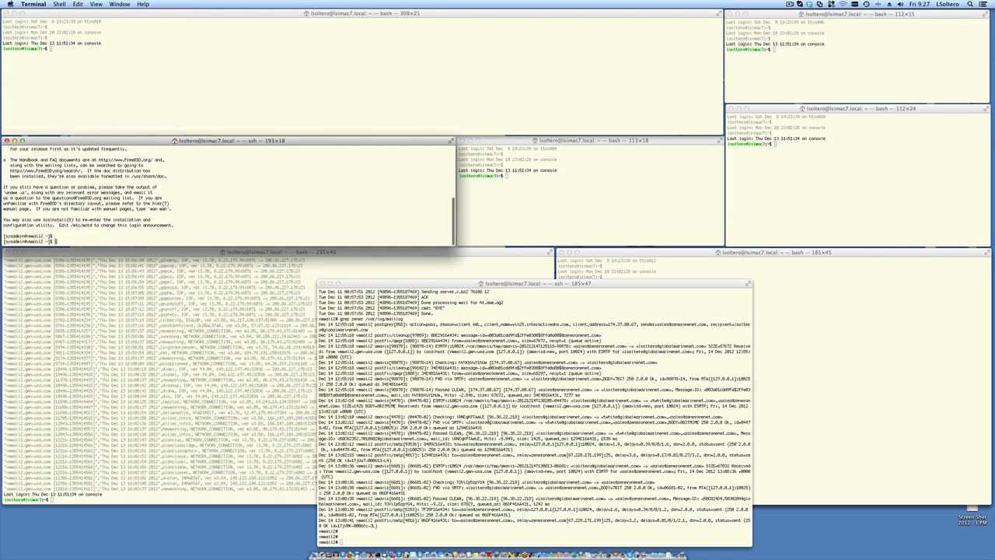
{"action": "type", "text": "su"}
{"action": "key", "text": "Return"}
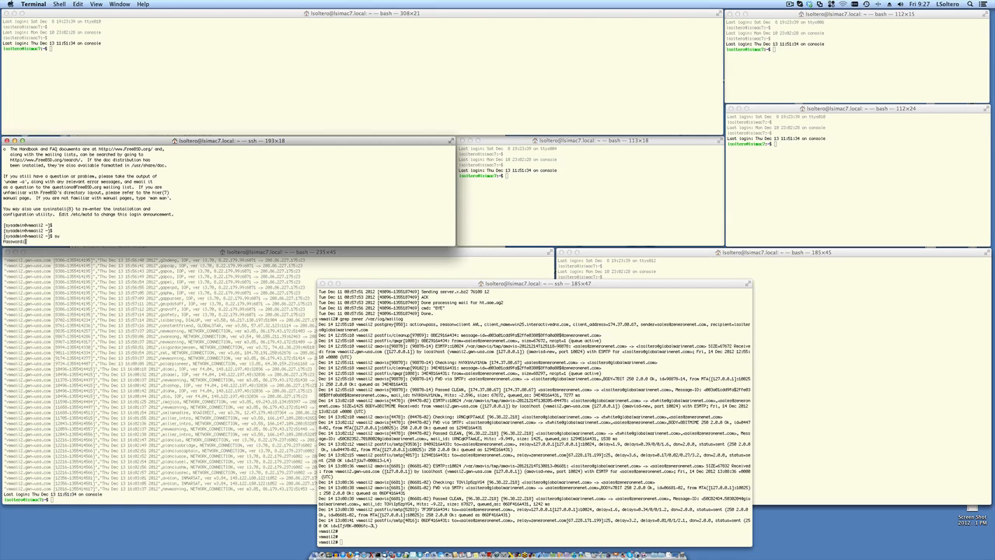
{"action": "type", "text": "su"}
{"action": "key", "text": "Return"}
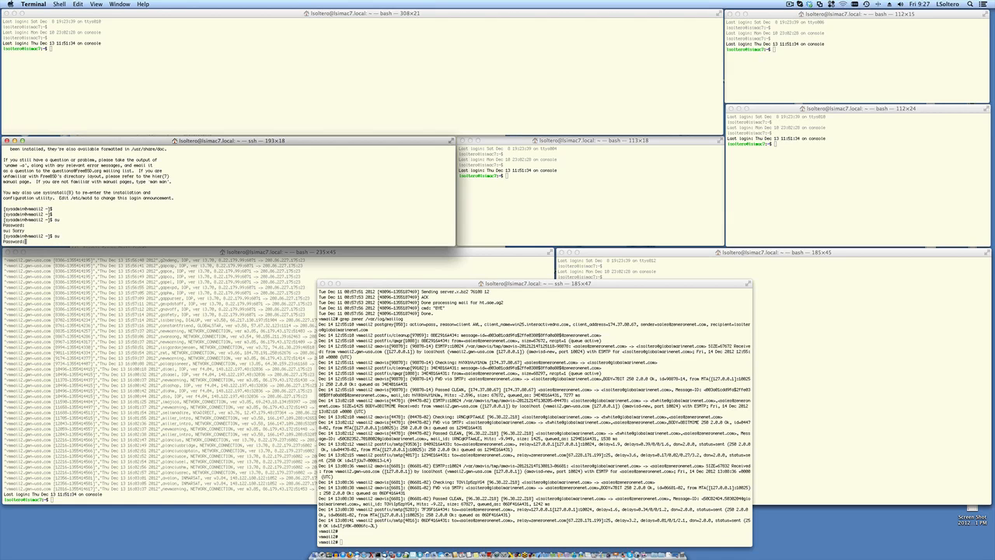
{"action": "key", "text": "Return"}
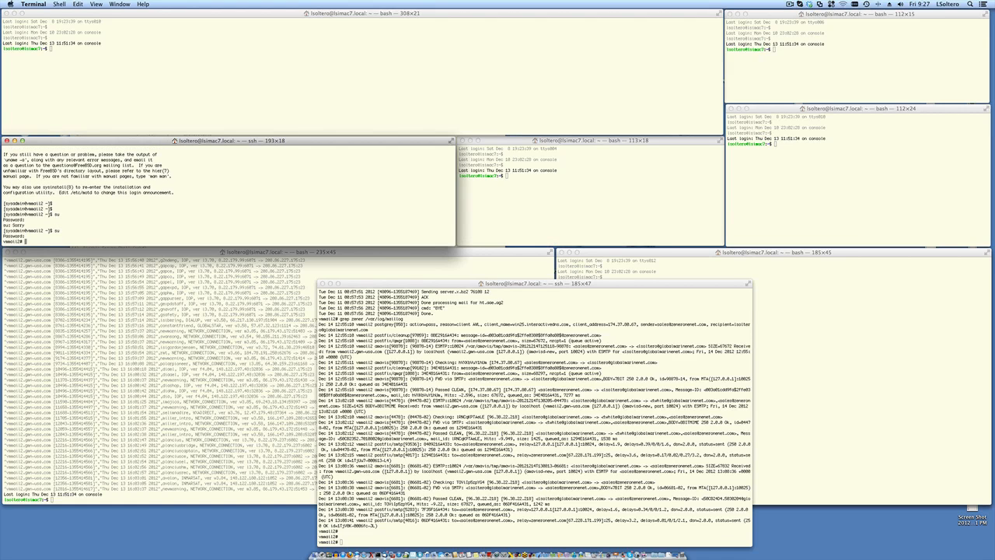
- Run tail /var/log/radius.log and select a pincode from a Login OK entry
{"action": "type", "text": "tail /etc"}
{"action": "key", "text": "BackSpace"}
{"action": "key", "text": "BackSpace"}
{"action": "key", "text": "BackSpace"}
{"action": "type", "text": "var/log/radius.log"}
{"action": "key", "text": "Return"}
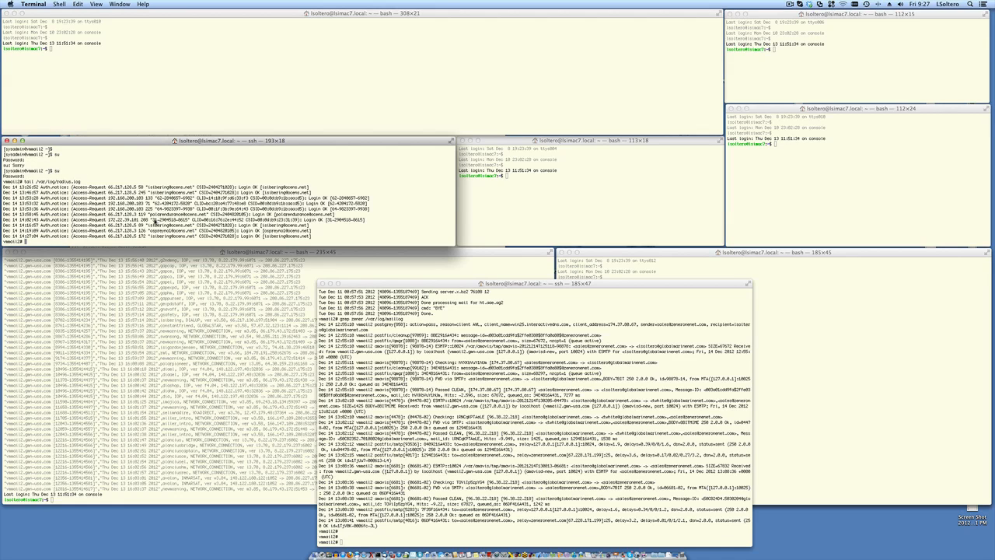
{"action": "left_click_drag", "start_coordinate": [154, 222], "coordinate": [187, 225]}
{"action": "key", "text": "super+c"}
{"action": "key", "text": "ctrl+Up"}
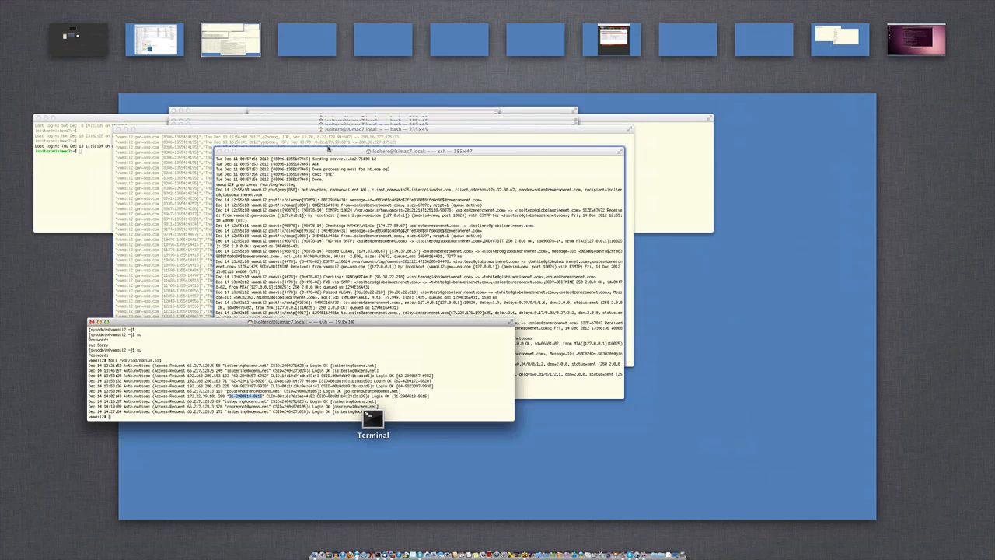
- Back in the browser, paste the copied pincode into the CDRs Pincode field and submit
{"action": "left_click", "coordinate": [610, 42]}
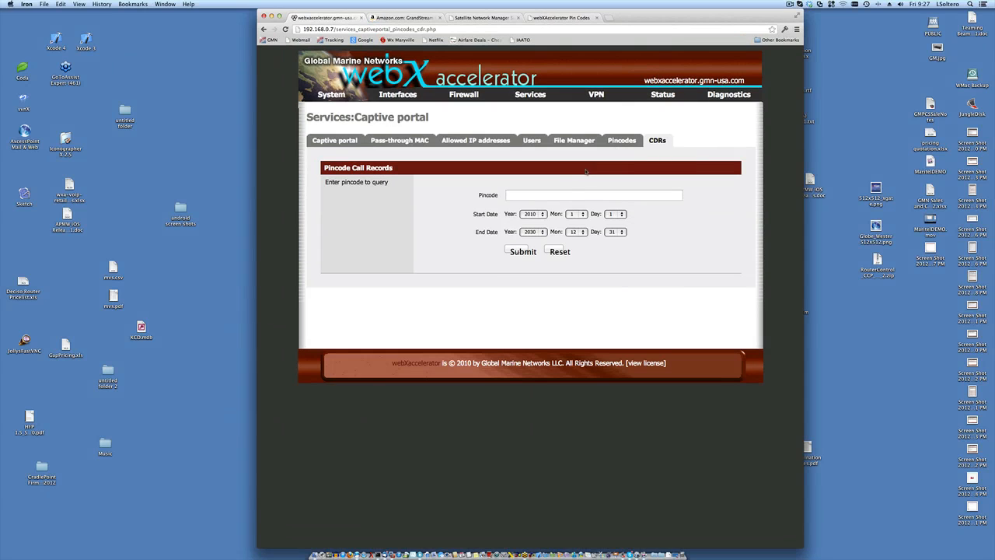
{"action": "left_click", "coordinate": [556, 197]}
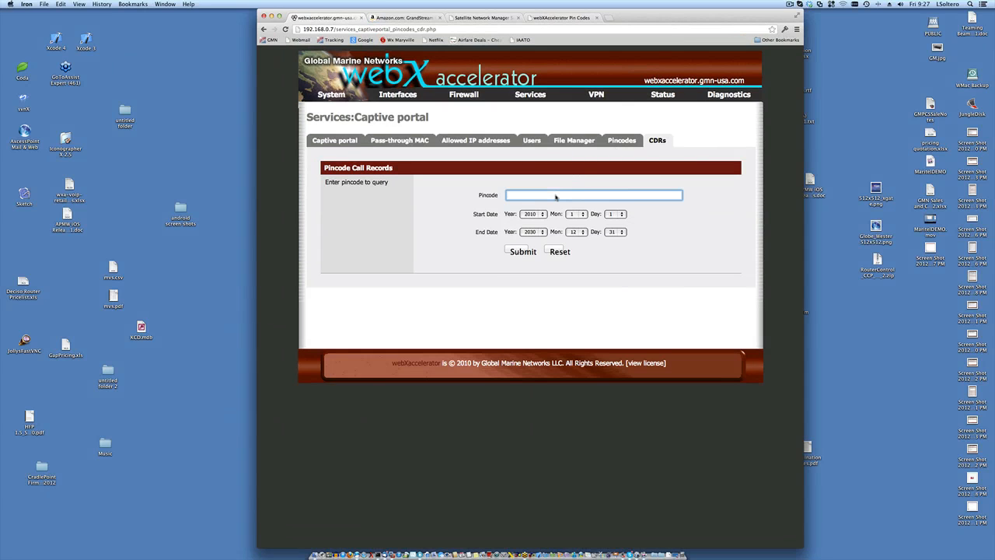
{"action": "key", "text": "super+v"}
{"action": "left_click", "coordinate": [513, 249]}
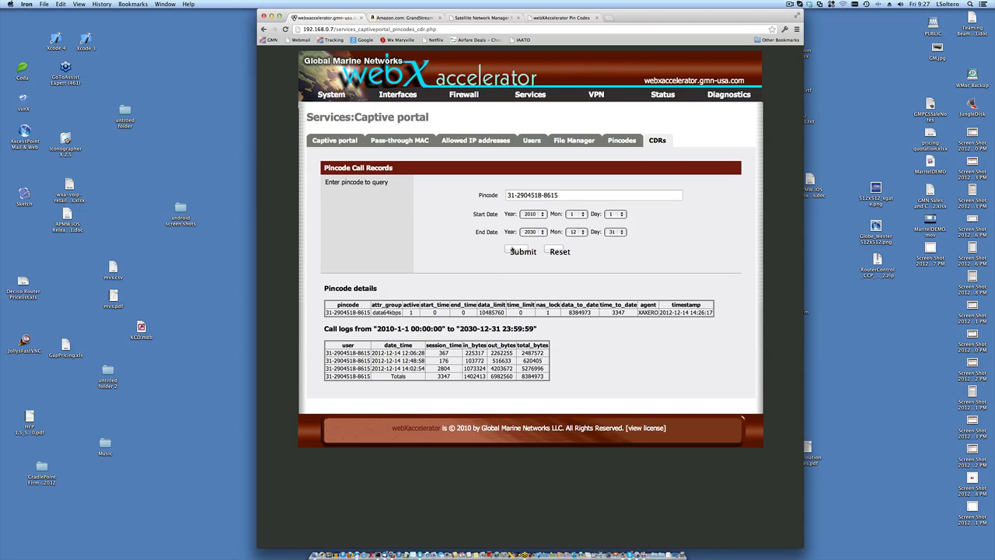
- Highlight the data64kbps group, 10485760 limit, 8384973 bytes used and the 2804-second session
{"action": "double_click", "coordinate": [385, 313]}
{"action": "double_click", "coordinate": [496, 312]}
{"action": "double_click", "coordinate": [580, 312]}
{"action": "double_click", "coordinate": [389, 353]}
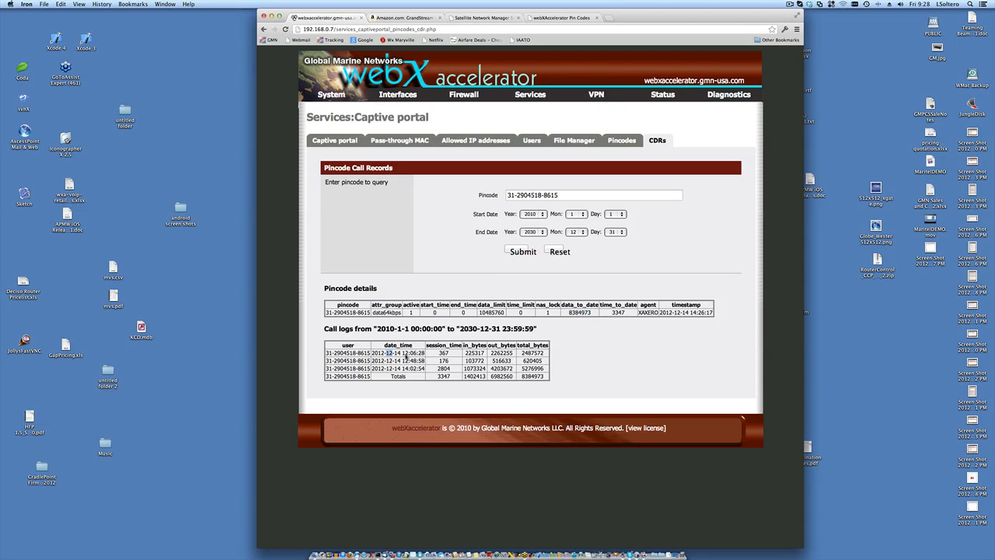
{"action": "double_click", "coordinate": [444, 369]}
- Choose Proxy server from the Services menu
{"action": "mouse_move", "coordinate": [528, 95]}
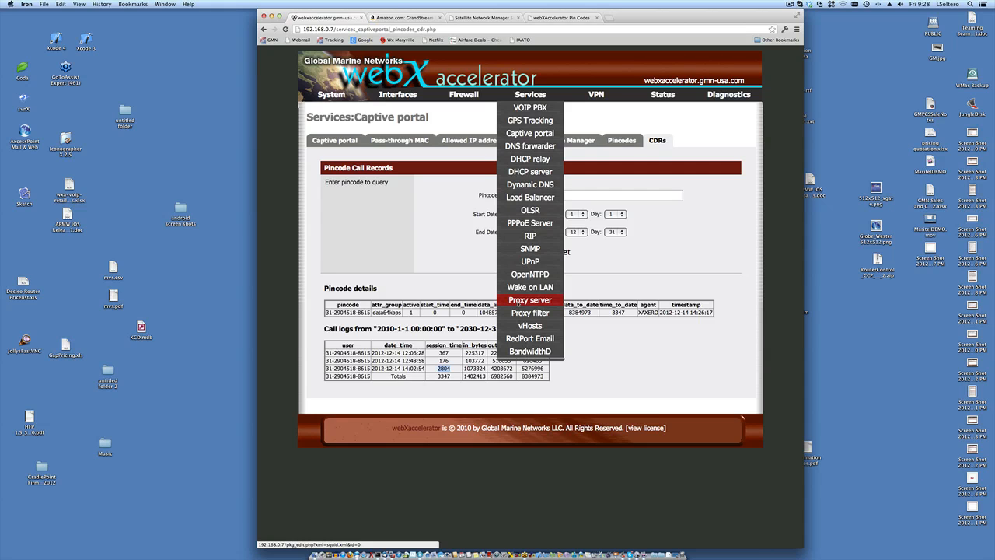
{"action": "left_click", "coordinate": [518, 301]}
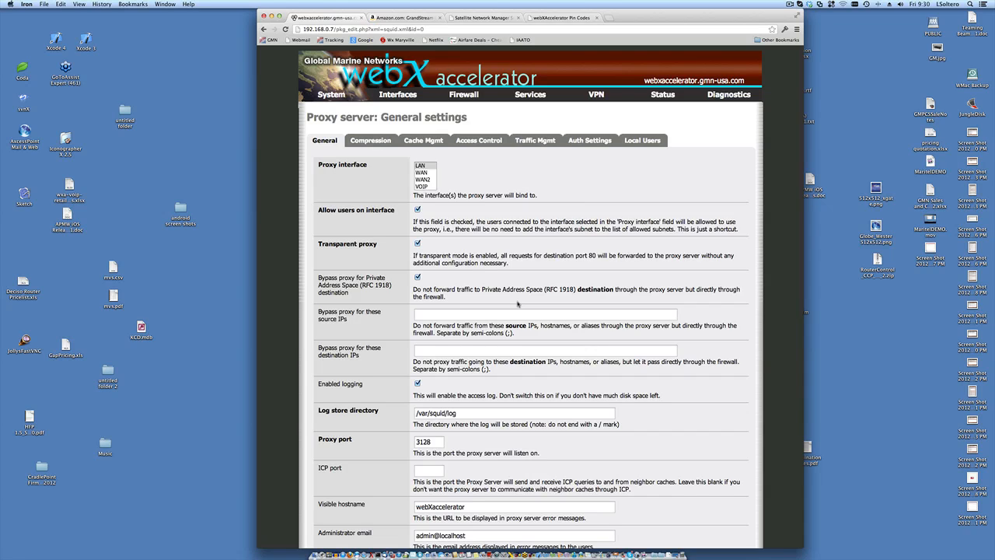
{"action": "scroll", "coordinate": [518, 304], "scroll_direction": "down", "scroll_amount": 1}
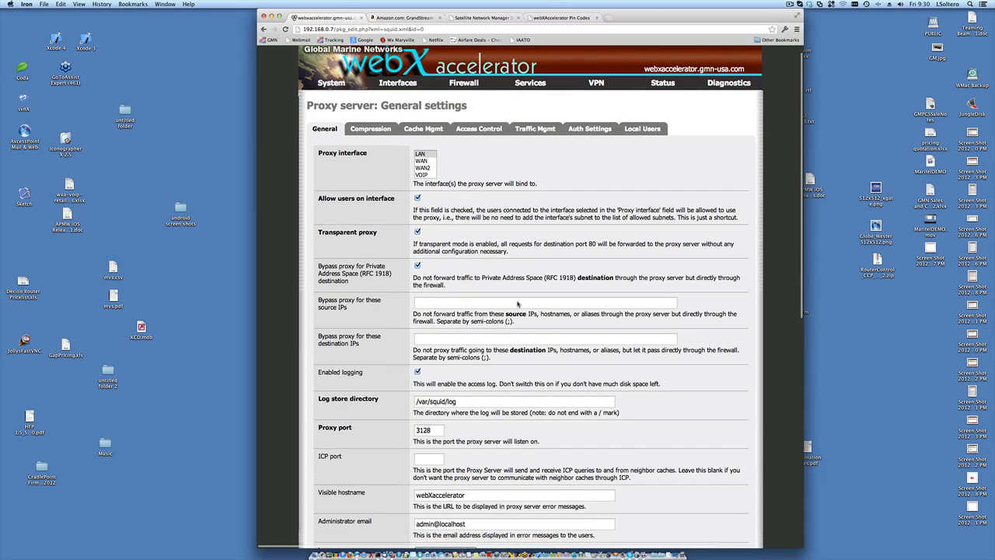
{"action": "scroll", "coordinate": [517, 305], "scroll_direction": "down", "scroll_amount": 5}
{"action": "scroll", "coordinate": [518, 304], "scroll_direction": "down", "scroll_amount": 7}
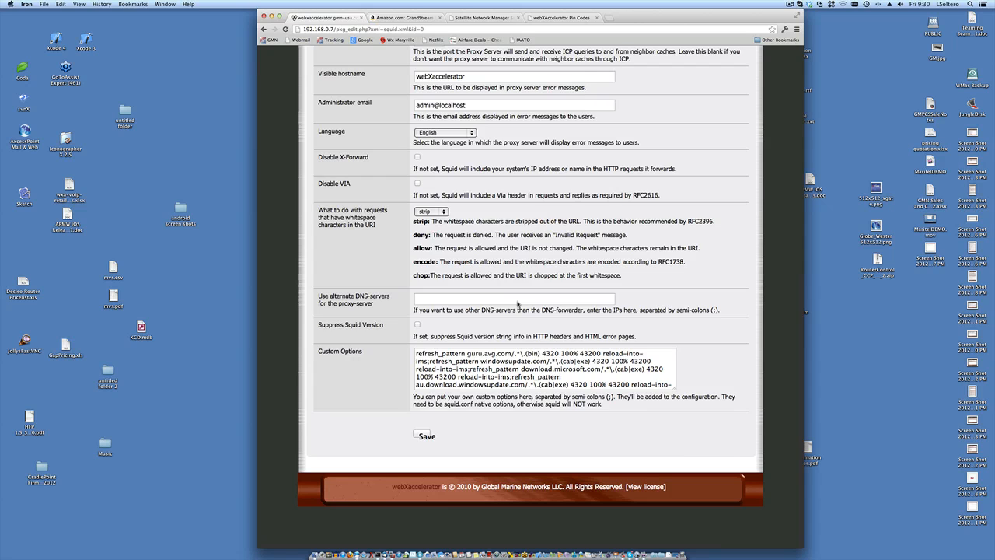
{"action": "scroll", "coordinate": [518, 303], "scroll_direction": "up", "scroll_amount": 5}
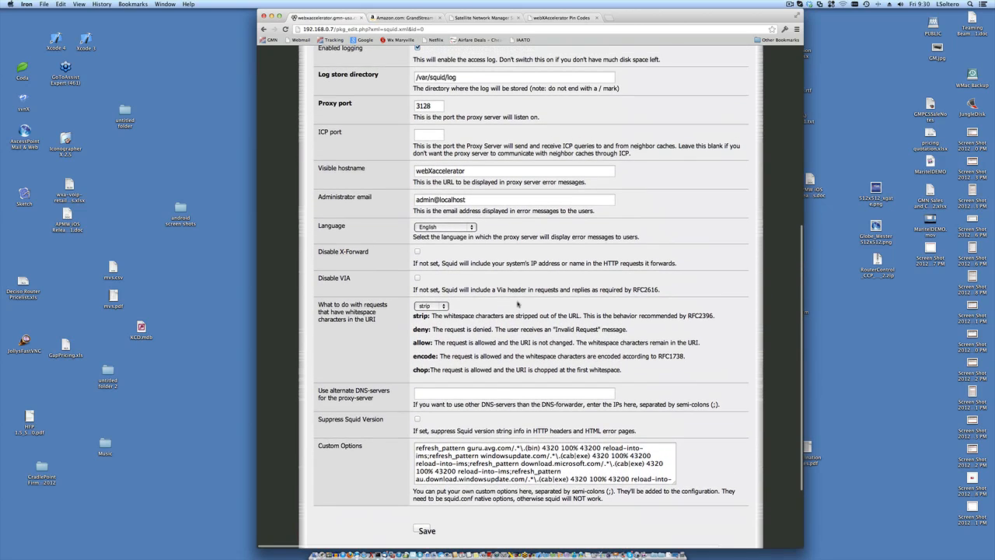
{"action": "scroll", "coordinate": [517, 303], "scroll_direction": "up", "scroll_amount": 10}
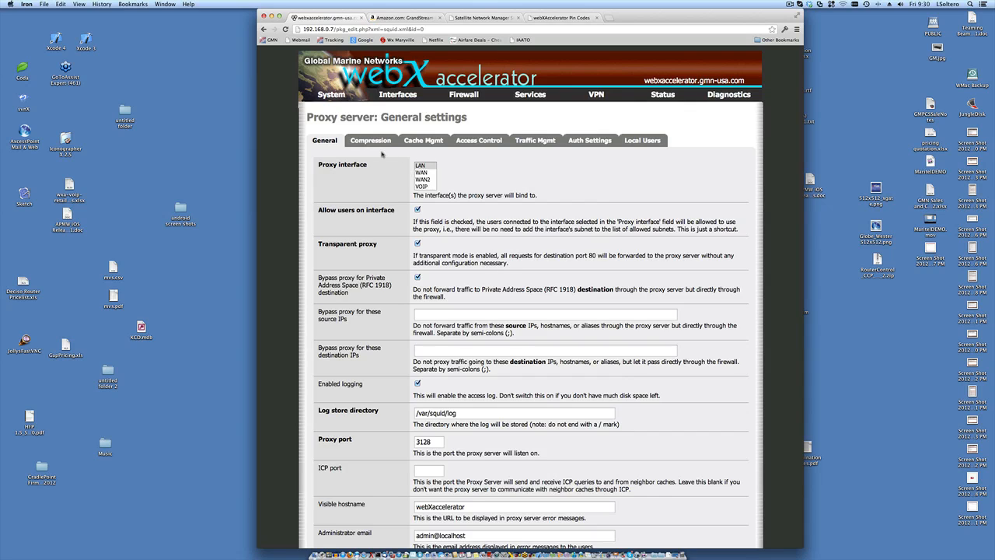
- Switch to the Compression tab of the Proxy server page
{"action": "left_click", "coordinate": [371, 141]}
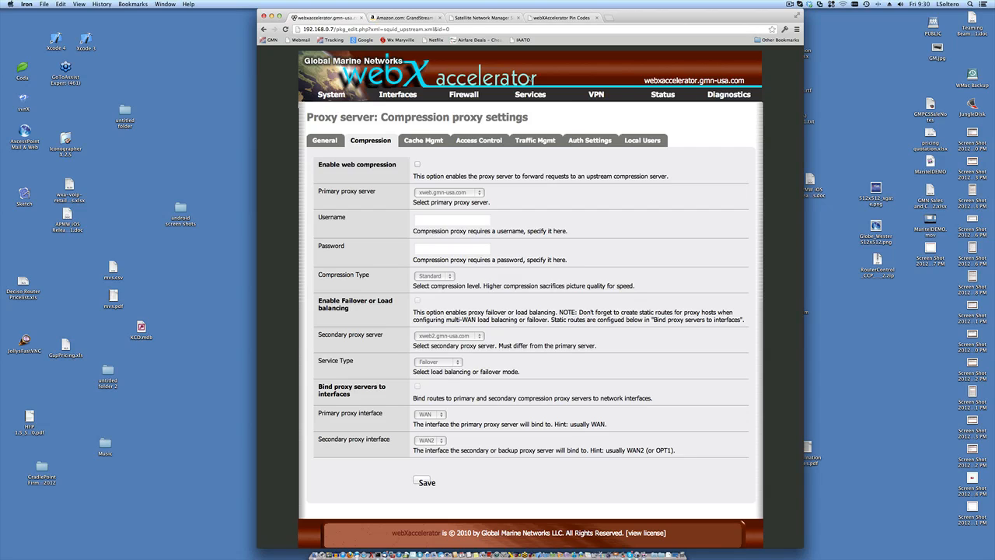
{"action": "mouse_move", "coordinate": [531, 92]}
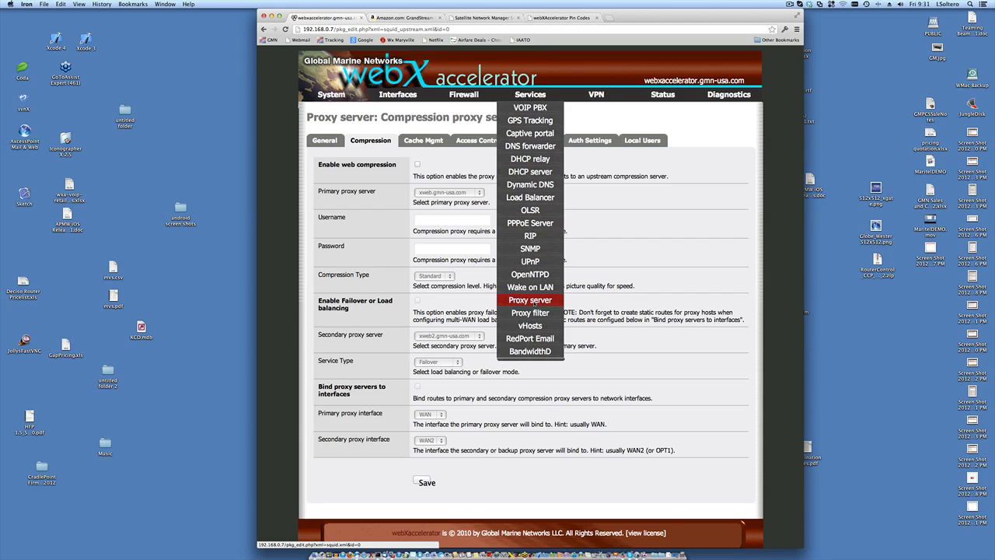
- Return to Services > Proxy server and toggle Transparent proxy off and back on
{"action": "left_click", "coordinate": [531, 300]}
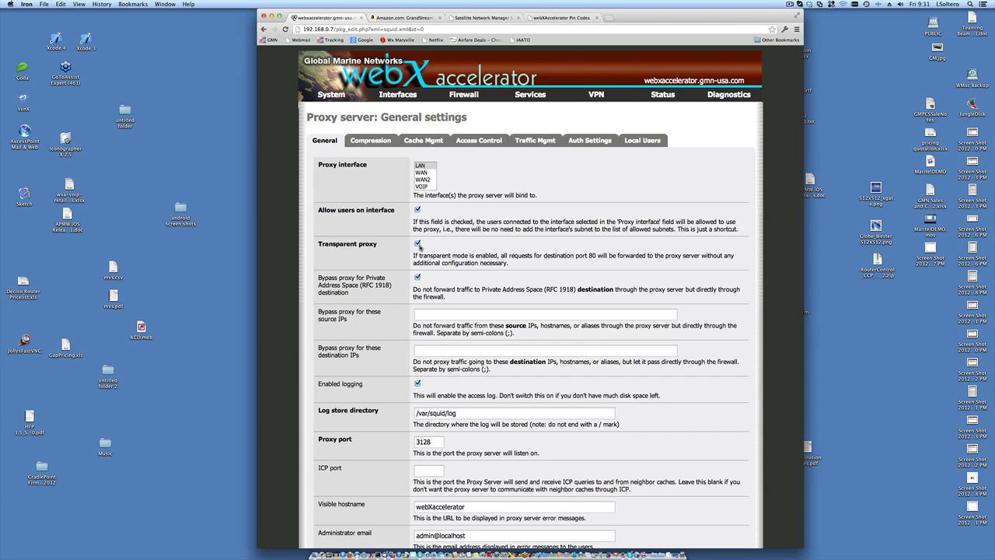
{"action": "left_click", "coordinate": [417, 244]}
{"action": "left_click", "coordinate": [417, 244]}
- Turn on web compression on the Compression tab and enter the proxy username and password
{"action": "left_click", "coordinate": [367, 142]}
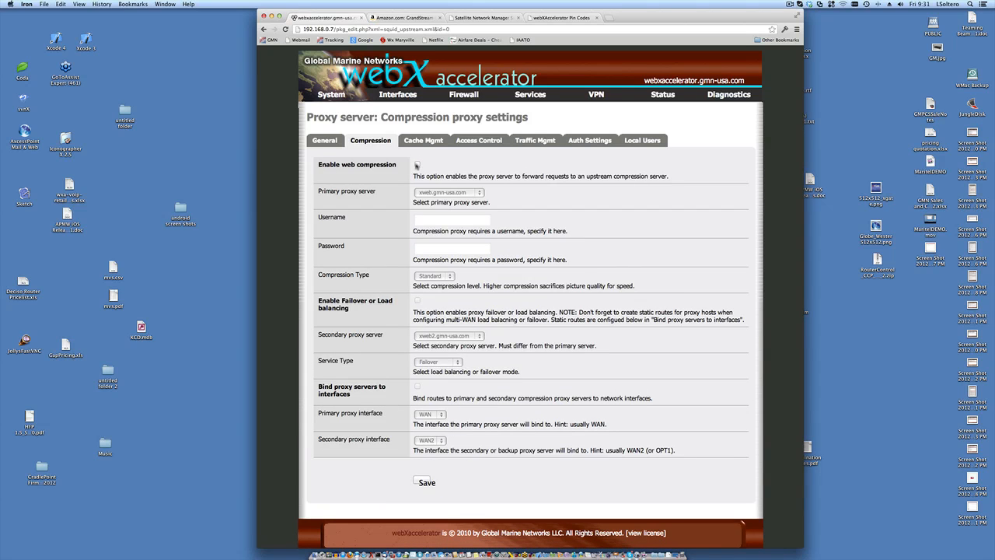
{"action": "left_click", "coordinate": [417, 165]}
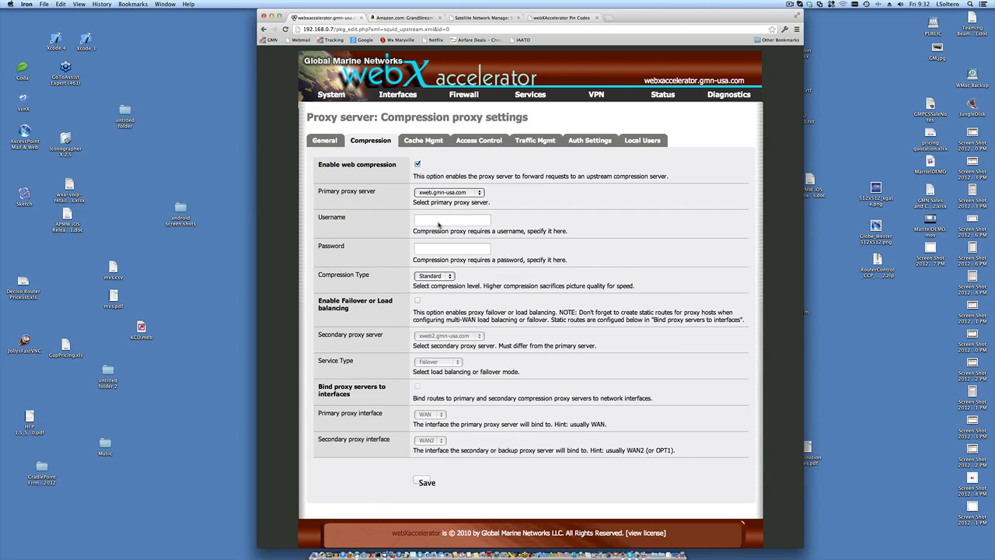
{"action": "left_click", "coordinate": [438, 223]}
{"action": "type", "text": "test"}
{"action": "key", "text": "Tab"}
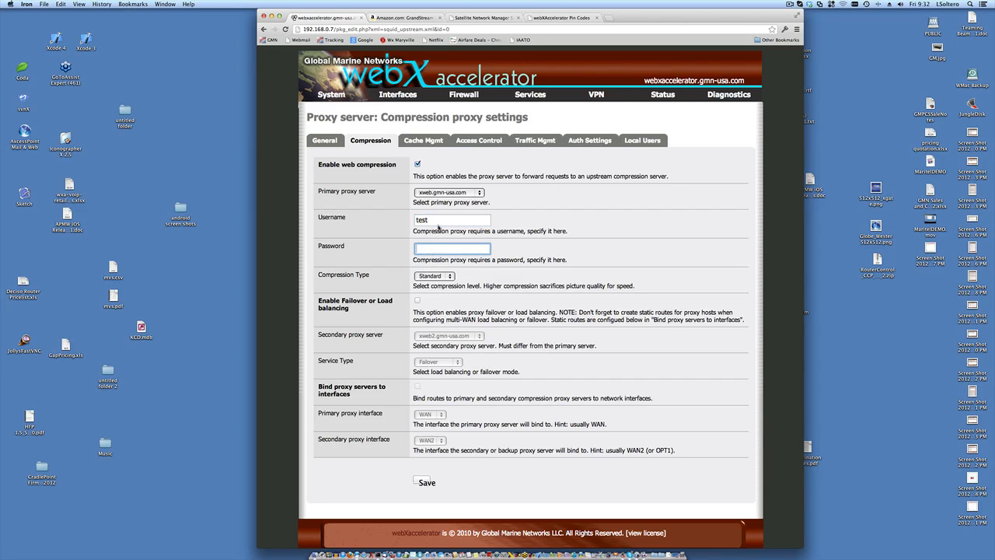
{"action": "type", "text": "•••••••"}
- Choose Maximum from the Compression Type list
{"action": "left_click", "coordinate": [449, 278]}
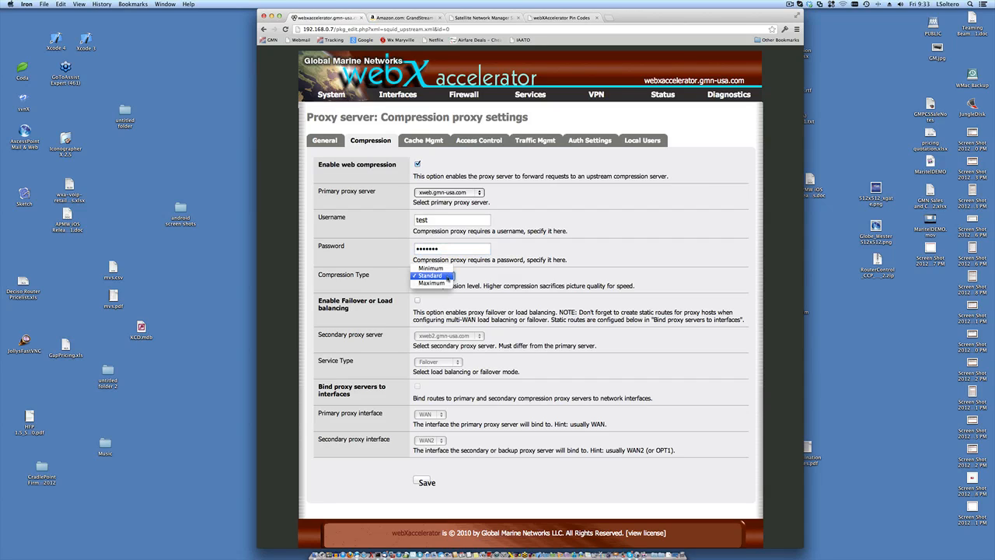
{"action": "left_click", "coordinate": [441, 283]}
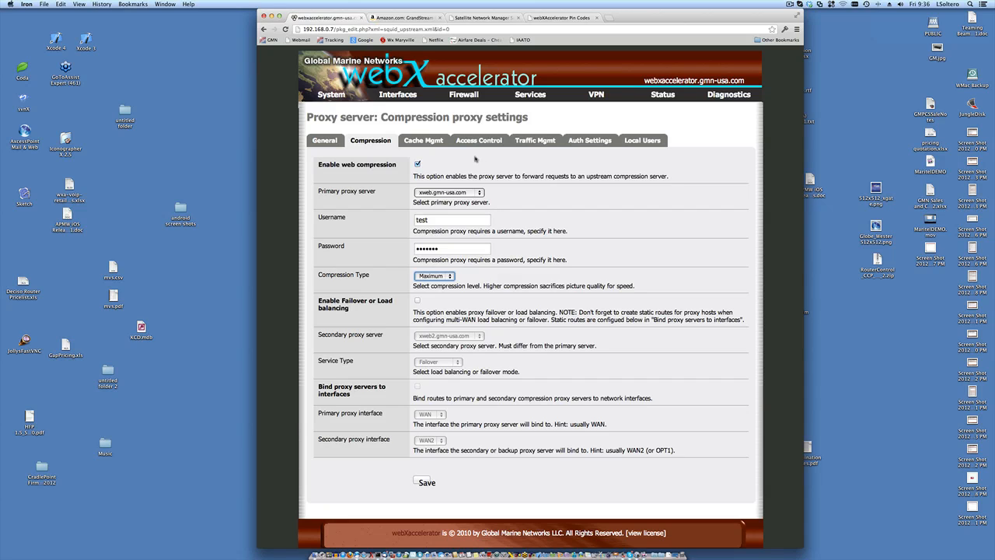
- Review the compression settings: web compression on, primary proxy xweb.gmn-usa.com, Maximum type
{"action": "mouse_move", "coordinate": [530, 94]}
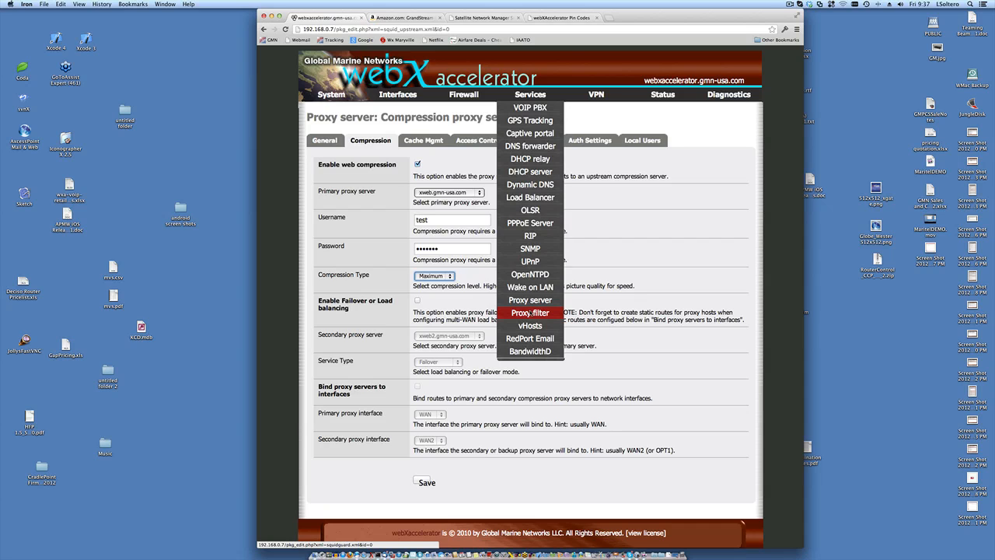
- Open the SquidGuard proxy filter and view its empty Destinations list
{"action": "left_click", "coordinate": [531, 313]}
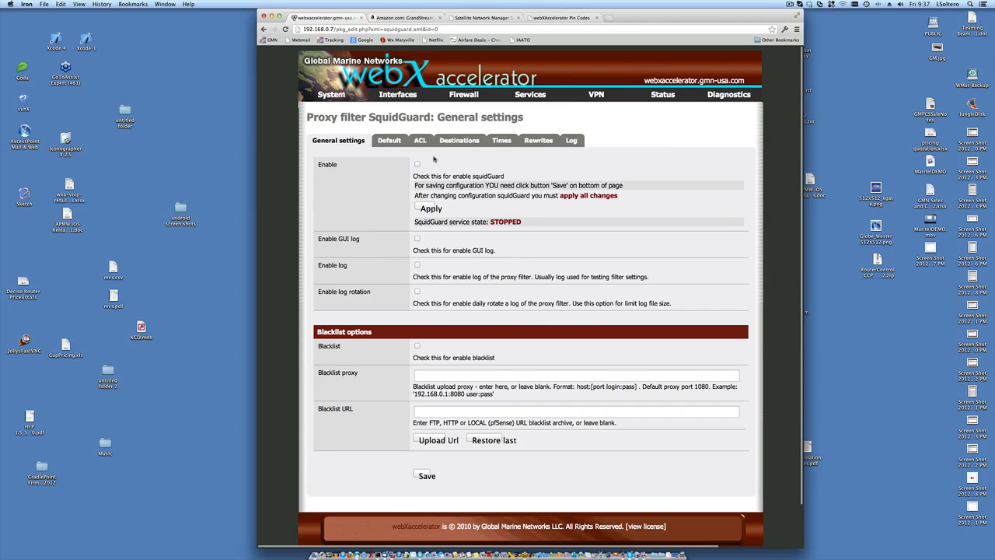
{"action": "left_click", "coordinate": [458, 140]}
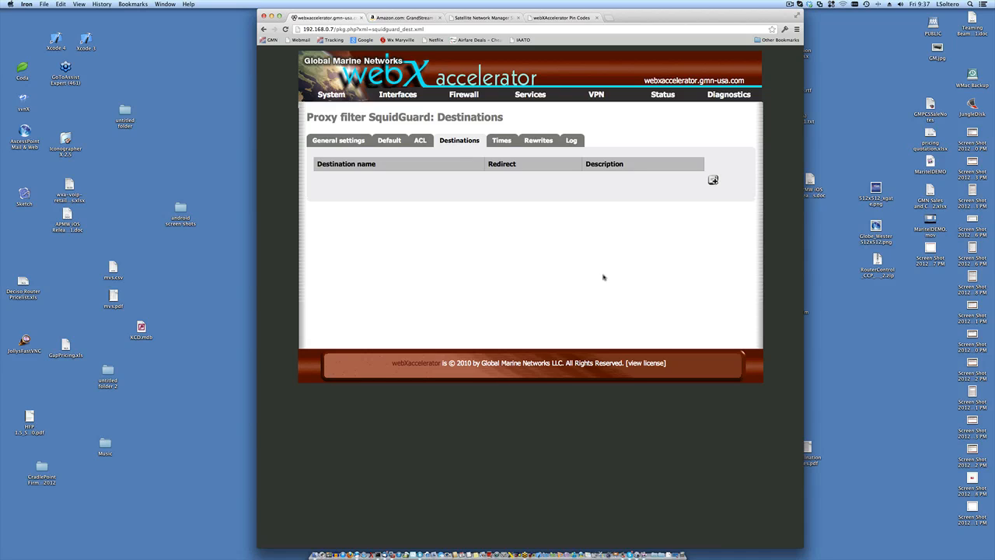
{"action": "mouse_move", "coordinate": [536, 93]}
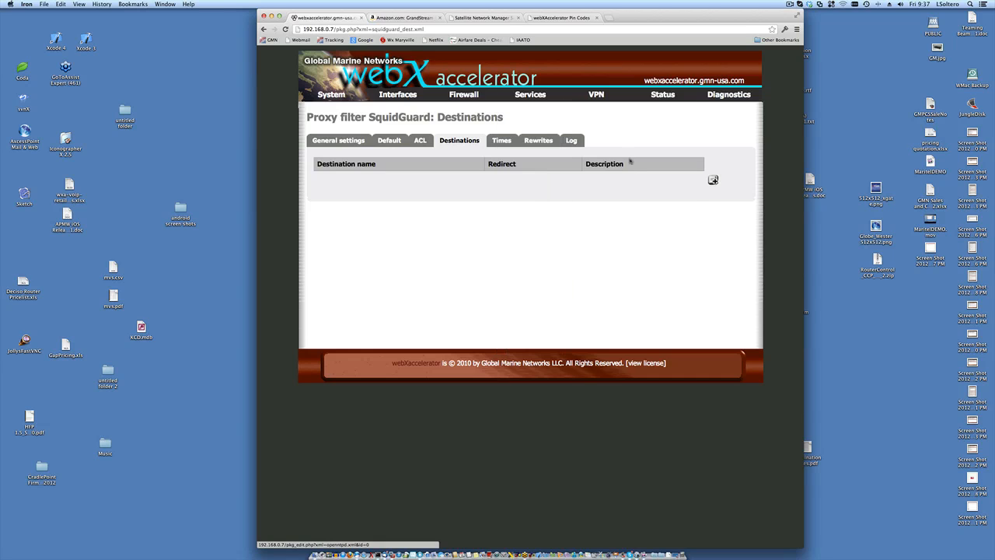
{"action": "mouse_move", "coordinate": [659, 95]}
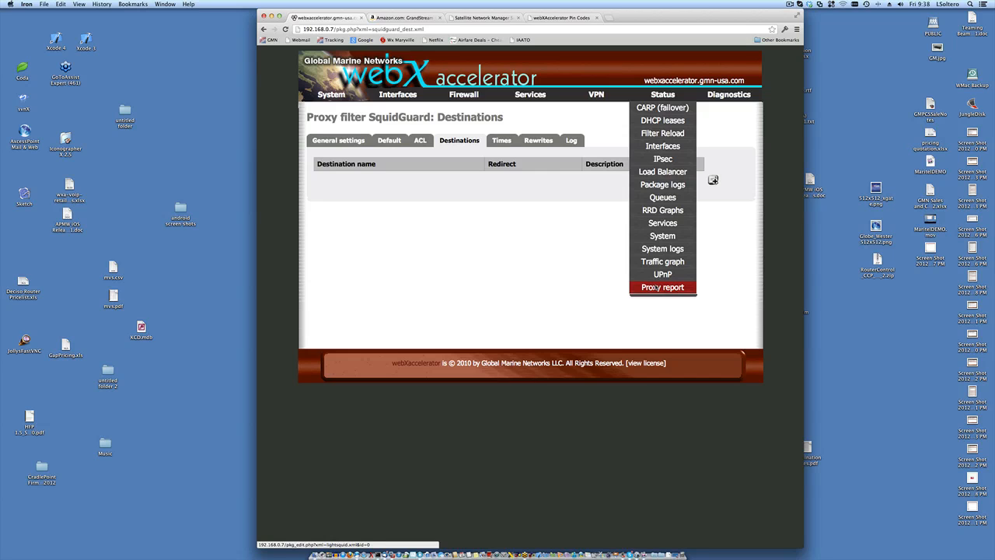
- Open LightSquid's March 2012 report and the 12 Mar 2012 day detail (722 699 bytes, 100.0%)
{"action": "left_click", "coordinate": [656, 288]}
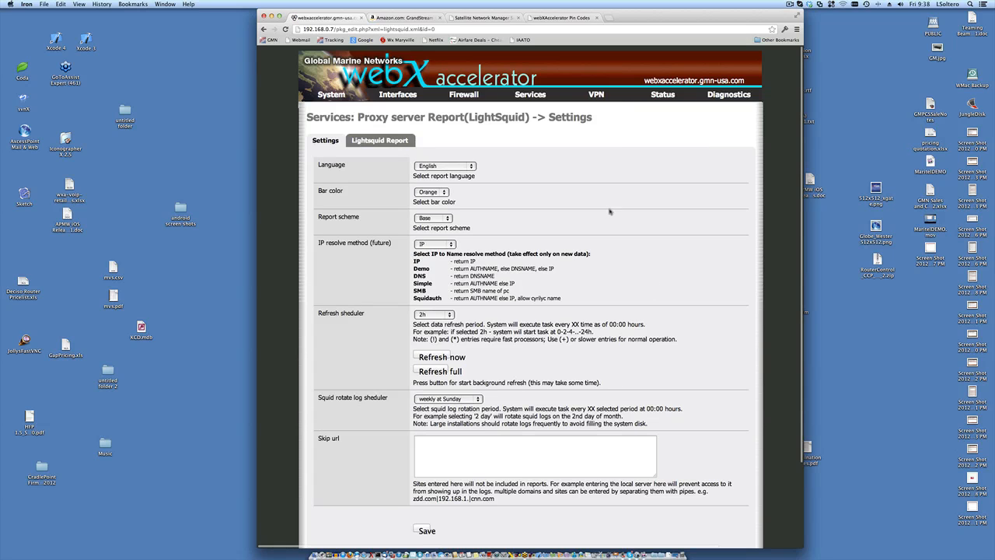
{"action": "left_click", "coordinate": [410, 147]}
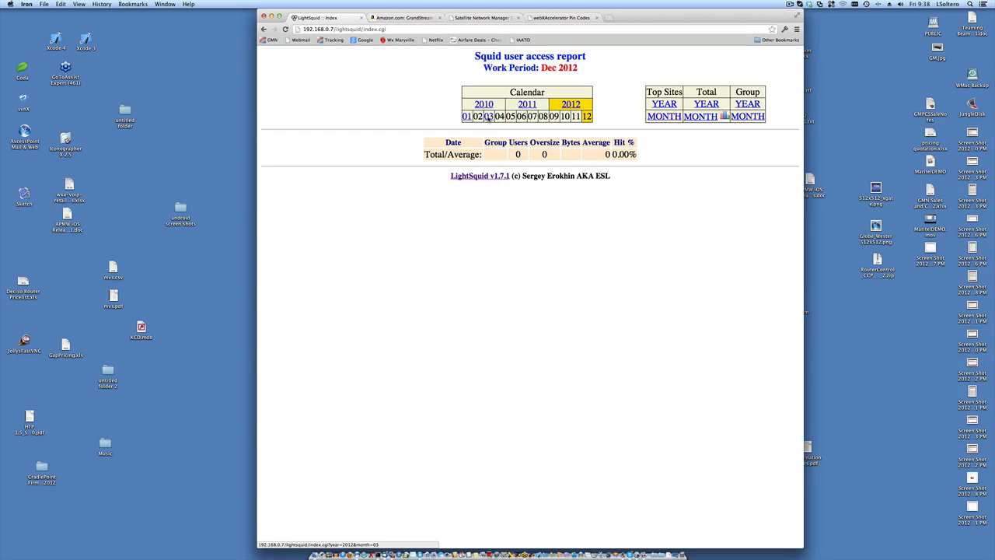
{"action": "left_click", "coordinate": [488, 116]}
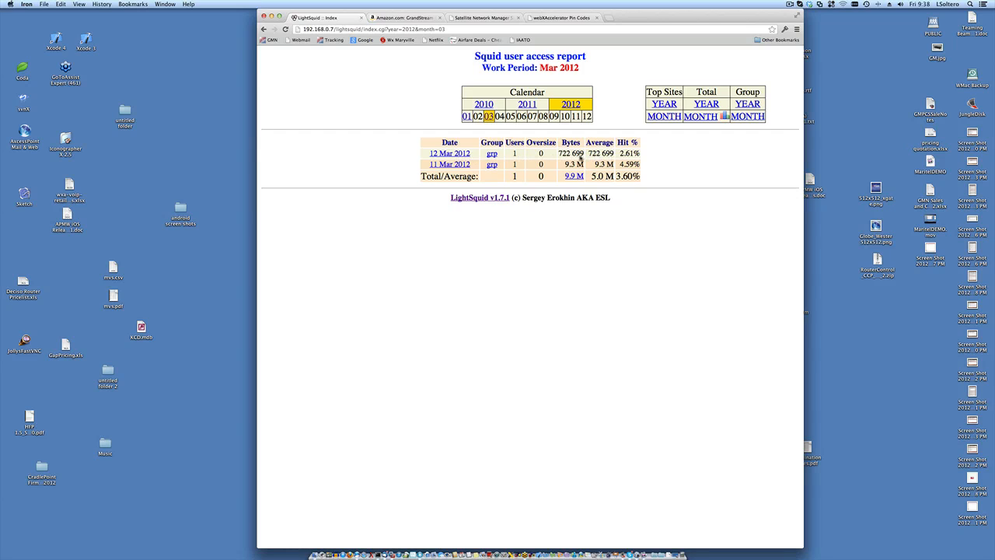
{"action": "double_click", "coordinate": [566, 155]}
{"action": "left_click", "coordinate": [455, 155]}
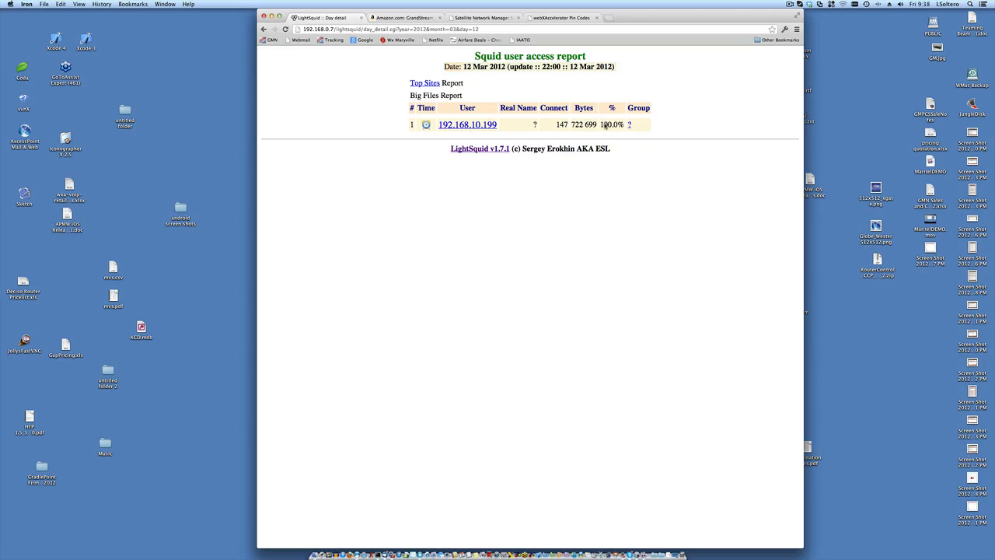
{"action": "left_click_drag", "start_coordinate": [602, 125], "coordinate": [622, 126]}
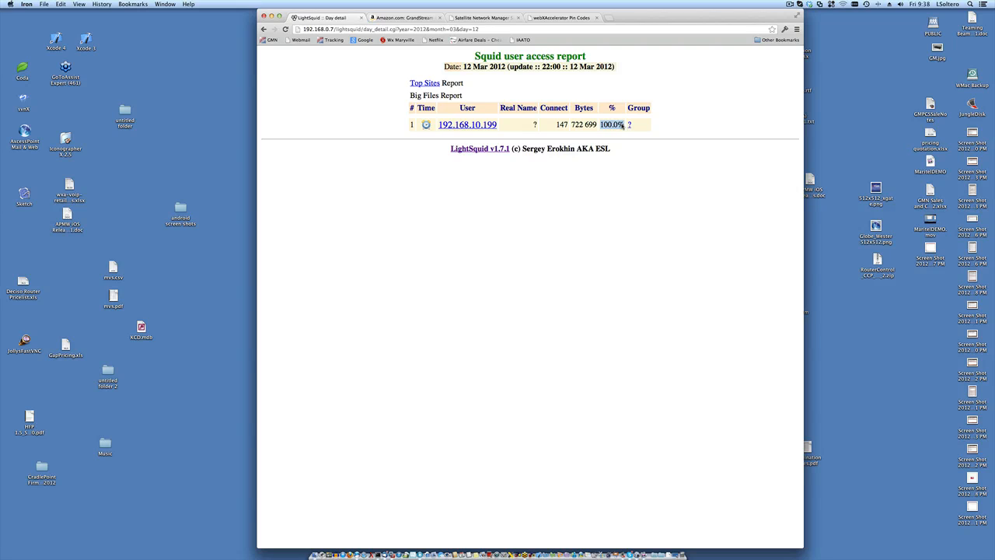
{"action": "left_click", "coordinate": [481, 125]}
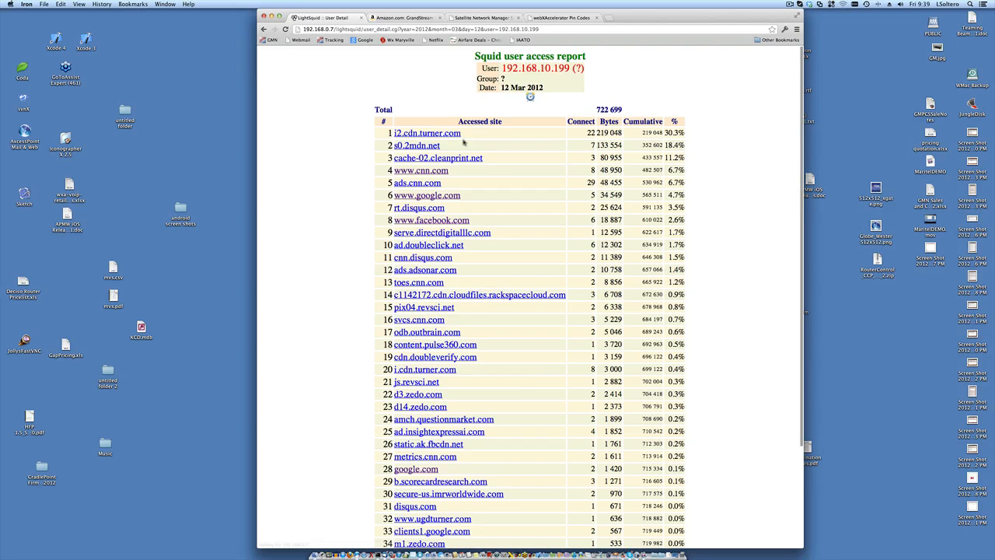
{"action": "scroll", "coordinate": [459, 208], "scroll_direction": "down", "scroll_amount": 1}
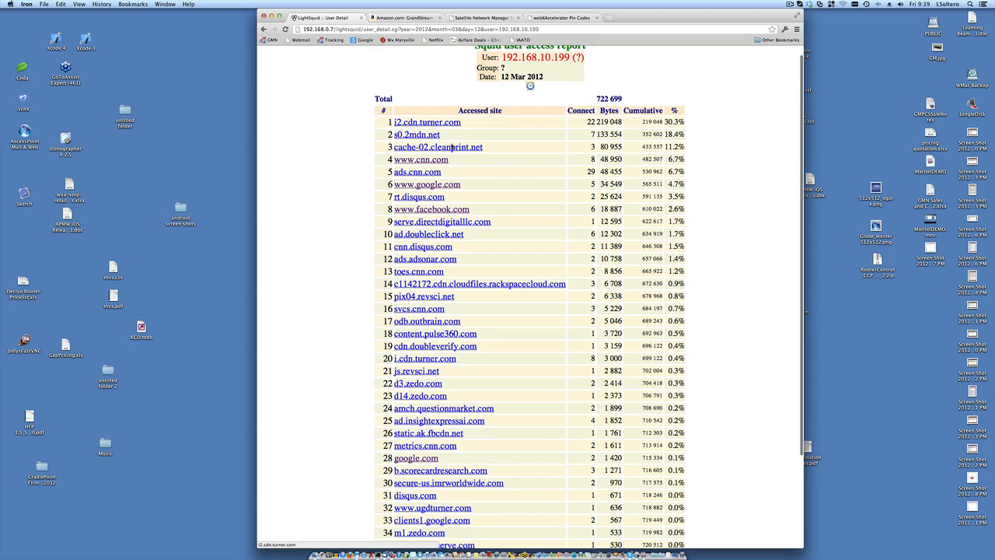
{"action": "scroll", "coordinate": [433, 268], "scroll_direction": "down", "scroll_amount": 5}
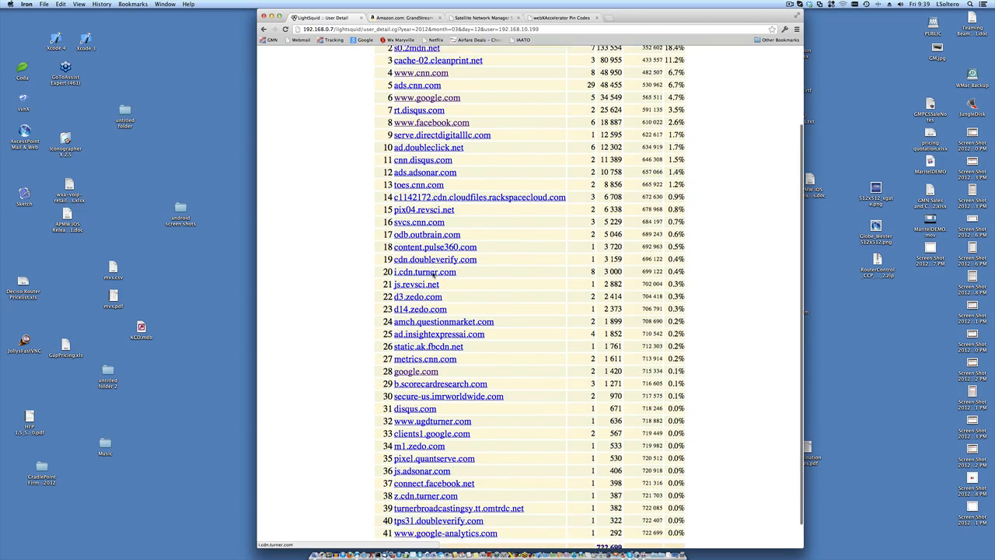
{"action": "scroll", "coordinate": [433, 273], "scroll_direction": "up", "scroll_amount": 6}
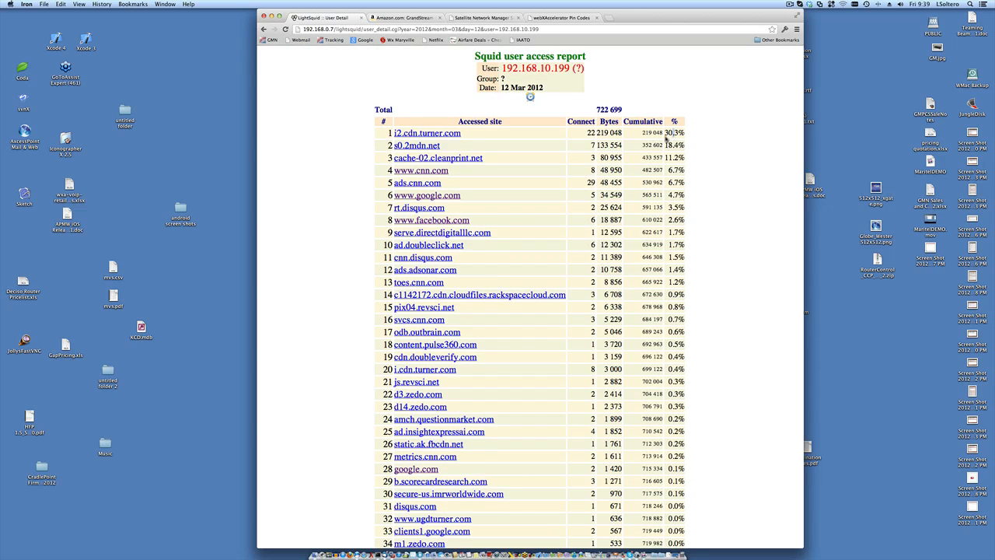
{"action": "left_click_drag", "start_coordinate": [644, 133], "coordinate": [663, 136]}
{"action": "left_click_drag", "start_coordinate": [665, 135], "coordinate": [682, 136]}
{"action": "left_click", "coordinate": [591, 133]}
{"action": "left_click_drag", "start_coordinate": [591, 133], "coordinate": [564, 198]}
{"action": "scroll", "coordinate": [564, 199], "scroll_direction": "down", "scroll_amount": 5}
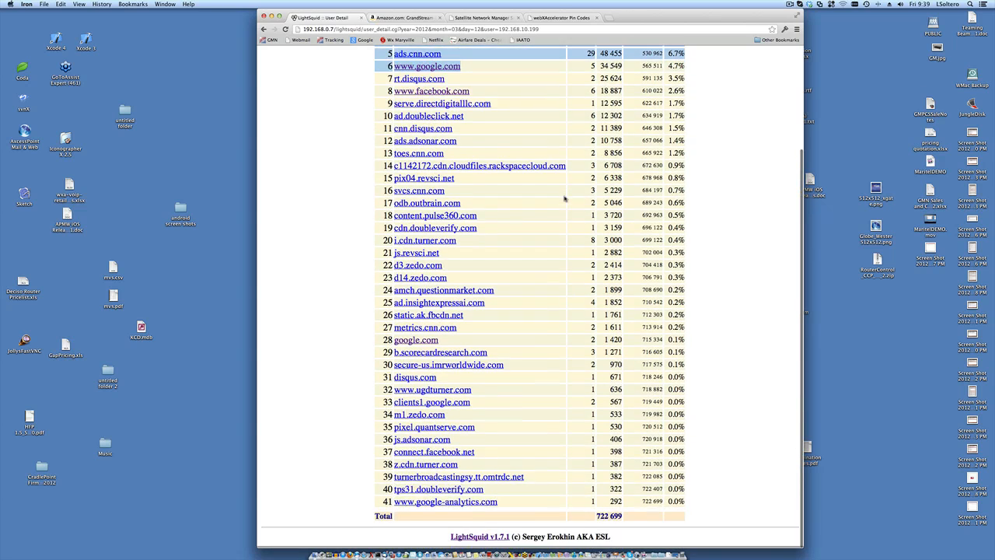
{"action": "scroll", "coordinate": [565, 199], "scroll_direction": "up", "scroll_amount": 1}
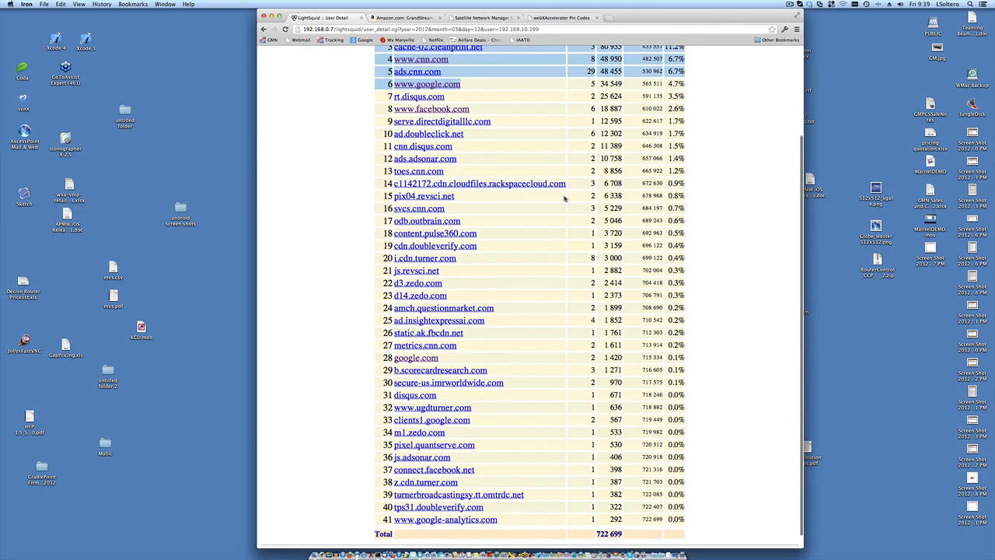
{"action": "scroll", "coordinate": [564, 198], "scroll_direction": "up", "scroll_amount": 2}
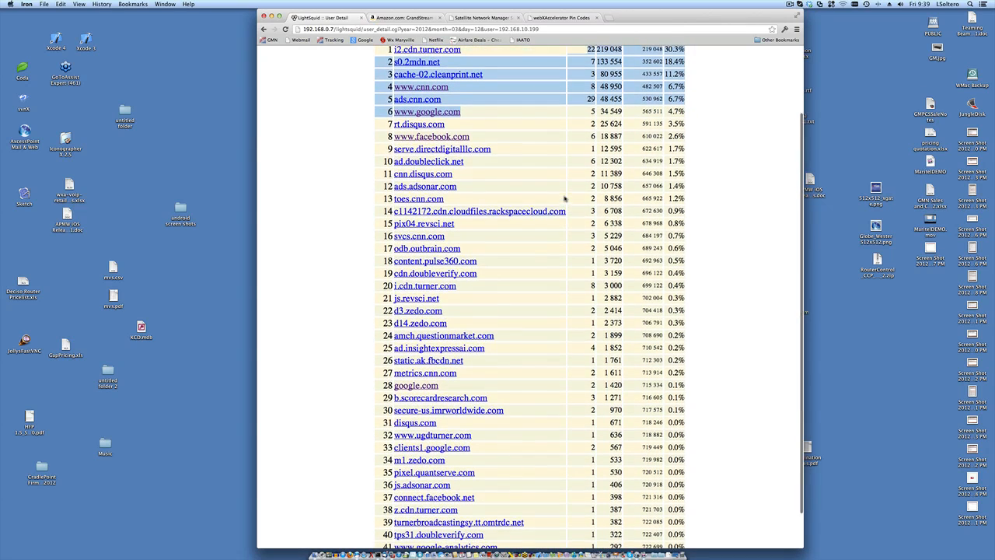
{"action": "scroll", "coordinate": [565, 198], "scroll_direction": "up", "scroll_amount": 5}
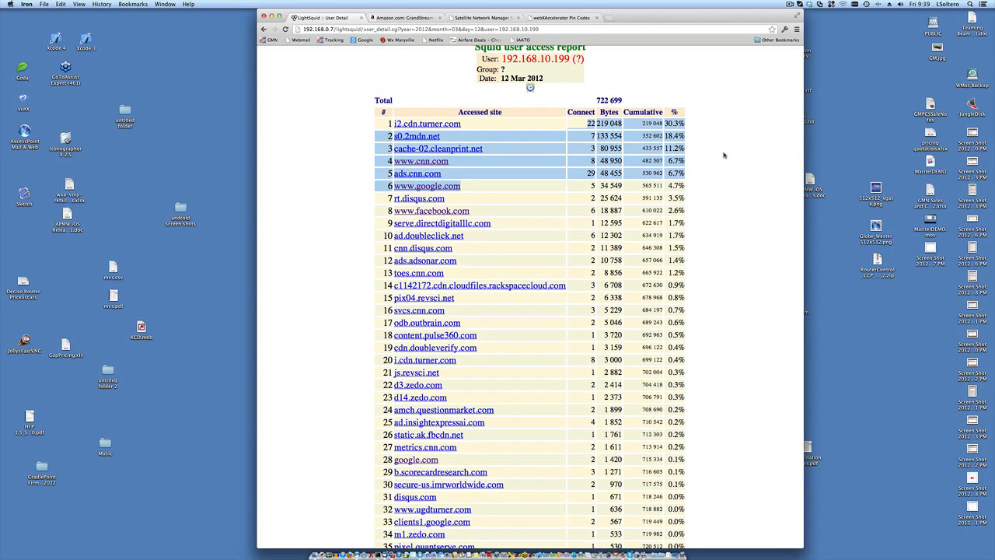
{"action": "left_click", "coordinate": [723, 156]}
{"action": "scroll", "coordinate": [724, 155], "scroll_direction": "up", "scroll_amount": 1}
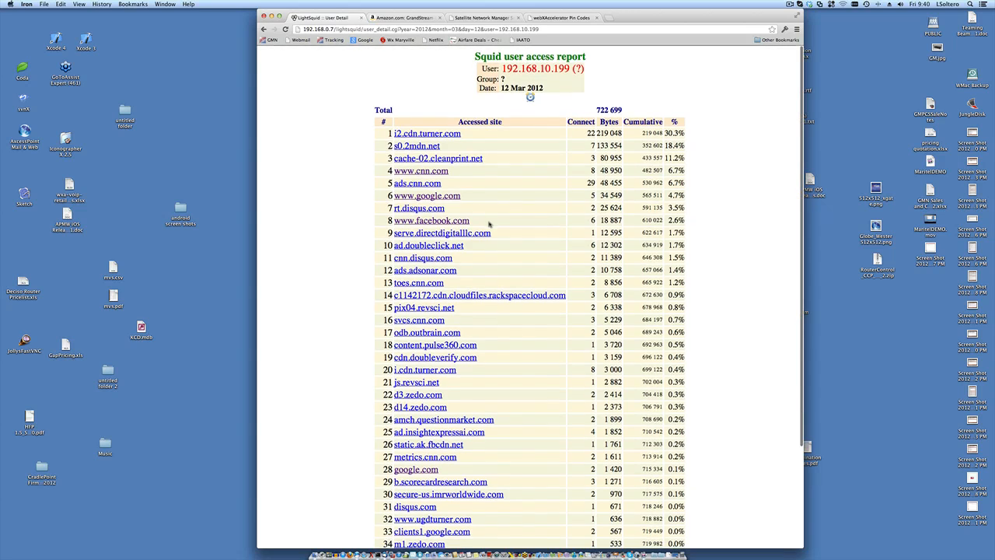
- Go back through the LightSquid report pages to the router's LightSquid Settings page
{"action": "left_click", "coordinate": [264, 31]}
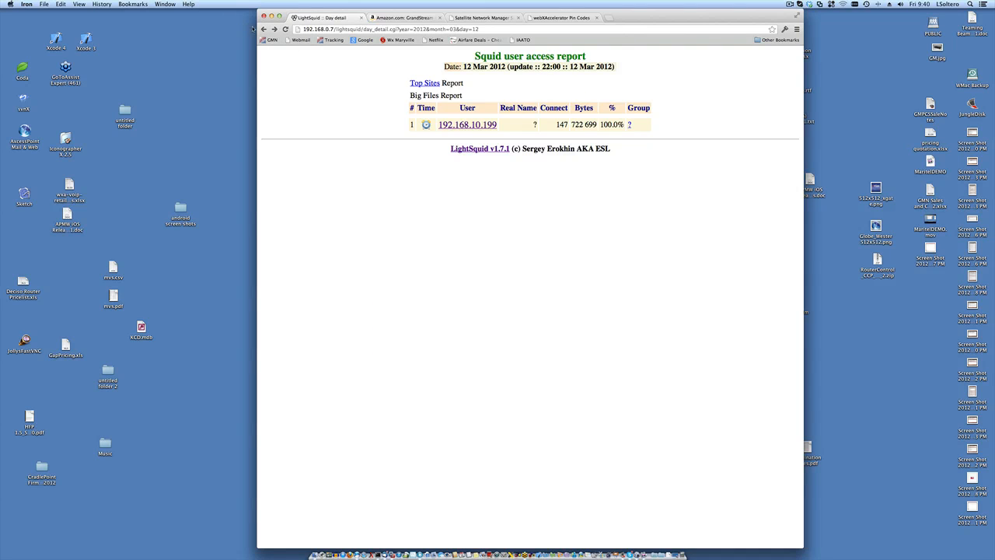
{"action": "left_click", "coordinate": [262, 30]}
{"action": "left_click", "coordinate": [262, 29]}
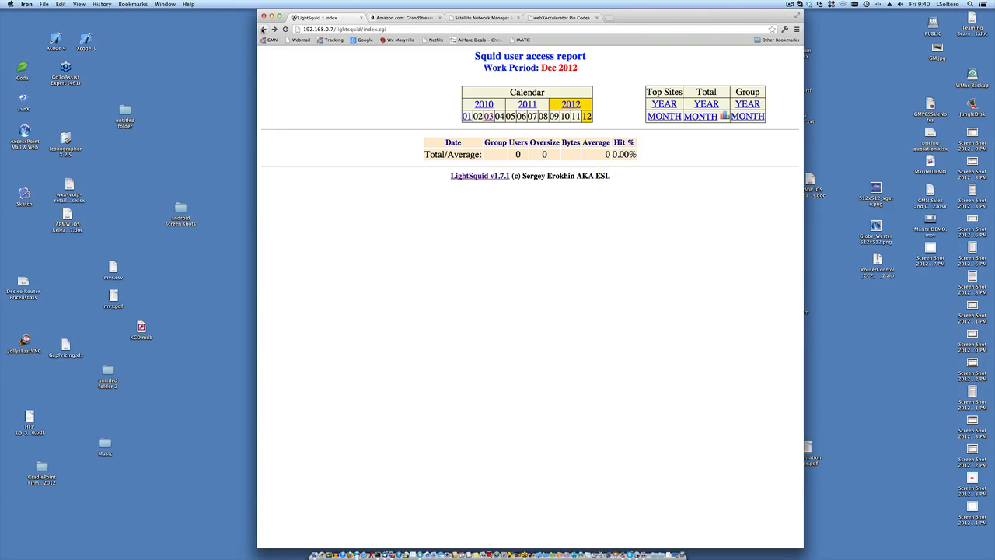
{"action": "left_click", "coordinate": [263, 29]}
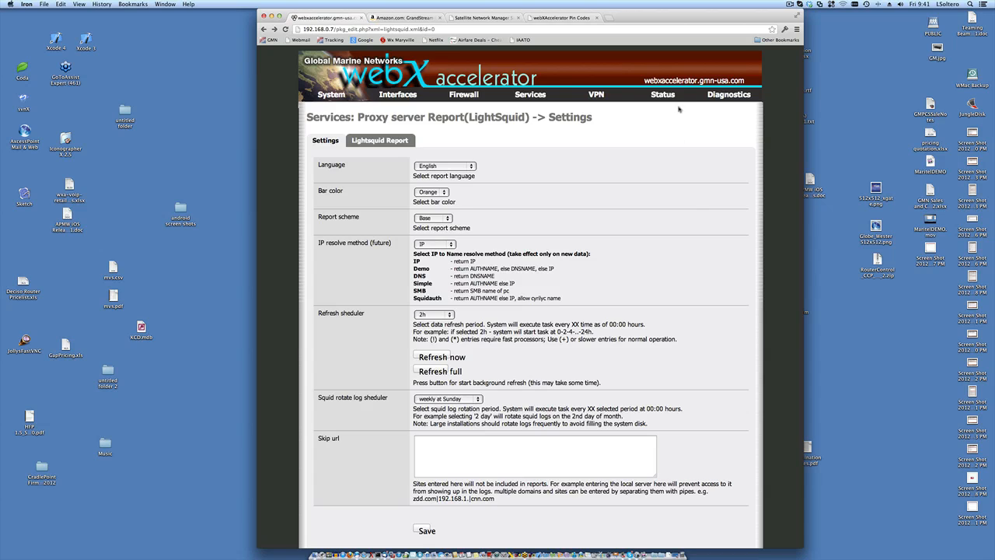
- Show the VPN menu listing IPsec, OpenVPN and PPTP
{"action": "mouse_move", "coordinate": [492, 96]}
{"action": "mouse_move", "coordinate": [533, 93]}
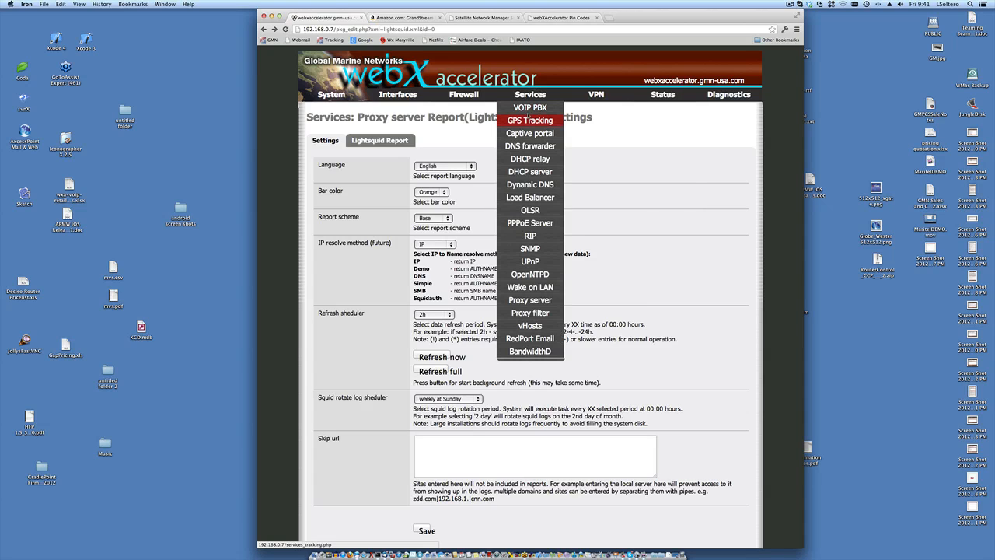
{"action": "mouse_move", "coordinate": [596, 95]}
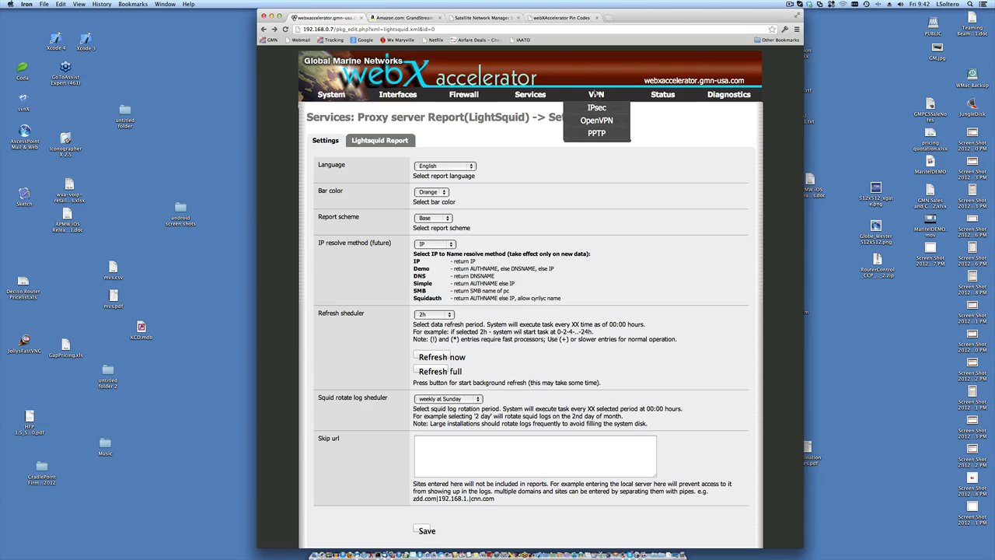
{"action": "left_click_drag", "start_coordinate": [304, 28], "coordinate": [333, 30]}
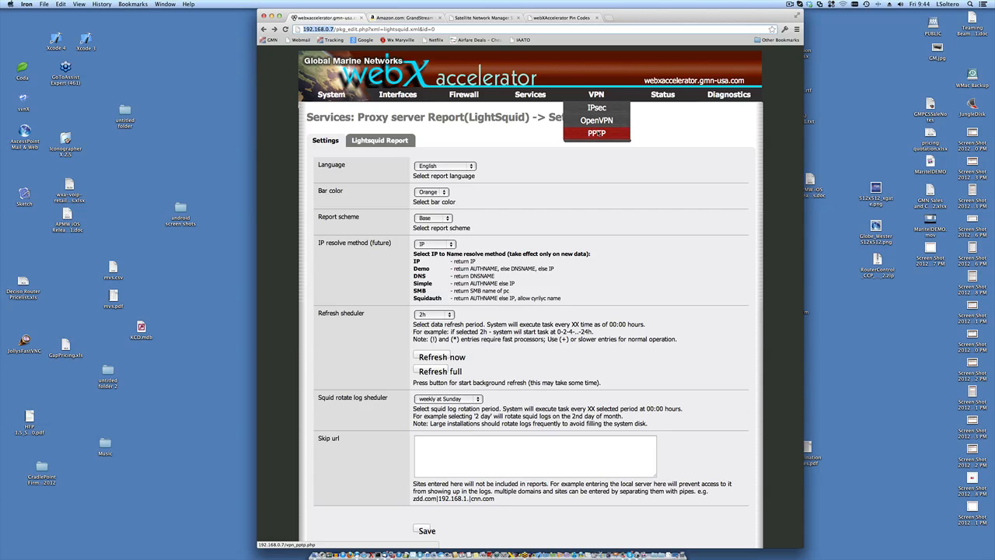
- View the empty PPTP VPN Users list, then launch System Preferences
{"action": "left_click", "coordinate": [596, 132]}
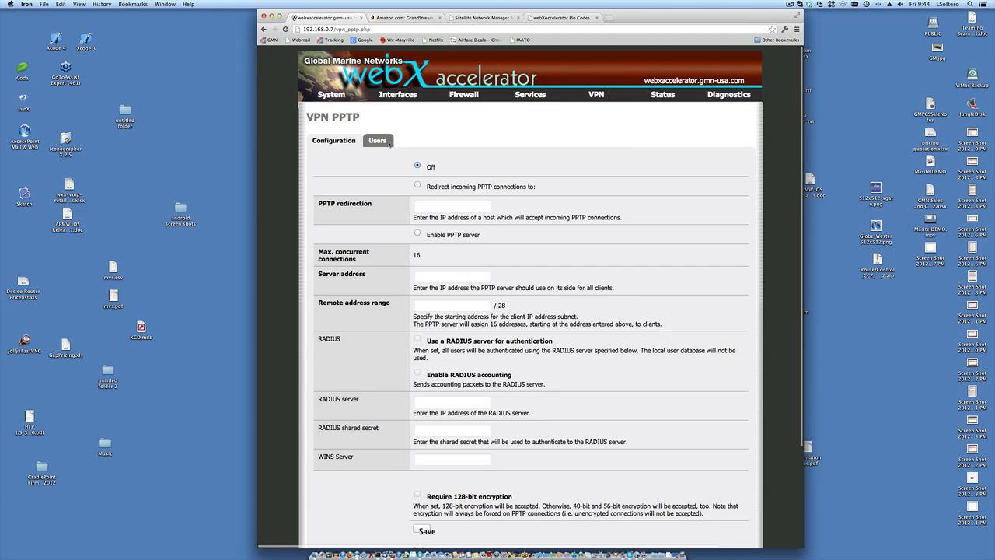
{"action": "left_click", "coordinate": [389, 143]}
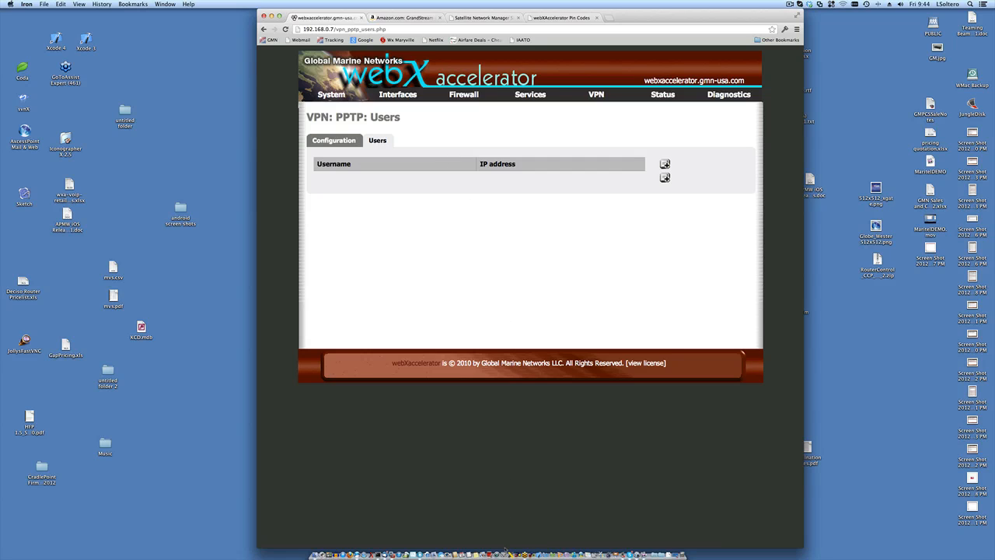
{"action": "left_click", "coordinate": [503, 553]}
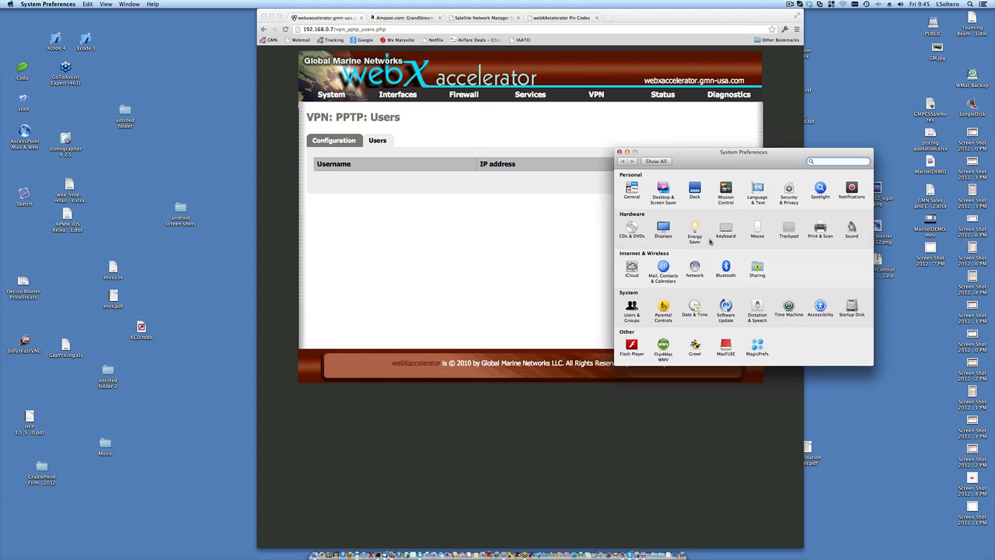
- Inspect the silverstar VPN connection in Network preferences, then close System Preferences
{"action": "left_click", "coordinate": [696, 270]}
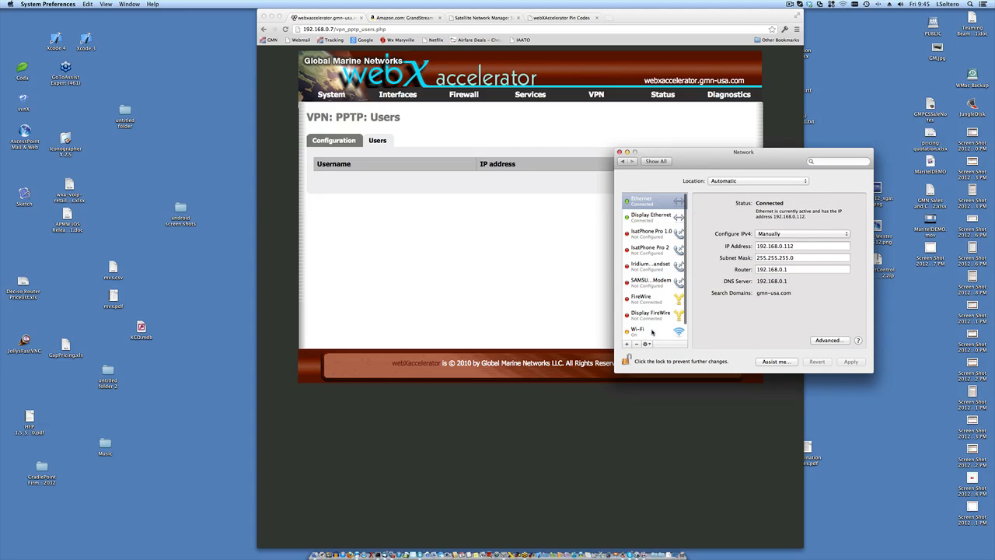
{"action": "scroll", "coordinate": [652, 332], "scroll_direction": "down", "scroll_amount": 1}
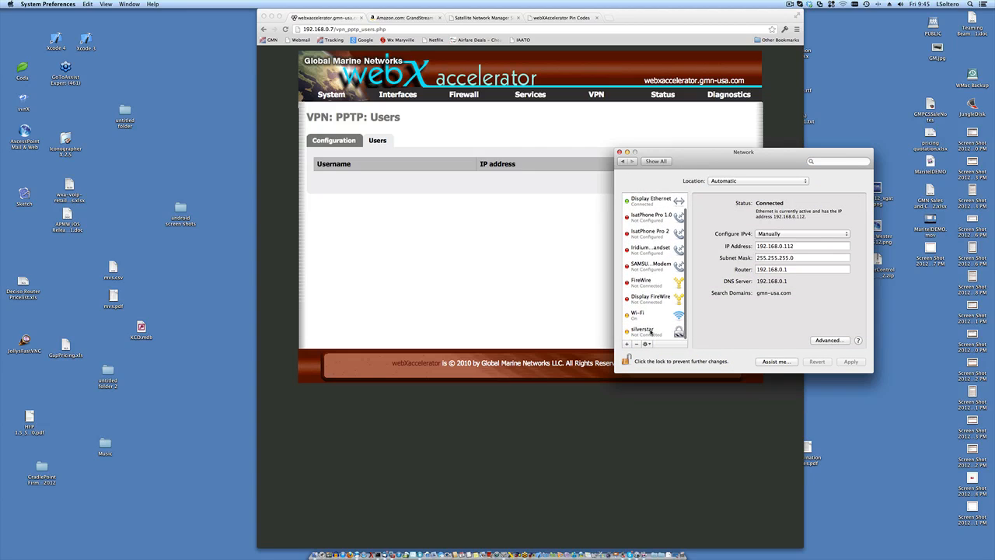
{"action": "left_click", "coordinate": [652, 332]}
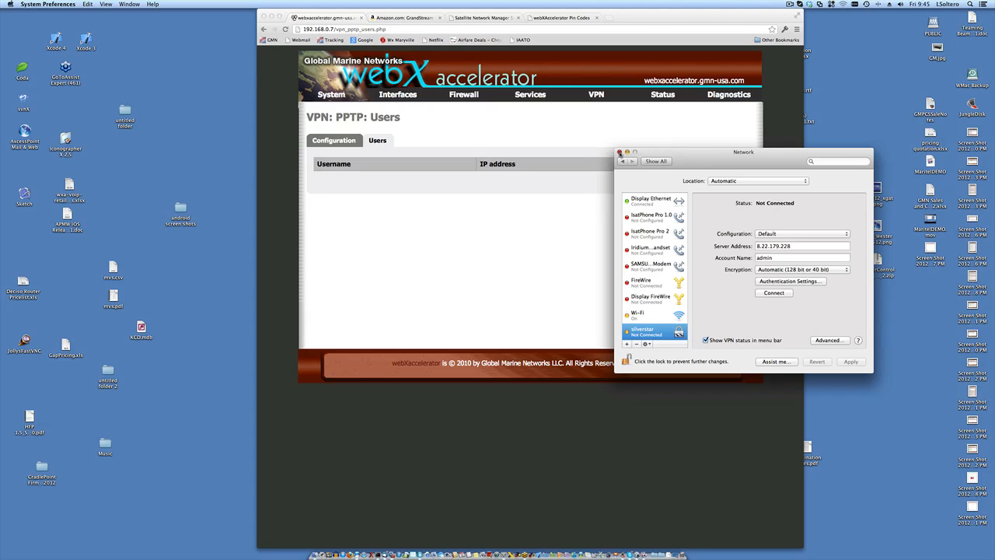
{"action": "left_click", "coordinate": [620, 153]}
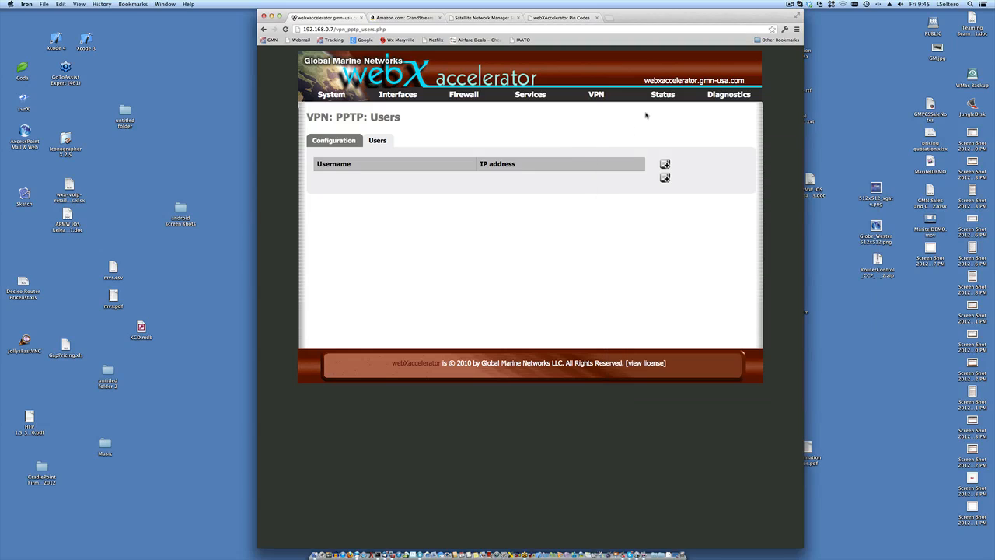
{"action": "mouse_move", "coordinate": [607, 95]}
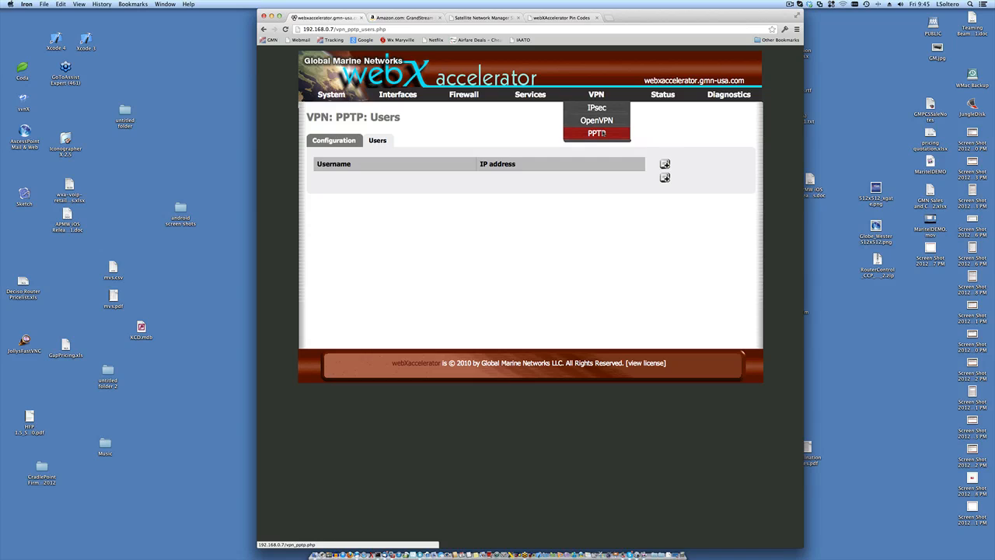
- Open Status > RRD Graphs to show the 4-hour and 16-hour Wan traffic graphs
{"action": "mouse_move", "coordinate": [655, 98]}
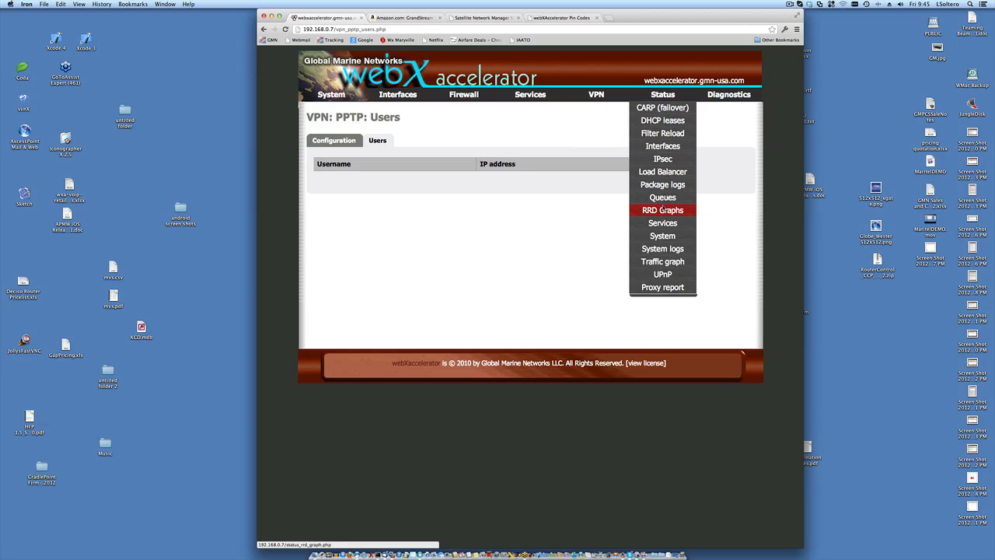
{"action": "left_click", "coordinate": [663, 210]}
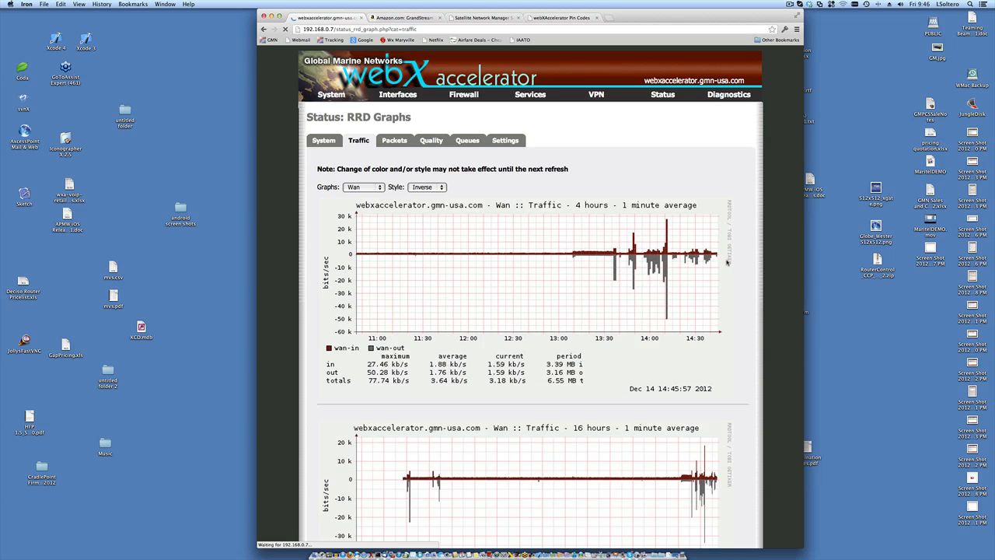
- Scroll through the 4-hour and 16-hour WAN traffic graphs, then back up toward the top
{"action": "scroll", "coordinate": [727, 262], "scroll_direction": "down", "scroll_amount": 2}
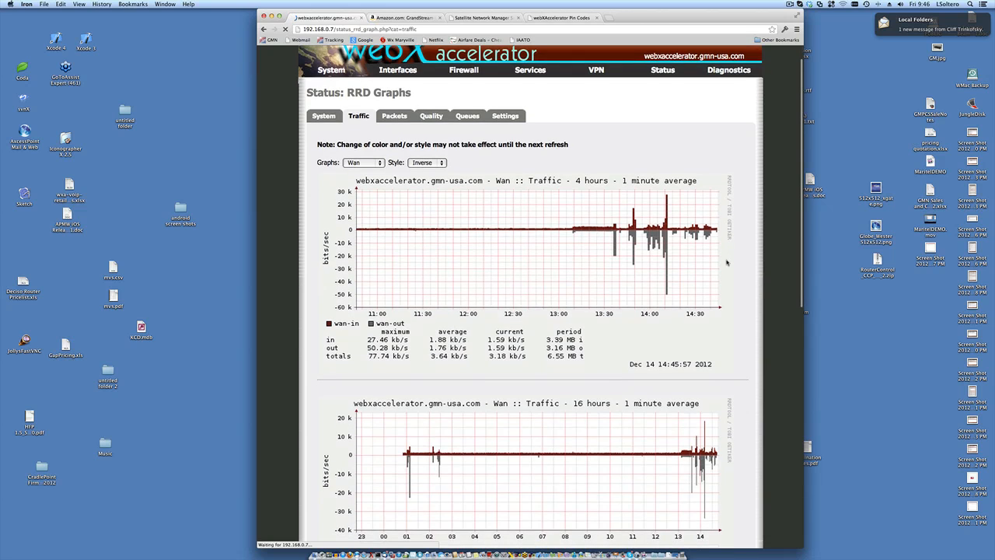
{"action": "scroll", "coordinate": [727, 262], "scroll_direction": "down", "scroll_amount": 1}
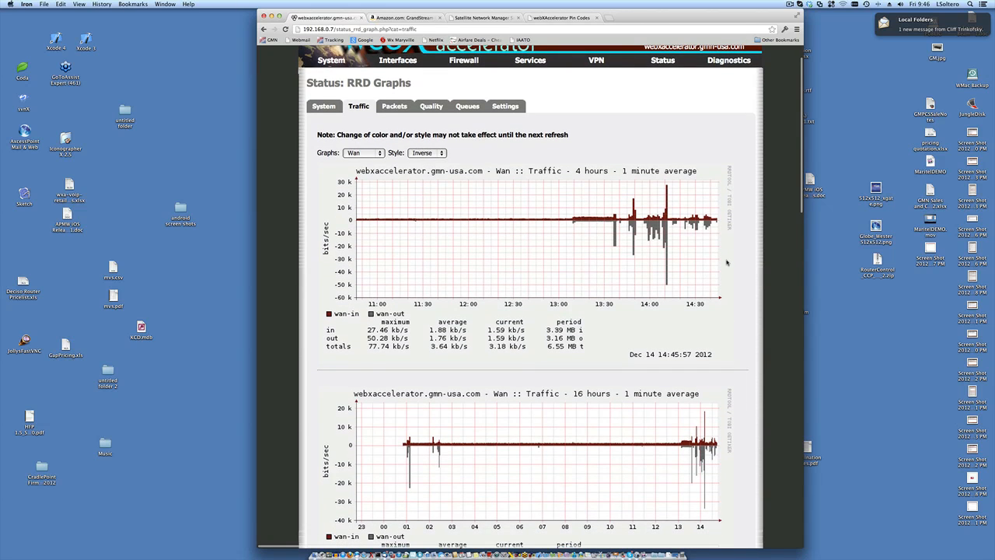
{"action": "scroll", "coordinate": [727, 262], "scroll_direction": "down", "scroll_amount": 3}
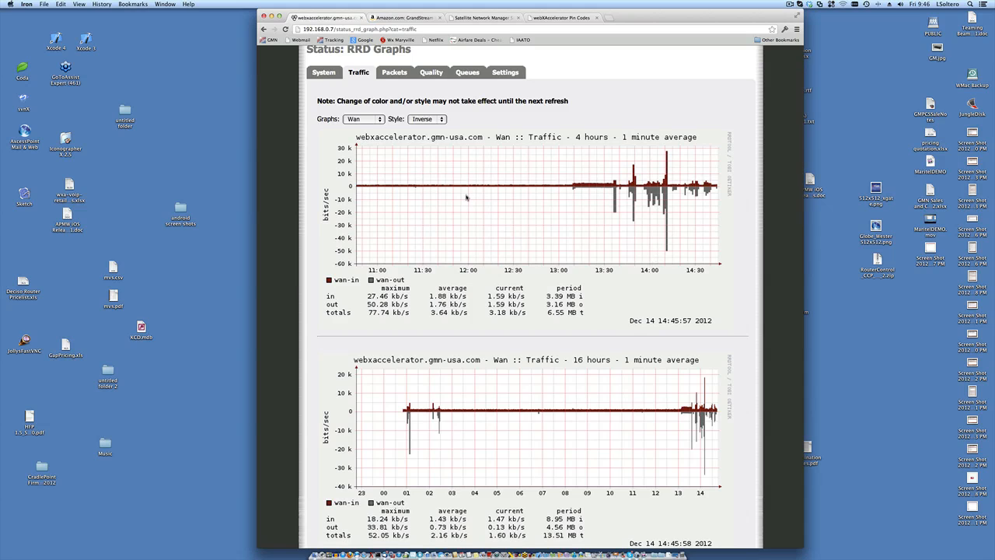
{"action": "scroll", "coordinate": [467, 198], "scroll_direction": "down", "scroll_amount": 4}
{"action": "scroll", "coordinate": [466, 204], "scroll_direction": "down", "scroll_amount": 10}
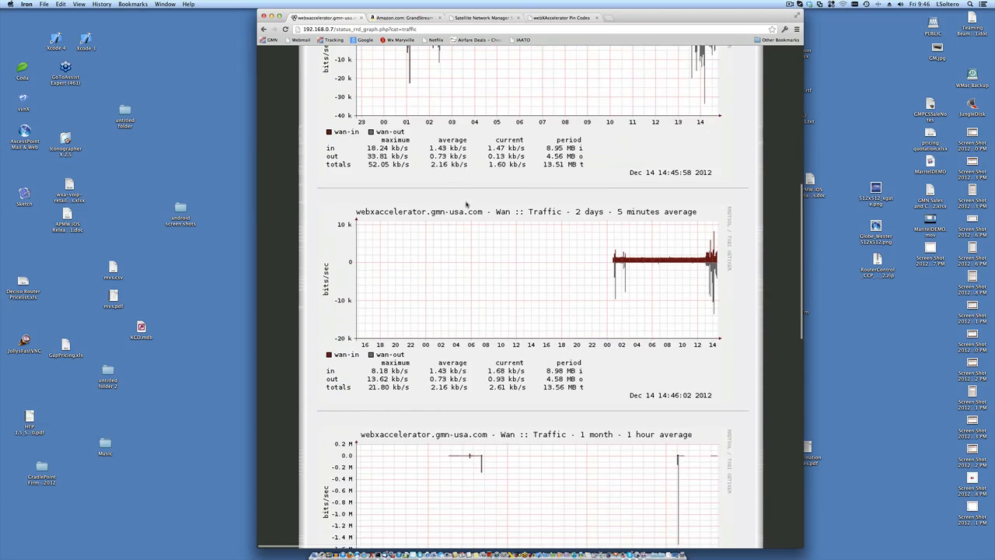
{"action": "scroll", "coordinate": [467, 217], "scroll_direction": "down", "scroll_amount": 12}
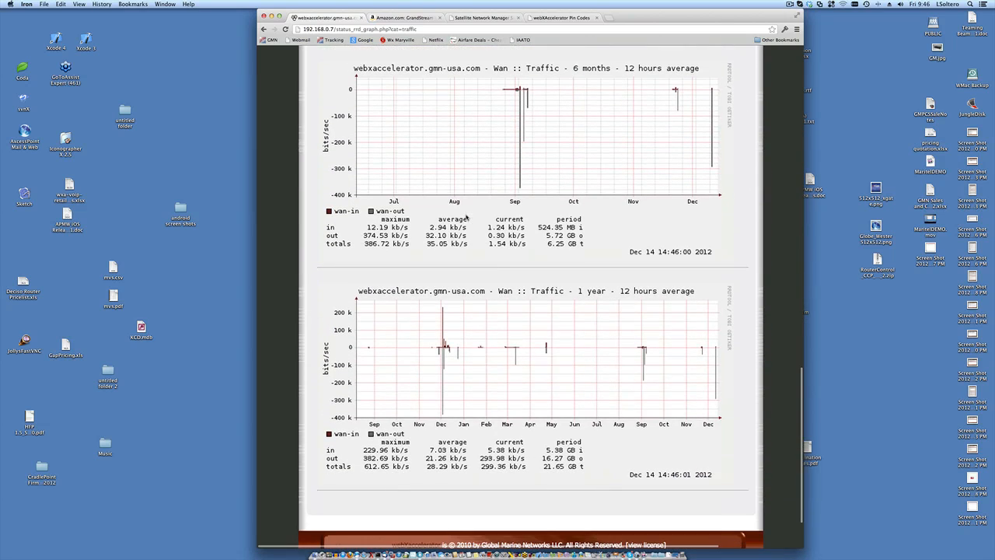
{"action": "scroll", "coordinate": [467, 218], "scroll_direction": "up", "scroll_amount": 20}
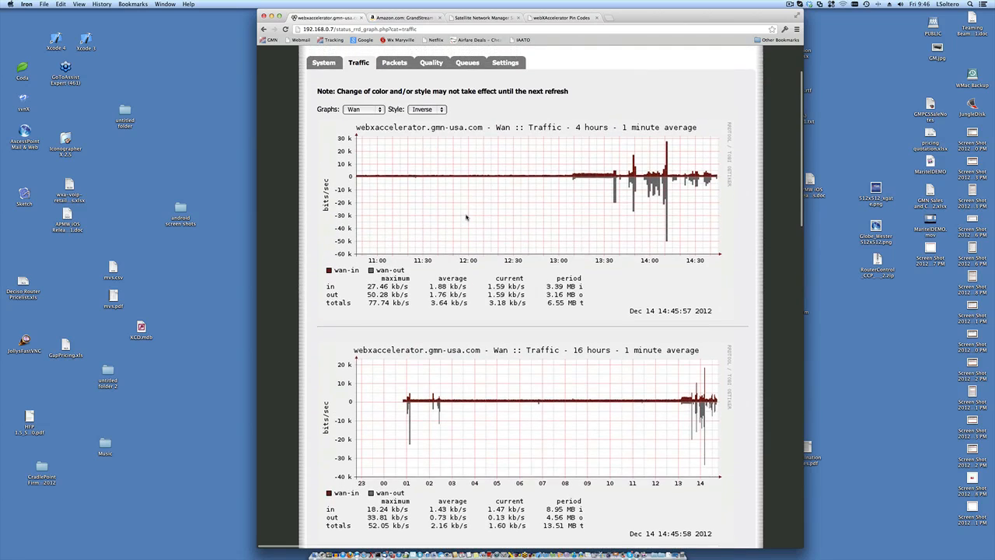
{"action": "scroll", "coordinate": [467, 218], "scroll_direction": "up", "scroll_amount": 3}
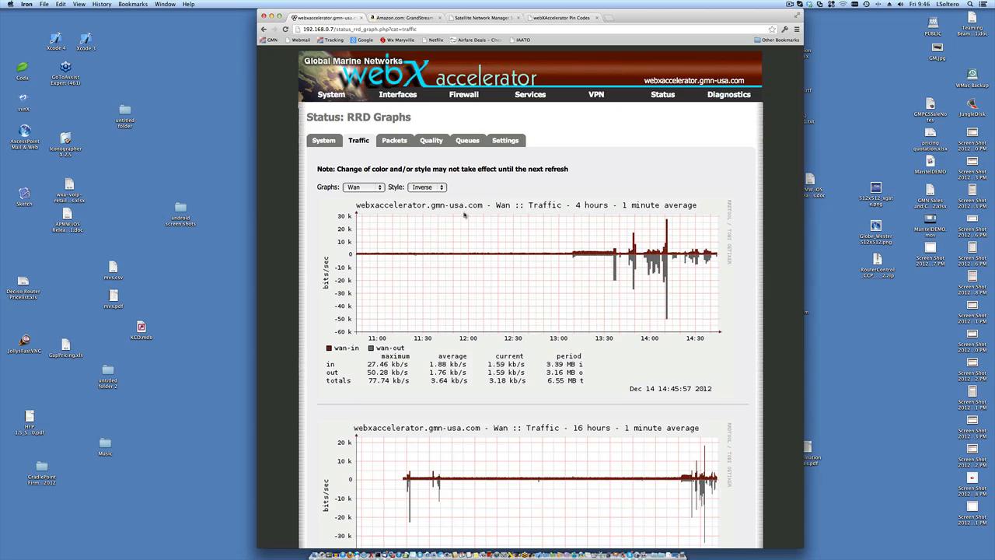
- Show the WAN Quality graphs: roundtrip averaging 0.83 ms (max 6.80 ms) with 0.0% packet loss
{"action": "left_click", "coordinate": [429, 141]}
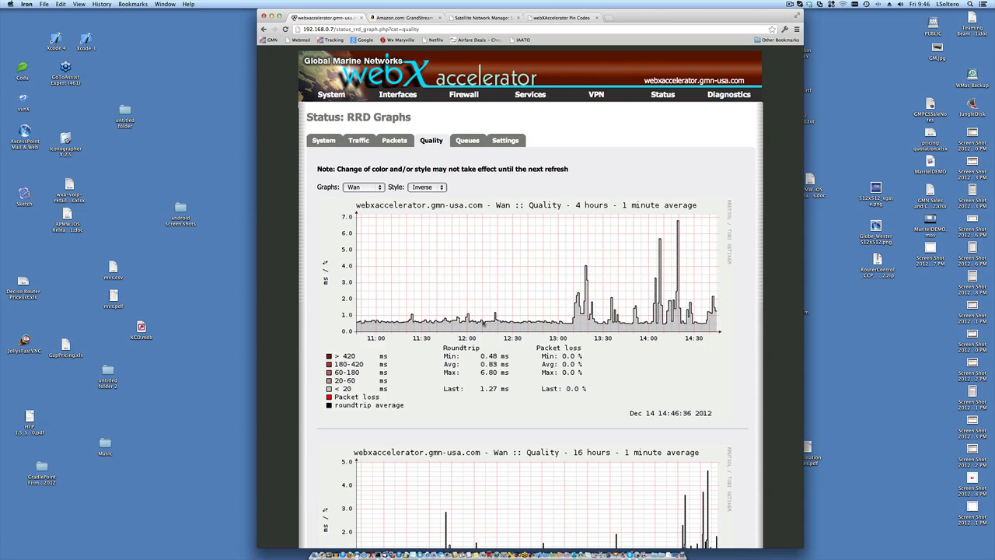
{"action": "scroll", "coordinate": [484, 325], "scroll_direction": "down", "scroll_amount": 10}
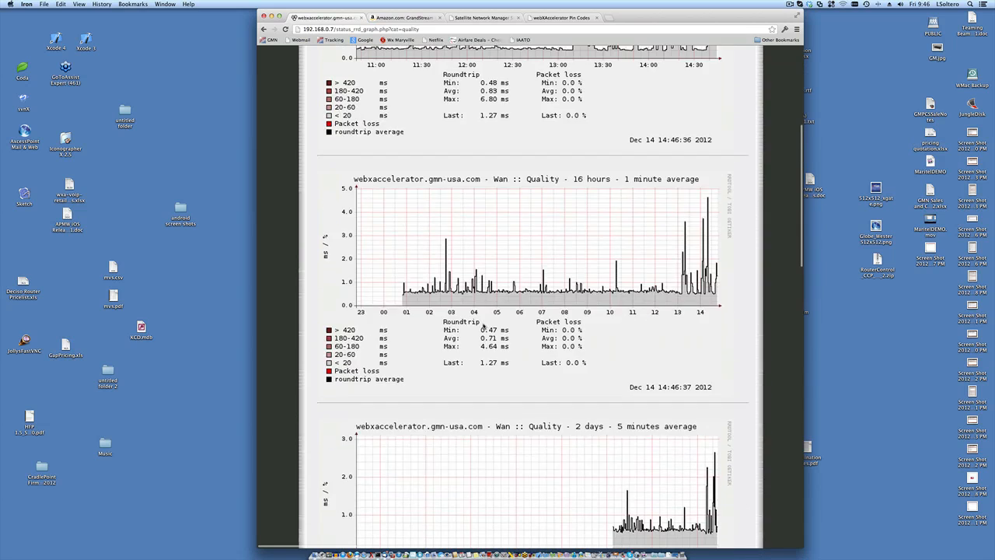
{"action": "scroll", "coordinate": [484, 325], "scroll_direction": "up", "scroll_amount": 10}
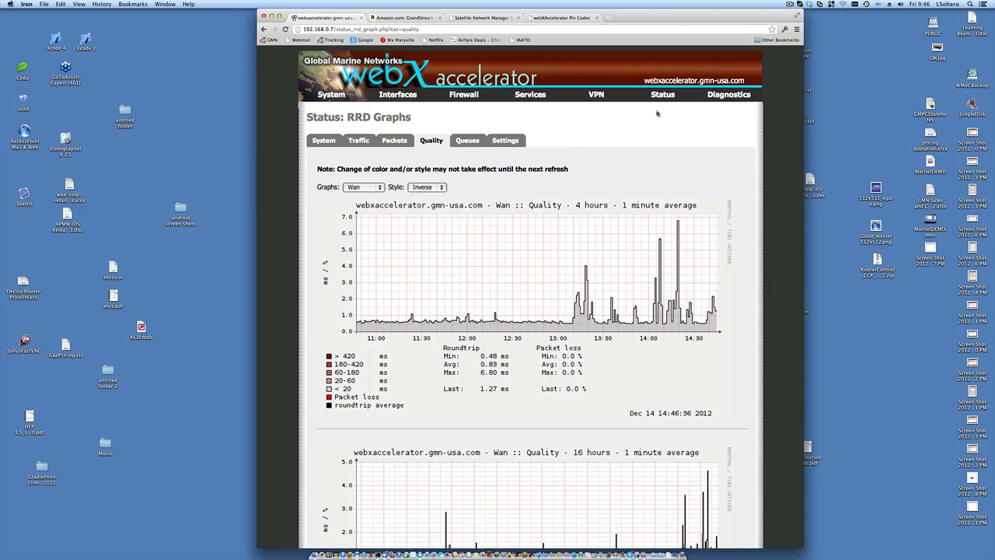
{"action": "mouse_move", "coordinate": [662, 99]}
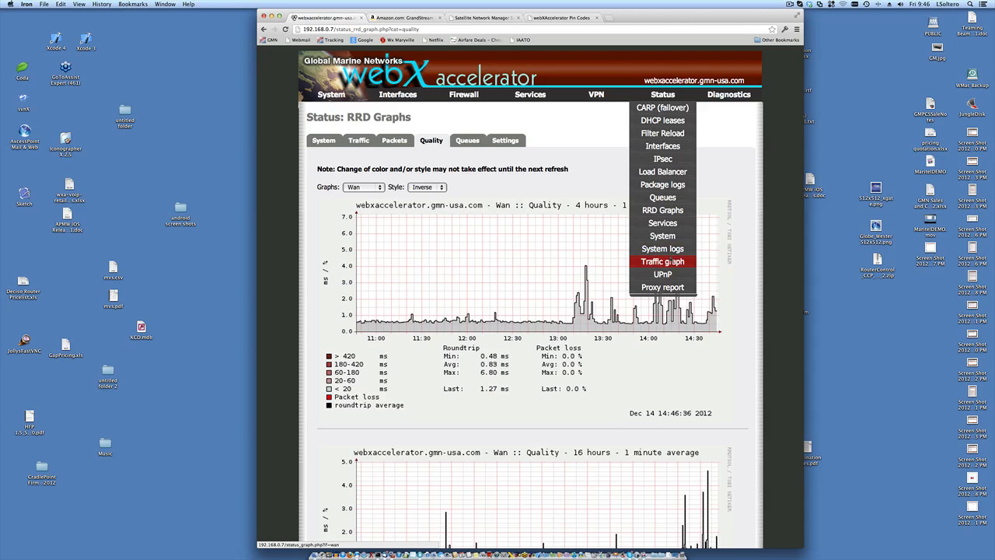
- Show the live WAN Traffic Graph, reading about 3 Kbps in and 1 Kbps out
{"action": "left_click", "coordinate": [669, 261]}
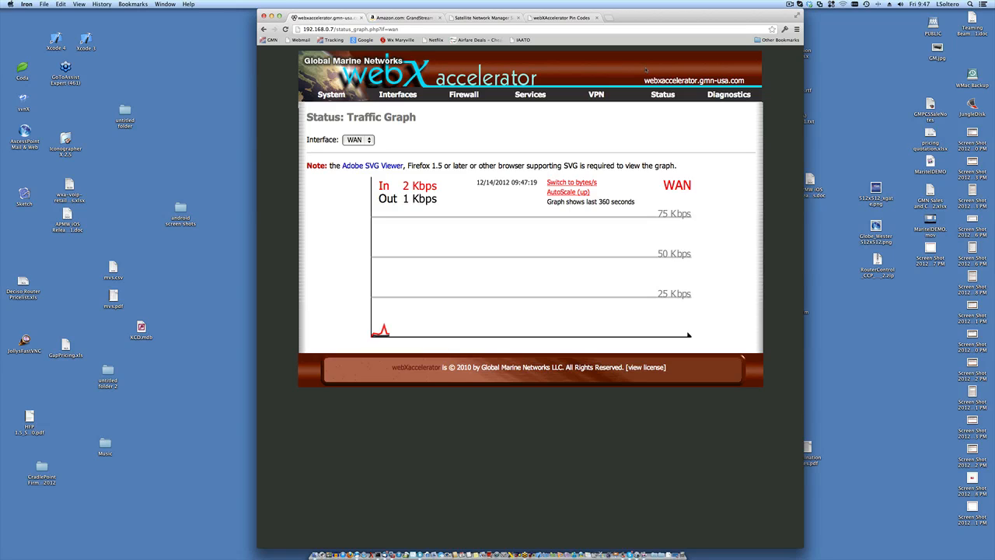
{"action": "mouse_move", "coordinate": [530, 94]}
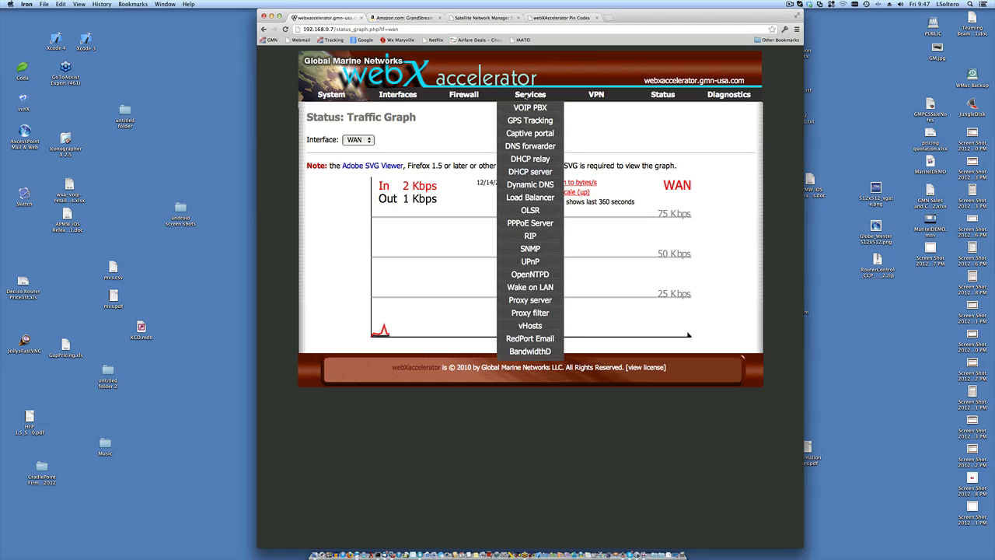
- Check the empty BandwidthD graph output, then return to the BandwidthD settings with interface LAN
{"action": "left_click", "coordinate": [530, 351]}
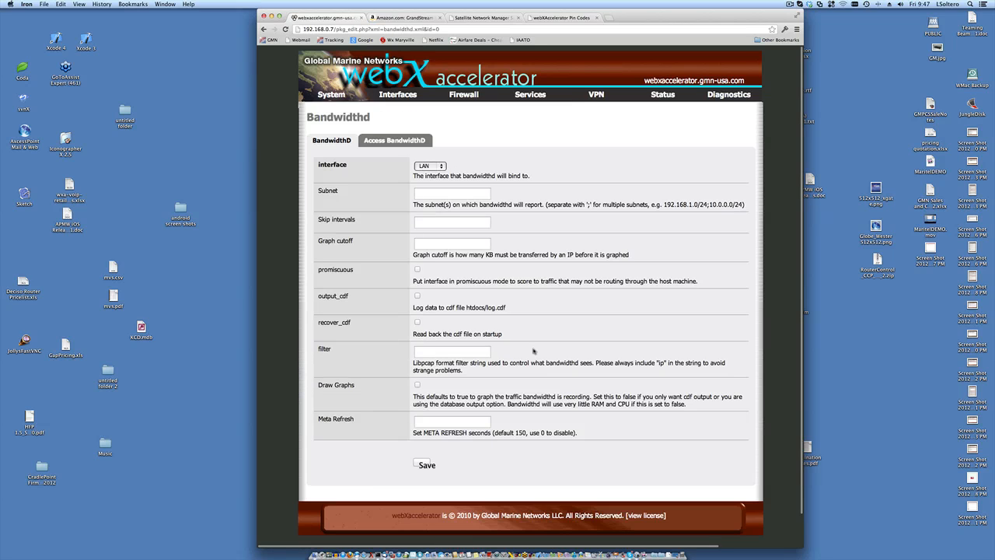
{"action": "left_click", "coordinate": [401, 143]}
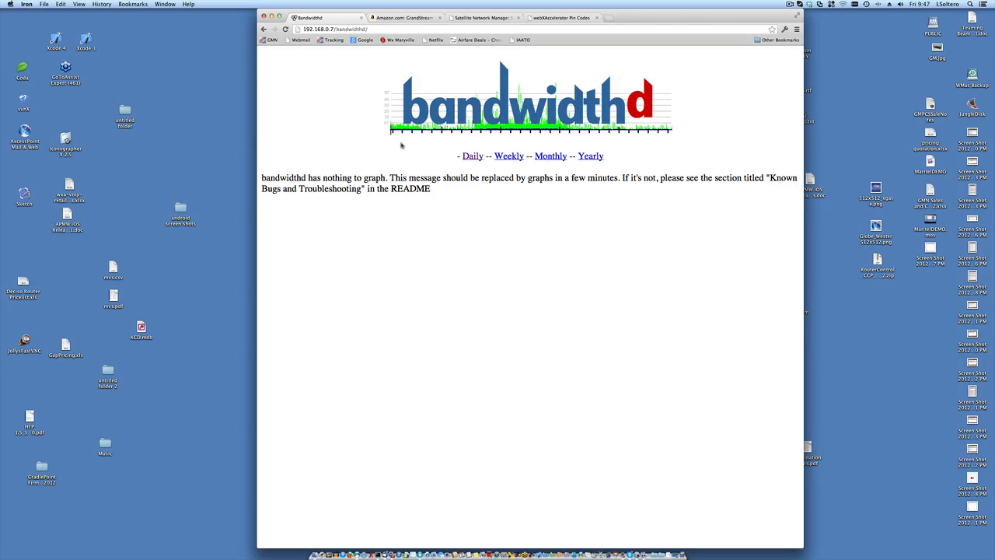
{"action": "left_click", "coordinate": [265, 29]}
{"action": "mouse_move", "coordinate": [729, 94]}
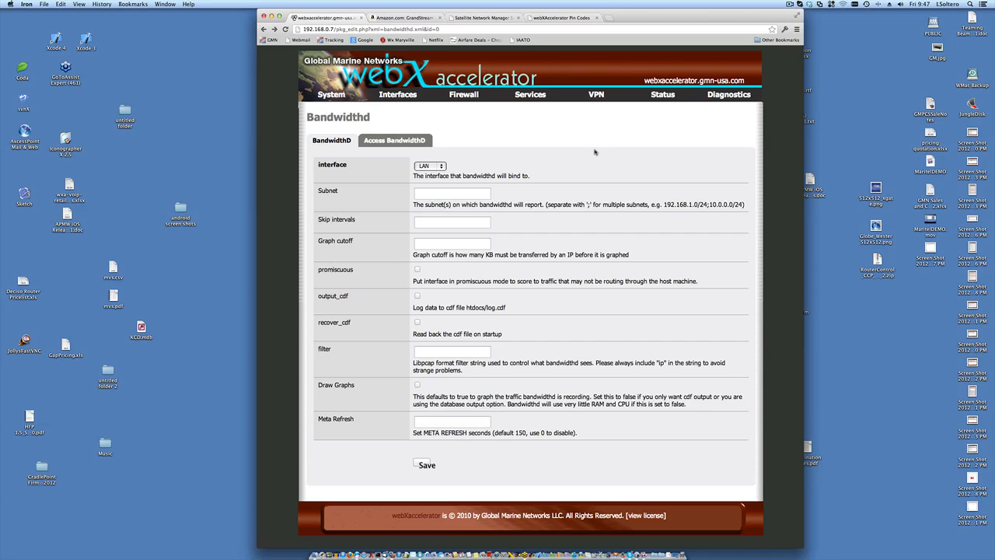
{"action": "mouse_move", "coordinate": [531, 94]}
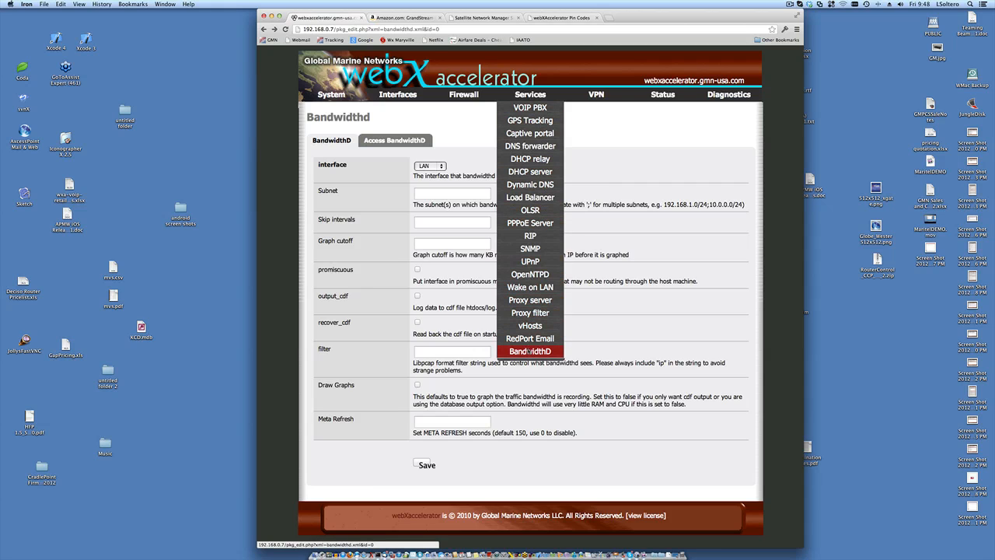
{"action": "left_click", "coordinate": [529, 352]}
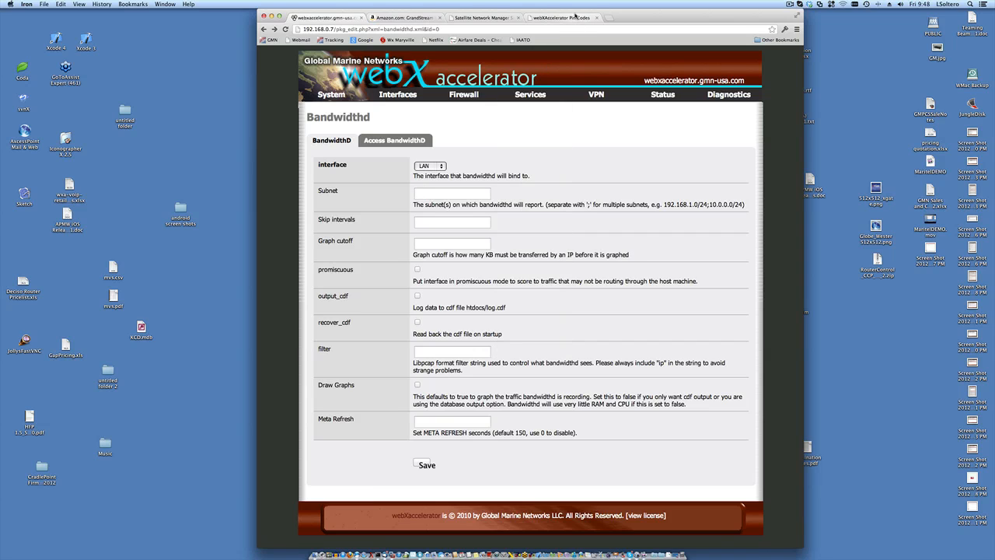
- Search the web for bandwidthd from the Pin Codes tab's address bar
{"action": "left_click", "coordinate": [572, 18]}
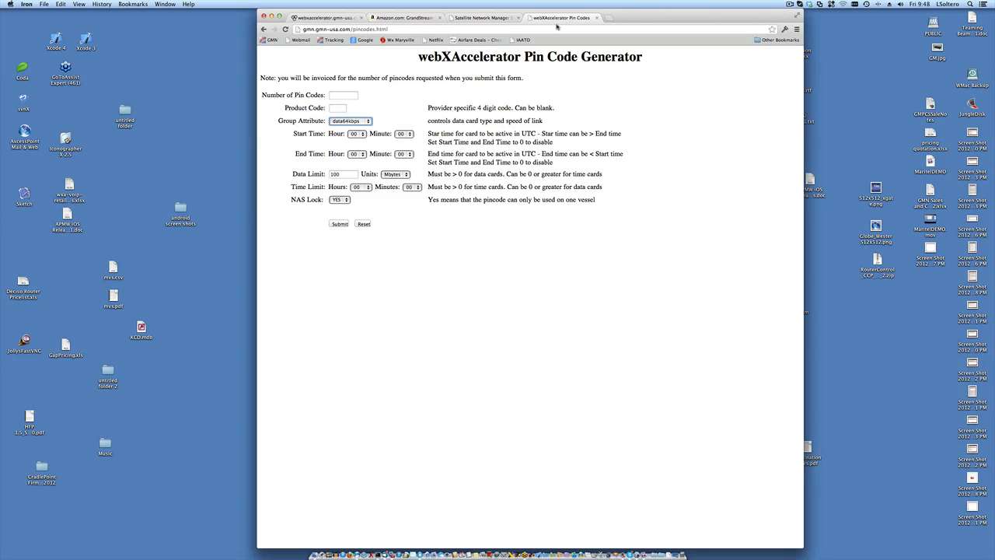
{"action": "left_click", "coordinate": [557, 30]}
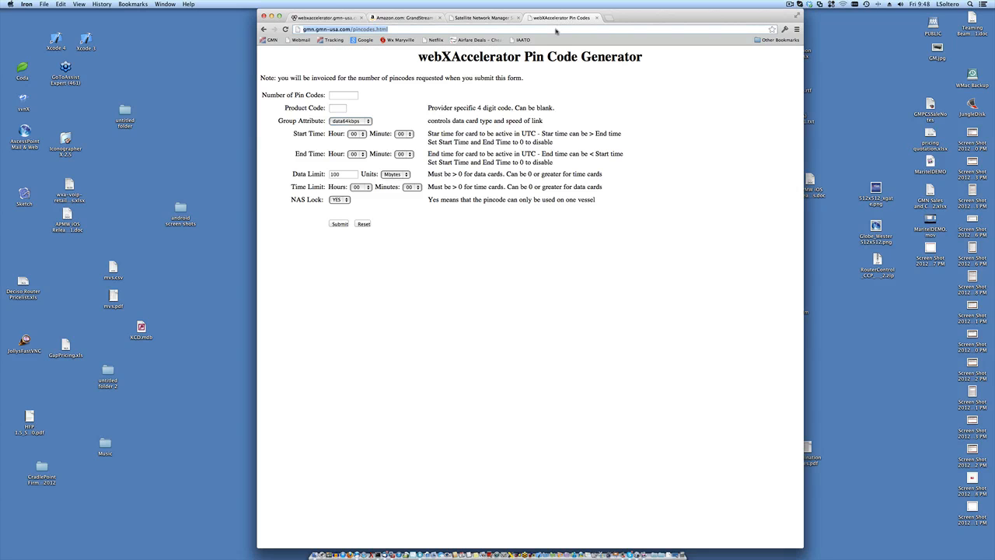
{"action": "type", "text": "band"}
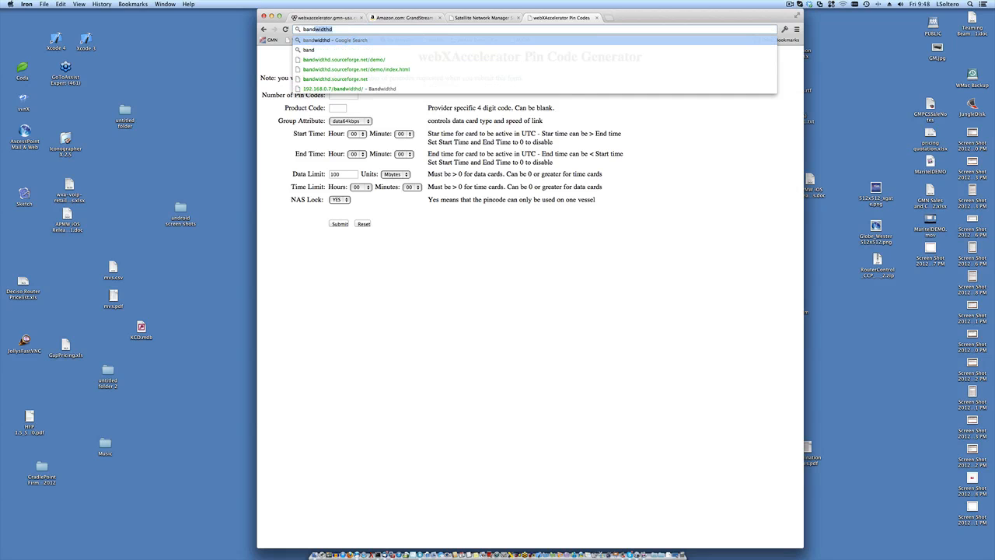
{"action": "key", "text": "Return"}
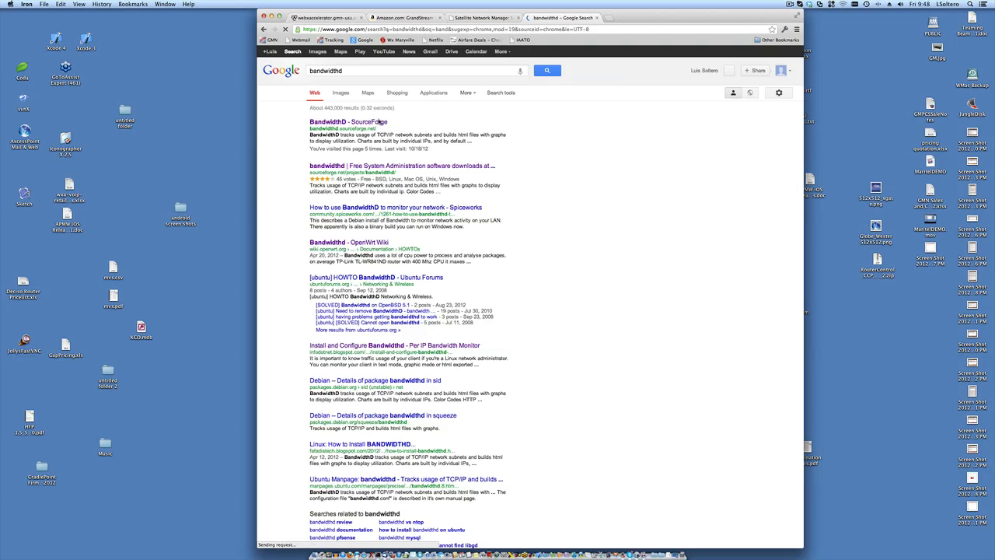
- Open the BandwidthD SourceForge site and view its example screenshots, ending on the Top 20 hosts report
{"action": "left_click", "coordinate": [359, 122]}
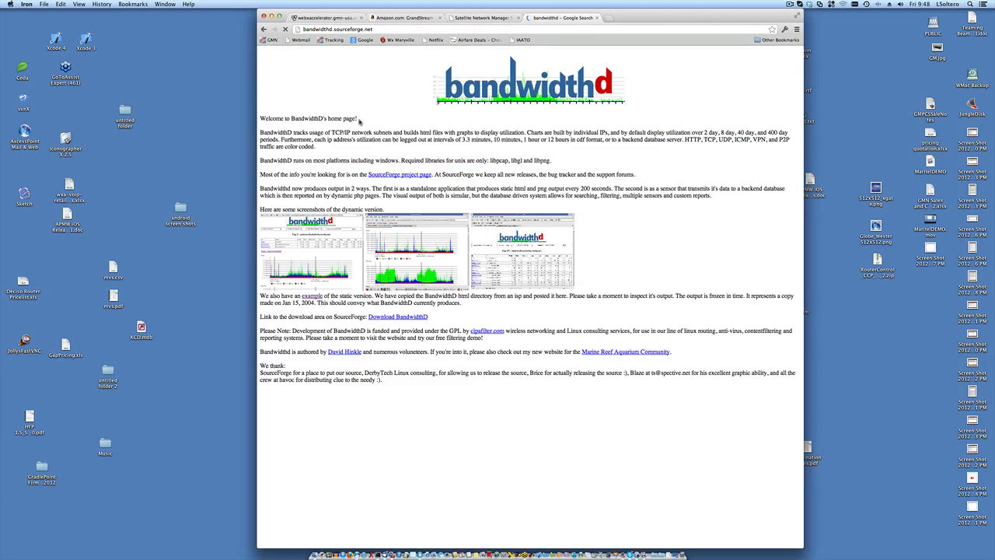
{"action": "left_click", "coordinate": [325, 249]}
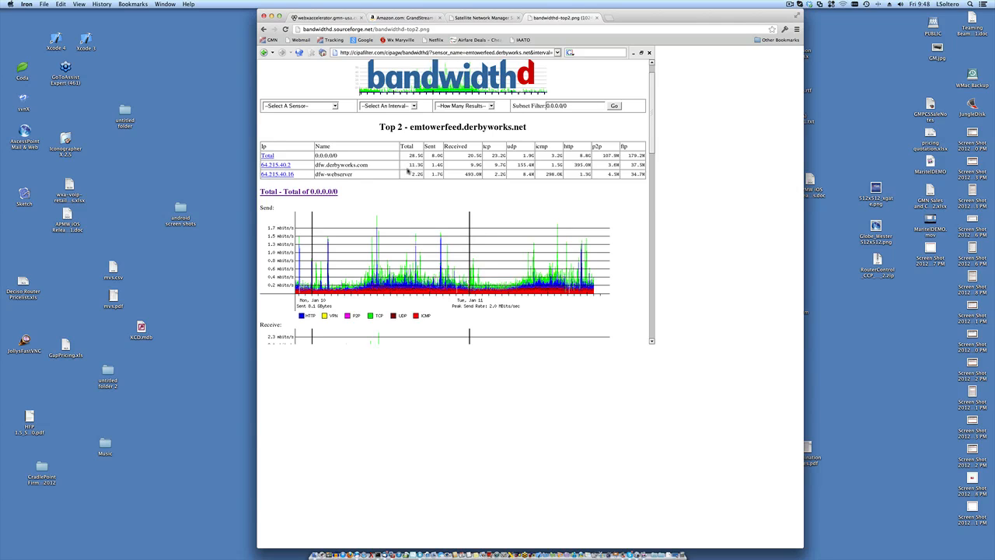
{"action": "left_click", "coordinate": [263, 29]}
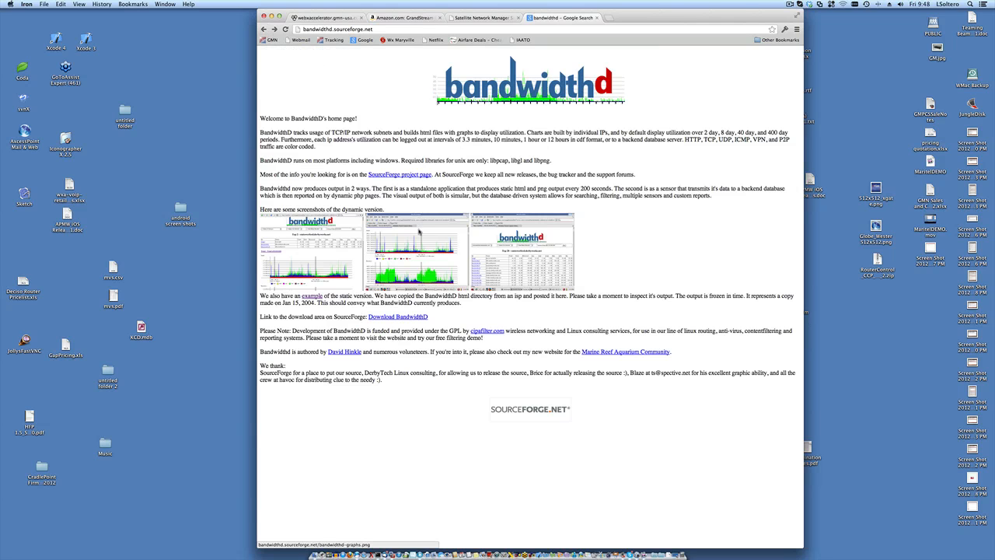
{"action": "left_click", "coordinate": [486, 256]}
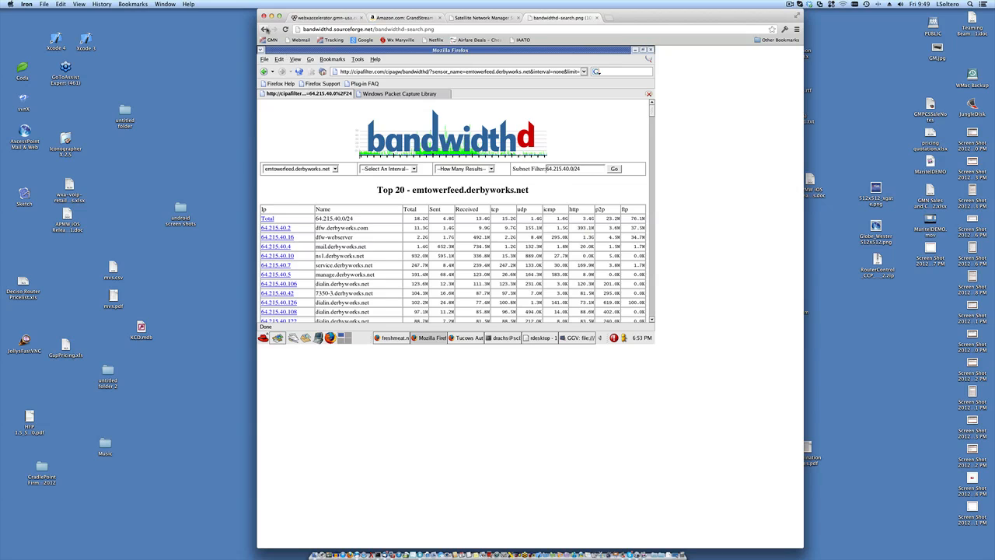
- Return to the BandwidthD home page and open the bandwidthd-graphs.png sample screenshot
{"action": "left_click", "coordinate": [266, 28]}
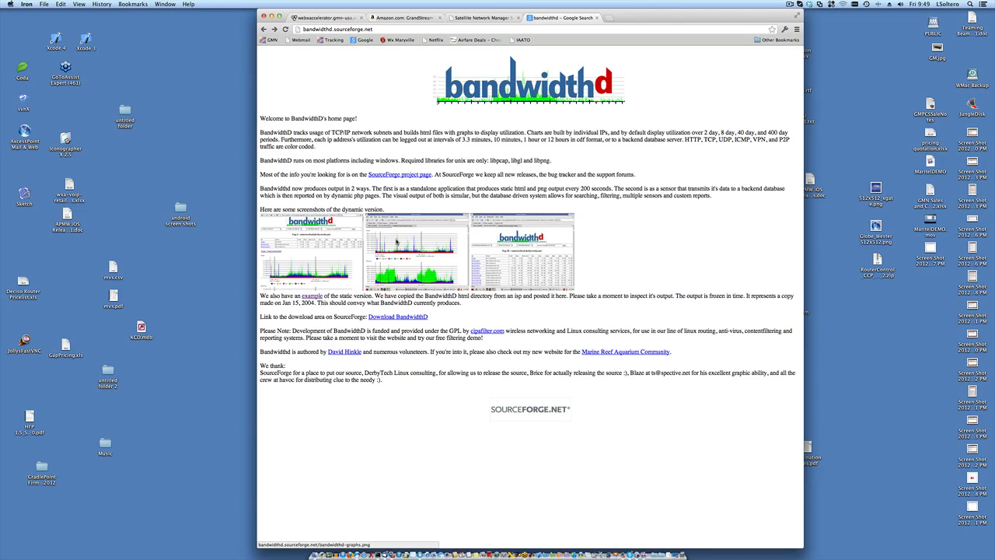
{"action": "left_click", "coordinate": [396, 241]}
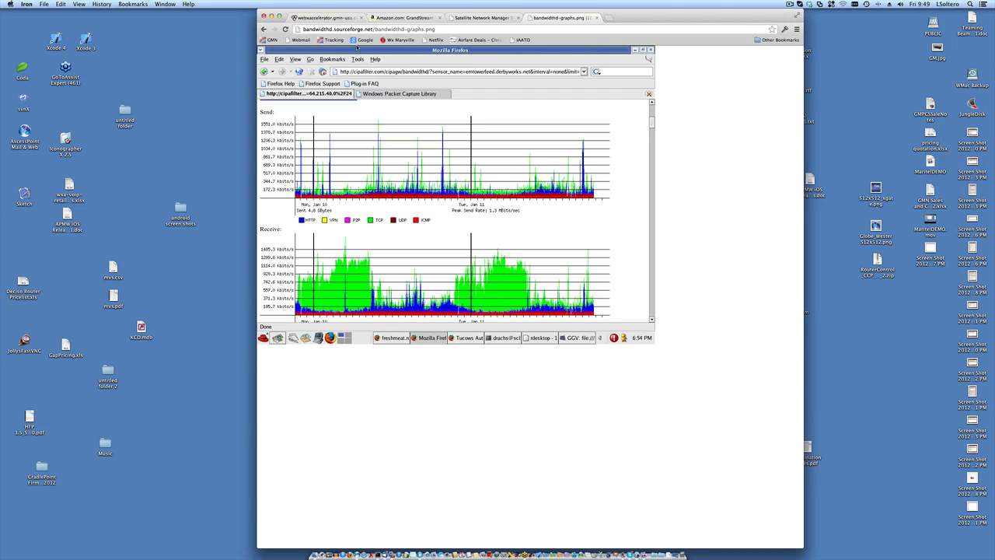
- Switch to the webXaccelerator tab showing Bandwidthd settings with interface LAN
{"action": "left_click", "coordinate": [342, 18]}
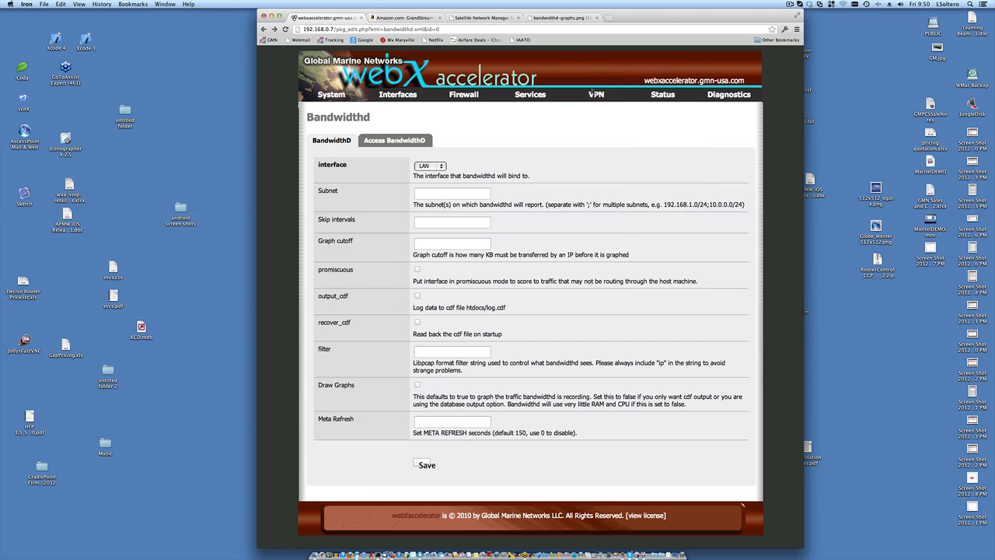
{"action": "mouse_move", "coordinate": [641, 96]}
{"action": "mouse_move", "coordinate": [534, 100]}
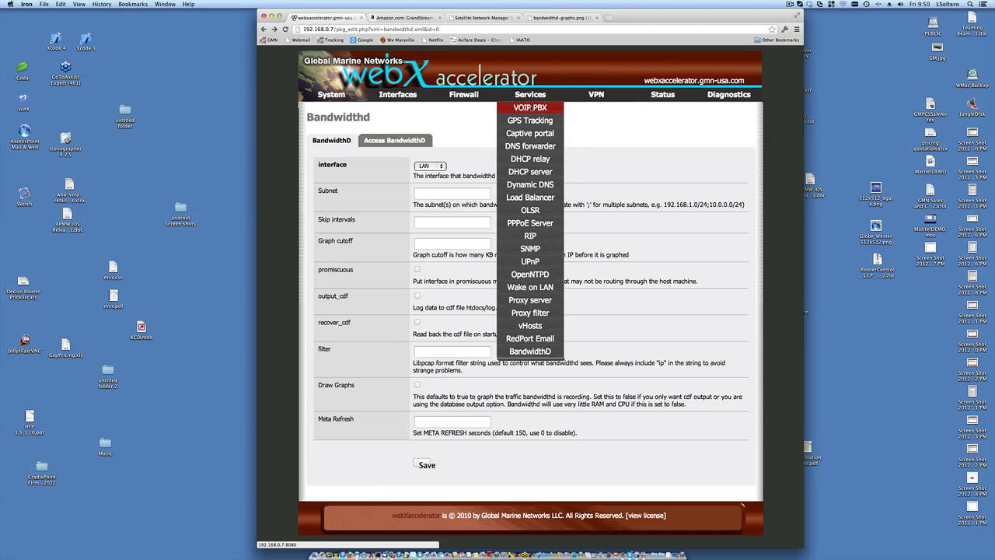
- Choose VoIP PBX from the Services menu to load the FusionPBX login page
{"action": "left_click", "coordinate": [530, 108]}
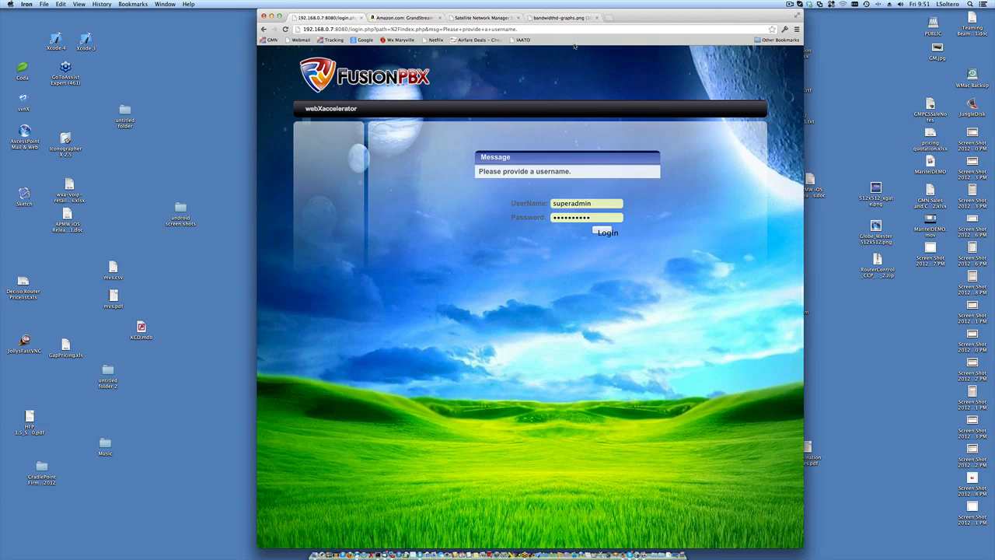
{"action": "left_click", "coordinate": [572, 17]}
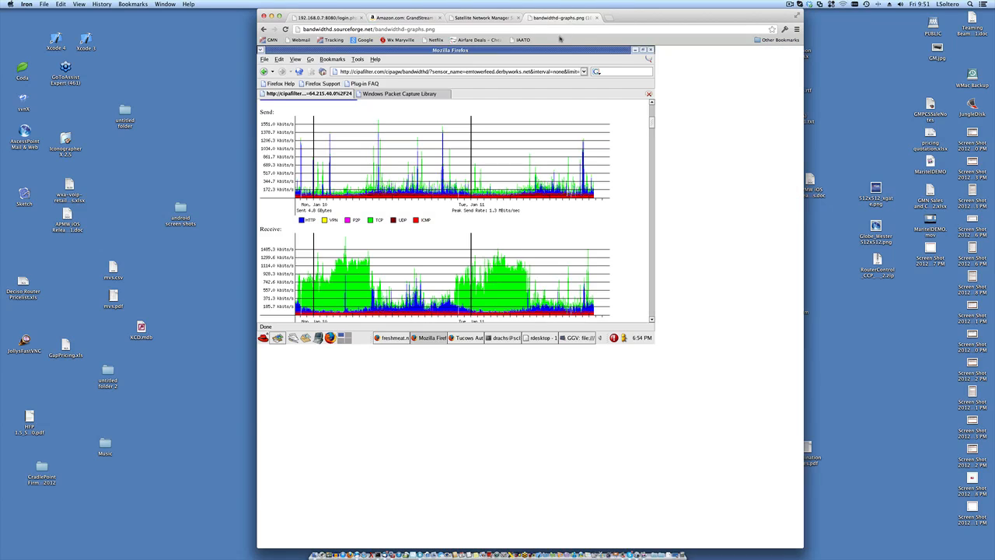
{"action": "left_click", "coordinate": [556, 30]}
{"action": "type", "text": "www.fre"}
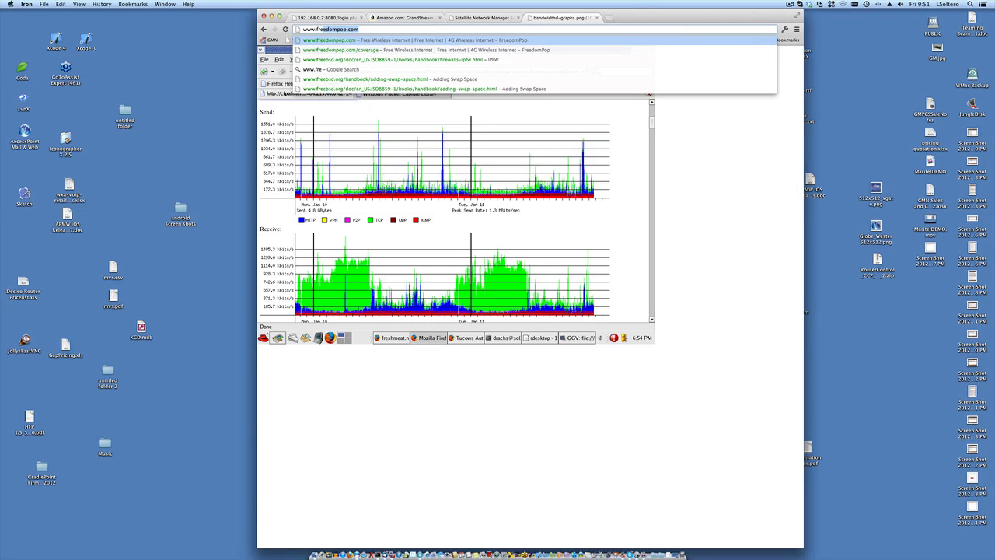
{"action": "key", "text": "BackSpace"}
{"action": "key", "text": "BackSpace"}
{"action": "key", "text": "BackSpace"}
{"action": "key", "text": "BackSpace"}
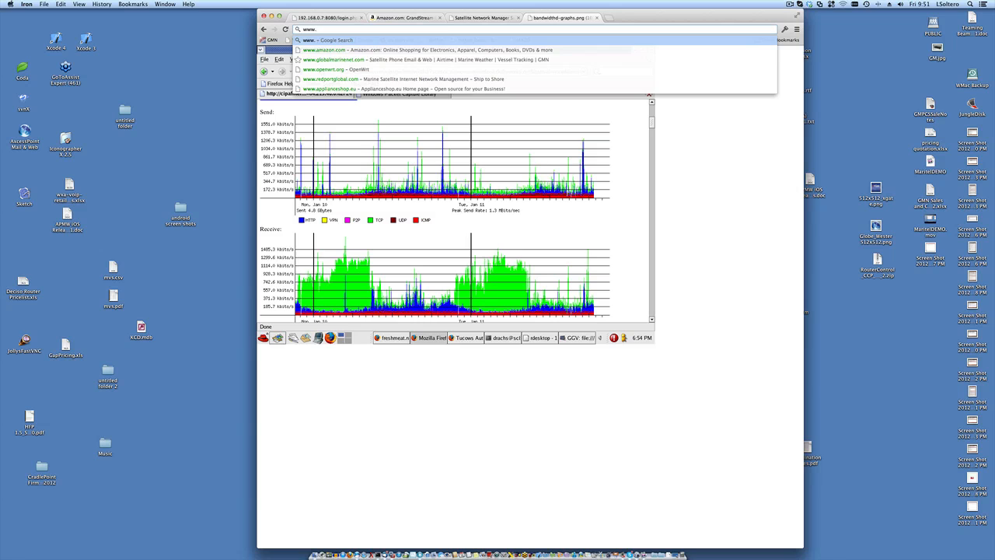
{"action": "type", "text": "am"}
{"action": "key", "text": "Return"}
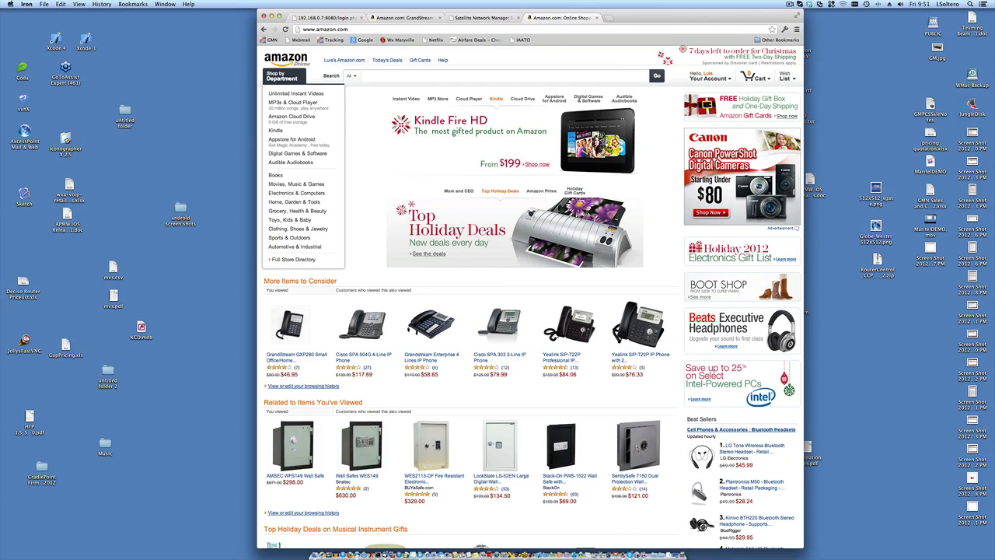
- Search Amazon Books for 'freeswitch' using the suggestion
{"action": "left_click", "coordinate": [445, 77]}
{"action": "type", "text": "free"}
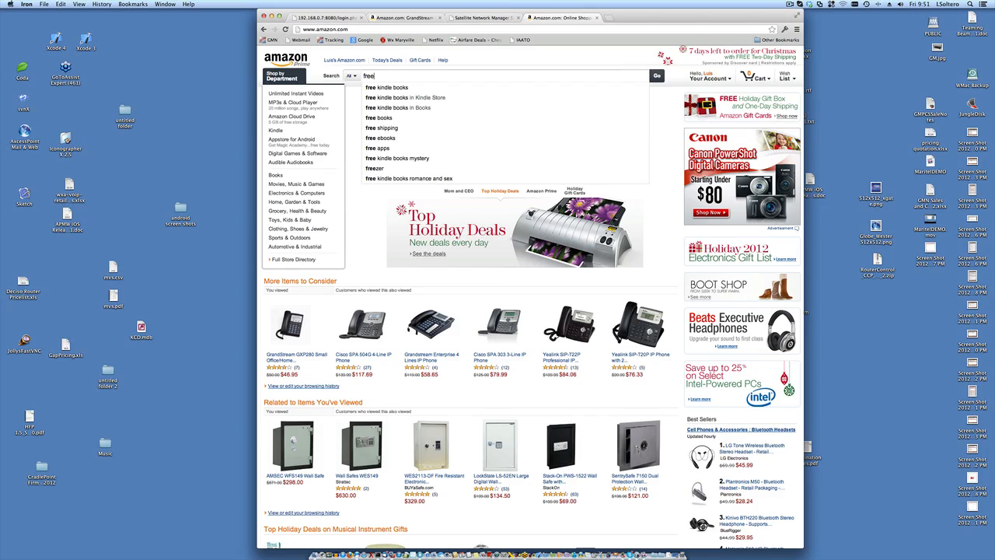
{"action": "type", "text": "s"}
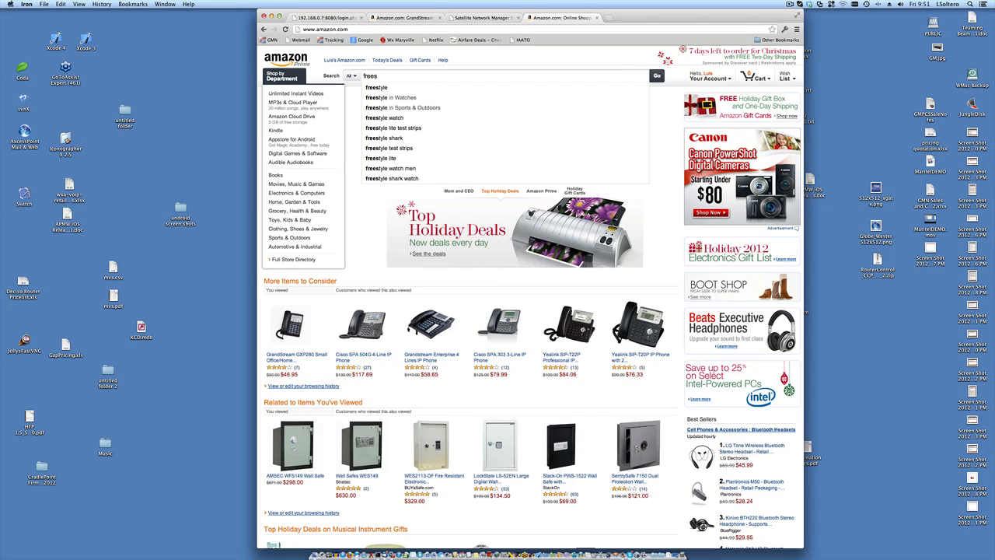
{"action": "type", "text": "w"}
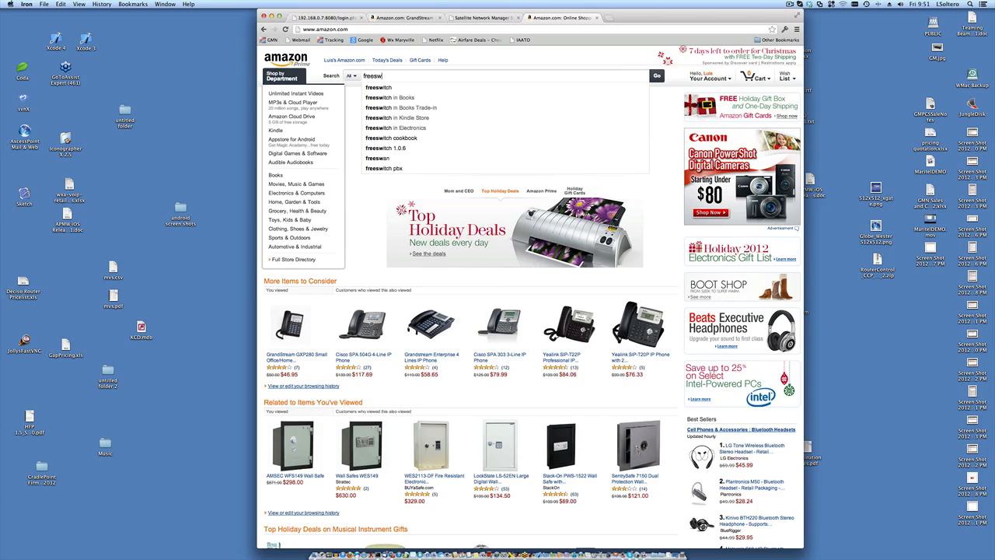
{"action": "left_click", "coordinate": [416, 98]}
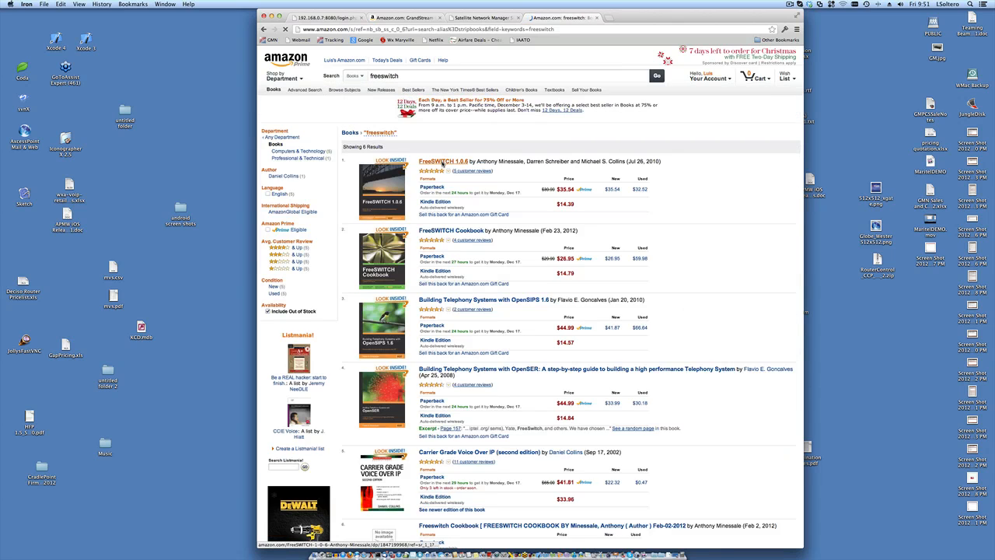
- View the FreeSWITCH 1.0.6 book, then open the FreeSWITCH Cookbook from its also-bought list
{"action": "left_click", "coordinate": [442, 162]}
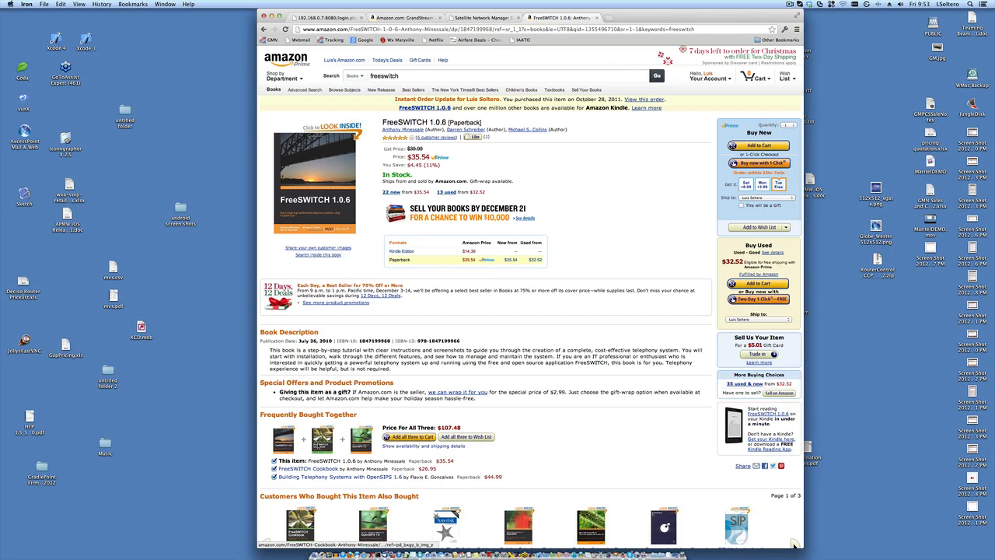
{"action": "left_click", "coordinate": [321, 442]}
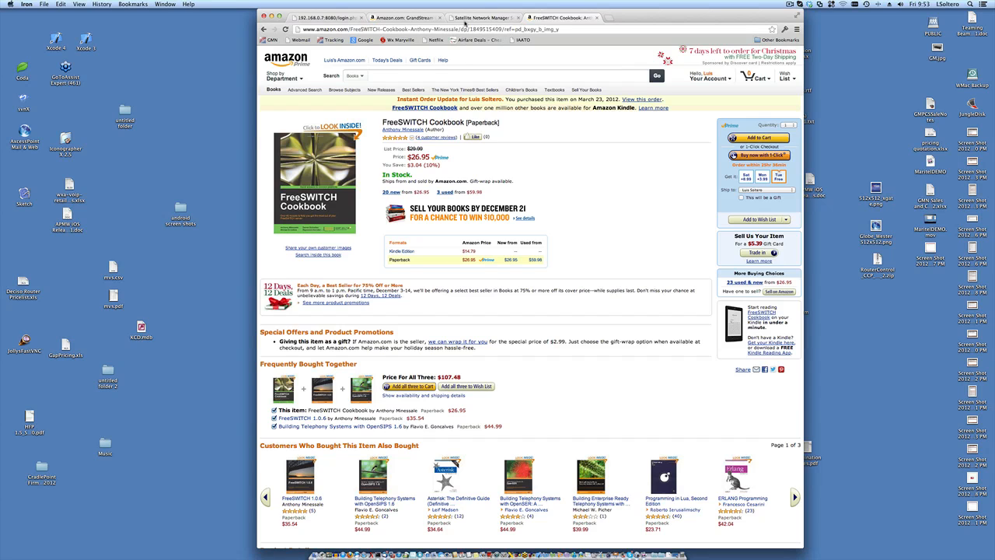
- Compare the RedPort Documentation and Support tab with the FusionPBX login tab, switching between them three times
{"action": "left_click", "coordinate": [466, 19]}
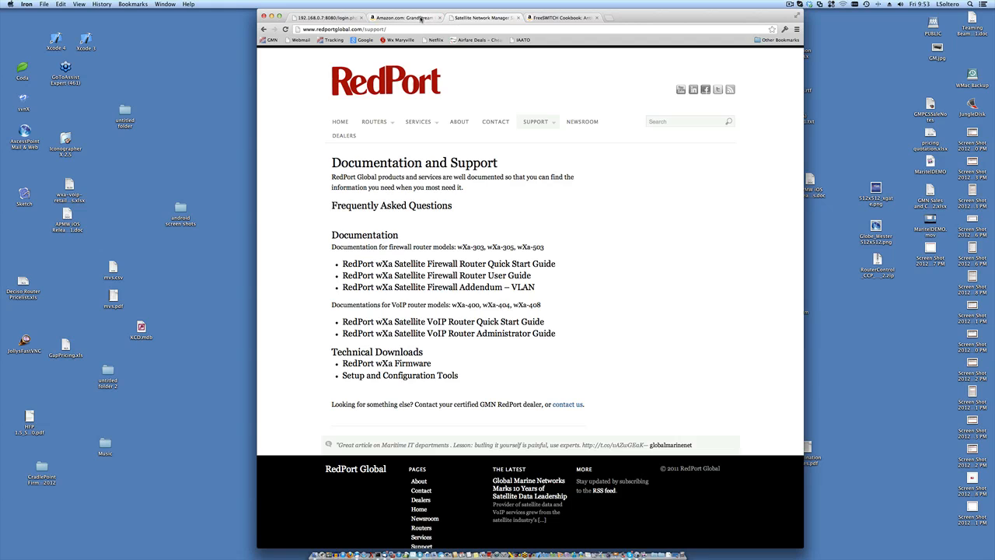
{"action": "left_click", "coordinate": [337, 22]}
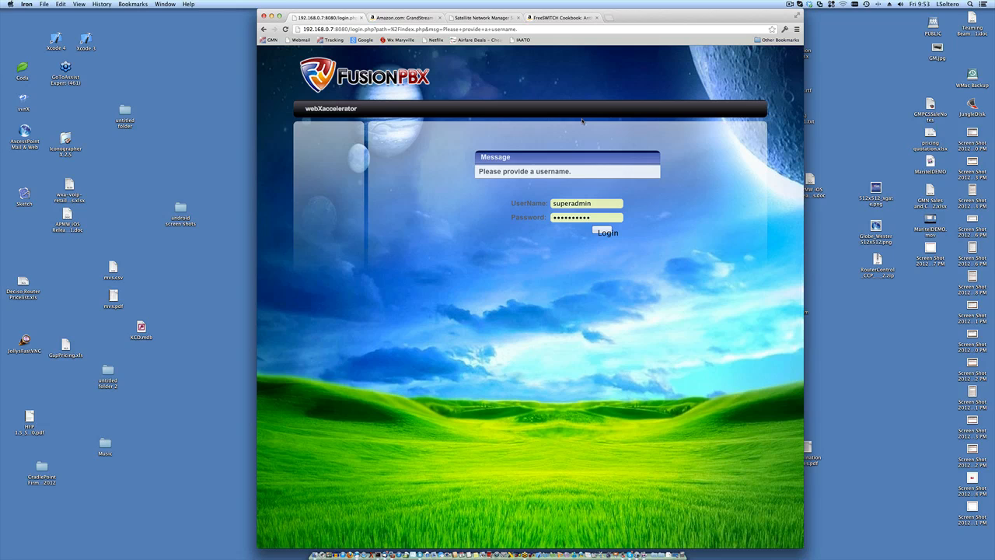
{"action": "left_click", "coordinate": [466, 18]}
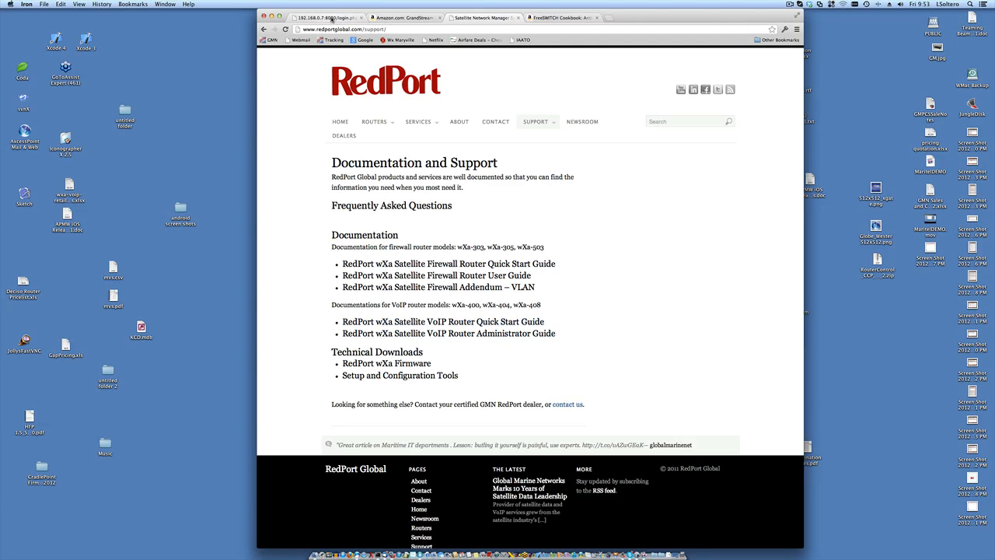
{"action": "left_click", "coordinate": [332, 17]}
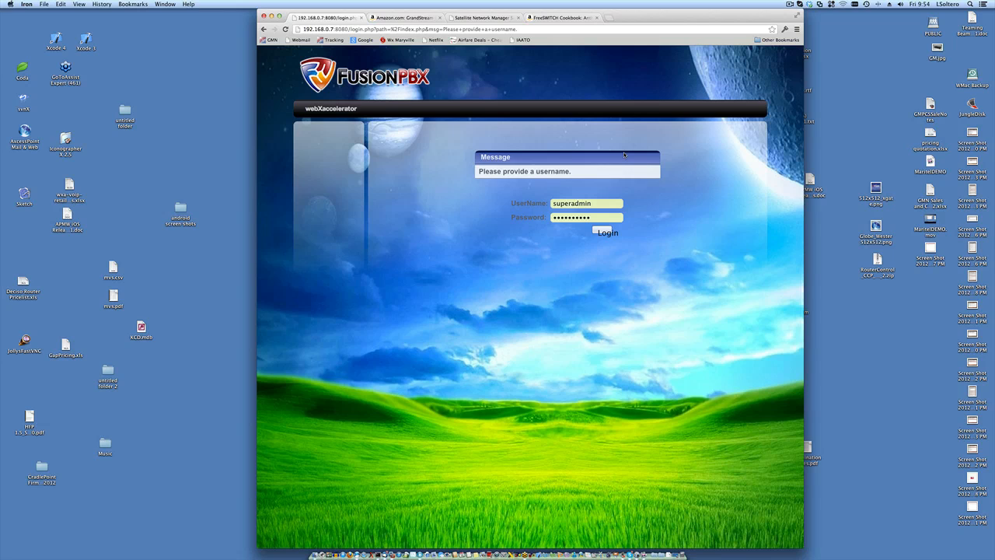
{"action": "left_click", "coordinate": [482, 17]}
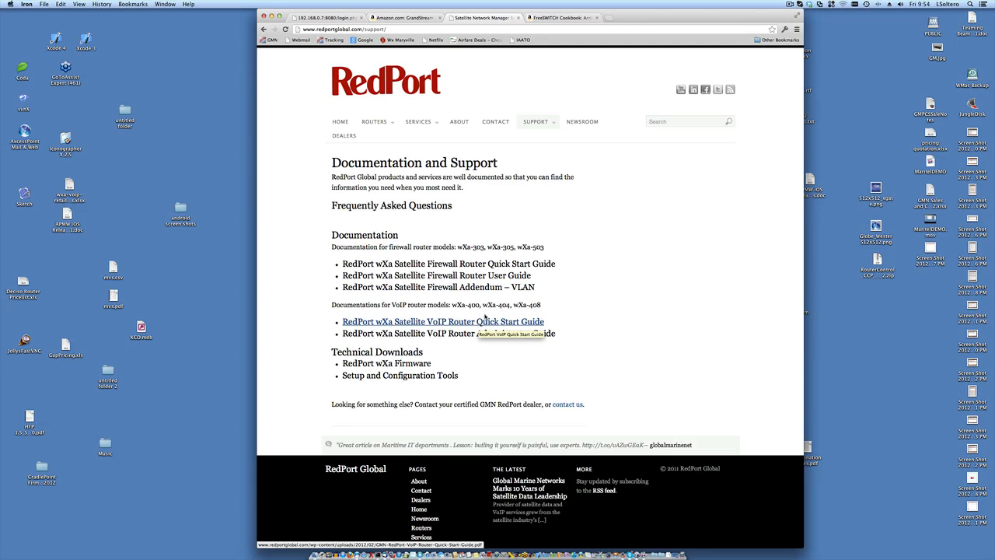
{"action": "left_click", "coordinate": [335, 18]}
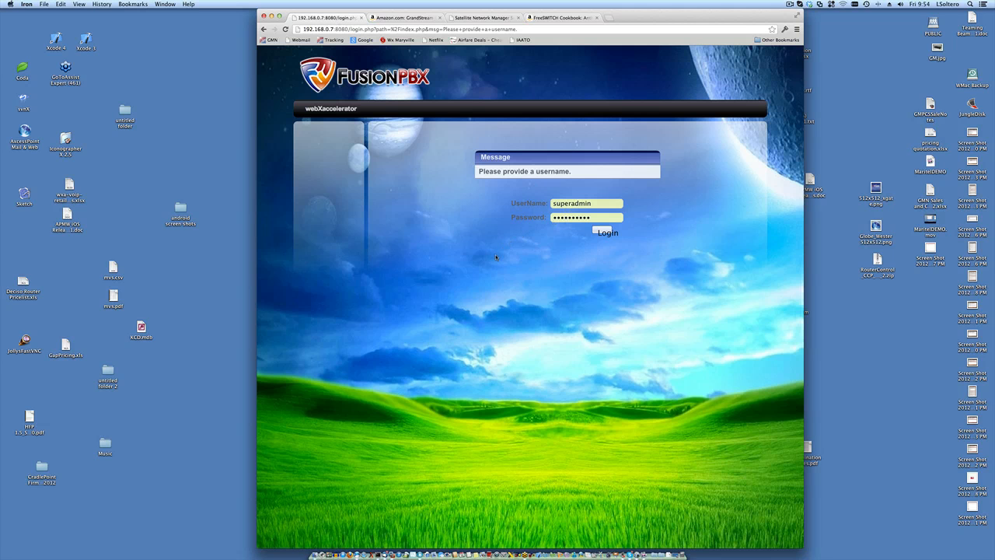
- Log in to FusionPBX, then go back twice to the webXaccelerator Bandwidthd settings page
{"action": "left_click", "coordinate": [602, 232]}
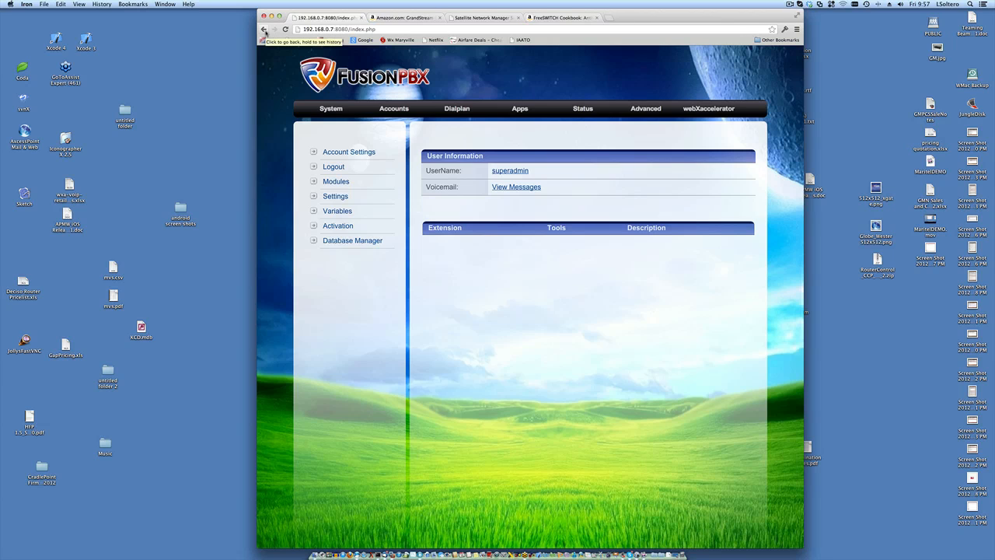
{"action": "left_click", "coordinate": [265, 29]}
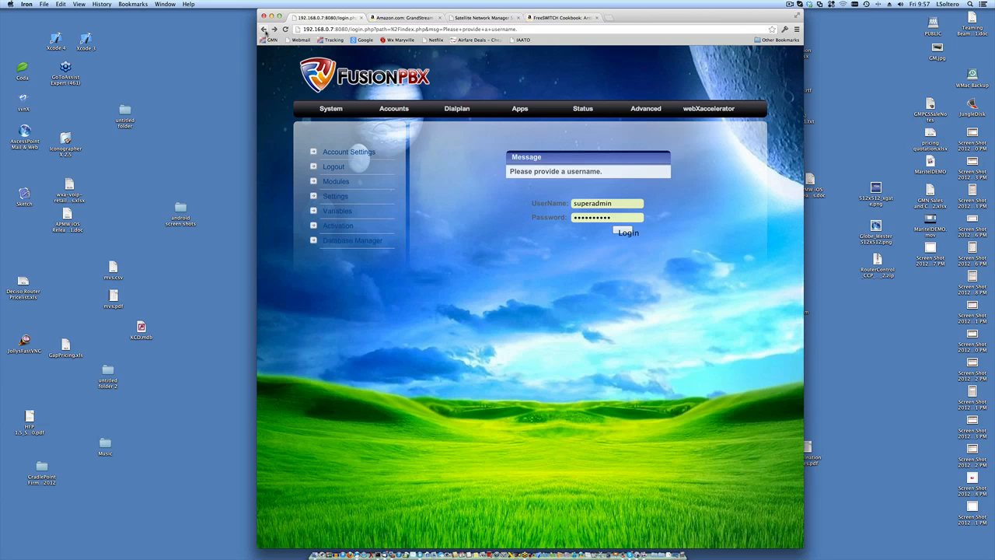
{"action": "left_click", "coordinate": [264, 29]}
- Open Status > DHCP leases and highlight the wxa-voip hostname and its MAC address
{"action": "mouse_move", "coordinate": [684, 94]}
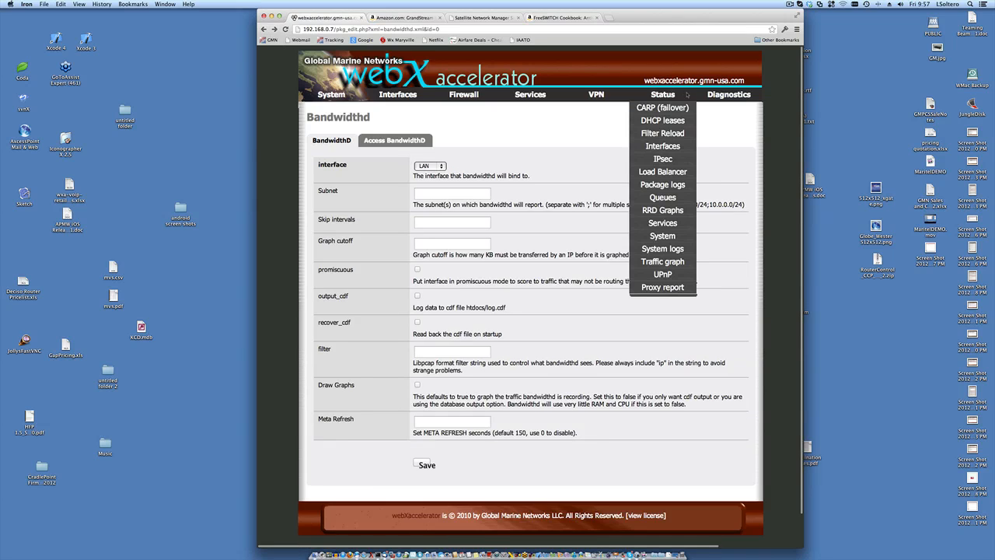
{"action": "left_click", "coordinate": [667, 119]}
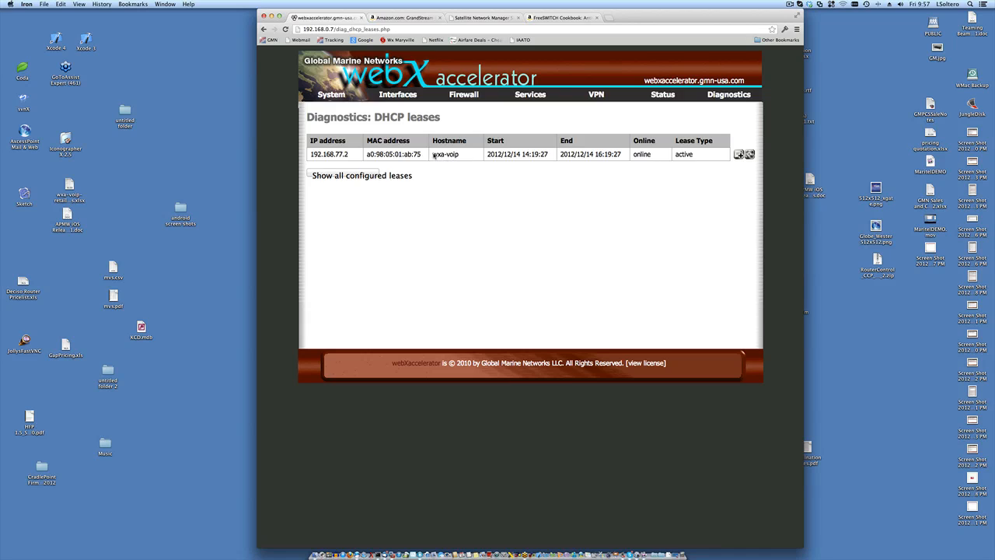
{"action": "left_click_drag", "start_coordinate": [434, 156], "coordinate": [461, 157]}
{"action": "left_click", "coordinate": [339, 156]}
{"action": "left_click_drag", "start_coordinate": [421, 156], "coordinate": [366, 156]}
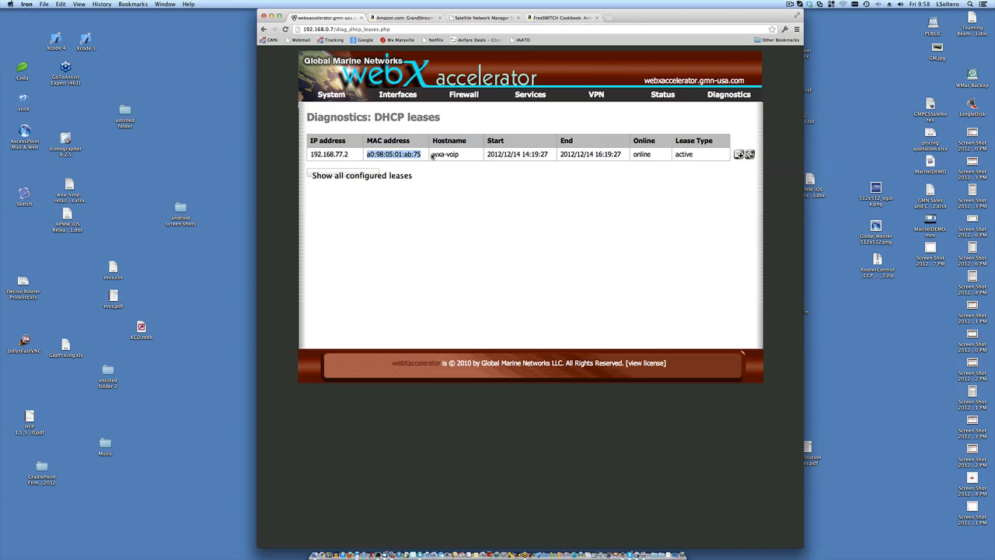
- Re-highlight the hostname and first part of the MAC, glance at the RedPort tab, and return
{"action": "left_click_drag", "start_coordinate": [432, 155], "coordinate": [464, 154]}
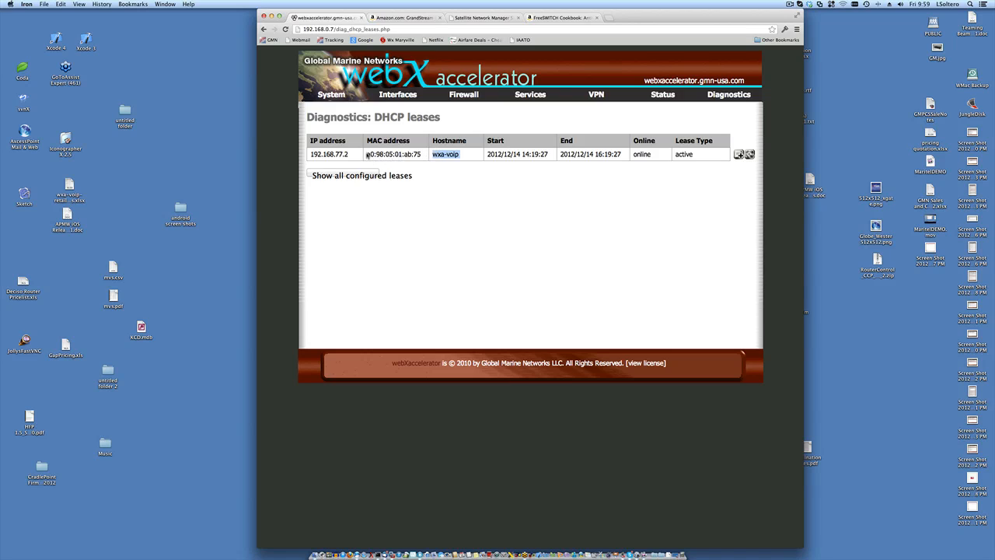
{"action": "left_click_drag", "start_coordinate": [367, 155], "coordinate": [387, 155]}
{"action": "left_click", "coordinate": [392, 156]}
{"action": "left_click_drag", "start_coordinate": [392, 155], "coordinate": [370, 155]}
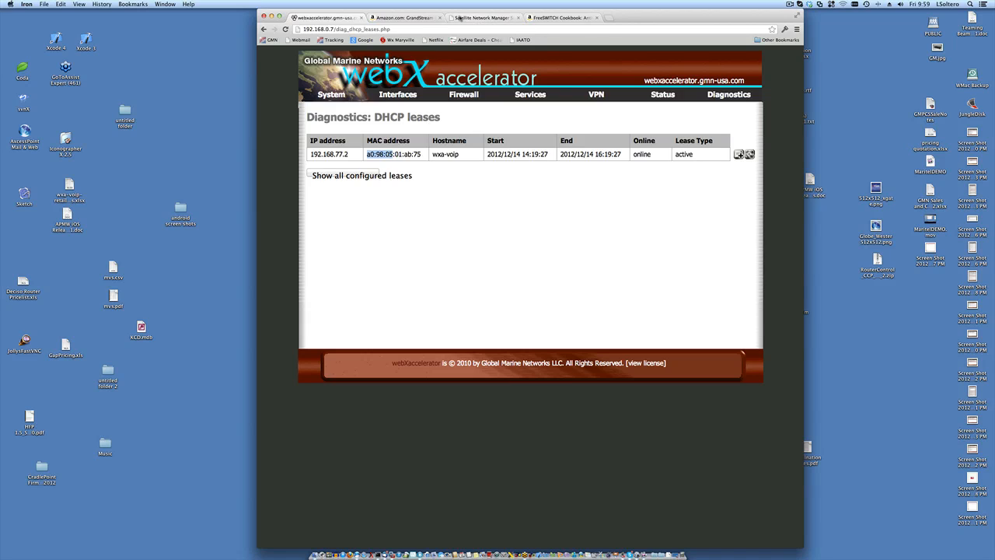
{"action": "left_click", "coordinate": [486, 18]}
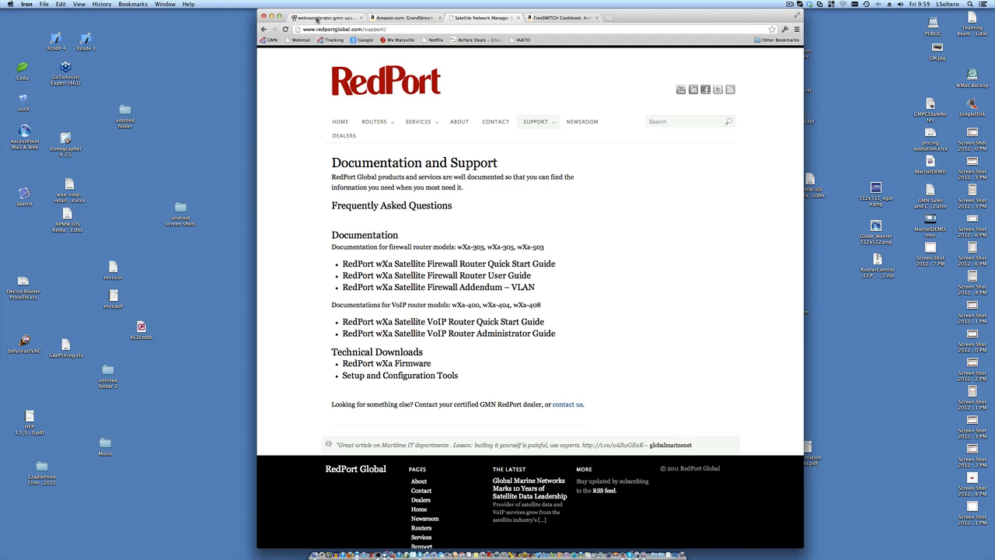
{"action": "left_click", "coordinate": [317, 18]}
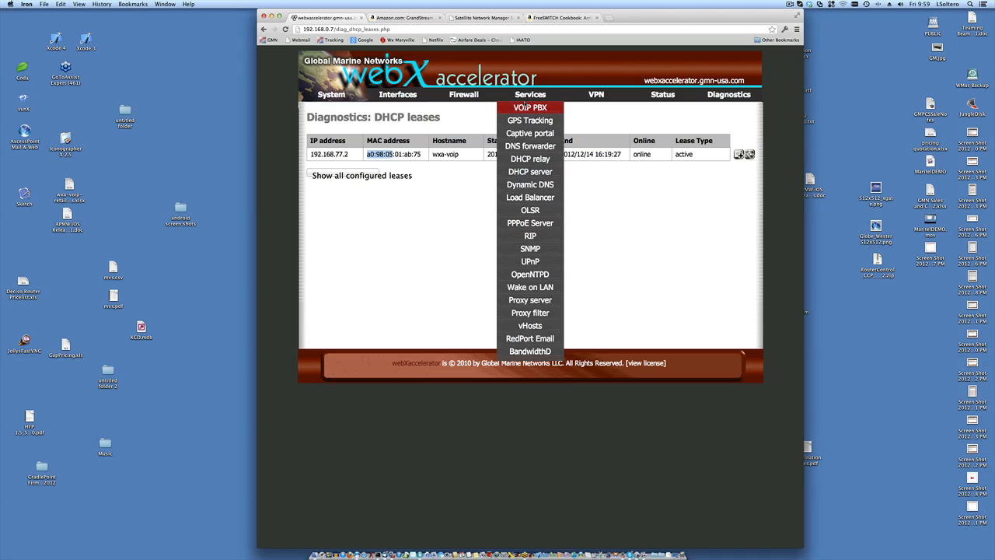
- Open Services > VoIP PBX to reach the FusionPBX user information page at 192.168.0.7:8080
{"action": "left_click", "coordinate": [525, 107]}
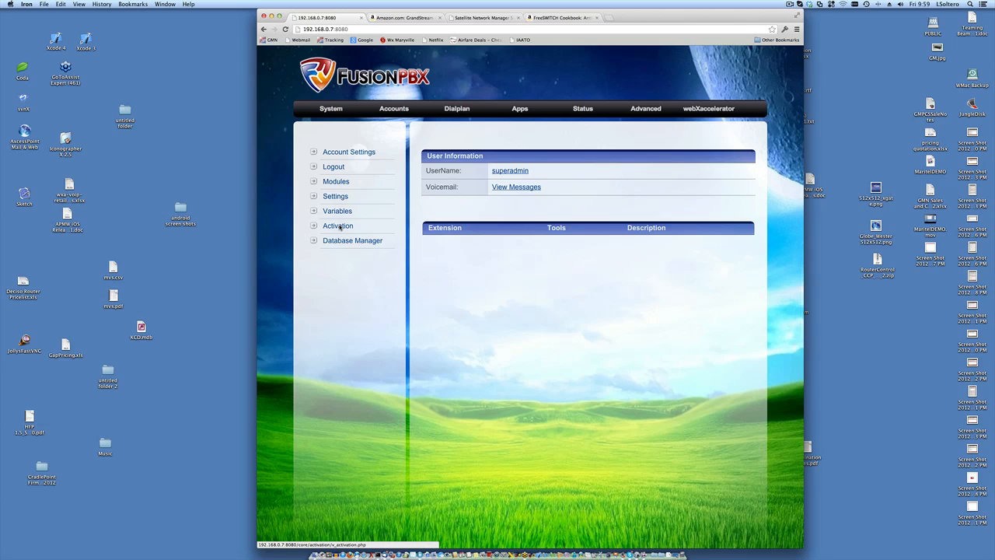
- Open Activation and review decoder status OK at 39ms and analog line A1 settings
{"action": "left_click", "coordinate": [340, 226]}
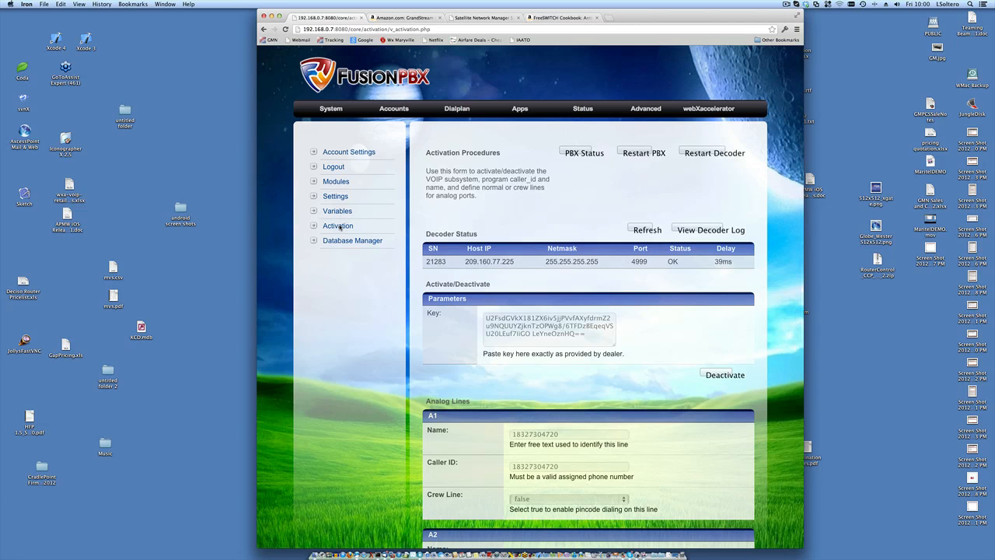
{"action": "scroll", "coordinate": [348, 291], "scroll_direction": "down", "scroll_amount": 3}
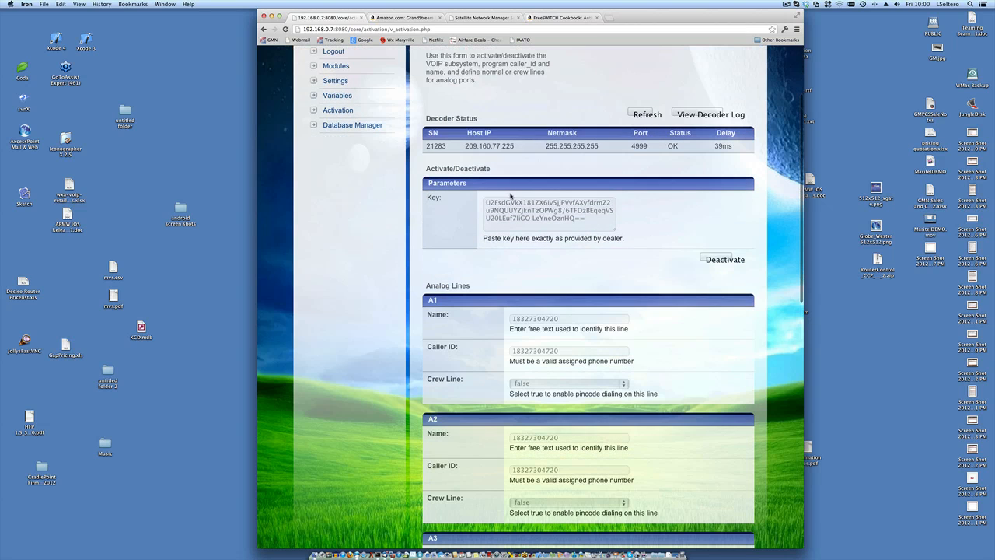
{"action": "scroll", "coordinate": [563, 173], "scroll_direction": "up", "scroll_amount": 2}
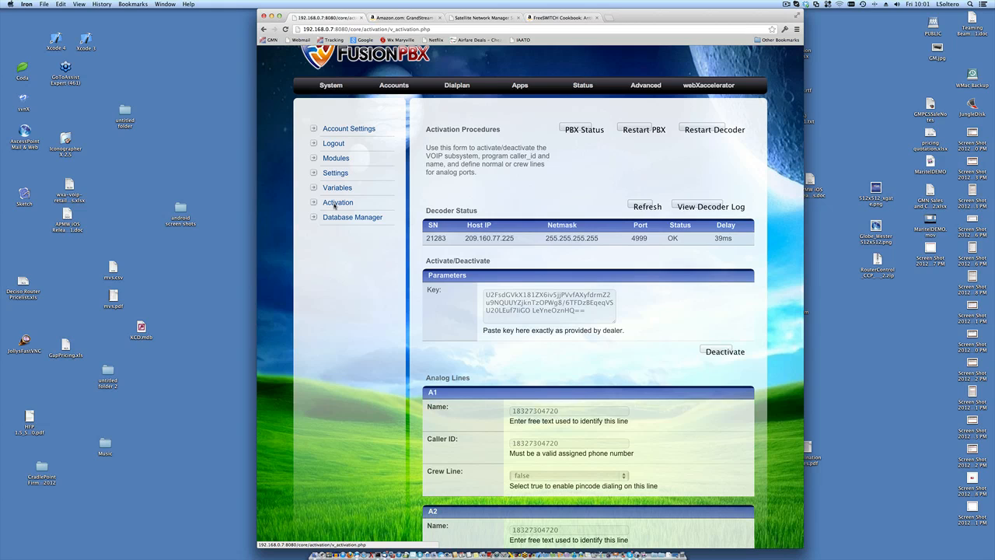
{"action": "scroll", "coordinate": [335, 205], "scroll_direction": "down", "scroll_amount": 2}
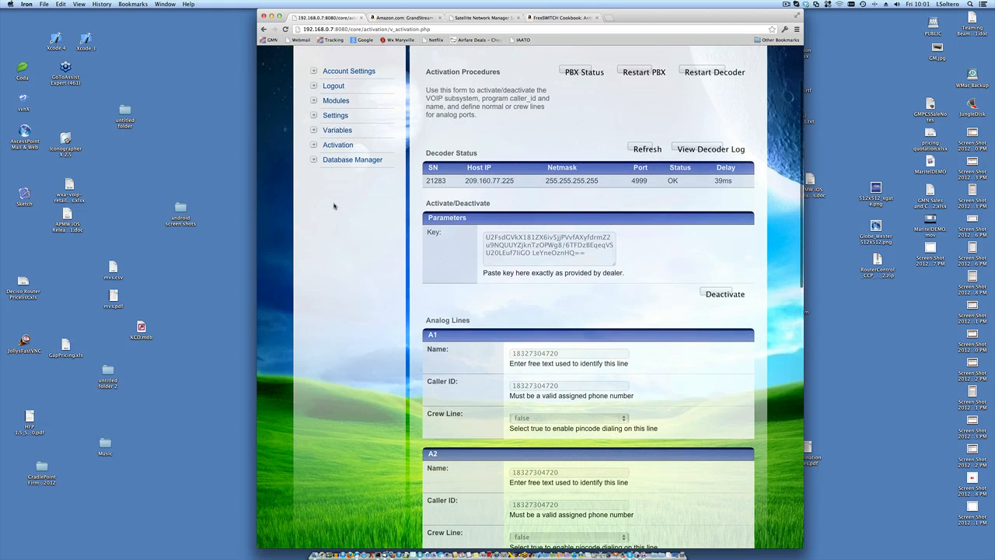
{"action": "scroll", "coordinate": [335, 206], "scroll_direction": "down", "scroll_amount": 3}
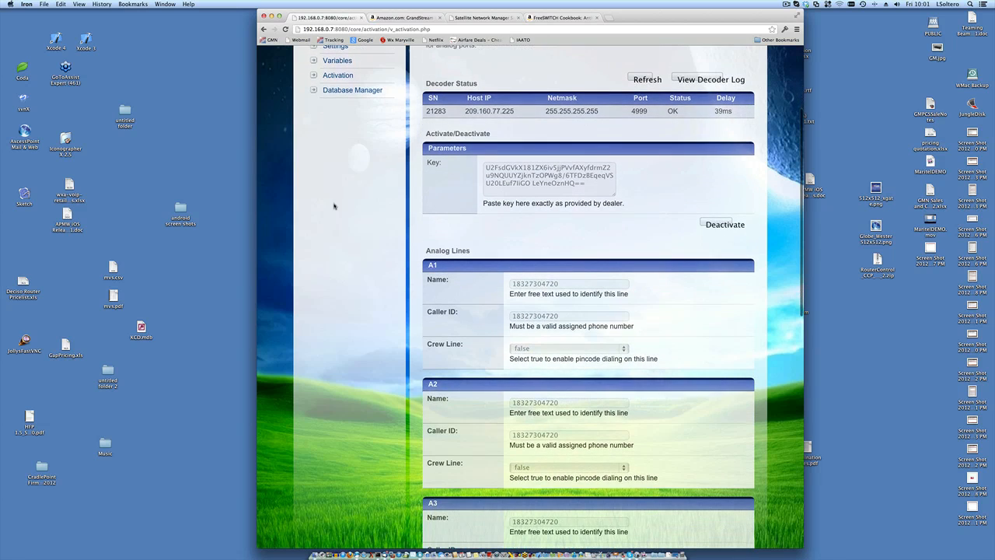
{"action": "scroll", "coordinate": [334, 205], "scroll_direction": "up", "scroll_amount": 5}
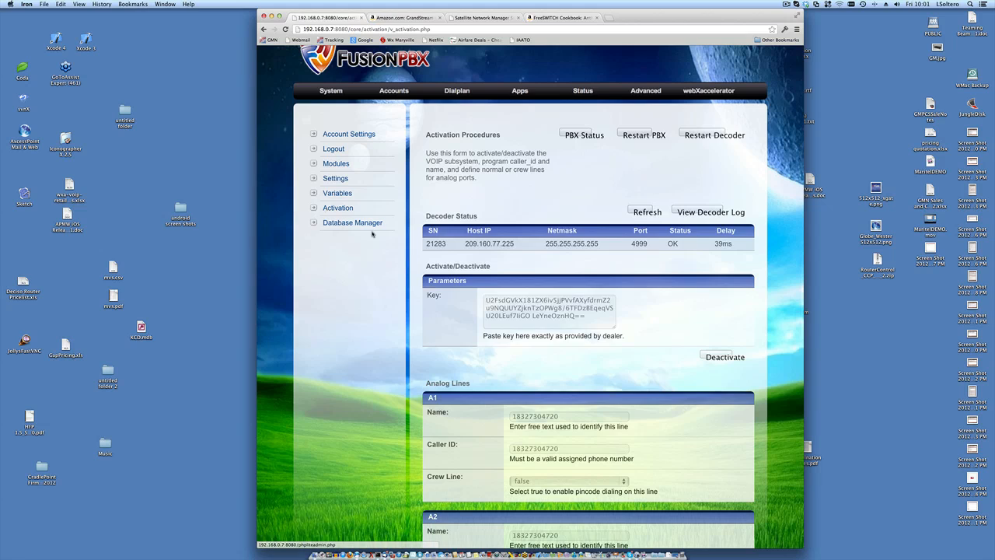
{"action": "scroll", "coordinate": [372, 234], "scroll_direction": "down", "scroll_amount": 2}
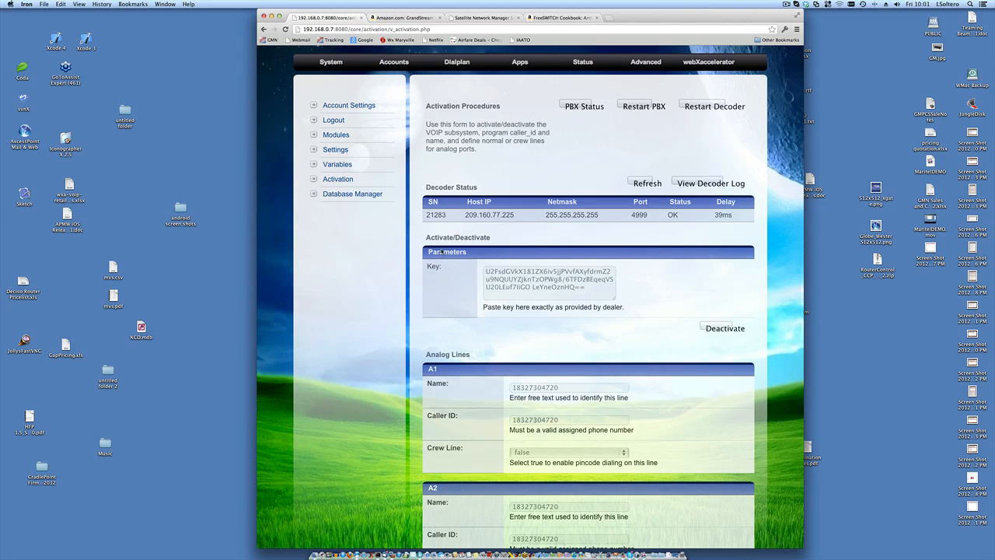
{"action": "left_click_drag", "start_coordinate": [426, 236], "coordinate": [672, 309]}
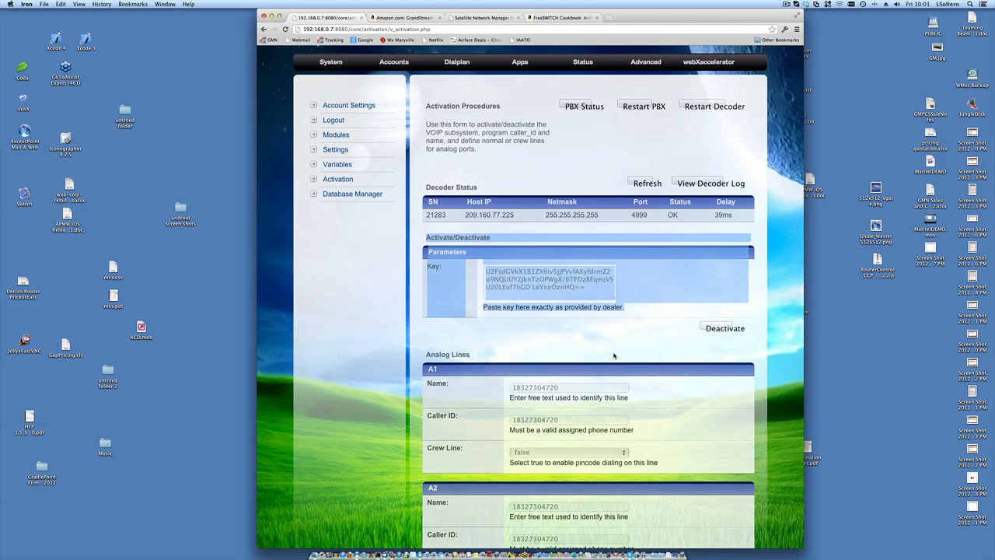
{"action": "left_click", "coordinate": [616, 356]}
{"action": "scroll", "coordinate": [520, 350], "scroll_direction": "up", "scroll_amount": 1}
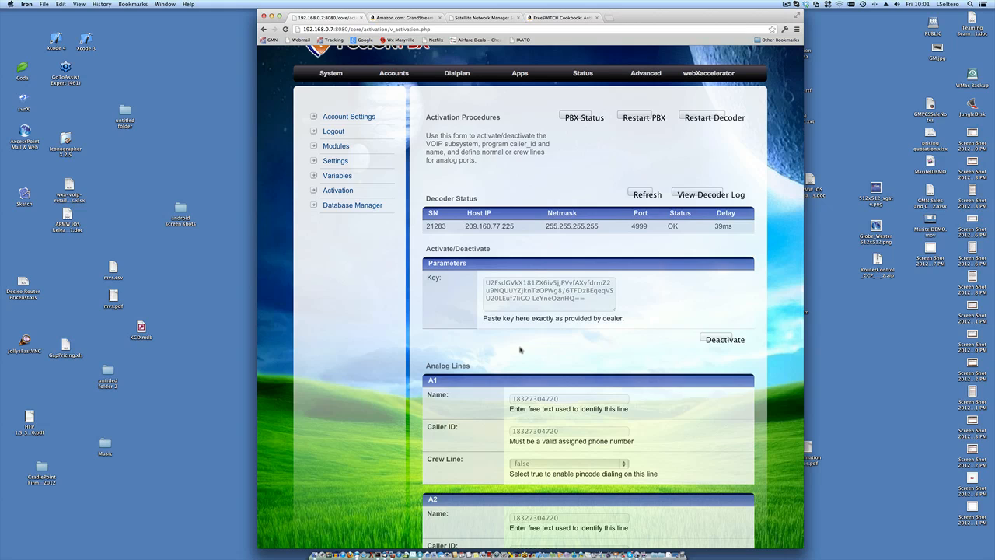
{"action": "scroll", "coordinate": [520, 350], "scroll_direction": "down", "scroll_amount": 3}
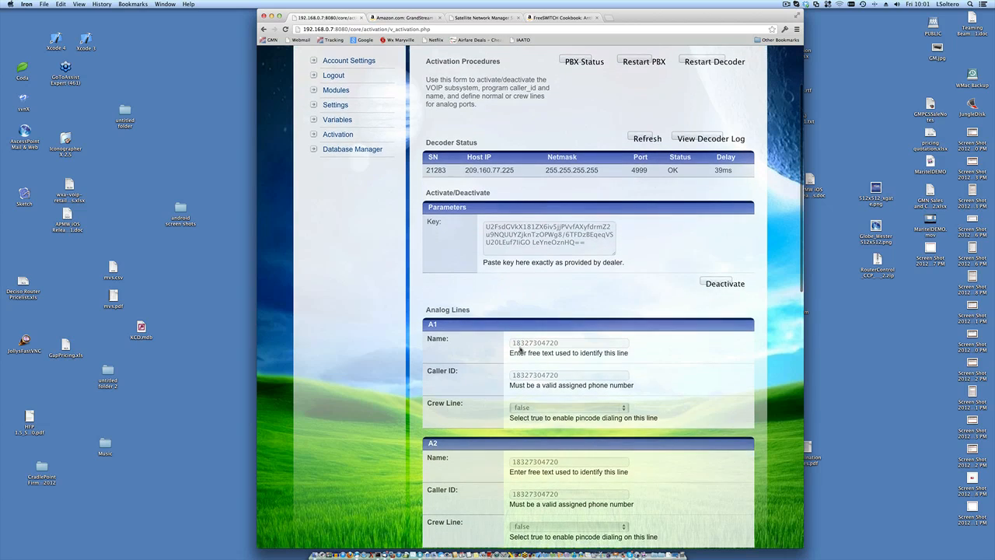
{"action": "scroll", "coordinate": [520, 349], "scroll_direction": "up", "scroll_amount": 3}
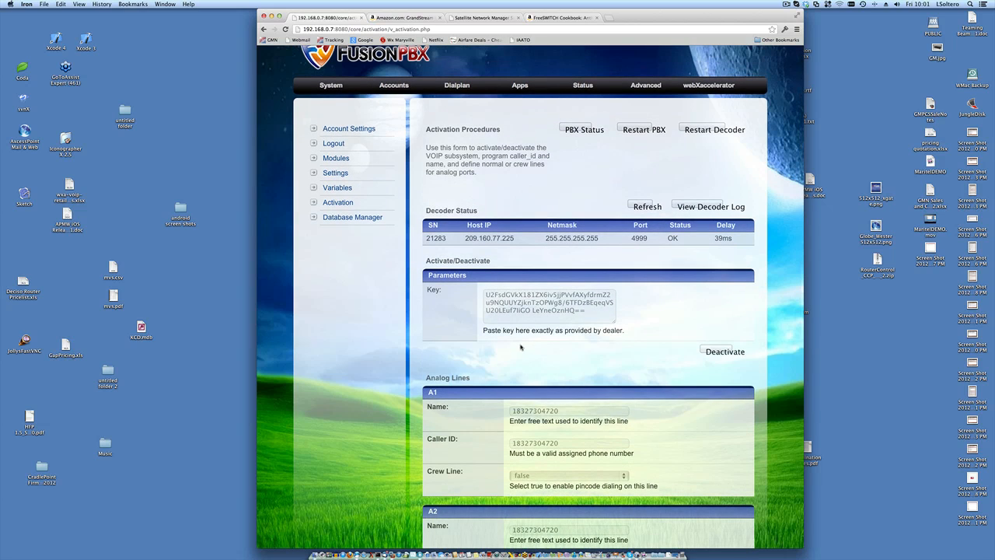
{"action": "scroll", "coordinate": [523, 345], "scroll_direction": "down", "scroll_amount": 1}
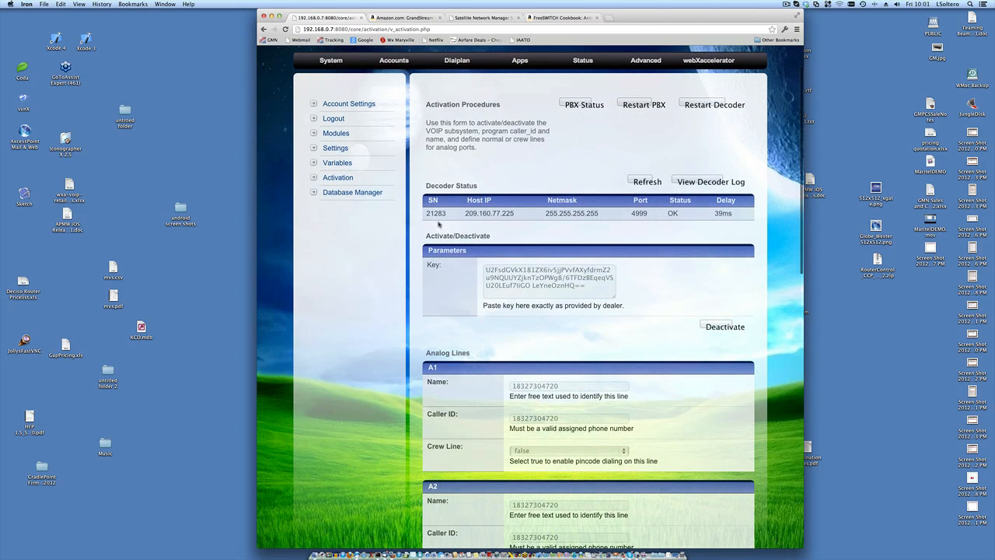
{"action": "scroll", "coordinate": [440, 227], "scroll_direction": "down", "scroll_amount": 1}
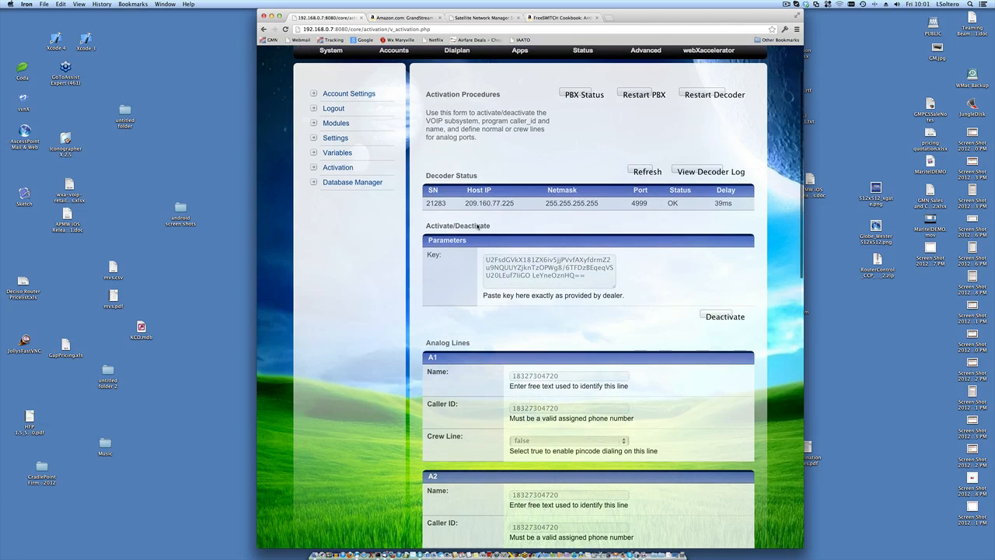
{"action": "scroll", "coordinate": [477, 227], "scroll_direction": "down", "scroll_amount": 1}
{"action": "scroll", "coordinate": [477, 227], "scroll_direction": "down", "scroll_amount": 2}
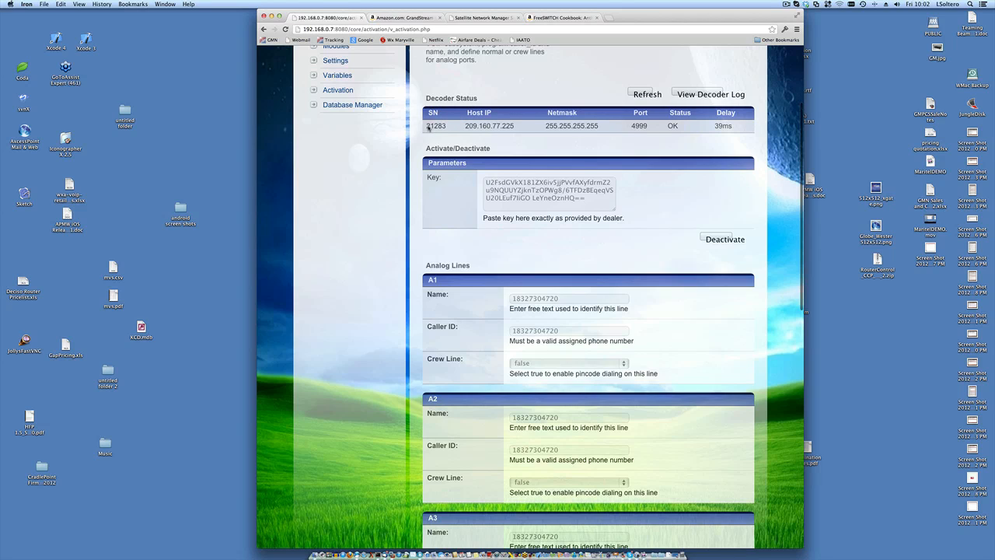
- Highlight the decoder's OK status and its serial number 21283 on the Activation page
{"action": "double_click", "coordinate": [672, 126]}
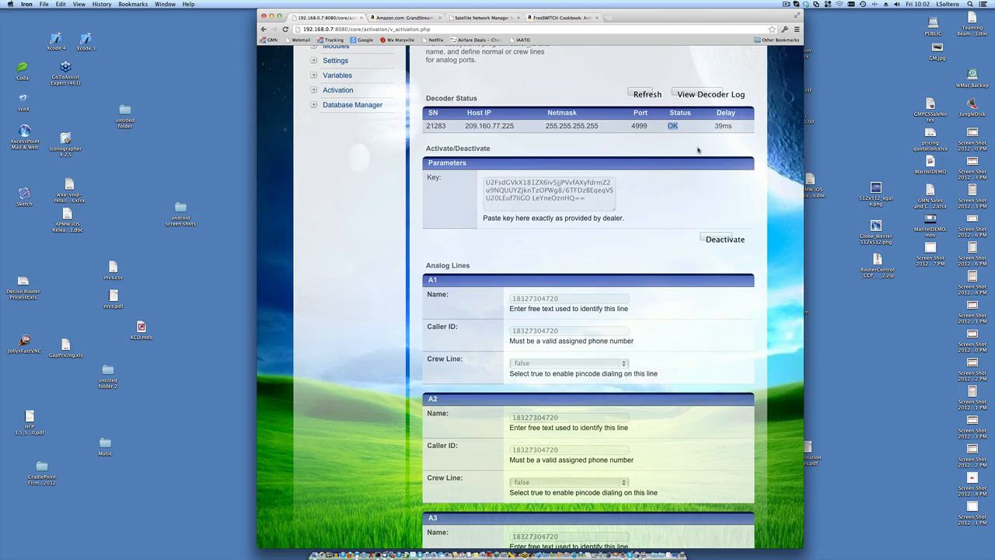
{"action": "scroll", "coordinate": [698, 150], "scroll_direction": "up", "scroll_amount": 1}
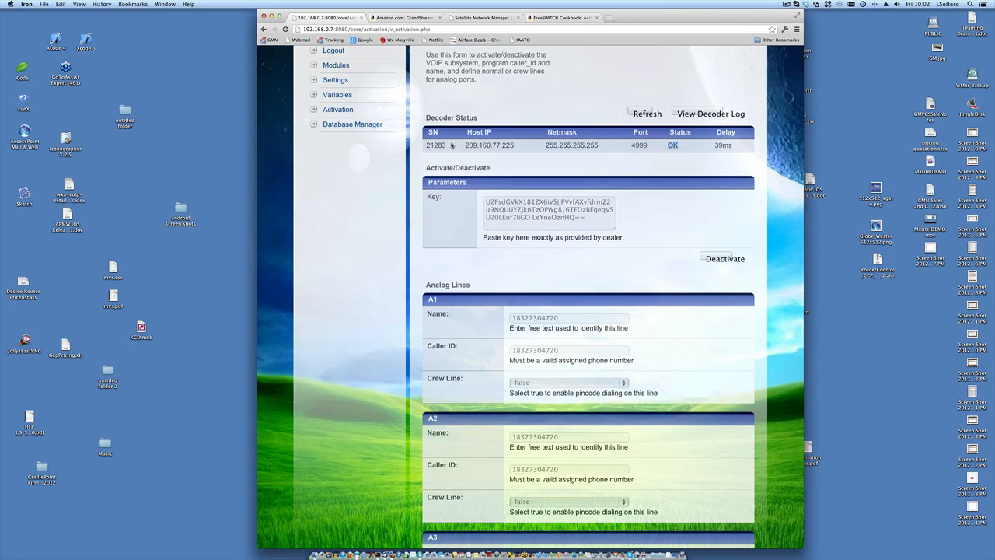
{"action": "double_click", "coordinate": [435, 146]}
{"action": "double_click", "coordinate": [673, 146]}
{"action": "scroll", "coordinate": [672, 145], "scroll_direction": "down", "scroll_amount": 3}
{"action": "scroll", "coordinate": [673, 148], "scroll_direction": "up", "scroll_amount": 2}
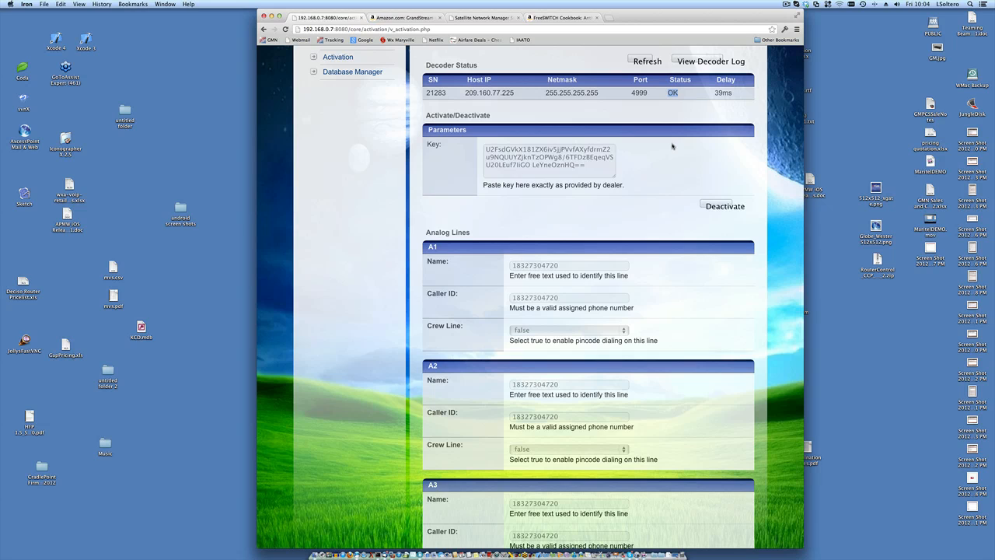
{"action": "scroll", "coordinate": [673, 161], "scroll_direction": "up", "scroll_amount": 3}
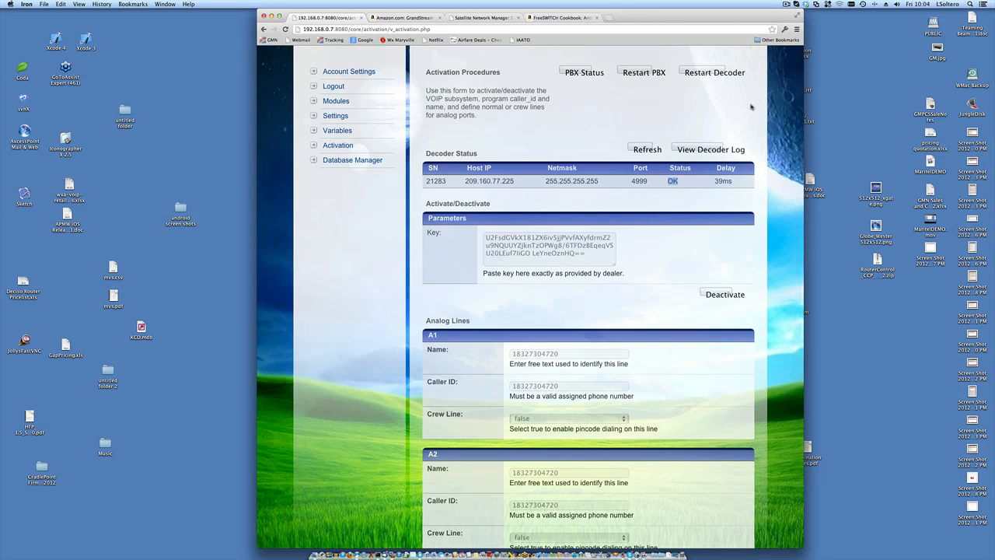
{"action": "scroll", "coordinate": [748, 117], "scroll_direction": "down", "scroll_amount": 1}
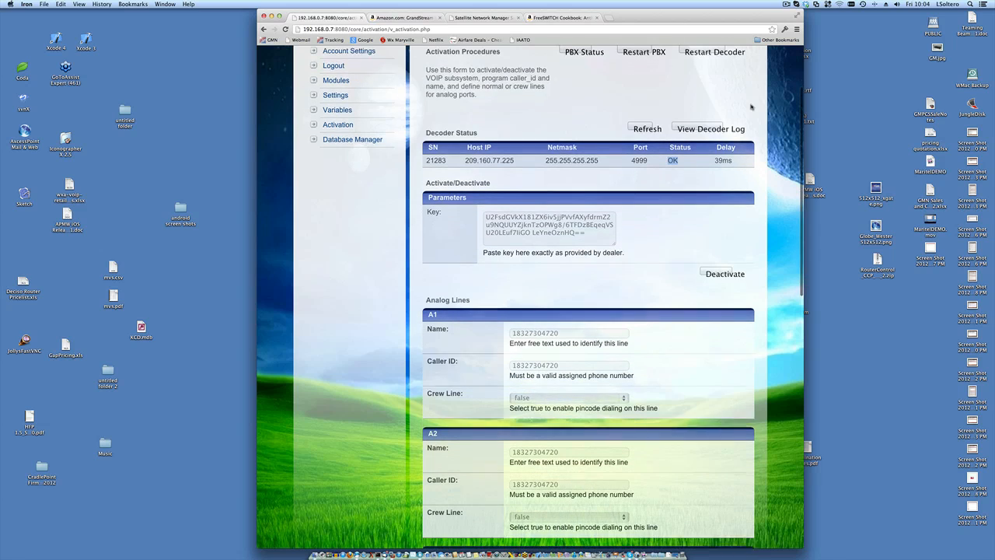
{"action": "double_click", "coordinate": [722, 155]}
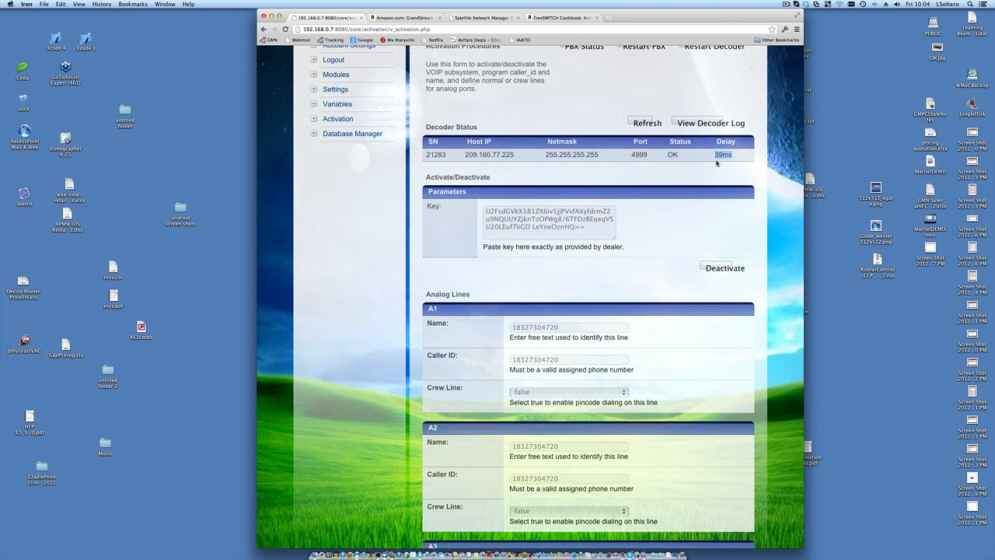
{"action": "scroll", "coordinate": [665, 238], "scroll_direction": "down", "scroll_amount": 1}
{"action": "scroll", "coordinate": [665, 238], "scroll_direction": "down", "scroll_amount": 1}
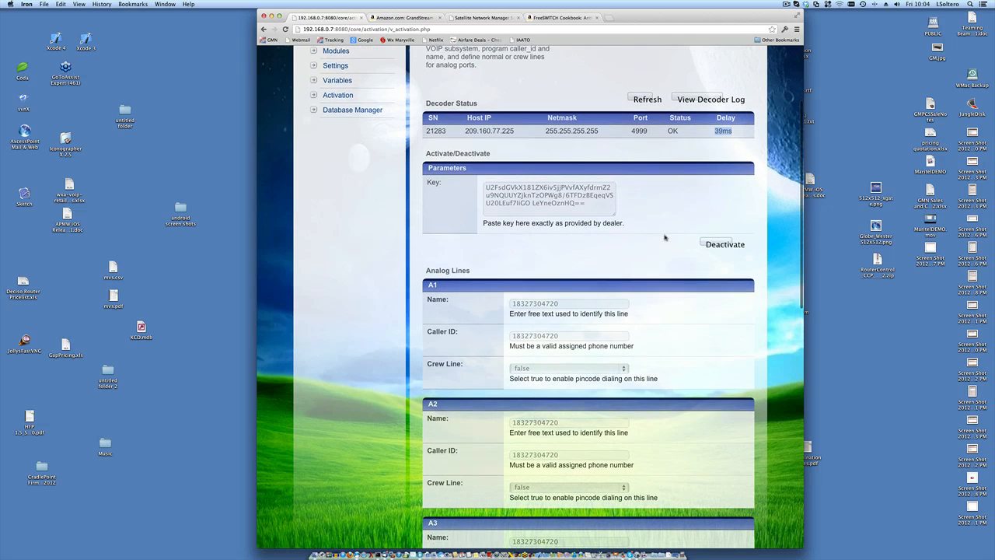
{"action": "scroll", "coordinate": [665, 238], "scroll_direction": "down", "scroll_amount": 5}
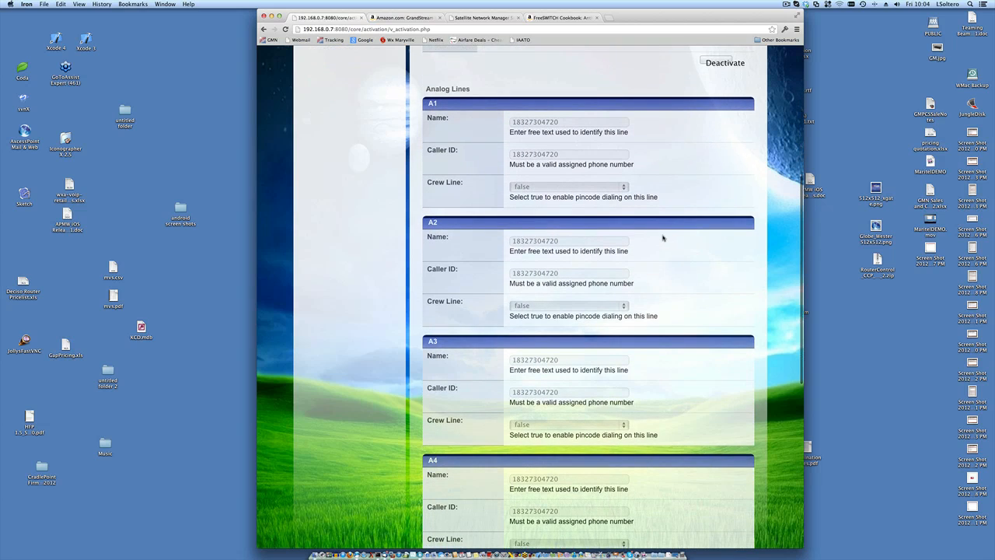
{"action": "scroll", "coordinate": [664, 238], "scroll_direction": "down", "scroll_amount": 2}
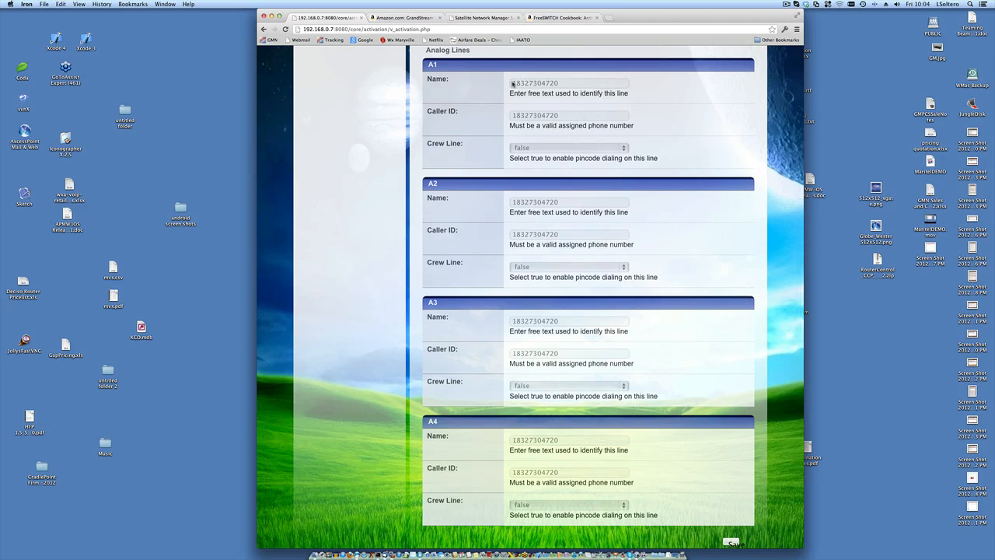
{"action": "left_click_drag", "start_coordinate": [513, 83], "coordinate": [566, 83]}
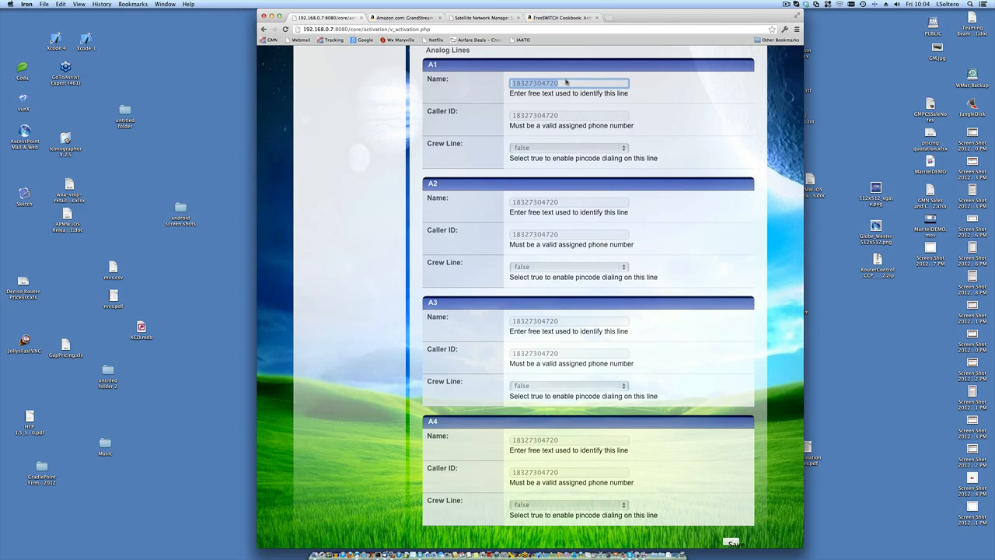
{"action": "left_click", "coordinate": [393, 97]}
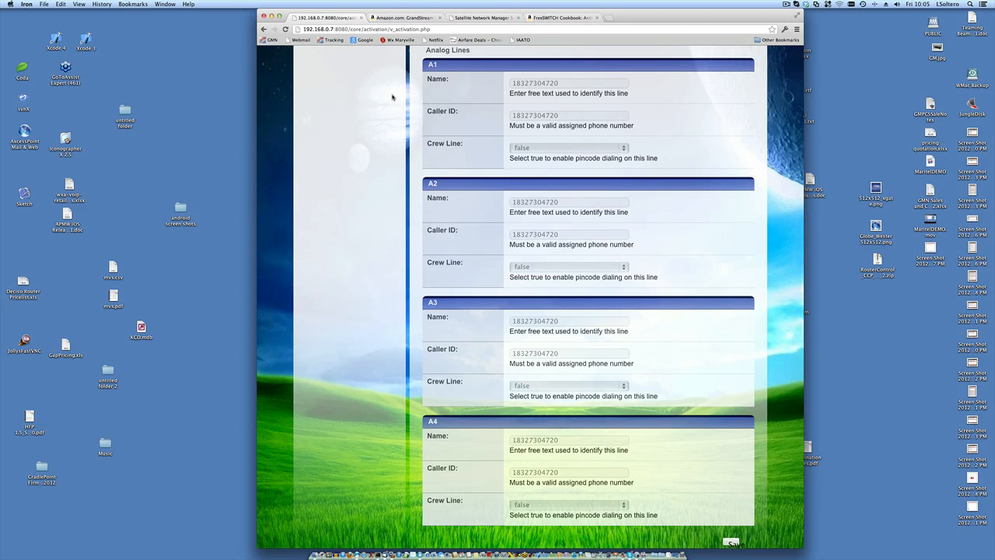
{"action": "scroll", "coordinate": [435, 89], "scroll_direction": "up", "scroll_amount": 2}
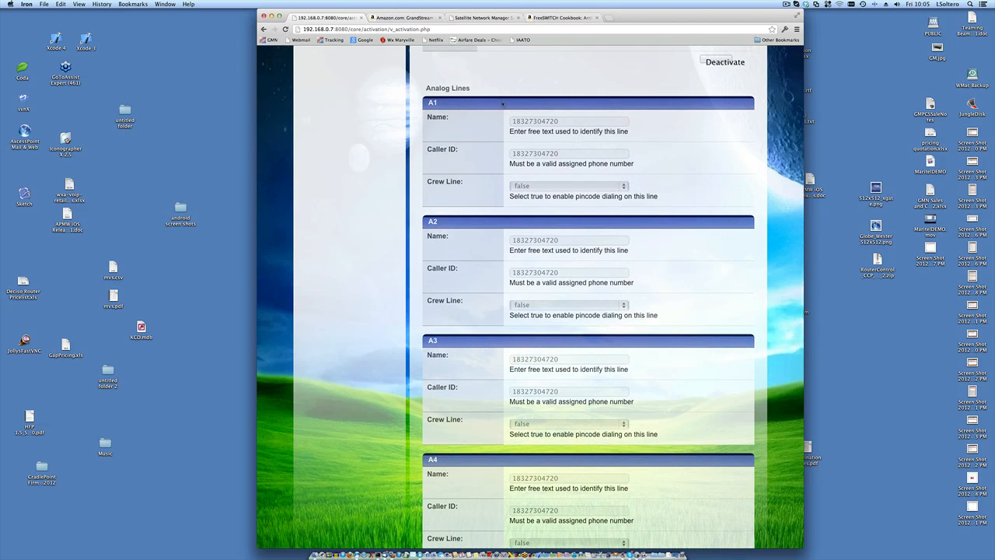
{"action": "left_click", "coordinate": [525, 122]}
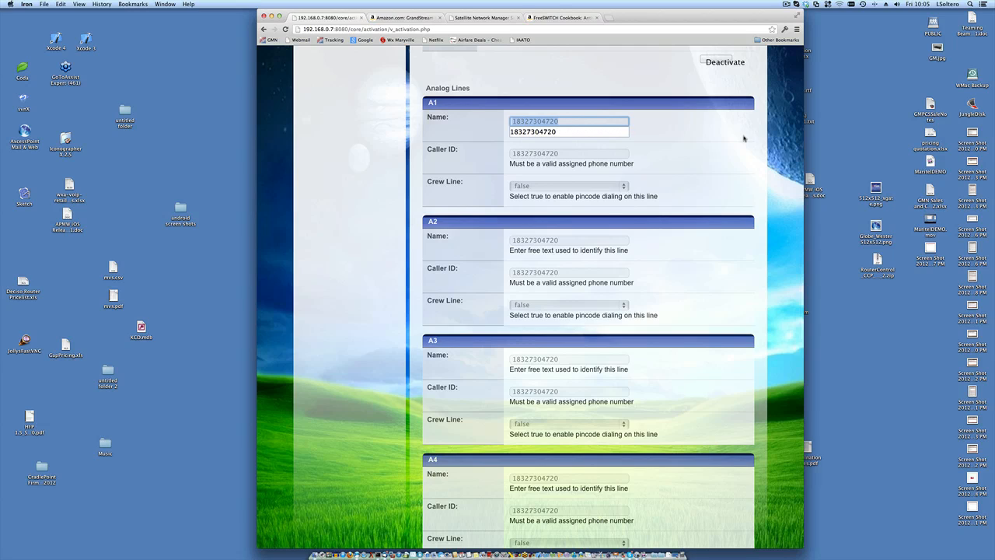
{"action": "left_click", "coordinate": [744, 138]}
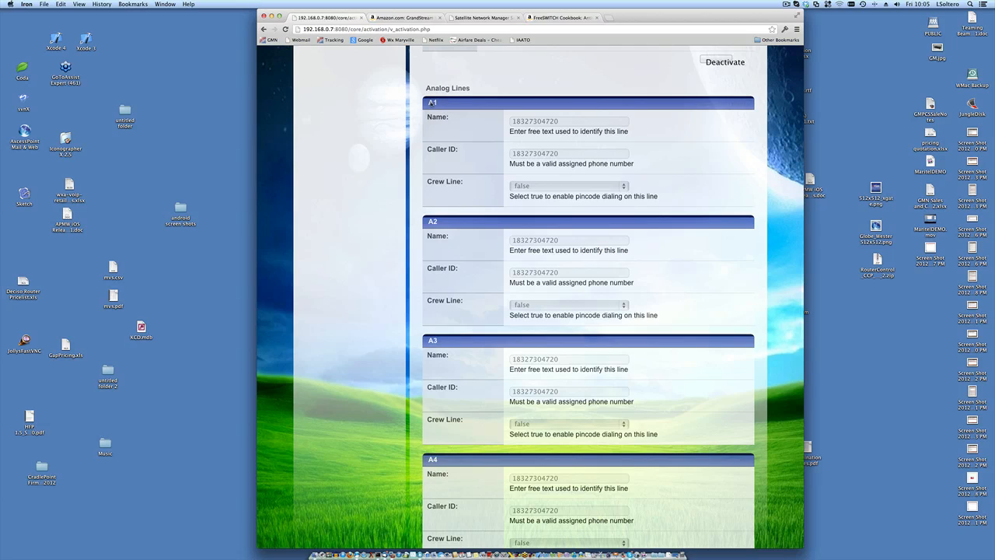
{"action": "left_click_drag", "start_coordinate": [430, 102], "coordinate": [440, 103]}
{"action": "scroll", "coordinate": [440, 103], "scroll_direction": "down", "scroll_amount": 3}
{"action": "scroll", "coordinate": [440, 103], "scroll_direction": "up", "scroll_amount": 1}
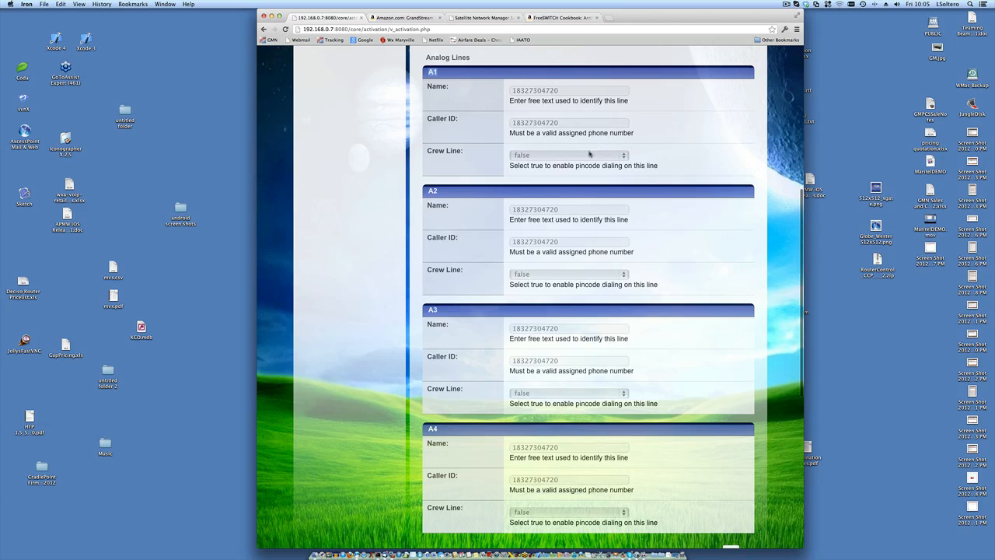
{"action": "left_click", "coordinate": [625, 156]}
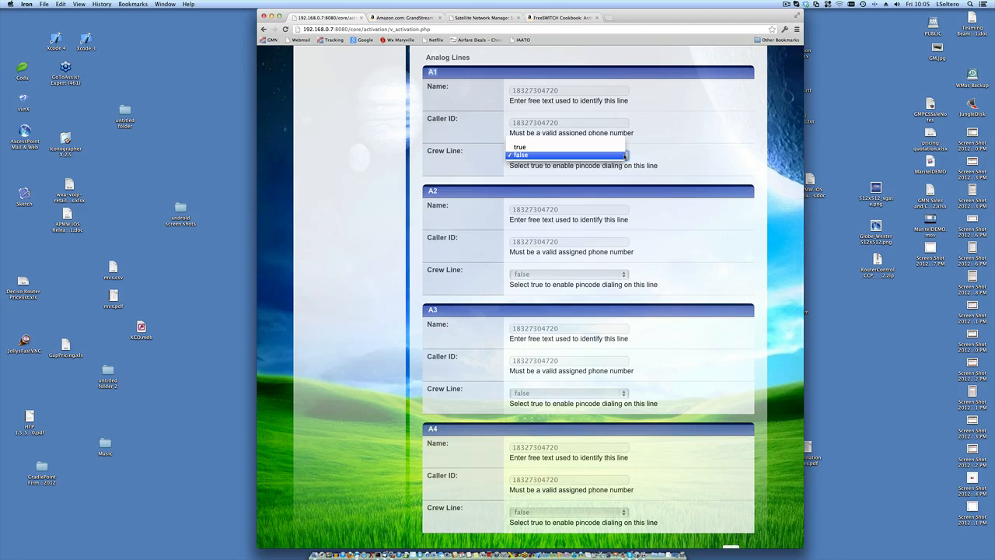
{"action": "left_click", "coordinate": [652, 157]}
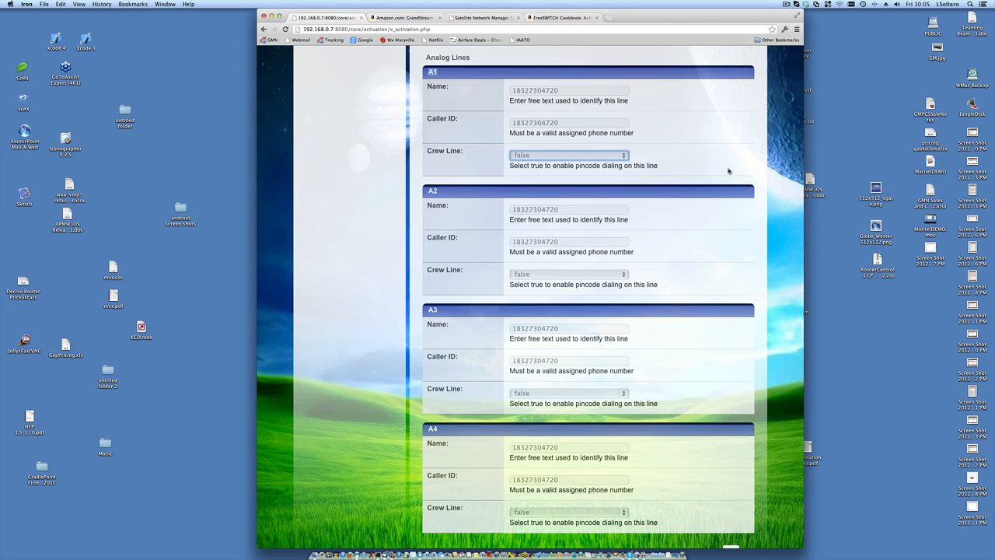
{"action": "scroll", "coordinate": [729, 170], "scroll_direction": "down", "scroll_amount": 3}
{"action": "scroll", "coordinate": [727, 169], "scroll_direction": "up", "scroll_amount": 3}
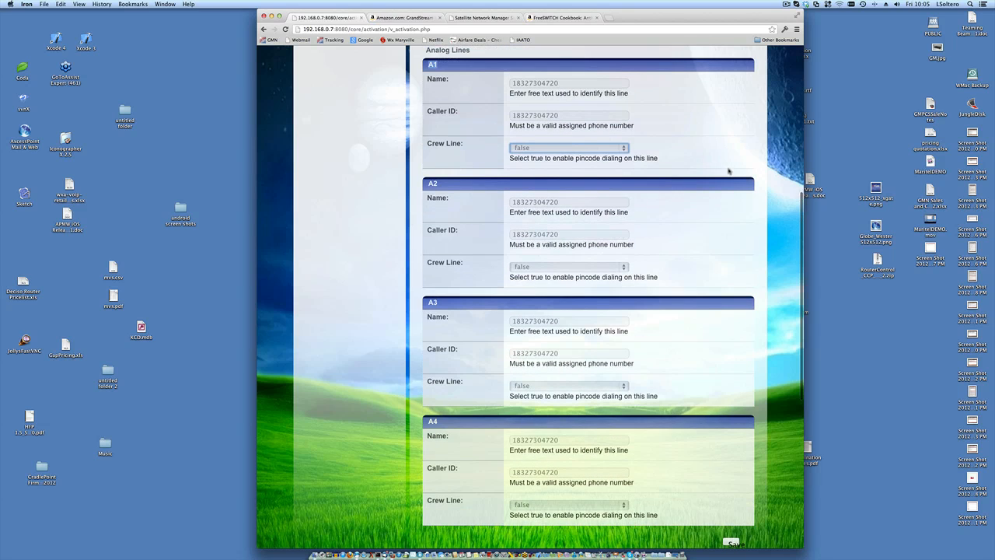
{"action": "left_click", "coordinate": [627, 148]}
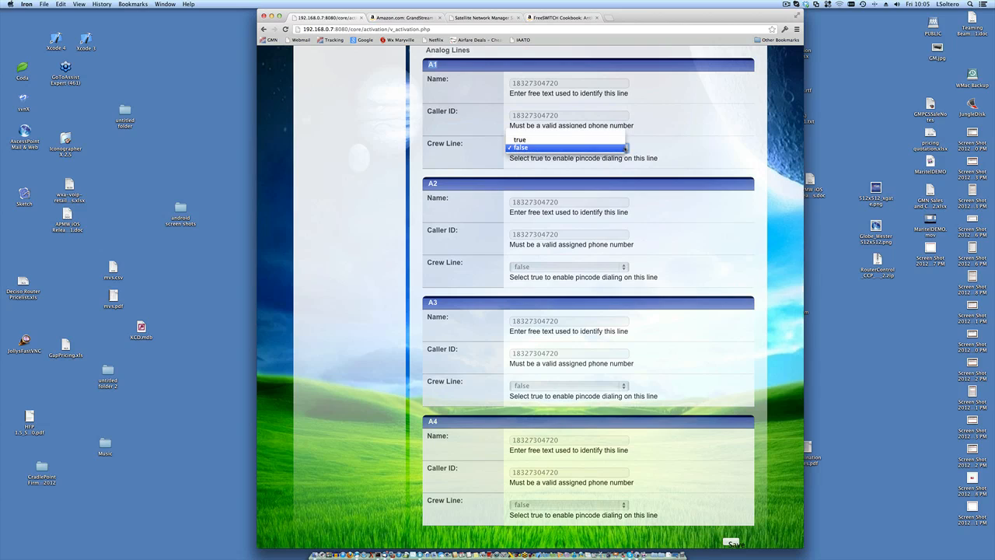
{"action": "left_click", "coordinate": [676, 141]}
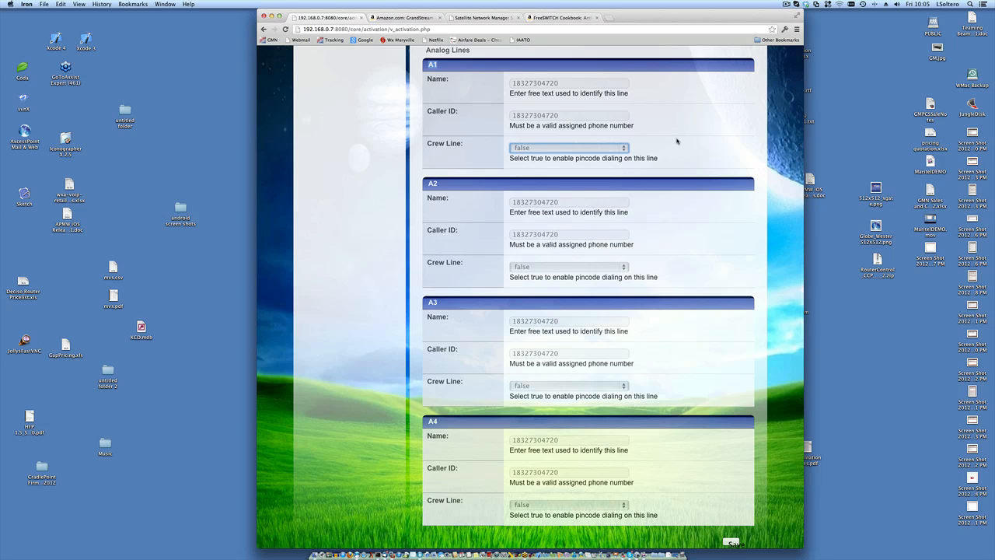
{"action": "scroll", "coordinate": [677, 141], "scroll_direction": "down", "scroll_amount": 5}
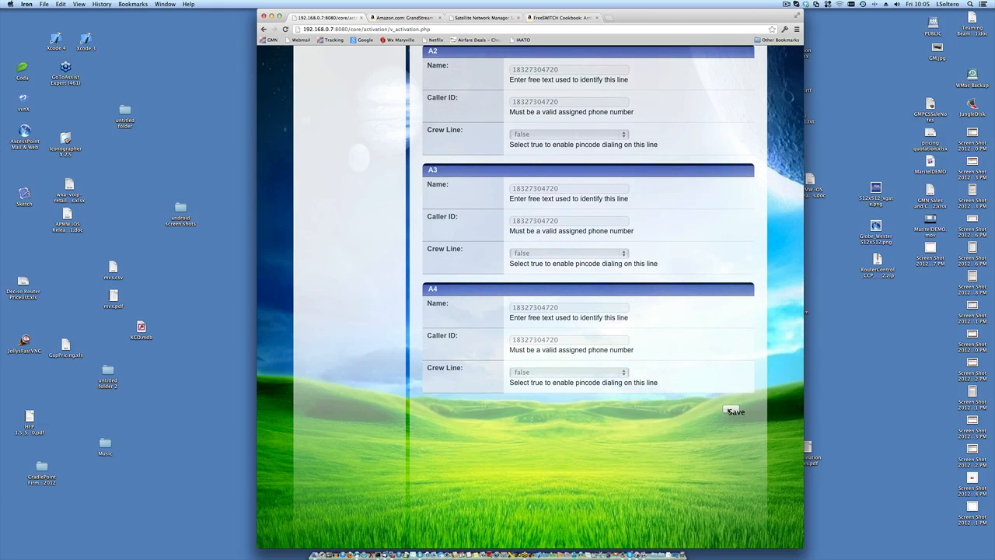
{"action": "scroll", "coordinate": [700, 393], "scroll_direction": "up", "scroll_amount": 12}
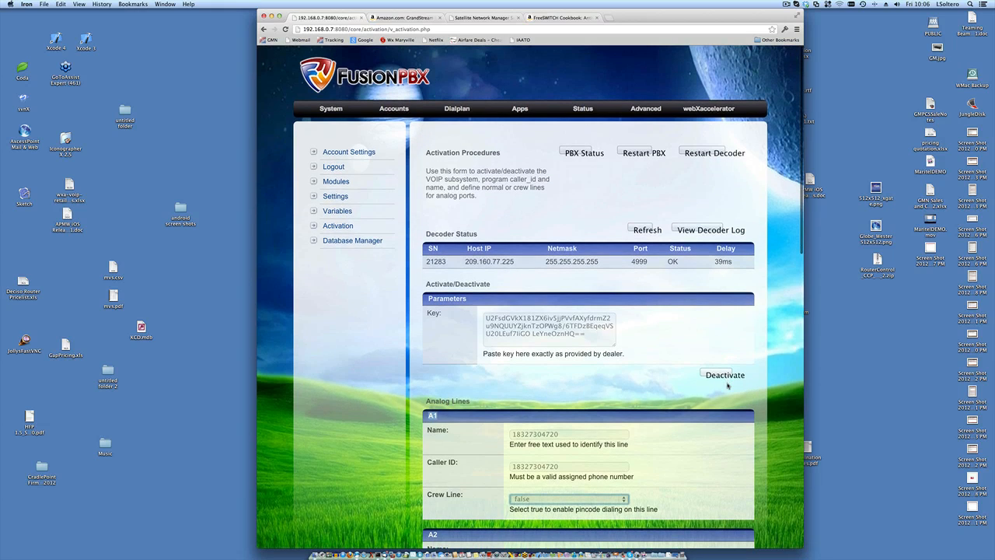
{"action": "scroll", "coordinate": [675, 370], "scroll_direction": "down", "scroll_amount": 3}
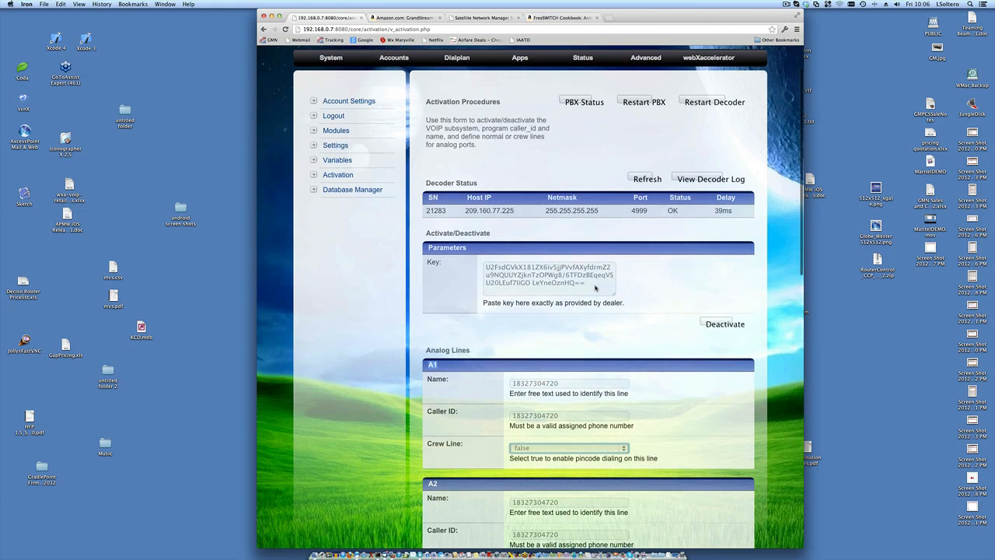
{"action": "left_click_drag", "start_coordinate": [595, 288], "coordinate": [482, 267]}
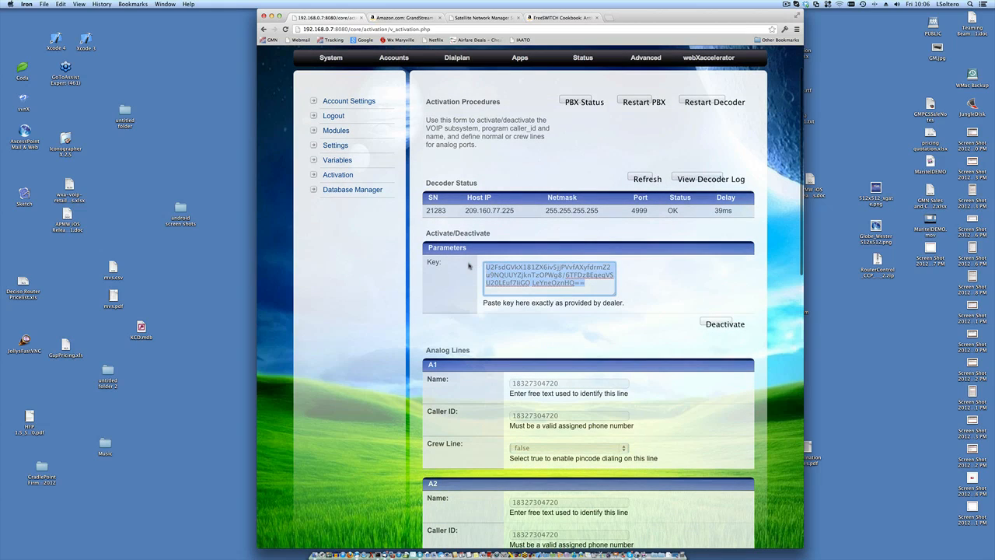
{"action": "left_click", "coordinate": [461, 274]}
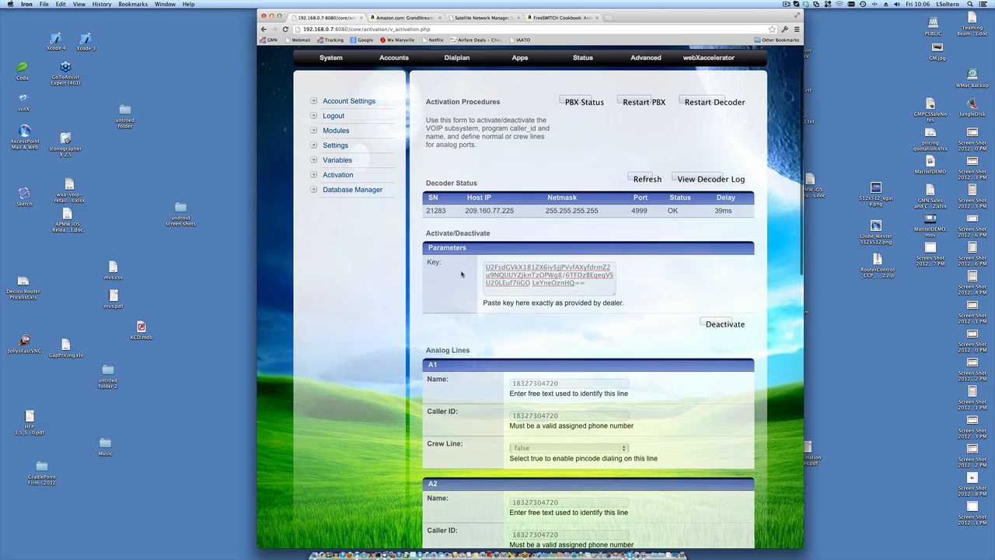
{"action": "scroll", "coordinate": [461, 273], "scroll_direction": "down", "scroll_amount": 5}
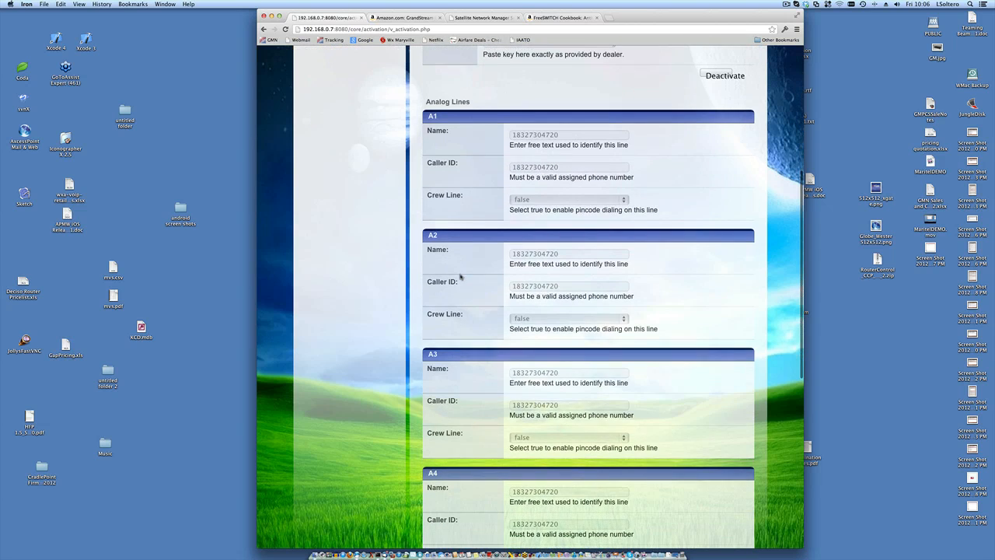
{"action": "scroll", "coordinate": [461, 276], "scroll_direction": "down", "scroll_amount": 3}
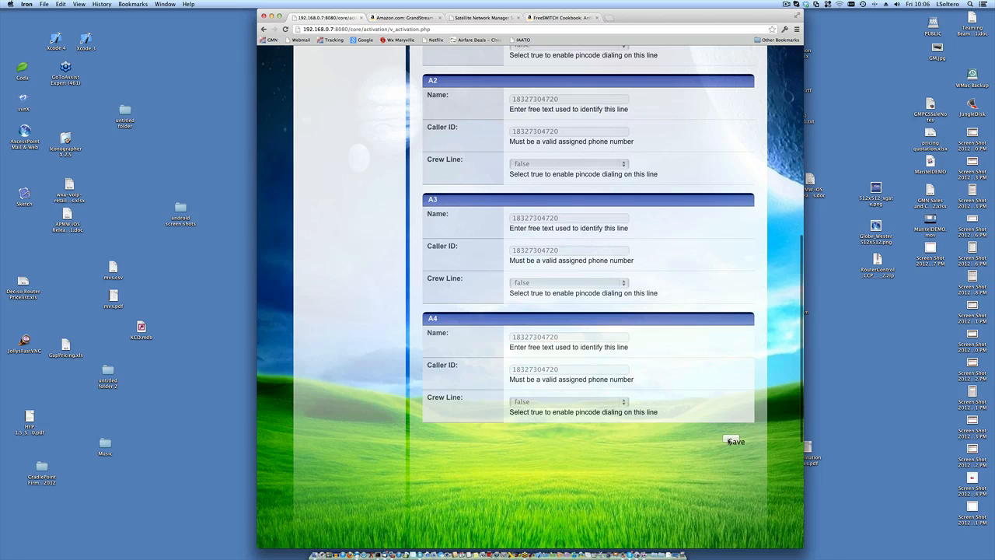
{"action": "scroll", "coordinate": [729, 441], "scroll_direction": "up", "scroll_amount": 10}
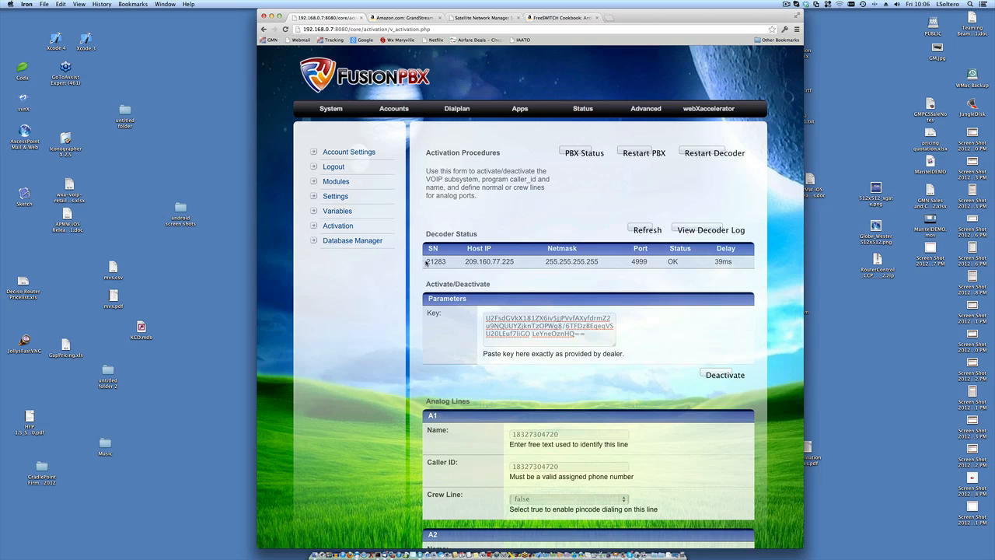
{"action": "double_click", "coordinate": [432, 262]}
{"action": "double_click", "coordinate": [551, 334]}
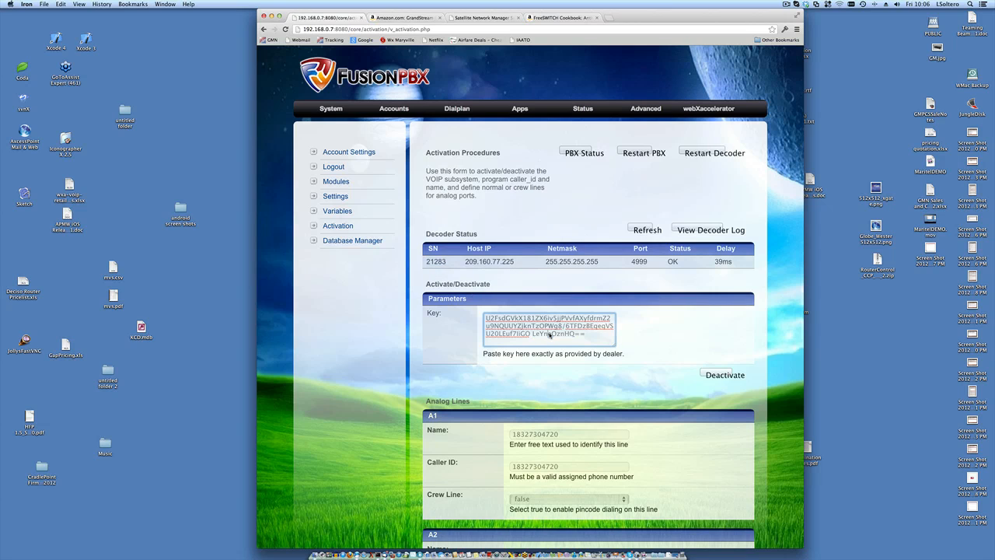
{"action": "double_click", "coordinate": [535, 438]}
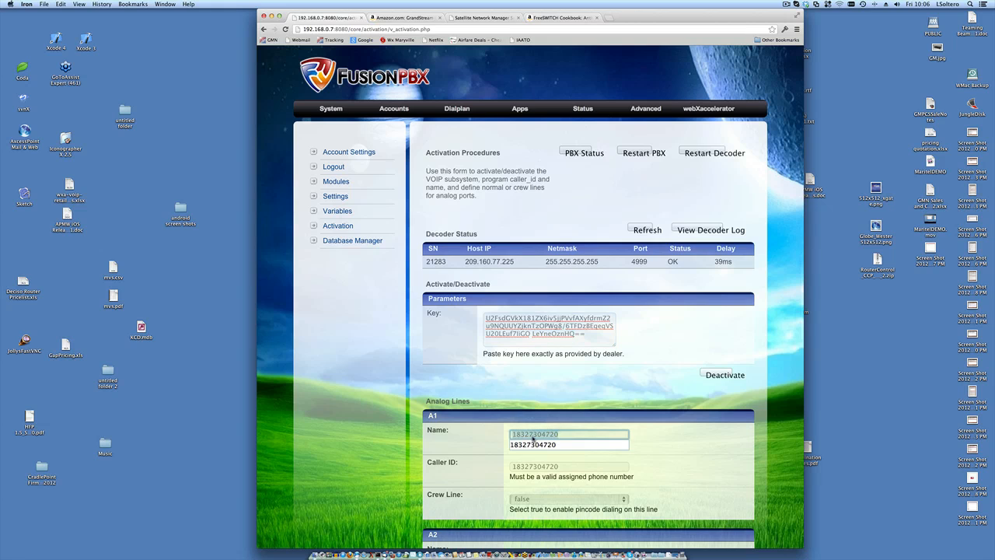
{"action": "left_click", "coordinate": [574, 415]}
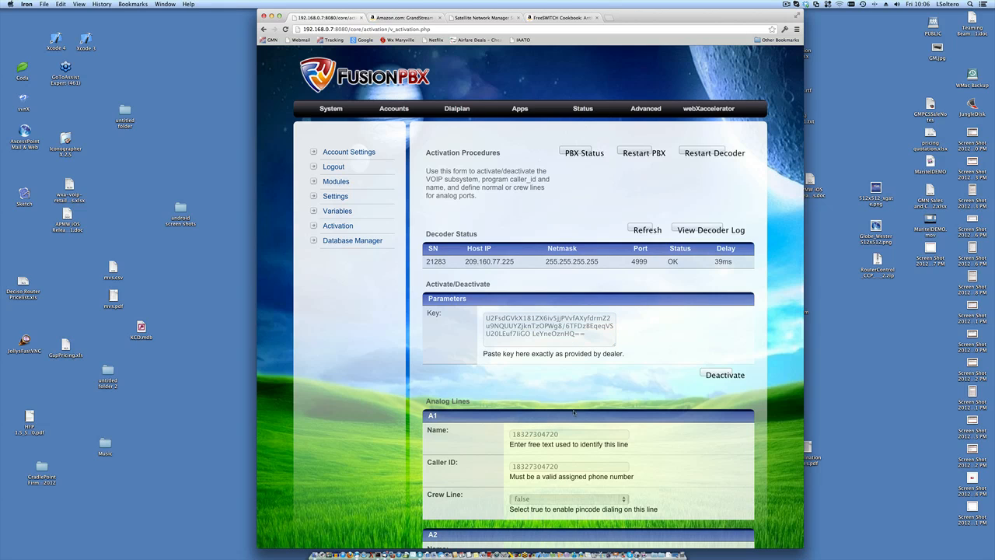
{"action": "scroll", "coordinate": [566, 327], "scroll_direction": "down", "scroll_amount": 3}
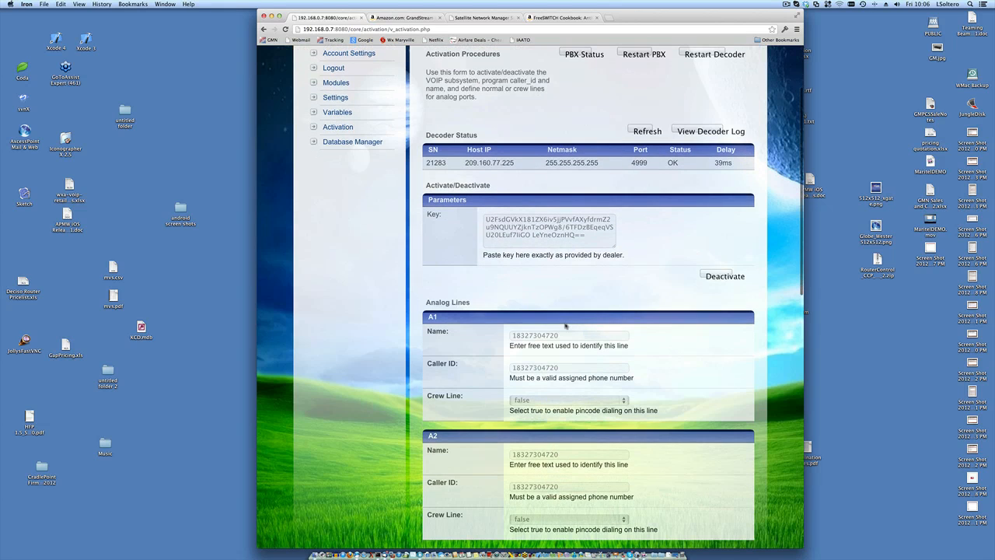
{"action": "scroll", "coordinate": [567, 327], "scroll_direction": "down", "scroll_amount": 10}
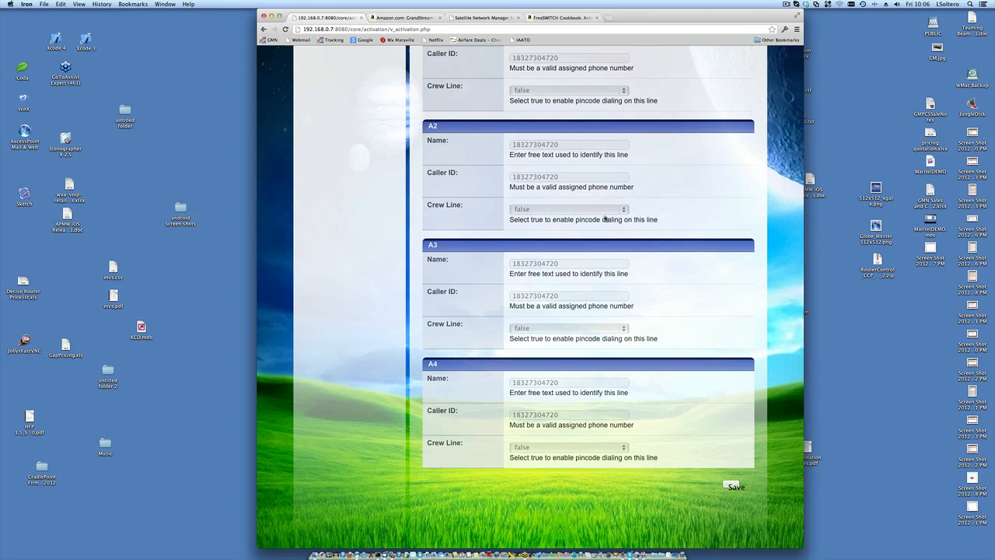
{"action": "scroll", "coordinate": [605, 219], "scroll_direction": "up", "scroll_amount": 12}
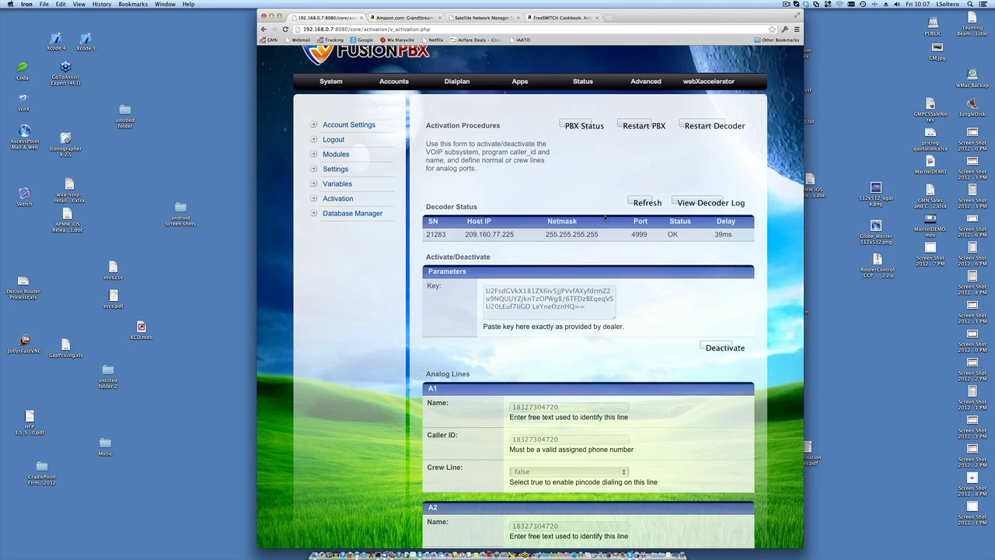
{"action": "scroll", "coordinate": [543, 352], "scroll_direction": "down", "scroll_amount": 2}
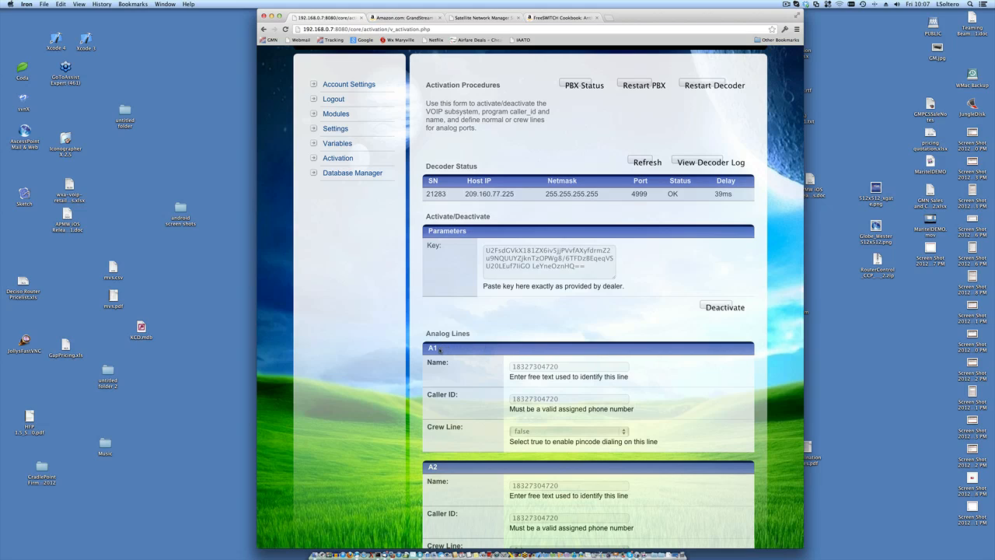
{"action": "scroll", "coordinate": [439, 350], "scroll_direction": "down", "scroll_amount": 5}
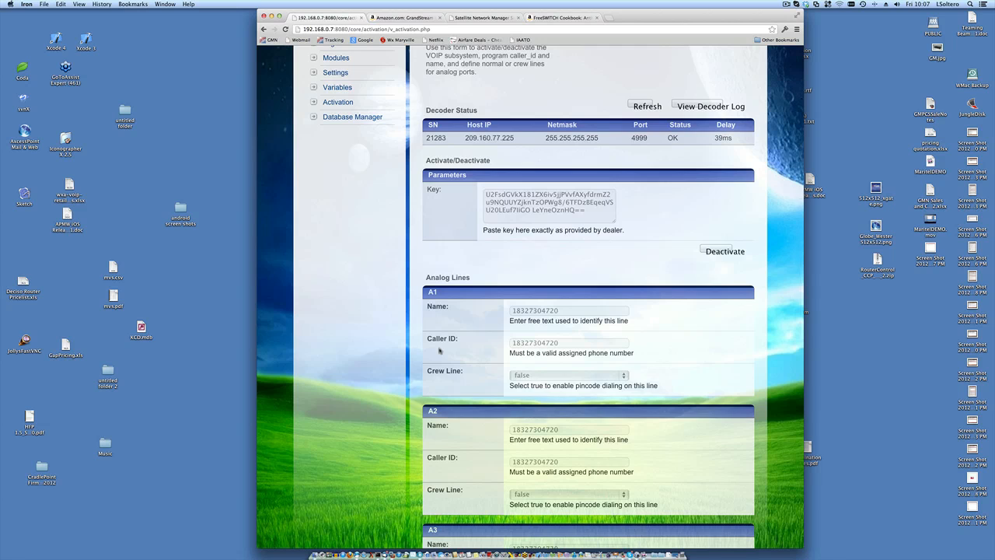
{"action": "scroll", "coordinate": [439, 350], "scroll_direction": "down", "scroll_amount": 4}
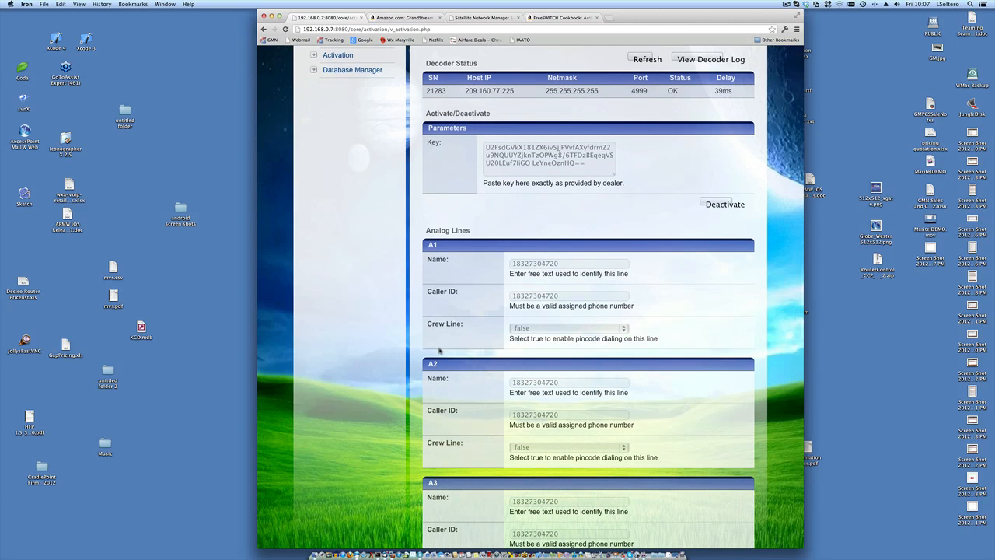
{"action": "scroll", "coordinate": [439, 350], "scroll_direction": "down", "scroll_amount": 10}
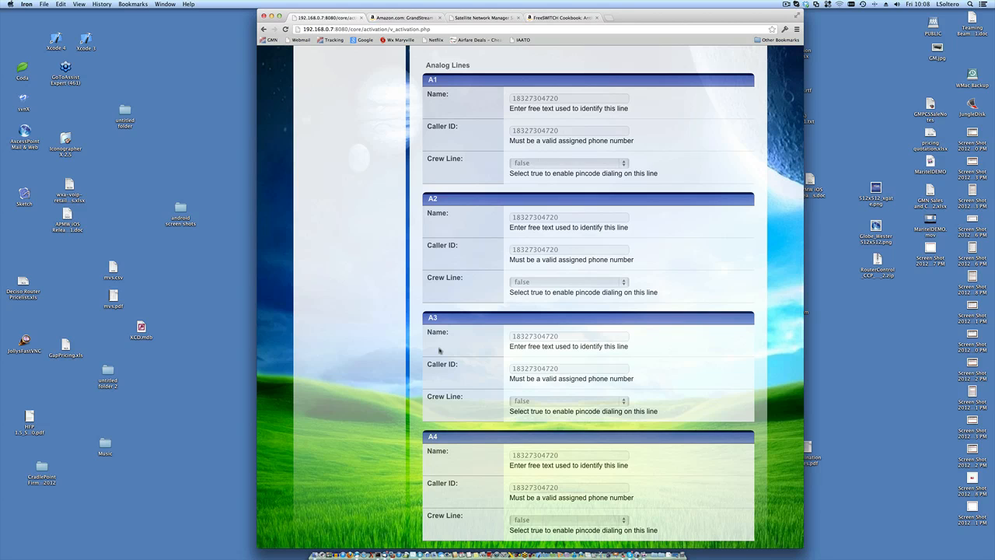
{"action": "scroll", "coordinate": [439, 351], "scroll_direction": "up", "scroll_amount": 5}
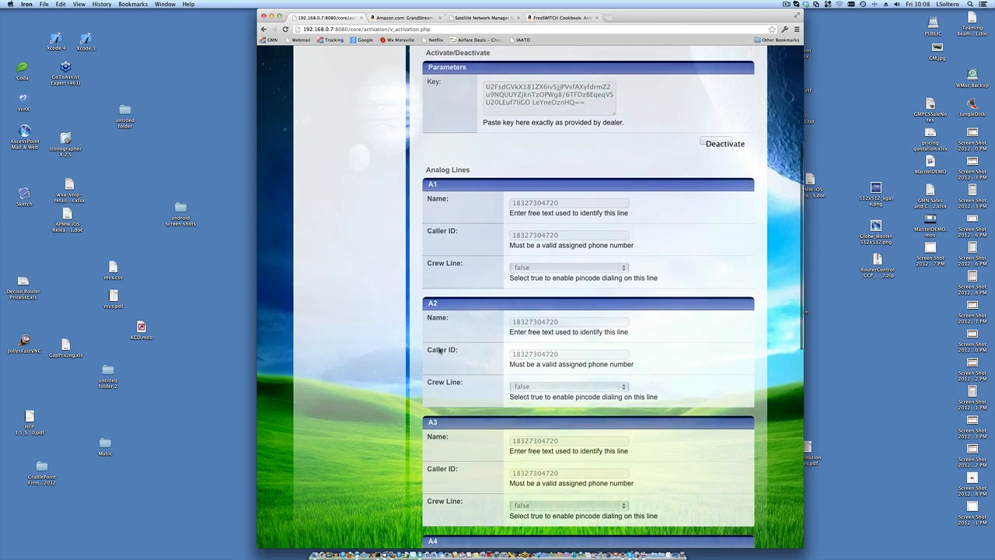
{"action": "scroll", "coordinate": [439, 351], "scroll_direction": "down", "scroll_amount": 2}
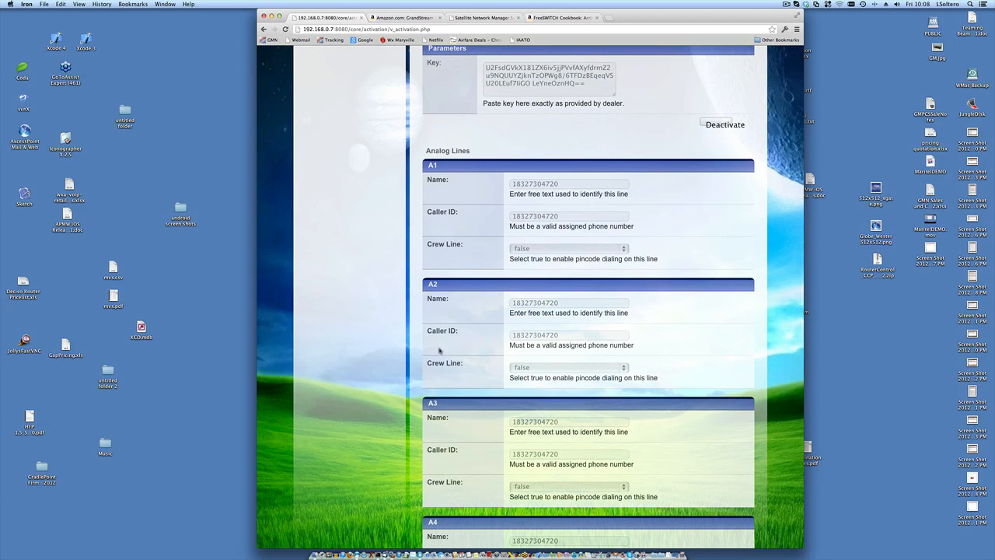
{"action": "scroll", "coordinate": [440, 350], "scroll_direction": "up", "scroll_amount": 1}
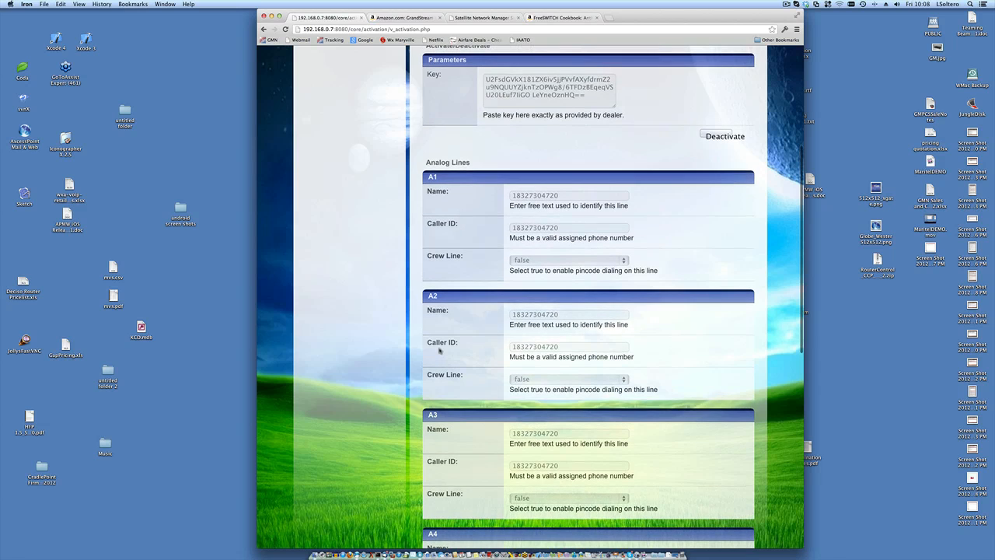
{"action": "scroll", "coordinate": [439, 351], "scroll_direction": "up", "scroll_amount": 5}
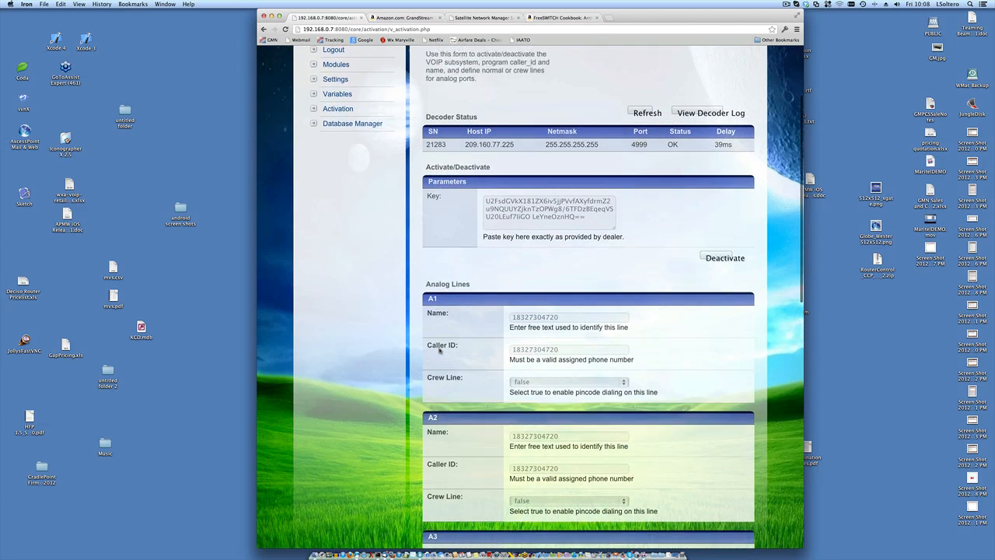
{"action": "scroll", "coordinate": [440, 351], "scroll_direction": "up", "scroll_amount": 1}
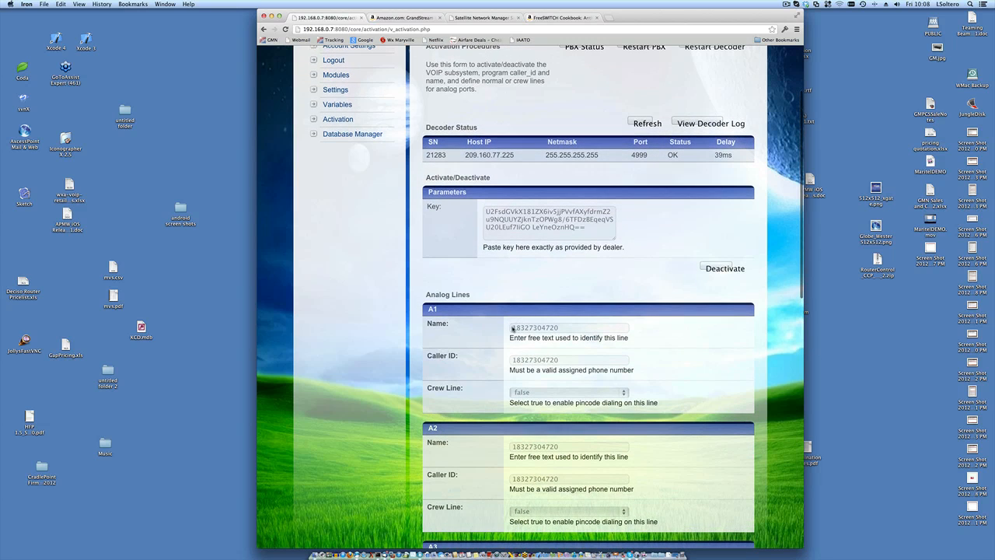
{"action": "left_click_drag", "start_coordinate": [512, 328], "coordinate": [582, 330]}
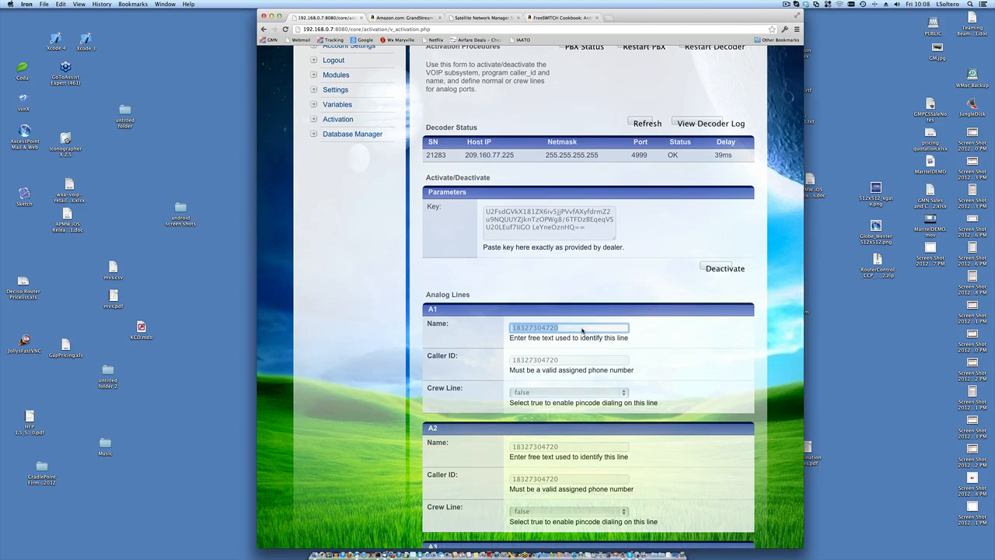
{"action": "left_click", "coordinate": [610, 276]}
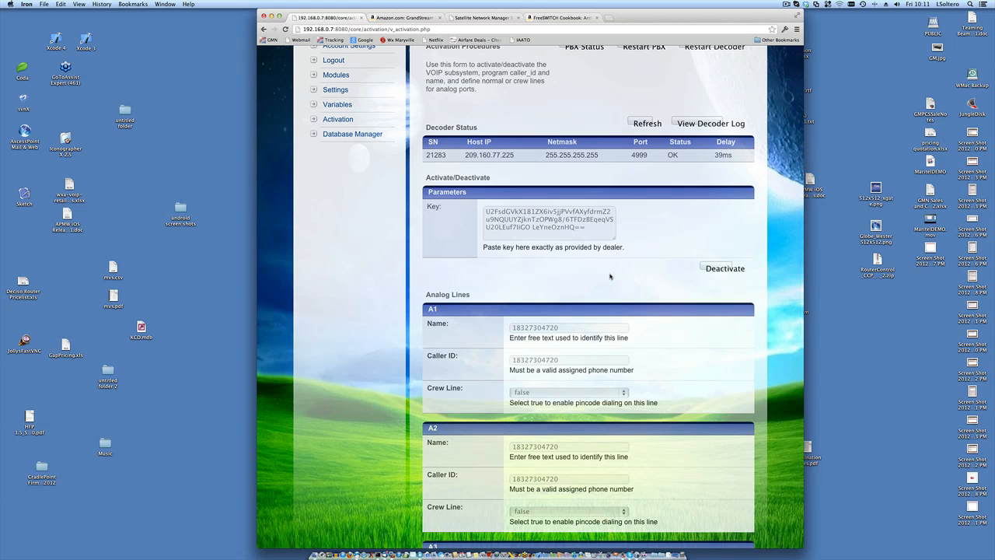
{"action": "scroll", "coordinate": [611, 277], "scroll_direction": "down", "scroll_amount": 1}
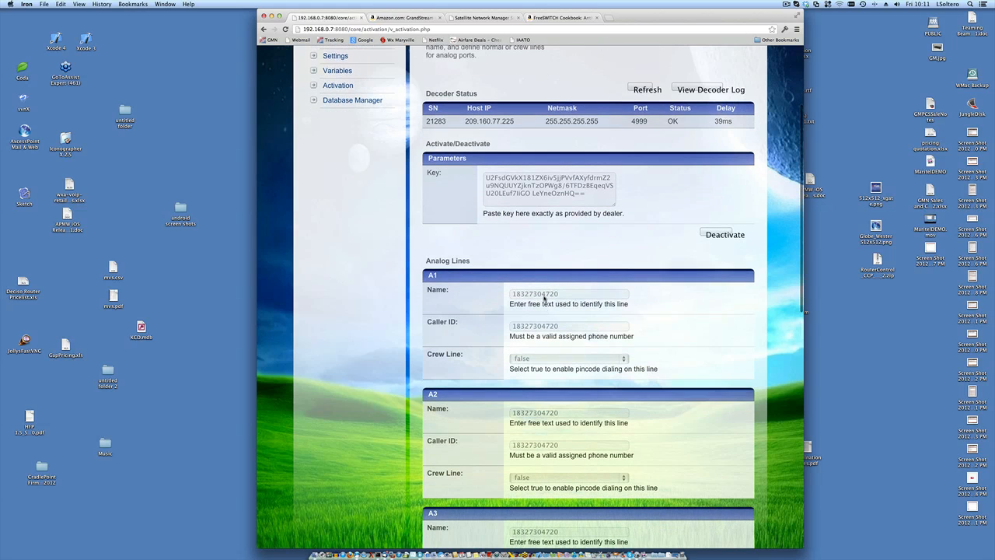
{"action": "left_click", "coordinate": [544, 295]}
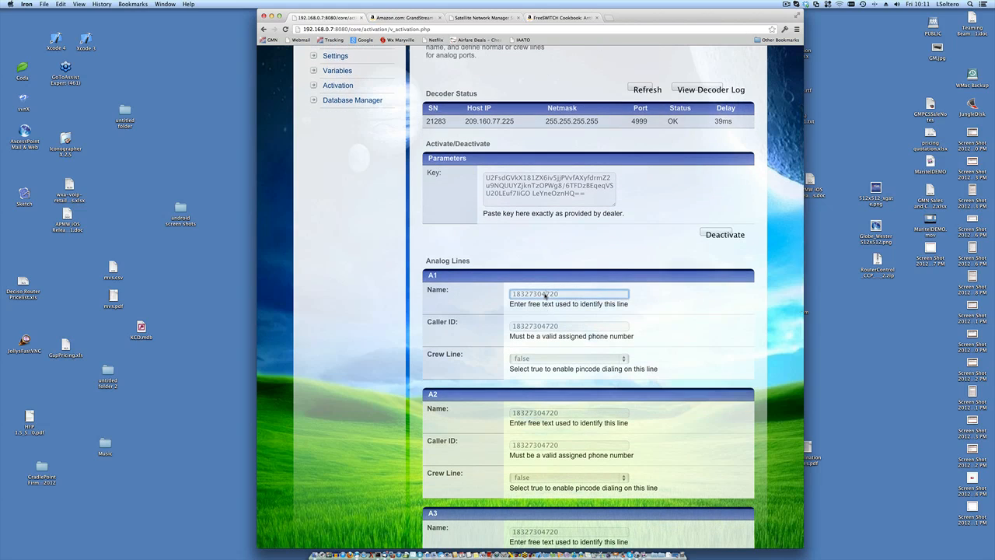
{"action": "left_click", "coordinate": [586, 281]}
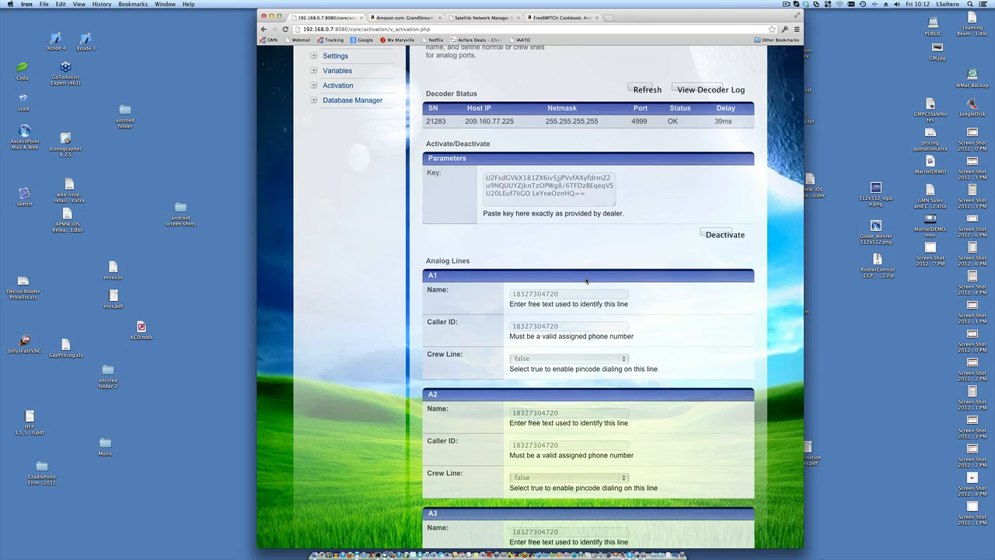
- Scroll through the Activation page to review decoder 21283's status, activation key and analog lines
{"action": "scroll", "coordinate": [586, 281], "scroll_direction": "up", "scroll_amount": 5}
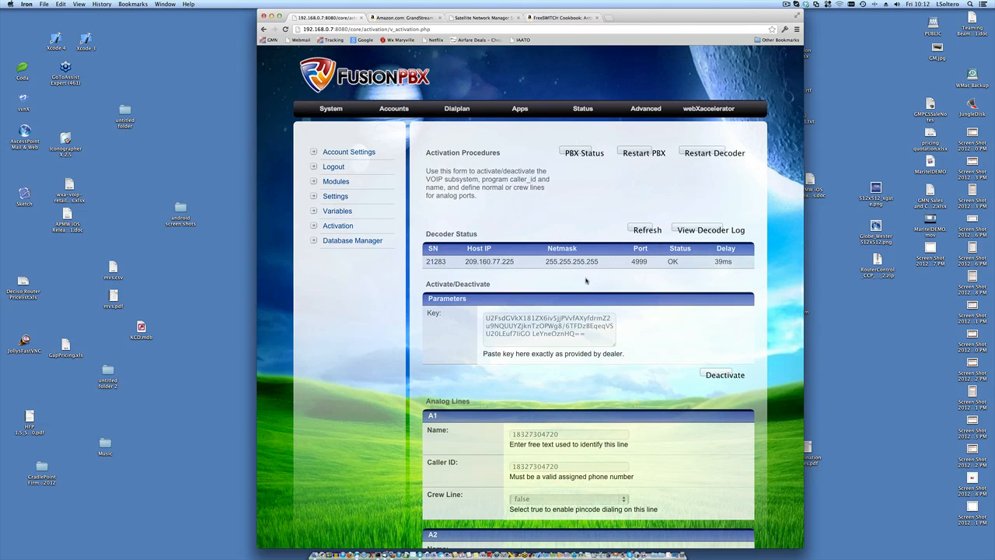
{"action": "scroll", "coordinate": [586, 281], "scroll_direction": "down", "scroll_amount": 2}
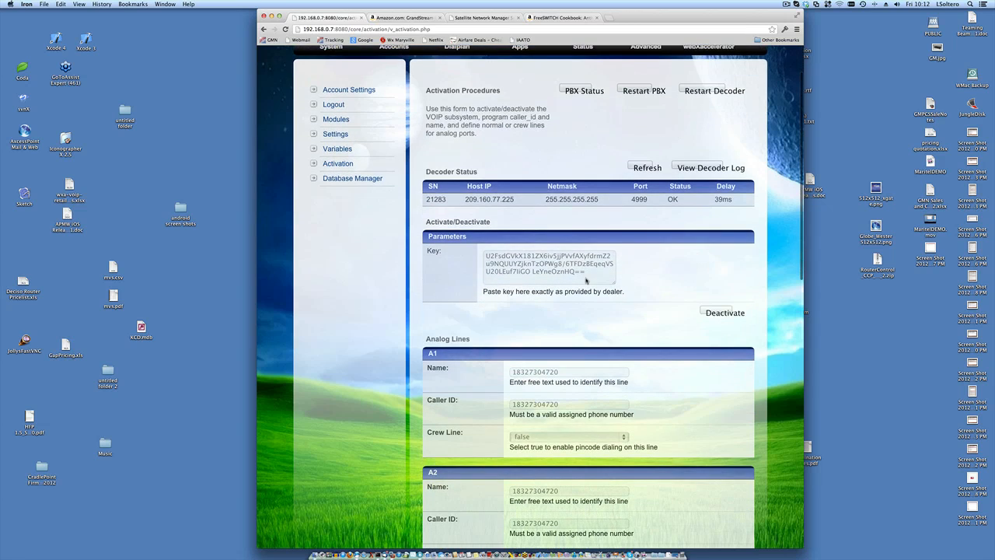
{"action": "scroll", "coordinate": [586, 281], "scroll_direction": "up", "scroll_amount": 2}
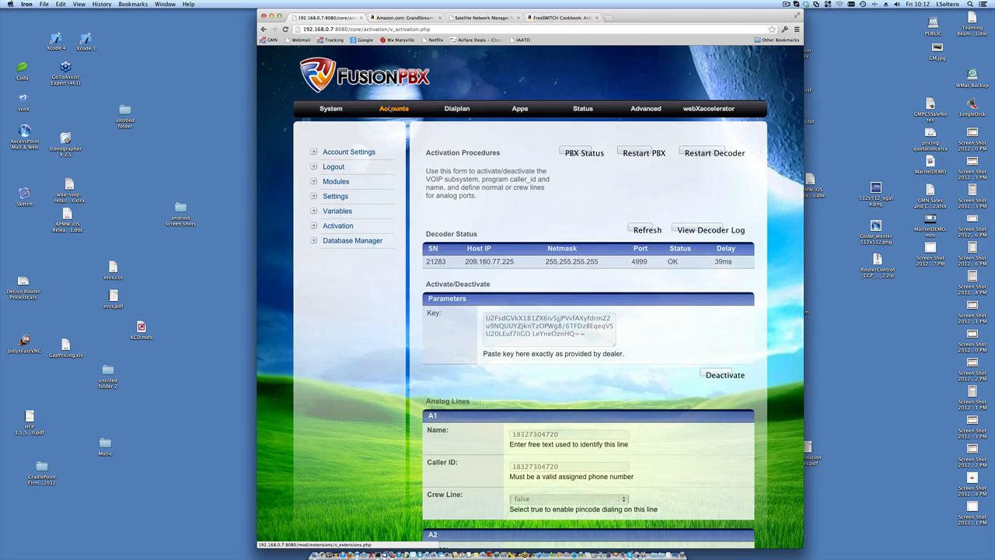
{"action": "scroll", "coordinate": [390, 109], "scroll_direction": "down", "scroll_amount": 1}
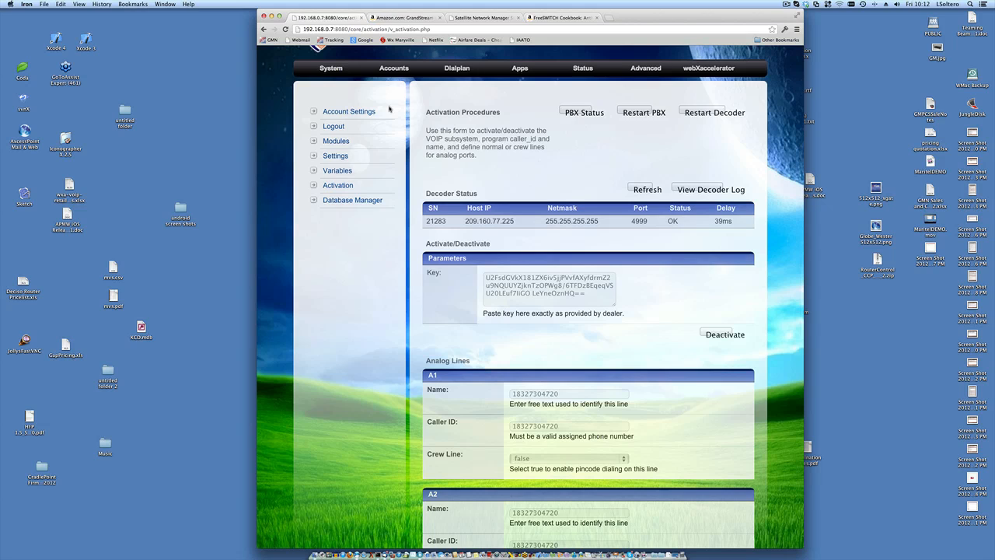
{"action": "scroll", "coordinate": [389, 109], "scroll_direction": "down", "scroll_amount": 1}
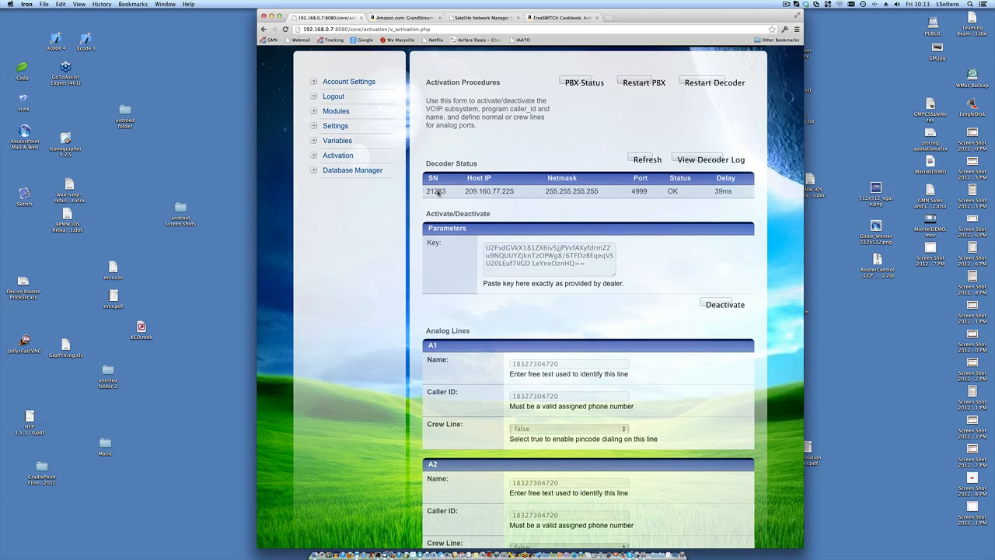
{"action": "double_click", "coordinate": [439, 192]}
{"action": "double_click", "coordinate": [525, 366]}
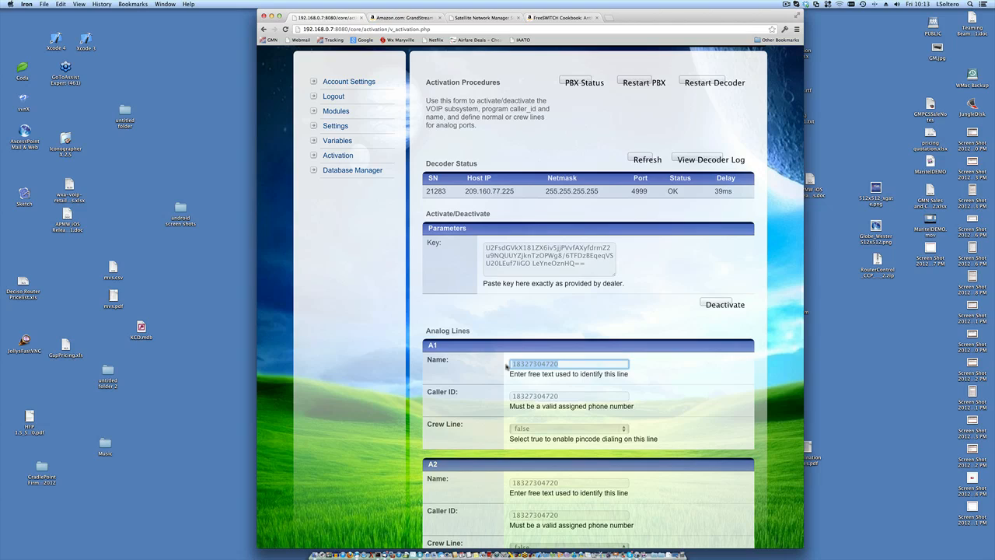
{"action": "double_click", "coordinate": [433, 192]}
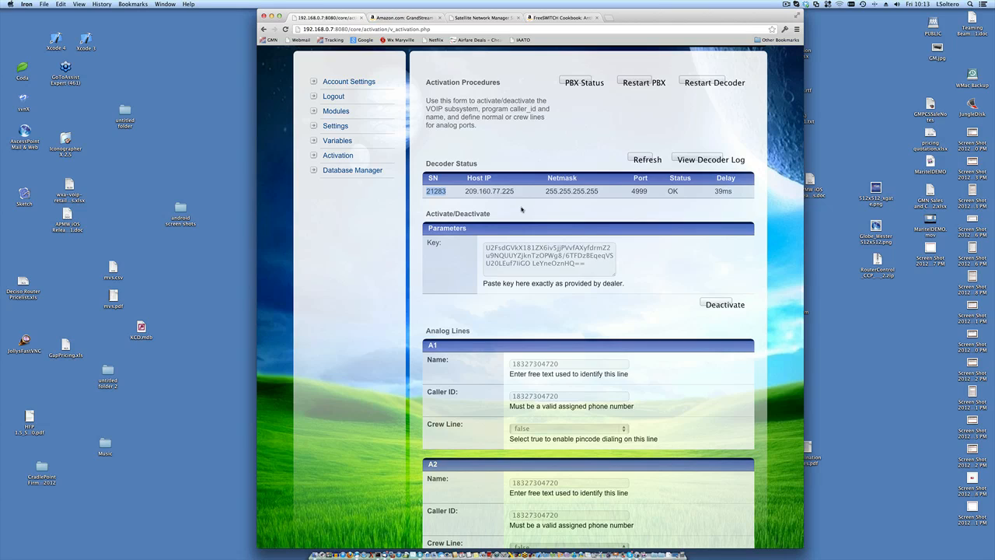
{"action": "left_click", "coordinate": [570, 363]}
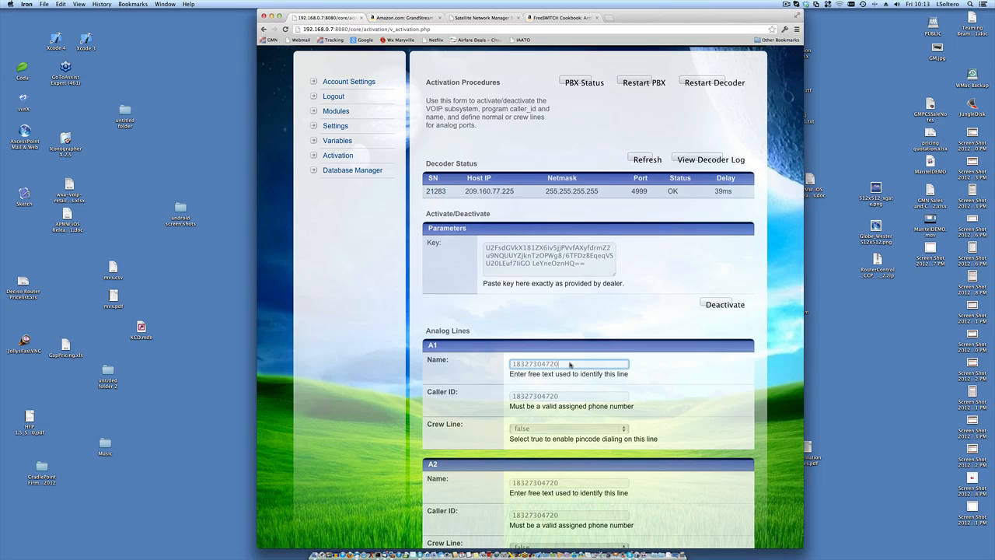
{"action": "left_click_drag", "start_coordinate": [570, 364], "coordinate": [507, 364]}
{"action": "left_click", "coordinate": [507, 364]}
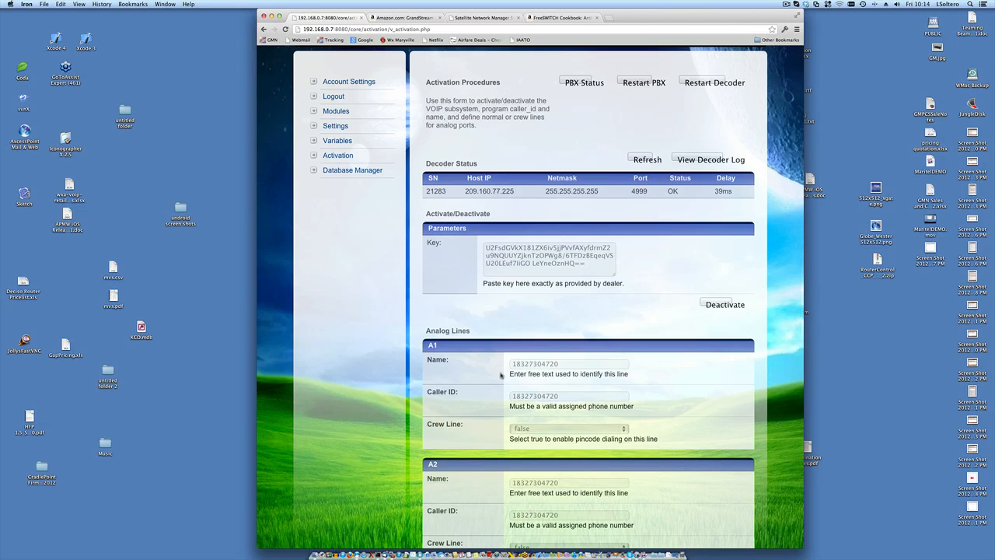
- Check the A1 Crew Line choices and leave Crew Line set to false
{"action": "left_click", "coordinate": [543, 429]}
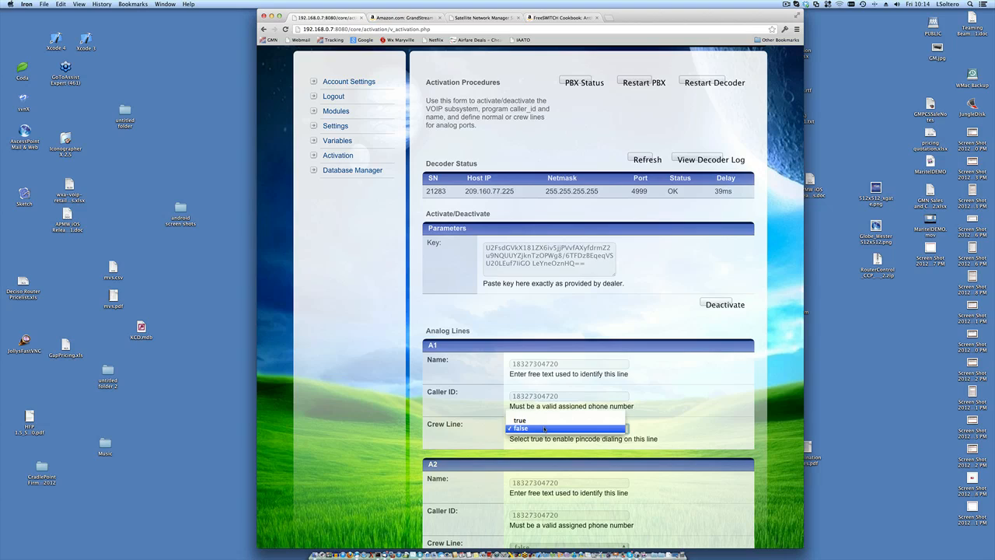
{"action": "left_click", "coordinate": [480, 433]}
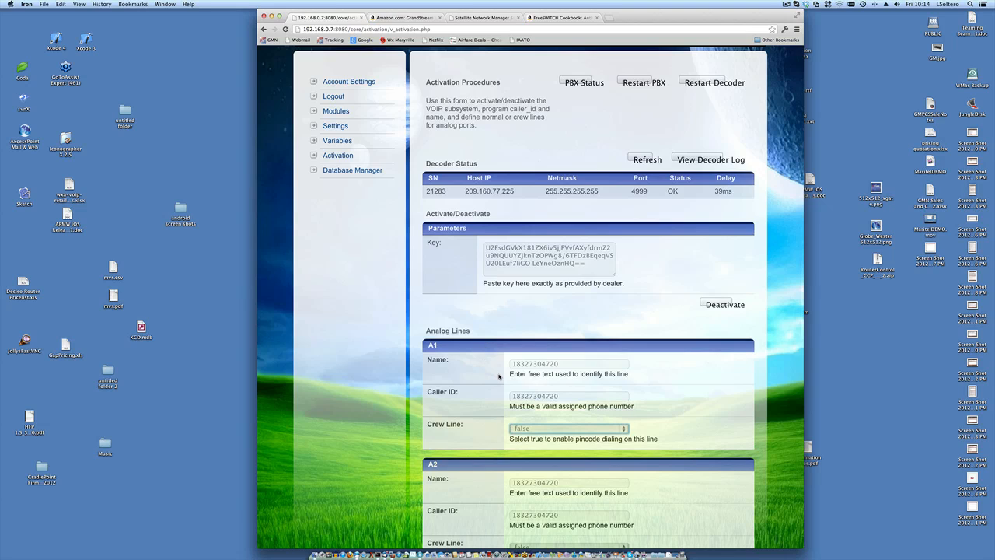
{"action": "scroll", "coordinate": [499, 377], "scroll_direction": "down", "scroll_amount": 5}
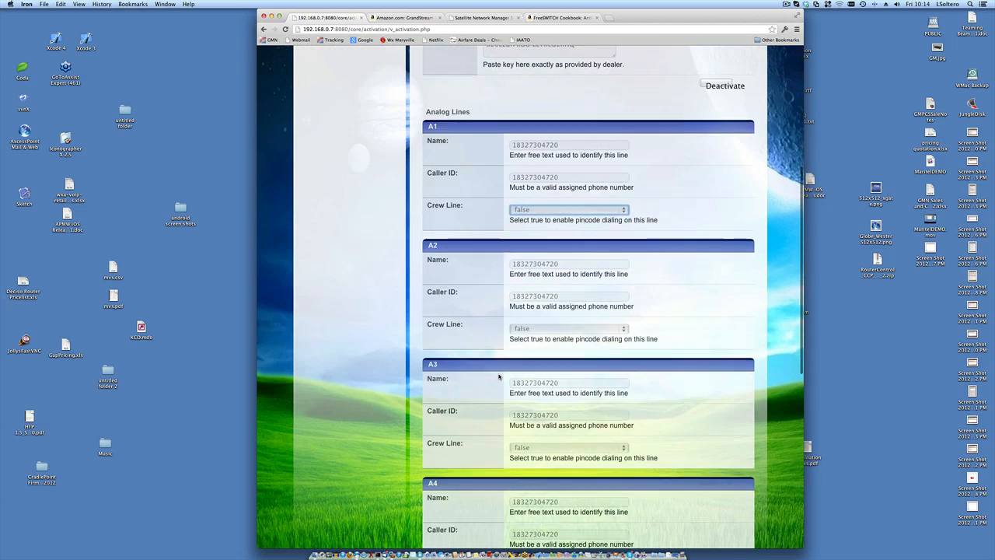
{"action": "scroll", "coordinate": [499, 376], "scroll_direction": "down", "scroll_amount": 3}
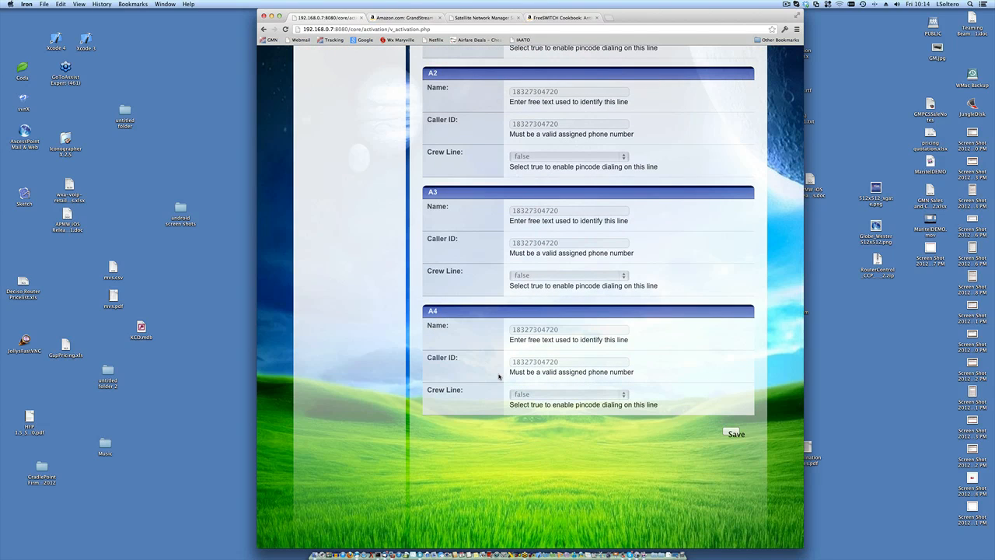
{"action": "scroll", "coordinate": [499, 377], "scroll_direction": "up", "scroll_amount": 8}
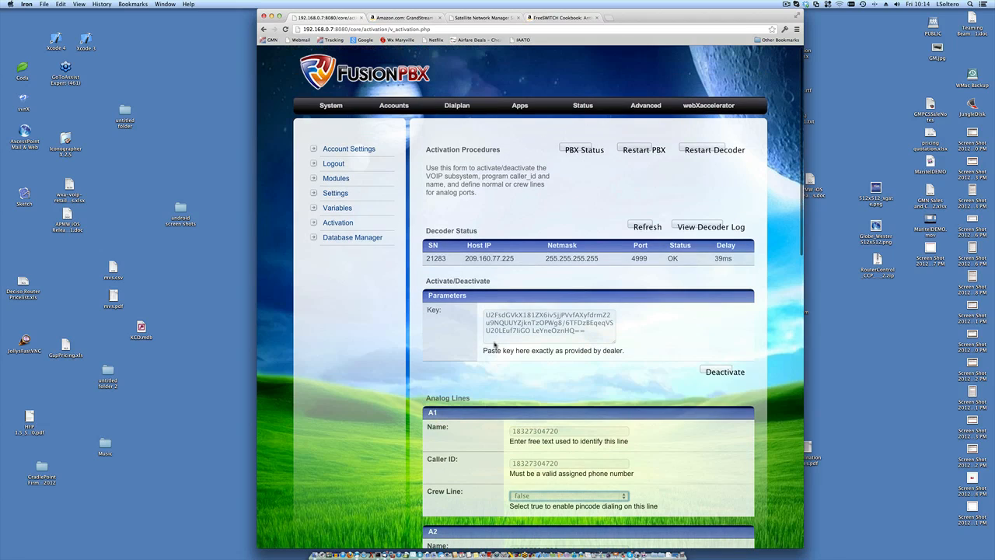
- Select and copy the decoder serial number 21283
{"action": "double_click", "coordinate": [436, 258]}
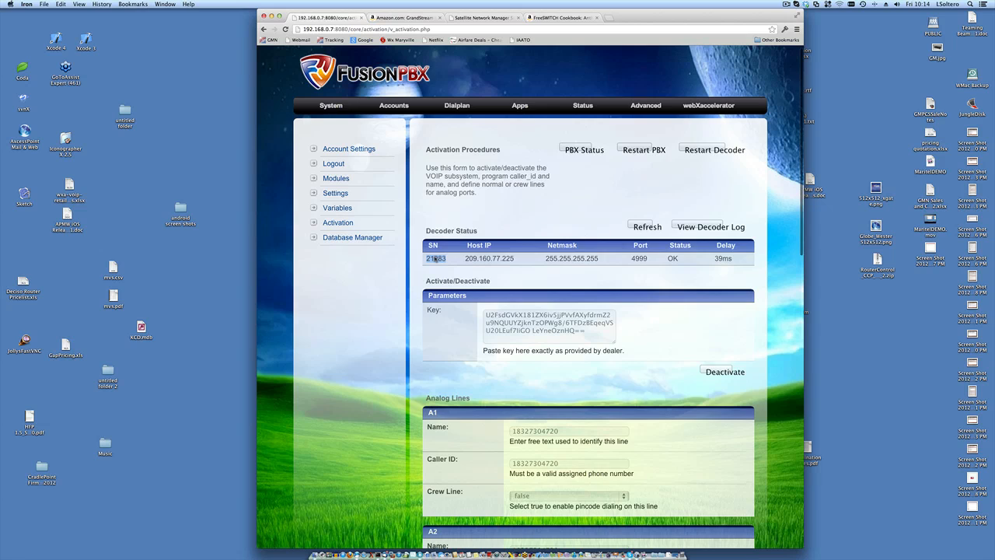
{"action": "scroll", "coordinate": [437, 258], "scroll_direction": "down", "scroll_amount": 3}
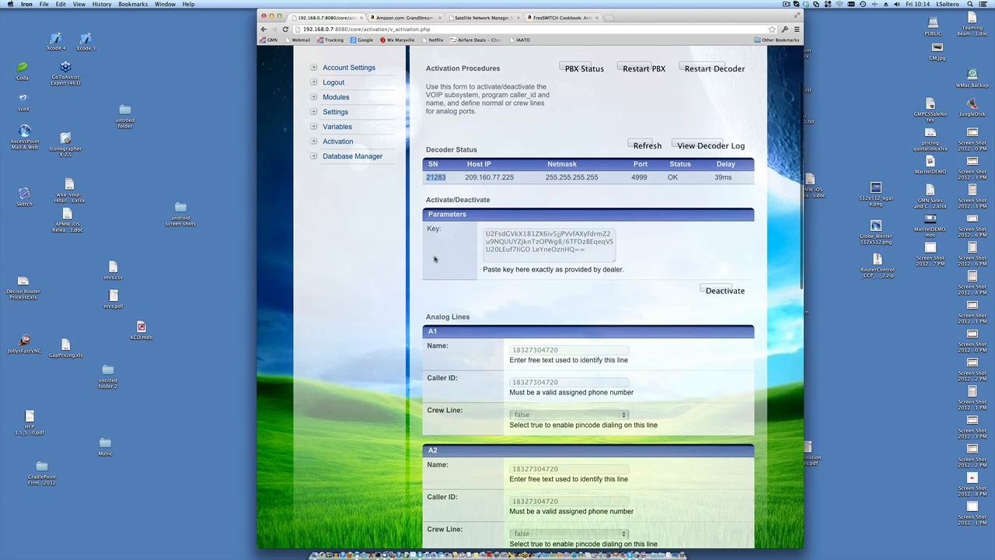
{"action": "scroll", "coordinate": [435, 258], "scroll_direction": "up", "scroll_amount": 2}
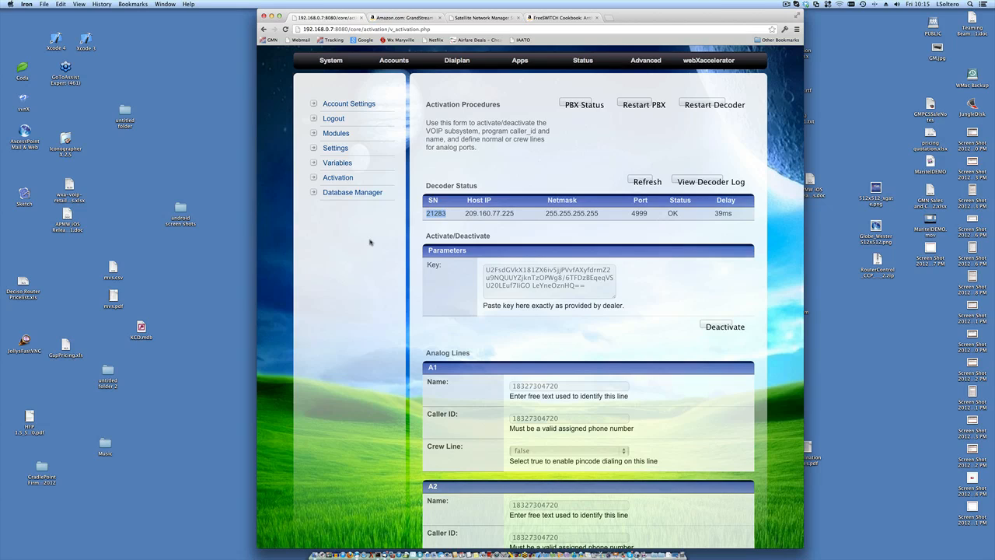
- Open Variables, point out outbound_caller_id and outbound_caller_name, and widen the browser window
{"action": "left_click", "coordinate": [338, 163]}
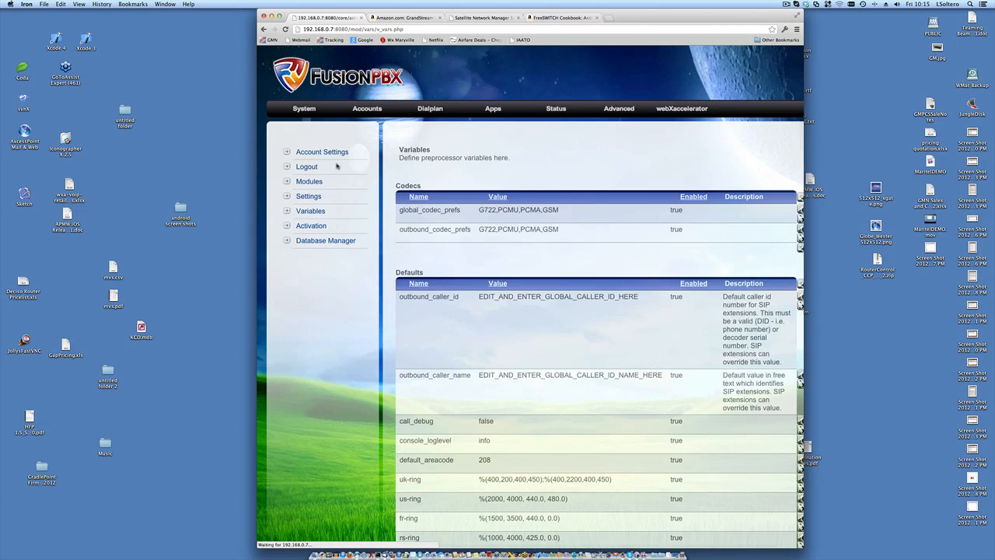
{"action": "scroll", "coordinate": [520, 264], "scroll_direction": "down", "scroll_amount": 3}
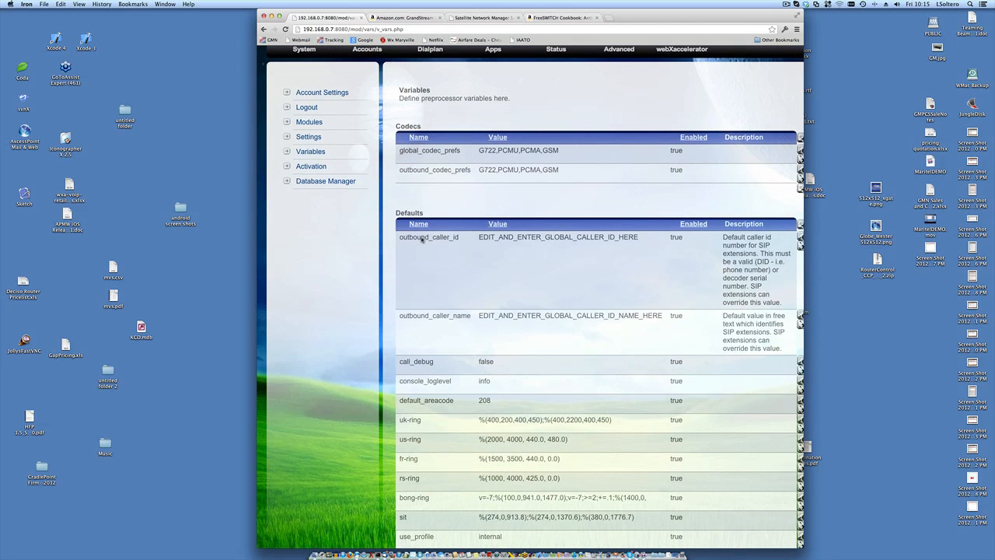
{"action": "double_click", "coordinate": [426, 237]}
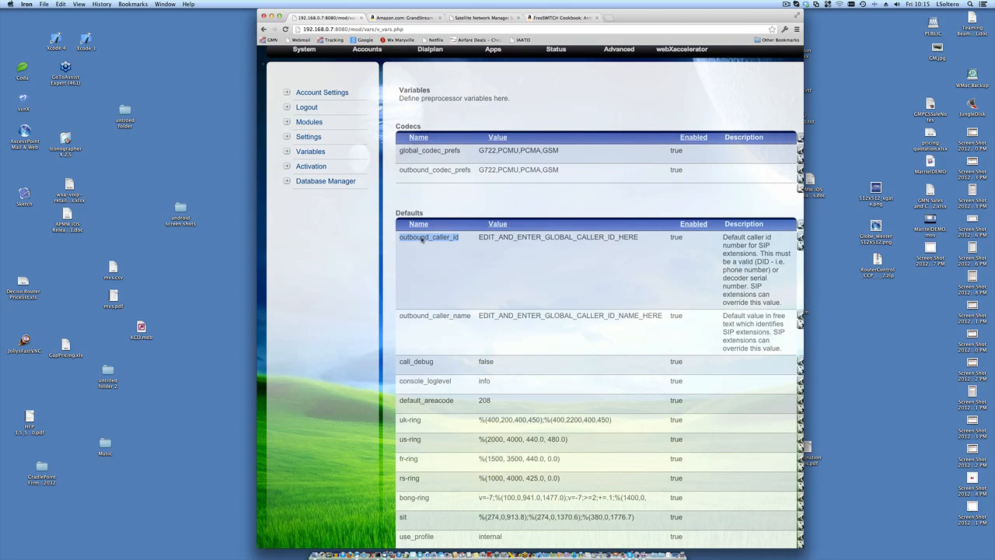
{"action": "double_click", "coordinate": [438, 317]}
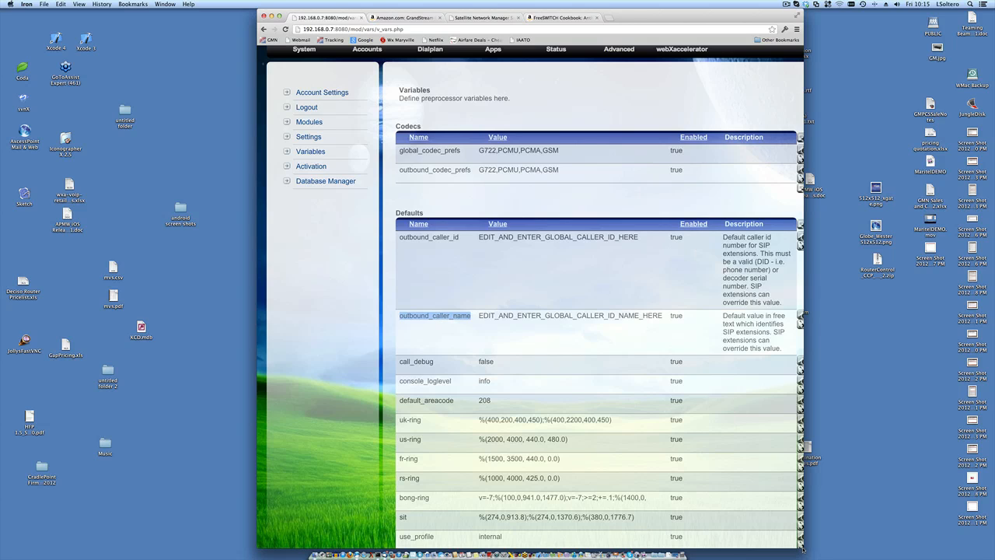
{"action": "left_click_drag", "start_coordinate": [802, 549], "coordinate": [849, 549]}
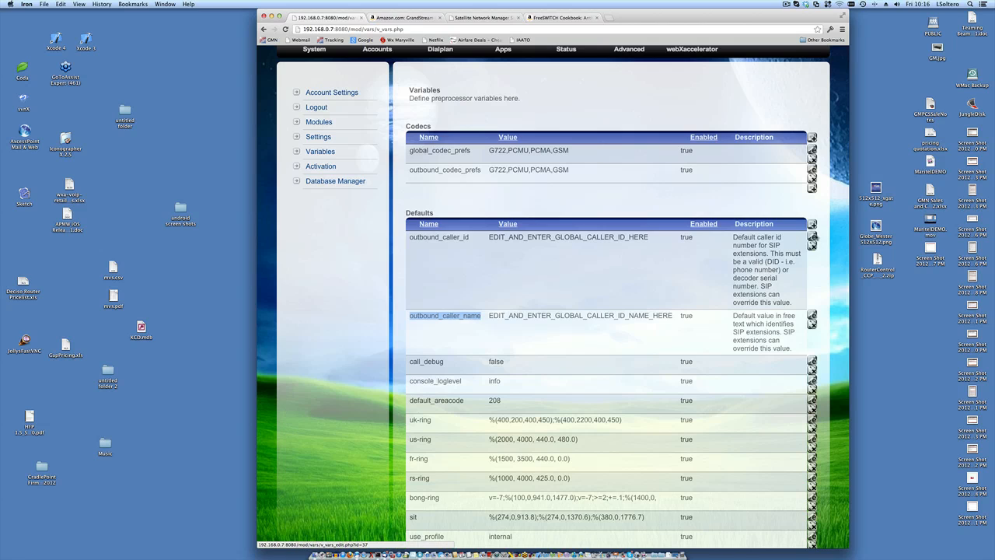
{"action": "left_click", "coordinate": [812, 237]}
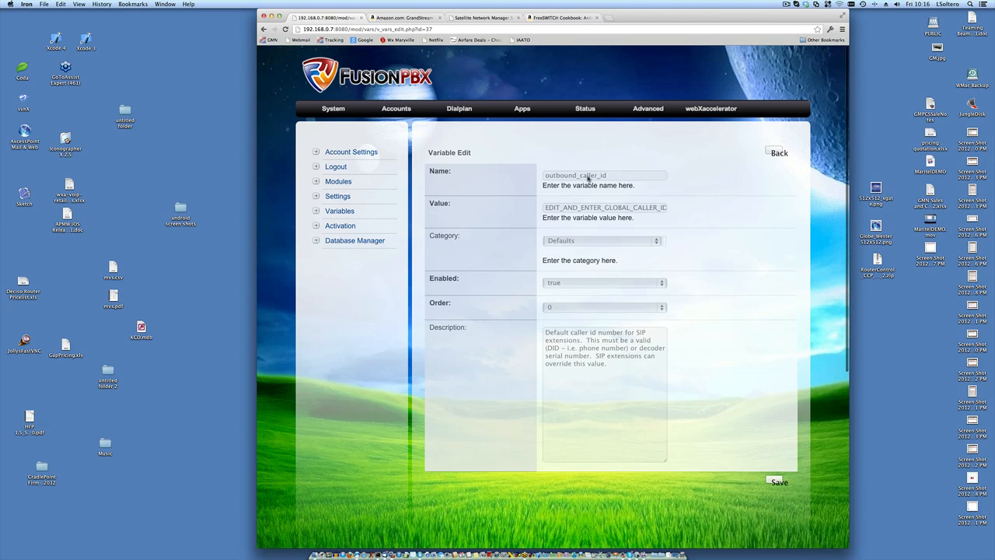
{"action": "double_click", "coordinate": [569, 209]}
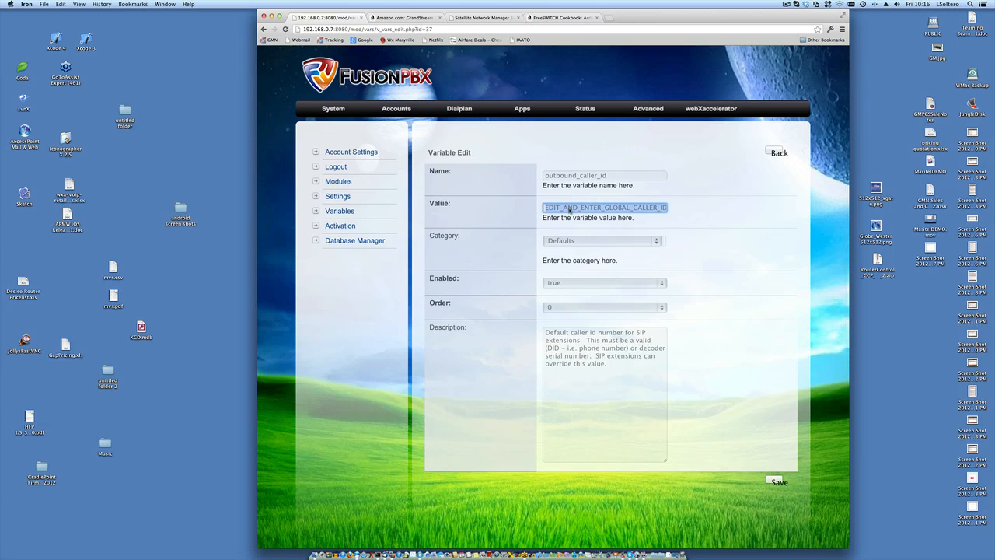
{"action": "type", "text": "21282"}
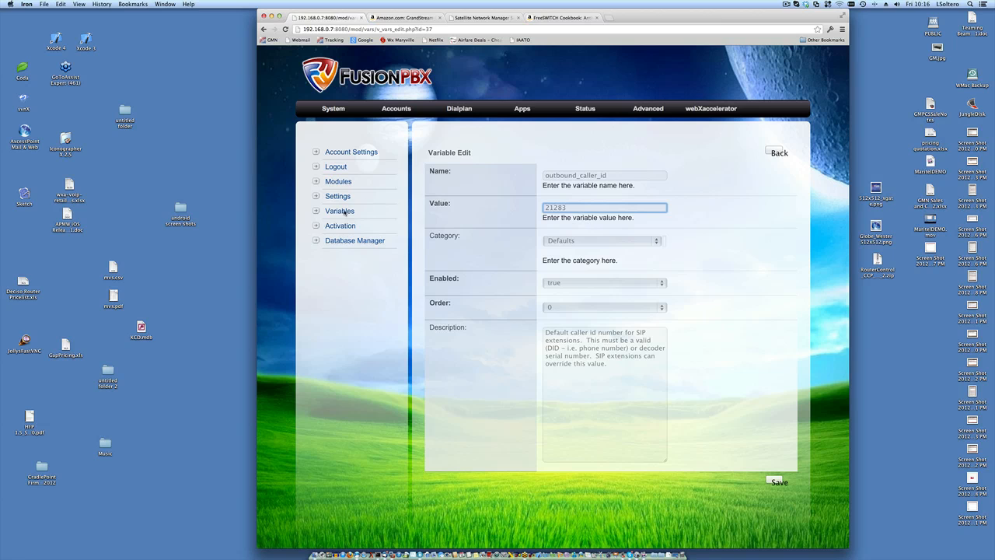
{"action": "left_click", "coordinate": [341, 212]}
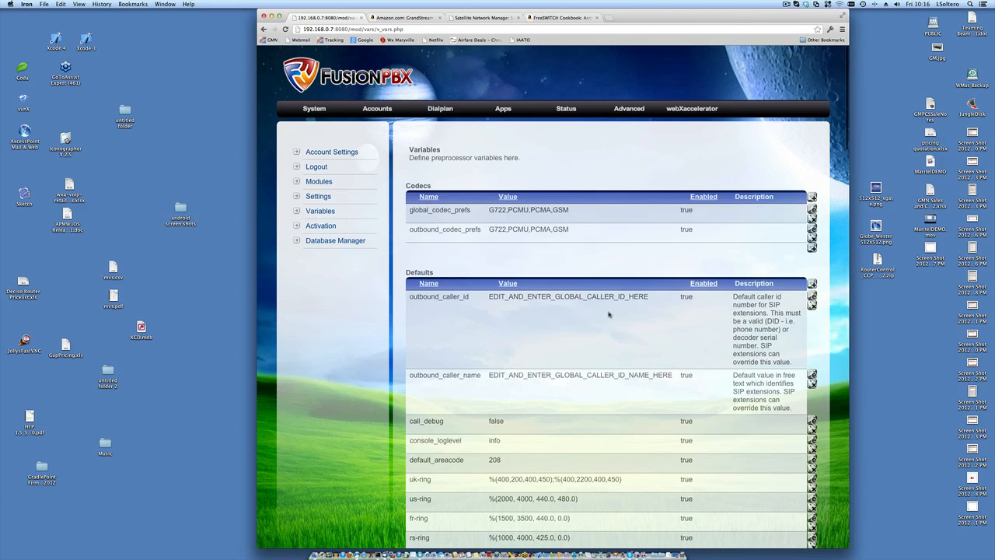
{"action": "scroll", "coordinate": [609, 315], "scroll_direction": "down", "scroll_amount": 2}
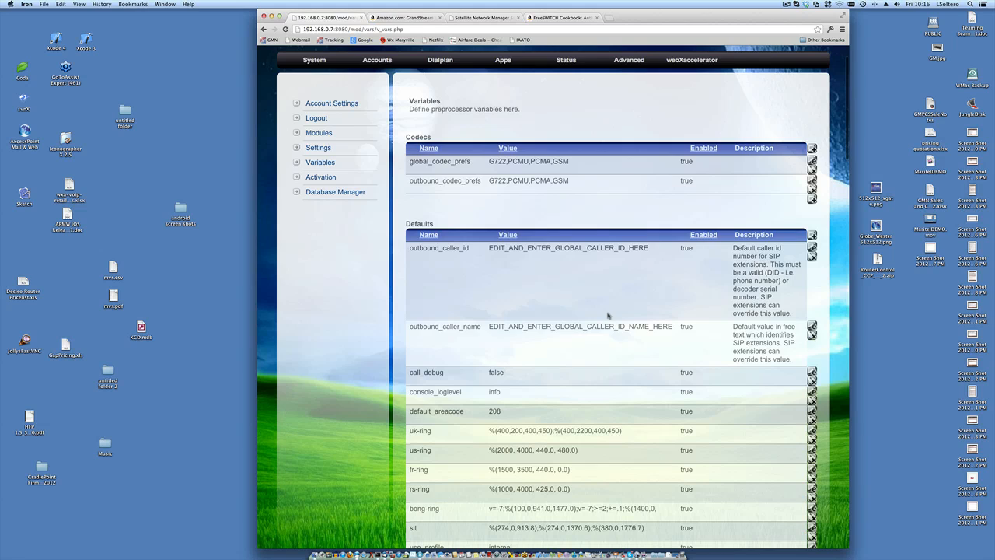
{"action": "scroll", "coordinate": [608, 315], "scroll_direction": "up", "scroll_amount": 1}
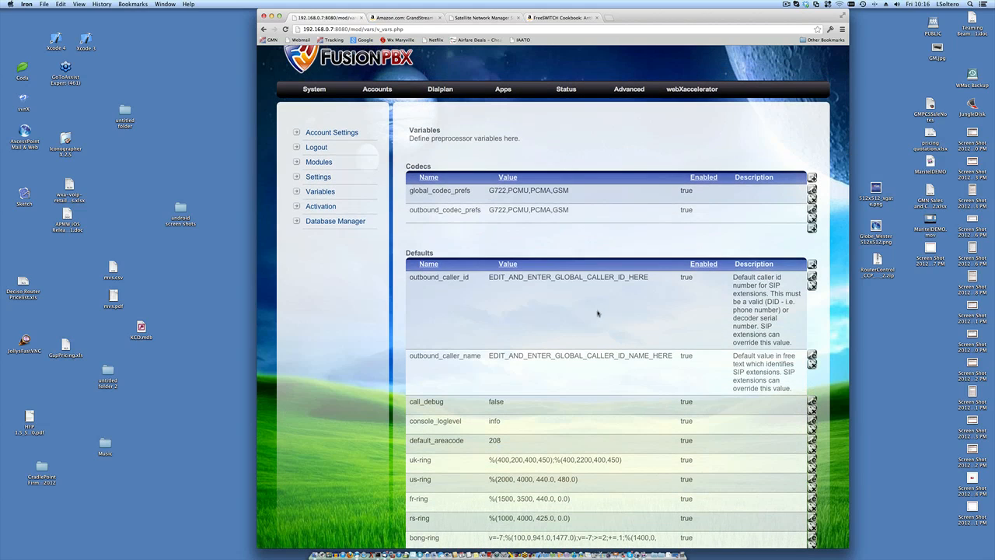
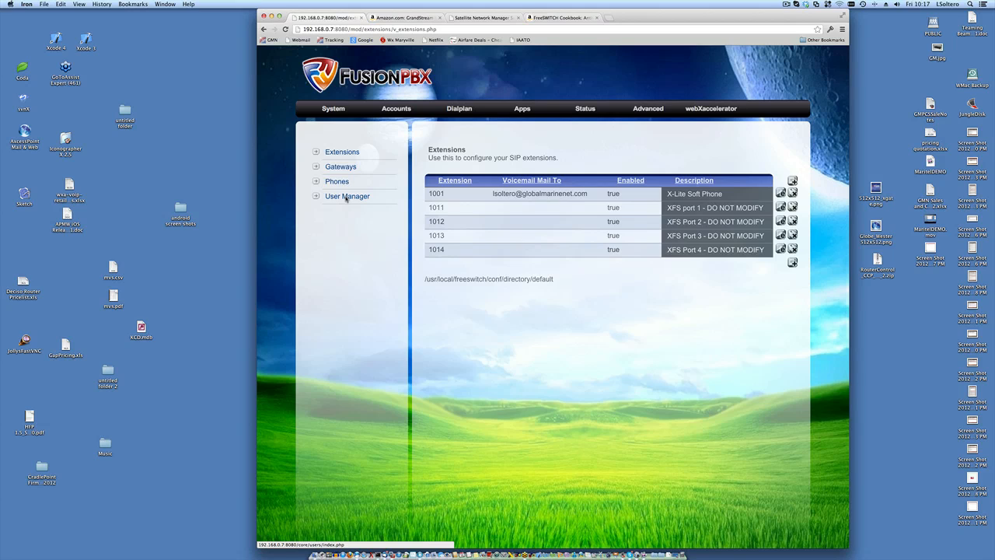
- Open the third user's account from User Manager, scroll through its form and select its username
{"action": "left_click", "coordinate": [346, 197]}
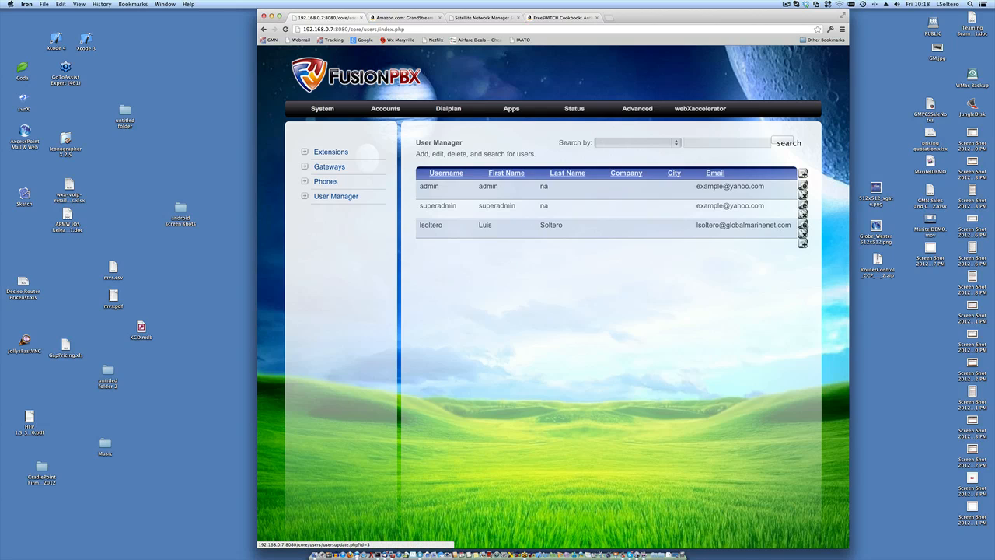
{"action": "left_click", "coordinate": [804, 226]}
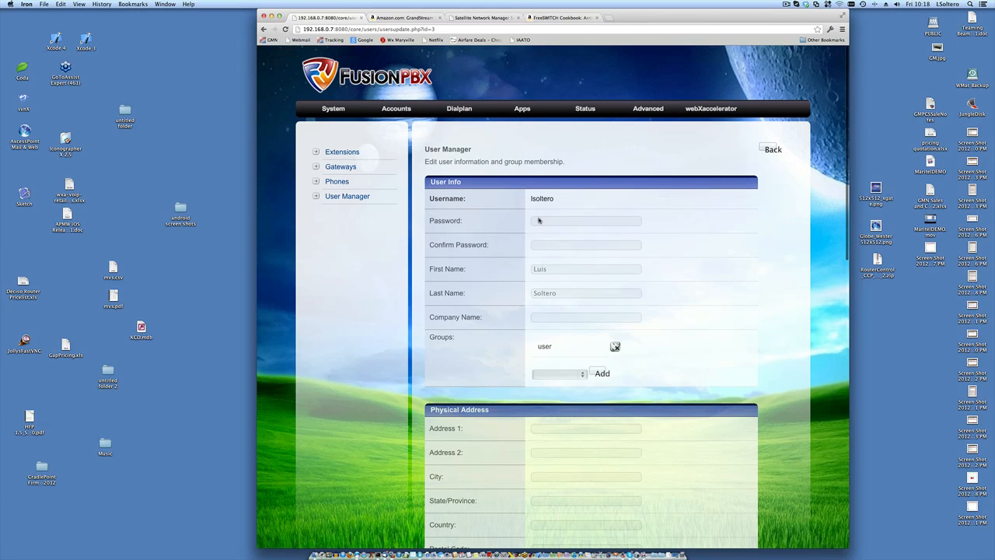
{"action": "scroll", "coordinate": [723, 279], "scroll_direction": "down", "scroll_amount": 1}
{"action": "scroll", "coordinate": [724, 280], "scroll_direction": "down", "scroll_amount": 5}
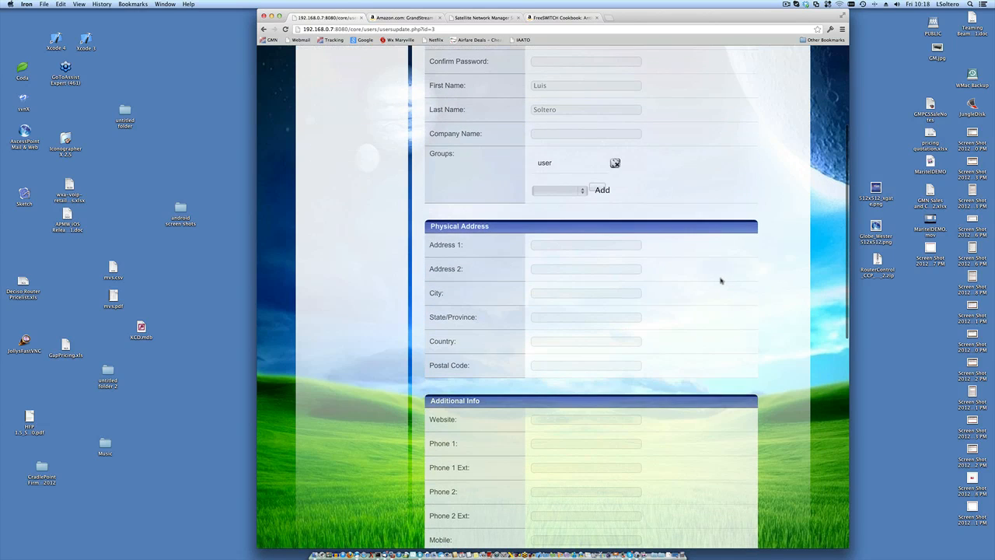
{"action": "scroll", "coordinate": [720, 281], "scroll_direction": "down", "scroll_amount": 5}
{"action": "scroll", "coordinate": [721, 280], "scroll_direction": "up", "scroll_amount": 10}
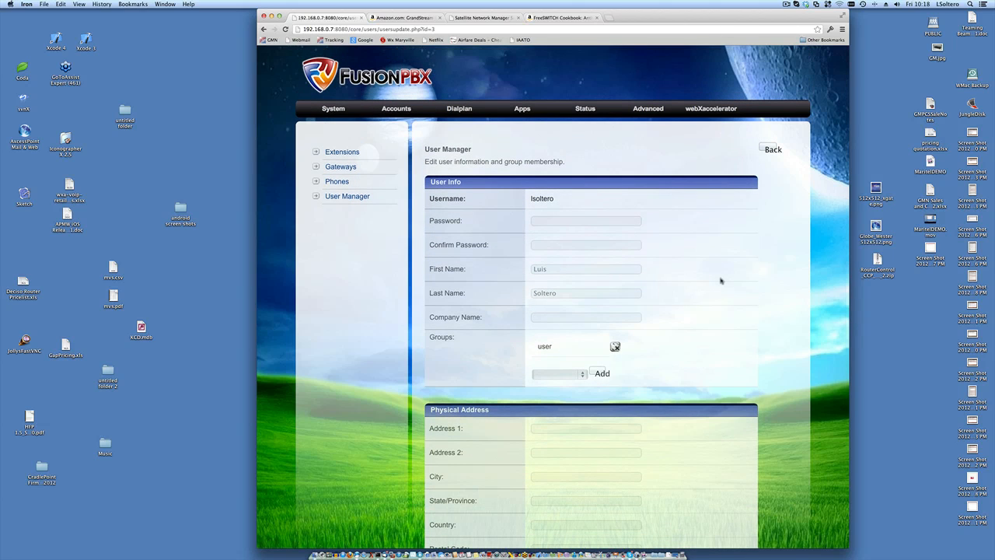
{"action": "double_click", "coordinate": [541, 199]}
- Return to the user list, select the third user's username, then go to Extensions
{"action": "left_click", "coordinate": [347, 197]}
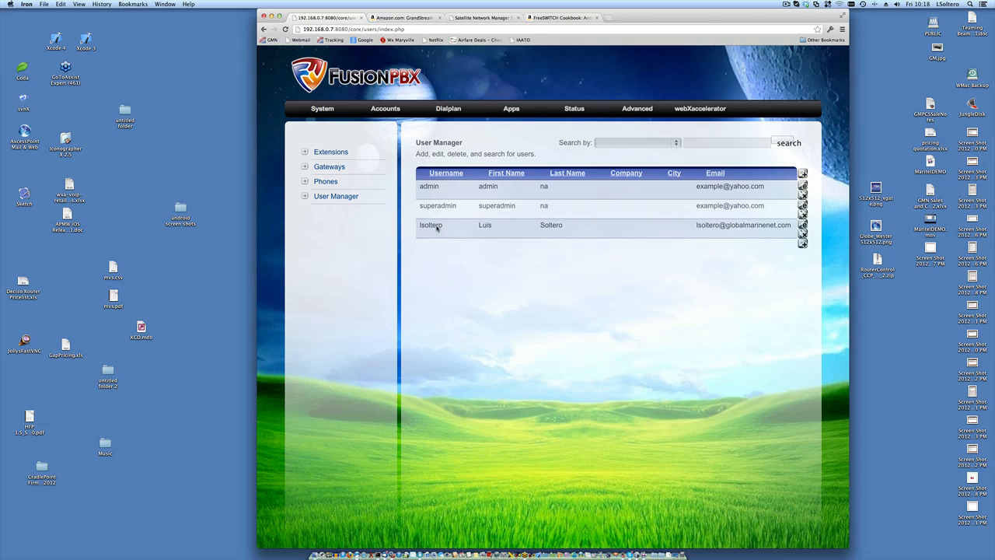
{"action": "double_click", "coordinate": [437, 227]}
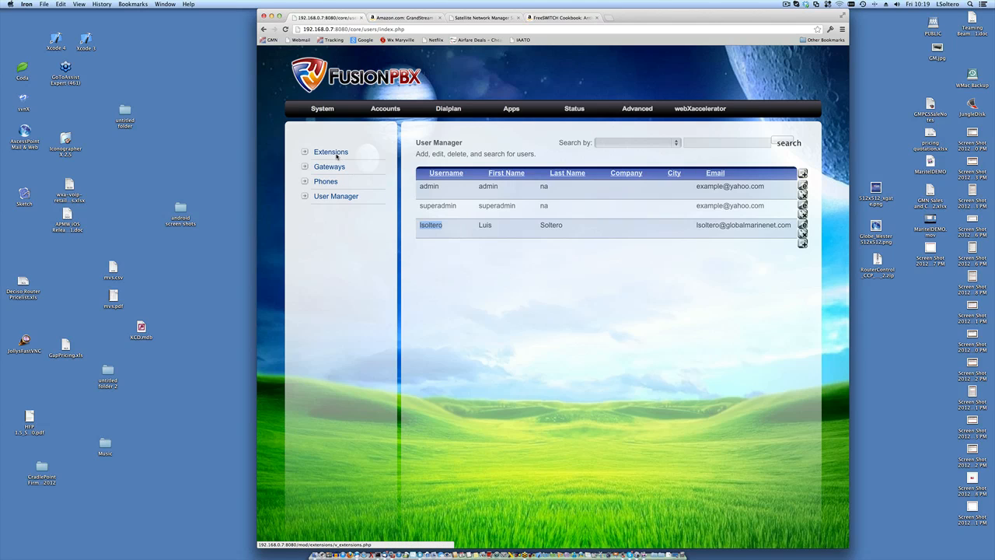
{"action": "left_click", "coordinate": [337, 153]}
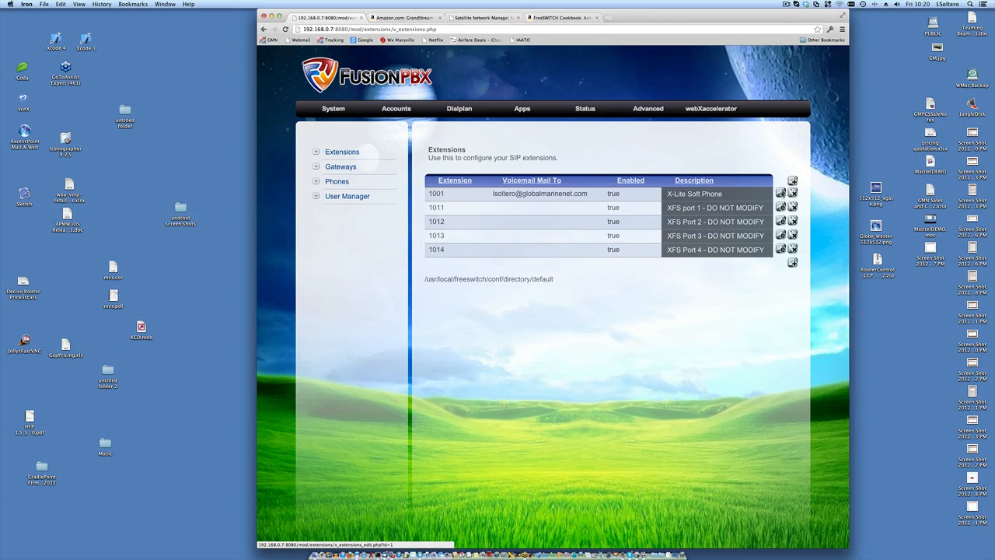
{"action": "left_click", "coordinate": [782, 195]}
{"action": "scroll", "coordinate": [744, 213], "scroll_direction": "down", "scroll_amount": 3}
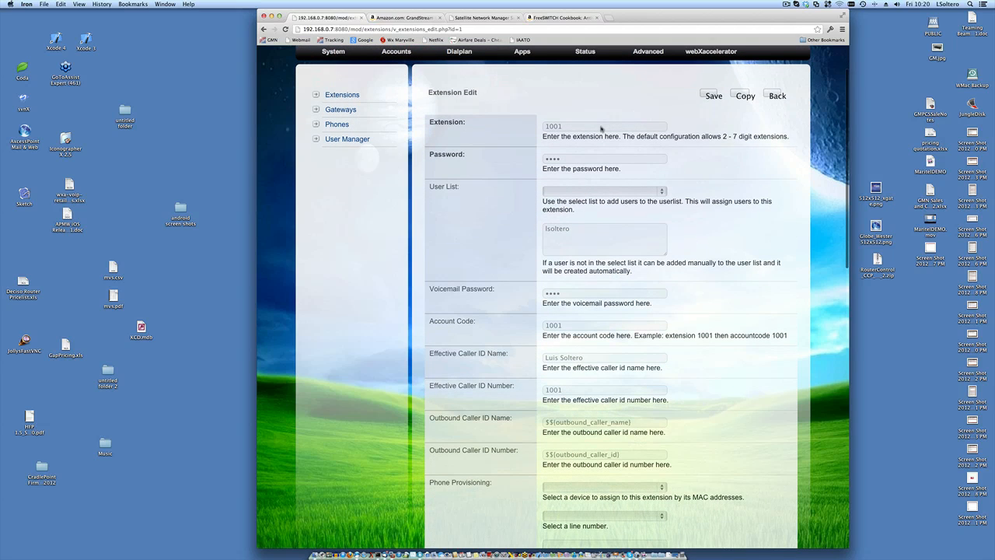
{"action": "double_click", "coordinate": [603, 126]}
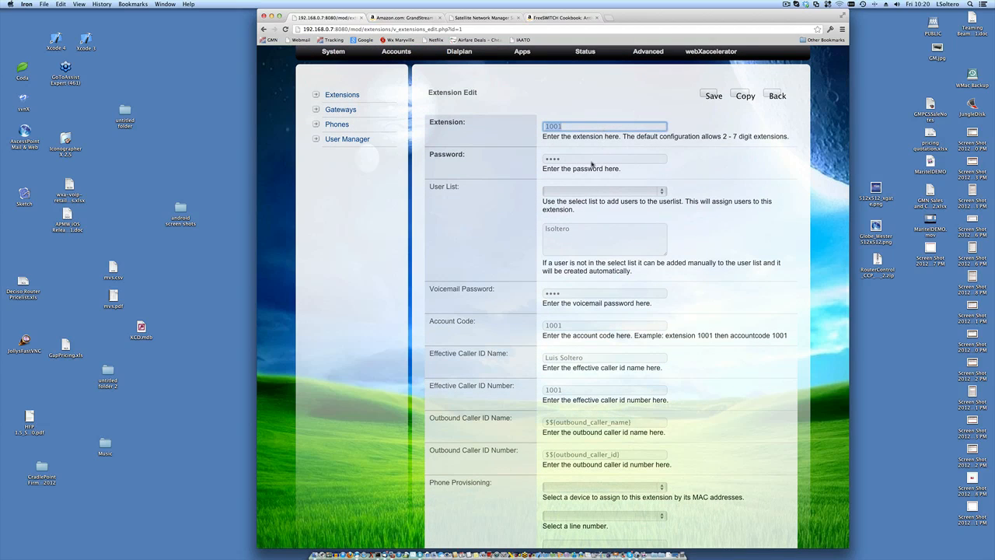
{"action": "double_click", "coordinate": [592, 160]}
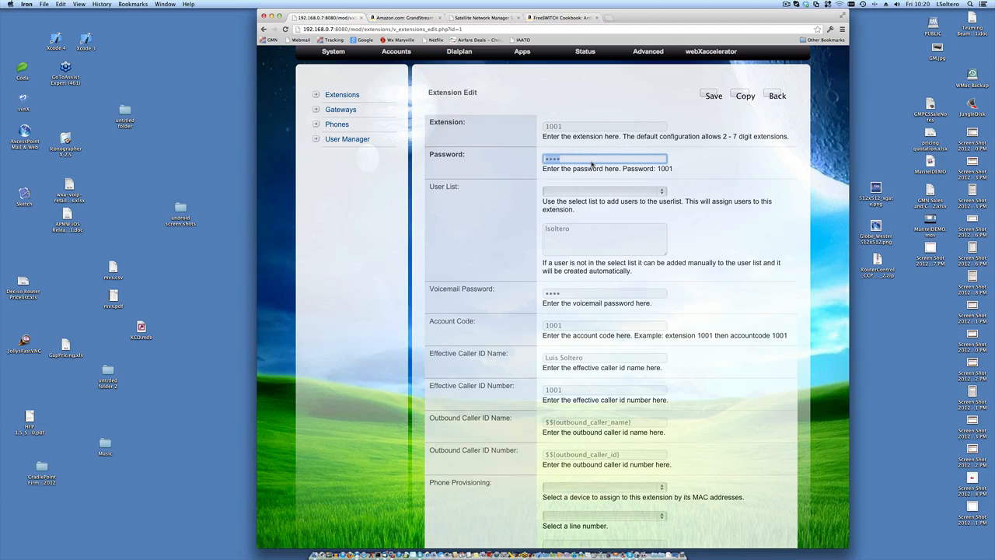
{"action": "left_click", "coordinate": [727, 173]}
{"action": "left_click", "coordinate": [663, 190]}
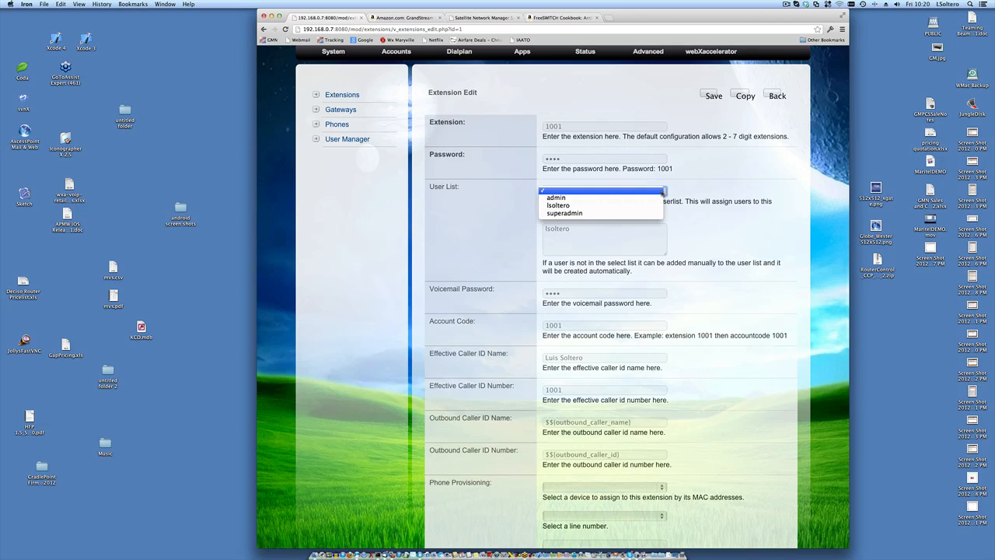
{"action": "left_click", "coordinate": [460, 224]}
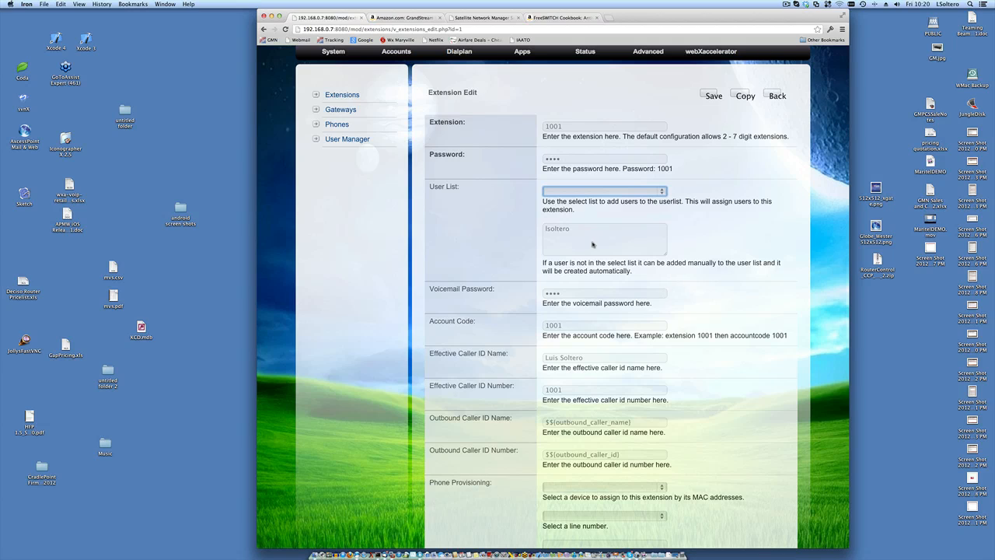
{"action": "double_click", "coordinate": [557, 231]}
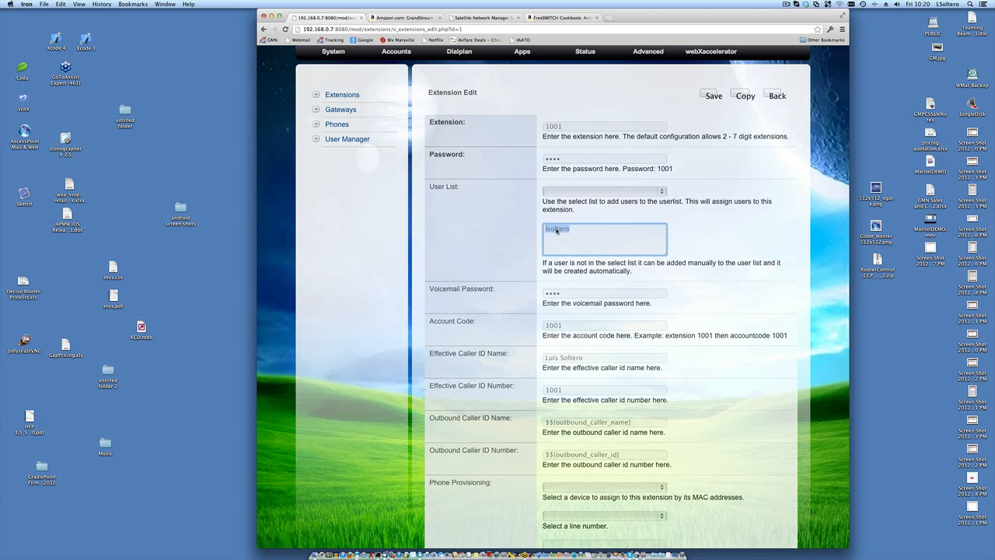
{"action": "left_click", "coordinate": [509, 231]}
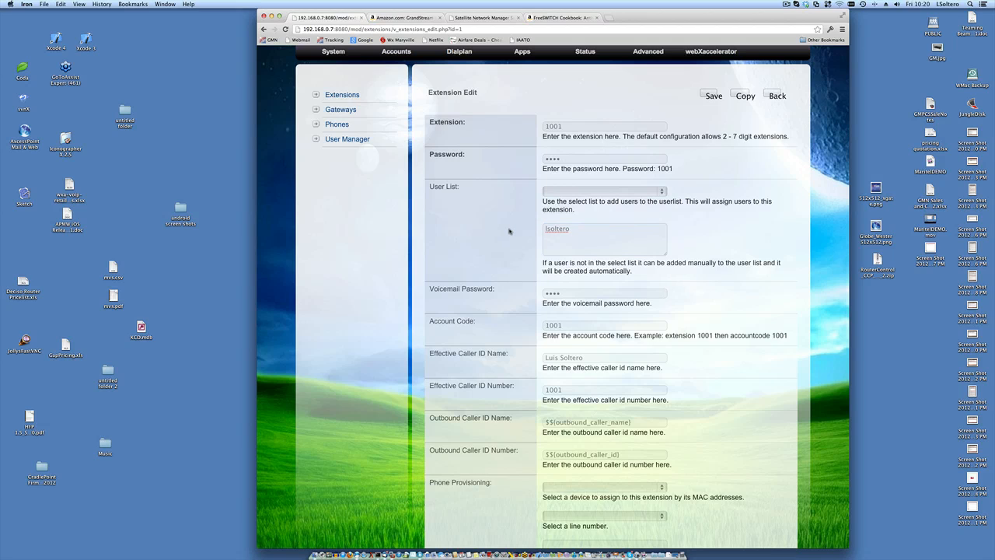
{"action": "scroll", "coordinate": [509, 231], "scroll_direction": "down", "scroll_amount": 1}
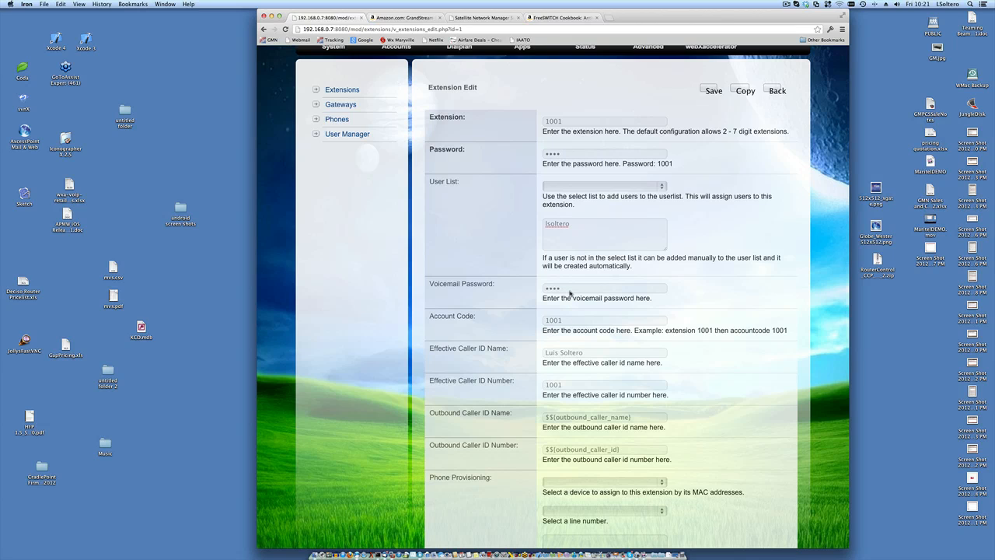
{"action": "scroll", "coordinate": [570, 292], "scroll_direction": "down", "scroll_amount": 2}
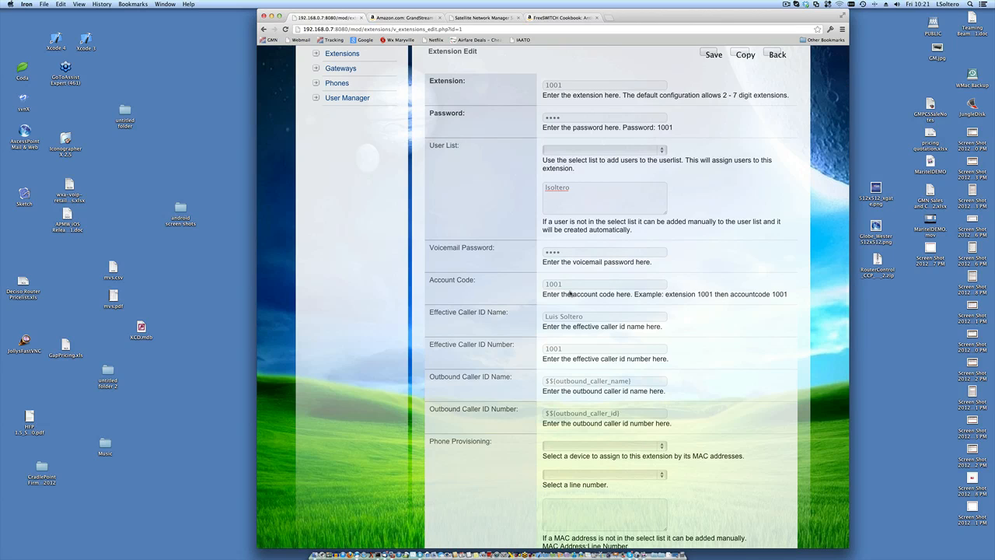
{"action": "scroll", "coordinate": [588, 290], "scroll_direction": "down", "scroll_amount": 2}
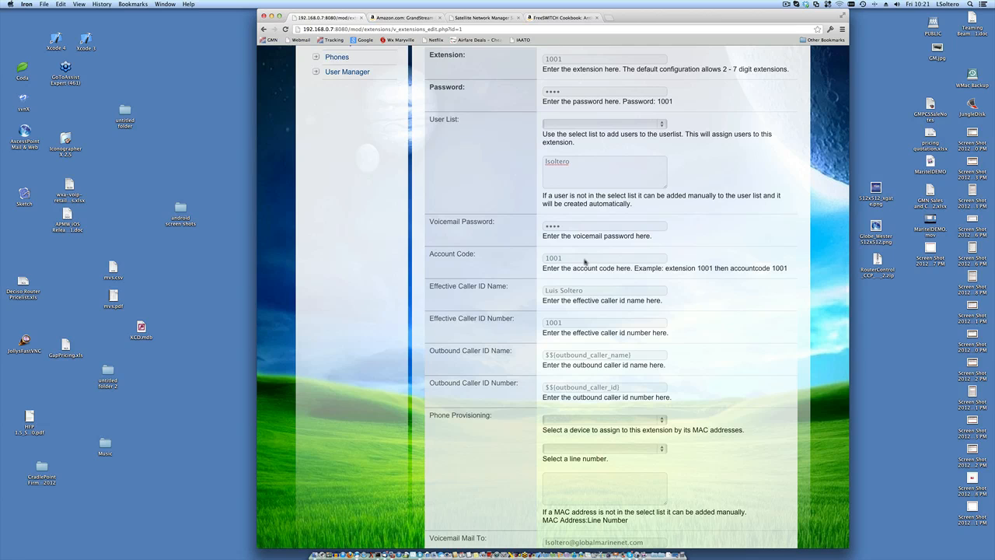
{"action": "scroll", "coordinate": [585, 261], "scroll_direction": "up", "scroll_amount": 3}
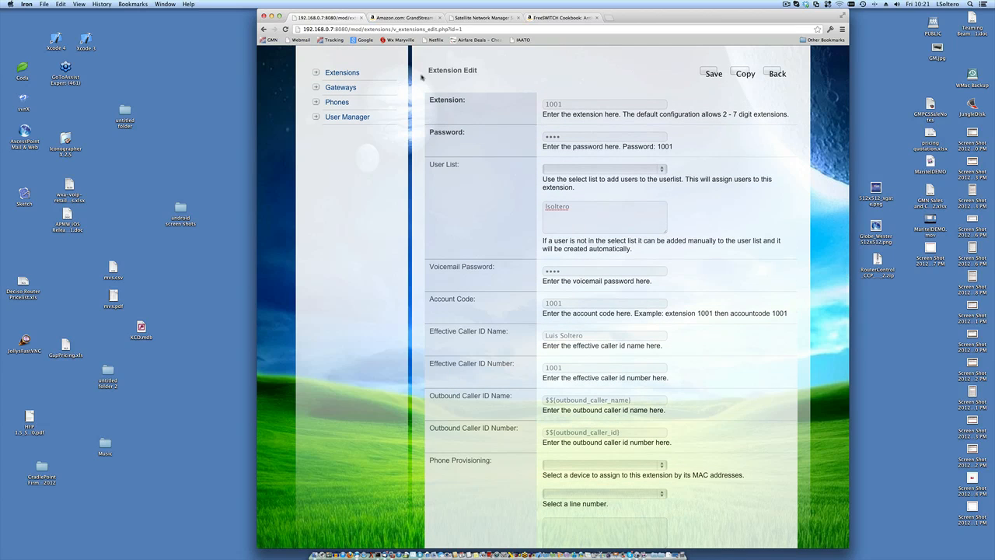
{"action": "left_click", "coordinate": [333, 73]}
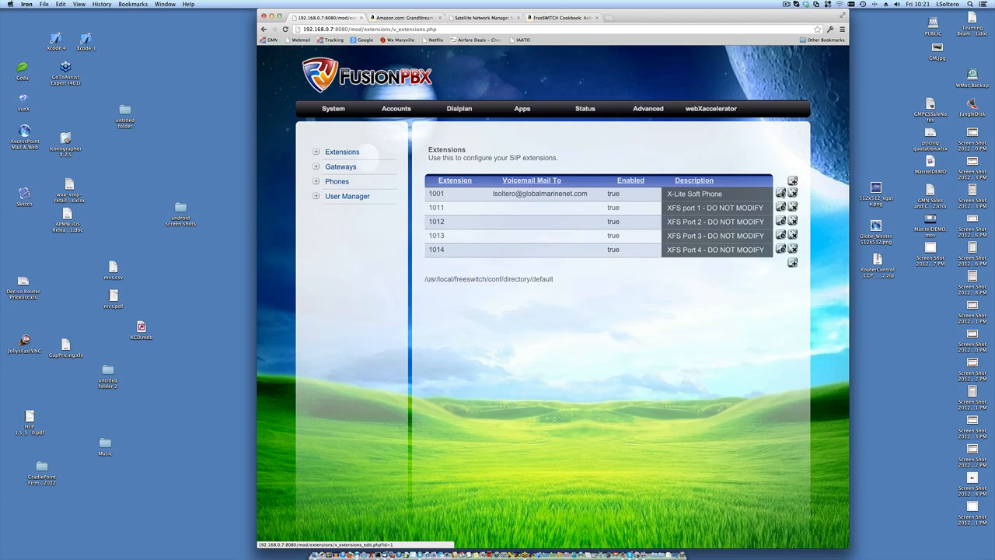
{"action": "left_click", "coordinate": [781, 194]}
{"action": "scroll", "coordinate": [677, 208], "scroll_direction": "down", "scroll_amount": 3}
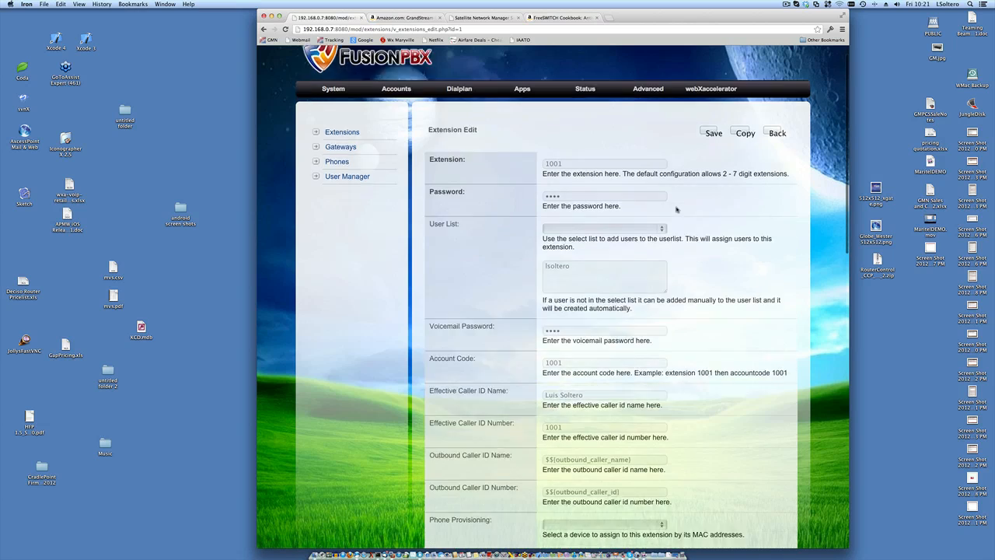
{"action": "scroll", "coordinate": [677, 208], "scroll_direction": "down", "scroll_amount": 1}
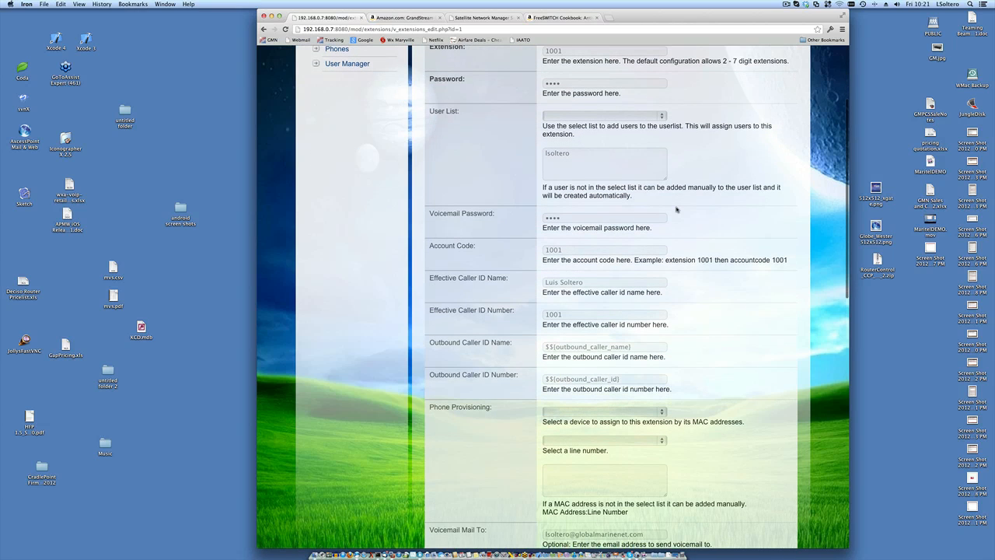
{"action": "scroll", "coordinate": [676, 208], "scroll_direction": "up", "scroll_amount": 1}
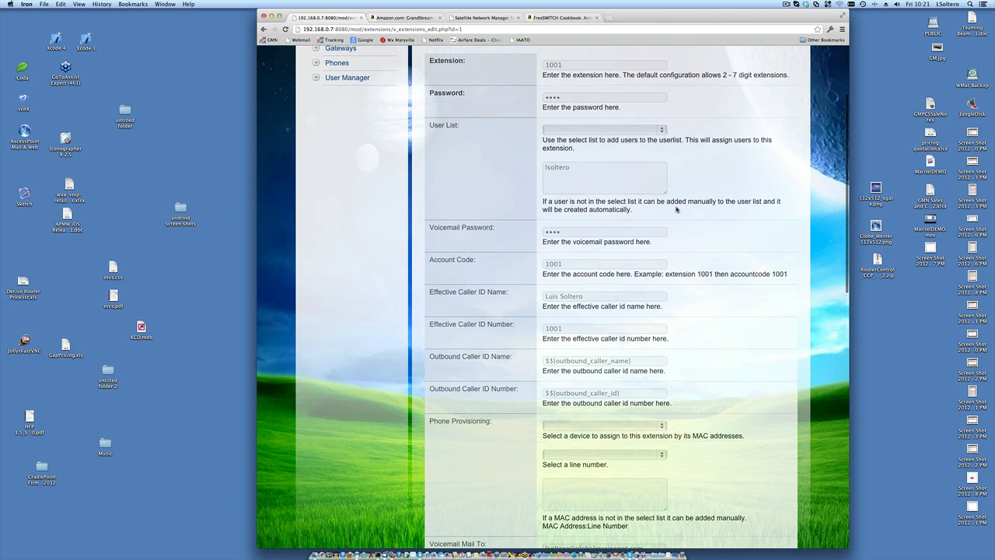
{"action": "scroll", "coordinate": [677, 209], "scroll_direction": "up", "scroll_amount": 1}
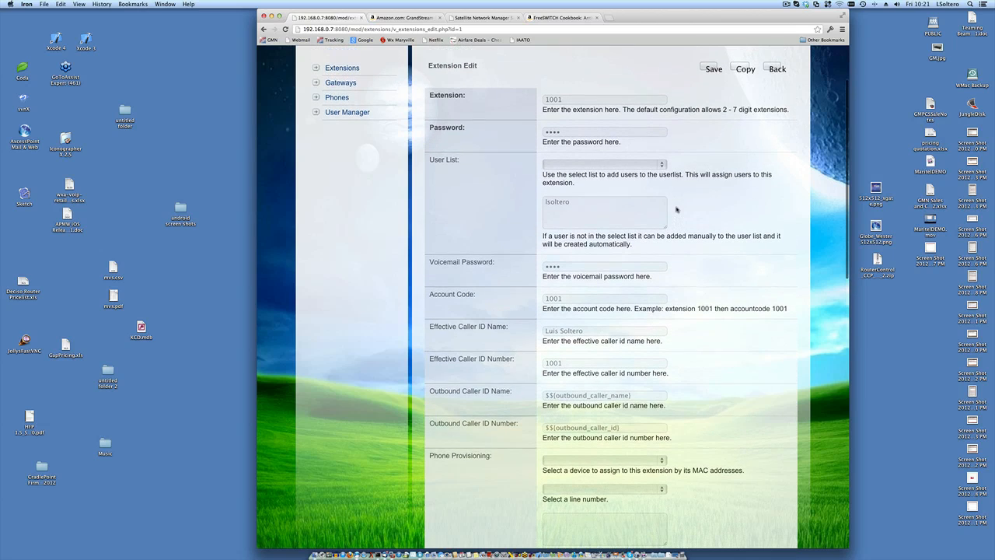
{"action": "scroll", "coordinate": [677, 208], "scroll_direction": "down", "scroll_amount": 1}
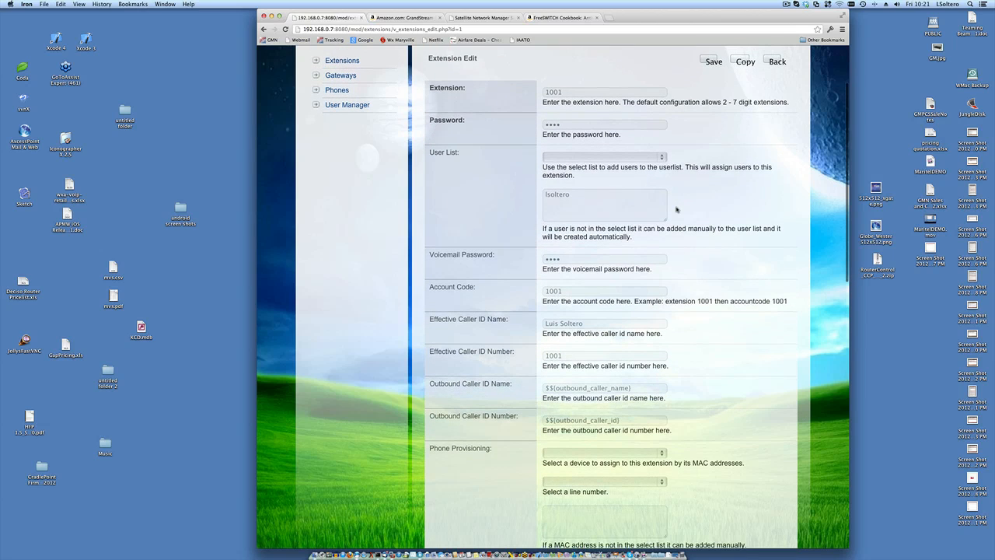
{"action": "left_click", "coordinate": [610, 127]}
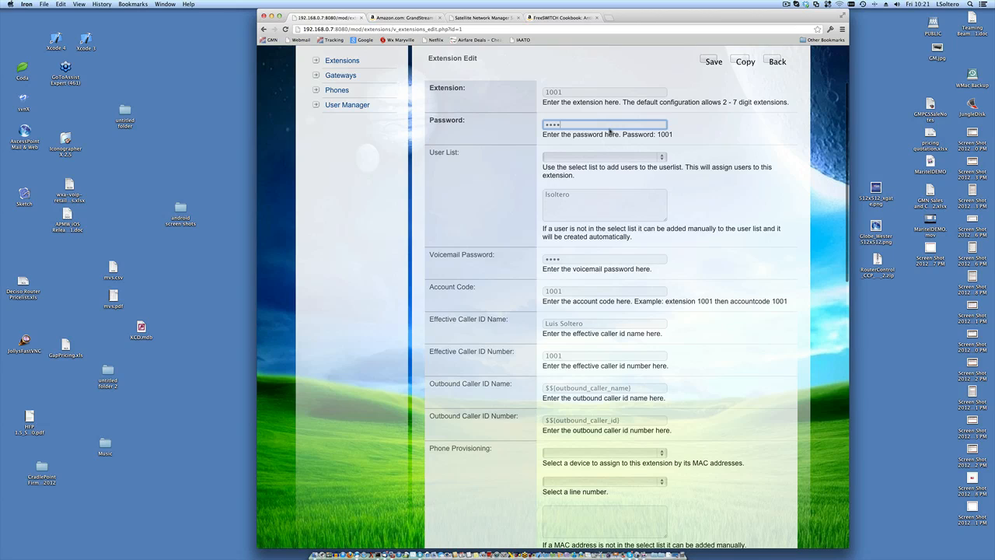
{"action": "left_click", "coordinate": [515, 171]}
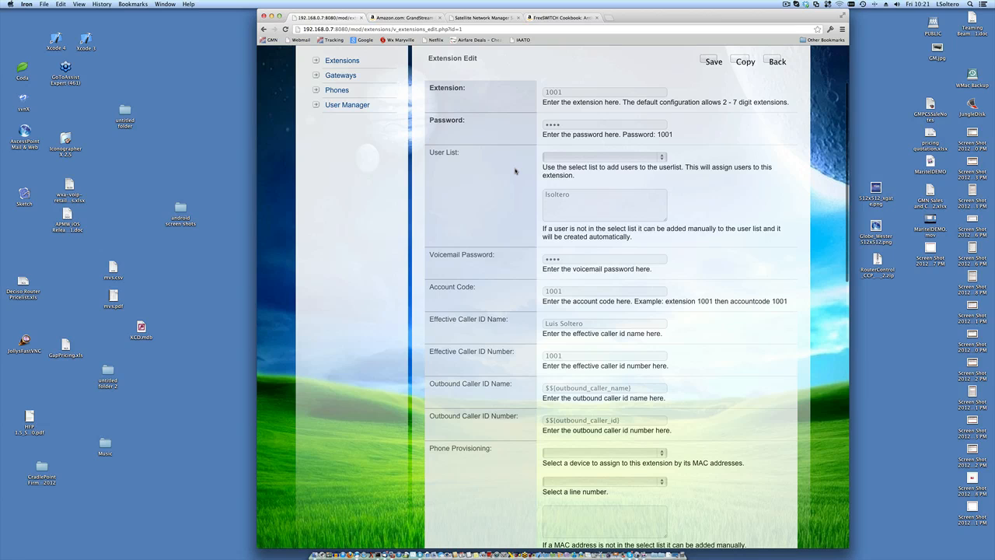
{"action": "scroll", "coordinate": [515, 171], "scroll_direction": "down", "scroll_amount": 1}
{"action": "double_click", "coordinate": [554, 185]}
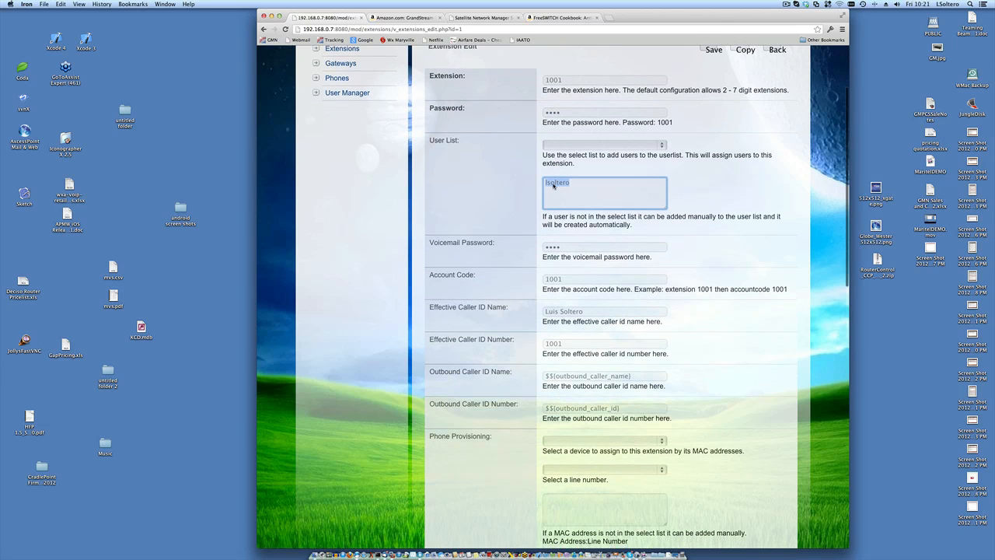
{"action": "scroll", "coordinate": [500, 196], "scroll_direction": "down", "scroll_amount": 2}
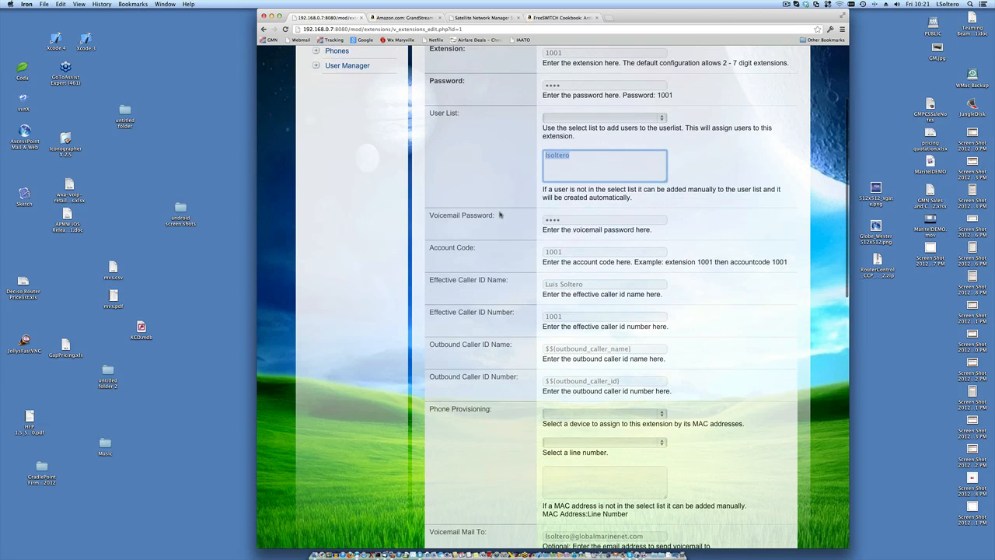
{"action": "left_click", "coordinate": [501, 214]}
{"action": "scroll", "coordinate": [501, 216], "scroll_direction": "down", "scroll_amount": 2}
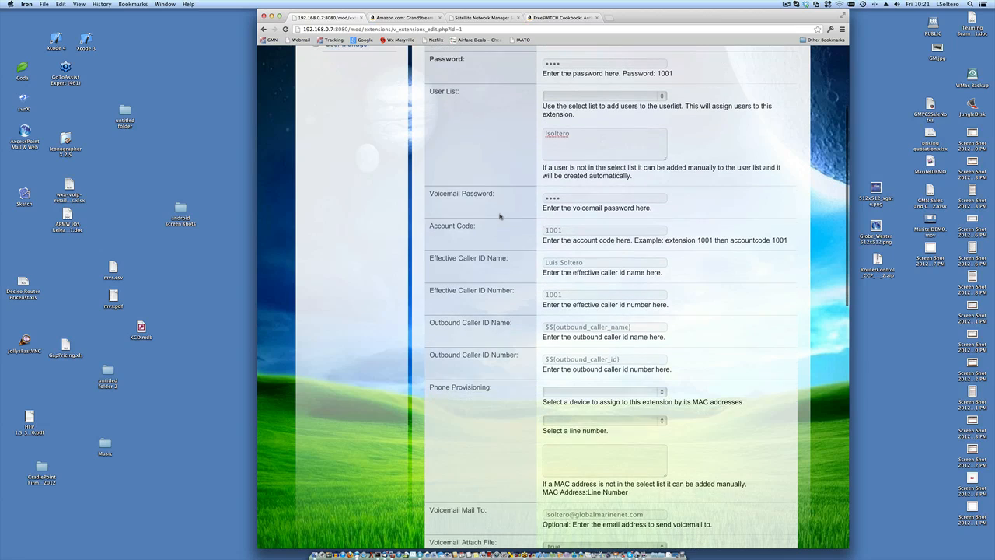
{"action": "double_click", "coordinate": [550, 230]}
{"action": "scroll", "coordinate": [750, 222], "scroll_direction": "down", "scroll_amount": 1}
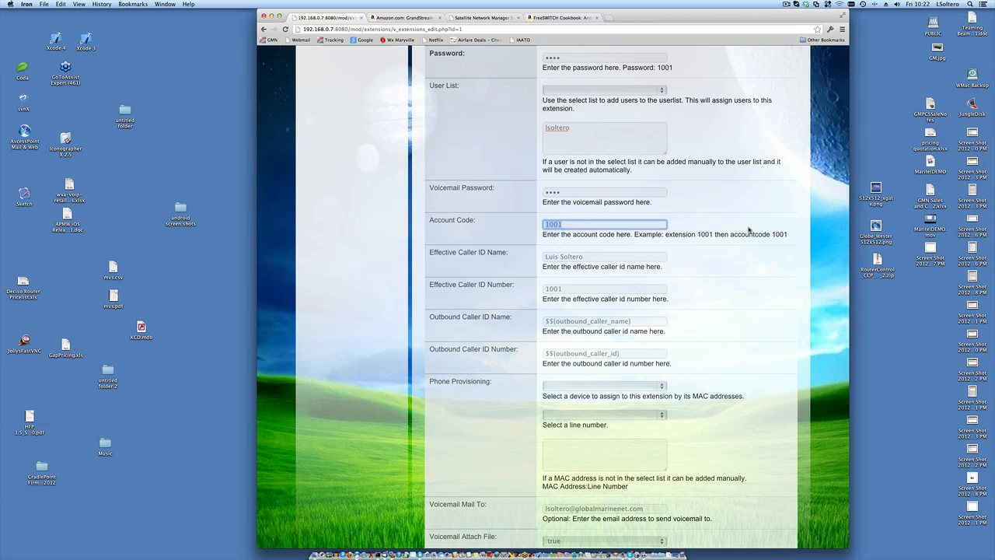
{"action": "left_click", "coordinate": [750, 230]}
{"action": "scroll", "coordinate": [750, 230], "scroll_direction": "up", "scroll_amount": 5}
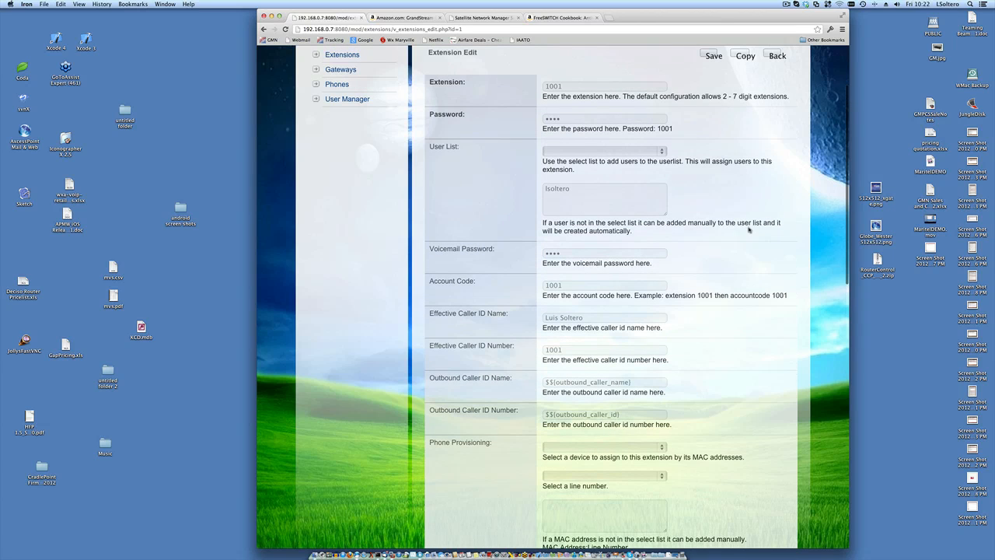
{"action": "double_click", "coordinate": [438, 284]}
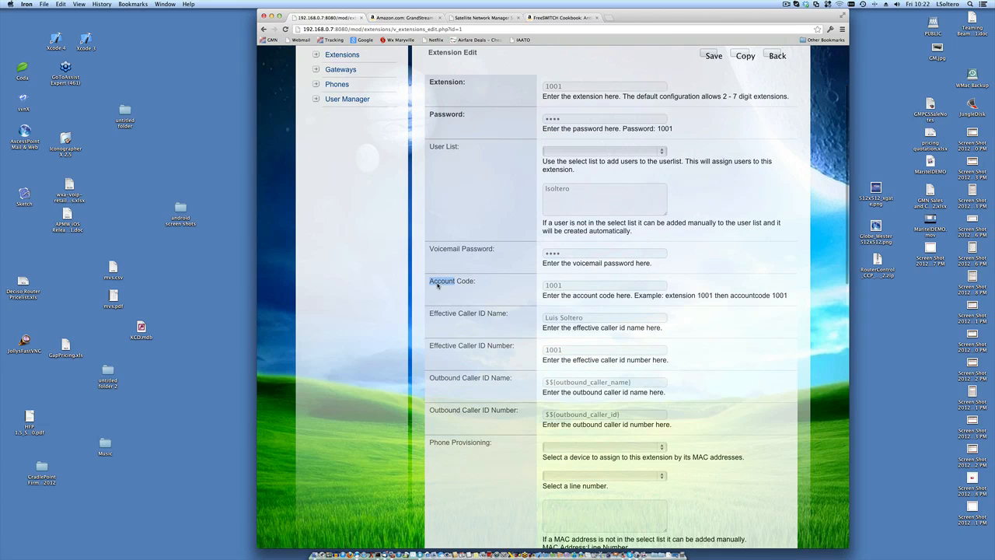
{"action": "double_click", "coordinate": [441, 84]}
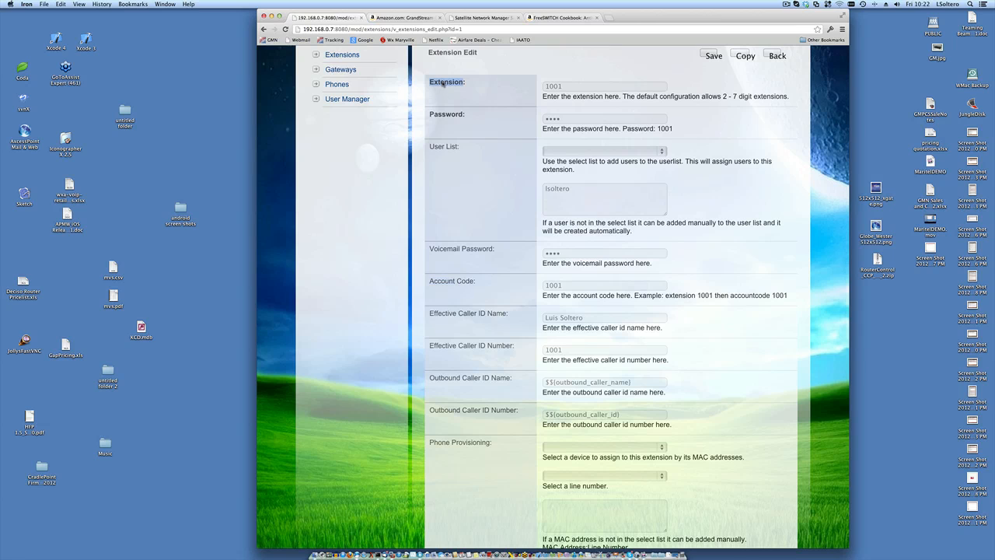
{"action": "scroll", "coordinate": [465, 267], "scroll_direction": "down", "scroll_amount": 3}
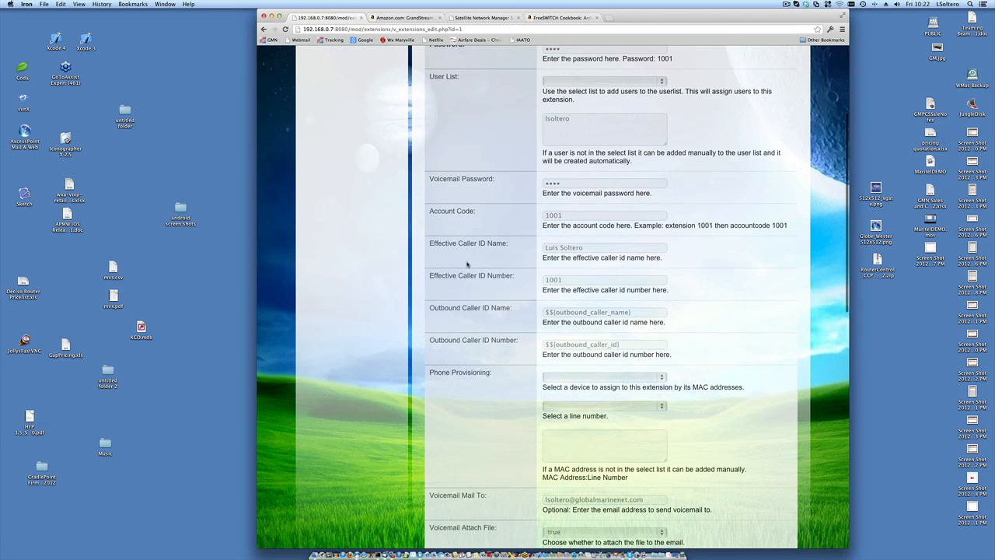
{"action": "scroll", "coordinate": [509, 248], "scroll_direction": "down", "scroll_amount": 1}
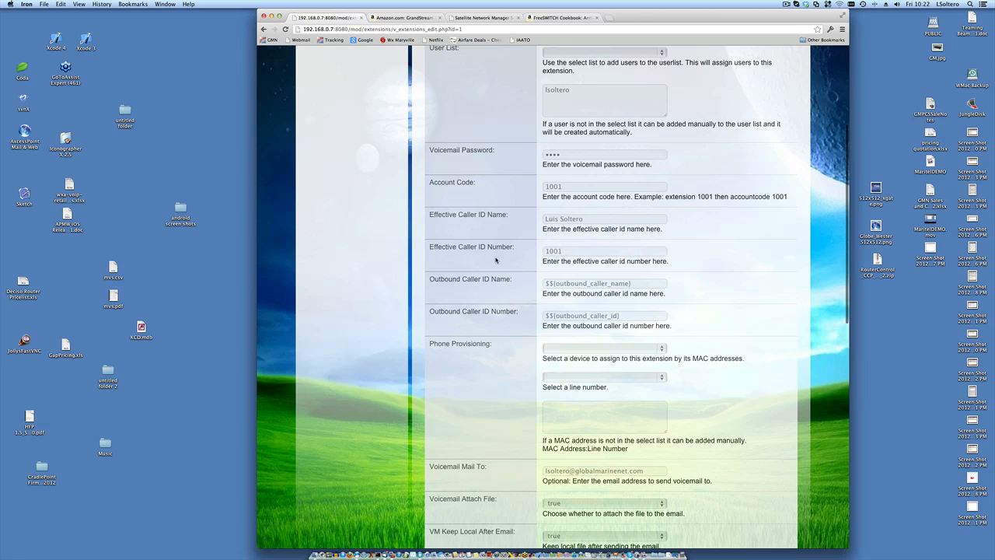
{"action": "scroll", "coordinate": [473, 263], "scroll_direction": "down", "scroll_amount": 3}
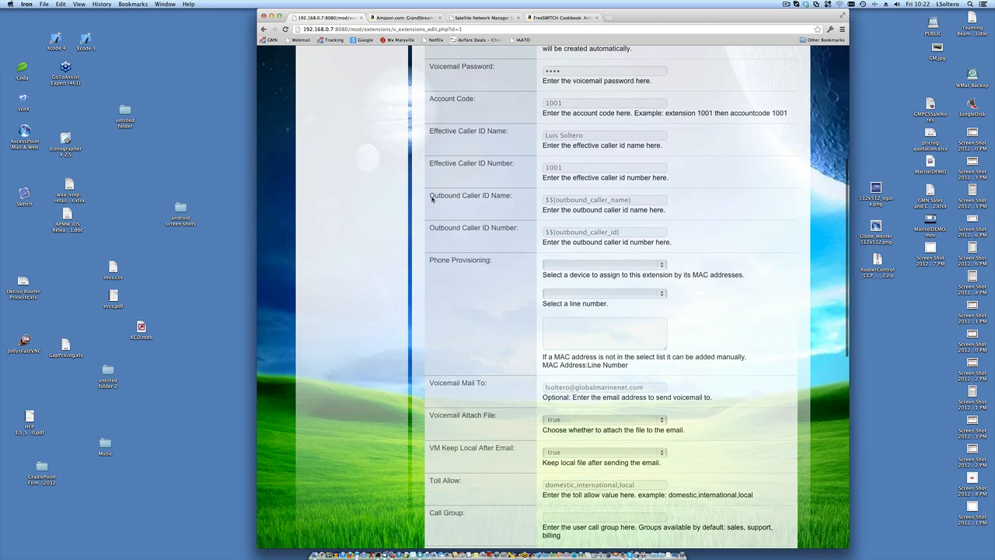
{"action": "left_click_drag", "start_coordinate": [430, 196], "coordinate": [517, 204]}
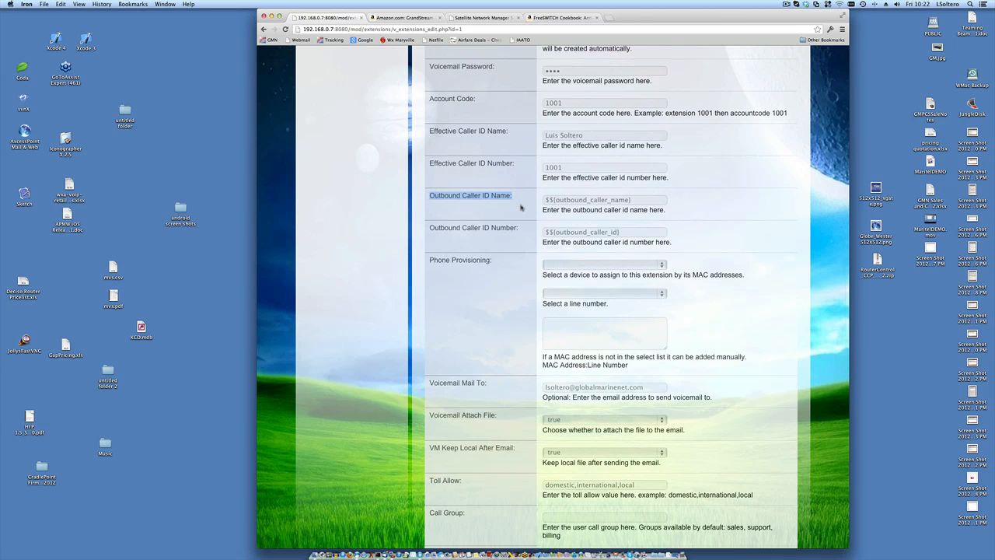
{"action": "left_click_drag", "start_coordinate": [431, 228], "coordinate": [517, 228]}
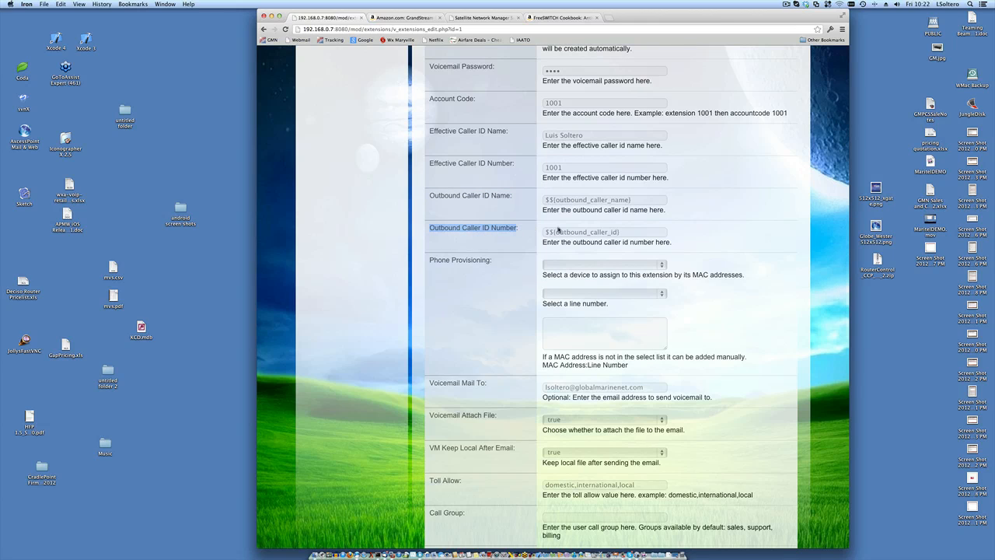
{"action": "double_click", "coordinate": [590, 200]}
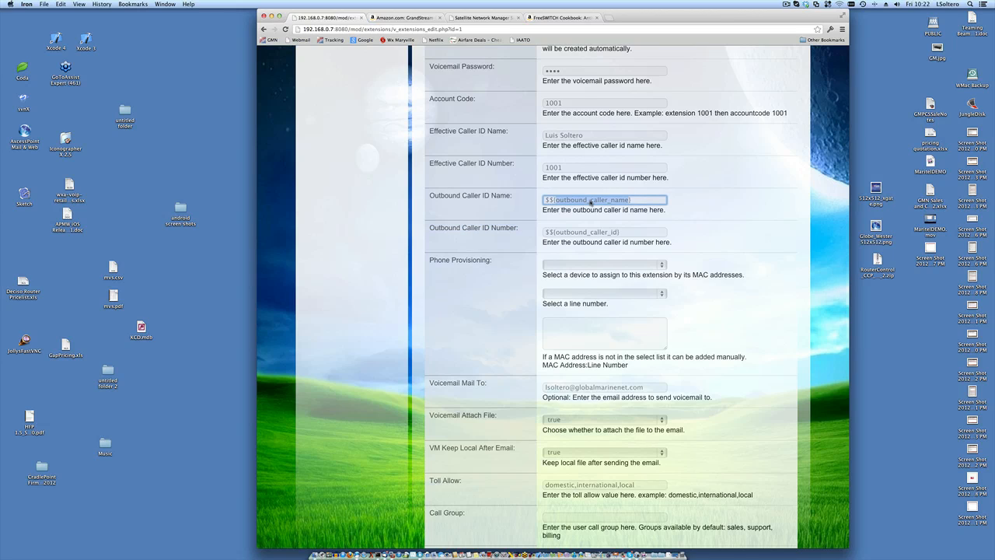
{"action": "left_click", "coordinate": [693, 209]}
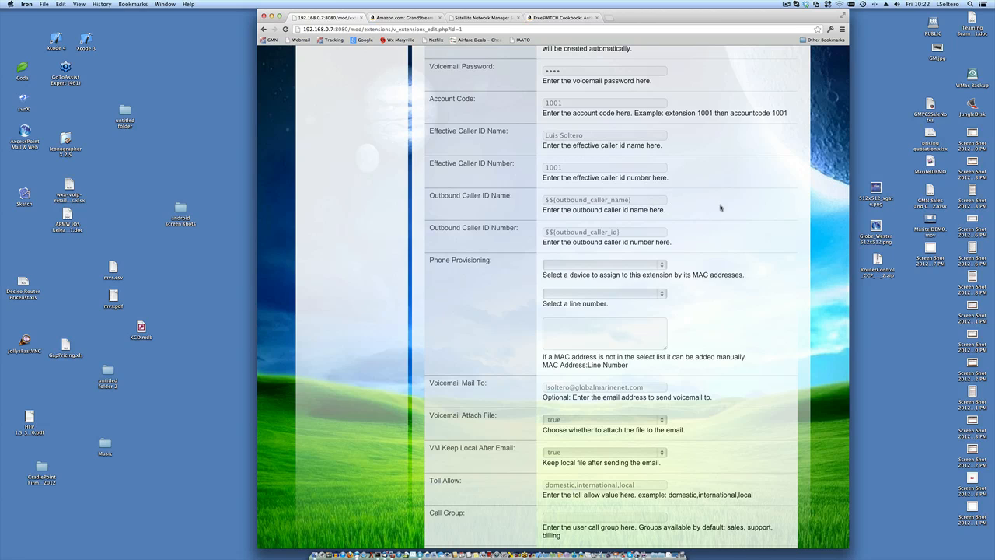
{"action": "scroll", "coordinate": [720, 207], "scroll_direction": "up", "scroll_amount": 1}
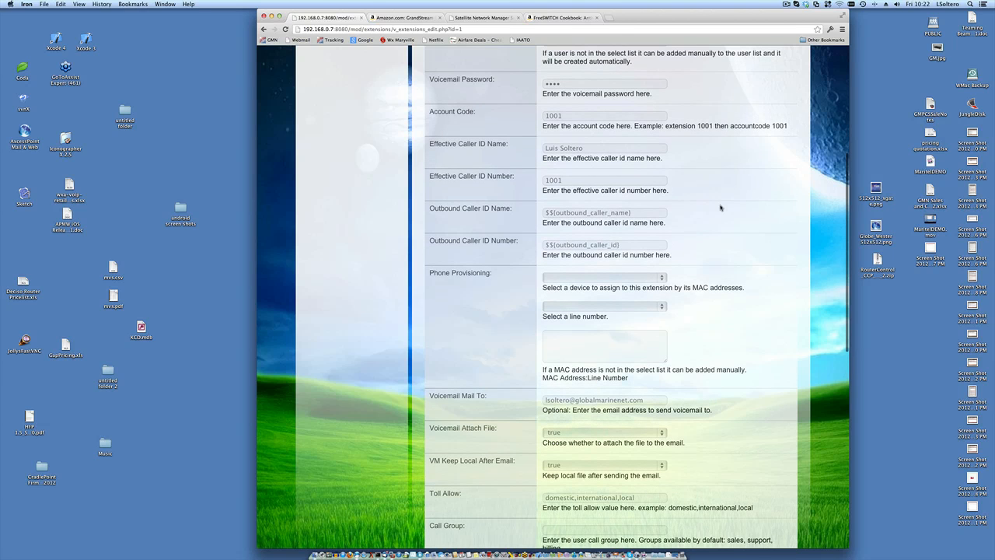
{"action": "scroll", "coordinate": [720, 208], "scroll_direction": "up", "scroll_amount": 10}
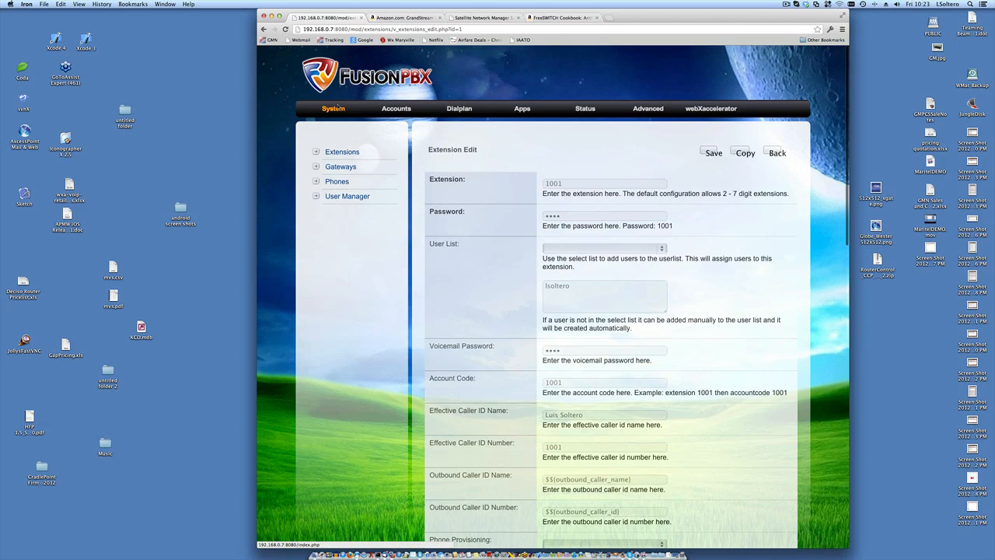
{"action": "left_click", "coordinate": [334, 109]}
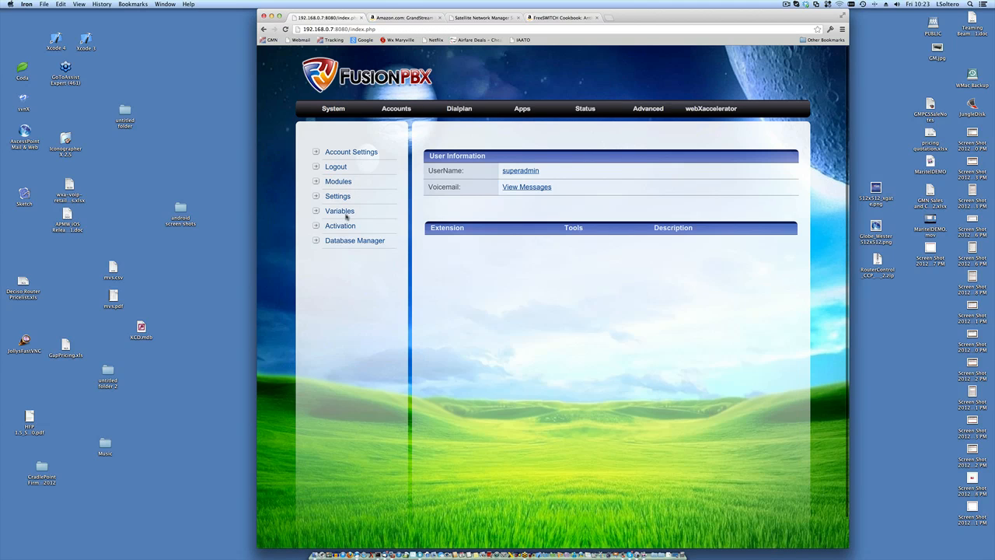
{"action": "left_click", "coordinate": [337, 211]}
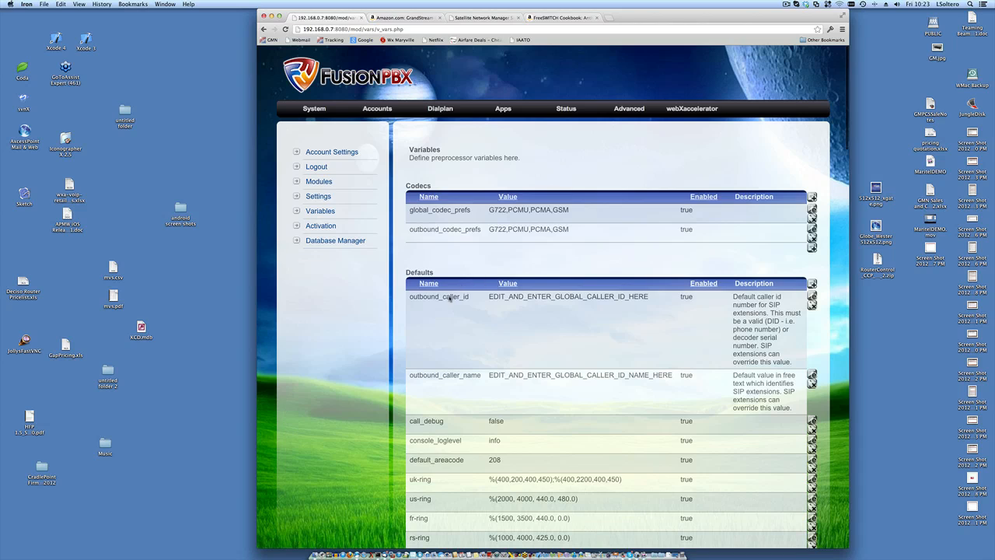
{"action": "double_click", "coordinate": [449, 299]}
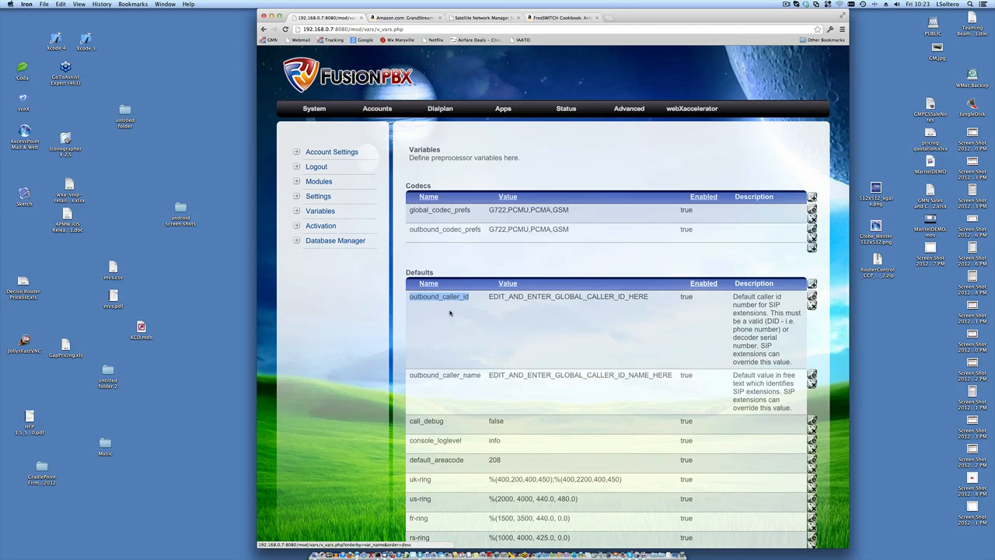
{"action": "double_click", "coordinate": [442, 378]}
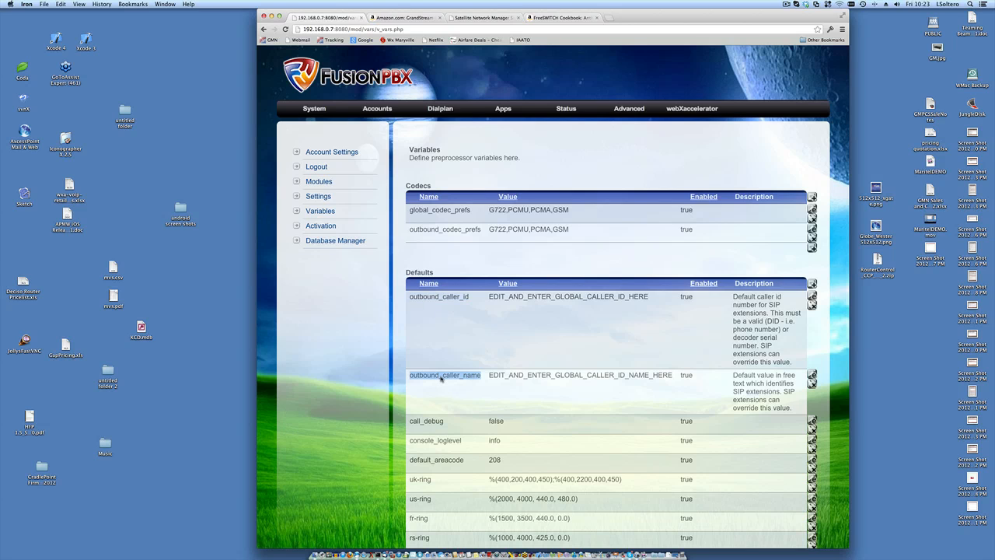
{"action": "left_click", "coordinate": [373, 110]}
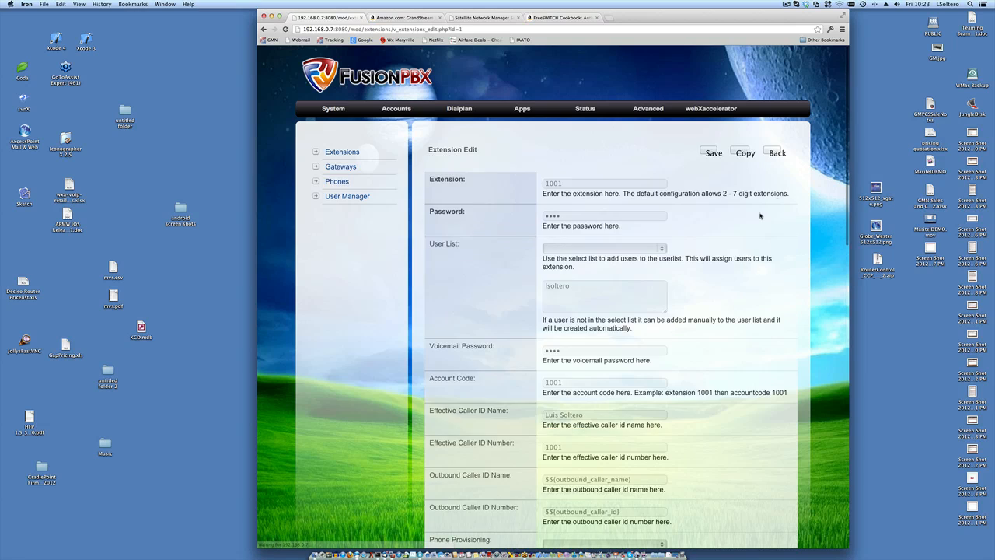
{"action": "scroll", "coordinate": [758, 218], "scroll_direction": "down", "scroll_amount": 5}
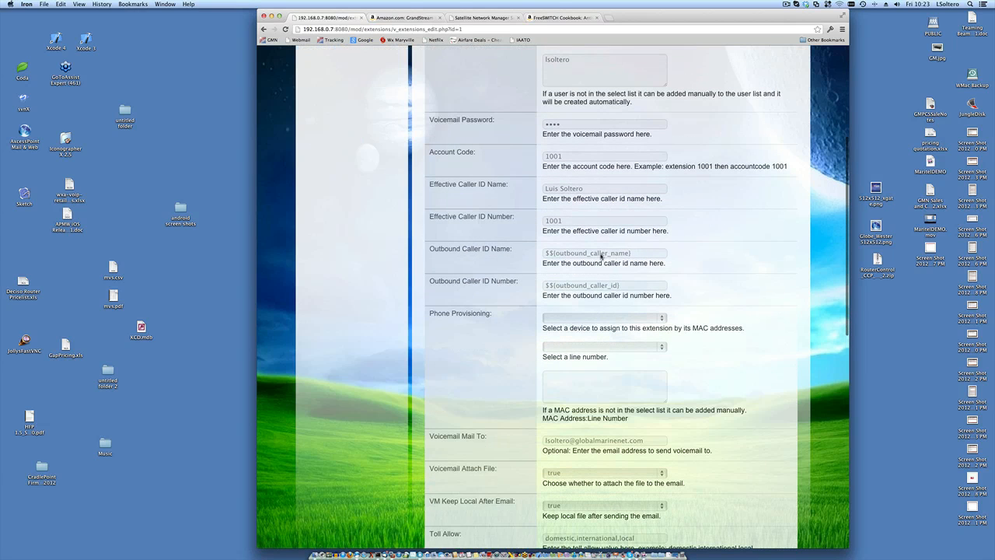
{"action": "left_click", "coordinate": [604, 255]}
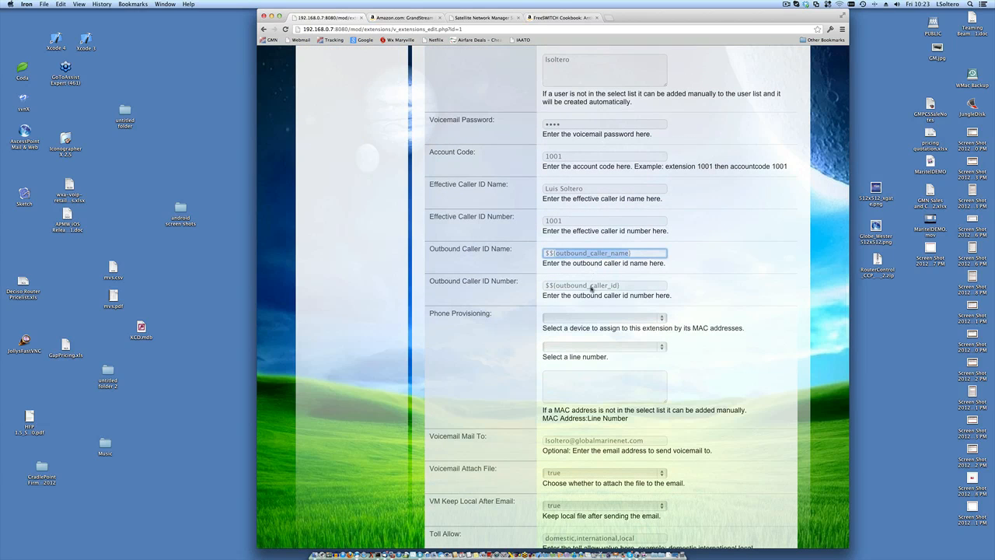
{"action": "double_click", "coordinate": [591, 285]}
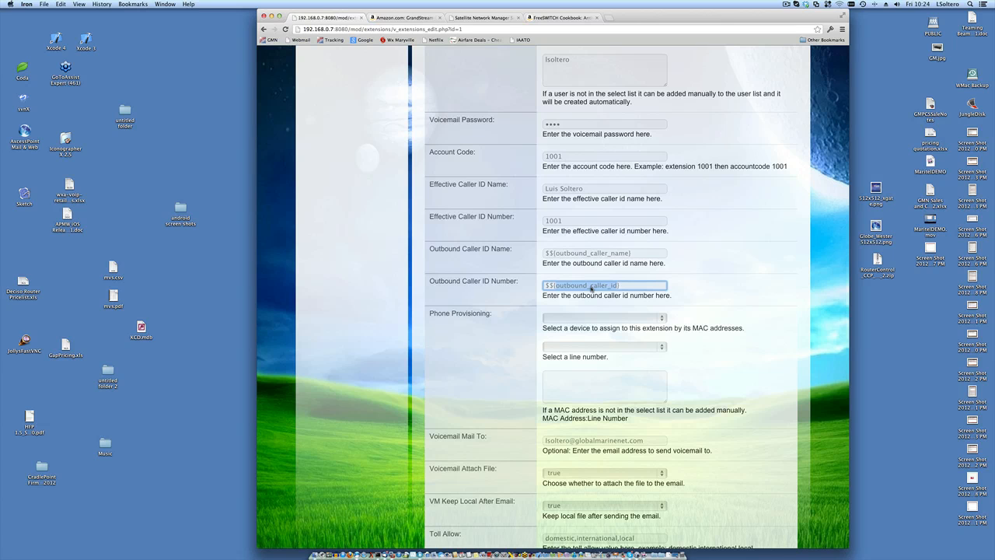
{"action": "scroll", "coordinate": [591, 288], "scroll_direction": "up", "scroll_amount": 6}
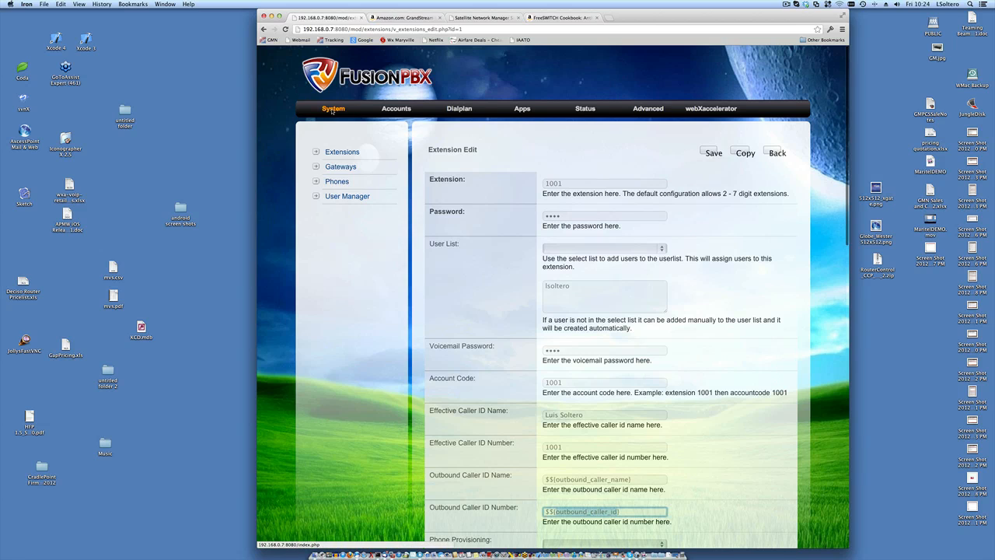
- Inspect the A1 analog line name on the Activation page without changing it, then return to Extensions
{"action": "left_click", "coordinate": [332, 109]}
{"action": "left_click", "coordinate": [330, 226]}
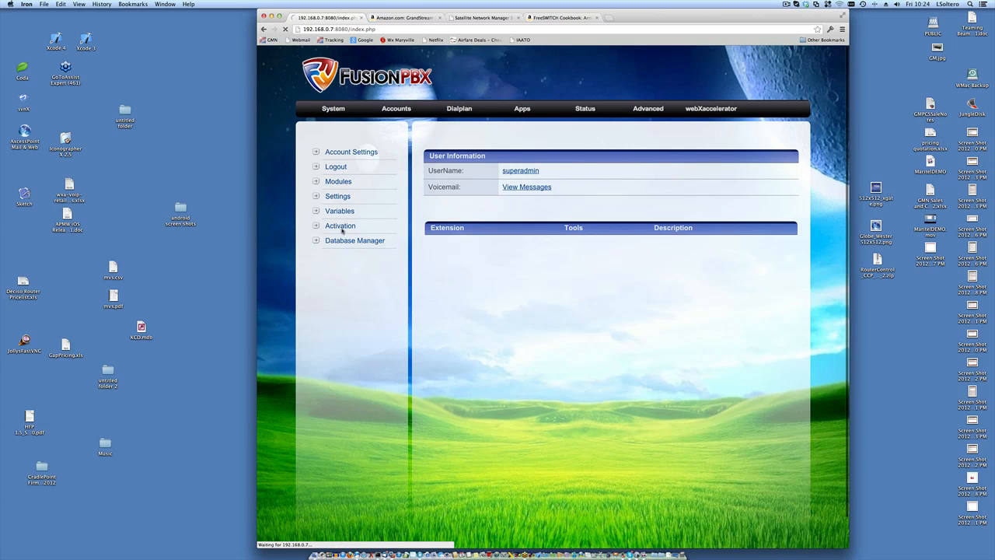
{"action": "scroll", "coordinate": [560, 336], "scroll_direction": "down", "scroll_amount": 5}
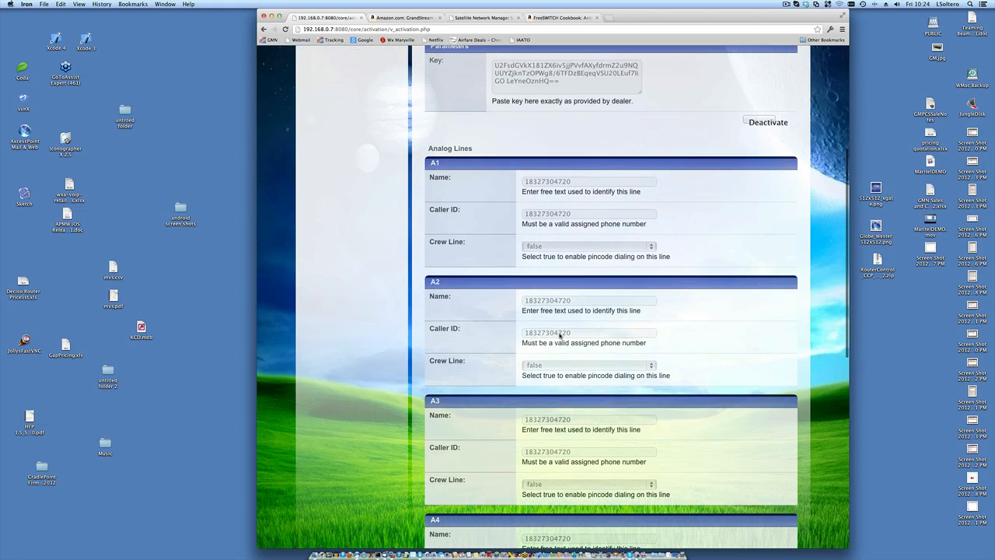
{"action": "double_click", "coordinate": [549, 183]}
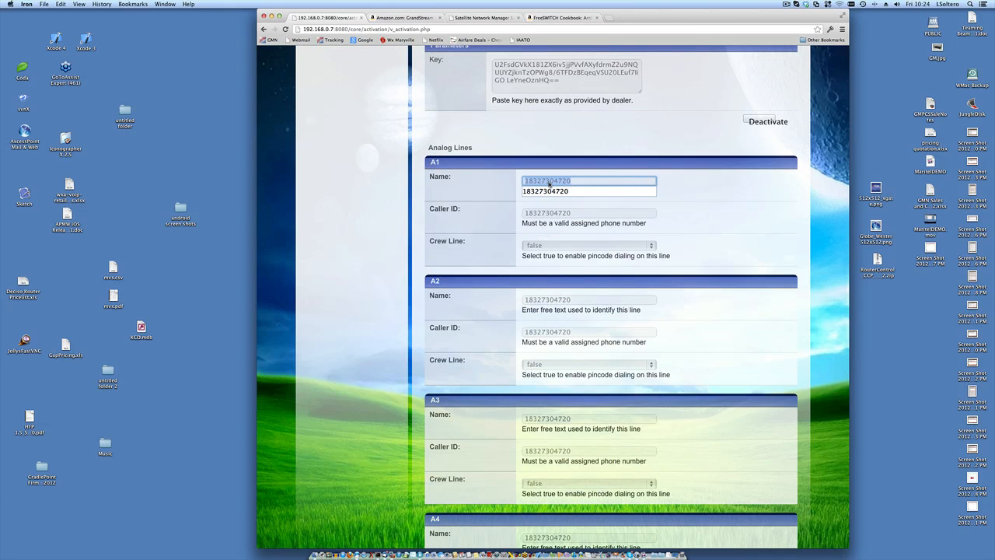
{"action": "left_click", "coordinate": [580, 161]}
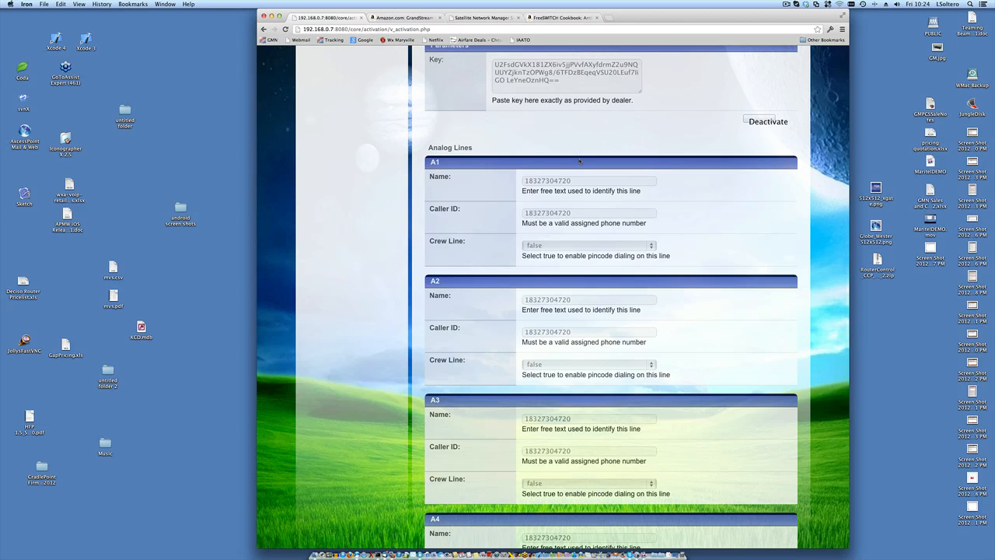
{"action": "scroll", "coordinate": [579, 161], "scroll_direction": "up", "scroll_amount": 5}
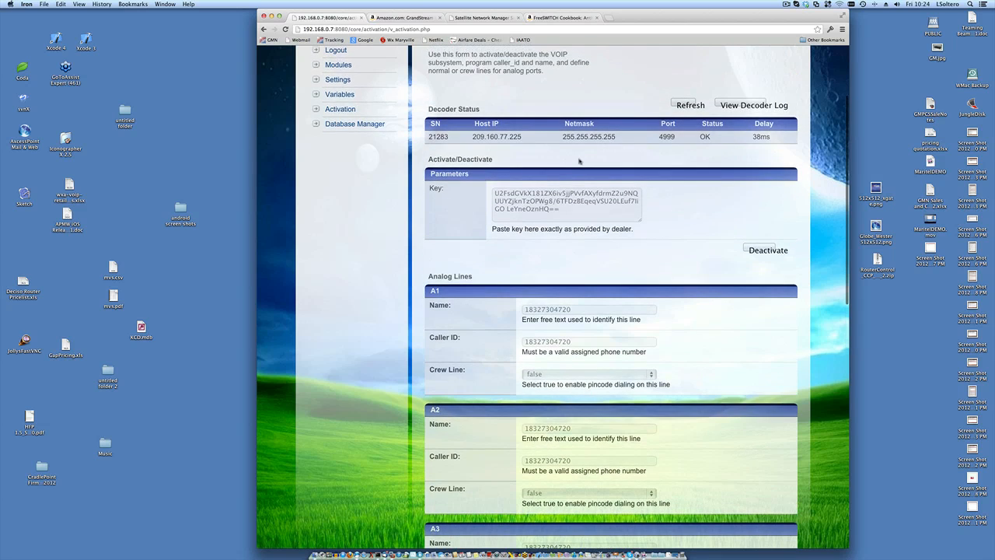
{"action": "scroll", "coordinate": [579, 161], "scroll_direction": "up", "scroll_amount": 1}
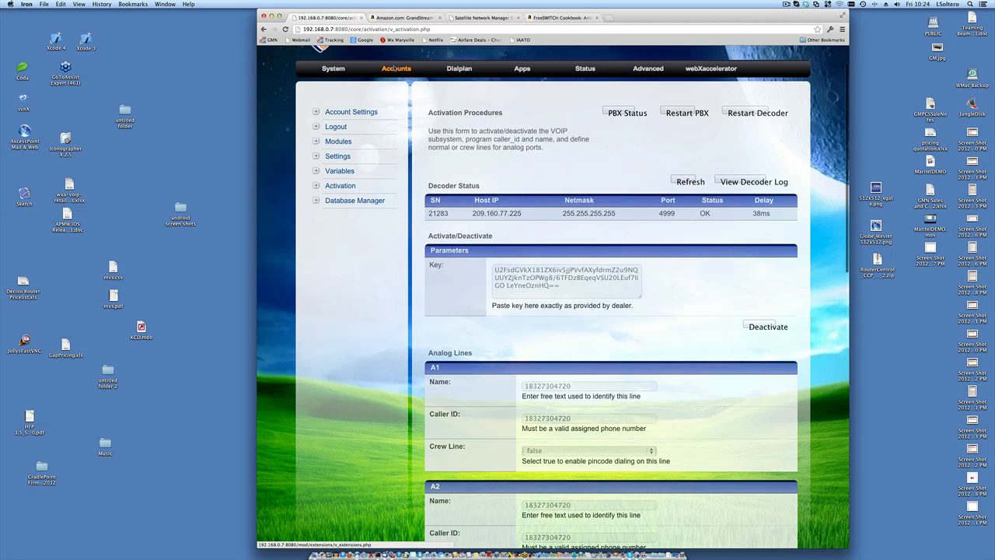
{"action": "left_click", "coordinate": [395, 70]}
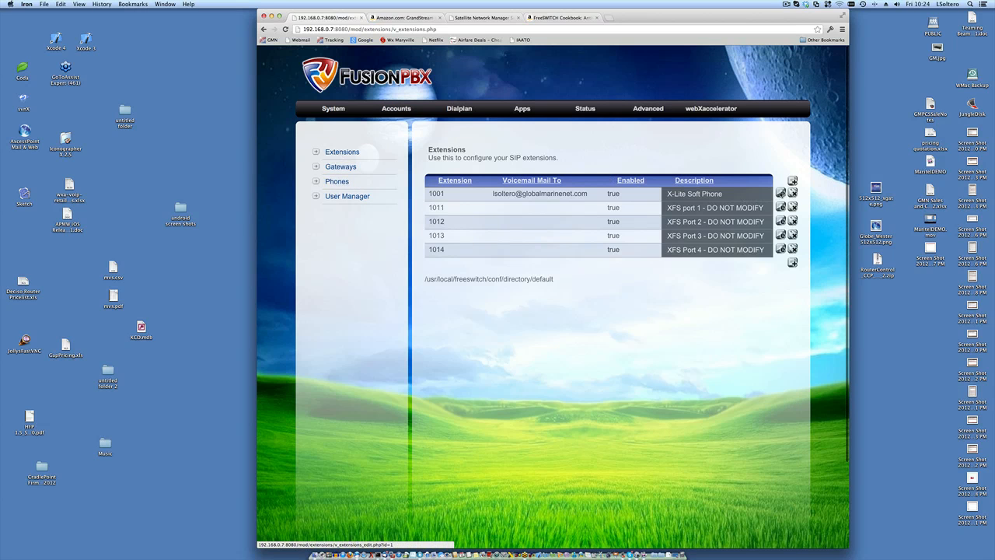
{"action": "left_click", "coordinate": [780, 193]}
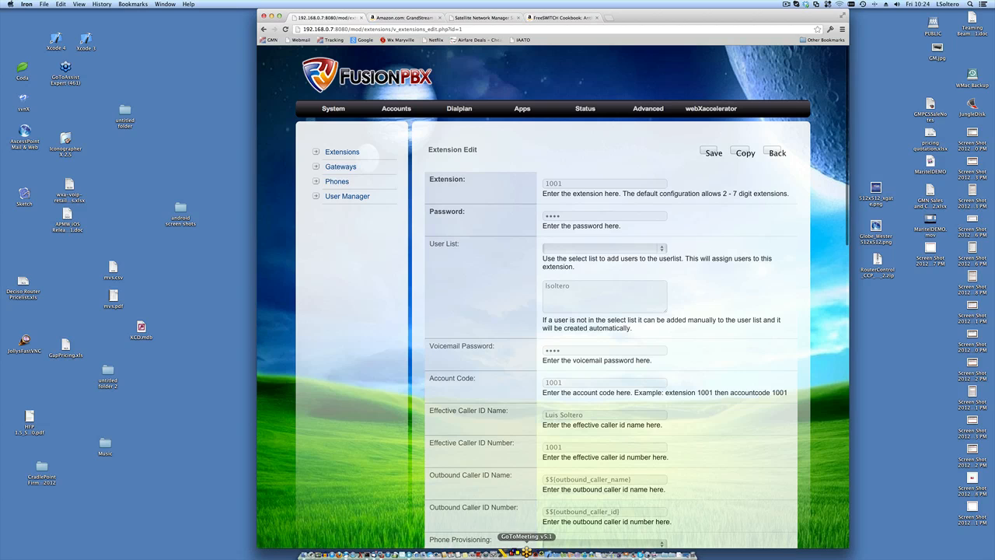
{"action": "scroll", "coordinate": [562, 521], "scroll_direction": "down", "scroll_amount": 10}
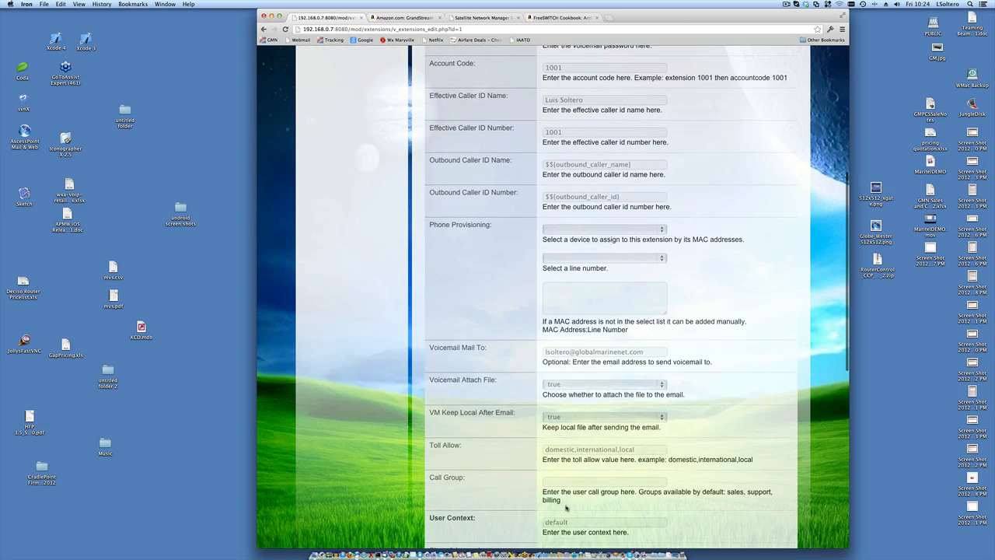
{"action": "scroll", "coordinate": [567, 507], "scroll_direction": "down", "scroll_amount": 1}
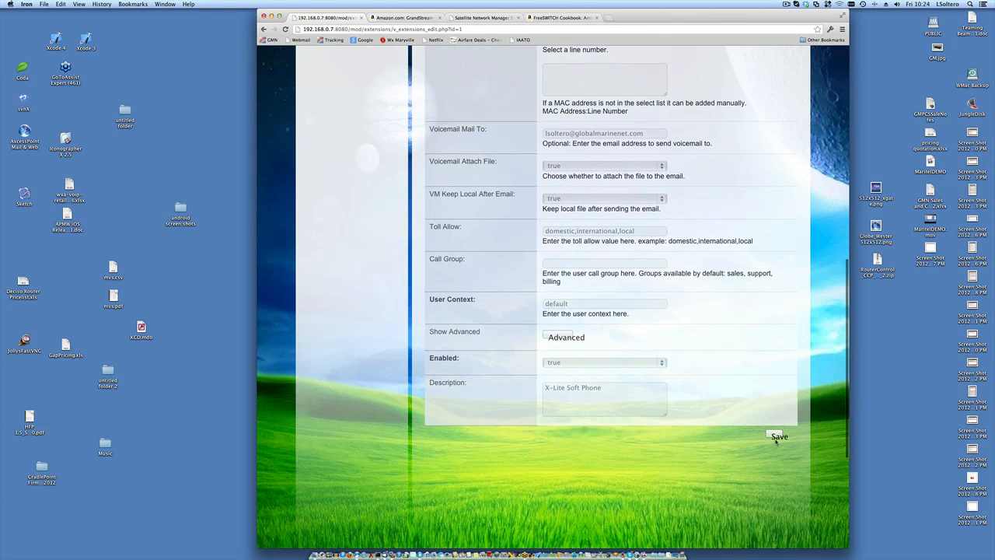
{"action": "scroll", "coordinate": [739, 410], "scroll_direction": "up", "scroll_amount": 10}
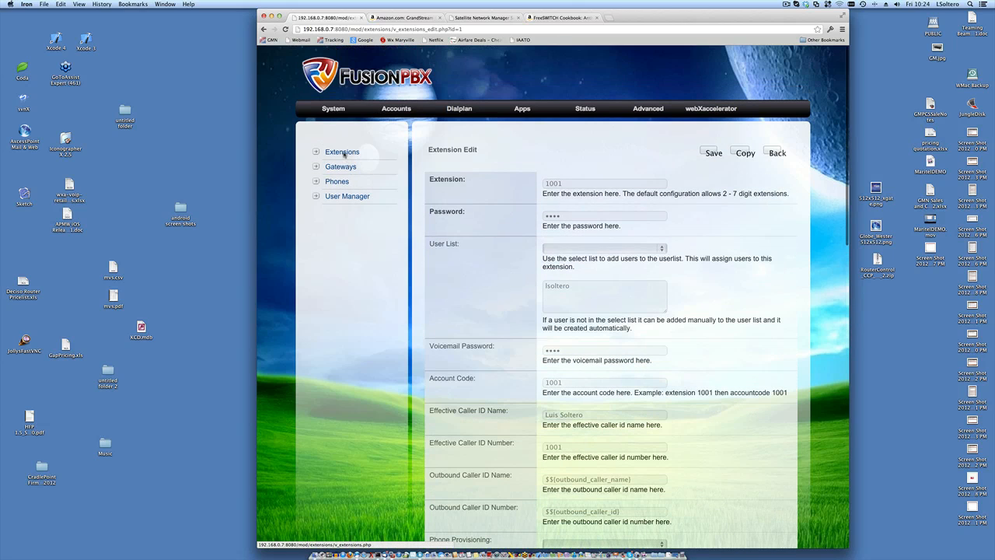
{"action": "left_click", "coordinate": [343, 154]}
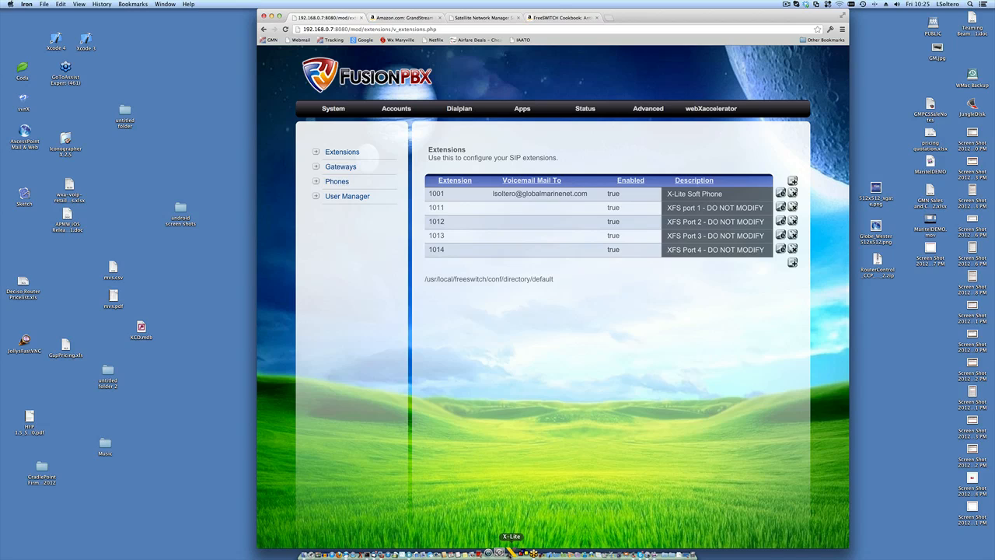
- Launch the X-Lite softphone from the Dock beside the Extensions page
{"action": "left_click", "coordinate": [511, 553]}
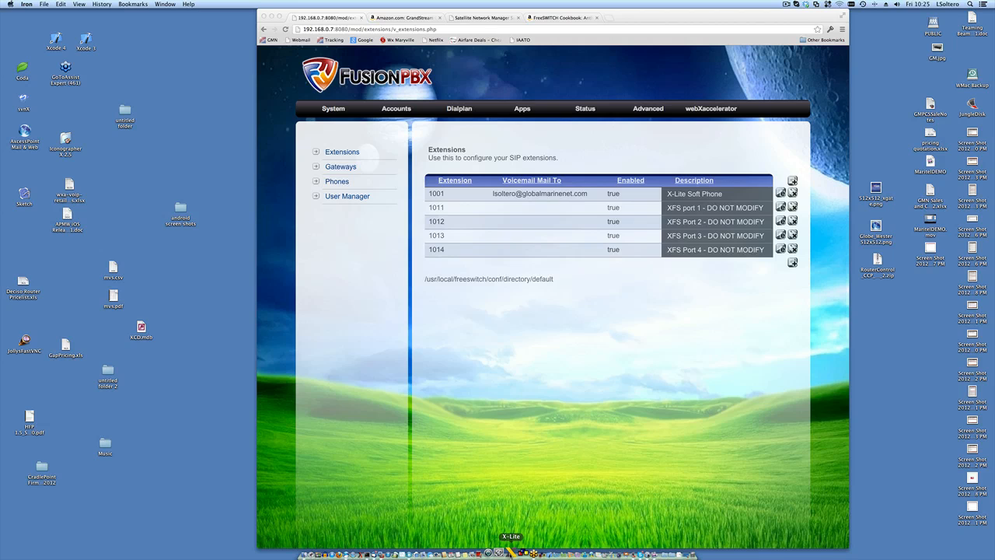
{"action": "left_click", "coordinate": [511, 552]}
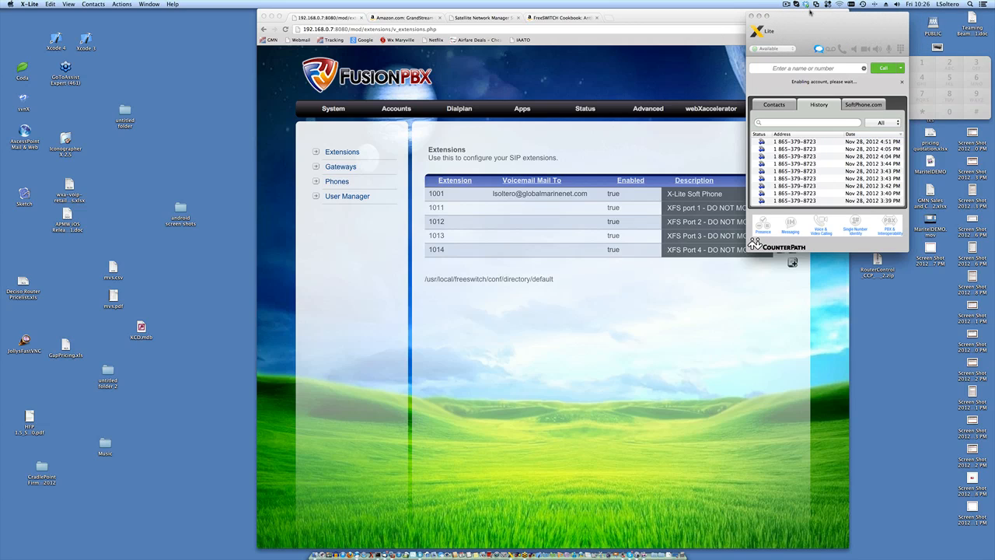
- Move the X-Lite window to the screen centre and go to its Preferences menu
{"action": "left_click_drag", "start_coordinate": [783, 18], "coordinate": [478, 170]}
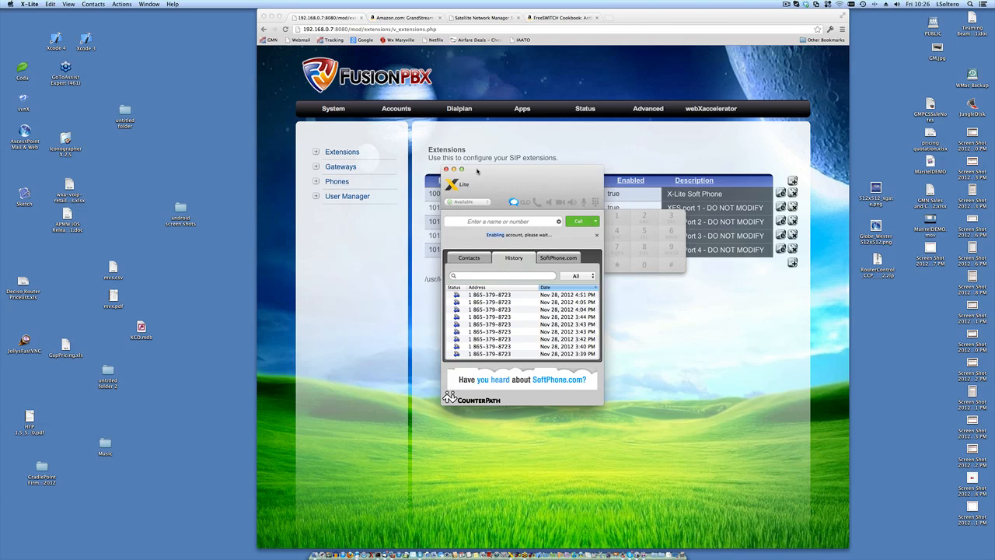
{"action": "left_click_drag", "start_coordinate": [491, 171], "coordinate": [534, 185]}
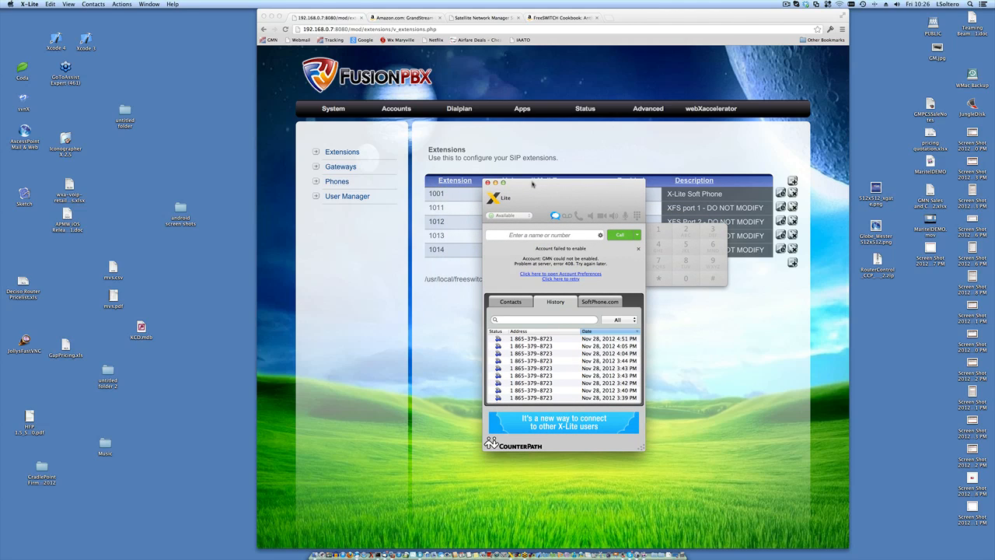
{"action": "left_click", "coordinate": [31, 4]}
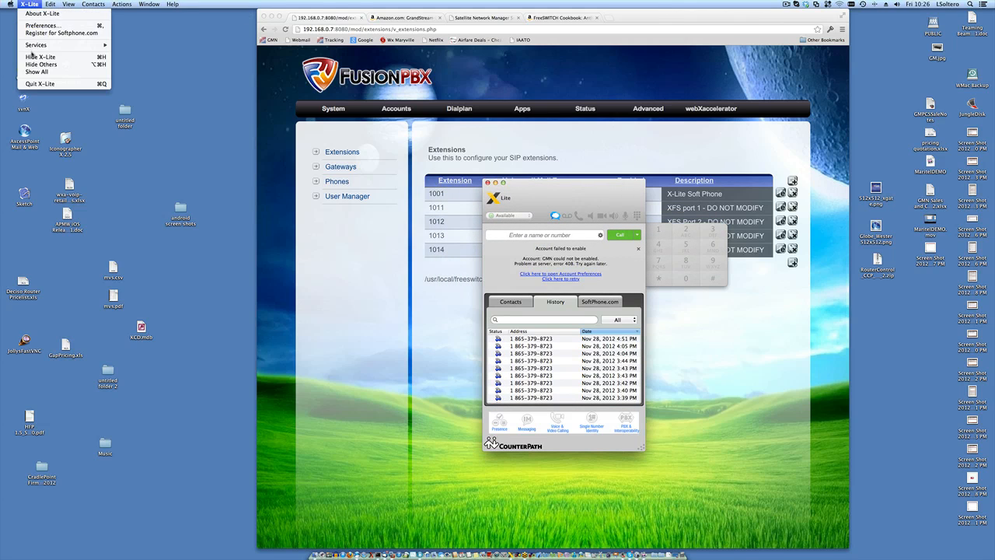
- Set the GMN account's user ID and authorization name to 1001, update its password, and set proxy 192.168.0.7
{"action": "left_click", "coordinate": [35, 28]}
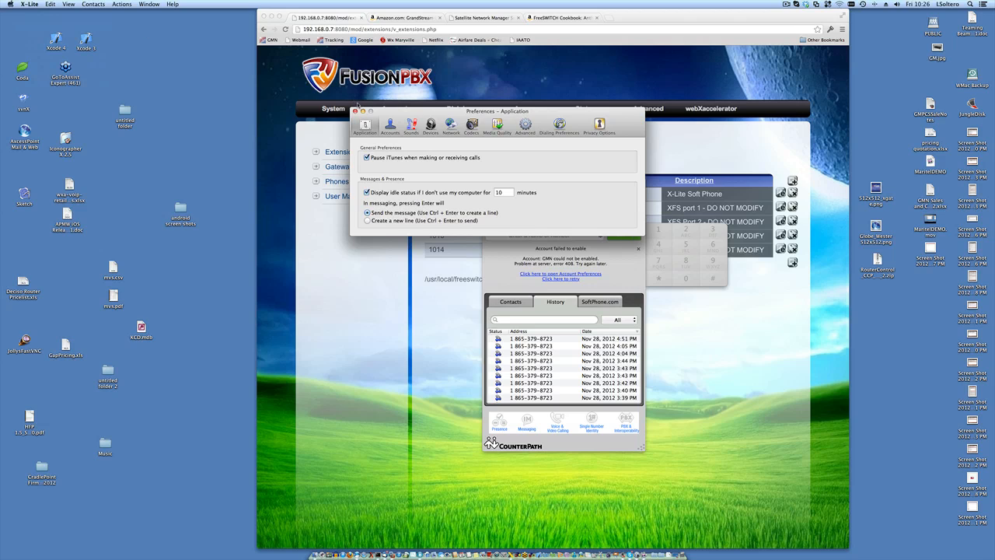
{"action": "left_click", "coordinate": [391, 126]}
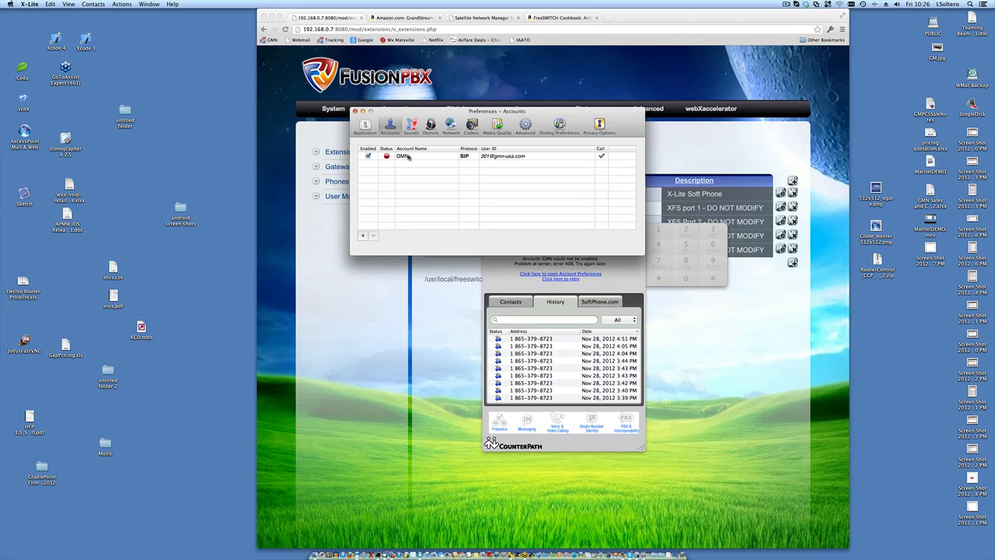
{"action": "double_click", "coordinate": [410, 156]}
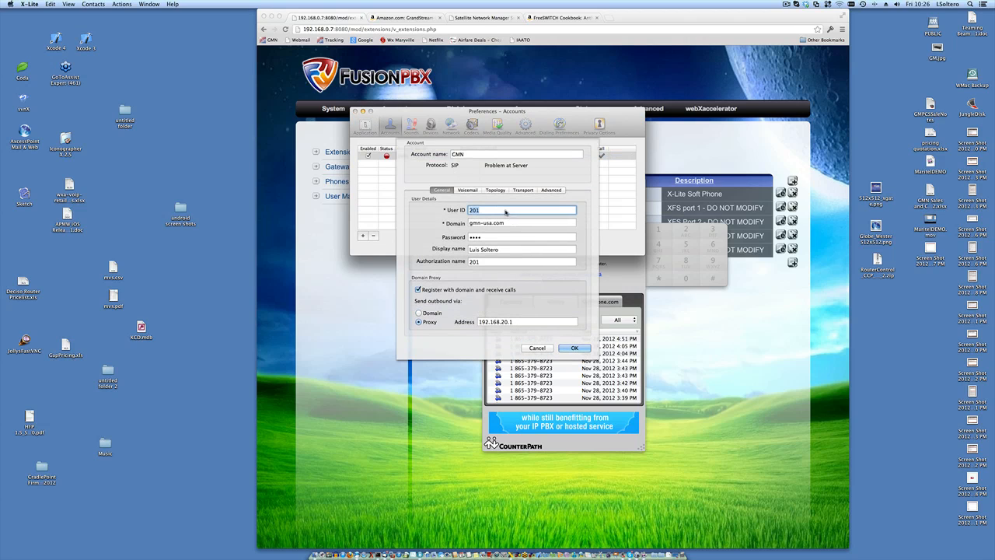
{"action": "type", "text": "1001"}
{"action": "double_click", "coordinate": [499, 239]}
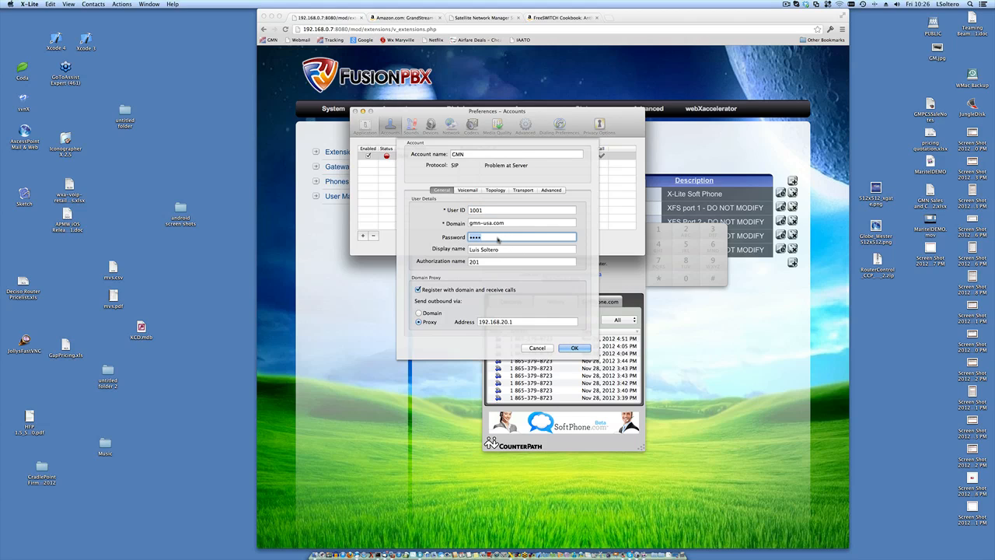
{"action": "type", "text": "••"}
{"action": "double_click", "coordinate": [489, 263]}
{"action": "type", "text": "100"}
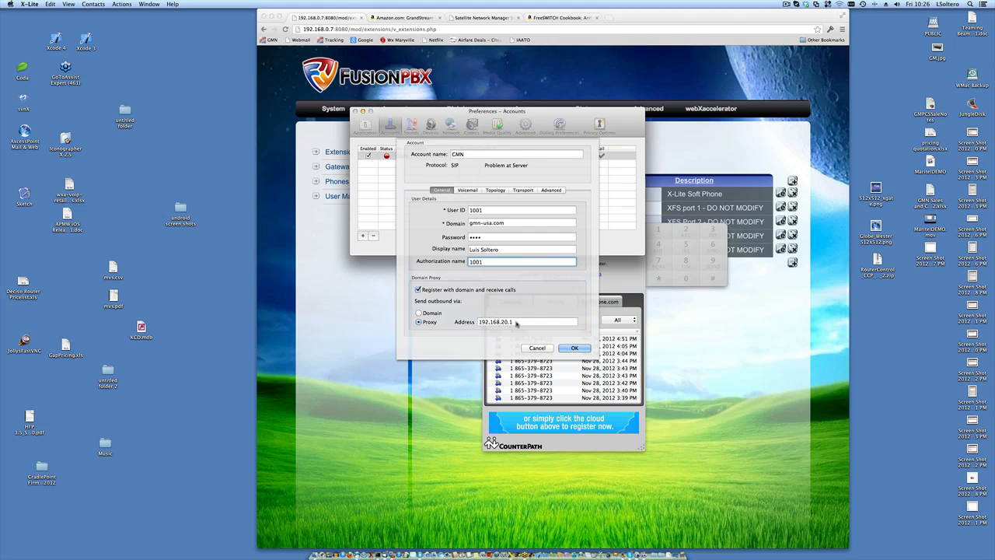
{"action": "left_click_drag", "start_coordinate": [518, 325], "coordinate": [406, 318]}
{"action": "type", "text": "192."}
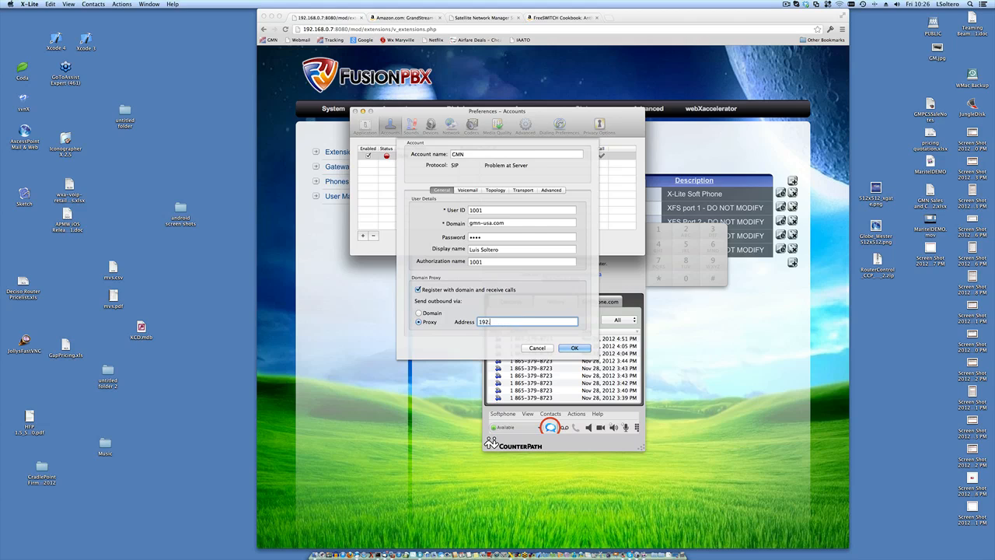
{"action": "type", "text": "168.0.7"}
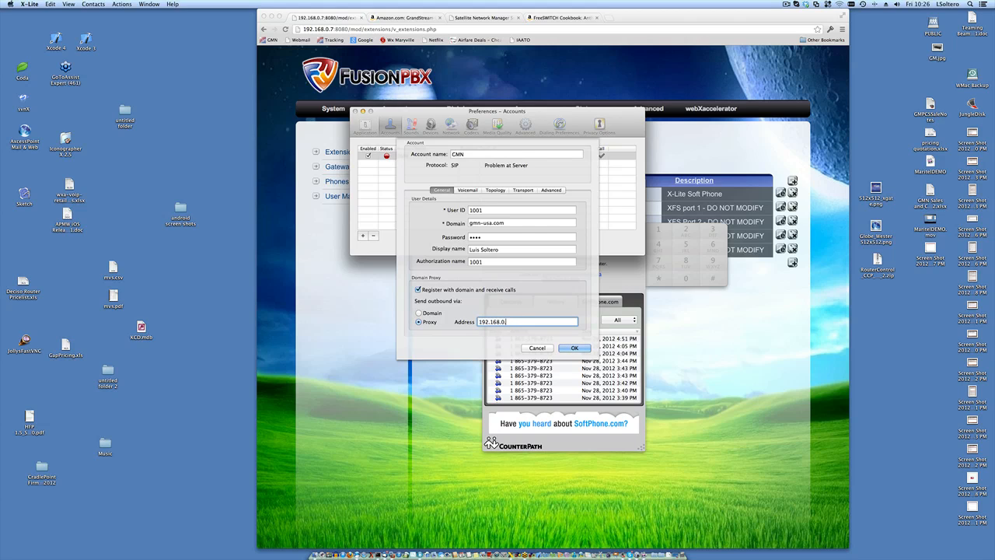
{"action": "left_click", "coordinate": [576, 348]}
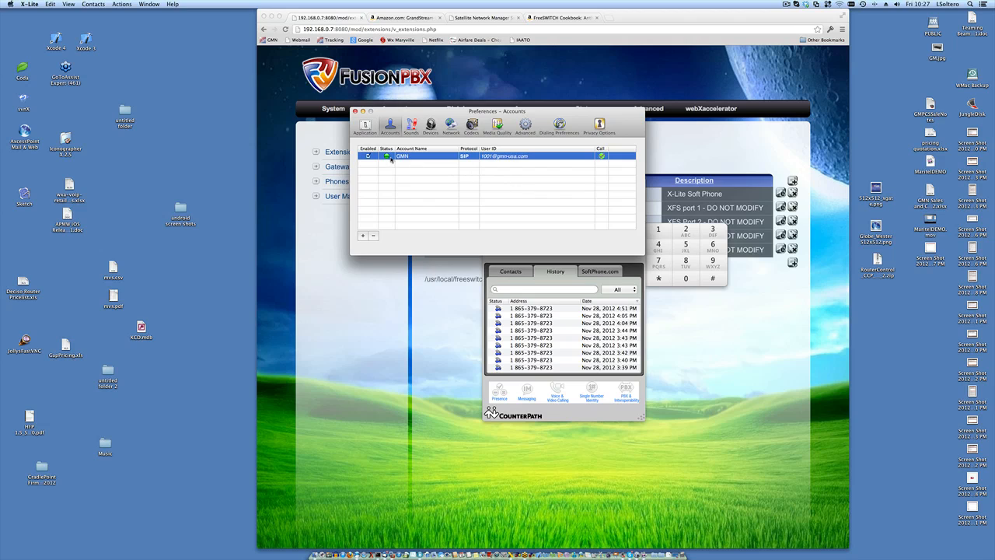
- Close Preferences, call the latest History number, hang up after it connects, and minimize X-Lite
{"action": "left_click", "coordinate": [355, 111]}
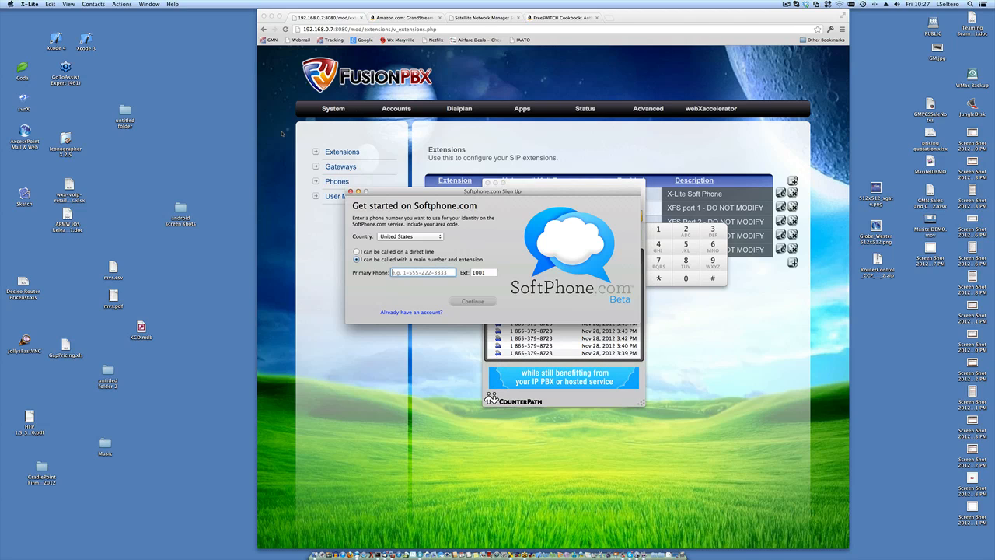
{"action": "left_click", "coordinate": [350, 191]}
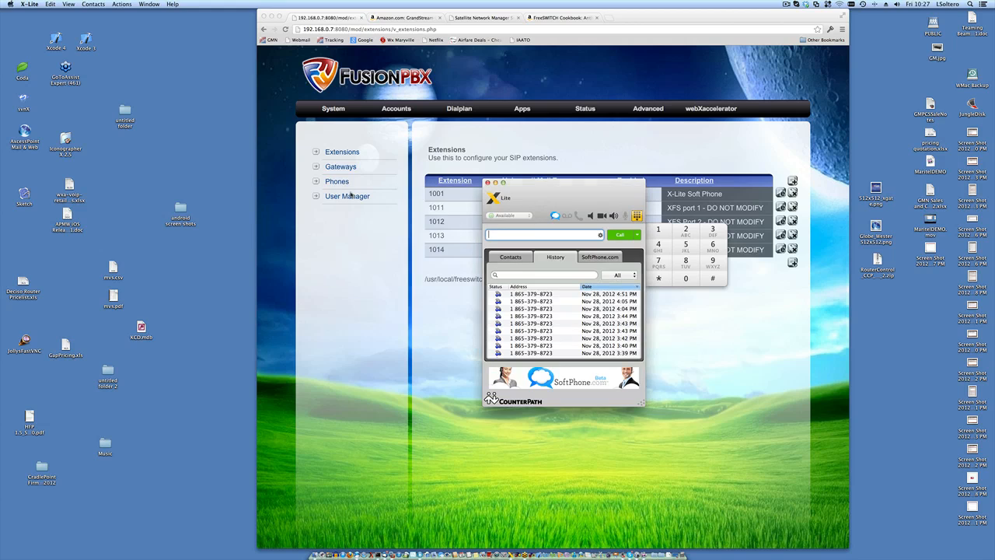
{"action": "left_click", "coordinate": [527, 296]}
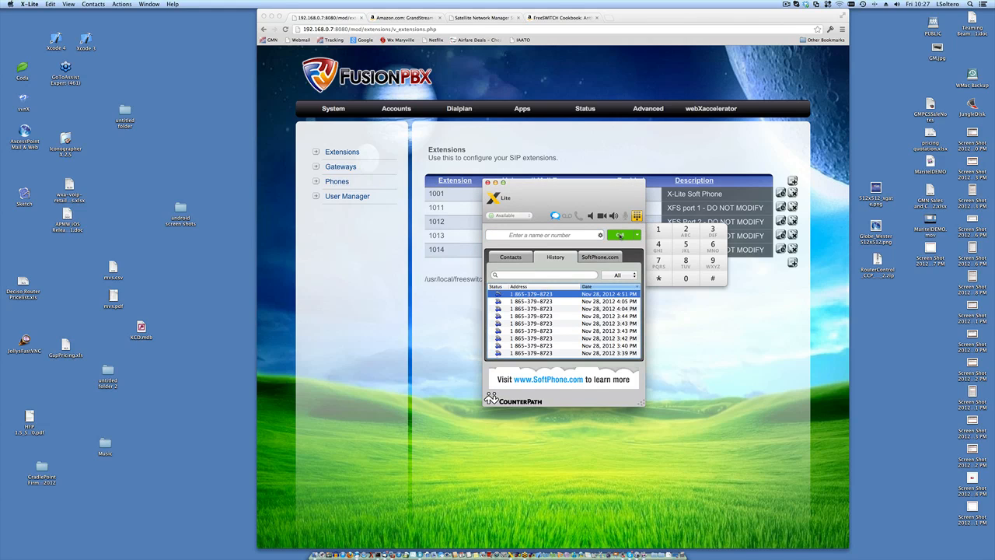
{"action": "left_click", "coordinate": [620, 235]}
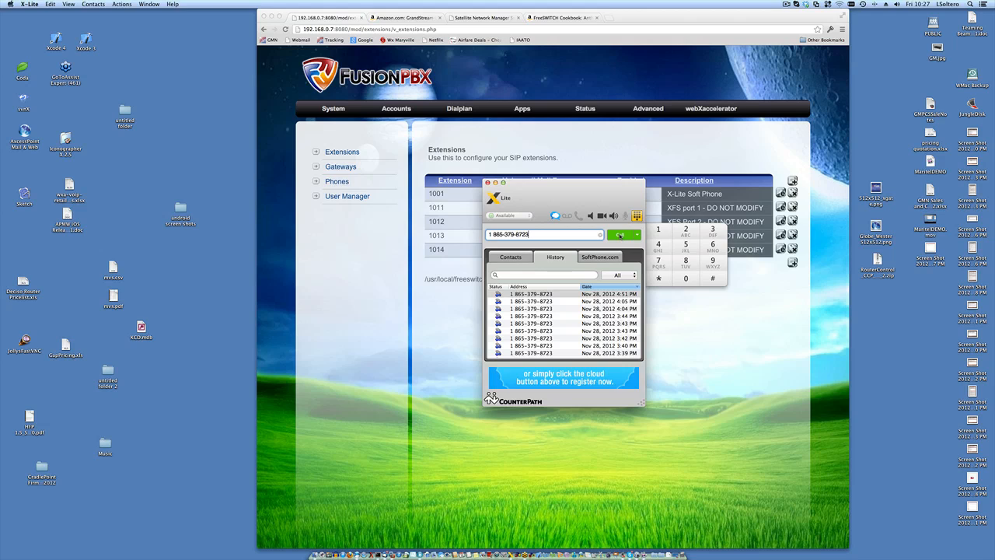
{"action": "left_click", "coordinate": [619, 235]}
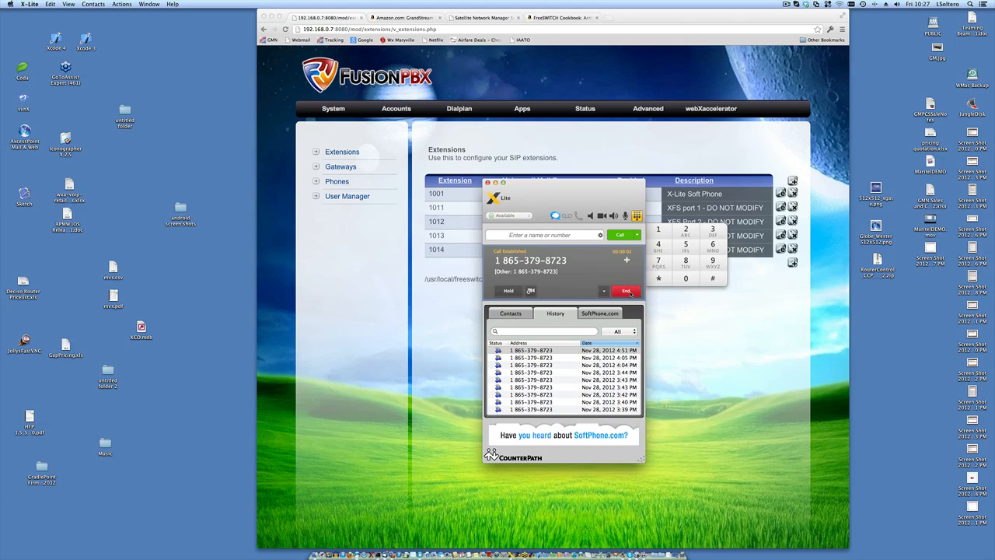
{"action": "left_click", "coordinate": [629, 292]}
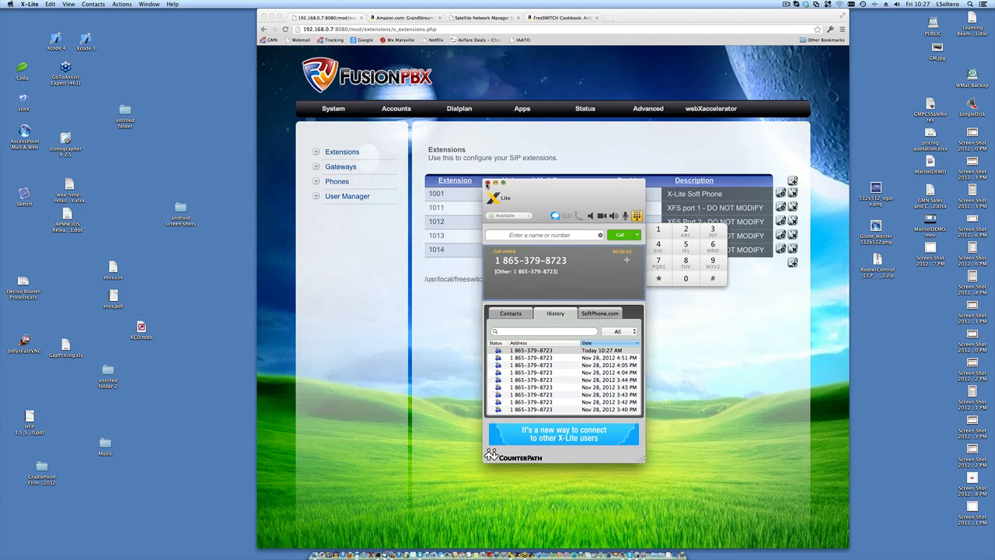
{"action": "left_click", "coordinate": [487, 183]}
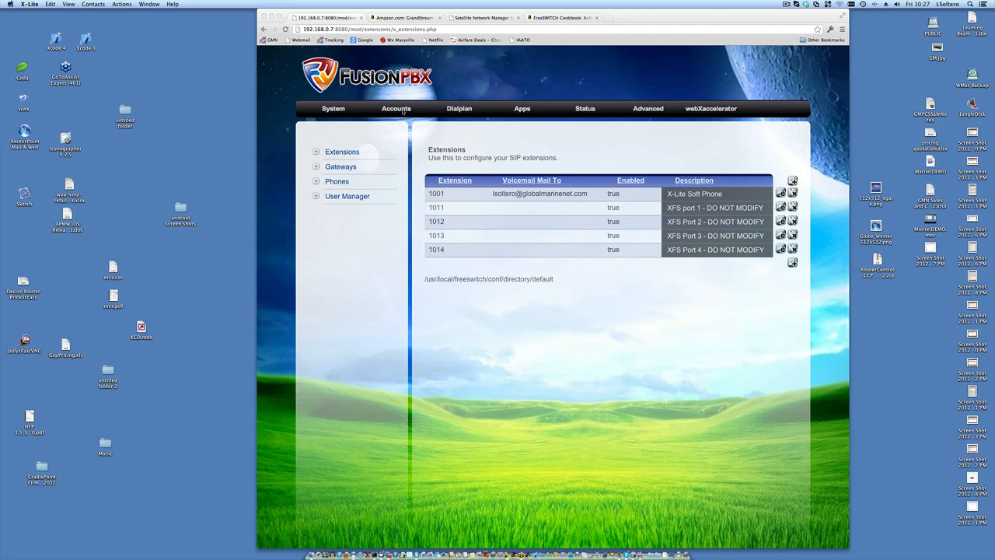
- Bring the Iron browser forward, then reopen and minimize X-Lite again
{"action": "left_click", "coordinate": [403, 111]}
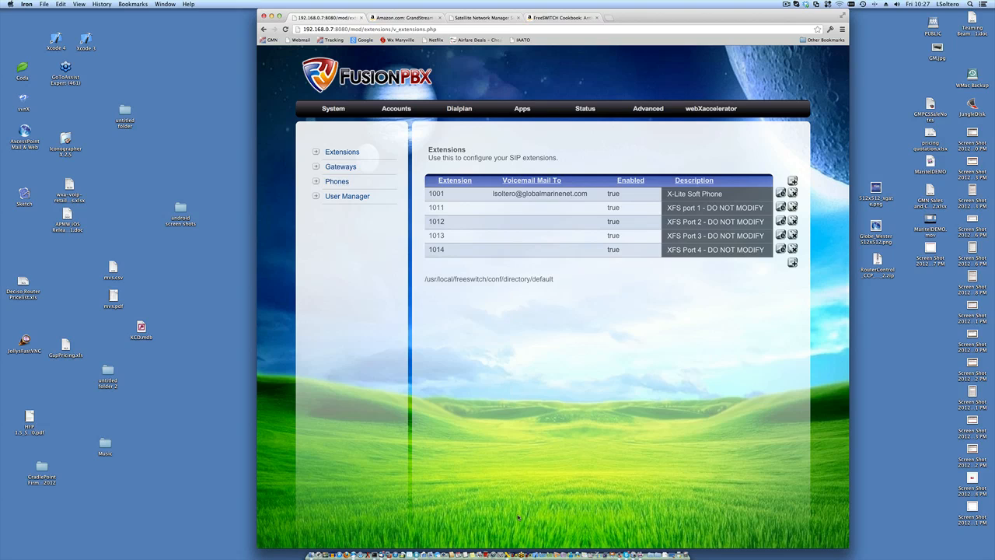
{"action": "left_click", "coordinate": [507, 553]}
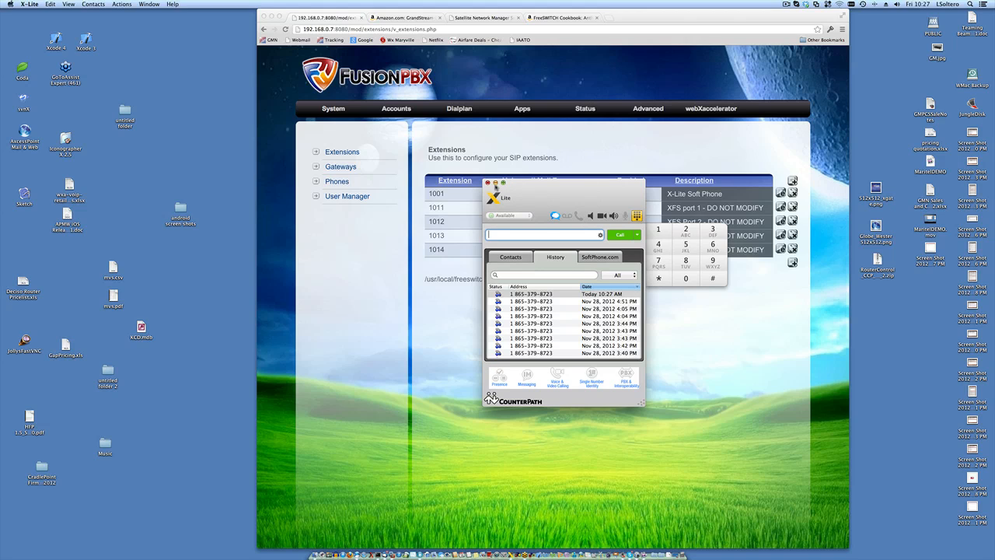
{"action": "left_click", "coordinate": [495, 184]}
- Search the web for 'x-lite' and open the CounterPath X-Lite result
{"action": "left_click", "coordinate": [573, 17]}
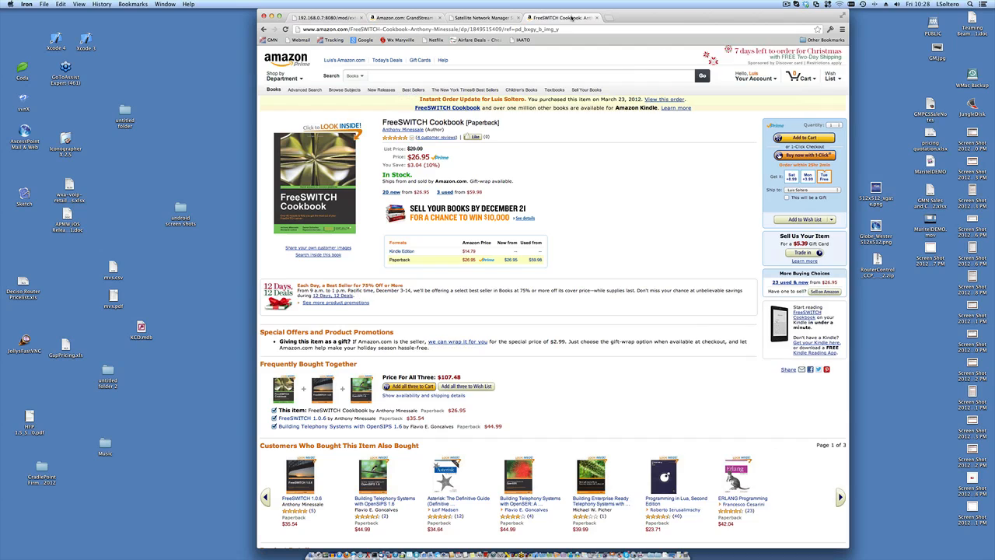
{"action": "left_click", "coordinate": [545, 28]}
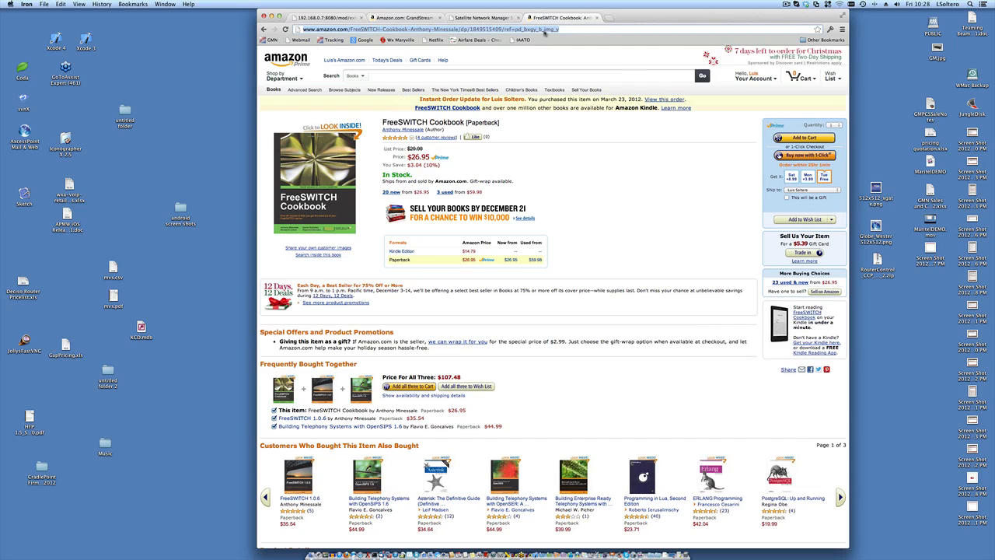
{"action": "type", "text": "x-lite"}
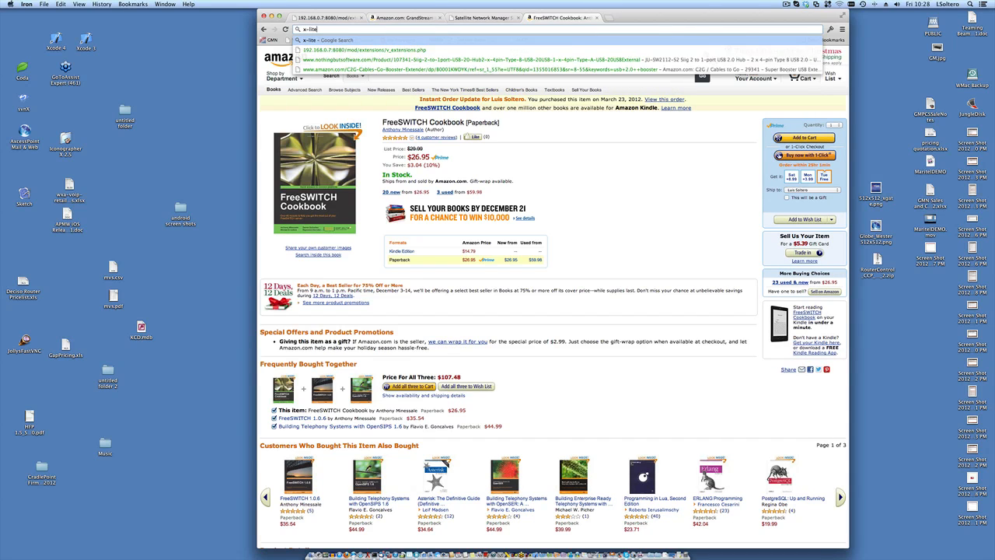
{"action": "key", "text": "Return"}
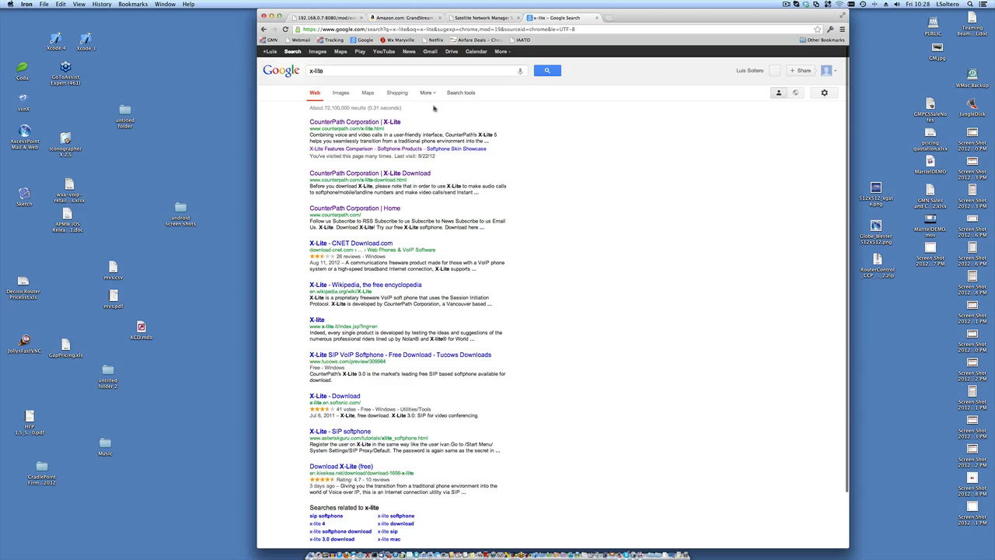
{"action": "left_click", "coordinate": [365, 122]}
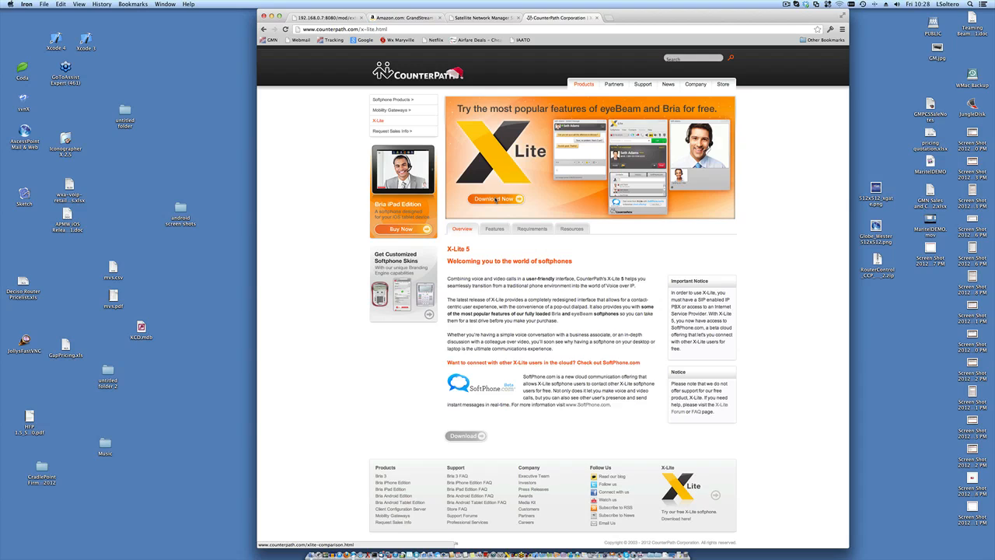
- Go to the Google Play store through the address bar
{"action": "left_click", "coordinate": [503, 31]}
{"action": "type", "text": "http"}
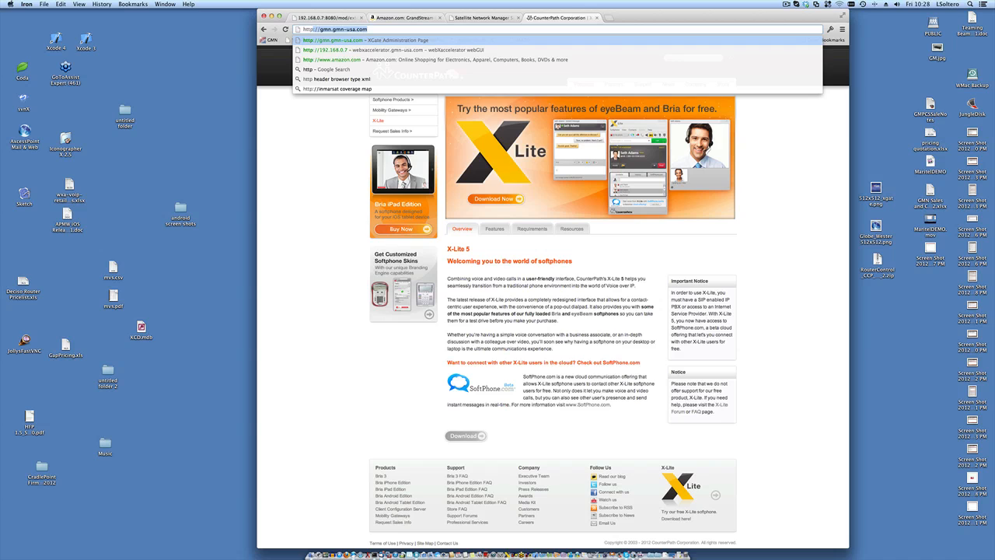
{"action": "type", "text": ":"}
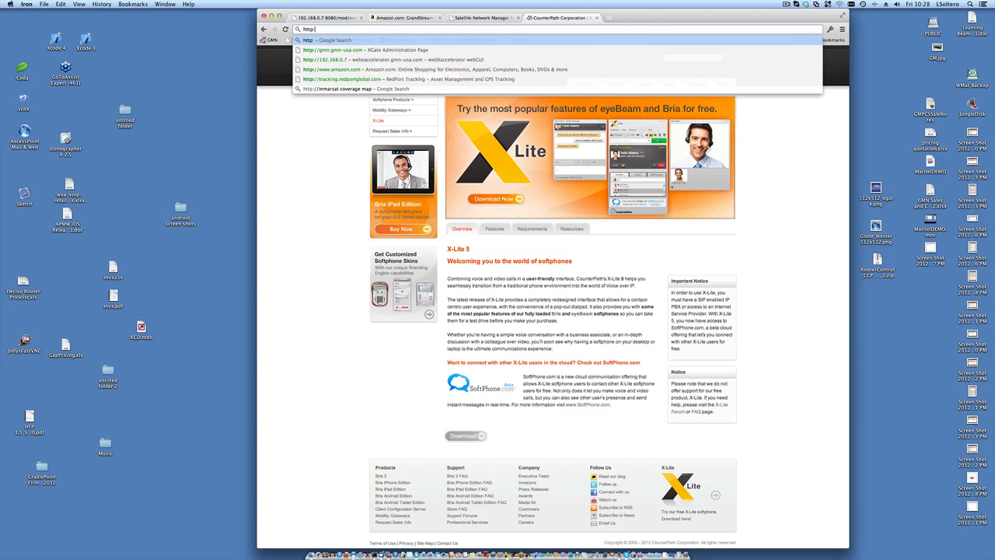
{"action": "type", "text": "//play.google.com"}
{"action": "key", "text": "Return"}
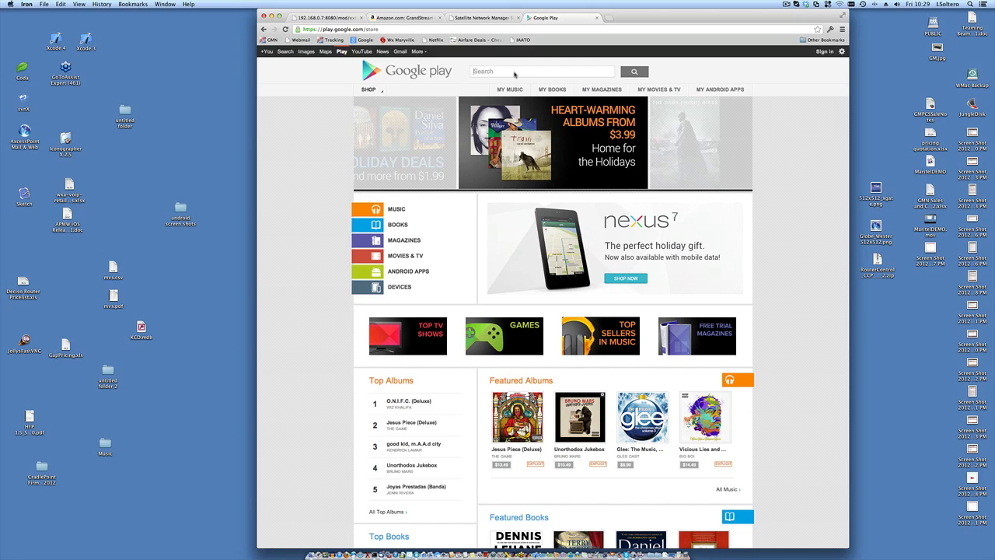
- Search Google Play for 'xgate' and open the XGate Satellite Voice app listing
{"action": "left_click", "coordinate": [514, 72]}
{"action": "type", "text": "xgate"}
{"action": "key", "text": "Return"}
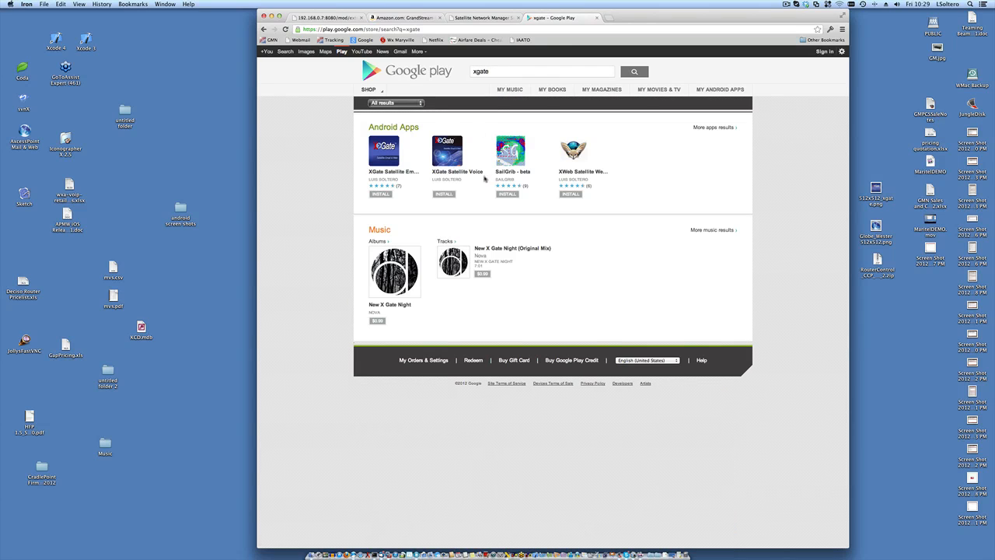
{"action": "left_click", "coordinate": [451, 159]}
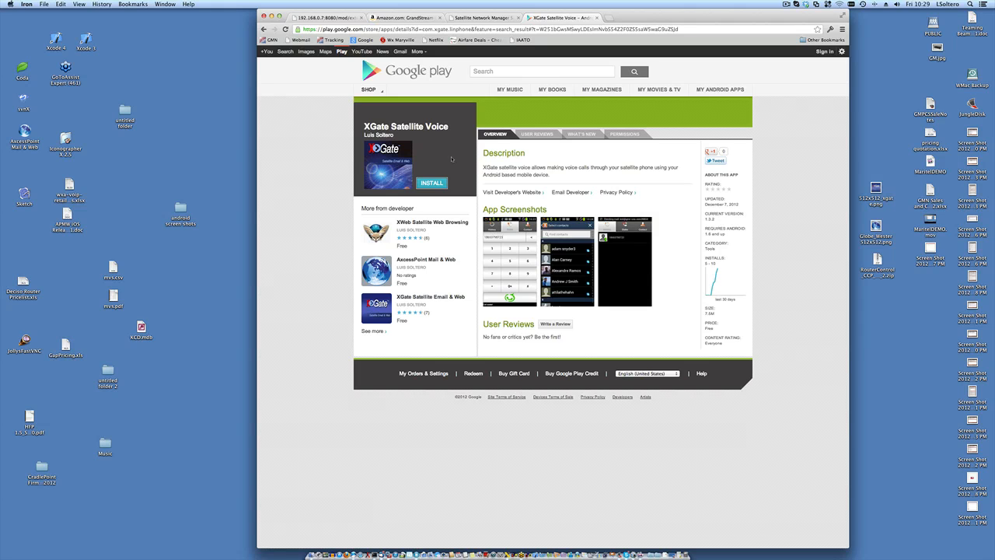
- Return from the RedPort tab to the FusionPBX Extensions list showing 1001 and 1011–1014
{"action": "left_click", "coordinate": [477, 19]}
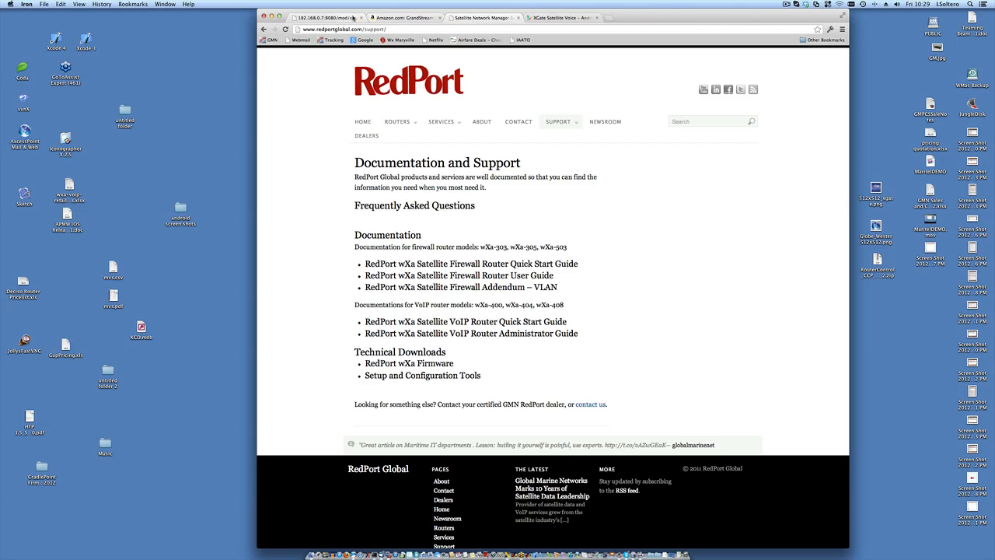
{"action": "left_click", "coordinate": [350, 18]}
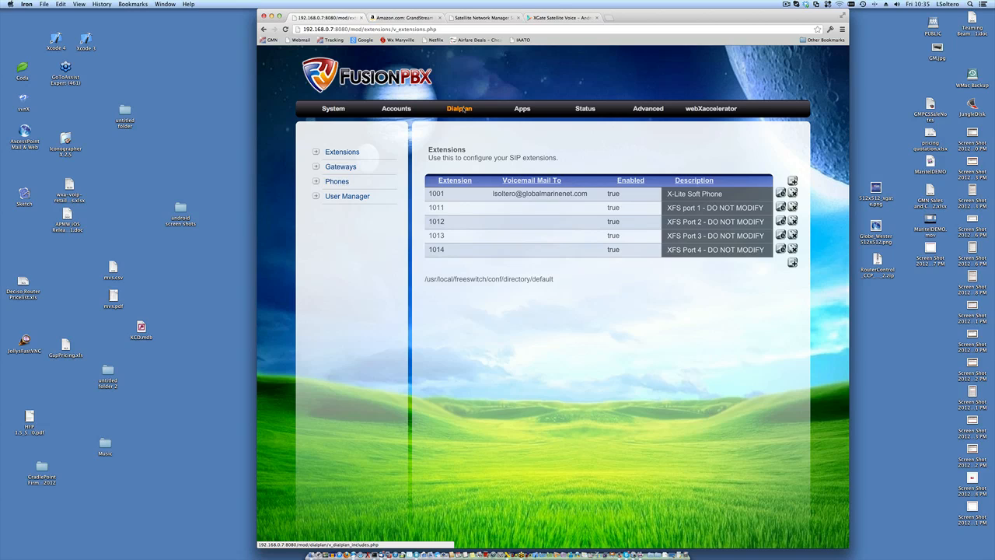
- Go to Dialplan > Inbound Routes to list WelcomeIVR, XFS Hunt Group and XFS Lines 1–4
{"action": "left_click", "coordinate": [462, 110]}
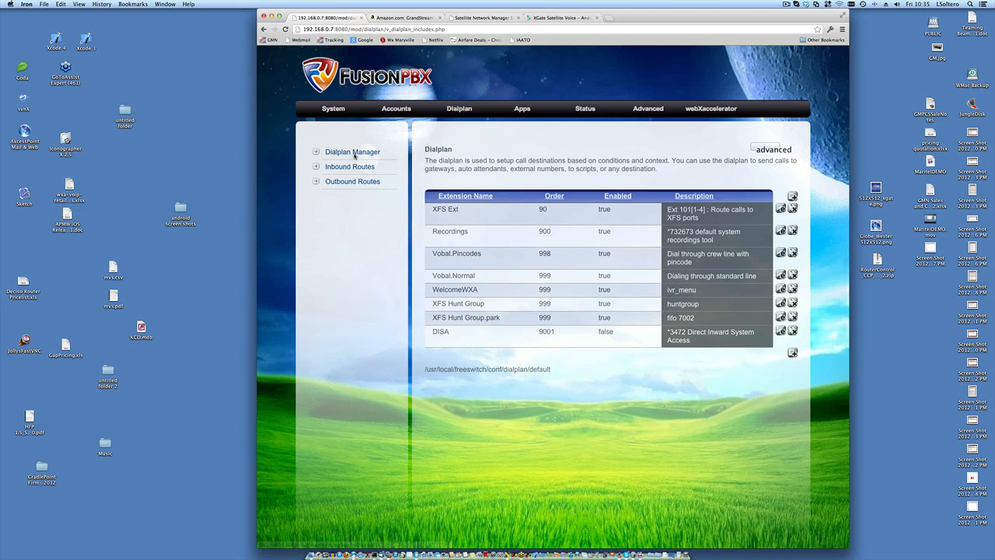
{"action": "left_click", "coordinate": [352, 168]}
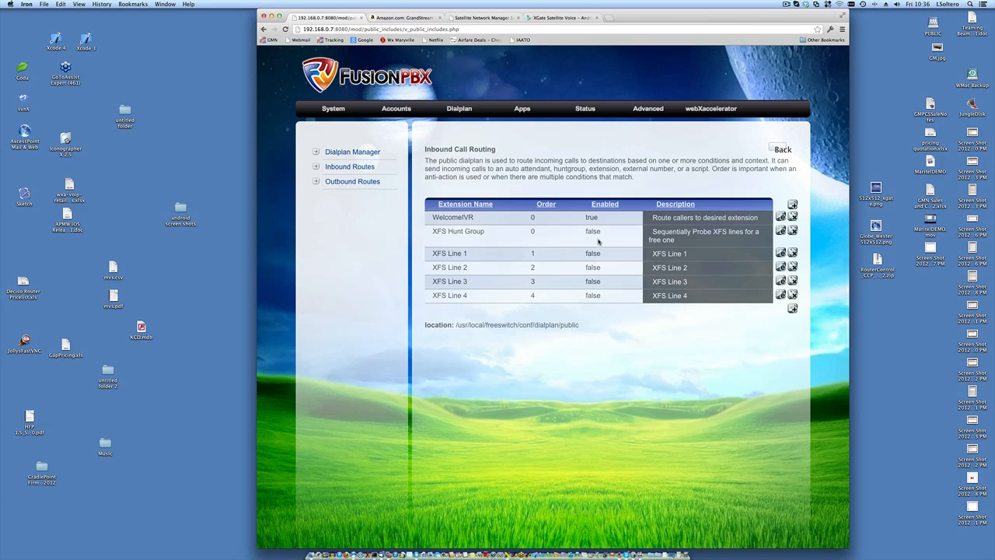
{"action": "double_click", "coordinate": [594, 231]}
{"action": "double_click", "coordinate": [594, 254]}
{"action": "left_click", "coordinate": [614, 320]}
{"action": "double_click", "coordinate": [461, 218]}
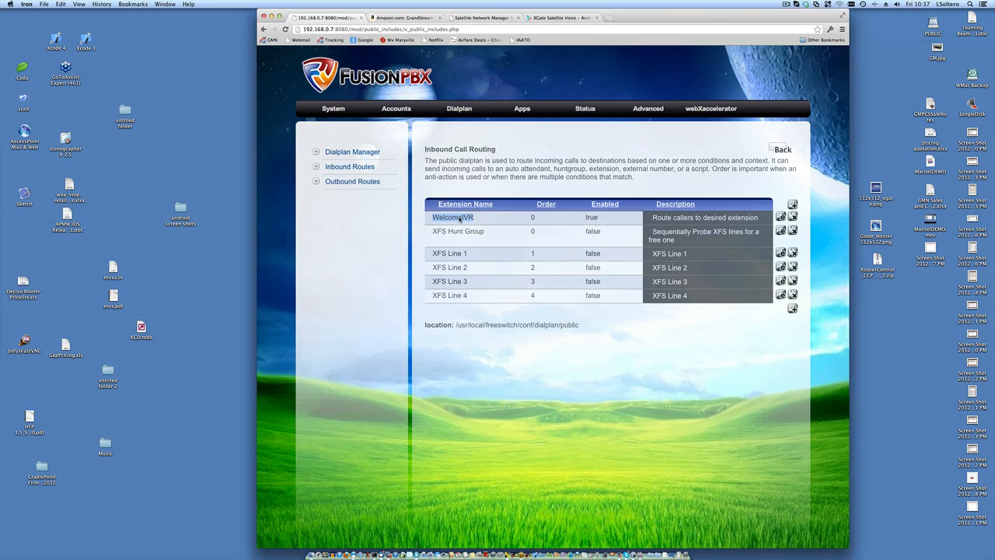
{"action": "double_click", "coordinate": [594, 254]}
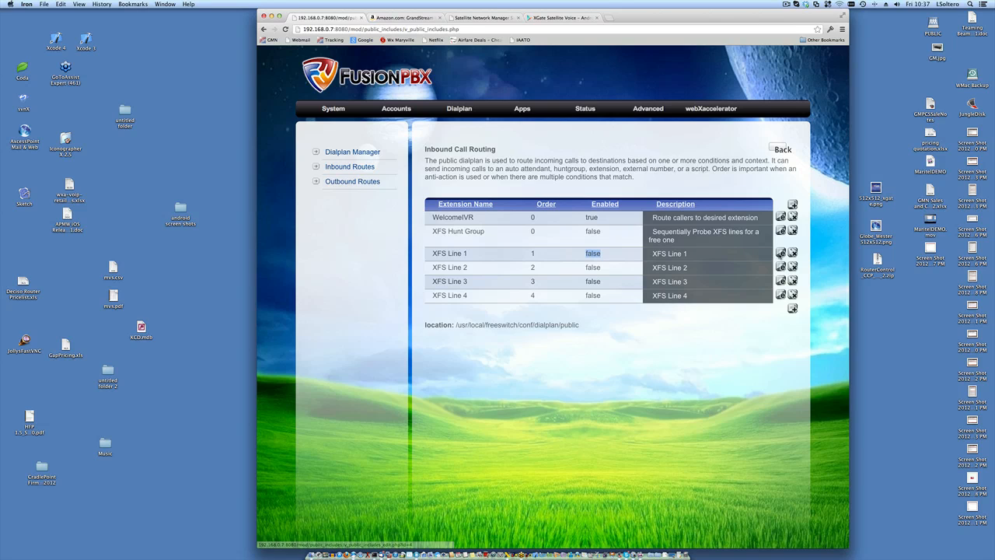
- Open the XFS Line 1 route down to its conditions, then switch to the Amazon tab
{"action": "left_click", "coordinate": [780, 253]}
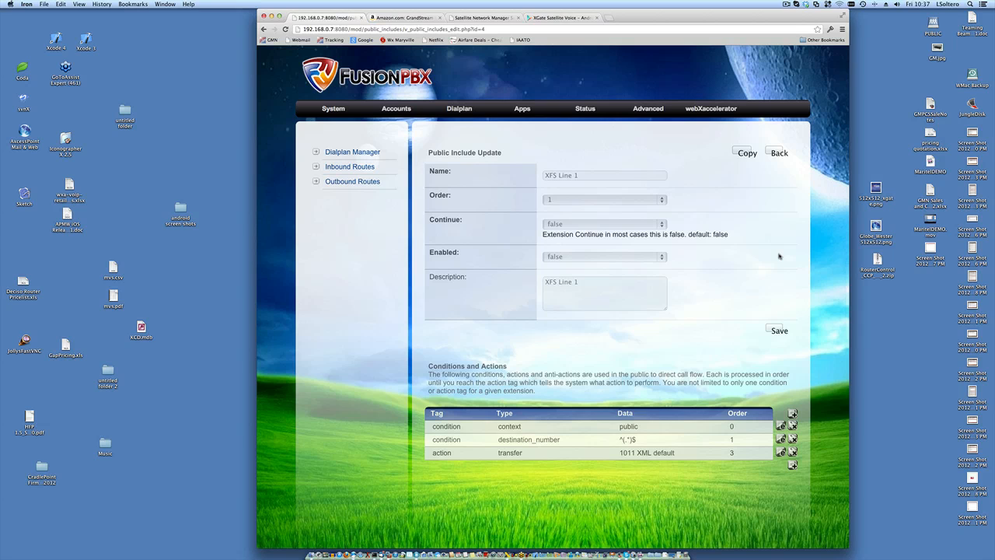
{"action": "scroll", "coordinate": [698, 347], "scroll_direction": "down", "scroll_amount": 3}
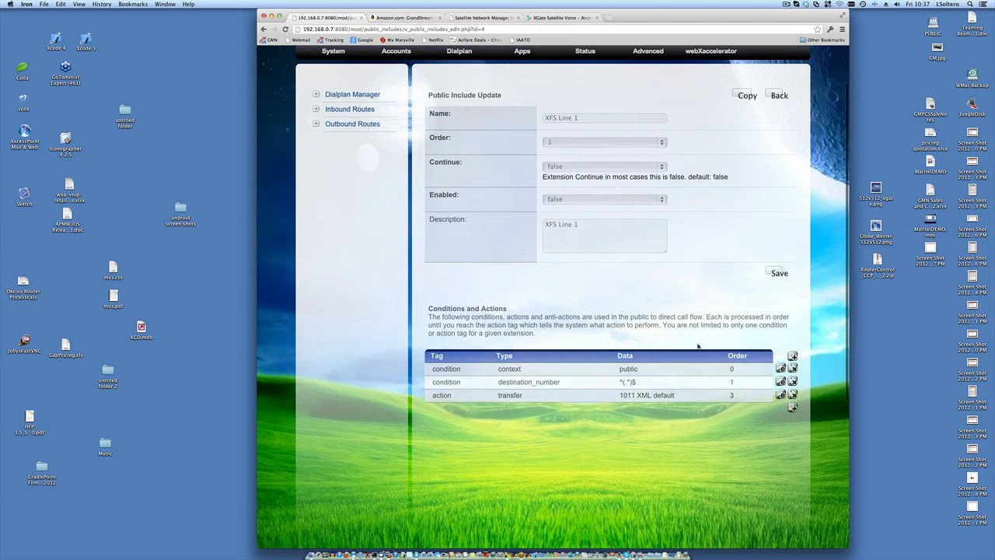
{"action": "scroll", "coordinate": [698, 347], "scroll_direction": "down", "scroll_amount": 1}
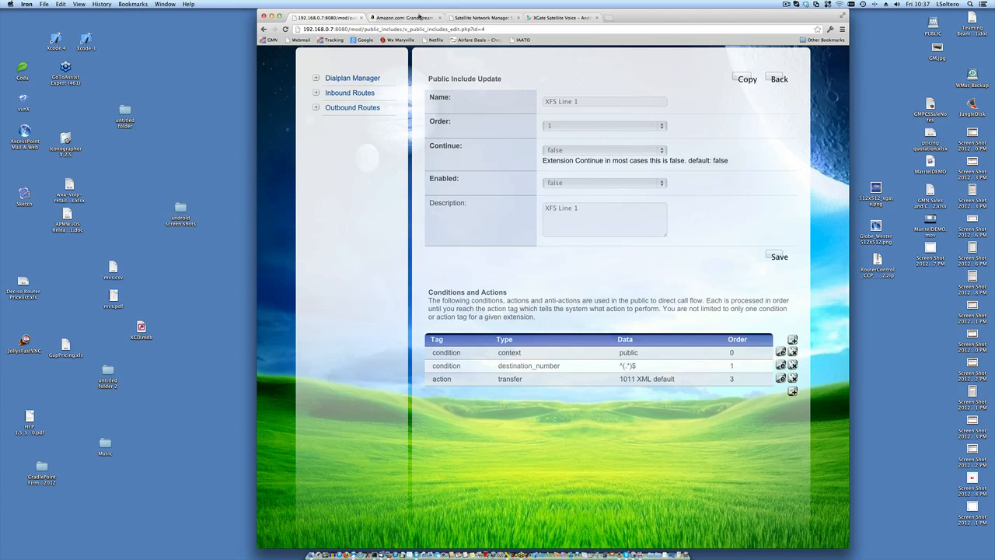
{"action": "left_click", "coordinate": [419, 17]}
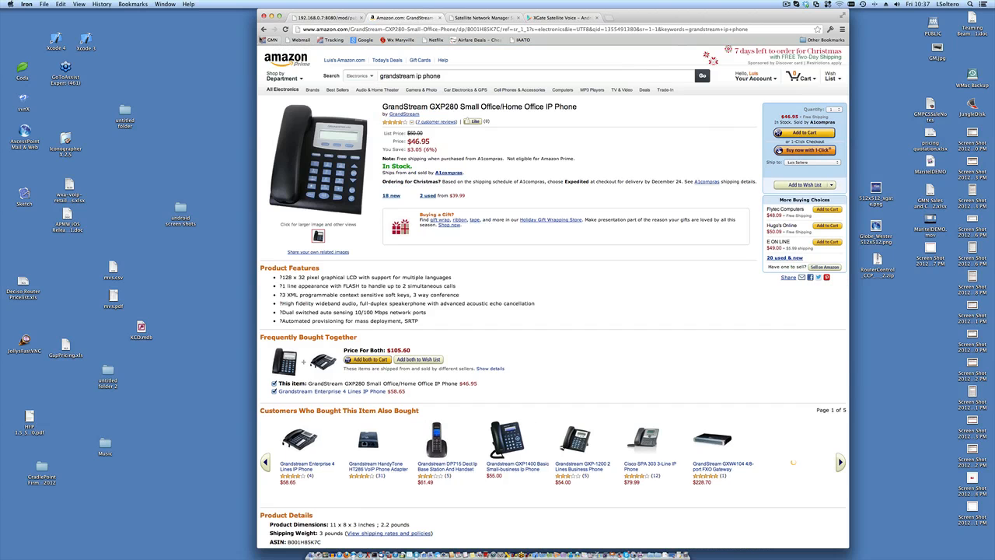
- Step back through Amazon to the cisco pap2t results, then return to the FusionPBX tab
{"action": "left_click", "coordinate": [263, 29]}
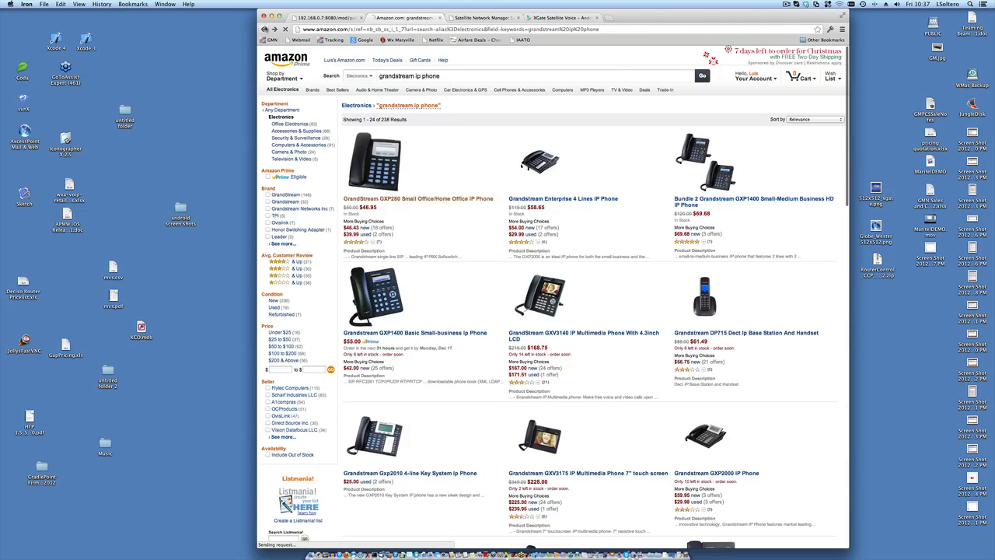
{"action": "left_click", "coordinate": [265, 29]}
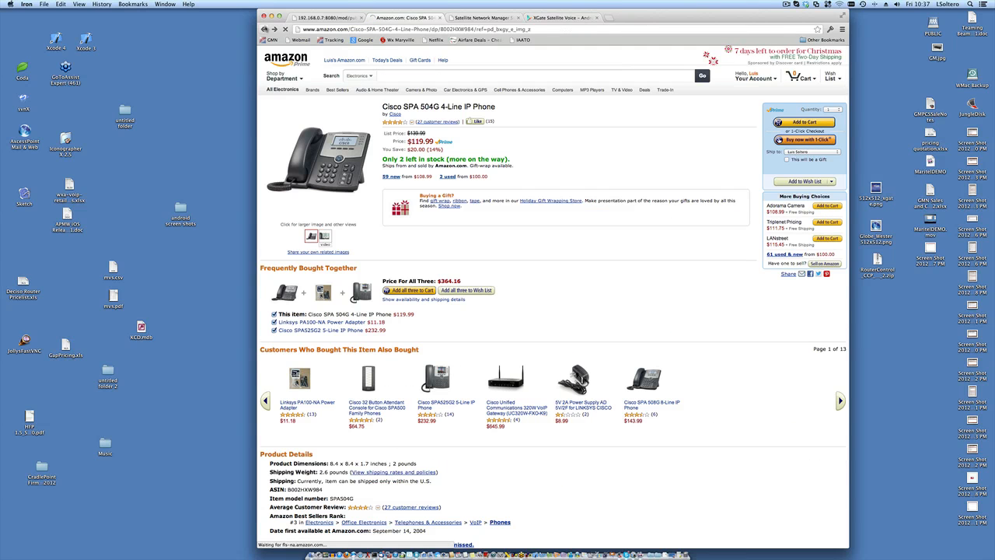
{"action": "left_click", "coordinate": [265, 29]}
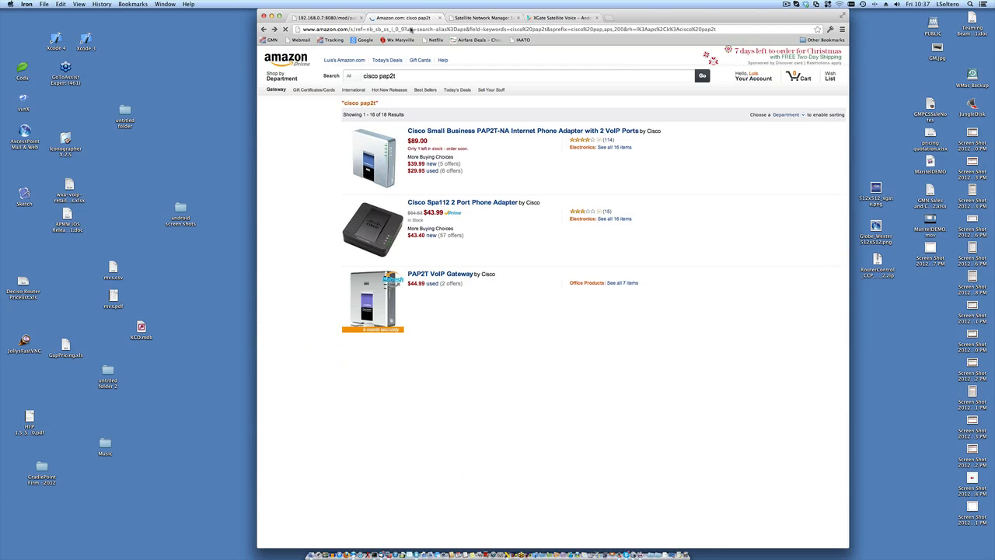
{"action": "left_click", "coordinate": [465, 18]}
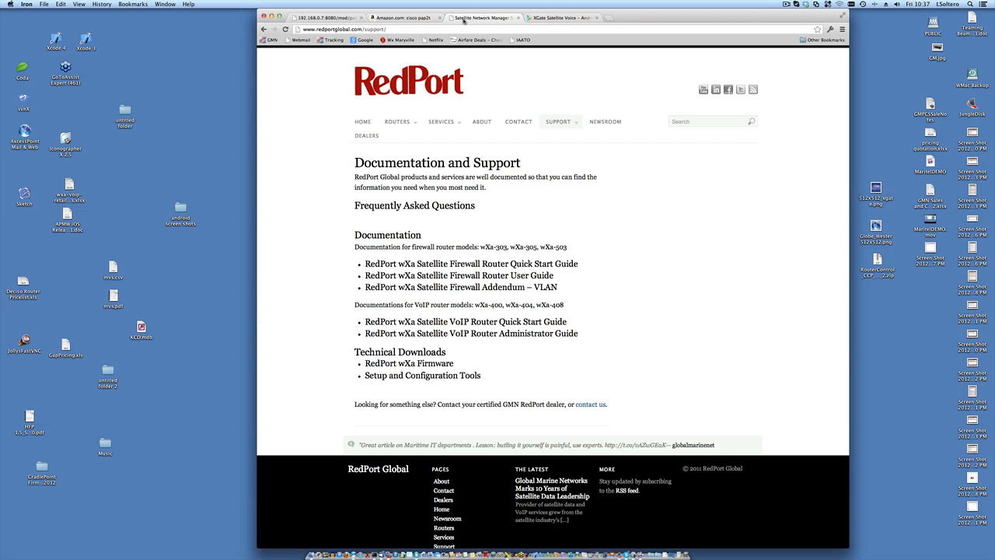
{"action": "left_click", "coordinate": [348, 18]}
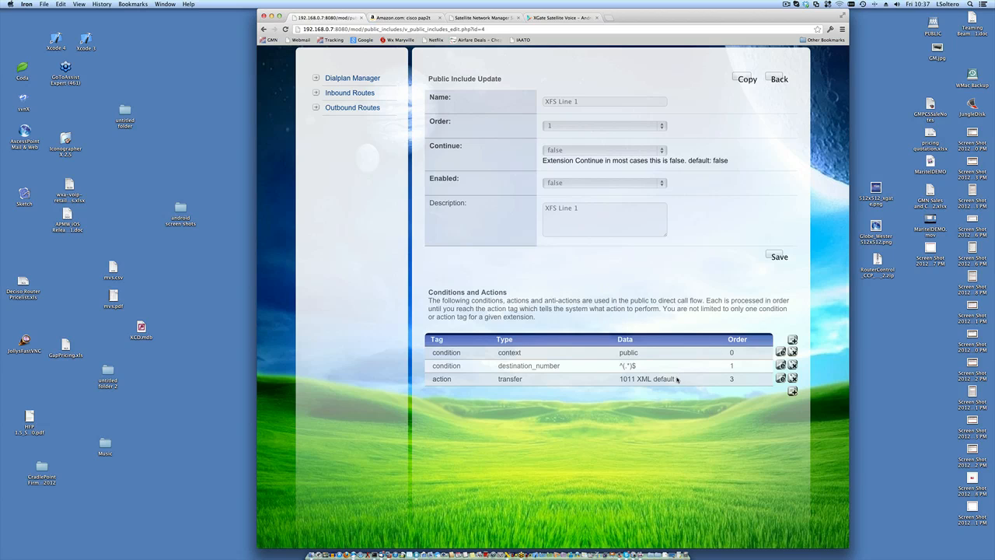
- Return to the Inbound Call Routing list and highlight XFS Line 1's disabled 'false' status
{"action": "scroll", "coordinate": [676, 393], "scroll_direction": "down", "scroll_amount": 1}
{"action": "scroll", "coordinate": [675, 396], "scroll_direction": "down", "scroll_amount": 1}
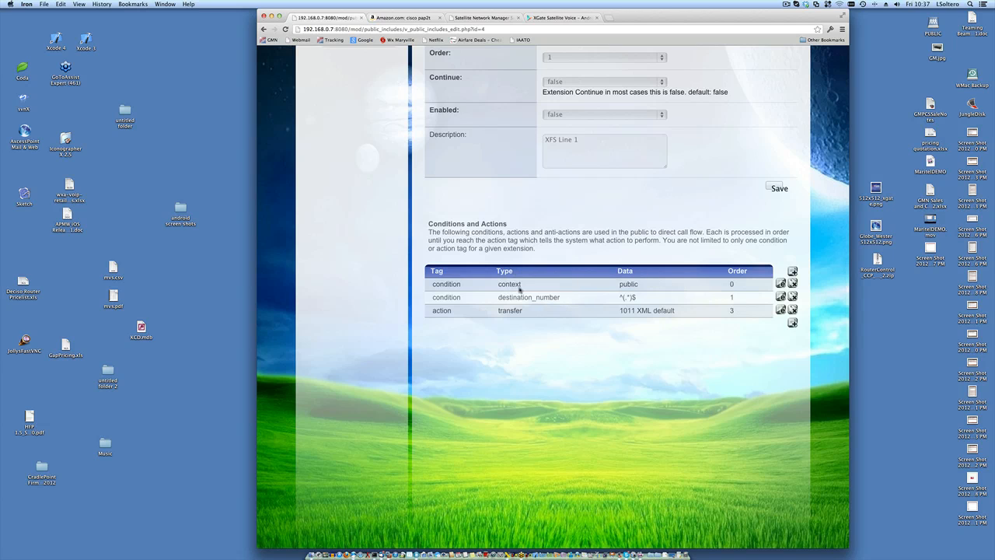
{"action": "scroll", "coordinate": [636, 228], "scroll_direction": "up", "scroll_amount": 5}
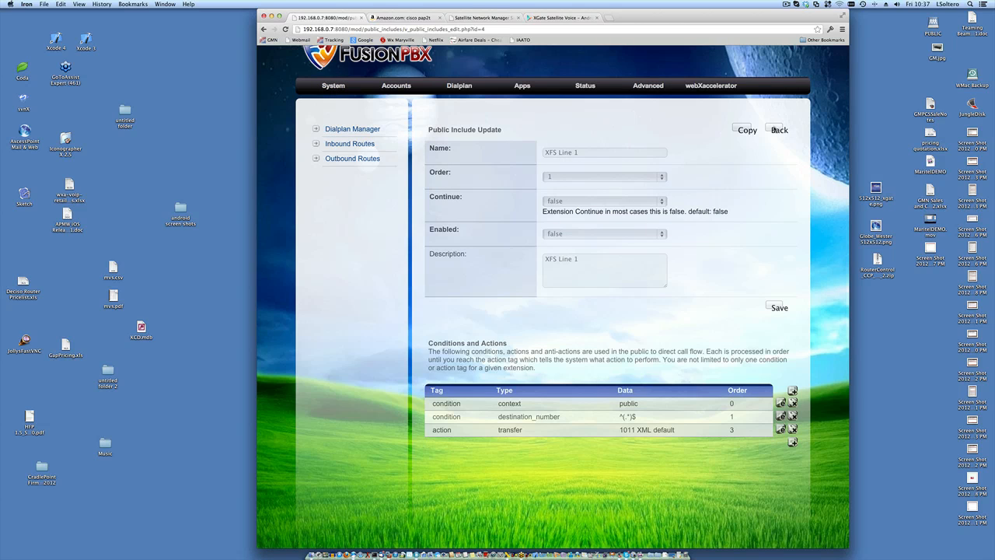
{"action": "left_click", "coordinate": [779, 129]}
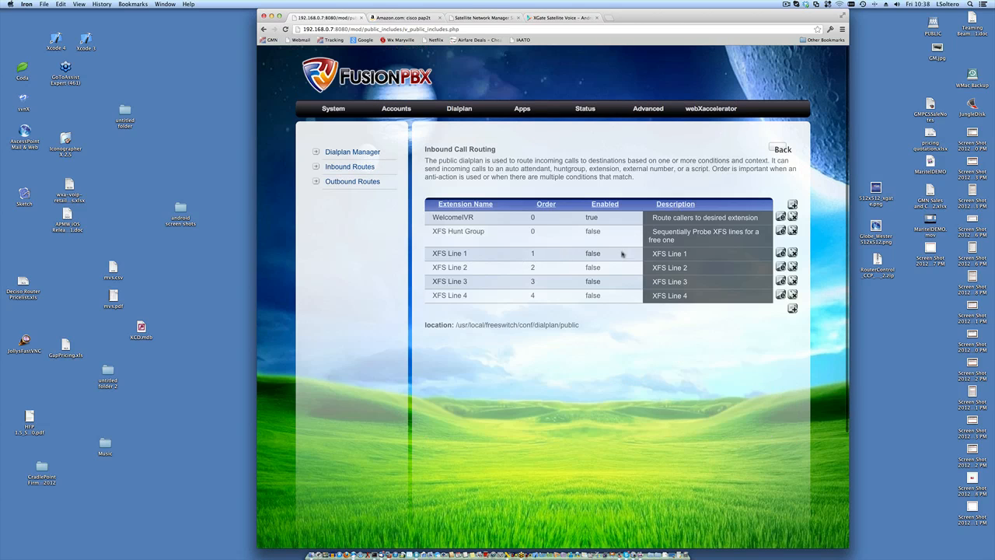
{"action": "double_click", "coordinate": [594, 254]}
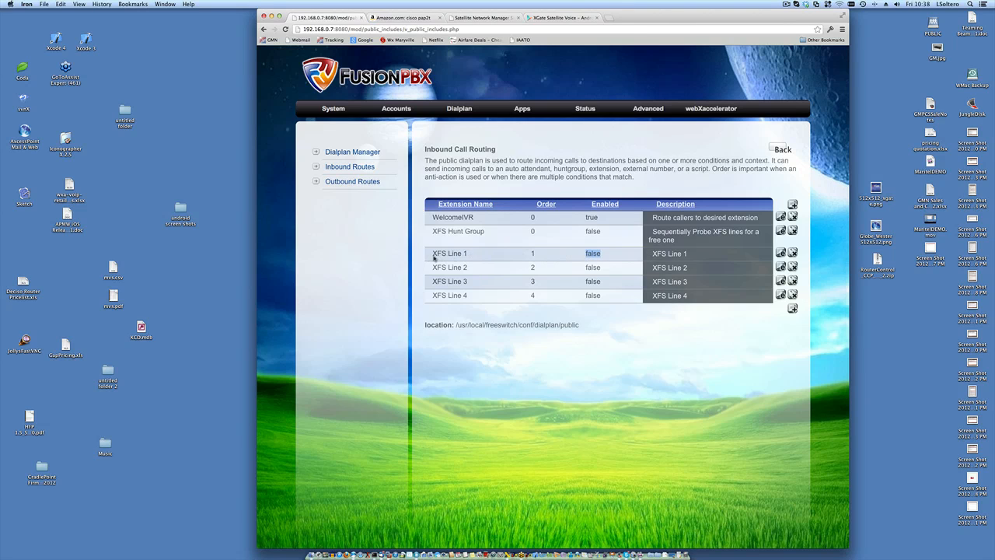
- Open XFS Line 1's route and highlight its ^(.*)$ destination_number pattern
{"action": "left_click", "coordinate": [780, 254]}
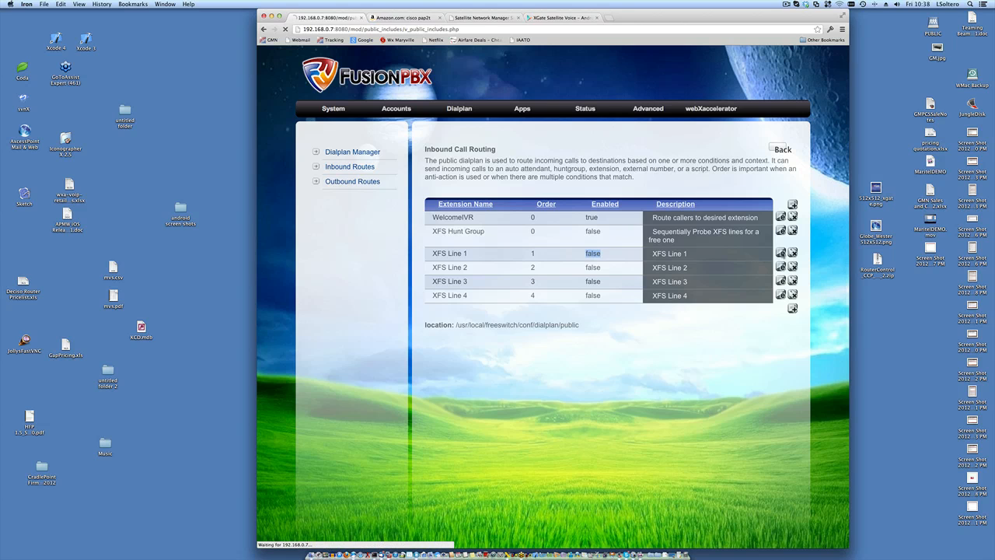
{"action": "scroll", "coordinate": [675, 298], "scroll_direction": "down", "scroll_amount": 3}
{"action": "scroll", "coordinate": [675, 299], "scroll_direction": "down", "scroll_amount": 1}
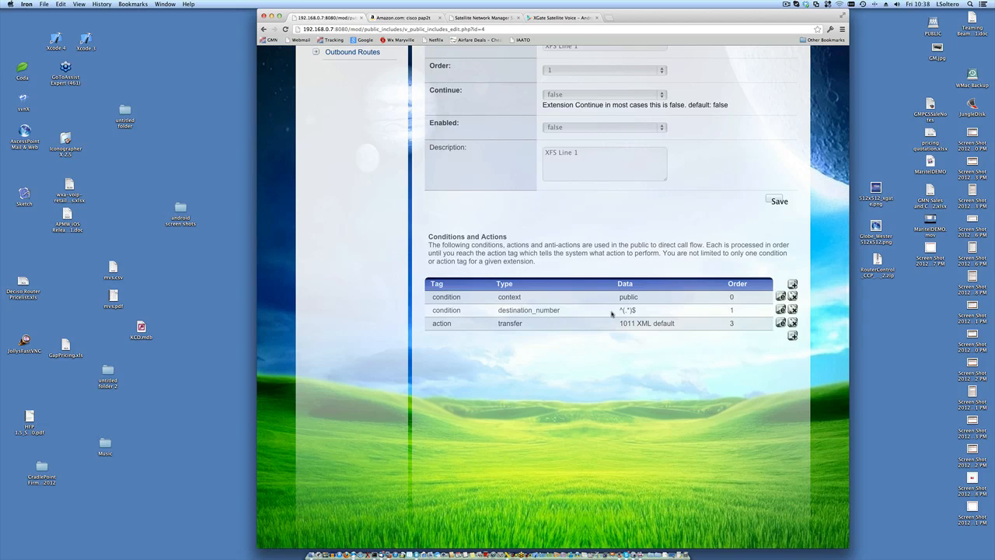
{"action": "left_click_drag", "start_coordinate": [618, 312], "coordinate": [644, 311]}
{"action": "left_click", "coordinate": [638, 312]}
{"action": "left_click_drag", "start_coordinate": [620, 312], "coordinate": [638, 312]}
- Highlight the transfer action to 1011 XML default alongside the ^(.*)$ condition
{"action": "double_click", "coordinate": [511, 325]}
{"action": "left_click_drag", "start_coordinate": [619, 325], "coordinate": [634, 326]}
{"action": "mouse_move", "coordinate": [644, 312]}
{"action": "left_mouse_down"}
{"action": "mouse_move", "coordinate": [609, 311]}
{"action": "mouse_move", "coordinate": [634, 326]}
{"action": "left_mouse_up"}
{"action": "left_click_drag", "start_coordinate": [619, 311], "coordinate": [637, 311]}
{"action": "scroll", "coordinate": [637, 310], "scroll_direction": "up", "scroll_amount": 3}
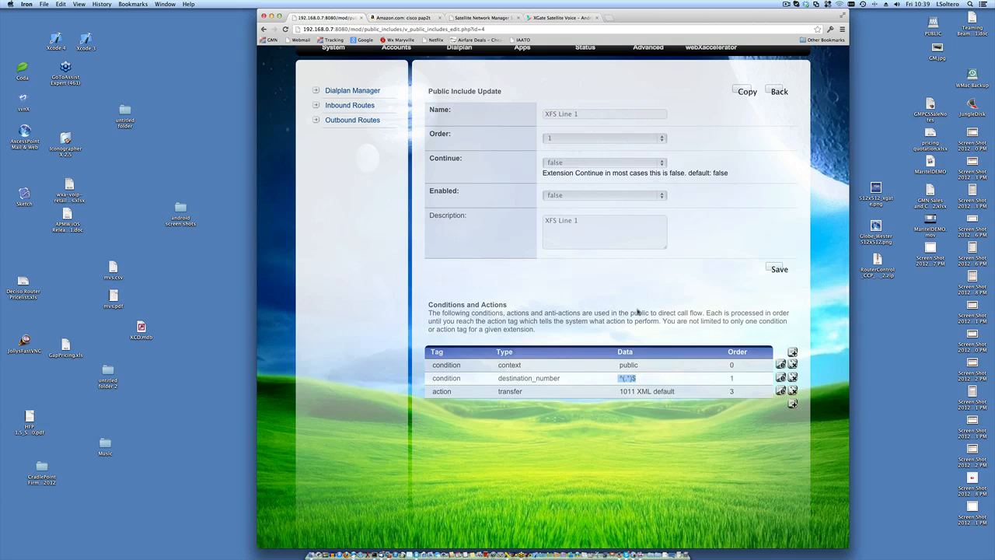
- Check that the XFS Hunt Group route transfers to 7002 XML default, then return to Inbound Routes
{"action": "left_click", "coordinate": [775, 91]}
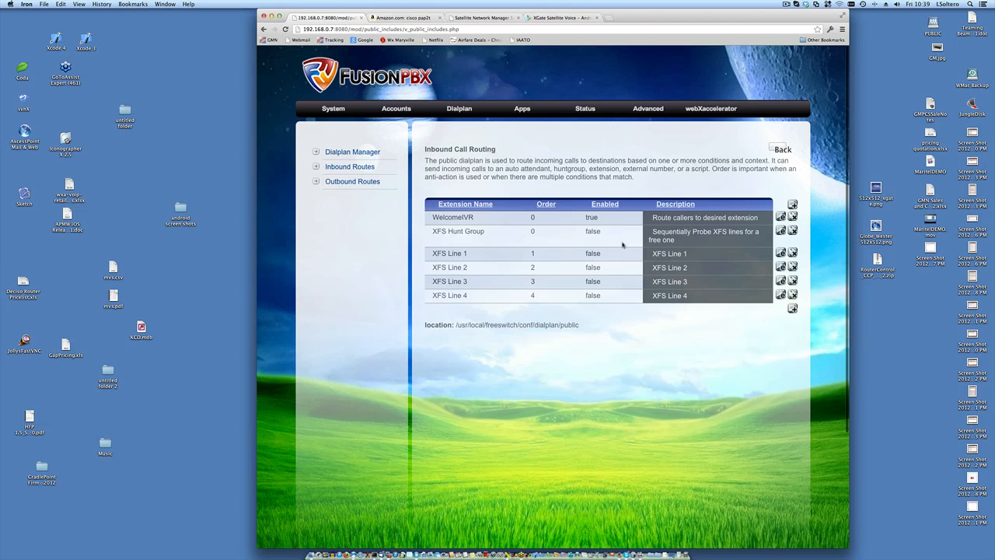
{"action": "left_click", "coordinate": [781, 230]}
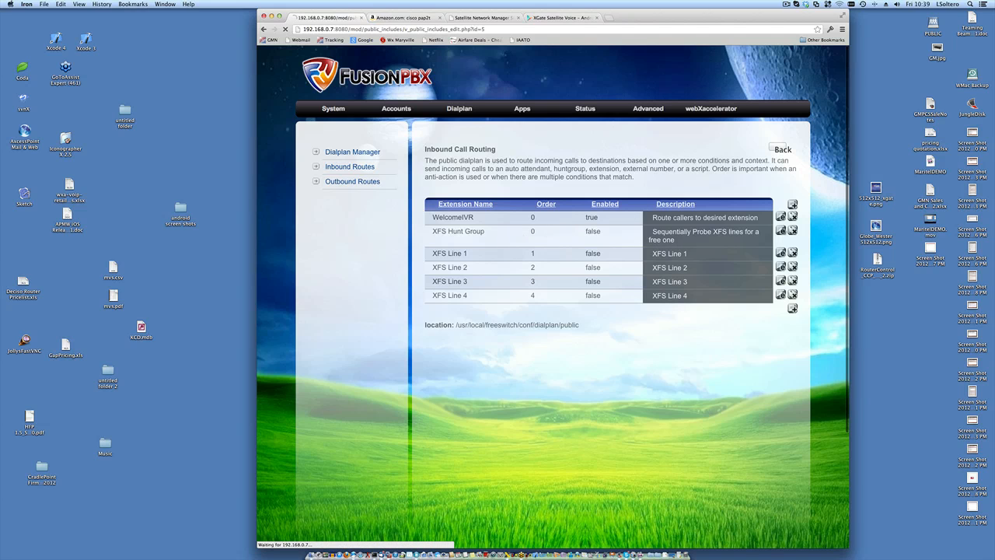
{"action": "scroll", "coordinate": [783, 230], "scroll_direction": "down", "scroll_amount": 1}
{"action": "scroll", "coordinate": [783, 230], "scroll_direction": "down", "scroll_amount": 3}
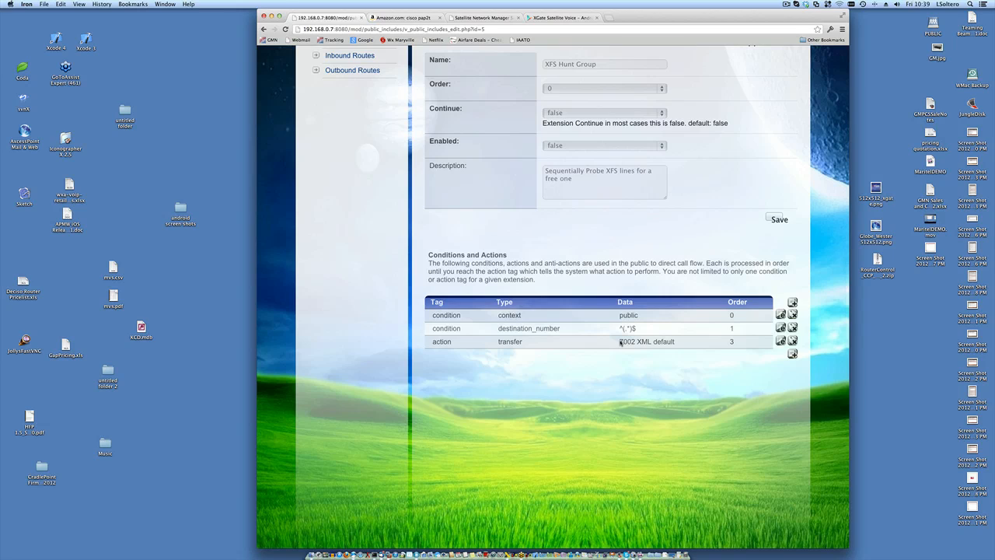
{"action": "left_click_drag", "start_coordinate": [621, 342], "coordinate": [635, 343]}
{"action": "scroll", "coordinate": [635, 343], "scroll_direction": "up", "scroll_amount": 3}
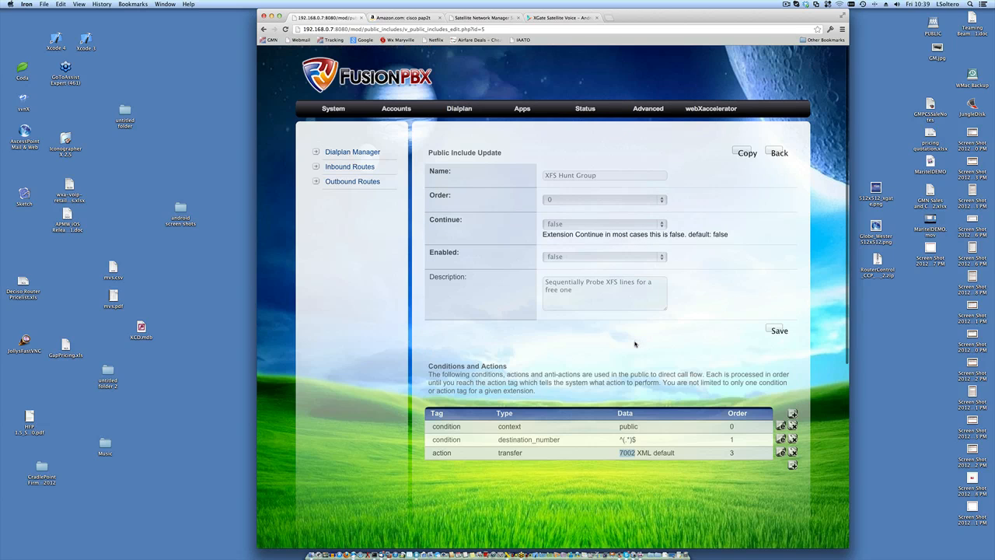
{"action": "left_click", "coordinate": [365, 168]}
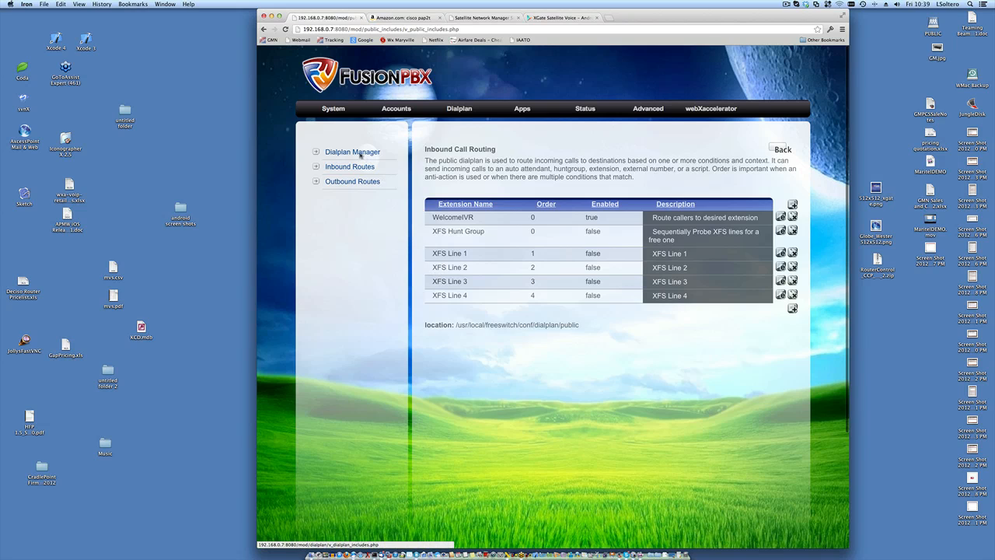
- Browse the Dialplan and Call Detail Records, then open the Hunt Group list showing 7002
{"action": "left_click", "coordinate": [459, 109]}
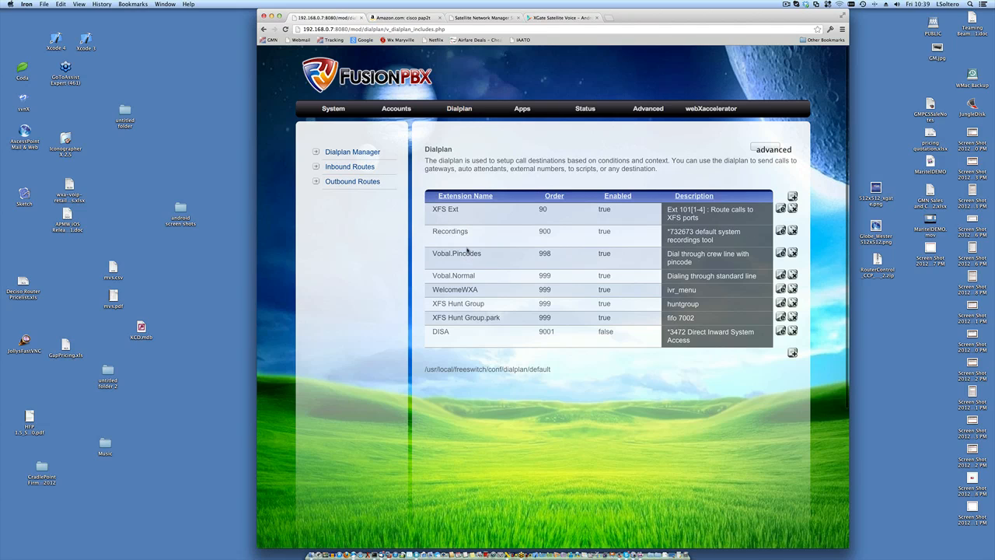
{"action": "left_click", "coordinate": [531, 110]}
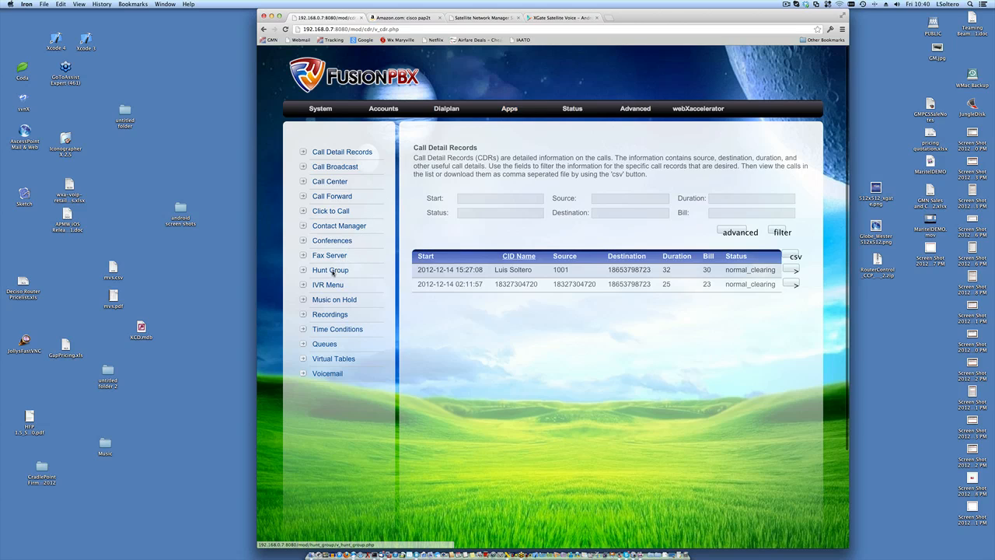
{"action": "left_click", "coordinate": [332, 272]}
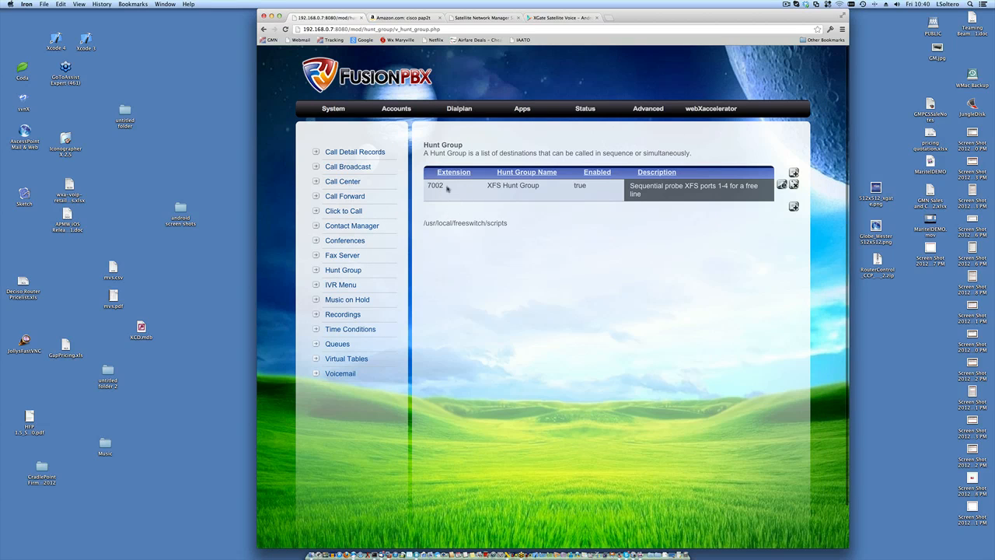
- Review hunt group 7002: sequential 1011–1014 destinations, 30-second timeout, voicemail fallback to 1014
{"action": "left_click", "coordinate": [783, 187]}
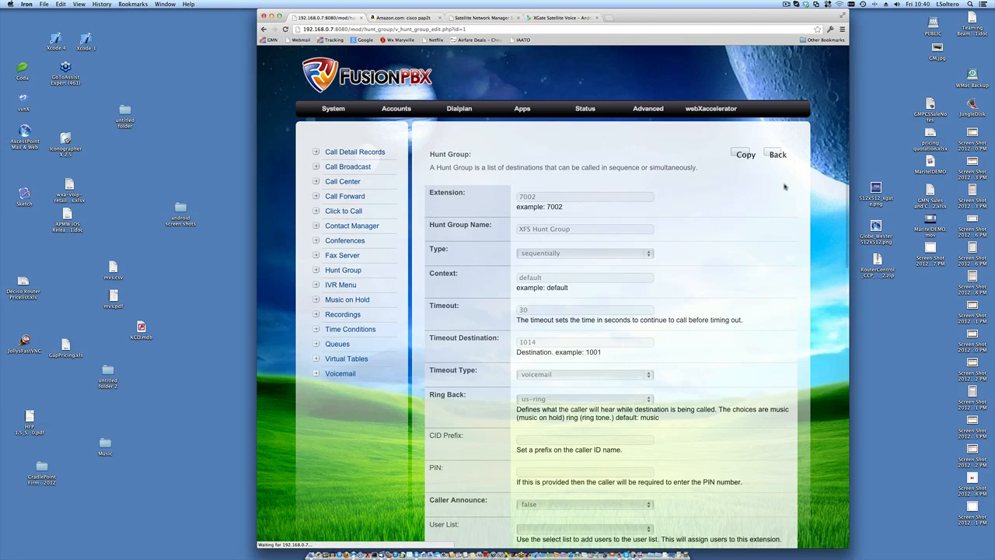
{"action": "scroll", "coordinate": [723, 228], "scroll_direction": "down", "scroll_amount": 5}
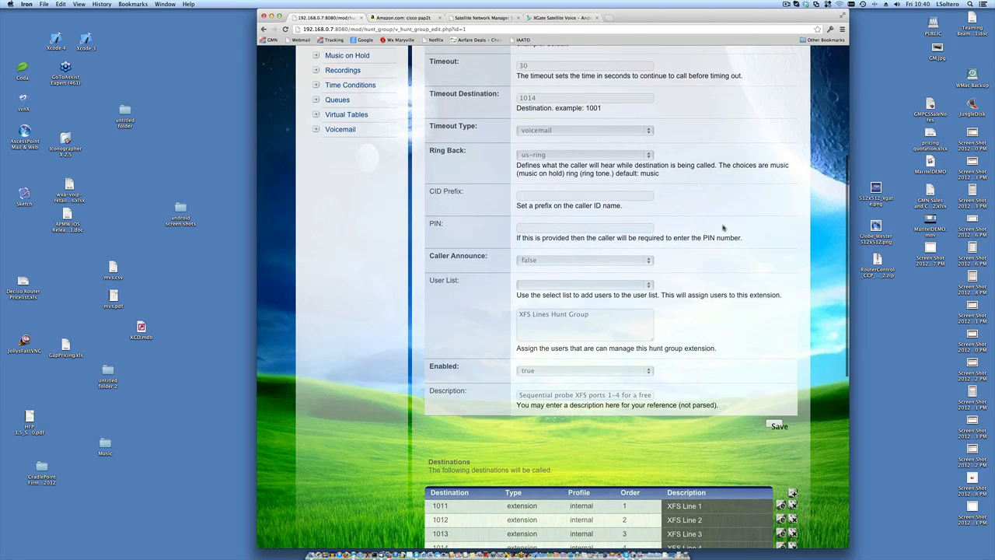
{"action": "scroll", "coordinate": [723, 228], "scroll_direction": "down", "scroll_amount": 4}
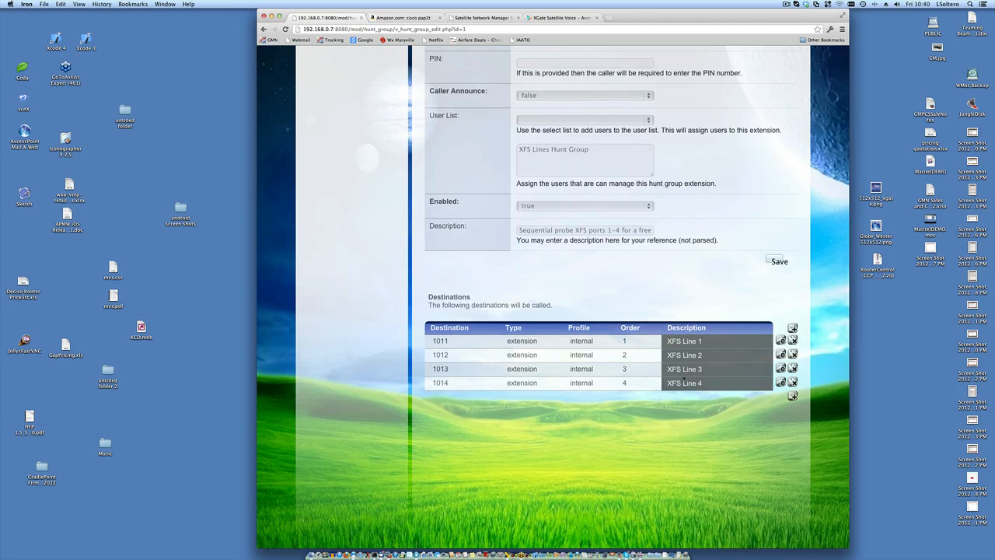
{"action": "scroll", "coordinate": [683, 379], "scroll_direction": "up", "scroll_amount": 15}
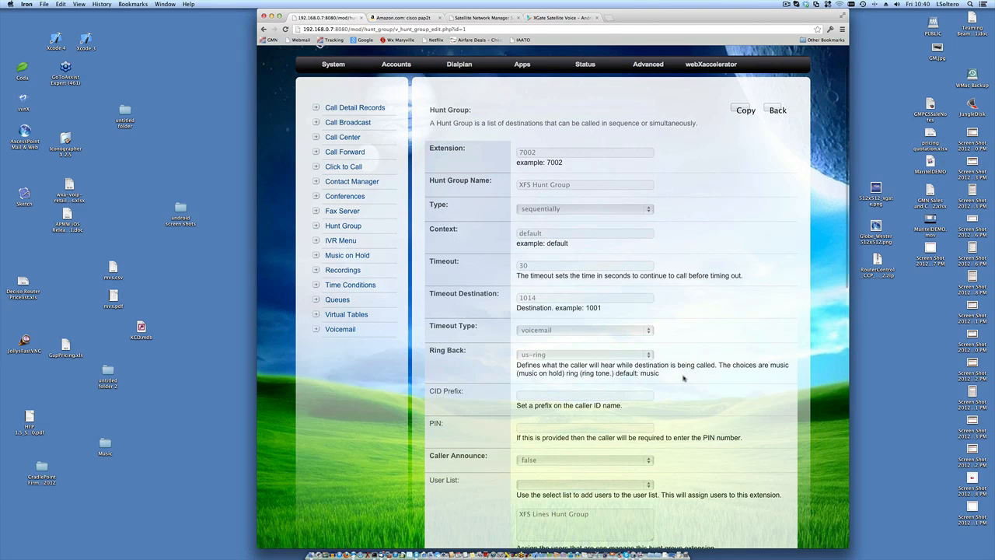
{"action": "scroll", "coordinate": [684, 379], "scroll_direction": "up", "scroll_amount": 3}
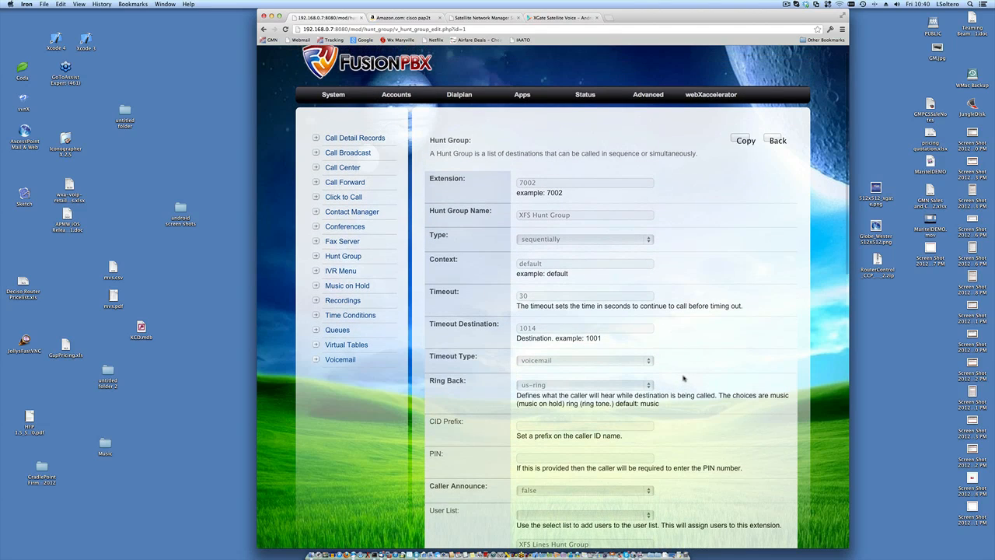
{"action": "left_click", "coordinate": [470, 97]}
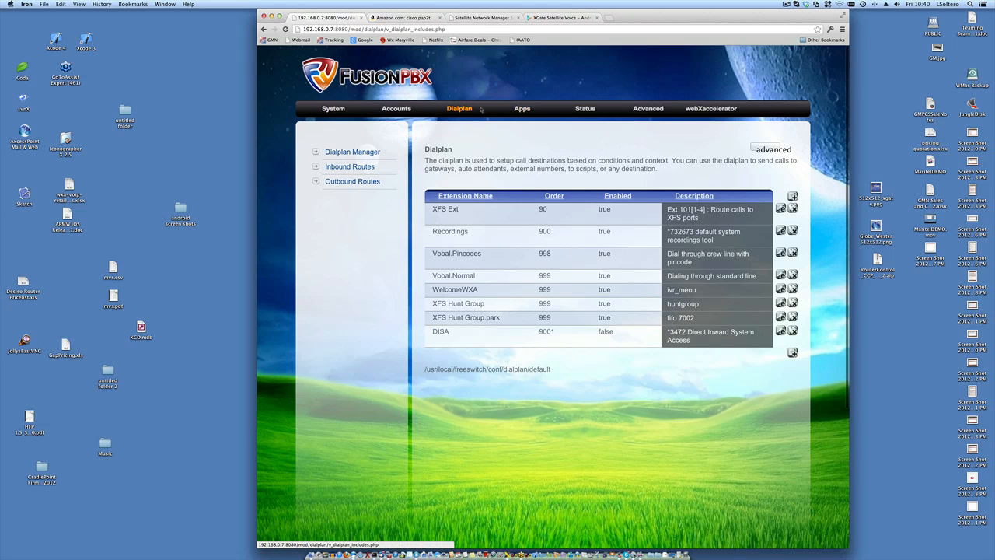
{"action": "left_click", "coordinate": [356, 166]}
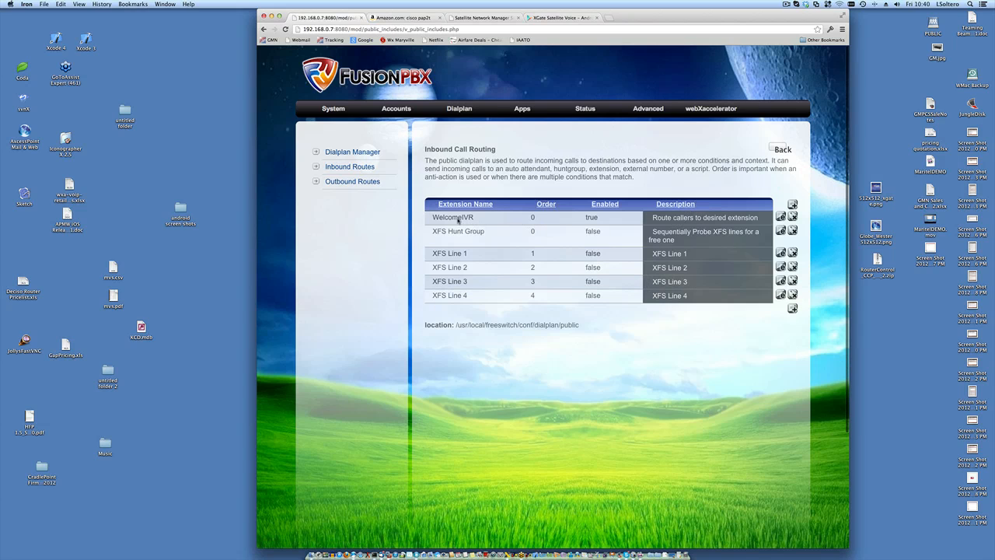
{"action": "double_click", "coordinate": [458, 218]}
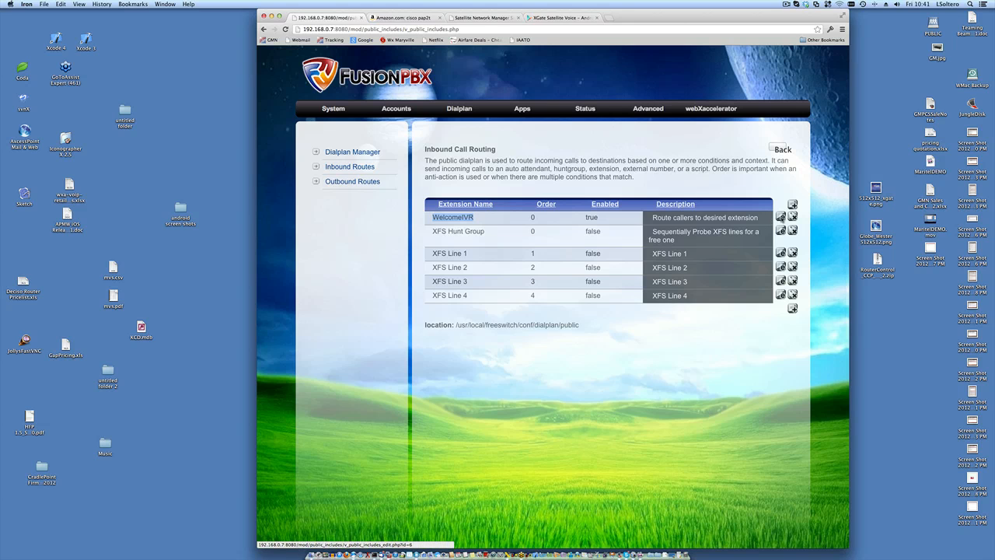
{"action": "left_click", "coordinate": [780, 217]}
{"action": "scroll", "coordinate": [716, 311], "scroll_direction": "down", "scroll_amount": 2}
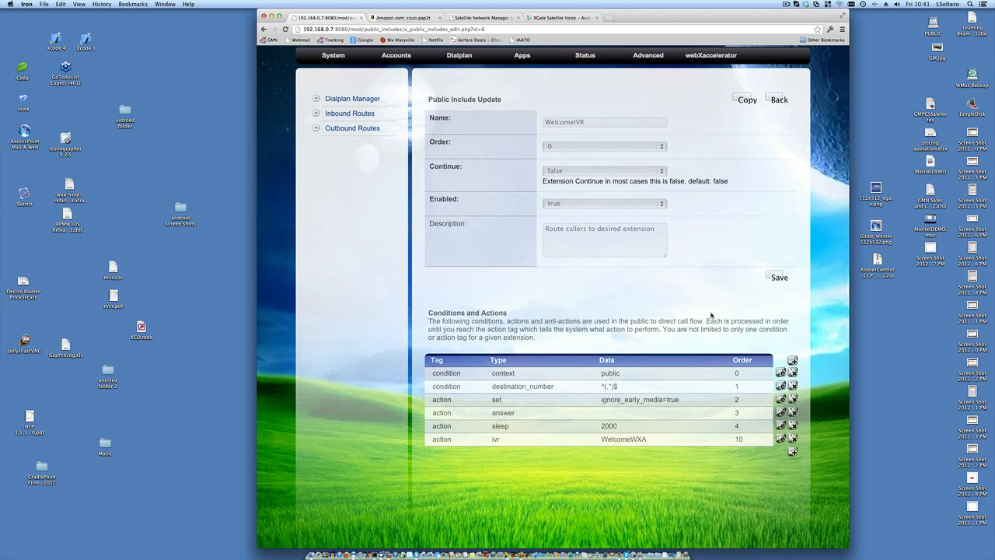
{"action": "scroll", "coordinate": [708, 314], "scroll_direction": "up", "scroll_amount": 1}
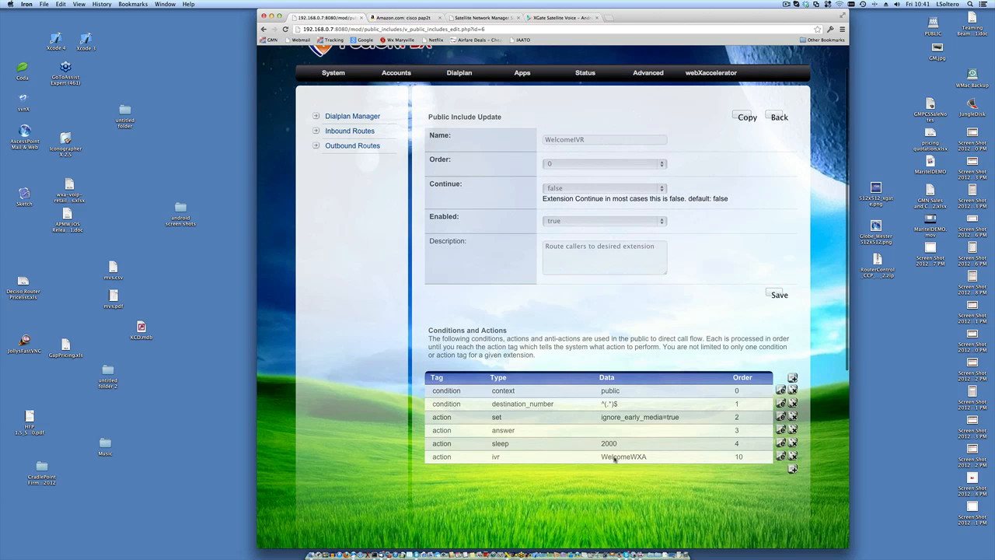
{"action": "scroll", "coordinate": [672, 437], "scroll_direction": "up", "scroll_amount": 2}
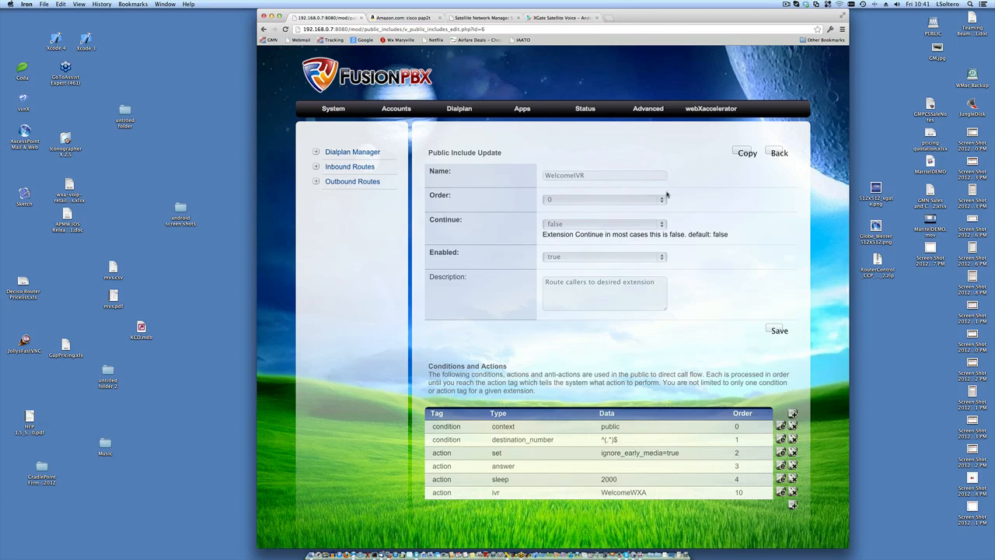
{"action": "left_click", "coordinate": [465, 114]}
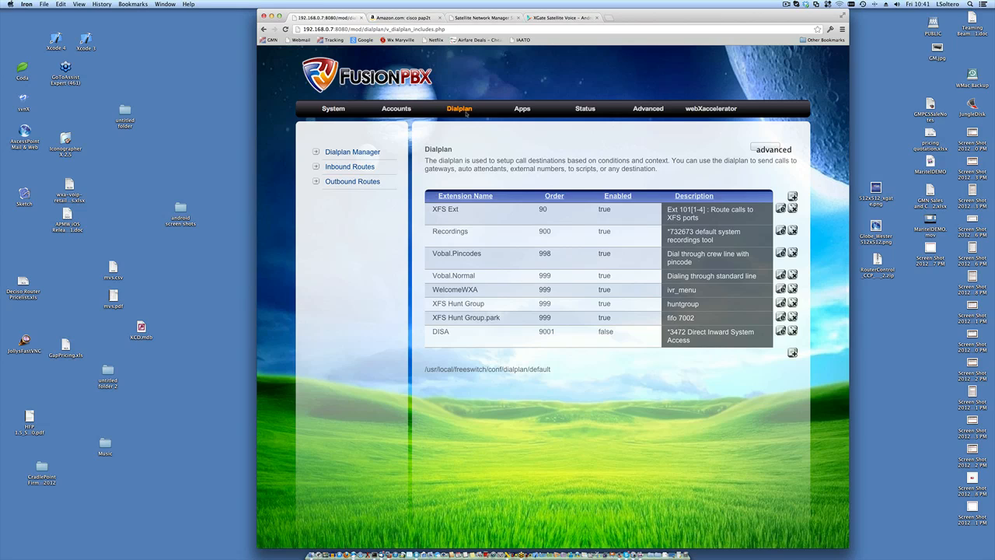
- Go to Apps > Recordings to view the empty recordings list and upload option
{"action": "left_click", "coordinate": [523, 111]}
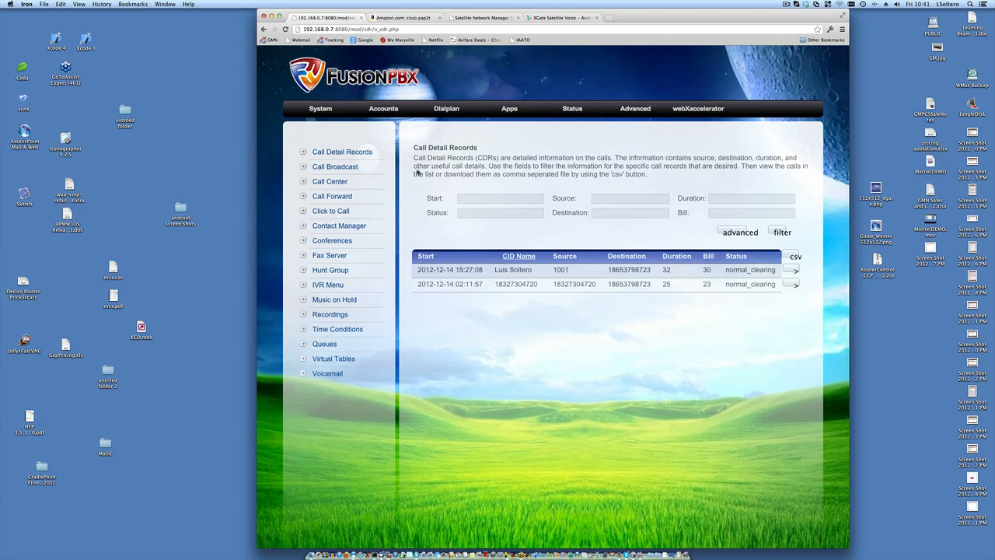
{"action": "left_click", "coordinate": [333, 314]}
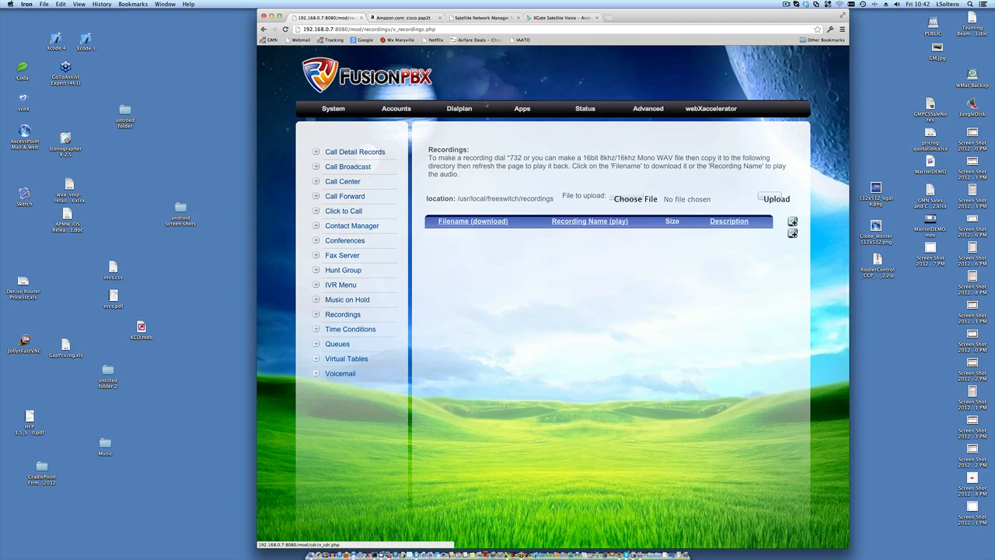
- In the dialplan list, check the Recordings entry's order value 900 and its feature dial code
{"action": "left_click", "coordinate": [461, 109]}
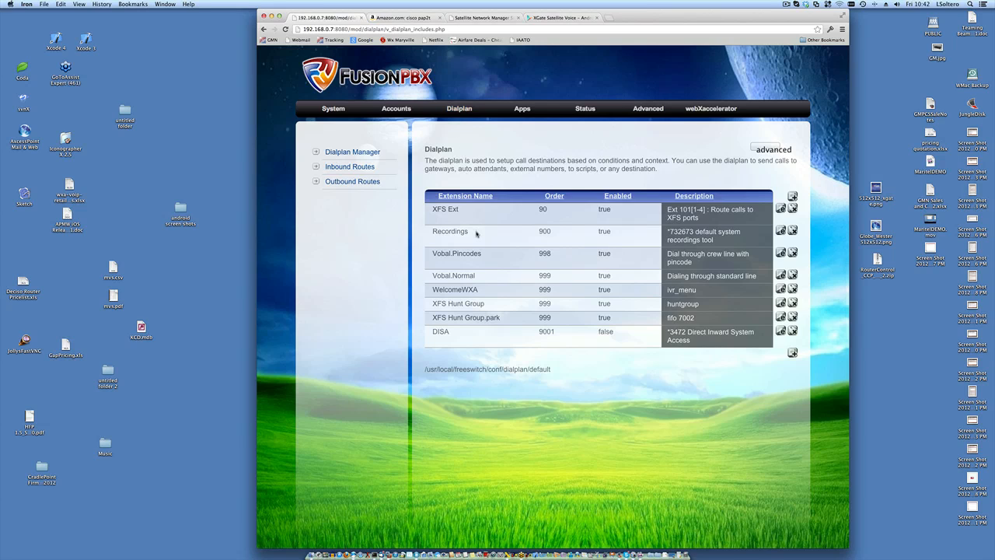
{"action": "double_click", "coordinate": [545, 231]}
{"action": "left_click_drag", "start_coordinate": [667, 232], "coordinate": [692, 232]}
{"action": "left_click", "coordinate": [521, 111]}
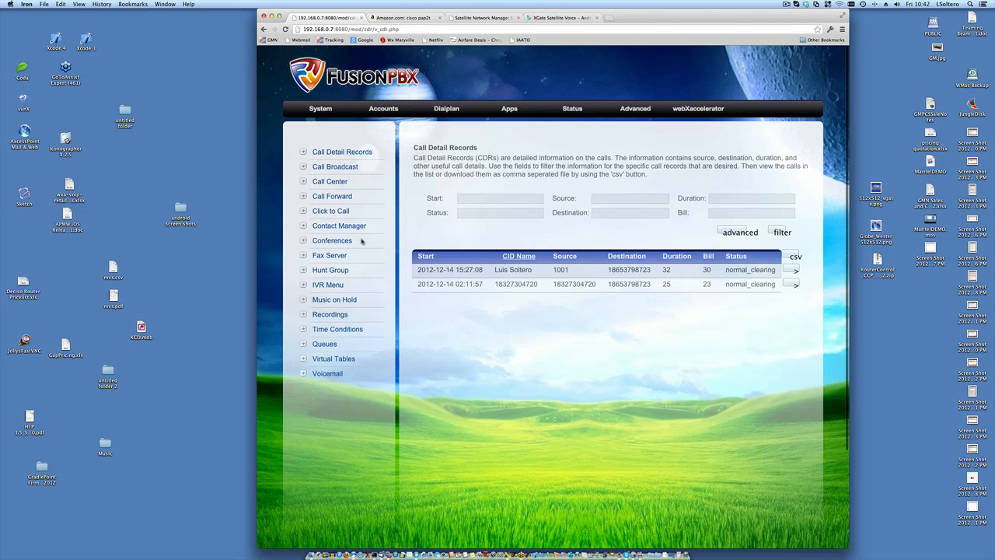
{"action": "left_click", "coordinate": [328, 315]}
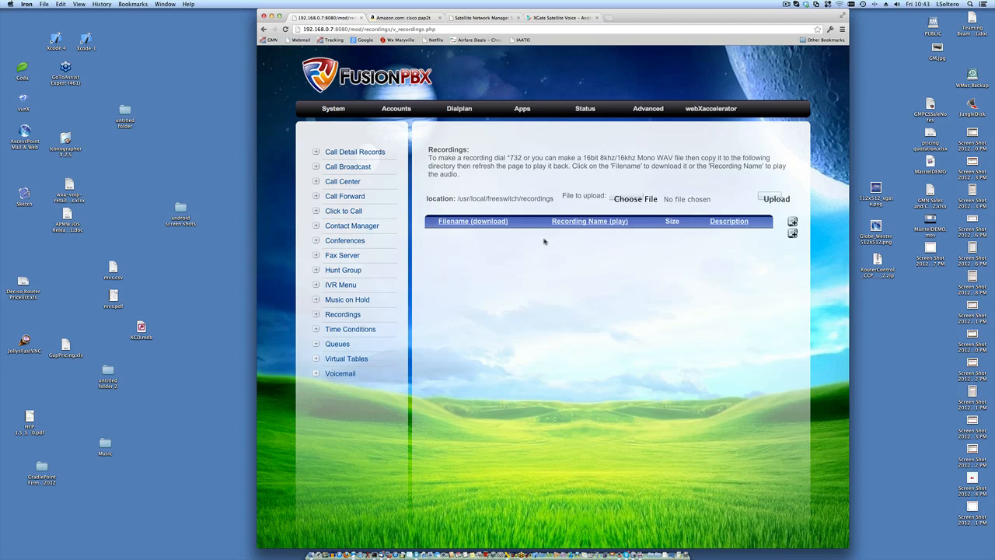
{"action": "left_click", "coordinate": [522, 110]}
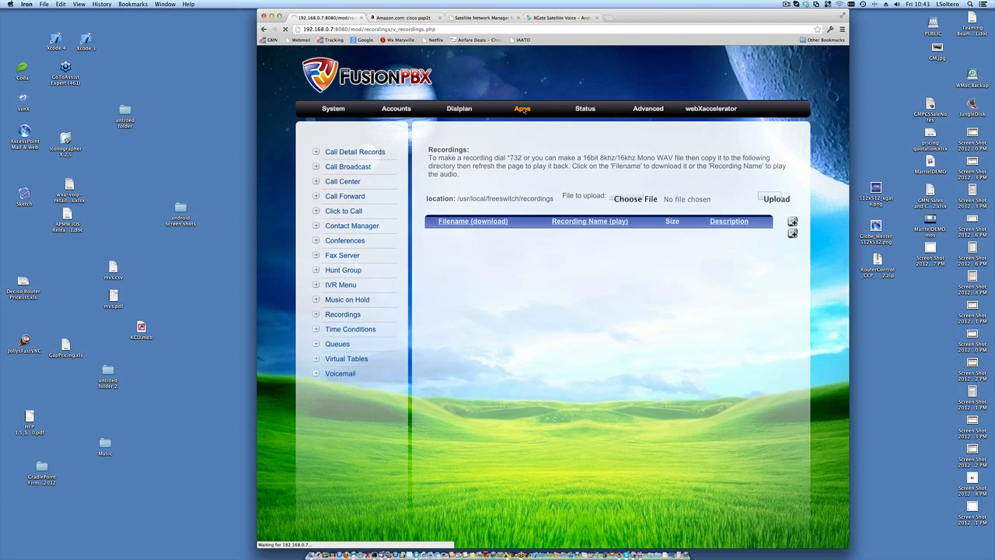
- Open the WelcomeWXA IVR menu and browse the Greet Long sound options without changing them
{"action": "left_click", "coordinate": [329, 286]}
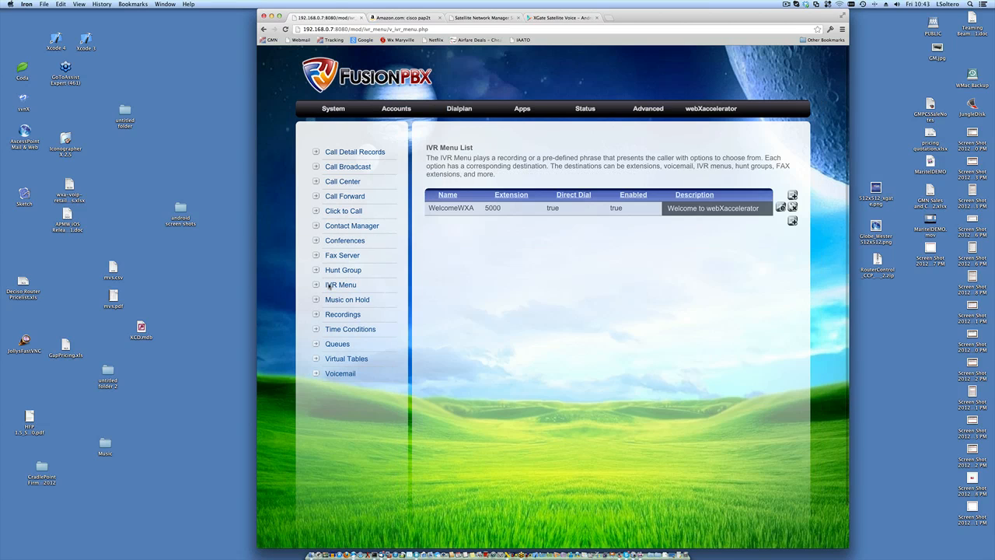
{"action": "double_click", "coordinate": [455, 207]}
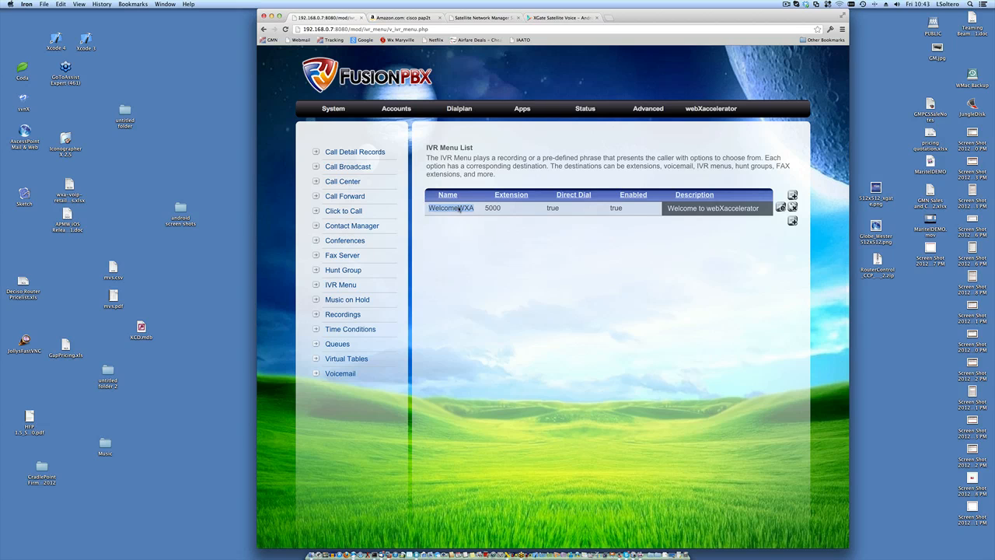
{"action": "left_click", "coordinate": [784, 208]}
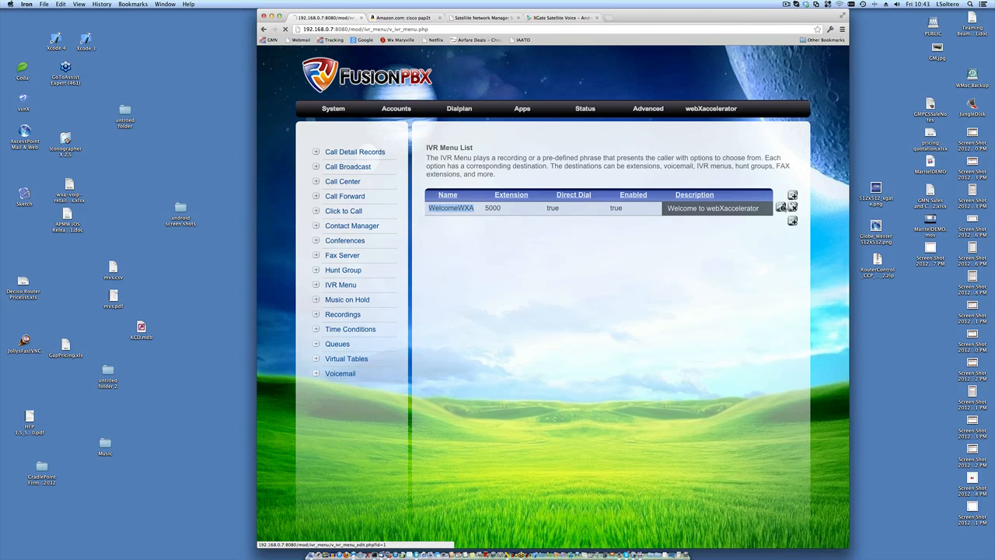
{"action": "scroll", "coordinate": [784, 207], "scroll_direction": "down", "scroll_amount": 3}
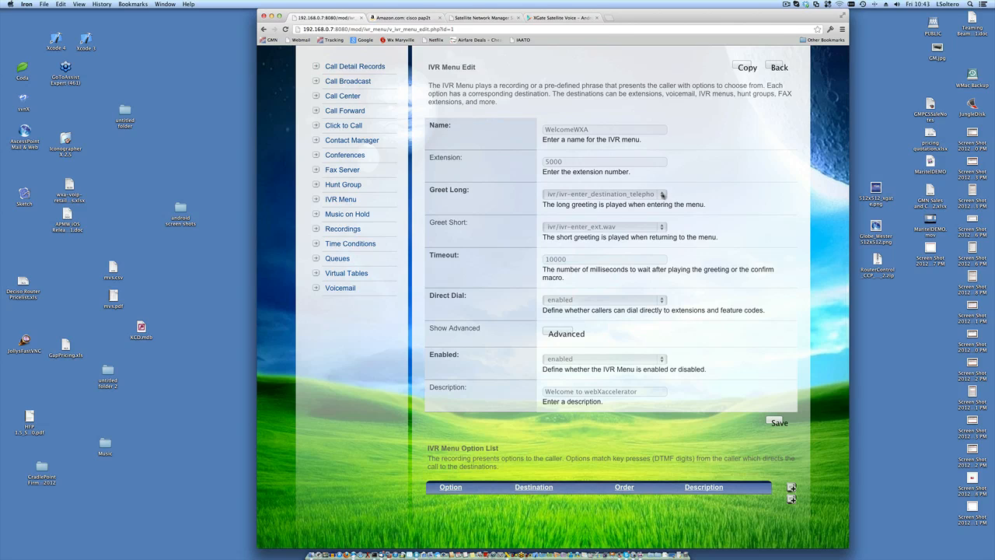
{"action": "left_click", "coordinate": [662, 195]}
{"action": "scroll", "coordinate": [664, 196], "scroll_direction": "up", "scroll_amount": 15}
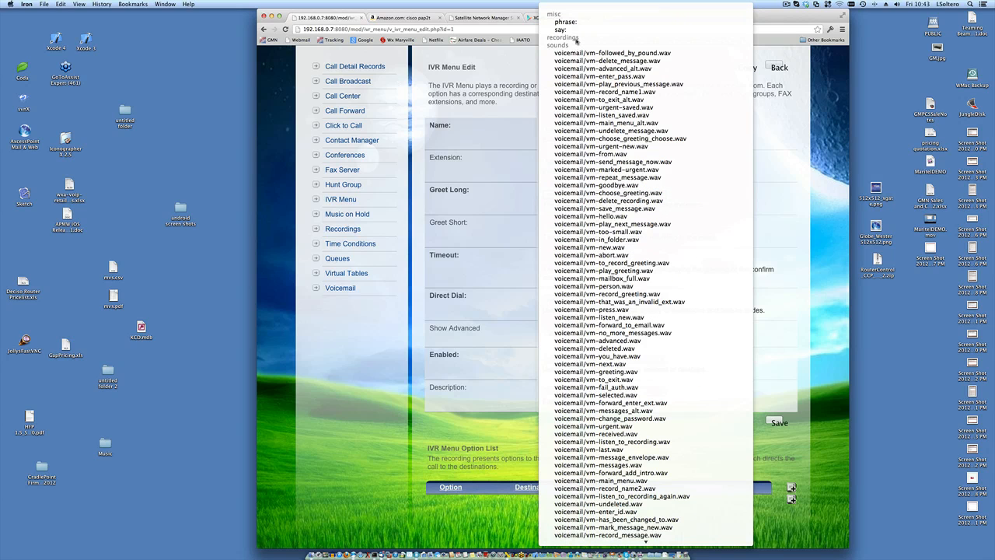
{"action": "left_click", "coordinate": [499, 115]}
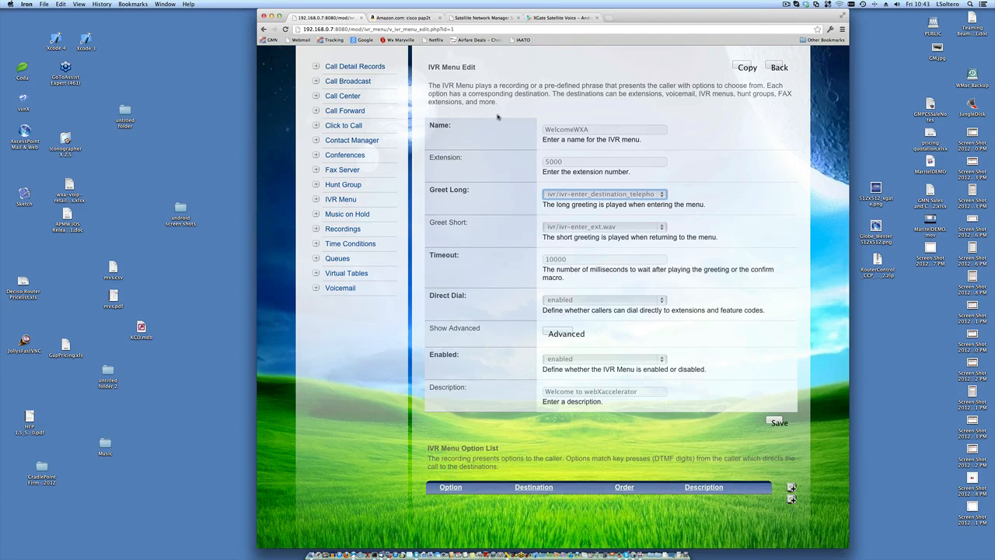
- Review WelcomeWXA's advanced settings, then return unsaved to the IVR menu list showing extension 5000
{"action": "left_click", "coordinate": [555, 335]}
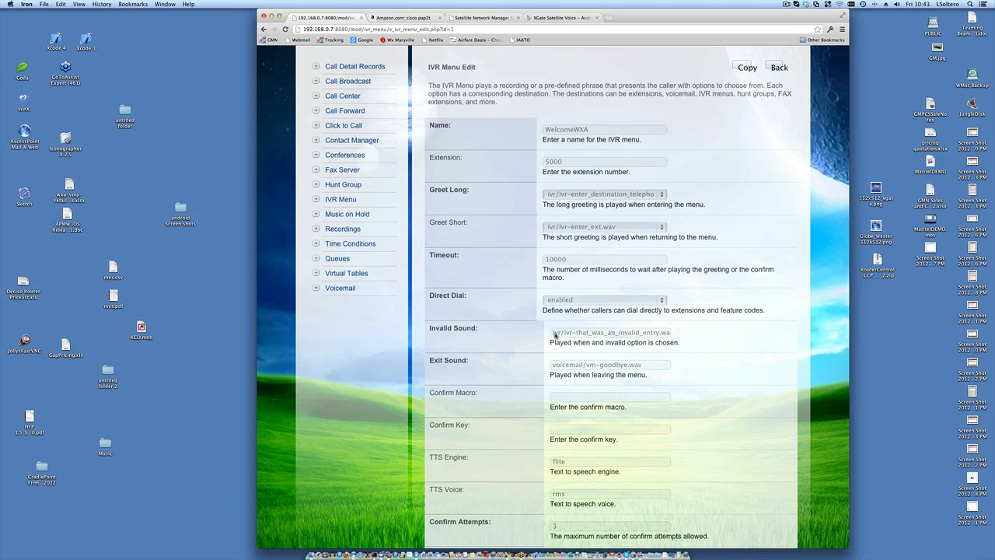
{"action": "scroll", "coordinate": [555, 335], "scroll_direction": "down", "scroll_amount": 5}
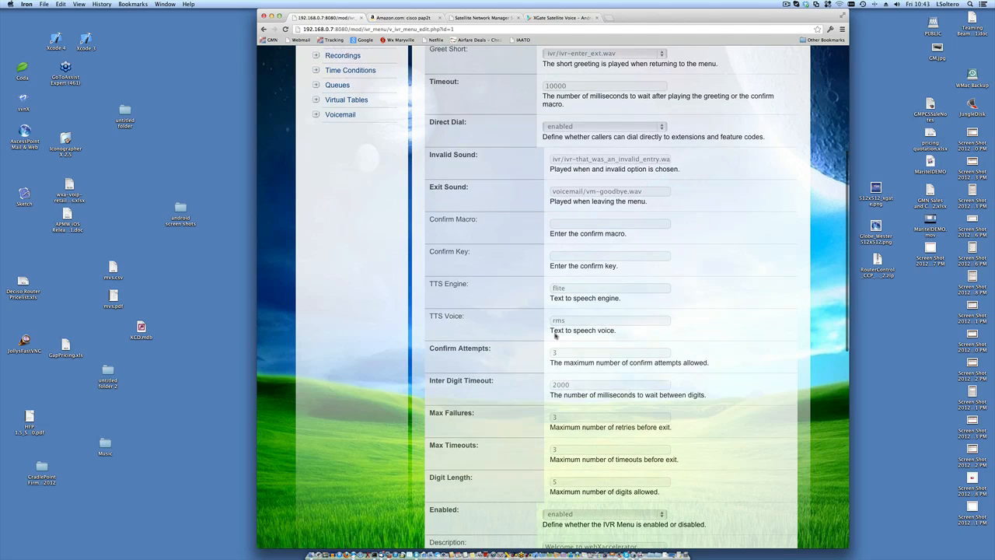
{"action": "scroll", "coordinate": [555, 335], "scroll_direction": "down", "scroll_amount": 3}
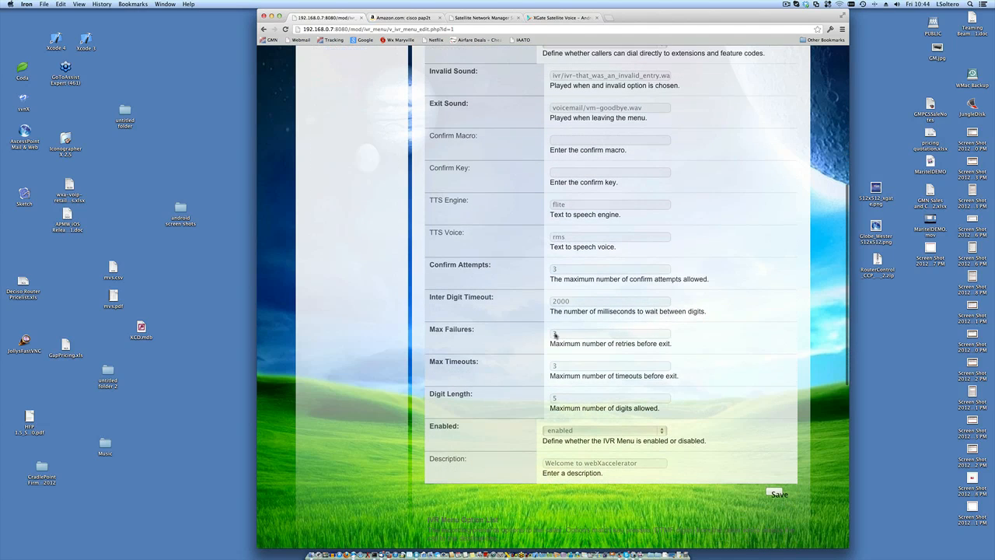
{"action": "scroll", "coordinate": [555, 334], "scroll_direction": "up", "scroll_amount": 10}
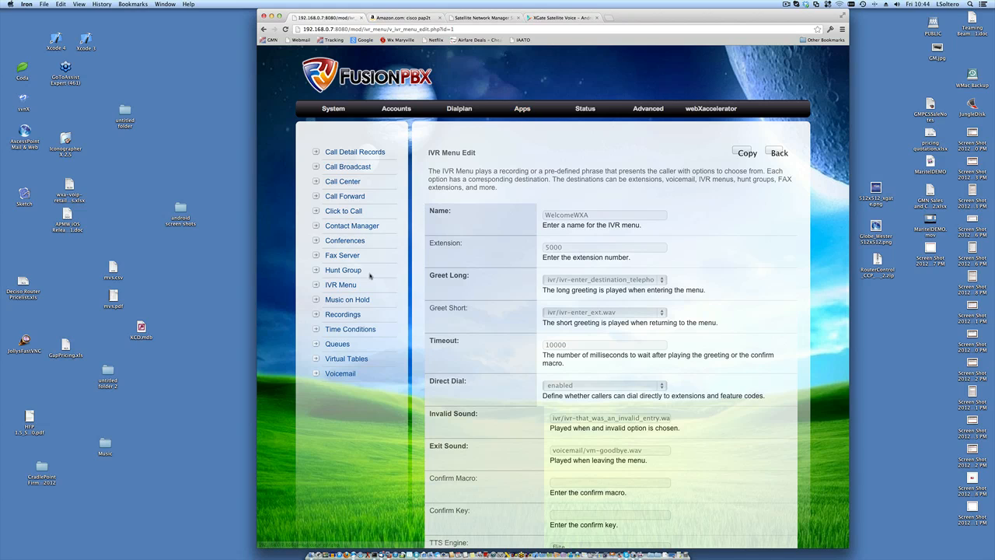
{"action": "left_click", "coordinate": [345, 286]}
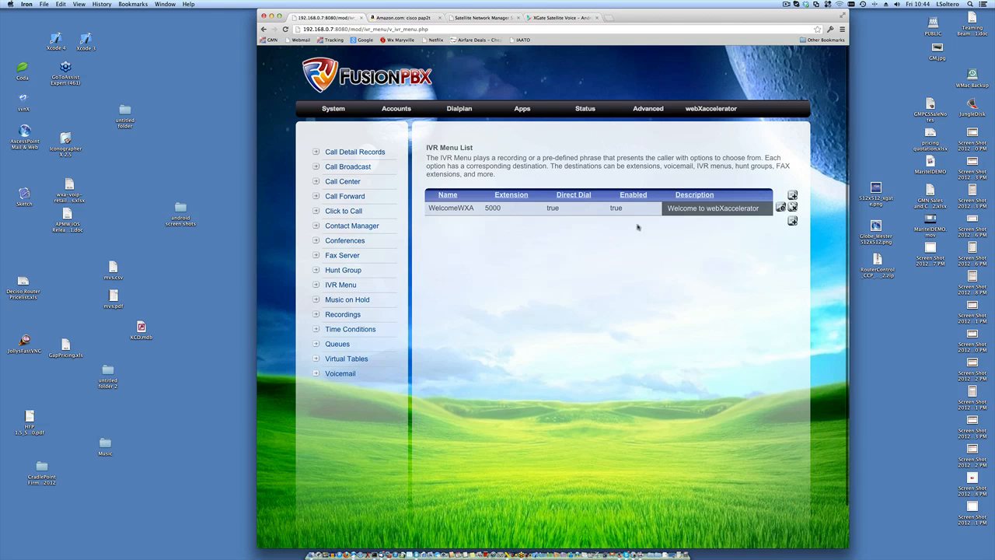
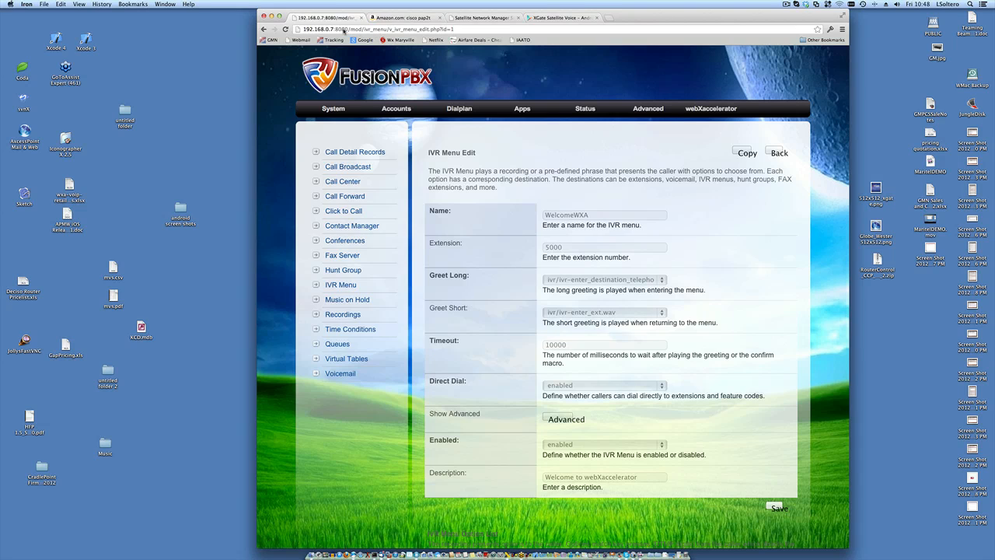
- Select the page path after 192.168.0.7 in the browser address bar
{"action": "left_click_drag", "start_coordinate": [335, 30], "coordinate": [510, 27]}
- Load the router's base address 192.168.0.7 and bring up the System menu's Advanced entry
{"action": "key", "text": "BackSpace"}
{"action": "key", "text": "Return"}
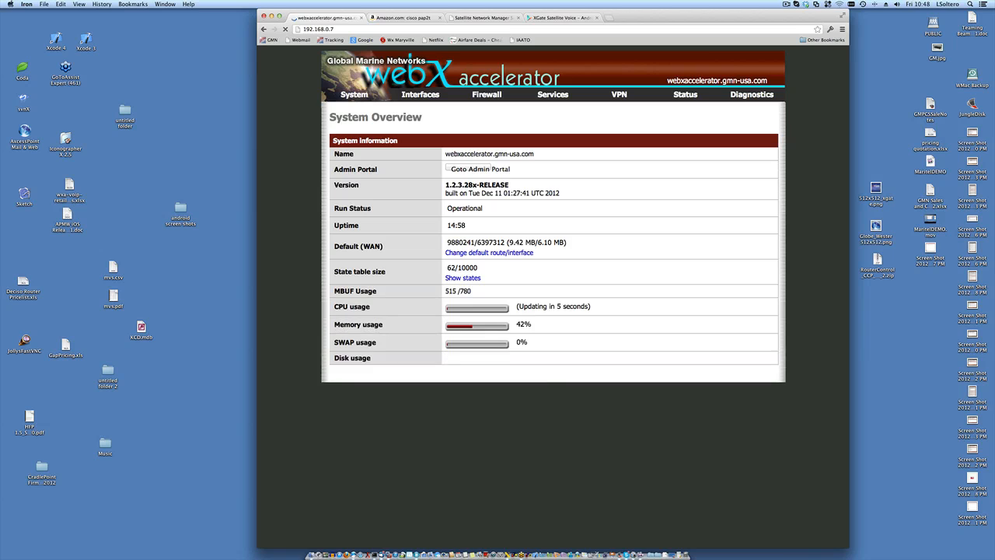
{"action": "mouse_move", "coordinate": [748, 95]}
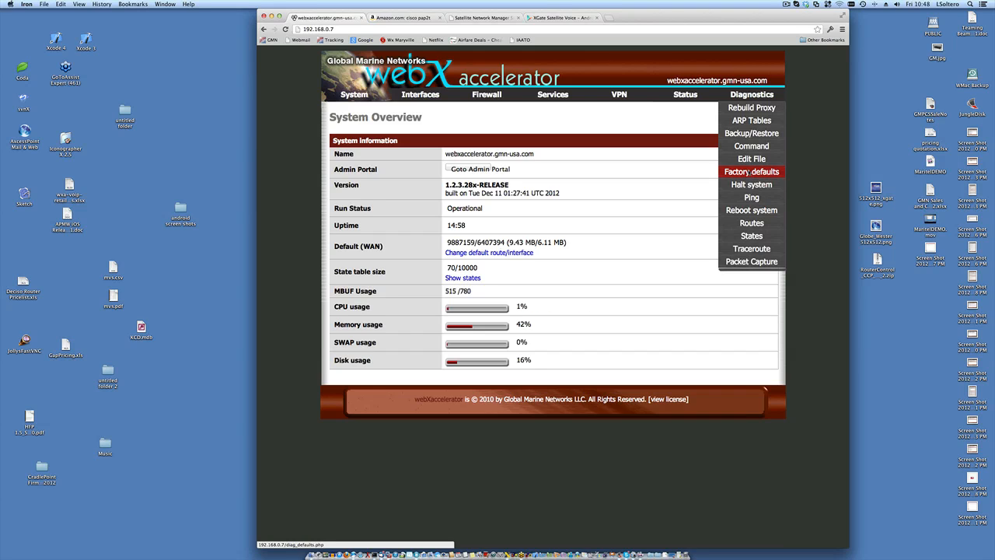
{"action": "mouse_move", "coordinate": [567, 97]}
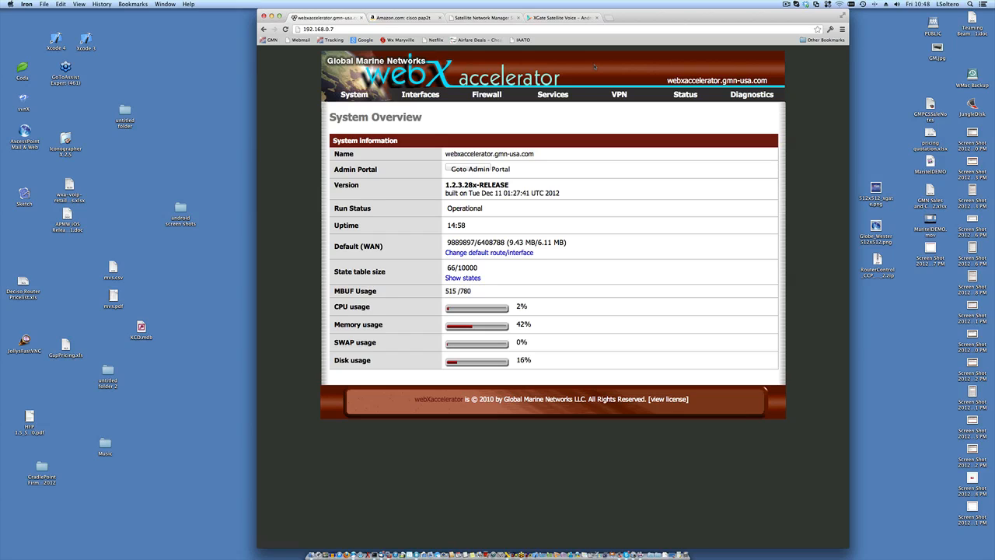
{"action": "mouse_move", "coordinate": [358, 94]}
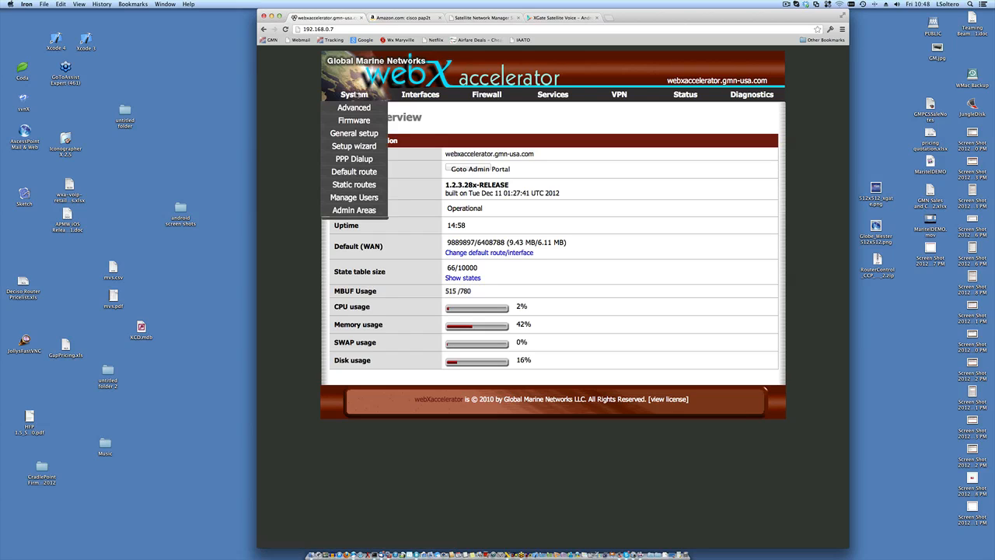
- Open System: Advanced, scroll down to Hardware Options, and start a search within the page
{"action": "left_click", "coordinate": [353, 107]}
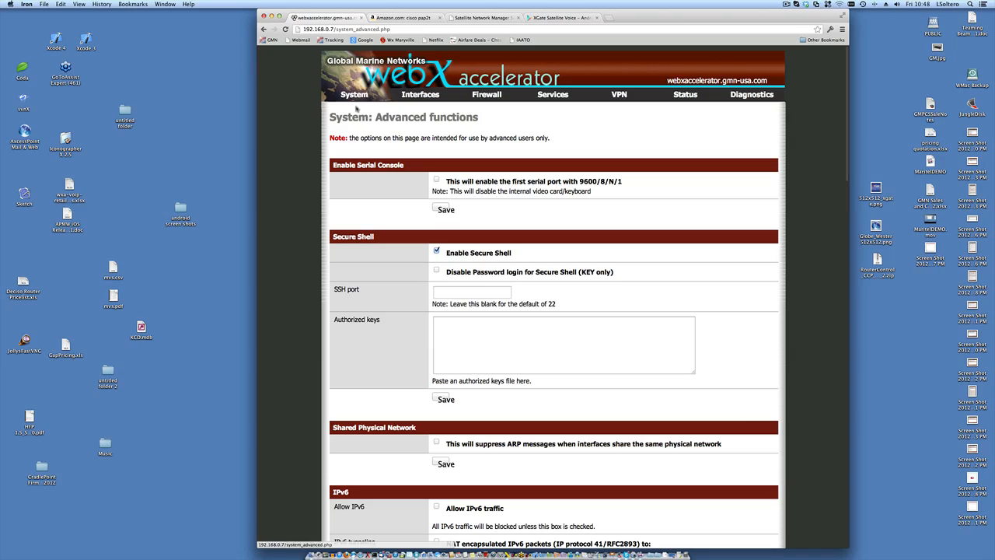
{"action": "scroll", "coordinate": [603, 219], "scroll_direction": "down", "scroll_amount": 15}
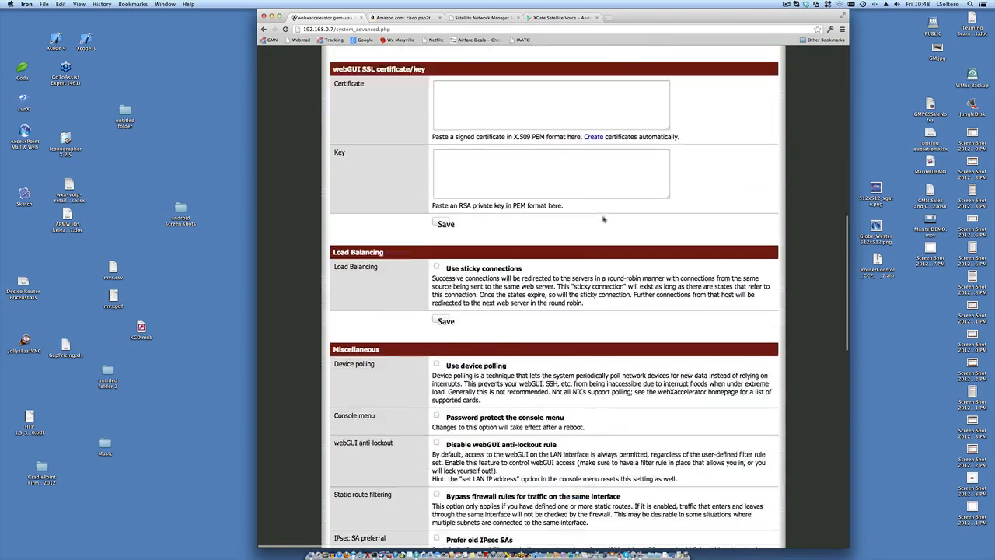
{"action": "scroll", "coordinate": [603, 220], "scroll_direction": "down", "scroll_amount": 10}
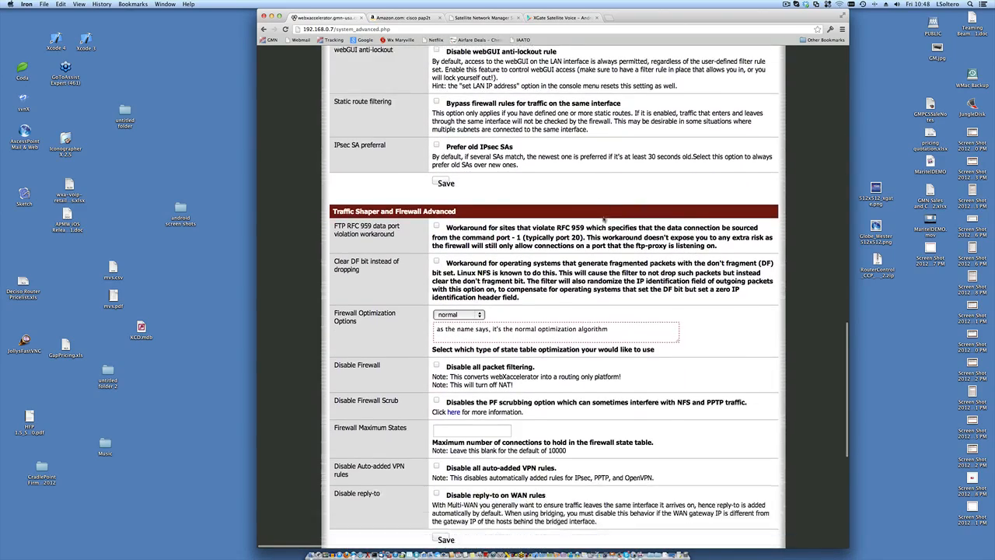
{"action": "scroll", "coordinate": [603, 219], "scroll_direction": "up", "scroll_amount": 5}
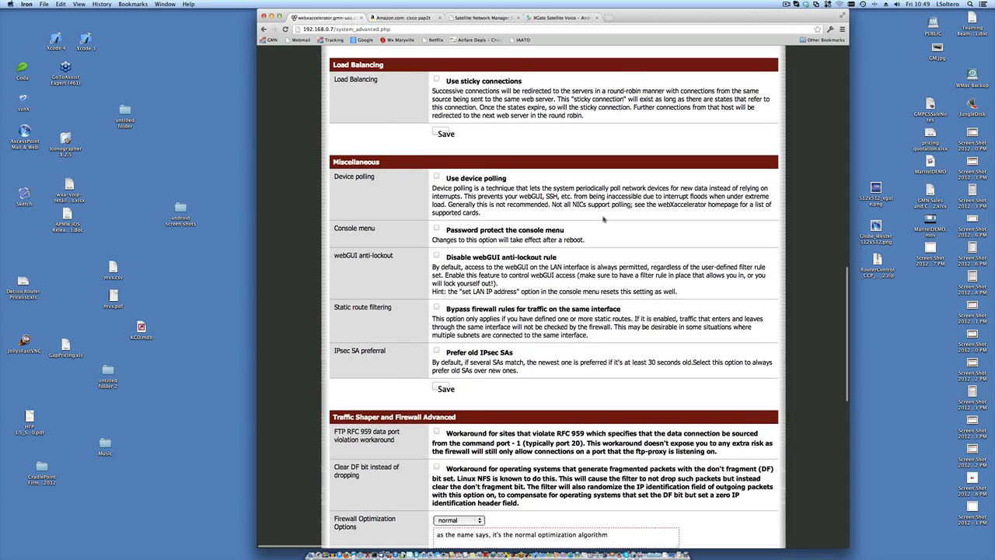
{"action": "scroll", "coordinate": [604, 219], "scroll_direction": "up", "scroll_amount": 5}
{"action": "scroll", "coordinate": [603, 219], "scroll_direction": "down", "scroll_amount": 12}
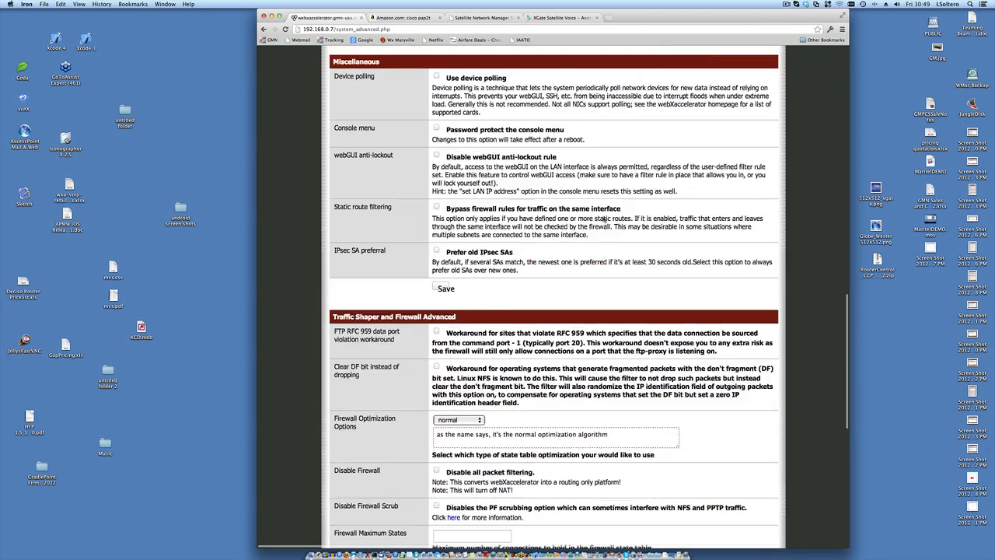
{"action": "scroll", "coordinate": [603, 219], "scroll_direction": "down", "scroll_amount": 3}
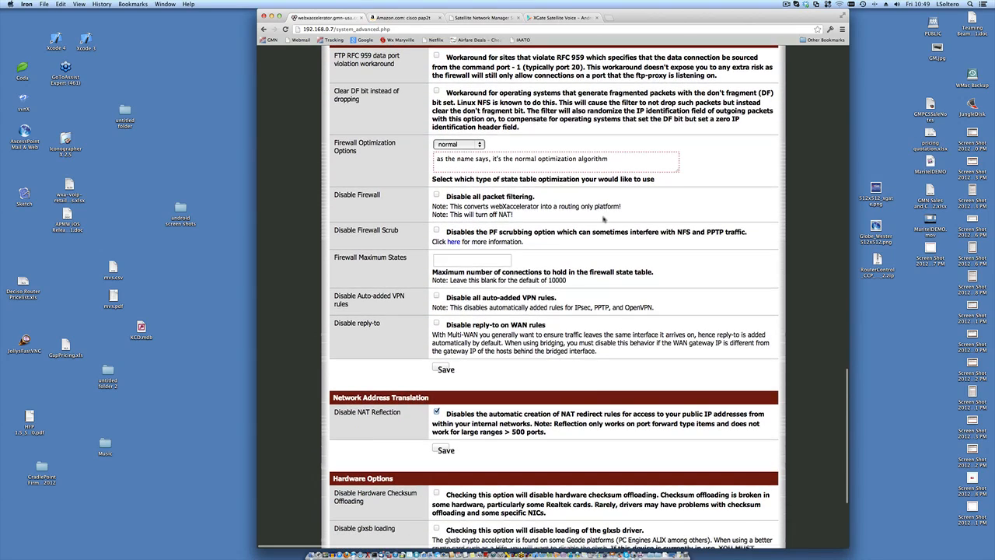
{"action": "scroll", "coordinate": [603, 220], "scroll_direction": "down", "scroll_amount": 3}
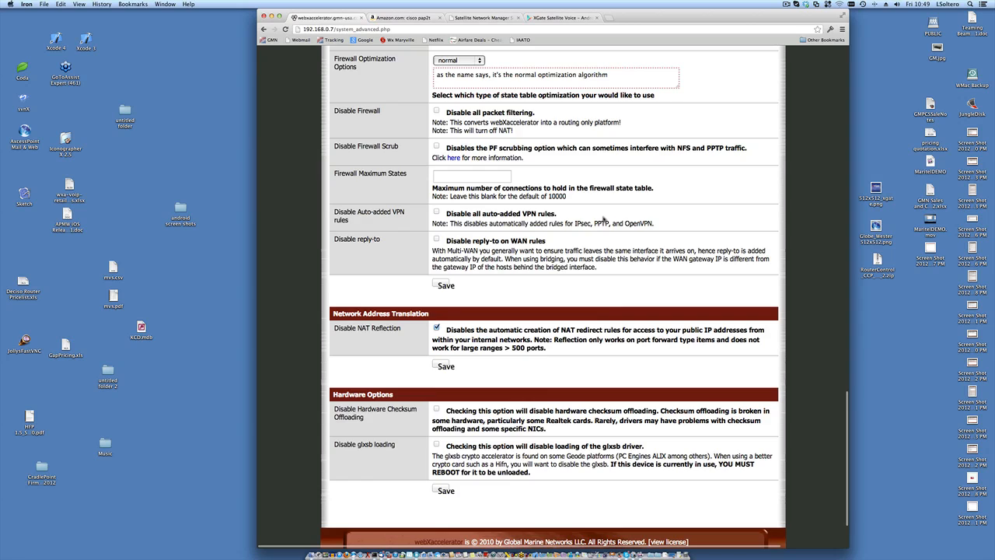
{"action": "scroll", "coordinate": [603, 220], "scroll_direction": "down", "scroll_amount": 1}
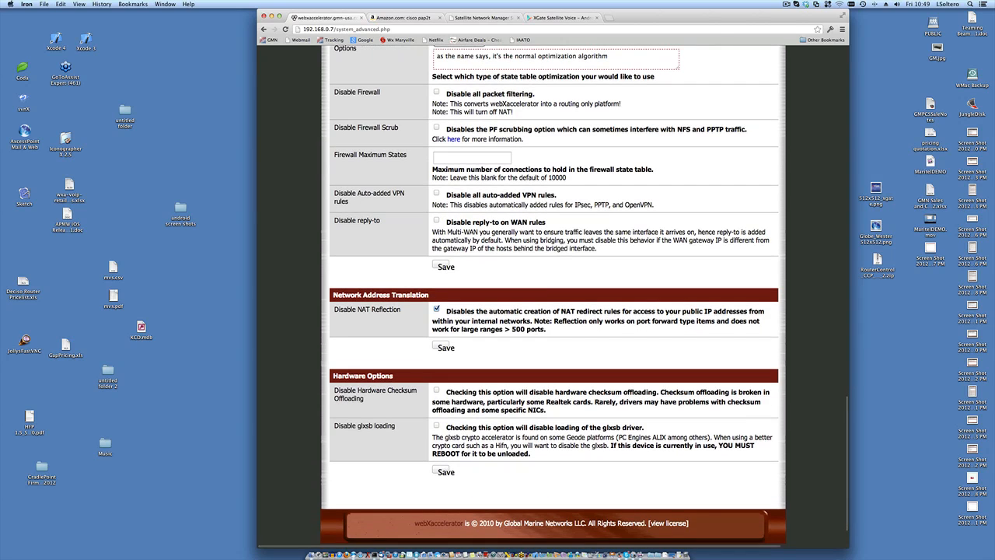
{"action": "key", "text": "super+f"}
- Search the page for 'anti' and toggle the Disable webGUI anti-lockout rule option
{"action": "type", "text": "anti"}
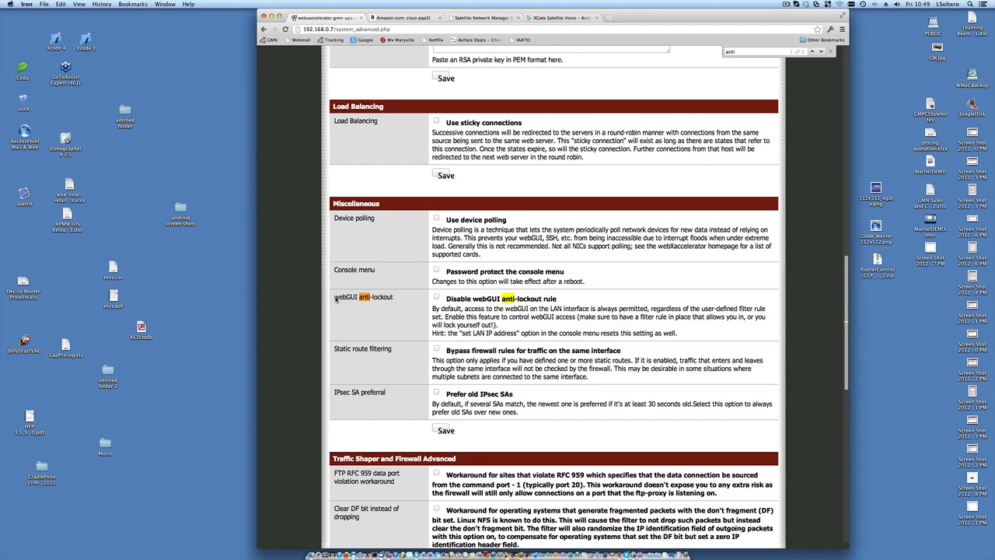
{"action": "left_click_drag", "start_coordinate": [336, 300], "coordinate": [393, 300]}
{"action": "left_click", "coordinate": [436, 297]}
- Close the page search and scroll back up to the Secure Shell settings
{"action": "left_click", "coordinate": [685, 189]}
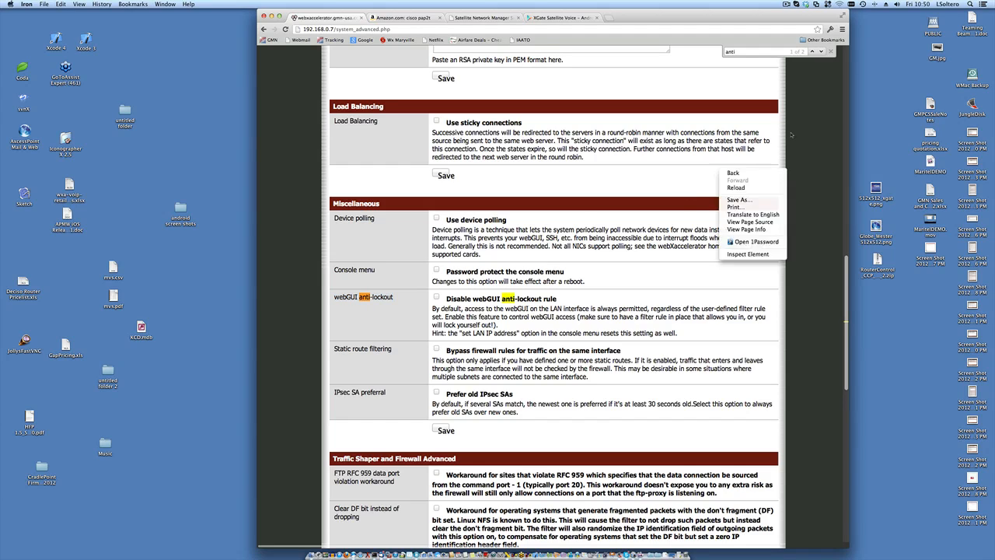
{"action": "right_click", "coordinate": [719, 168]}
{"action": "left_click", "coordinate": [717, 168]}
{"action": "left_click", "coordinate": [831, 52]}
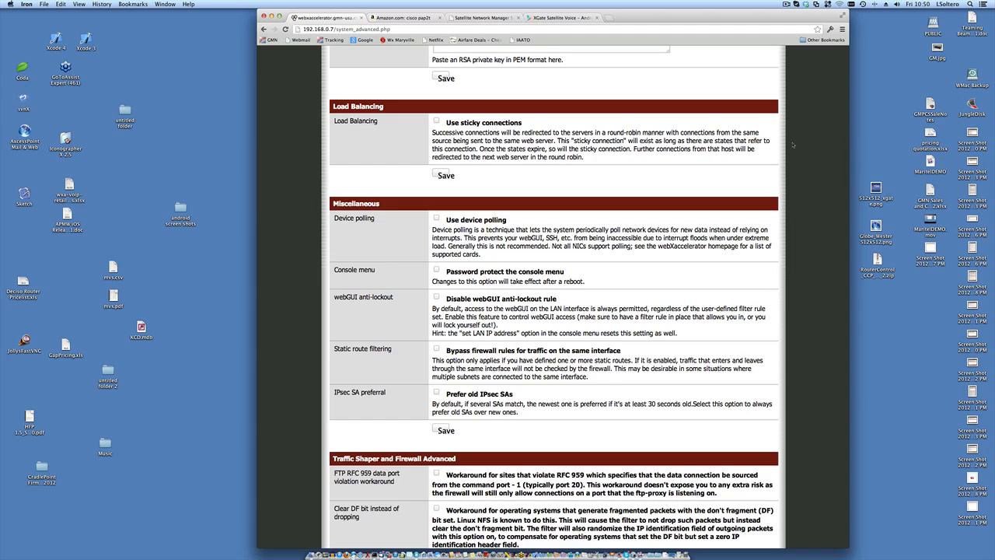
{"action": "scroll", "coordinate": [793, 145], "scroll_direction": "up", "scroll_amount": 15}
{"action": "scroll", "coordinate": [793, 145], "scroll_direction": "up", "scroll_amount": 2}
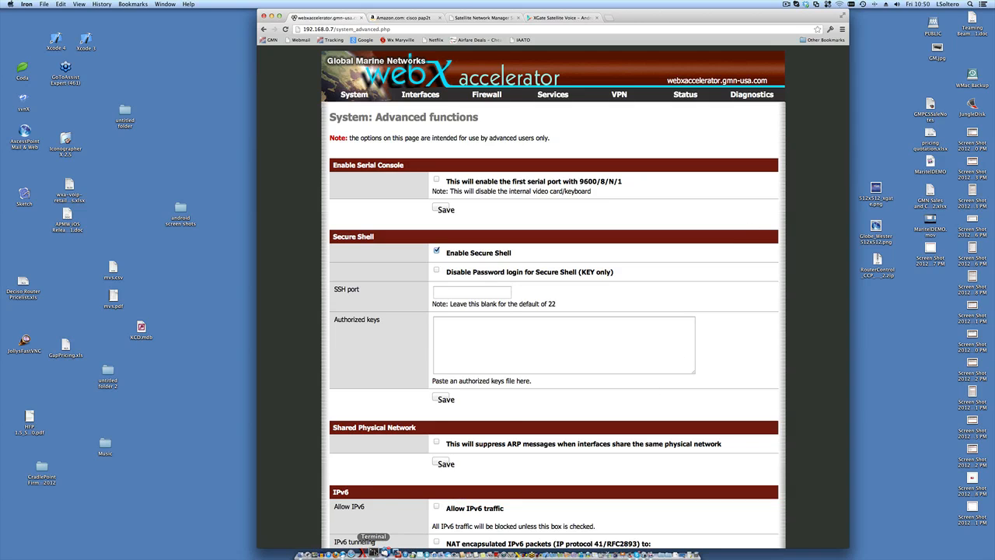
- In a new Terminal window, run 'ssh -i root 192.168.0.7' to reach the router console
{"action": "right_click", "coordinate": [373, 553]}
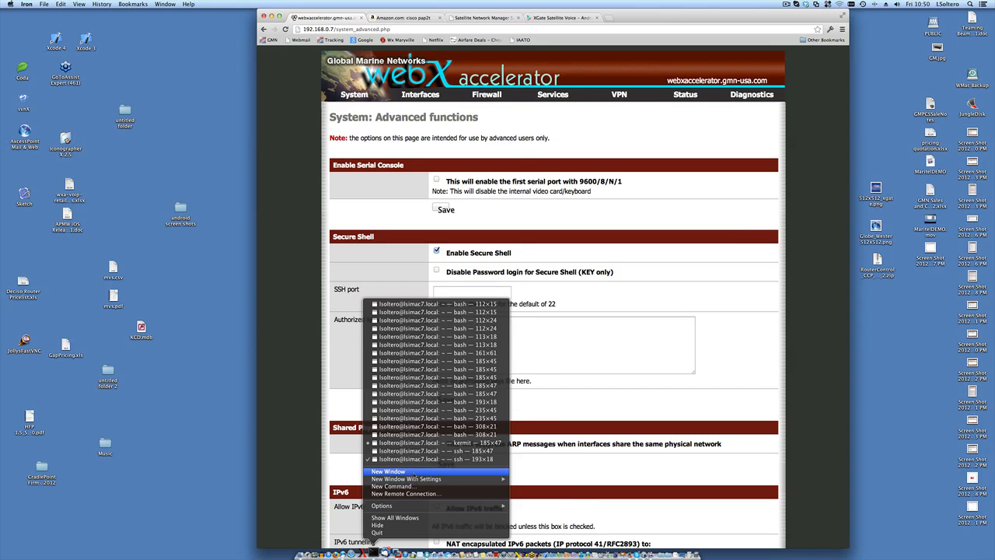
{"action": "left_click", "coordinate": [416, 472]}
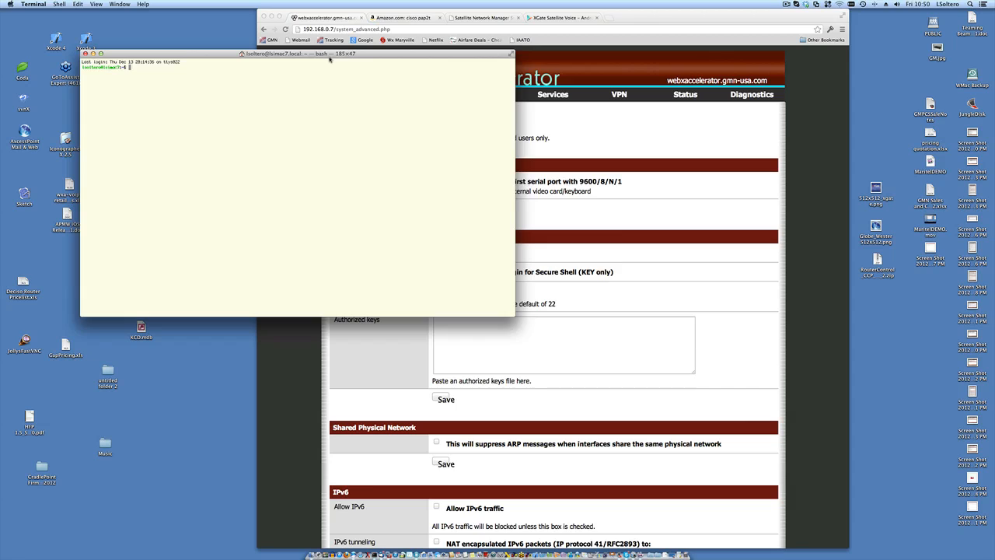
{"action": "left_click_drag", "start_coordinate": [329, 59], "coordinate": [649, 104]}
{"action": "type", "text": "s"}
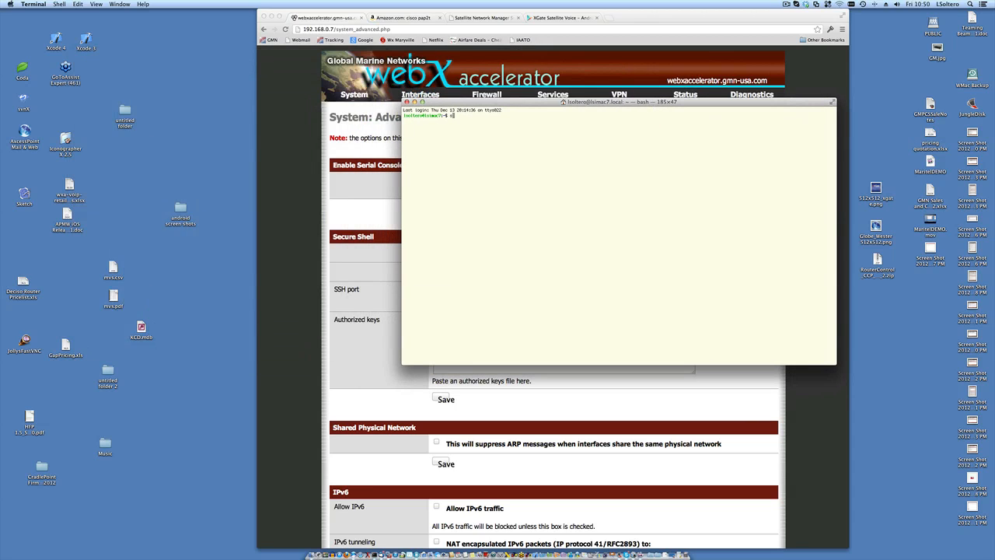
{"action": "type", "text": "sh -i root 192.168.0.7"}
{"action": "key", "text": "Return"}
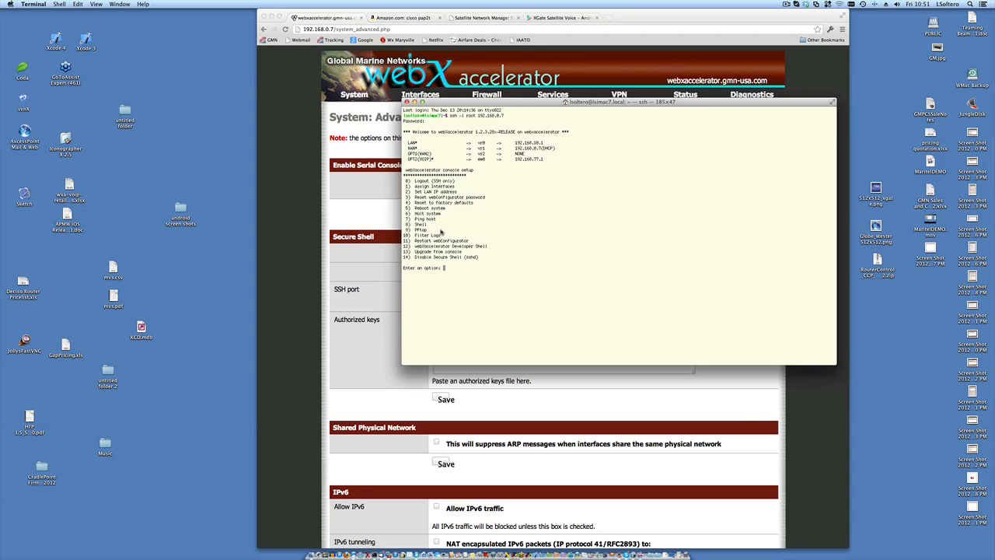
{"action": "key", "text": "super+minus"}
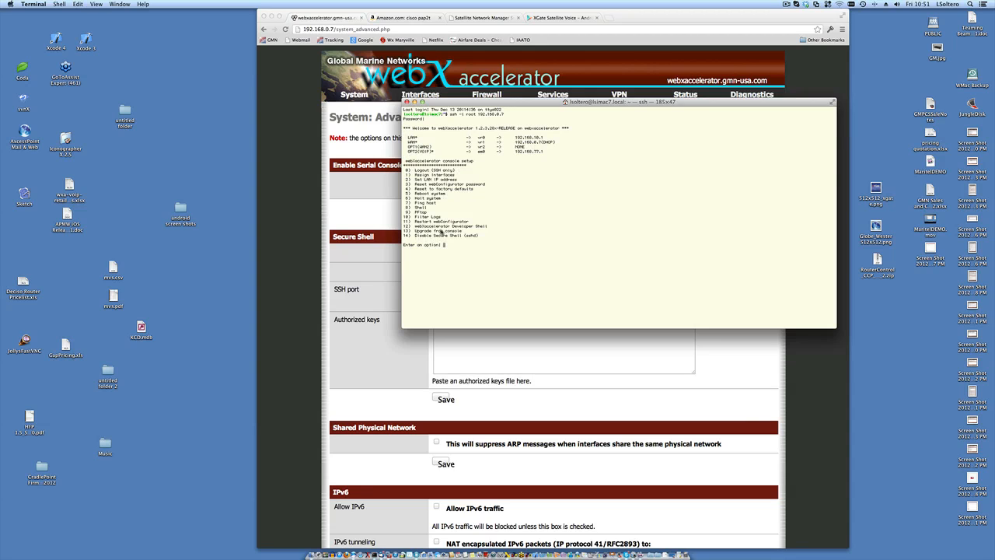
{"action": "key", "text": "super+plus"}
{"action": "key", "text": "super+plus"}
{"action": "key", "text": "super+plus"}
{"action": "key", "text": "super+plus"}
{"action": "key", "text": "super+plus"}
{"action": "key", "text": "super+plus"}
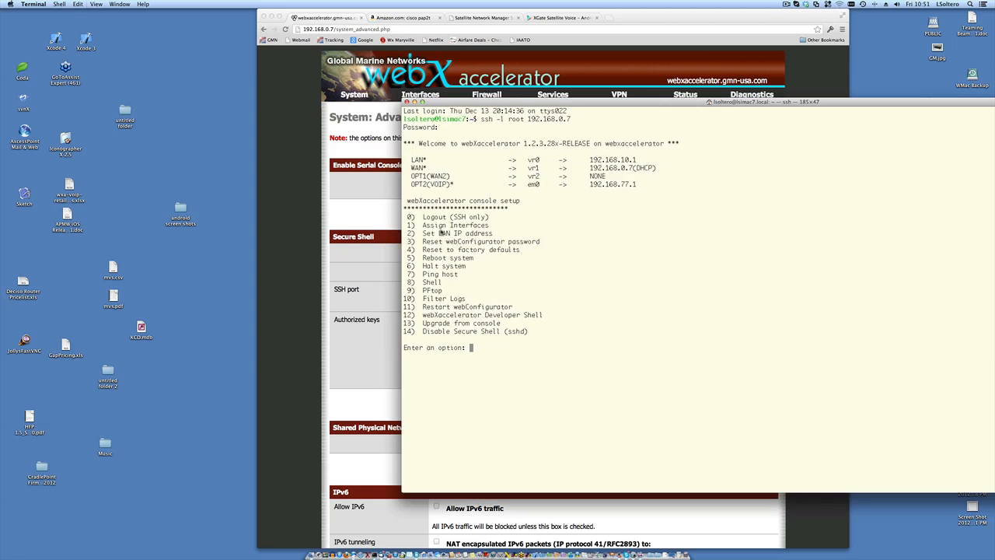
- Enlarge the Terminal text and highlight option 4, Reset to factory defaults
{"action": "key", "text": "super+plus"}
{"action": "key", "text": "super+plus"}
{"action": "key", "text": "super+plus"}
{"action": "key", "text": "super+plus"}
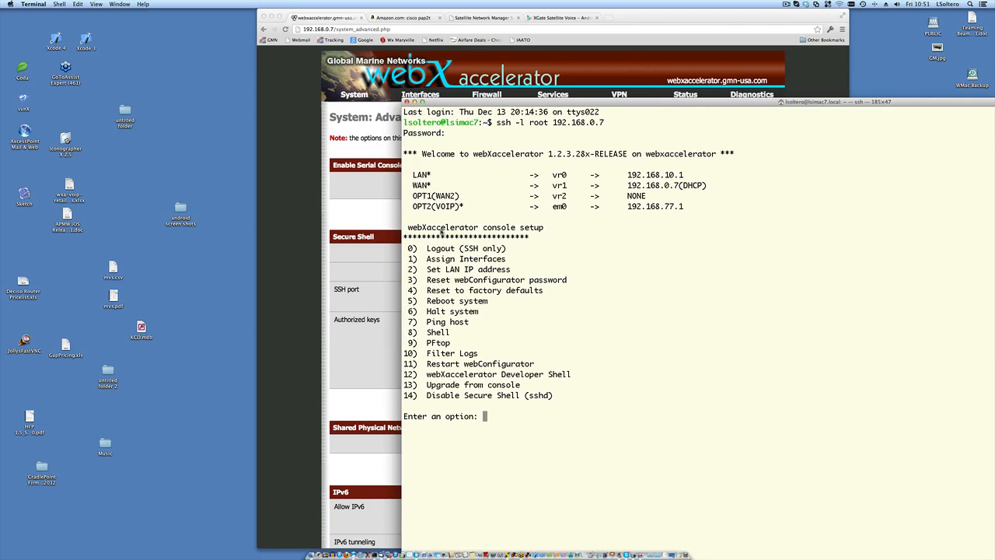
{"action": "key", "text": "super+plus"}
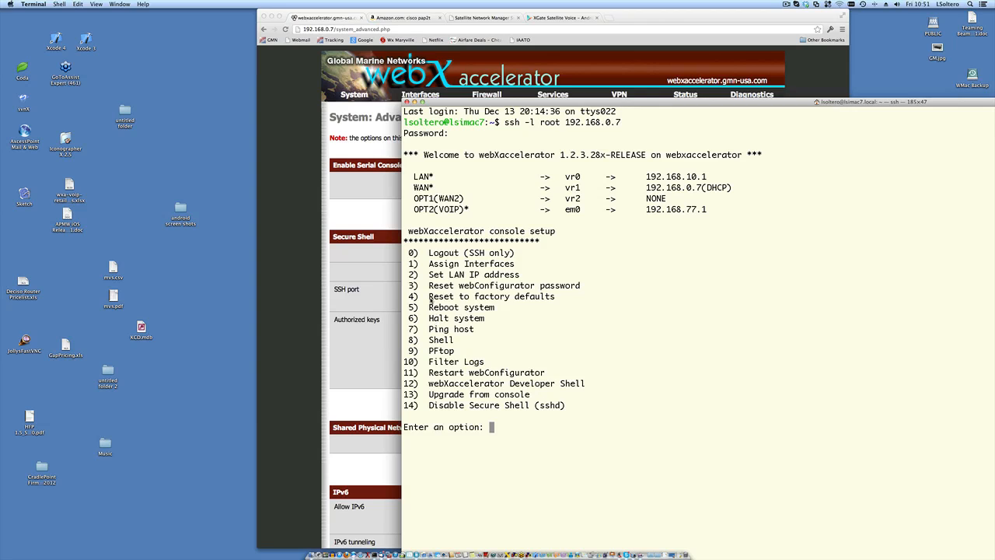
{"action": "left_click_drag", "start_coordinate": [430, 301], "coordinate": [561, 299]}
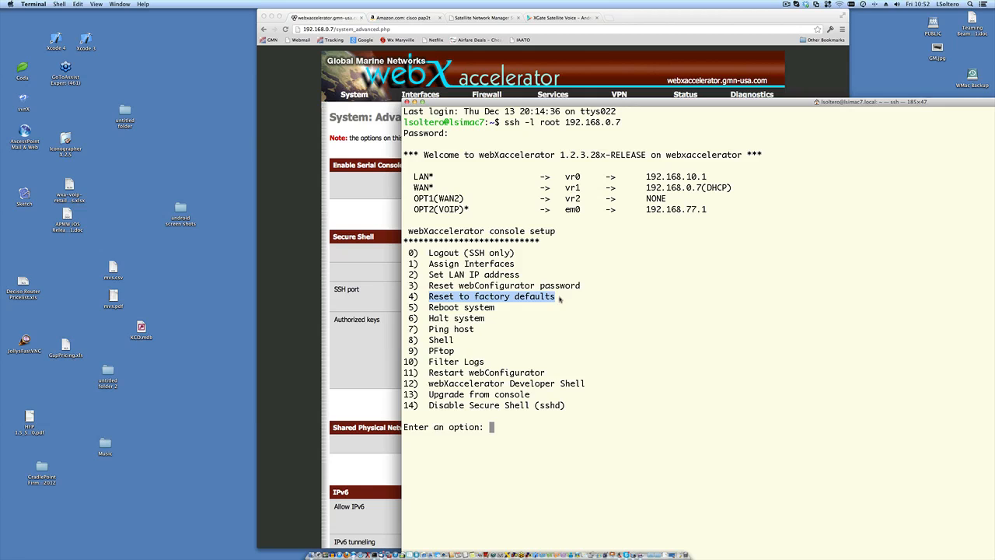
- Switch back and forth between the router web page and the SSH console menu
{"action": "left_click", "coordinate": [293, 239]}
{"action": "mouse_move", "coordinate": [731, 94]}
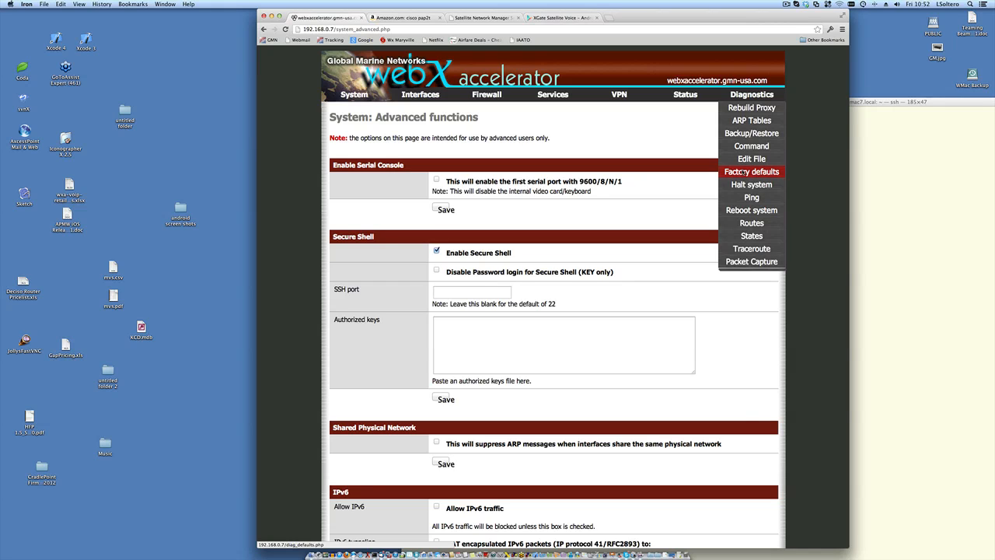
{"action": "left_click", "coordinate": [945, 176]}
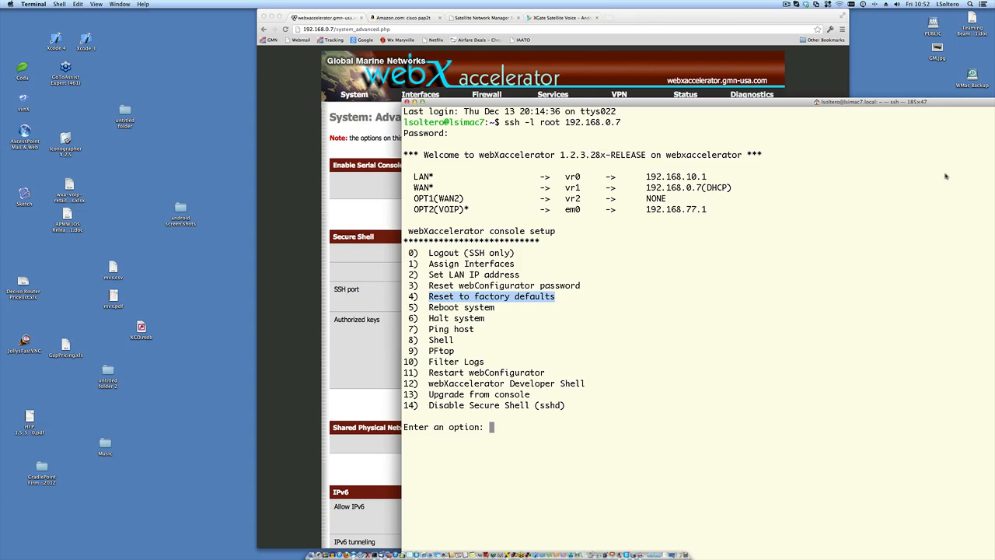
{"action": "left_click", "coordinate": [276, 195]}
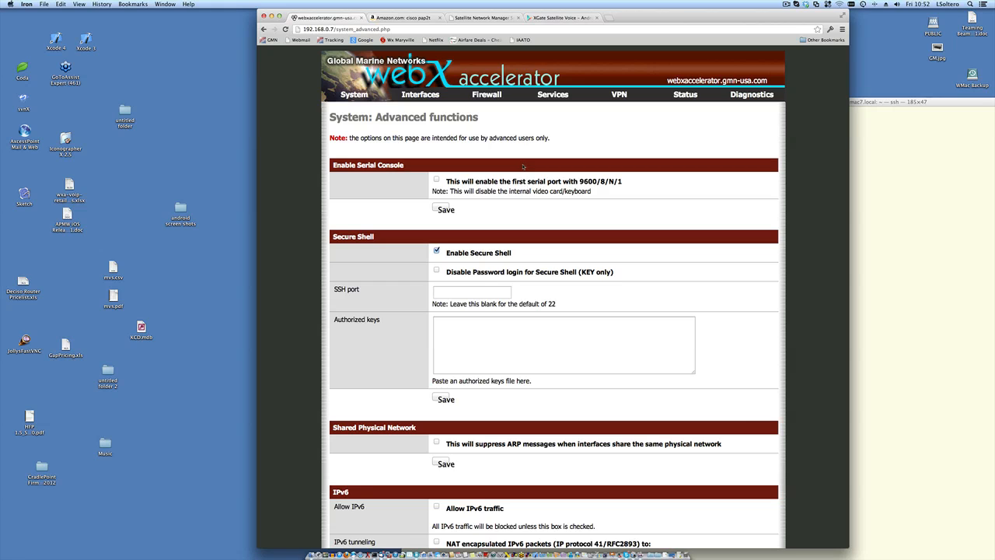
{"action": "left_click", "coordinate": [877, 237]}
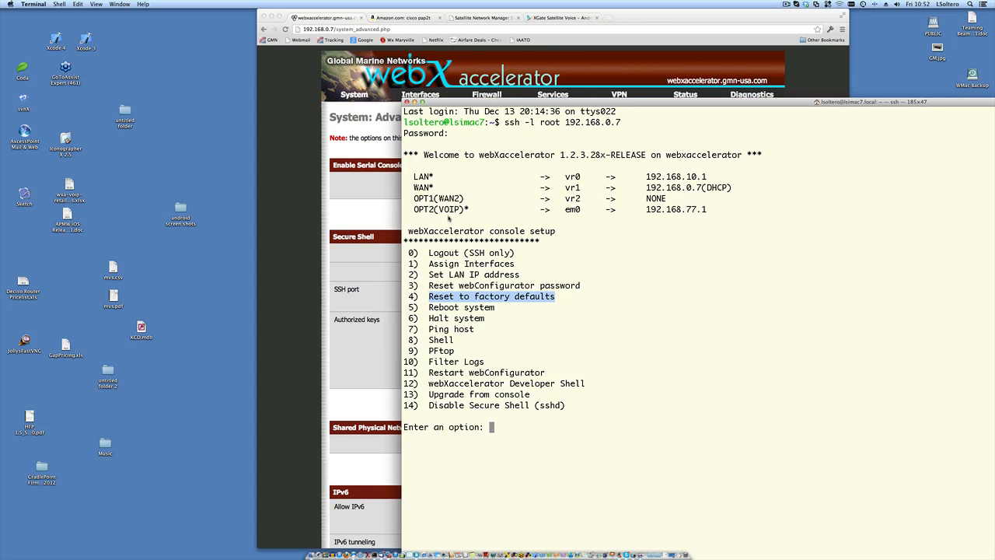
- Highlight the router's LAN address 192.168.10.1 in the console, then return to the settings page
{"action": "left_click_drag", "start_coordinate": [412, 177], "coordinate": [731, 211]}
{"action": "left_click", "coordinate": [706, 279]}
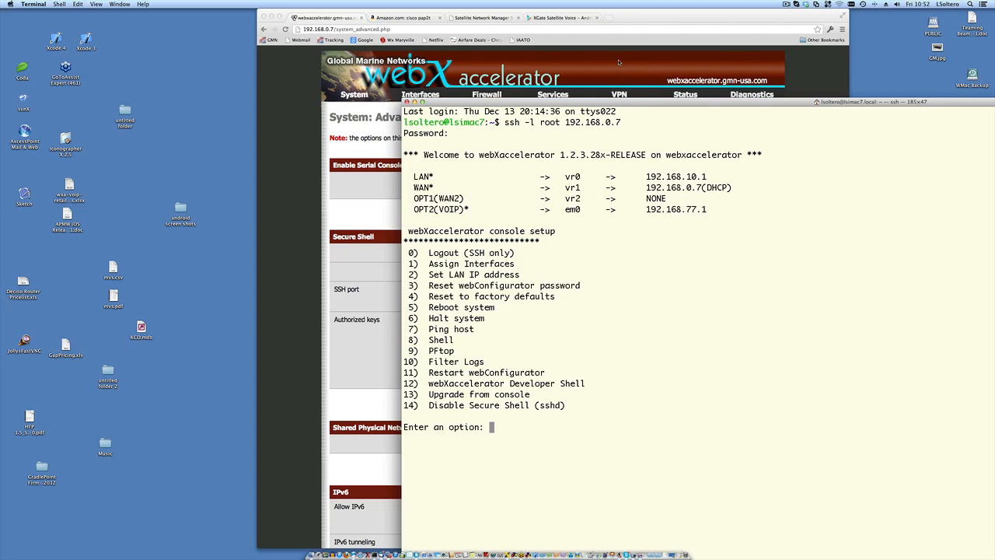
{"action": "left_click_drag", "start_coordinate": [646, 179], "coordinate": [716, 178]}
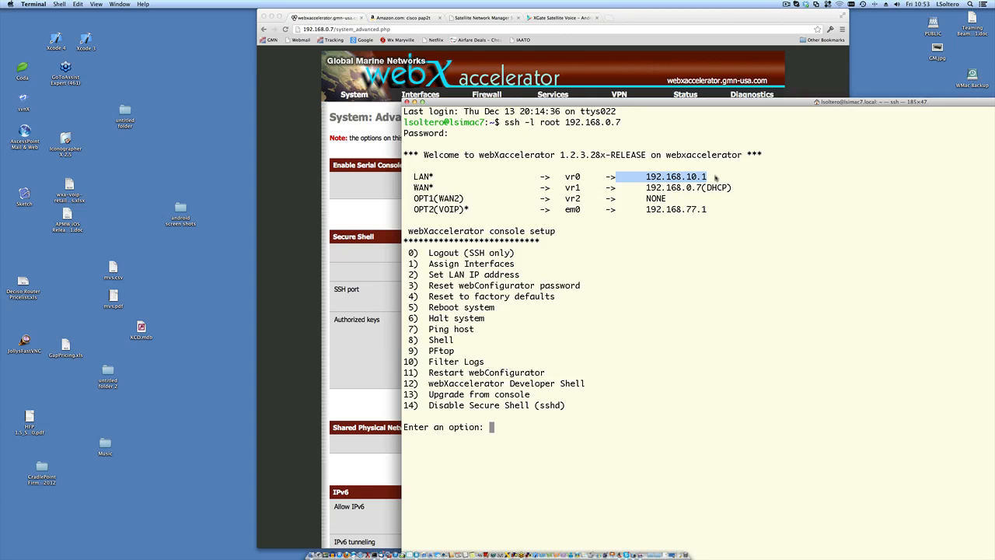
{"action": "left_click", "coordinate": [312, 165]}
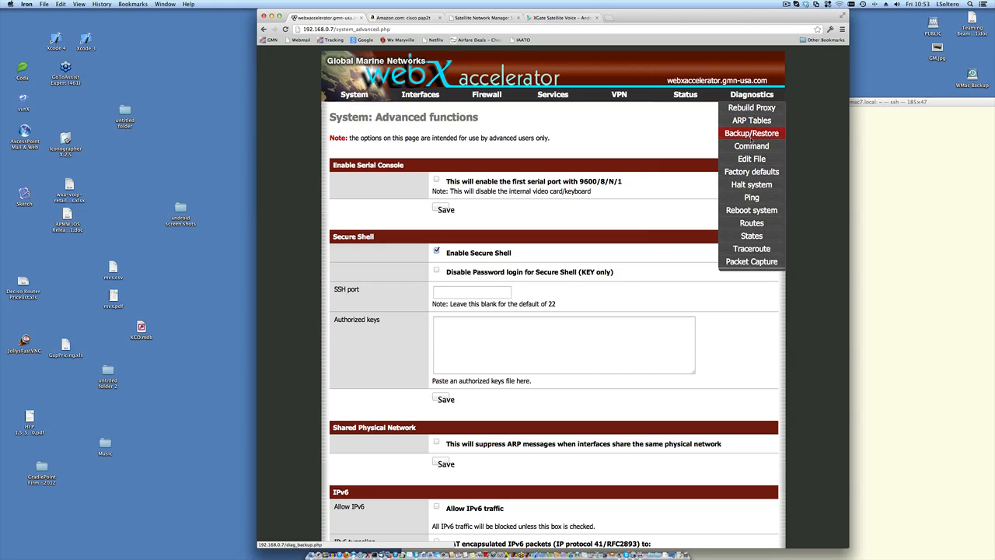
- Open Diagnostics: Backup/restore, then bring the SSH console session back in front
{"action": "left_click", "coordinate": [751, 133]}
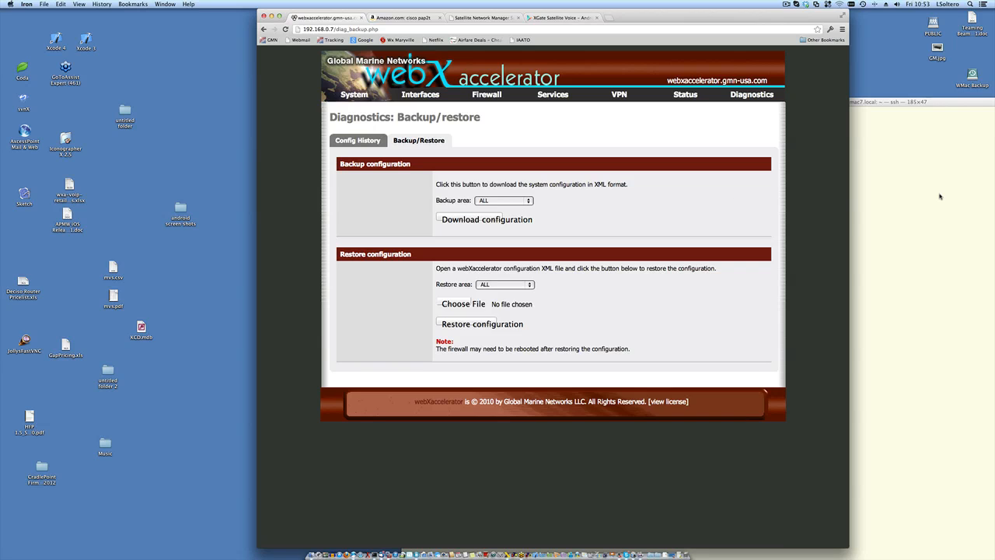
{"action": "left_click", "coordinate": [940, 196]}
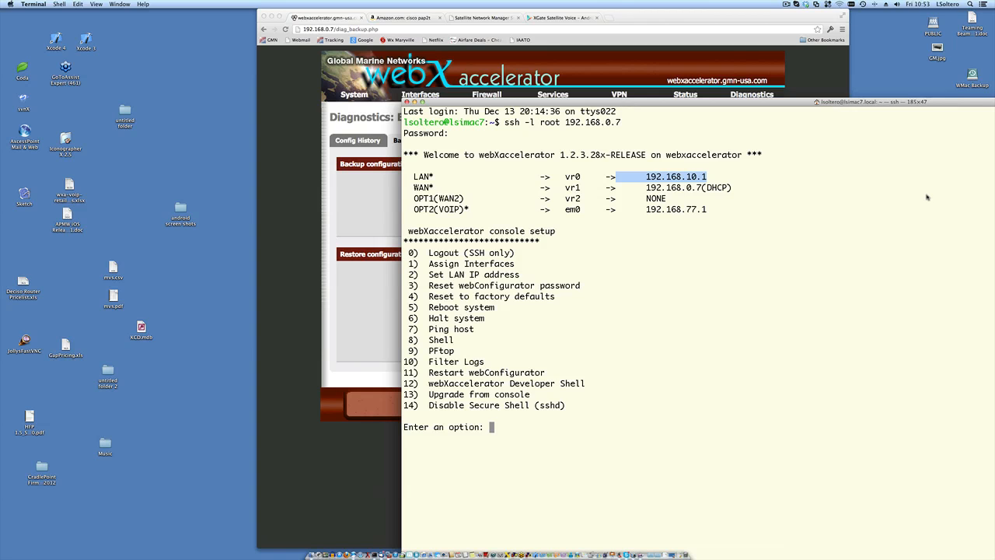
- Log out of the router's SSH console and bring the Backup/restore page back to the front
{"action": "key", "text": "super+minus"}
{"action": "key", "text": "super+minus"}
{"action": "key", "text": "super+minus"}
{"action": "key", "text": "super+minus"}
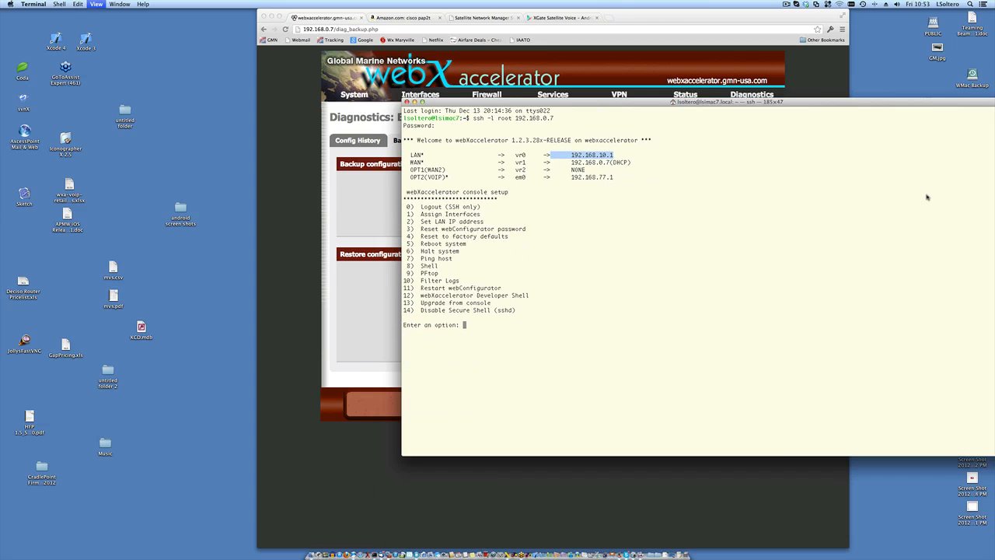
{"action": "key", "text": "super+minus"}
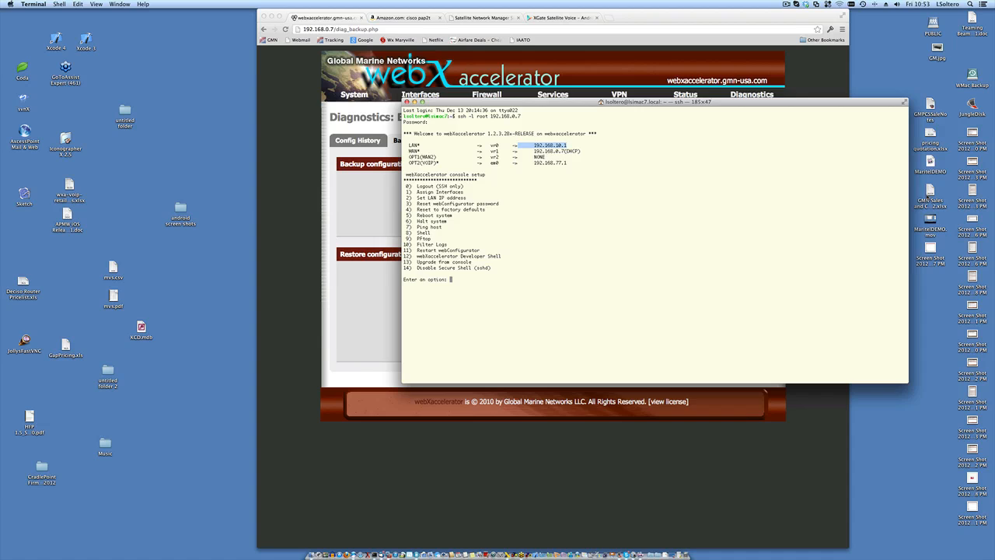
{"action": "key", "text": "super+plus"}
{"action": "key", "text": "Return"}
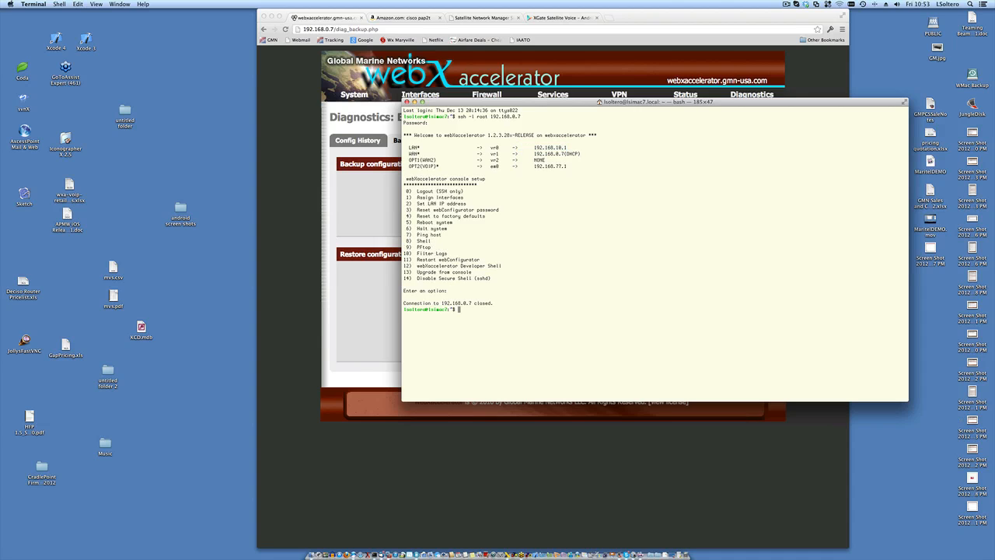
{"action": "left_click_drag", "start_coordinate": [643, 102], "coordinate": [699, 188]}
{"action": "left_click", "coordinate": [601, 119]}
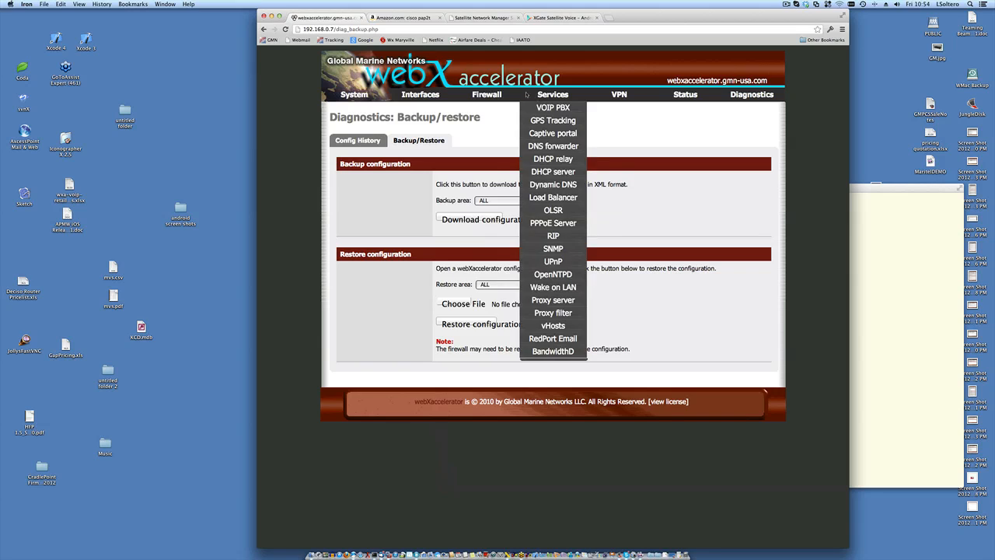
- Show the Services menu listing the router's services, including the VOIP PBX
{"action": "mouse_move", "coordinate": [490, 94]}
- Launch VOIP PBX from the Services menu to load FusionPBX at 192.168.0.7:8080
{"action": "left_click", "coordinate": [553, 108]}
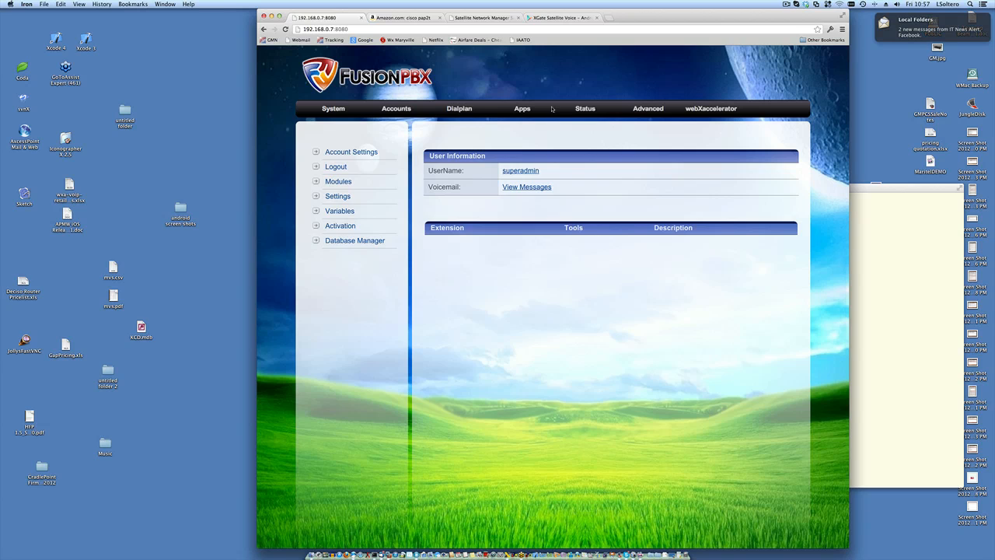
- Reload the FusionPBX home page, then go to Activation to see decoder status OK at 158ms
{"action": "left_click", "coordinate": [335, 112]}
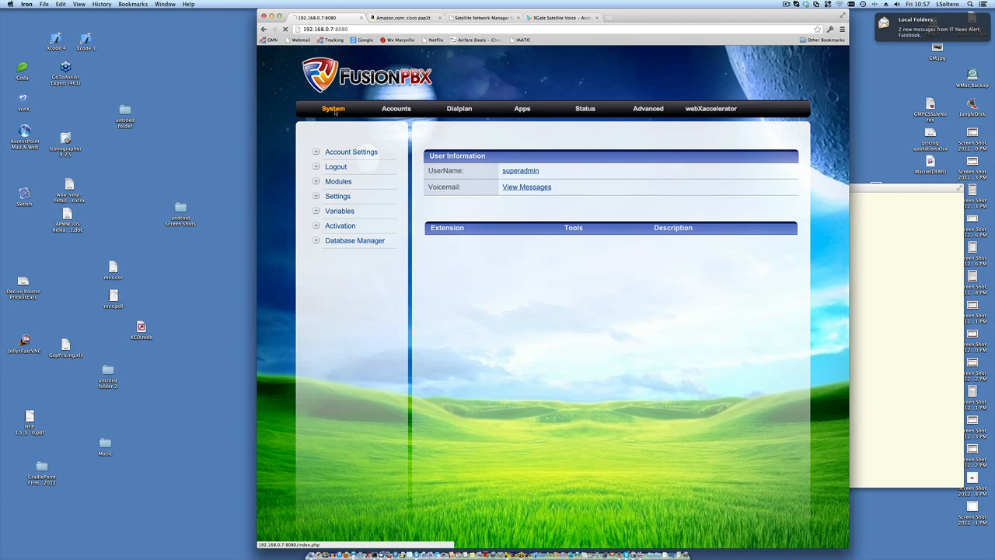
{"action": "left_click", "coordinate": [350, 226]}
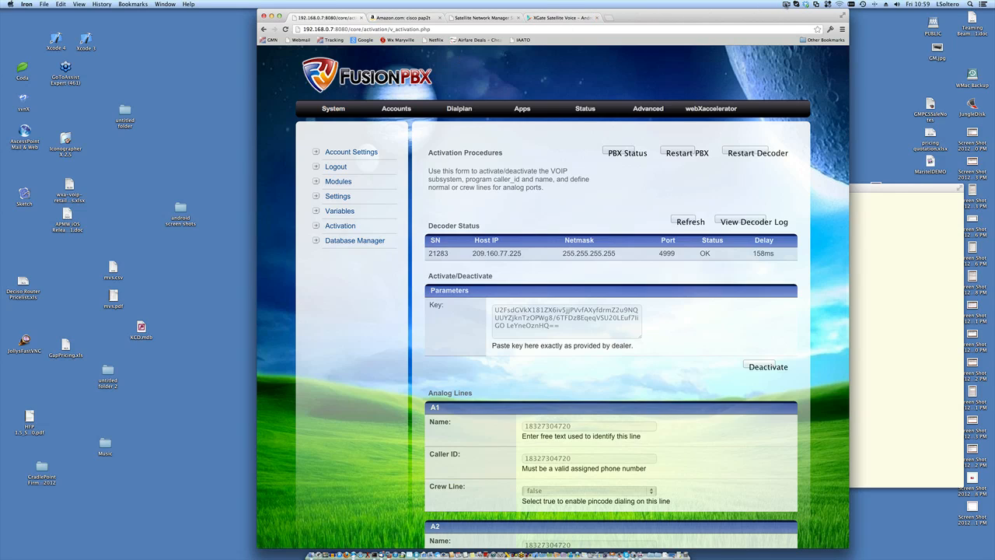
{"action": "left_click", "coordinate": [787, 3]}
{"action": "left_click", "coordinate": [746, 3]}
{"action": "left_click", "coordinate": [926, 4]}
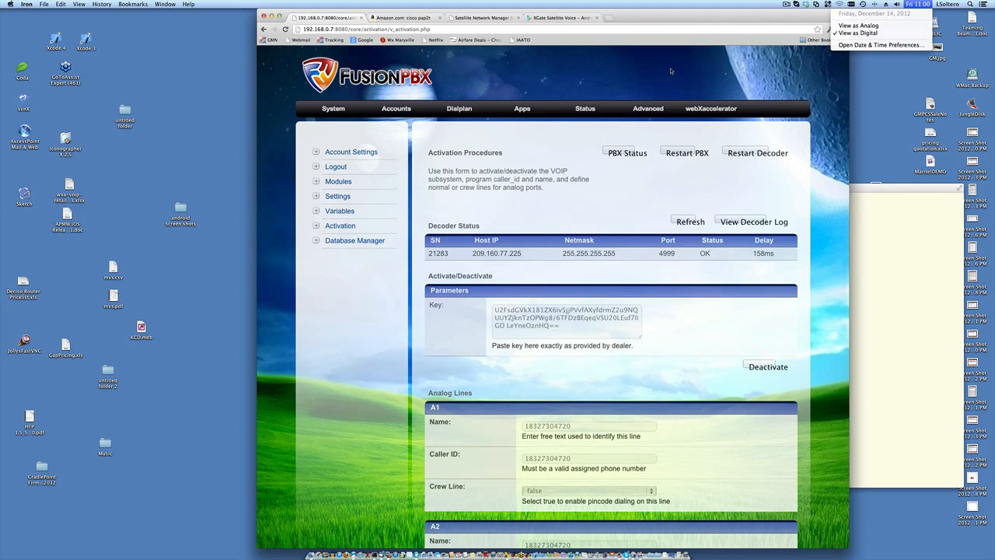
{"action": "left_click", "coordinate": [657, 20]}
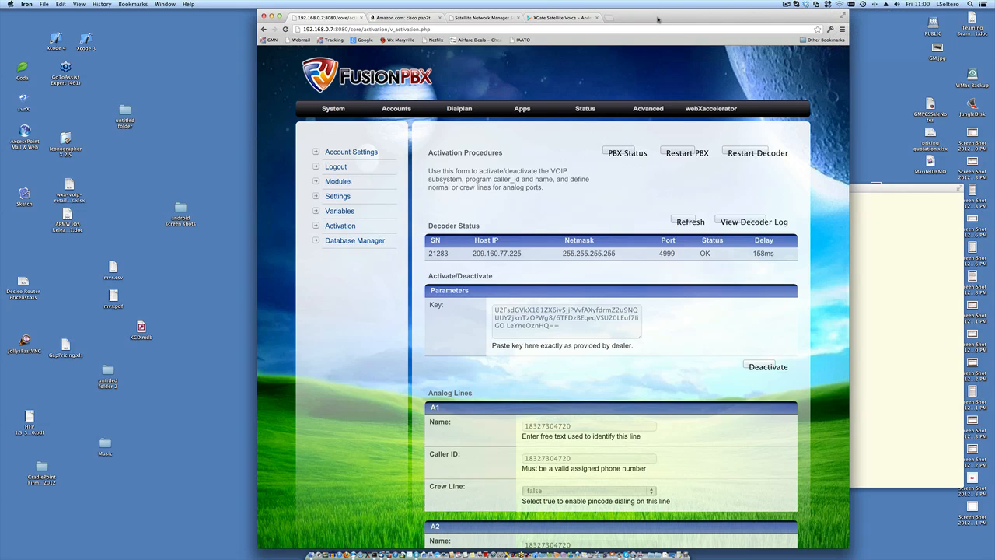